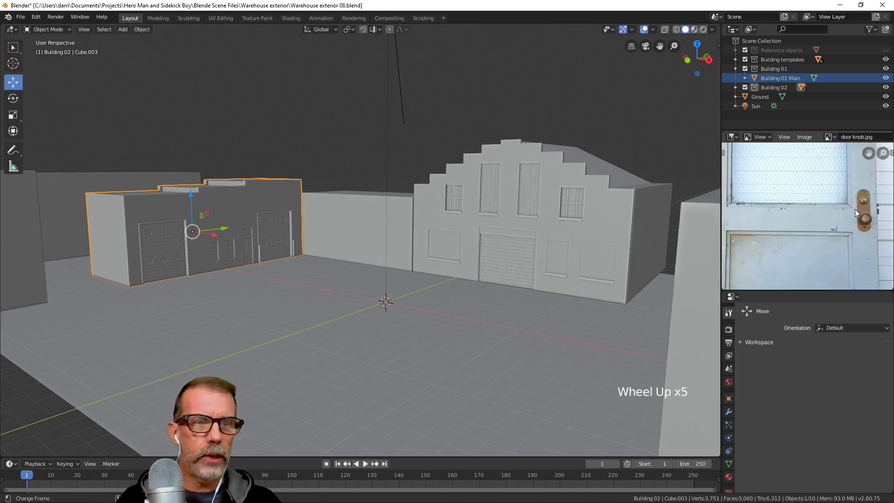
Enlarge the reference photo around the door knob and its backplate
mouse_move(855, 208)
shift+middle_down()
mouse_move(820, 228)
mouse_move(839, 209)
shift+middle_up()
scroll(820, 228, up, 4)
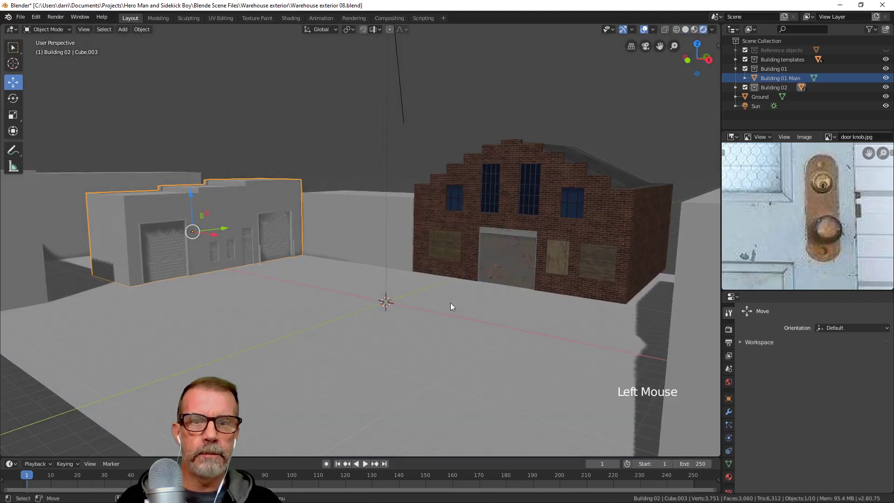
Set the Sun light's strength to 3 with the scene shown in rendered shading
middle_drag(450, 304, 448, 306)
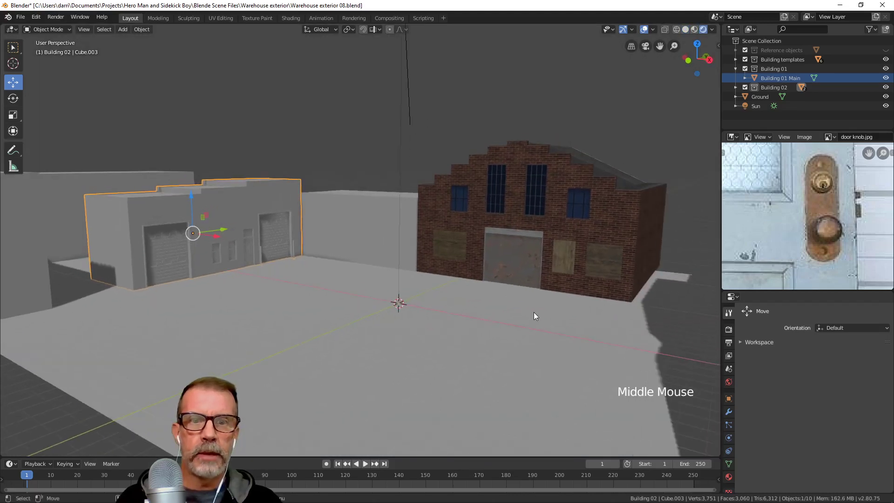
click(411, 121)
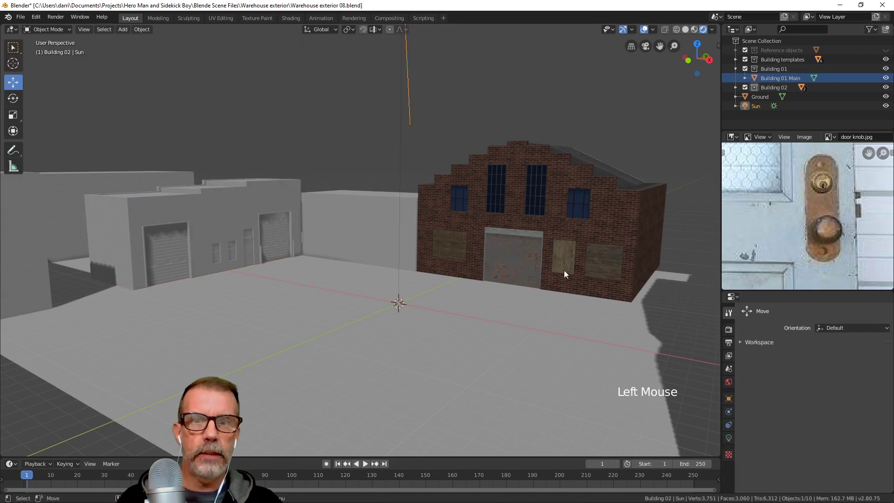
click(727, 437)
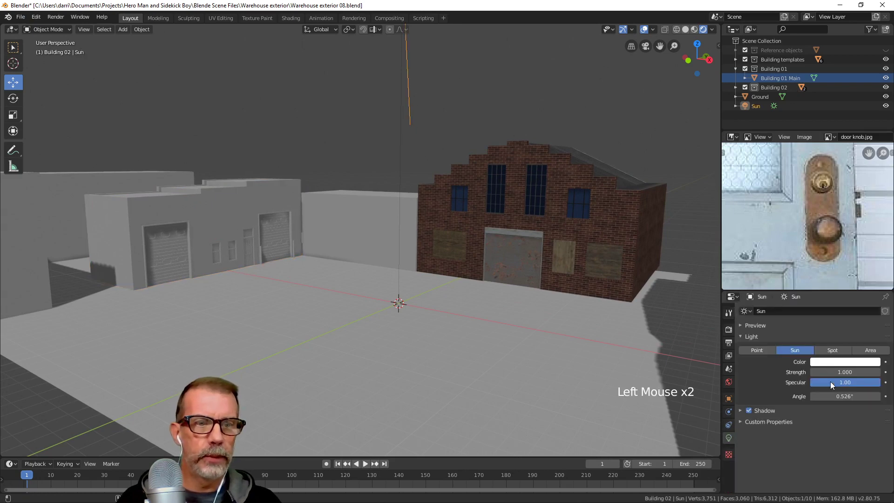
drag(843, 371, 871, 372)
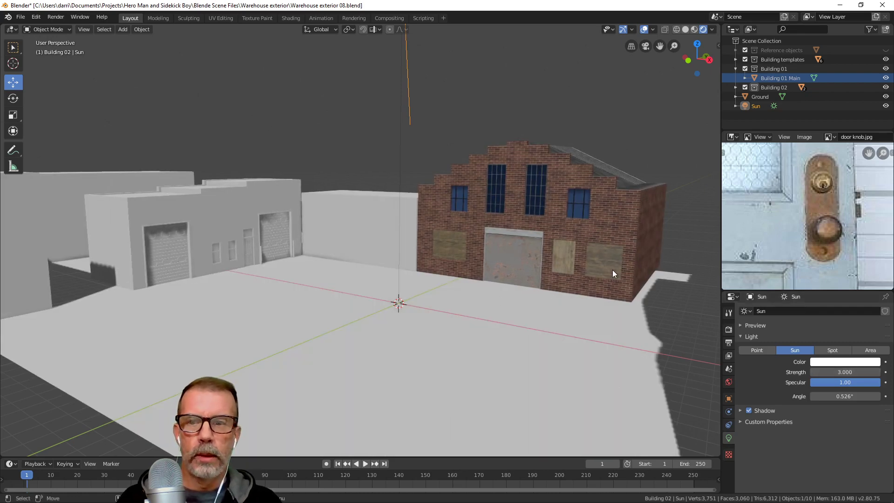
middle_drag(600, 312, 557, 306)
scroll(558, 309, up, 1)
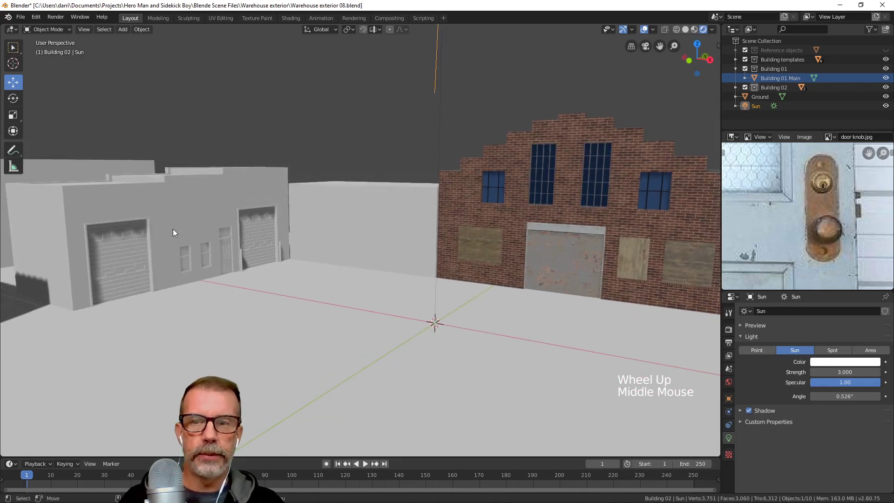
scroll(228, 242, down, 3)
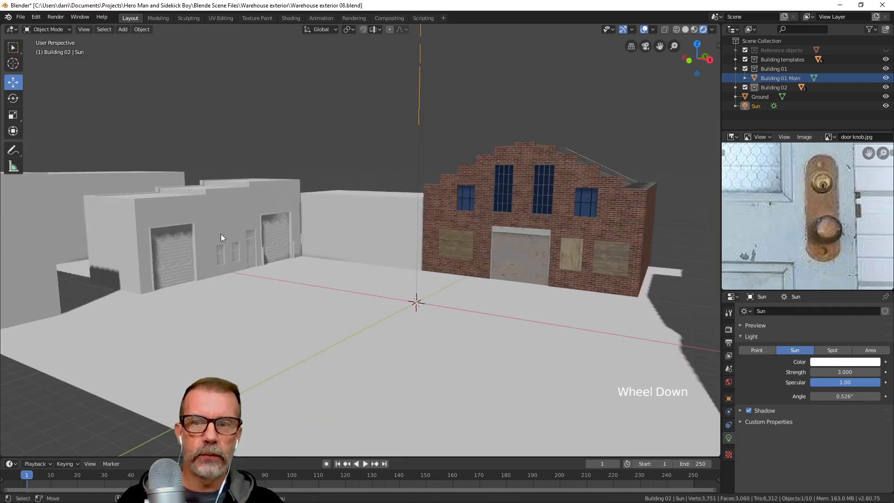
Select the grey garage building, return to solid shading and bring its entrance door into close view
click(237, 228)
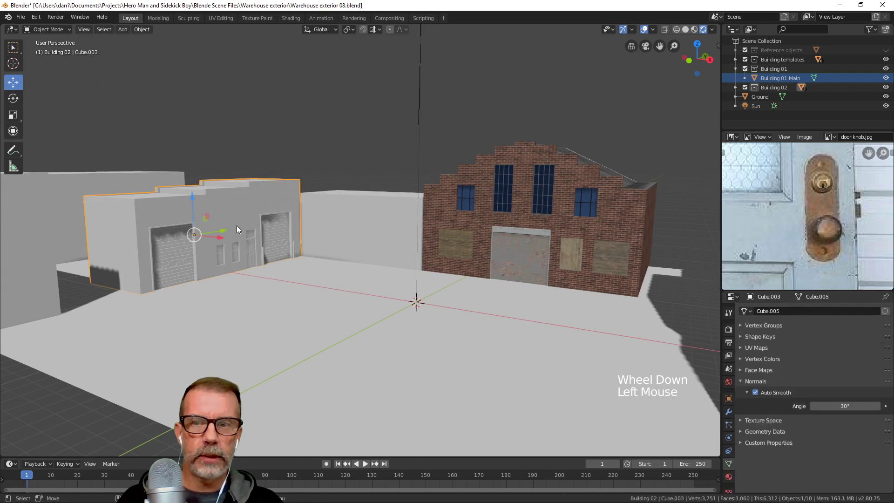
click(685, 29)
middle_drag(378, 281, 378, 281)
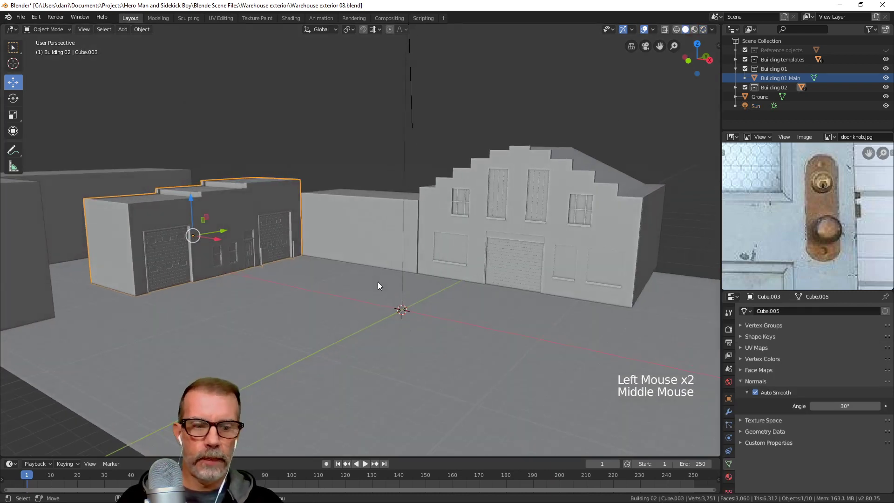
key(KP_Decimal)
middle_drag(393, 334, 340, 309)
scroll(350, 332, up, 4)
scroll(317, 303, up, 4)
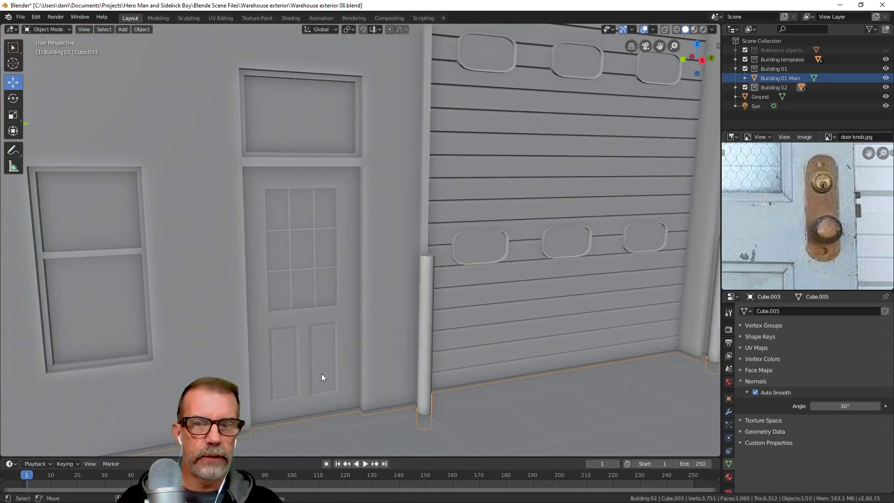
click(351, 326)
middle_drag(353, 343, 347, 328)
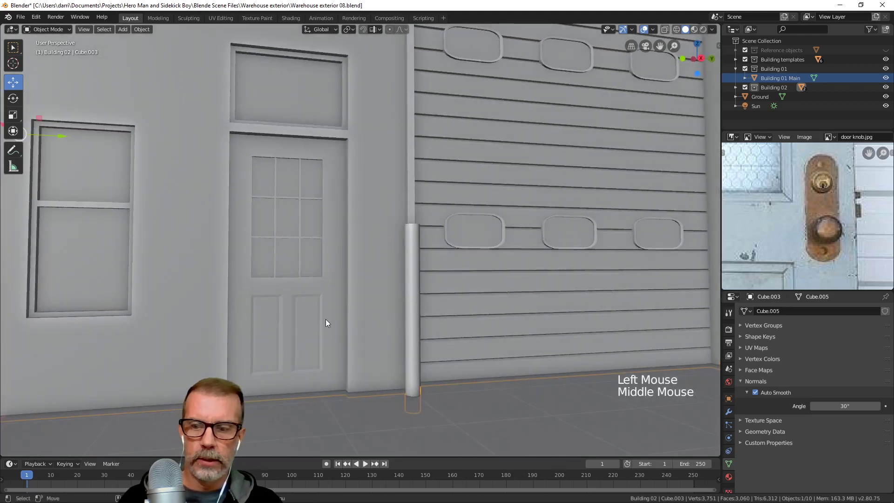
Snap the 3D cursor to the short horizontal edge beside the door's window panes, at the usual knob height, and clear the selection
key(Tab)
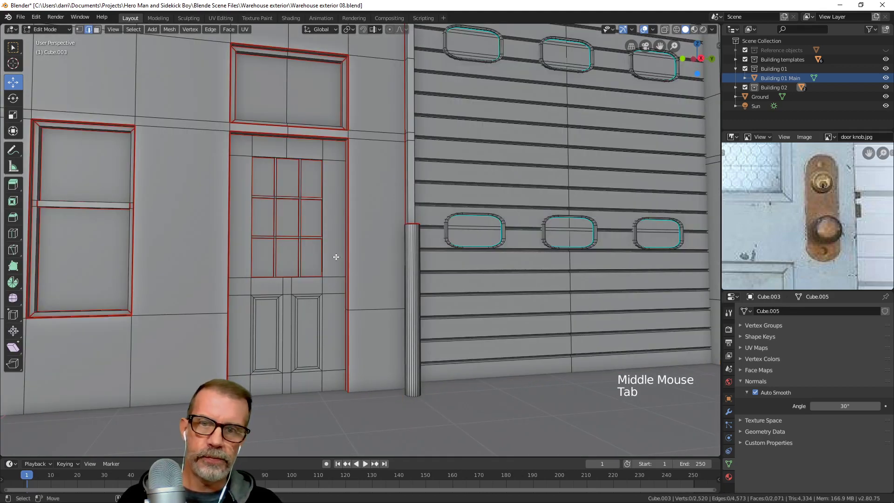
key(3)
click(336, 262)
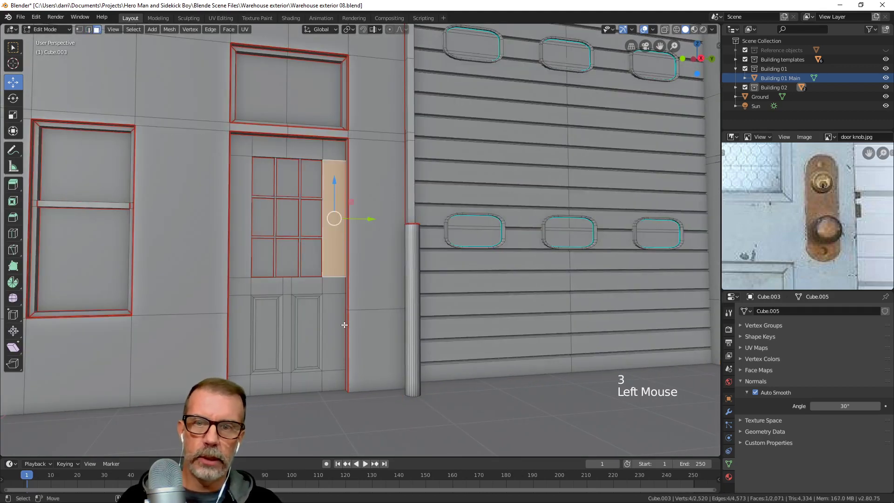
key(2)
click(333, 278)
middle_drag(333, 277, 362, 327)
key(shift+s)
key(alt+a)
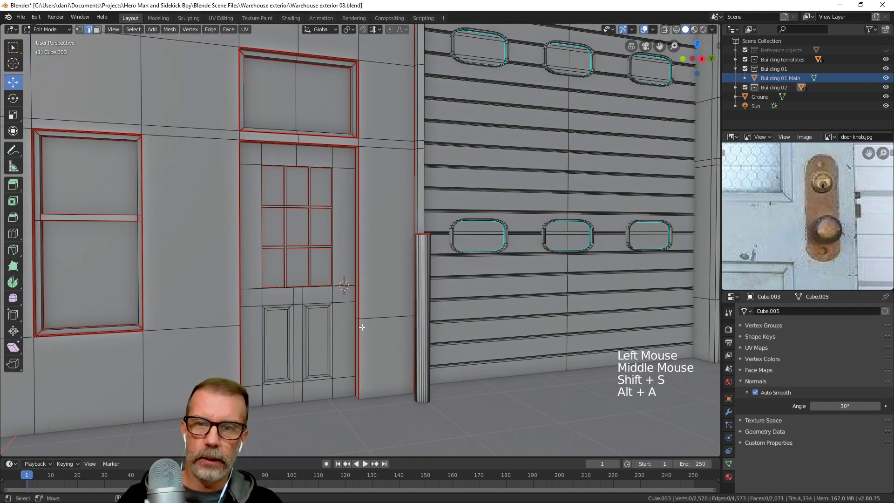
Add a cylinder mesh object at the 3D cursor with 24 vertices and Triangle Fan cap fill
key(Tab)
key(shift+a)
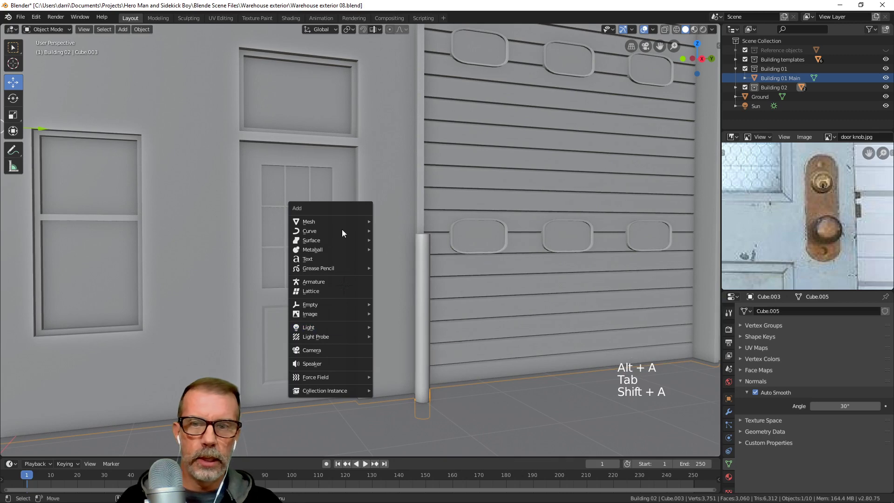
mouse_move(341, 222)
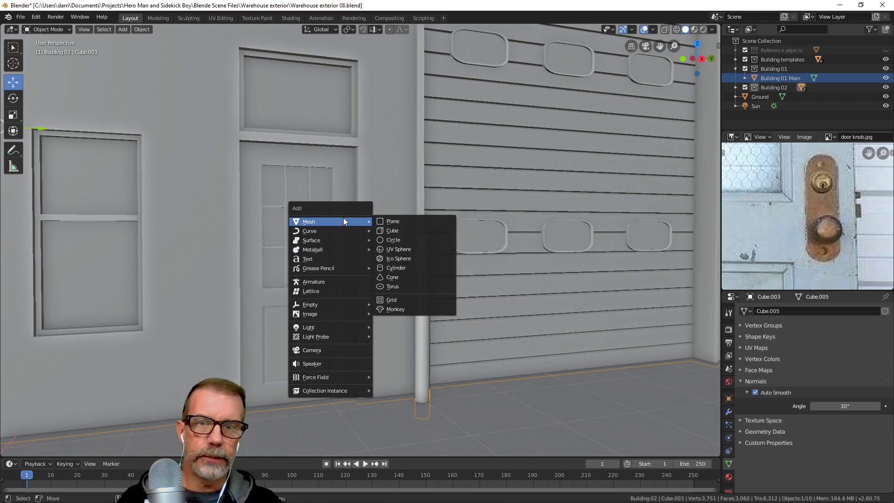
click(401, 267)
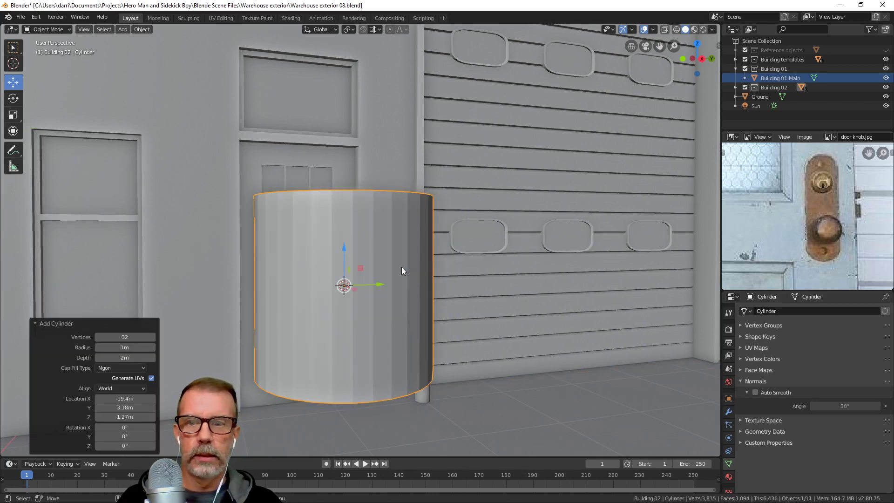
click(148, 338)
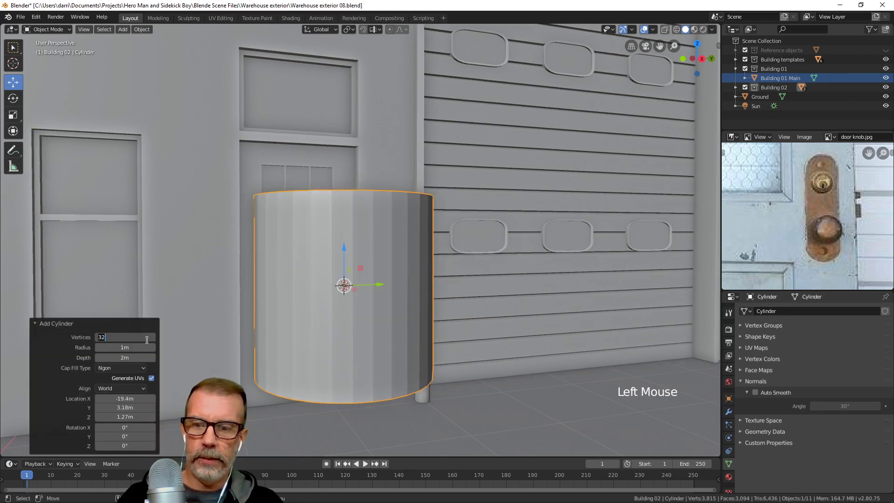
text(24)
key(Return)
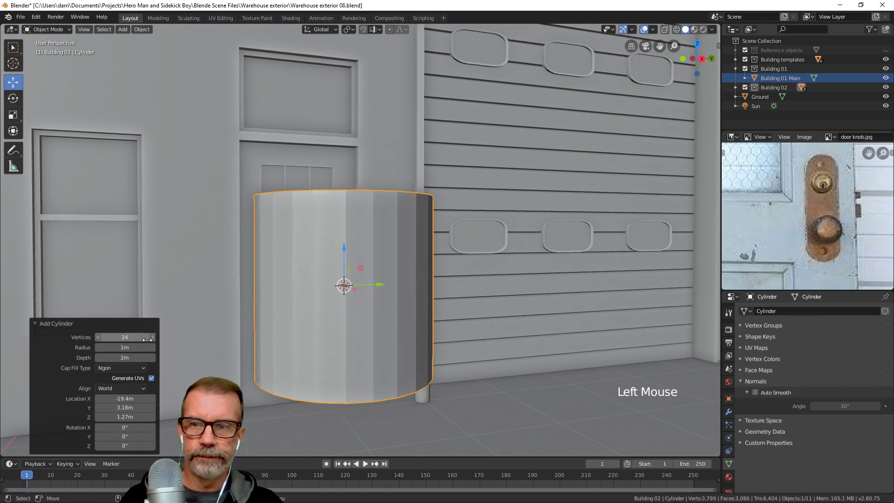
click(118, 367)
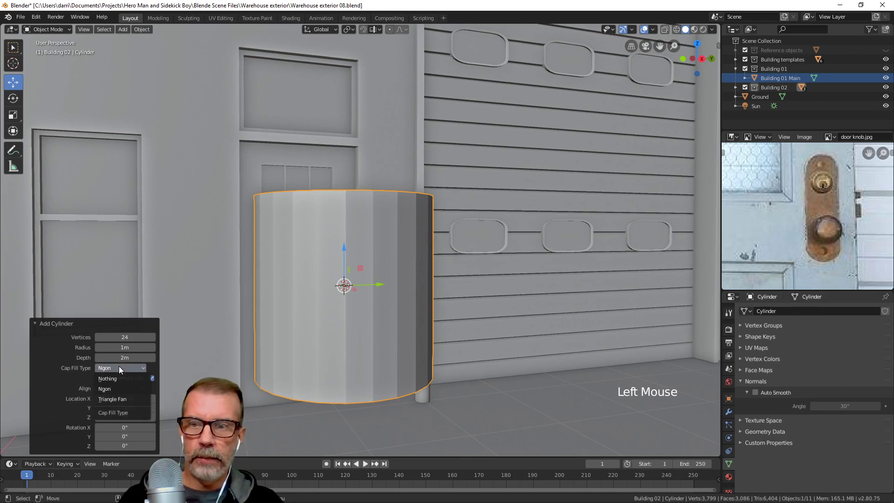
click(112, 400)
Rotate the cylinder 90° about the Y axis and scale it down to about 0.09 for a door knob
middle_drag(394, 294, 460, 345)
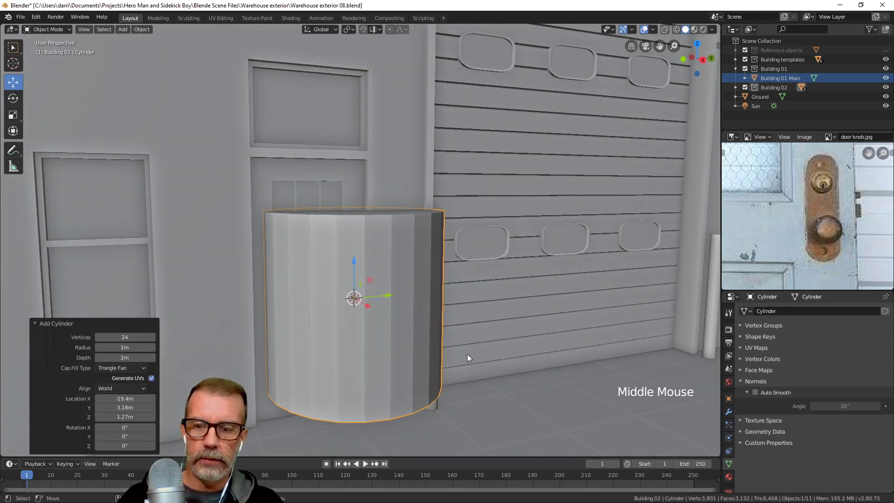
text(ry90)
key(Return)
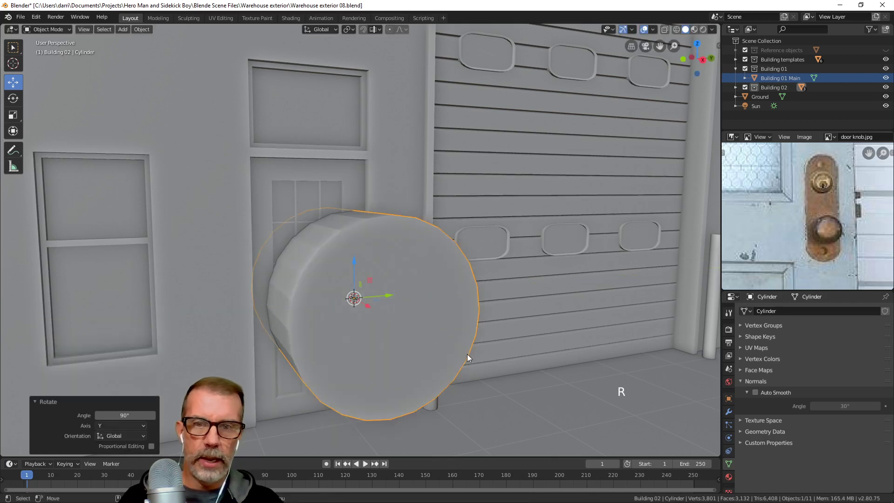
key(s)
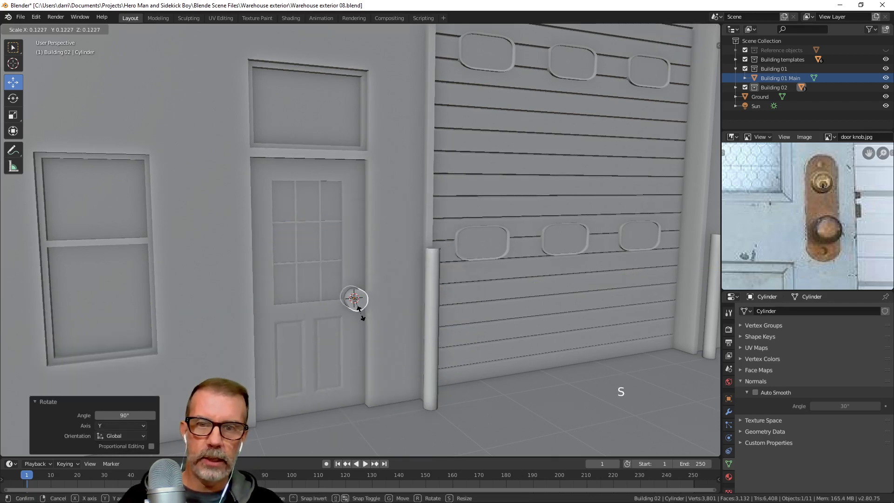
click(357, 309)
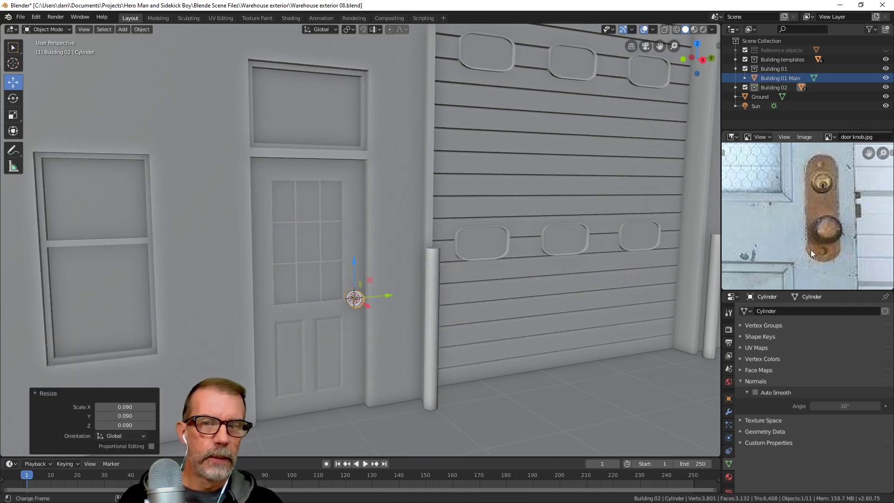
Move the cylinder about 2.61 m along the X axis, out in front of the door
middle_drag(412, 295, 425, 297)
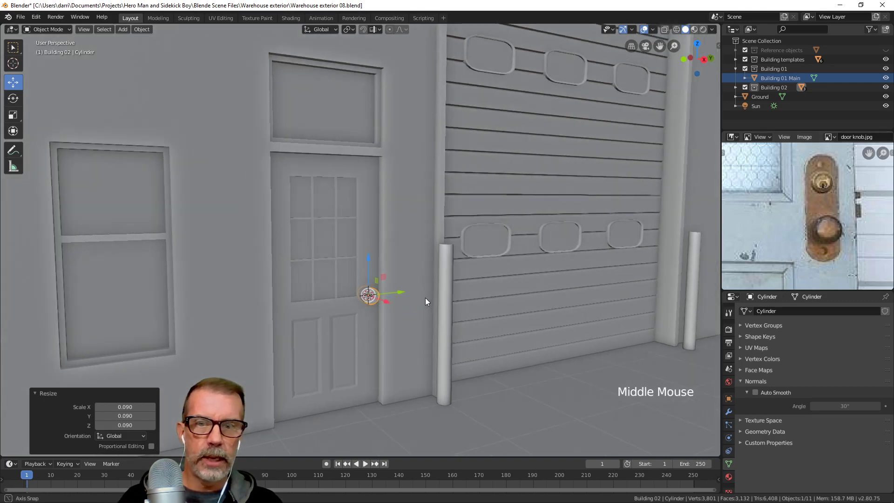
drag(388, 301, 566, 354)
scroll(564, 356, down, 5)
shift+middle_drag(563, 356, 483, 309)
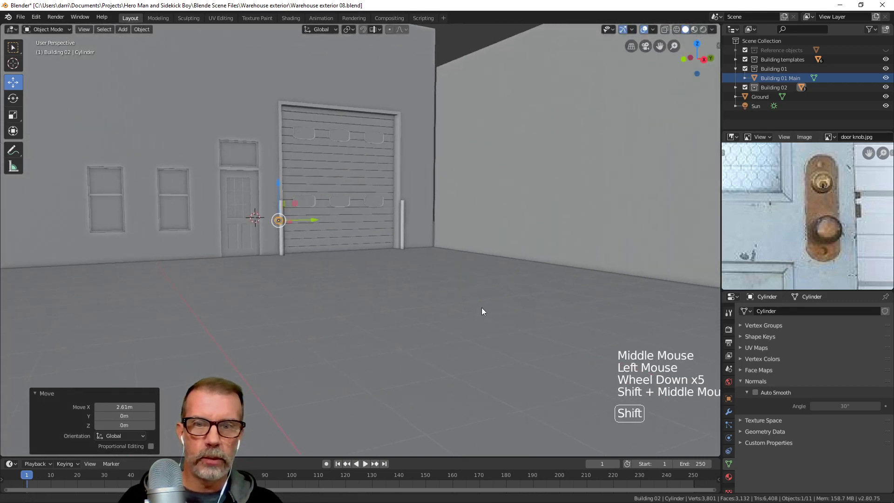
scroll(450, 281, down, 3)
middle_drag(450, 281, 466, 283)
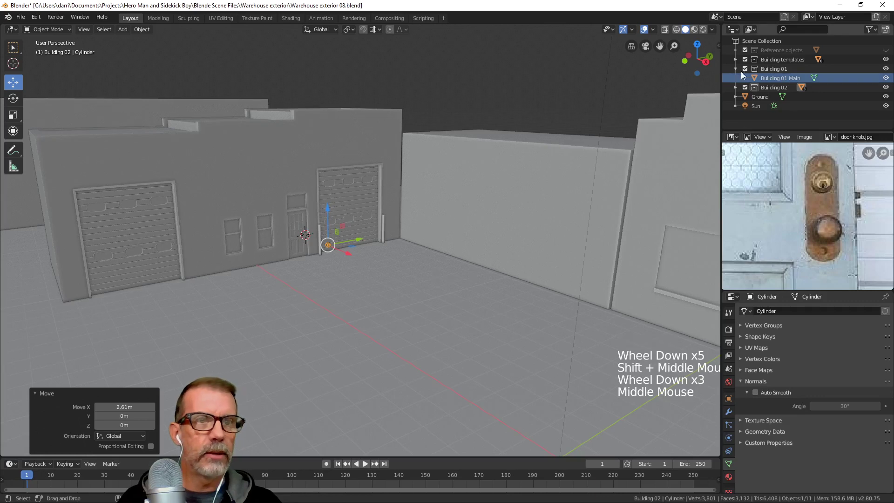
Hide the Building templates and Building 01 collections, the Ground and the Sun
click(885, 60)
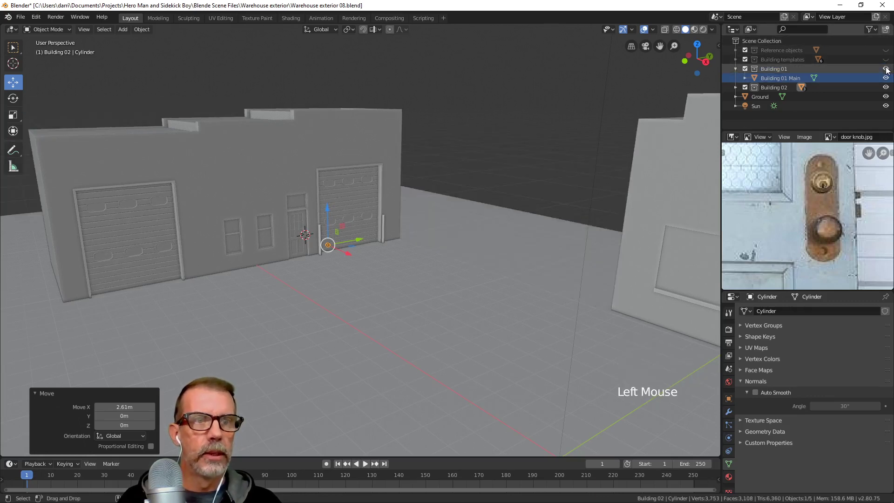
click(886, 68)
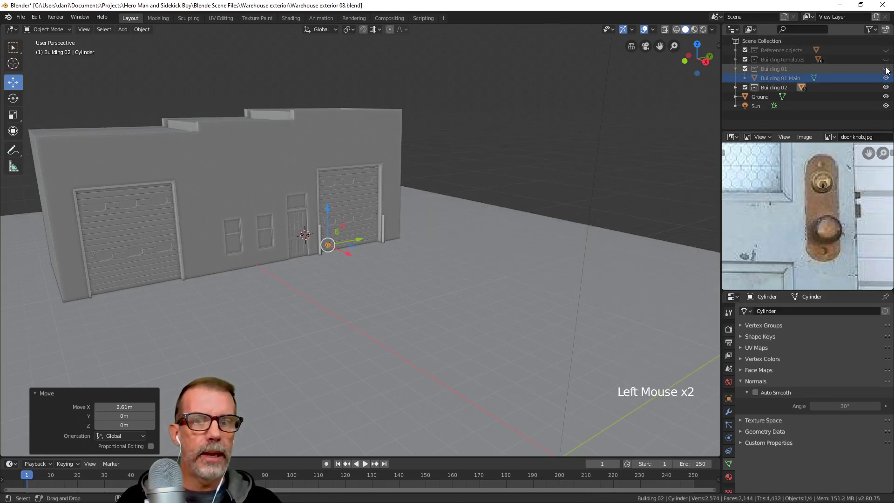
click(885, 97)
click(885, 106)
Move the cylinder another 6.61 m or so along the X axis, well clear of the building
middle_drag(359, 270, 350, 269)
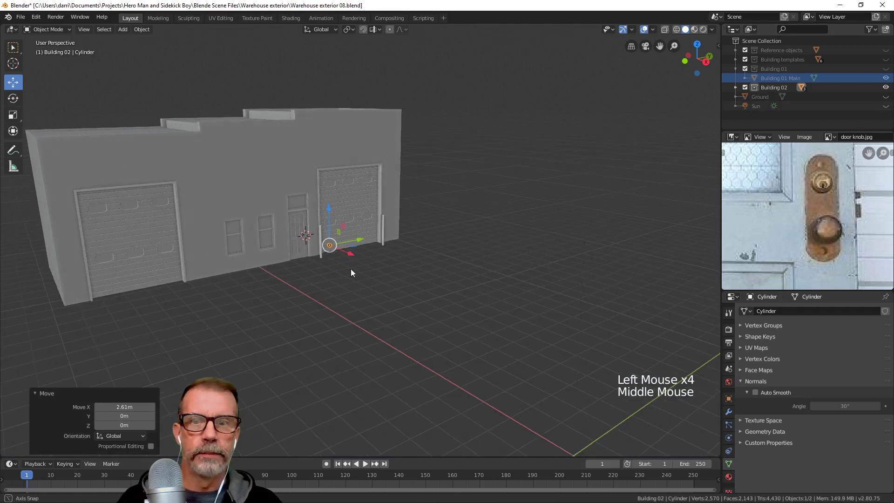
scroll(350, 269, up, 2)
drag(365, 259, 516, 301)
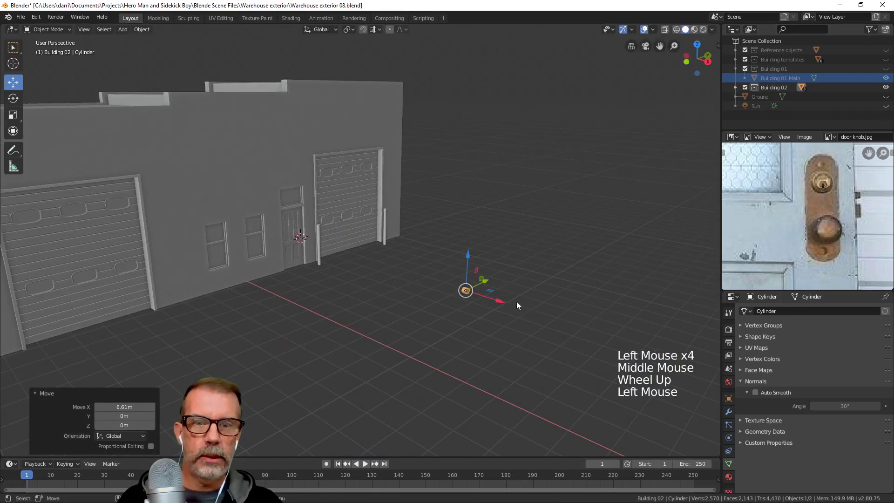
Delete all the triangular cap faces on the cylinder's end that faces the building
key(KP_Decimal)
scroll(506, 311, down, 5)
middle_drag(399, 306, 506, 308)
key(Tab)
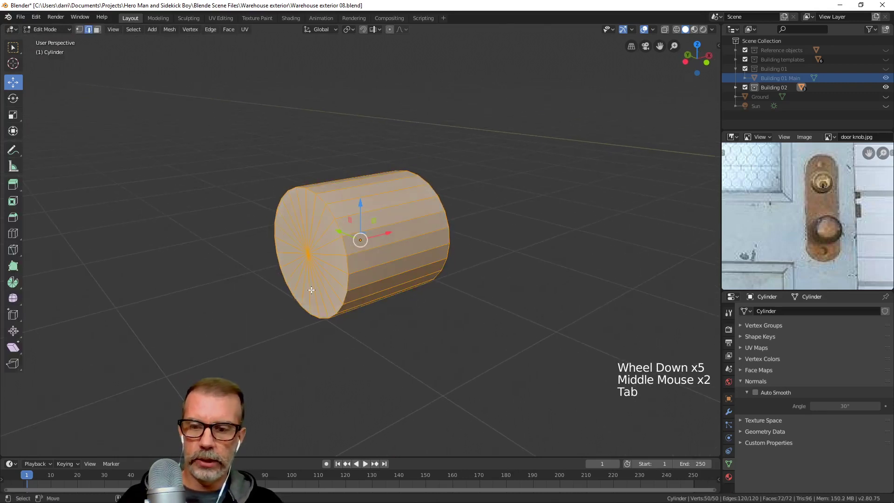
key(alt+a)
key(3)
key(c)
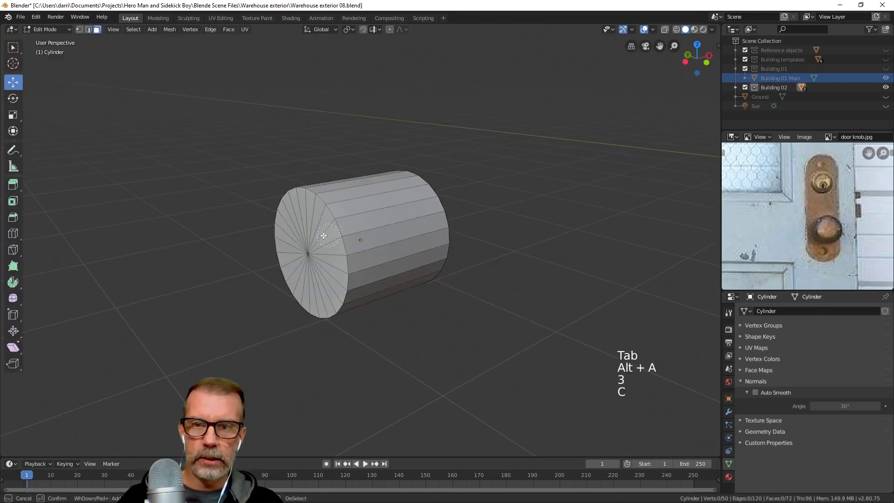
drag(323, 236, 308, 254)
right_click(308, 254)
key(x)
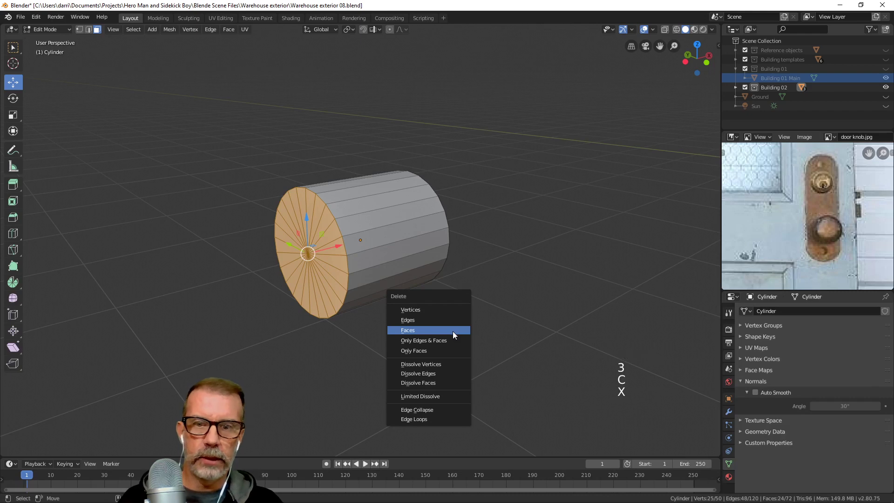
click(452, 330)
middle_drag(495, 306, 484, 321)
key(Tab)
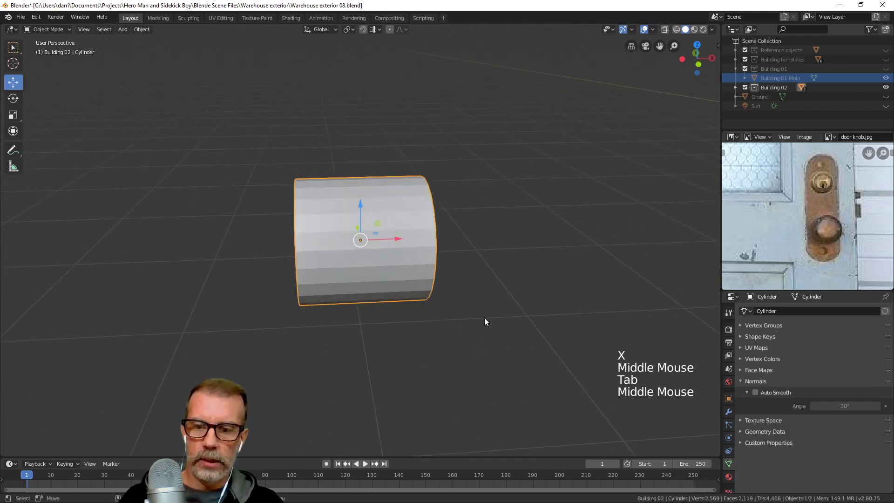
Flatten the cylinder into a thin disc by scaling it to about 0.115 along the X axis
key(s)
key(x)
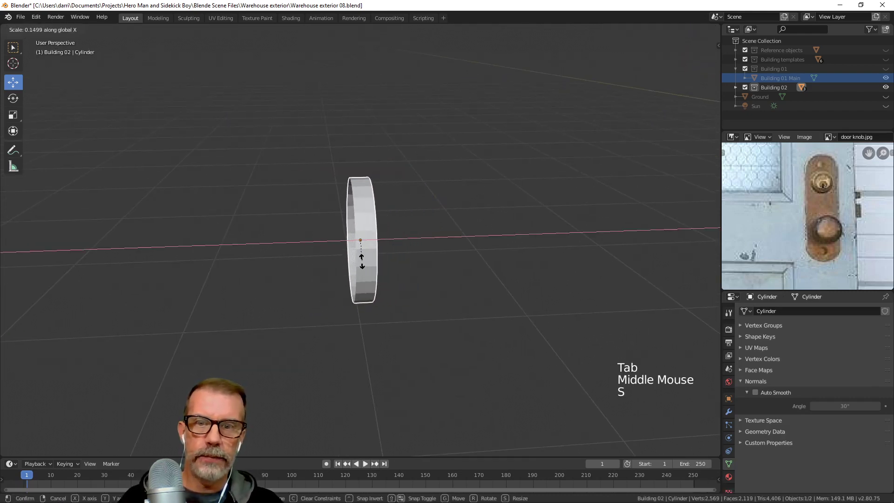
click(361, 256)
middle_drag(473, 293, 469, 253)
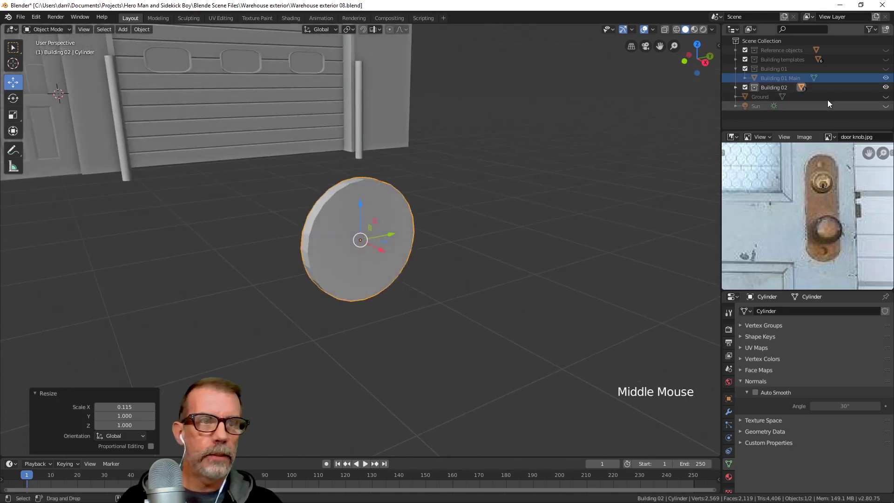
Move the cylinder into the top-level Scene Collection and hide the Building 02 collection
click(383, 217)
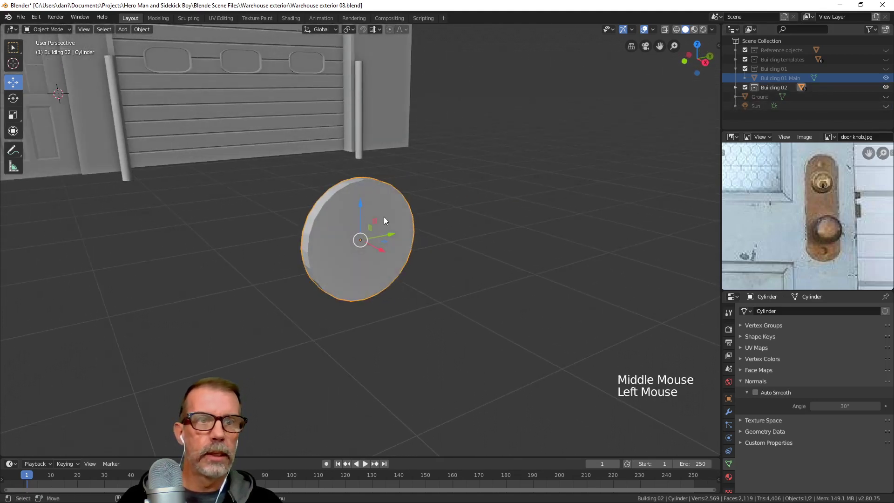
right_click(406, 205)
click(406, 204)
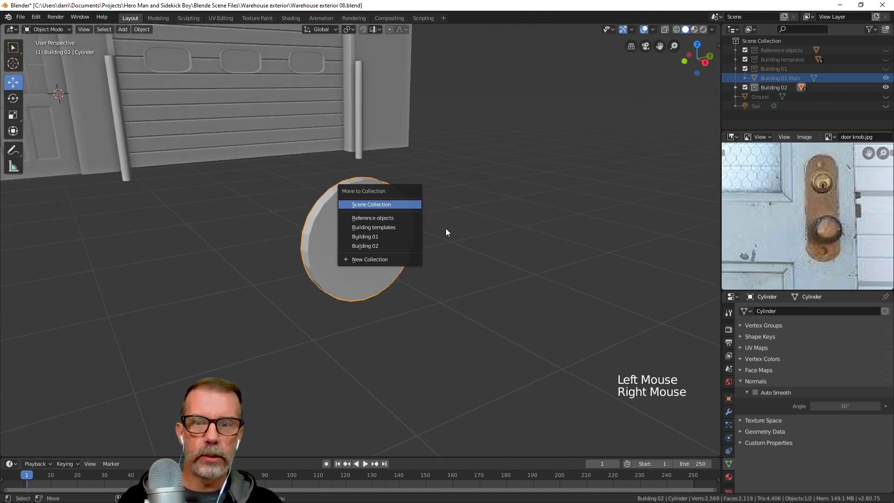
click(374, 204)
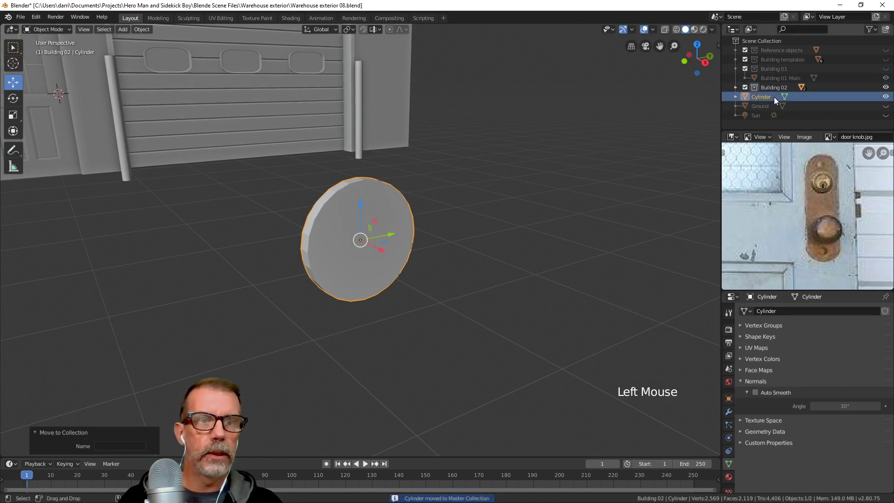
click(736, 68)
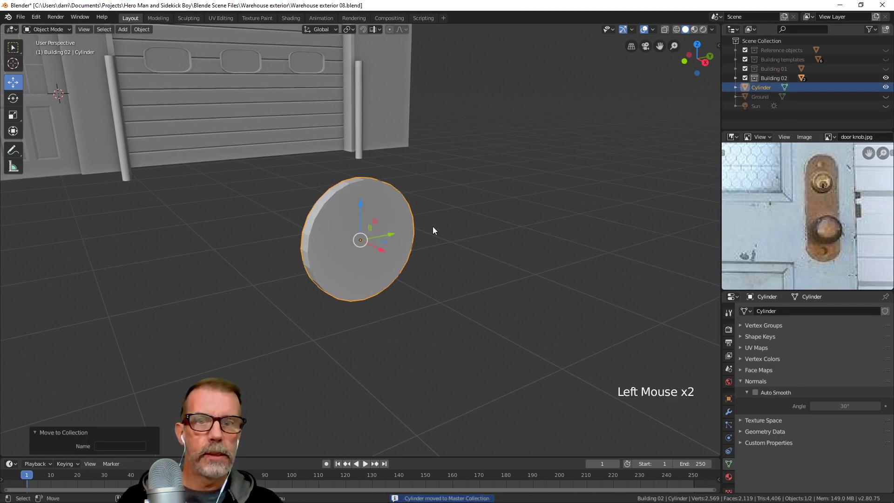
click(885, 78)
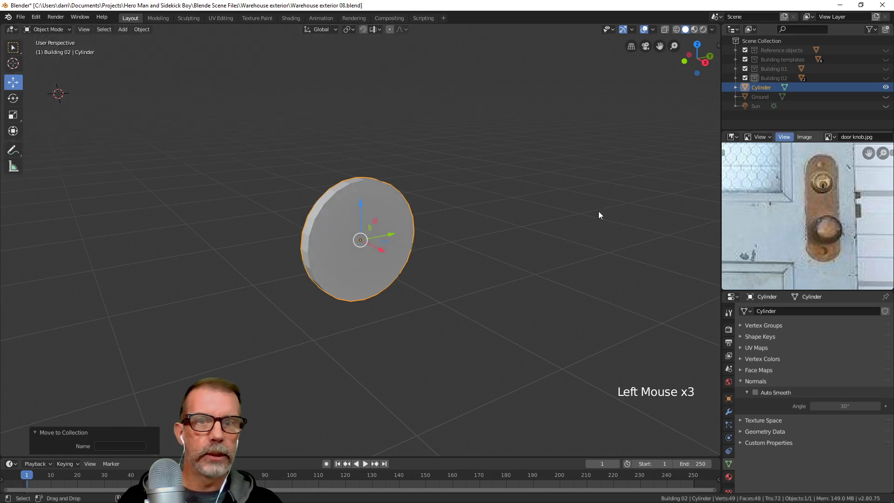
Split the disc's mesh along its horizontal centre line with Edge Split, working in the right orthographic view
key(KP_1)
key(KP_3)
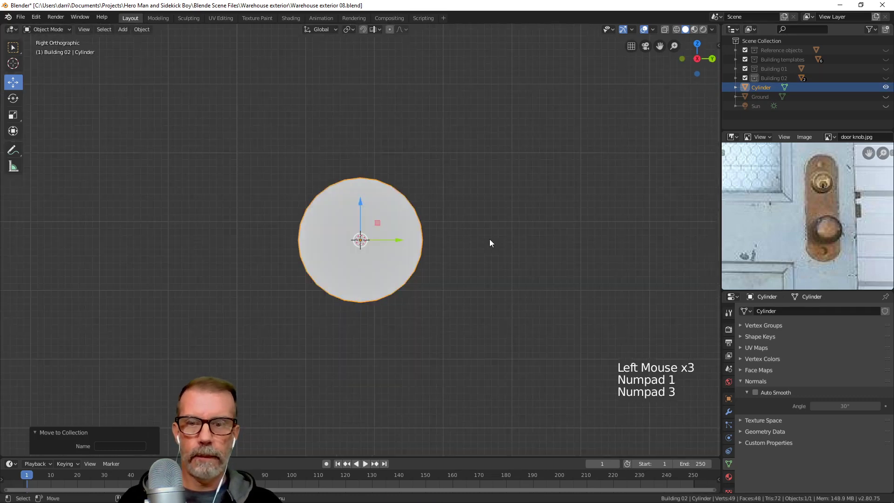
key(Tab)
key(Tab)
scroll(386, 264, down, 5)
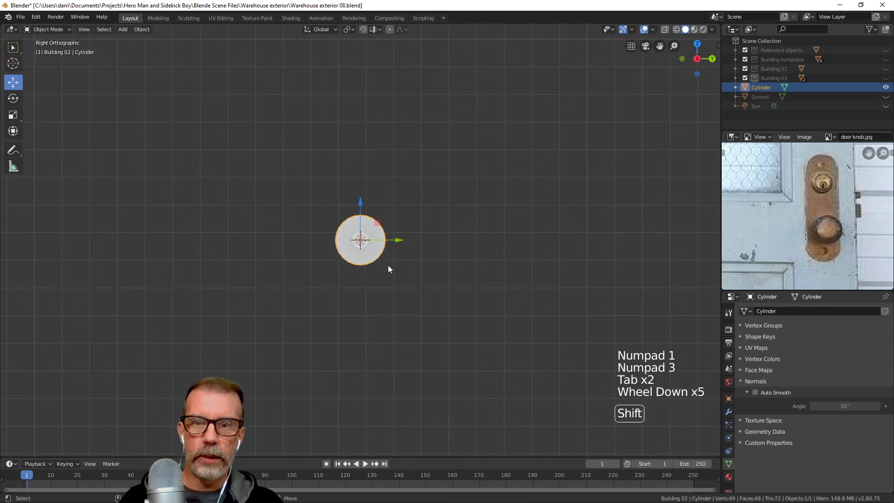
scroll(389, 239, up, 3)
mouse_move(388, 264)
shift+middle_down()
mouse_move(390, 239)
mouse_move(391, 262)
shift+middle_up()
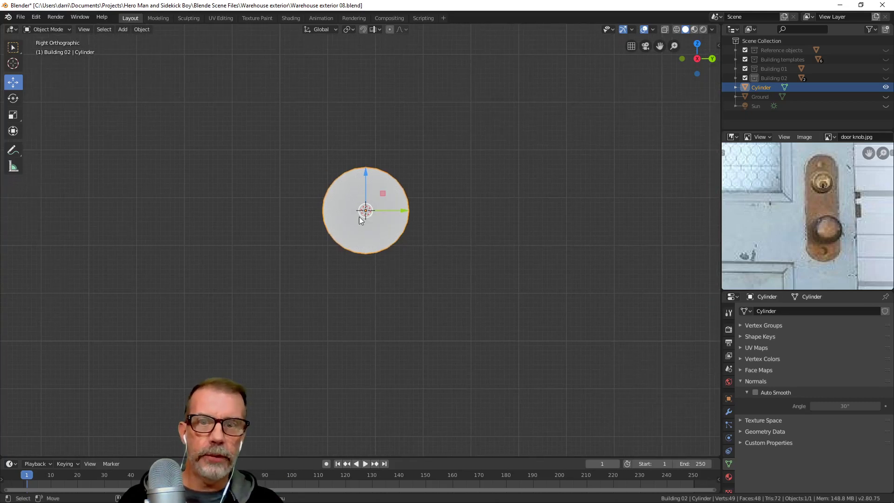
scroll(376, 235, up, 3)
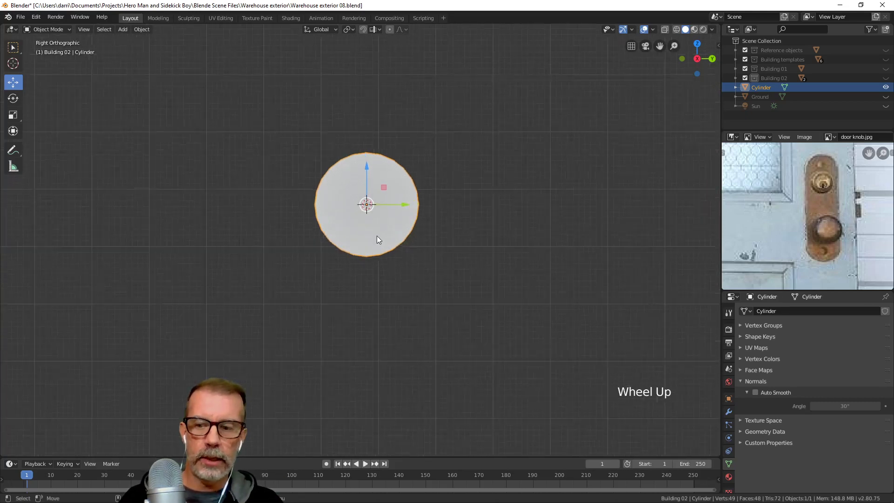
key(Tab)
scroll(381, 222, up, 1)
key(2)
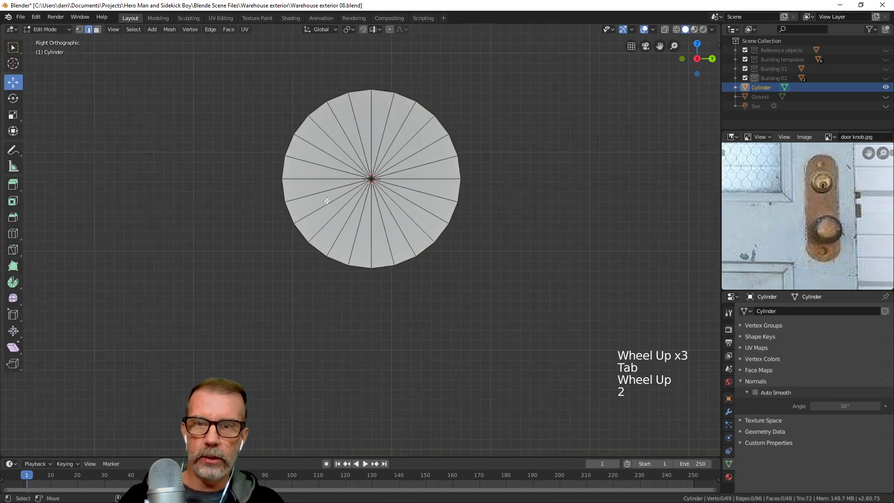
alt+click(318, 177)
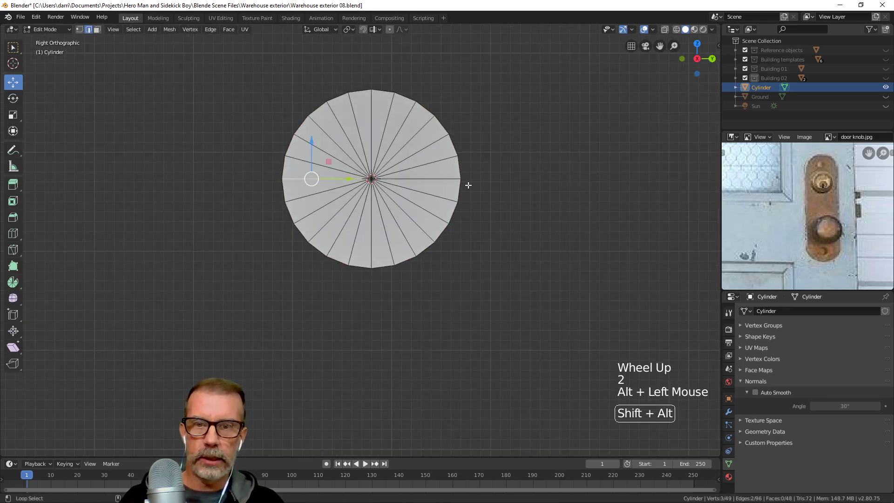
alt+shift+click(429, 179)
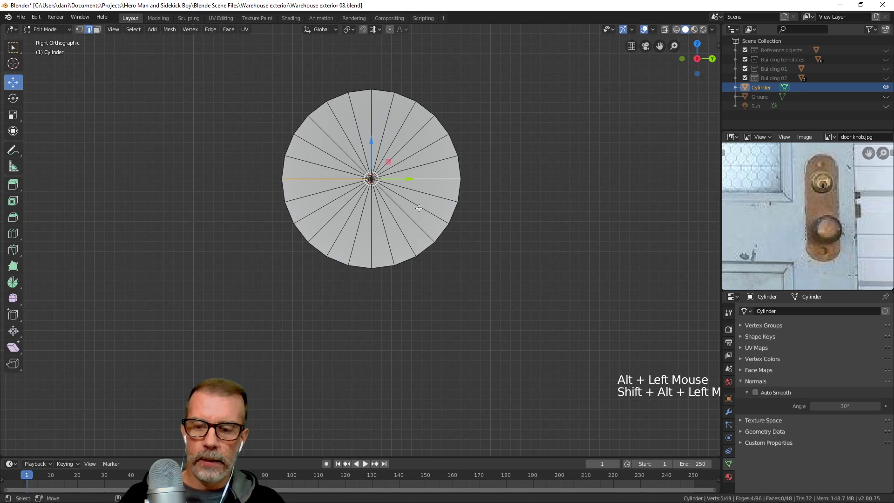
key(ctrl+e)
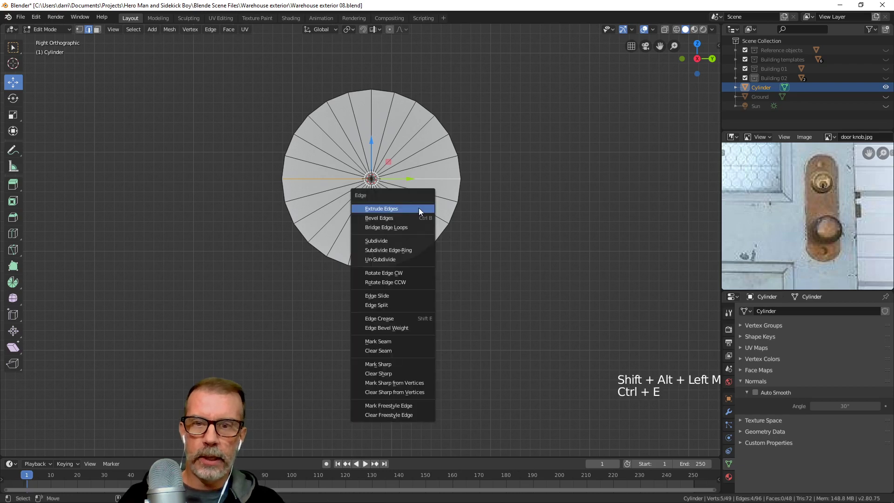
click(394, 304)
Move the disc's linked lower half down along Z by about 0.22 m in total
key(alt+a)
key(l)
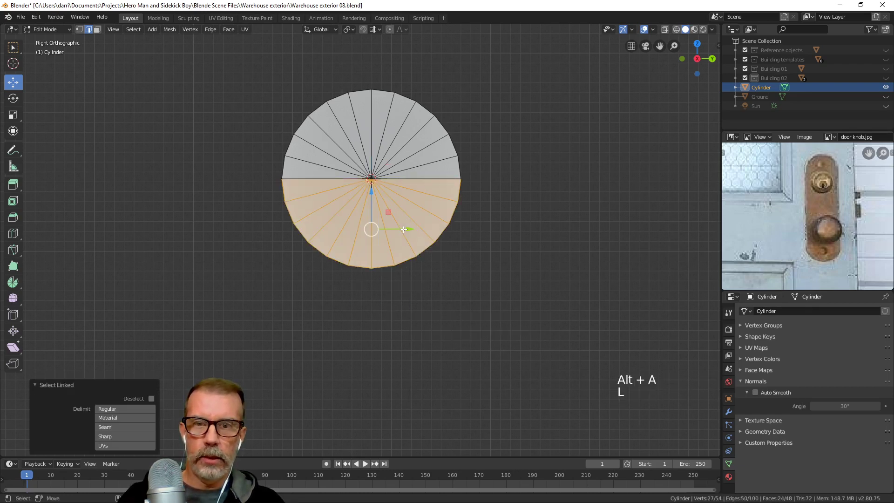
drag(372, 200, 372, 365)
scroll(389, 294, down, 3)
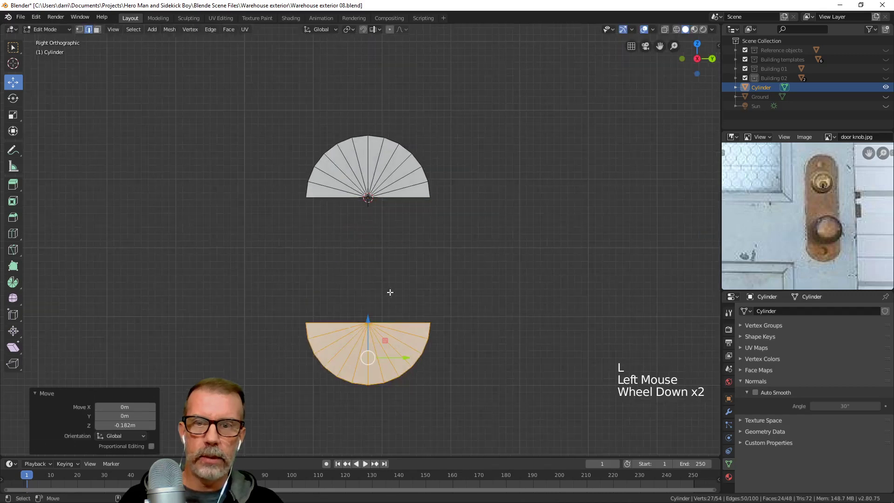
shift+middle_drag(389, 293, 398, 257)
drag(371, 279, 371, 296)
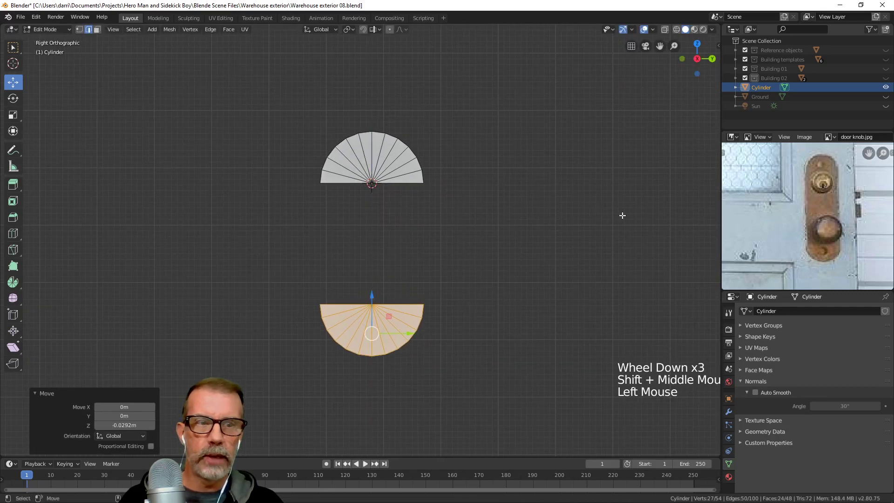
scroll(371, 281, down, 1)
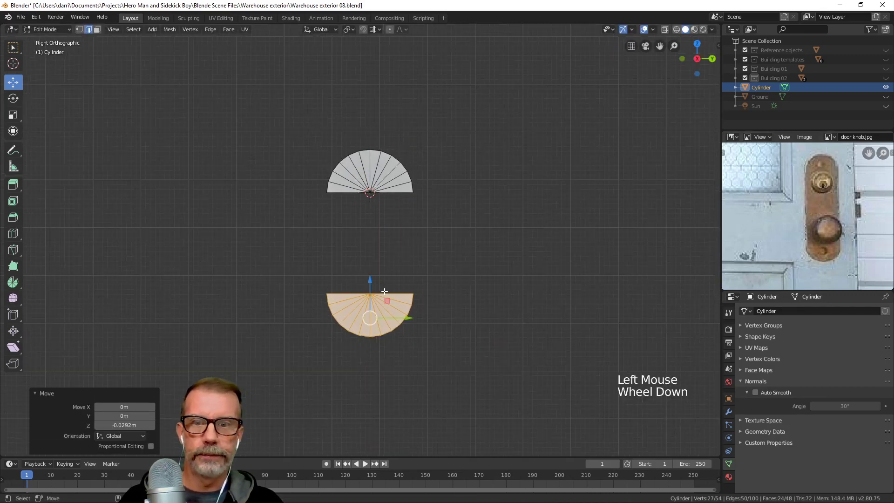
drag(370, 279, 370, 284)
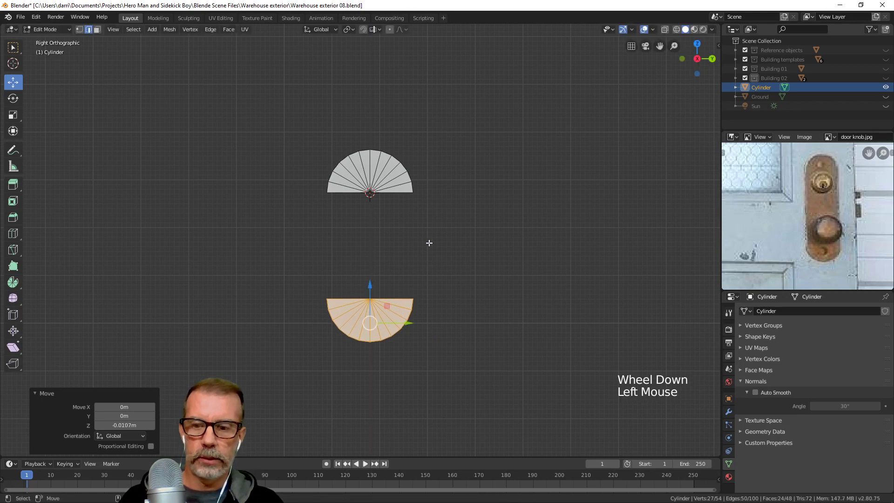
Bridge the open straight edge loops of the two half discs to form one rounded plate, and return to Object Mode
key(2)
alt+click(389, 298)
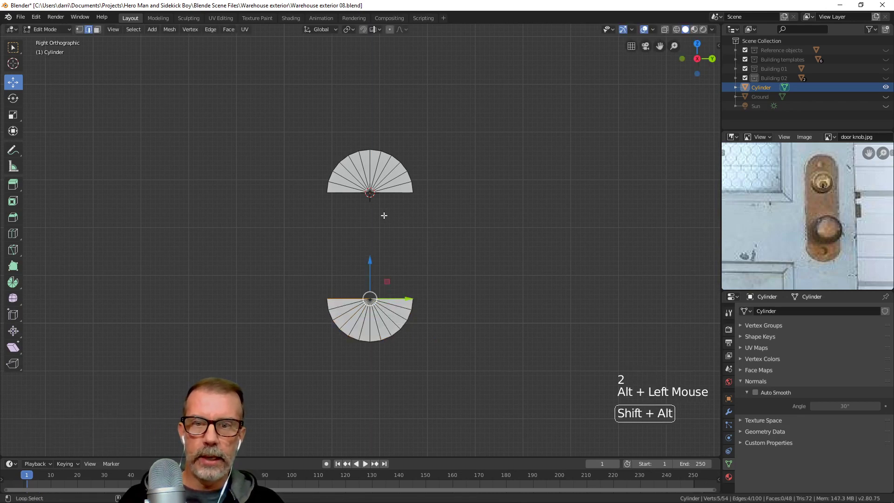
alt+shift+click(390, 200)
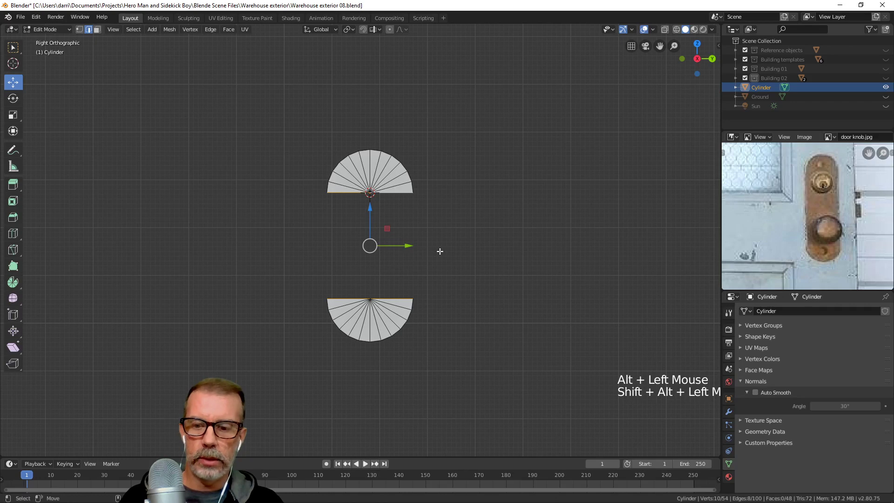
key(ctrl+e)
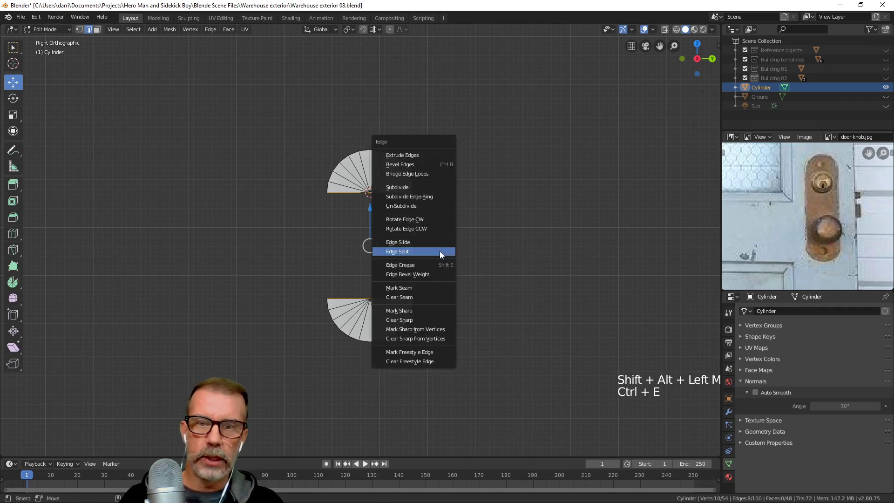
click(416, 174)
scroll(426, 270, up, 1)
key(alt+a)
key(Tab)
scroll(423, 276, down, 4)
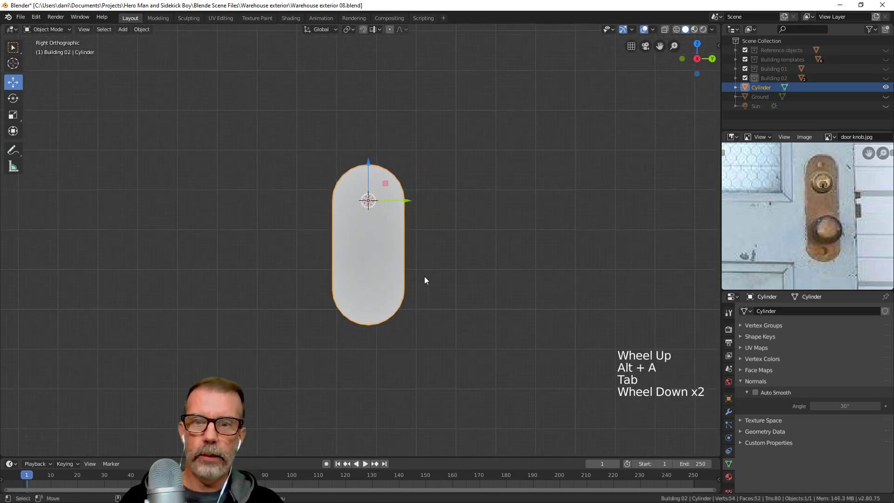
mouse_move(409, 282)
middle_down()
mouse_move(403, 286)
mouse_move(507, 289)
mouse_move(416, 285)
middle_up()
scroll(413, 283, up, 3)
key(s)
key(z)
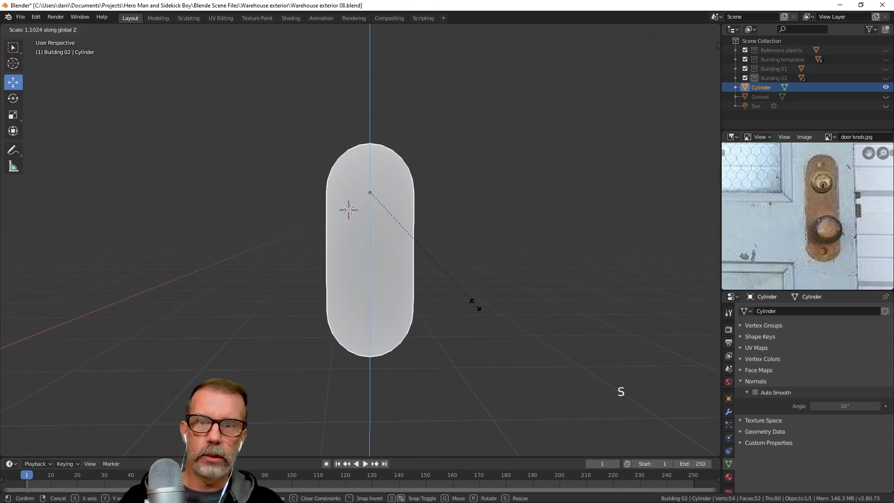
click(476, 307)
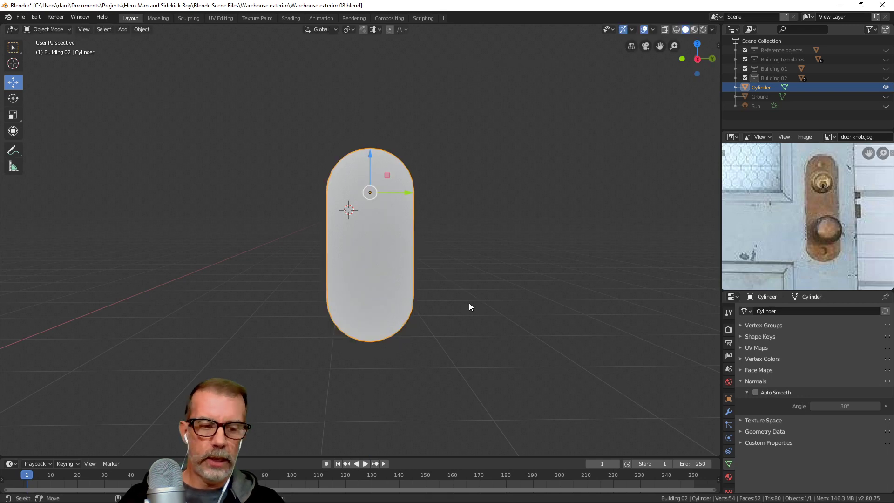
Lengthen the plate by moving all faces of its rounded upper end, front and back, up 0.0526 m along Z
key(KP_3)
key(Tab)
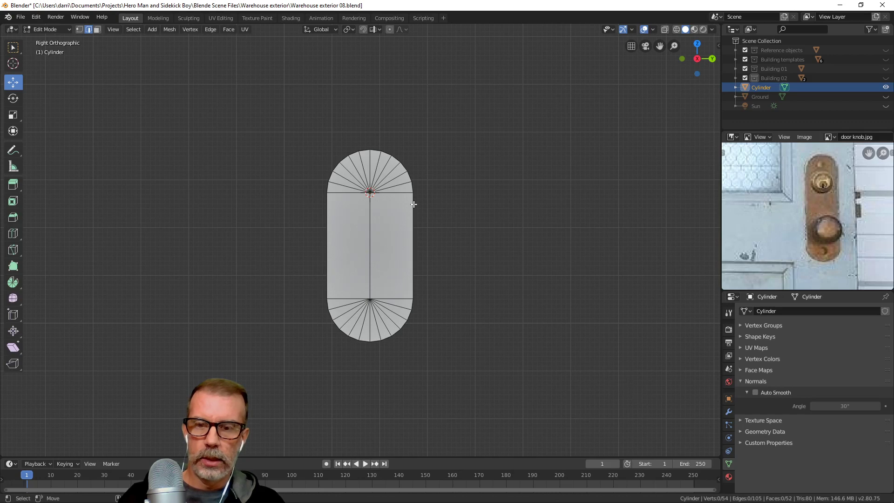
key(z)
click(315, 203)
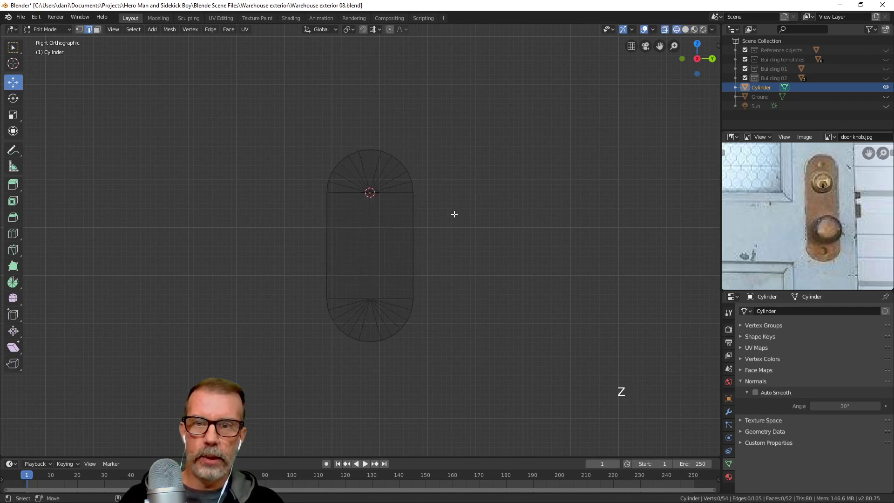
key(3)
key(b)
drag(264, 111, 476, 194)
drag(365, 121, 377, 106)
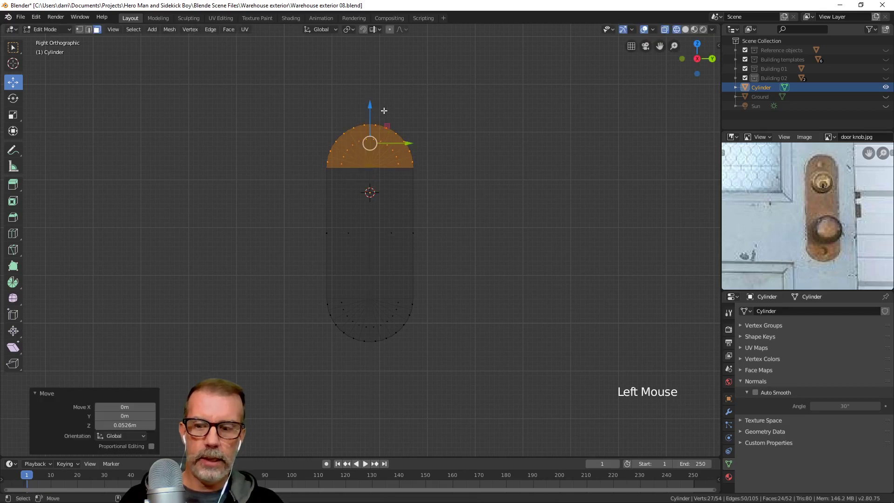
key(z)
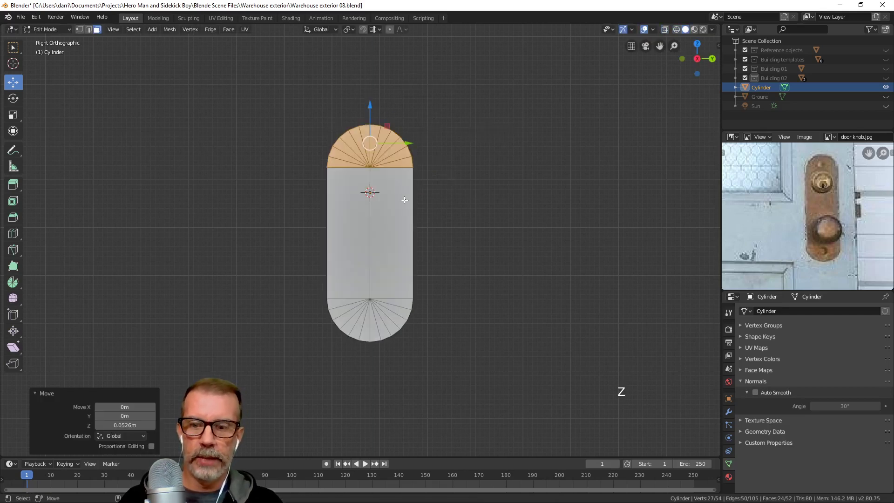
key(alt+a)
key(Tab)
Examine the keyhole lock on the upper part of the plate in the door knob reference image
middle_drag(365, 219, 386, 224)
scroll(817, 185, up, 4)
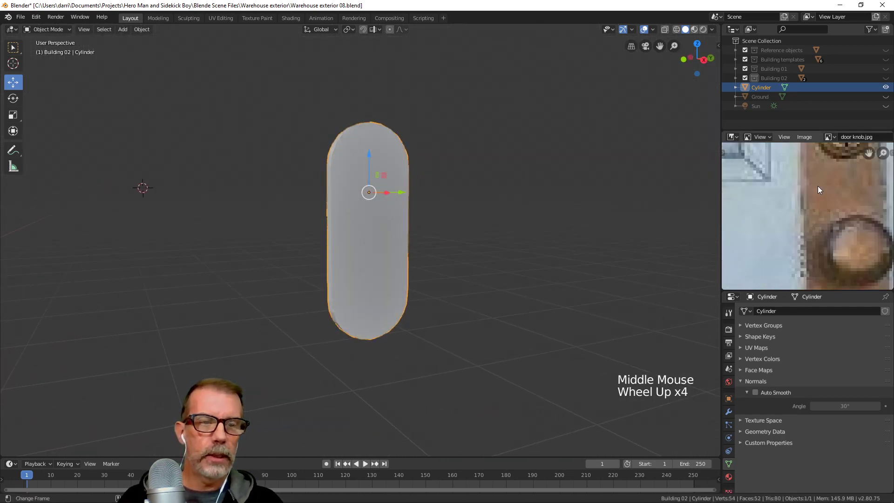
shift+middle_drag(817, 186, 799, 210)
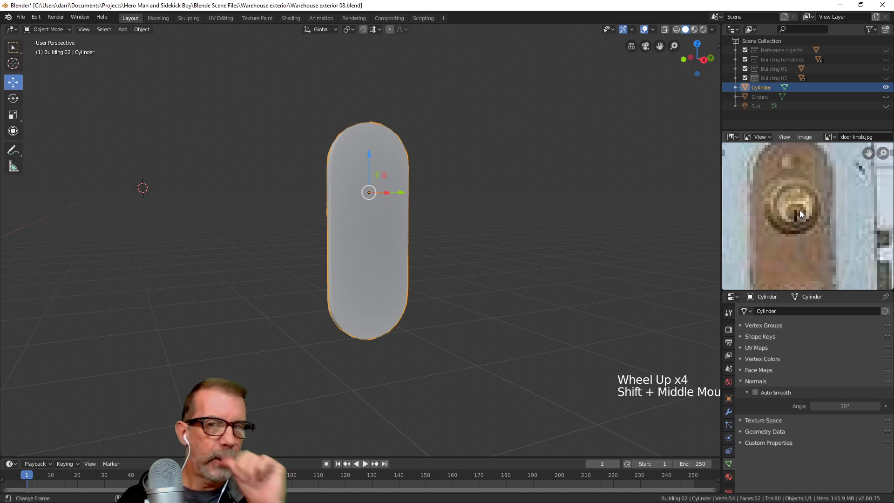
scroll(532, 286, down, 3)
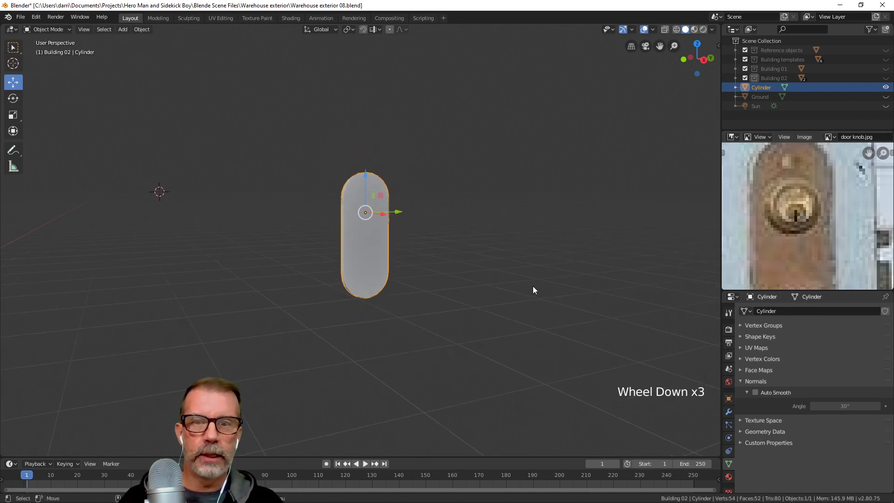
Snap the 3D cursor to the selected backplate's origin
middle_drag(533, 286, 454, 286)
scroll(423, 287, up, 2)
key(shift+a)
key(Escape)
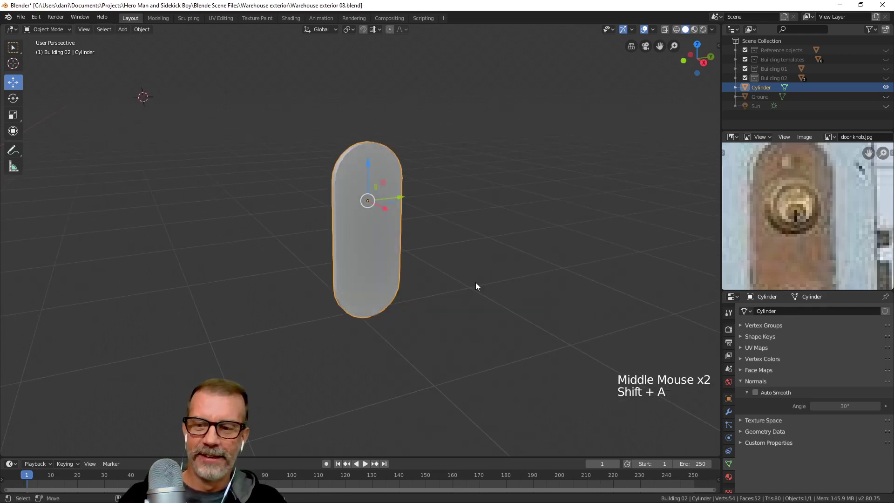
key(shift+s)
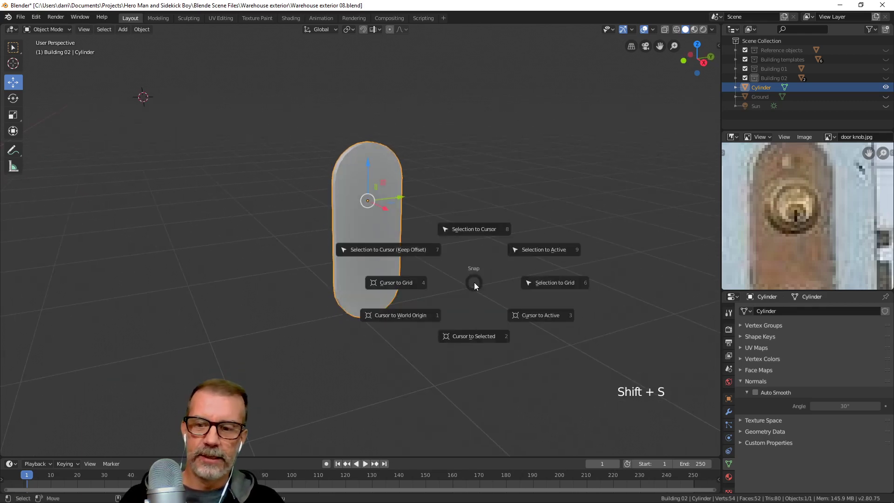
key(2)
middle_drag(494, 301, 489, 301)
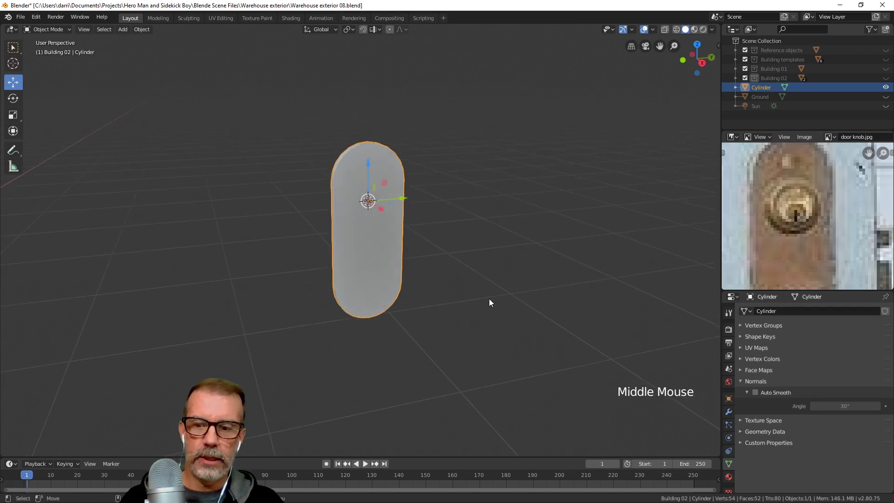
Add a mesh cylinder at the 3D cursor with 16 vertices, radius 0.1 m and depth 0.1 m
key(shift+a)
mouse_move(488, 302)
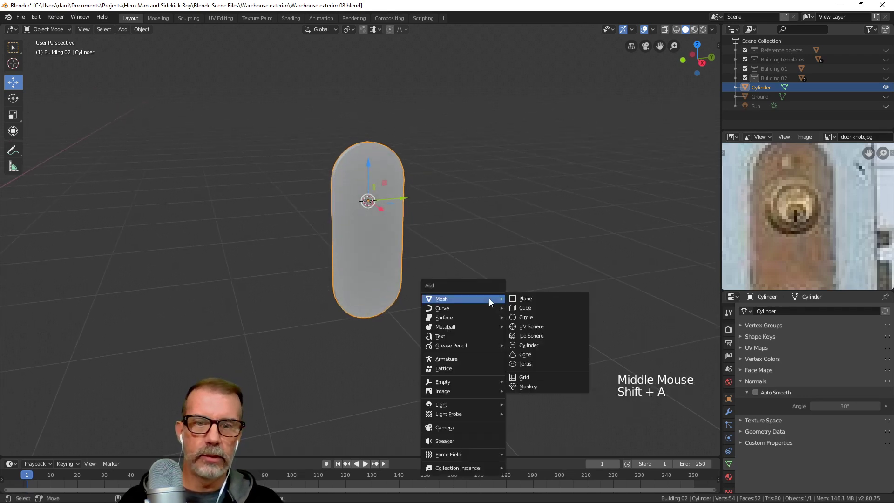
click(537, 345)
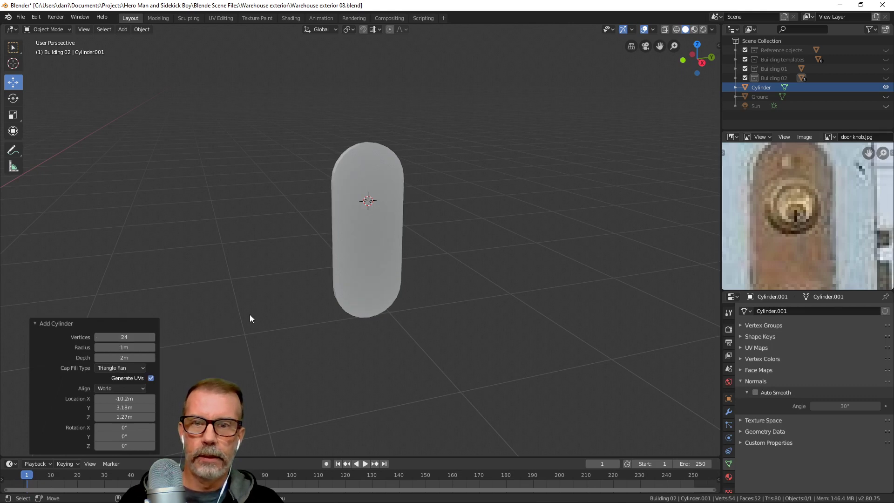
shift+middle_drag(249, 315, 267, 278)
click(140, 341)
text(16)
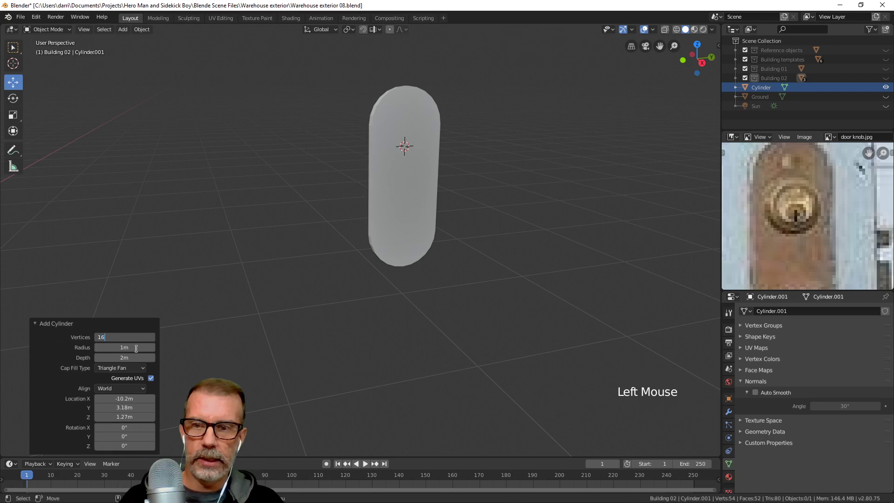
key(Return)
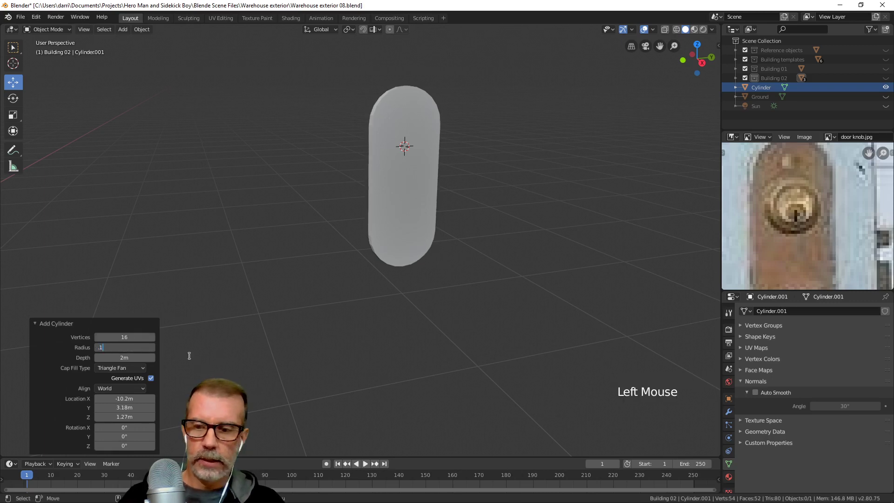
key(Tab)
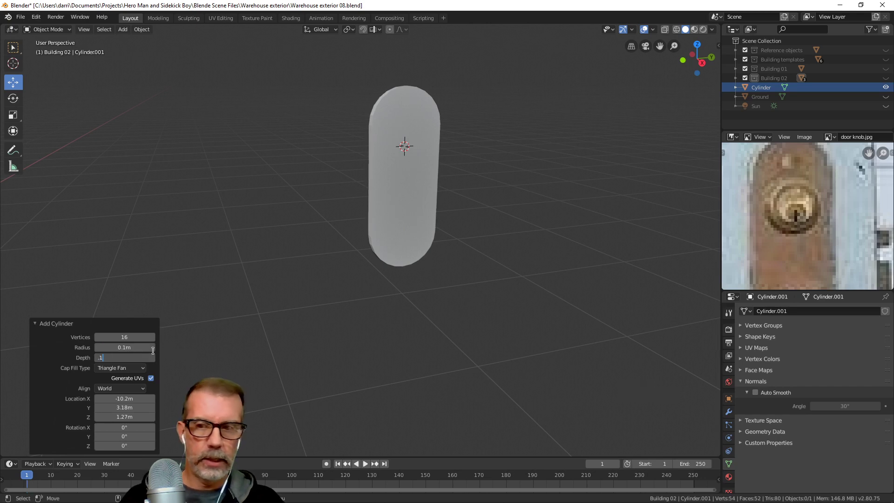
key(Return)
Look for the new cylinder among the objects of the Building 02 collection and around the plate
scroll(384, 252, down, 2)
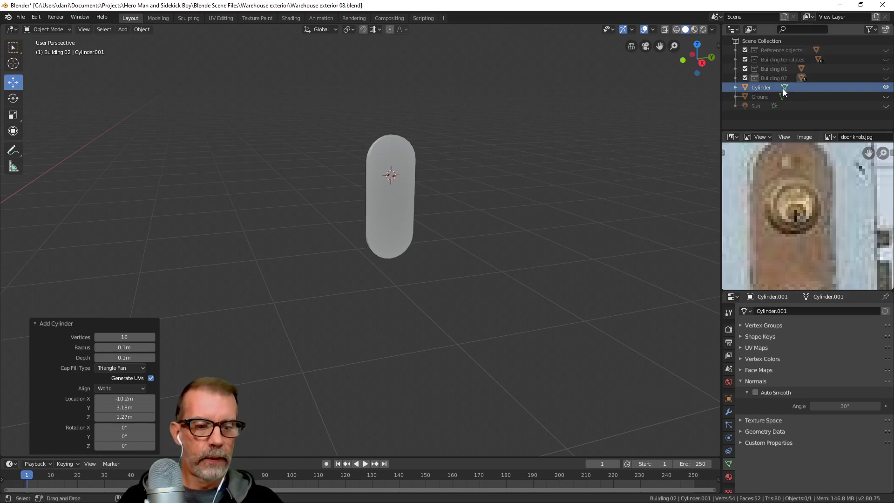
key(KP_Decimal)
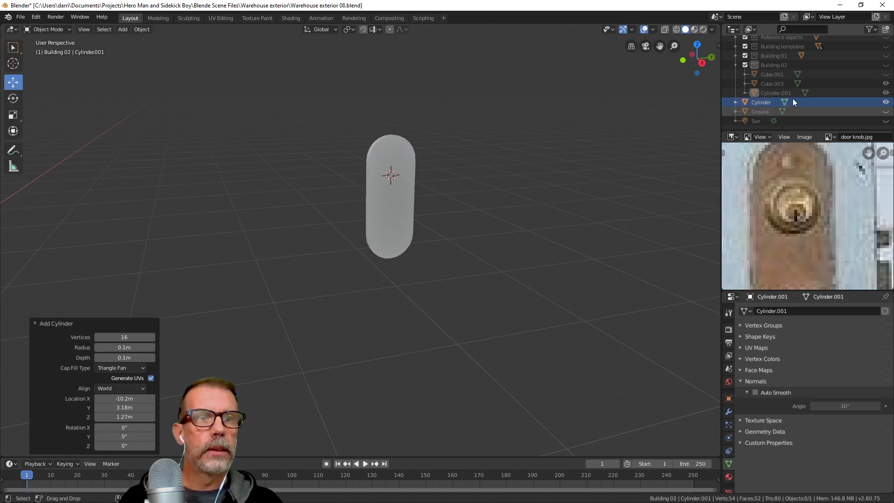
scroll(783, 89, up, 2)
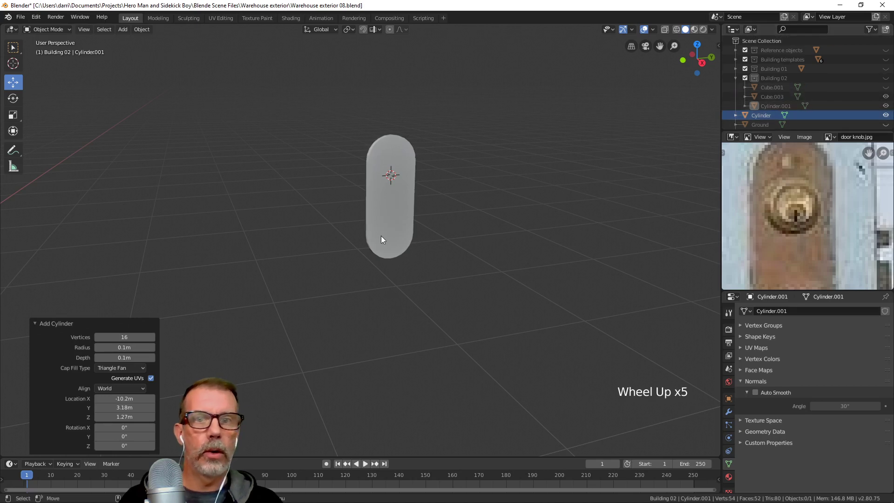
scroll(391, 214, down, 6)
middle_drag(395, 208, 415, 217)
click(367, 235)
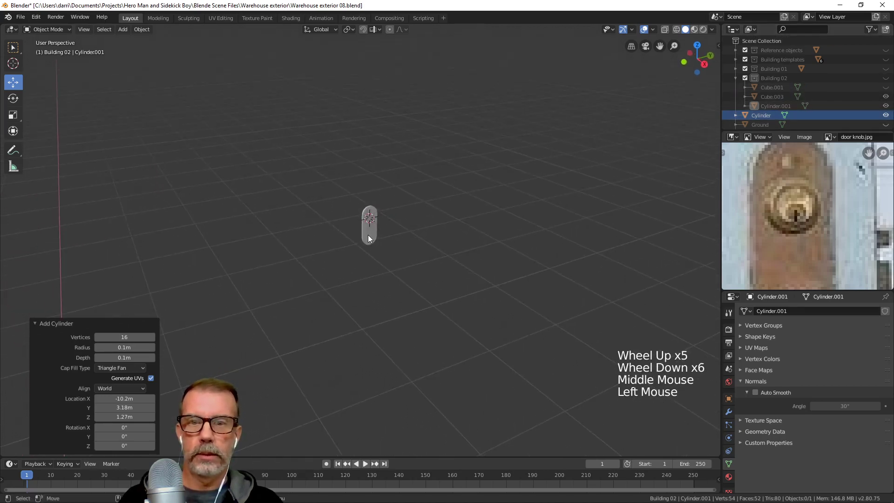
scroll(446, 241, up, 5)
middle_drag(446, 241, 502, 205)
Make the Scene Collection the active collection and collapse the Building 02 collection in the outliner
click(774, 43)
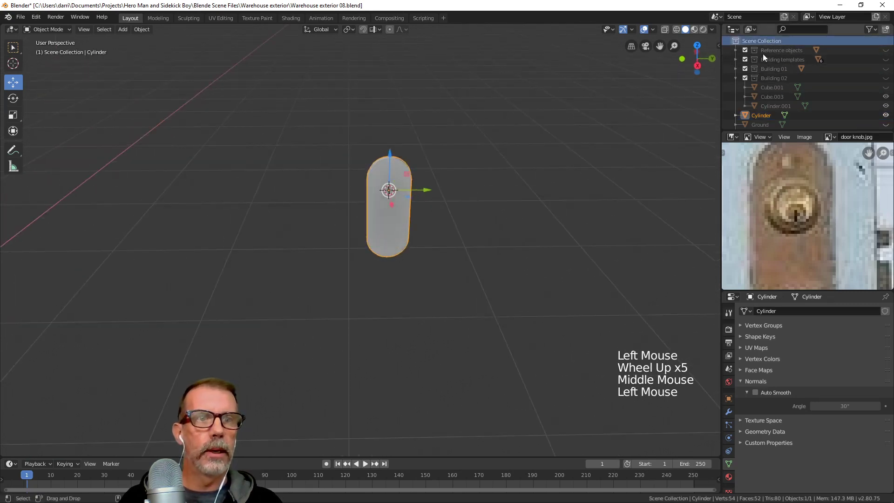
click(735, 78)
middle_drag(566, 177, 520, 187)
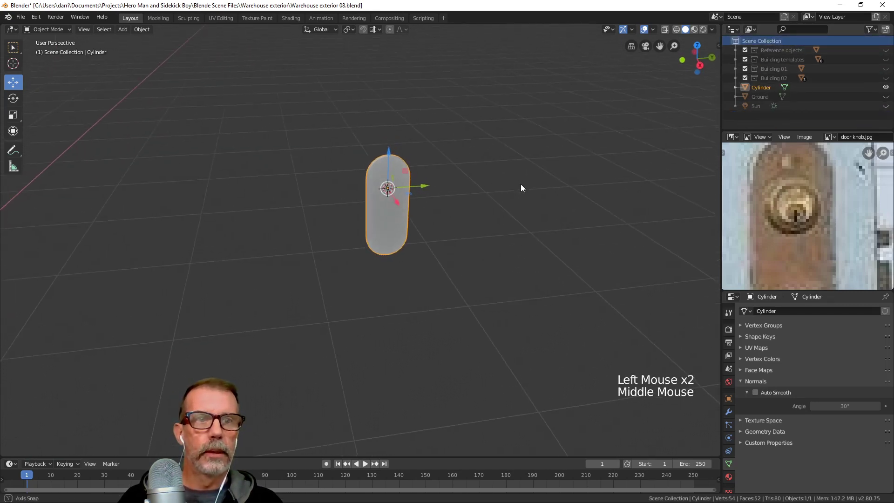
scroll(464, 187, up, 3)
shift+middle_drag(465, 188, 437, 229)
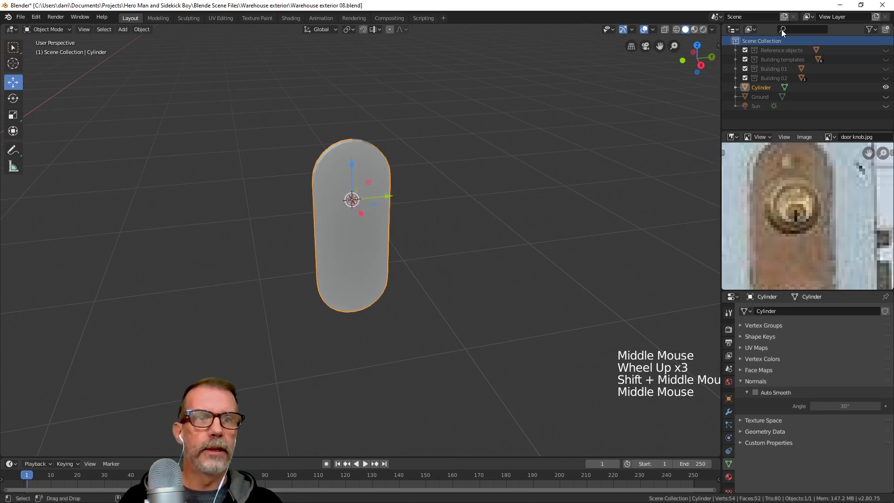
middle_drag(482, 255, 440, 249)
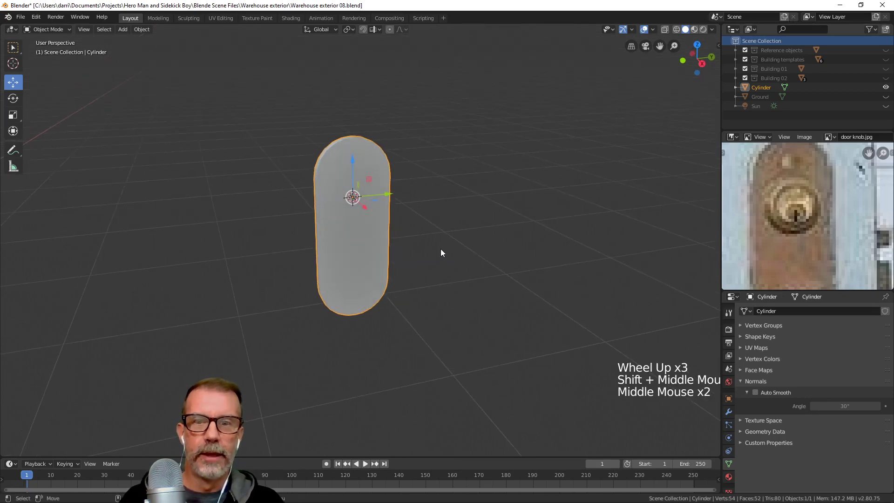
Unhide Building 02, move the new cylinder out of it into the Scene Collection, and hide Building 02 again
scroll(571, 164, down, 5)
click(886, 78)
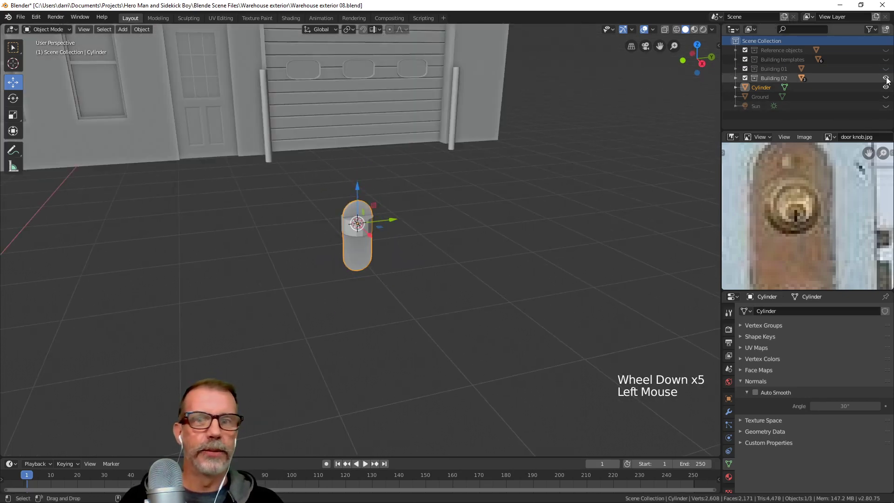
click(357, 232)
right_click(354, 233)
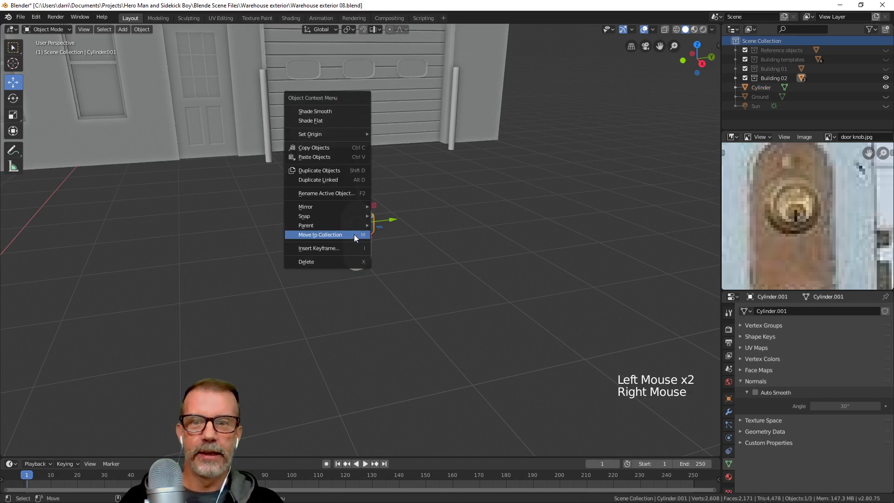
click(354, 234)
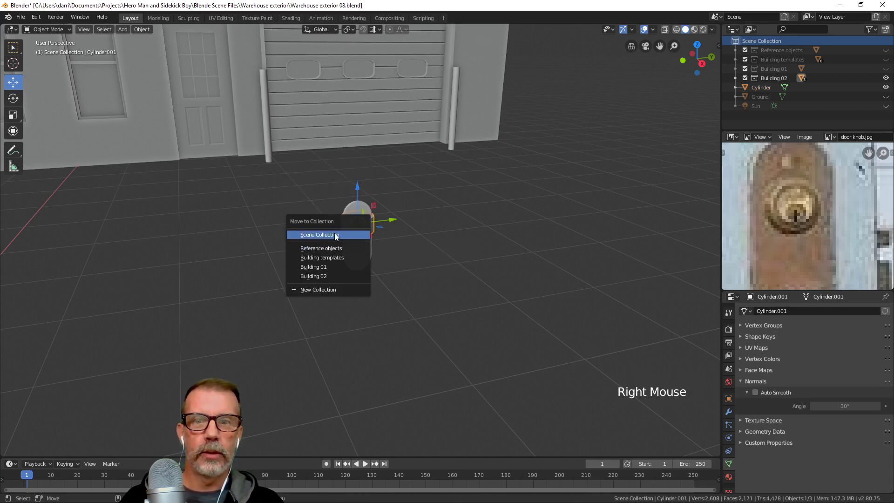
click(335, 235)
click(885, 79)
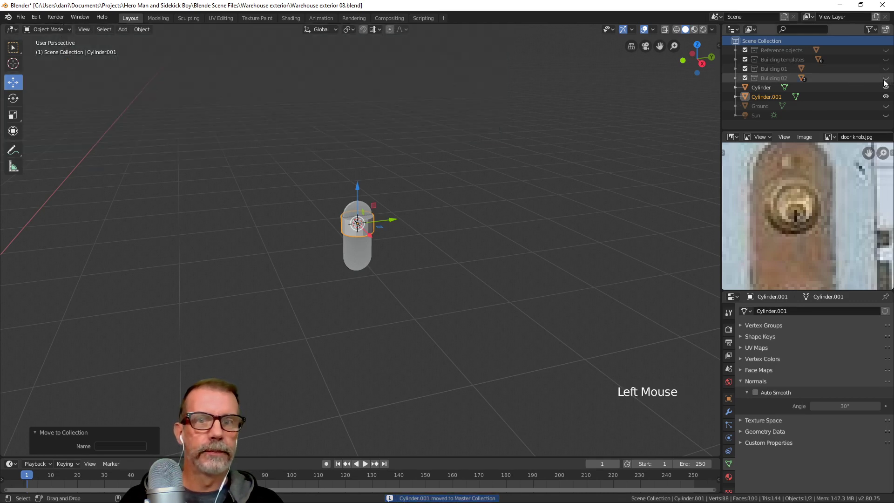
Rotate the new cylinder 90° around the Y axis so its flat cap faces the same way as the plate
scroll(422, 229, up, 5)
middle_drag(406, 204, 417, 208)
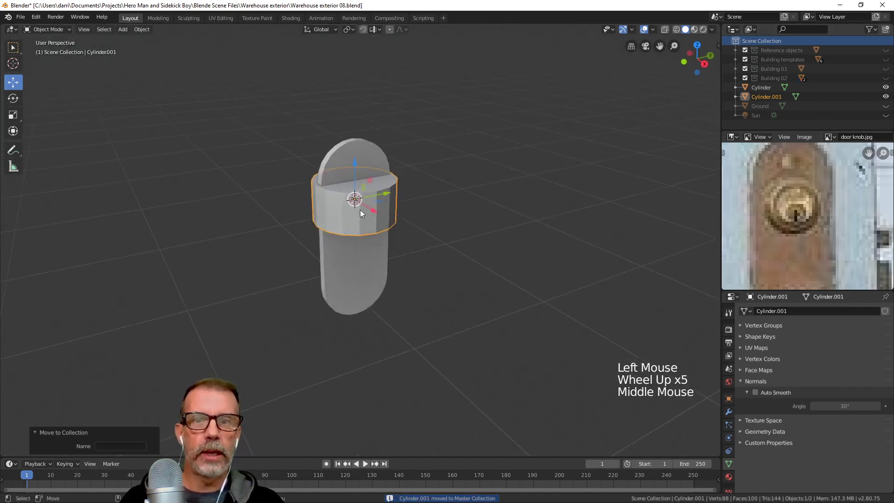
mouse_move(484, 199)
middle_down()
mouse_move(520, 183)
mouse_move(468, 185)
mouse_move(468, 194)
middle_up()
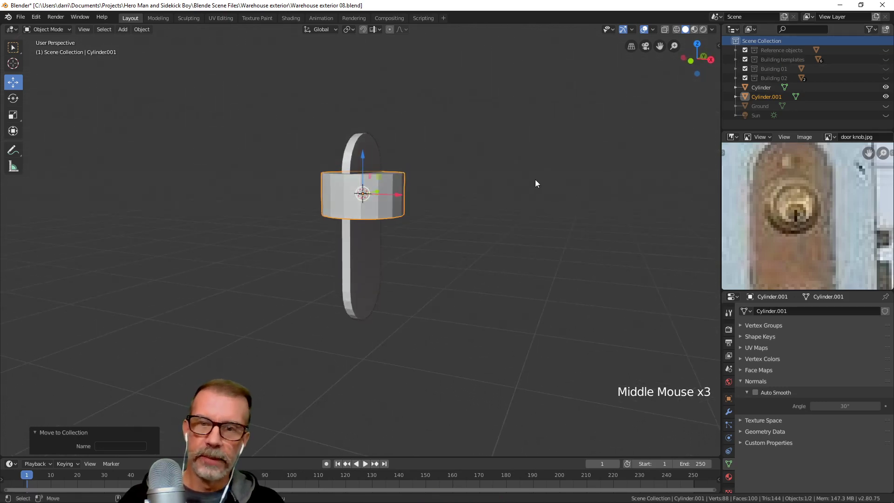
middle_drag(534, 183, 486, 201)
text(r)
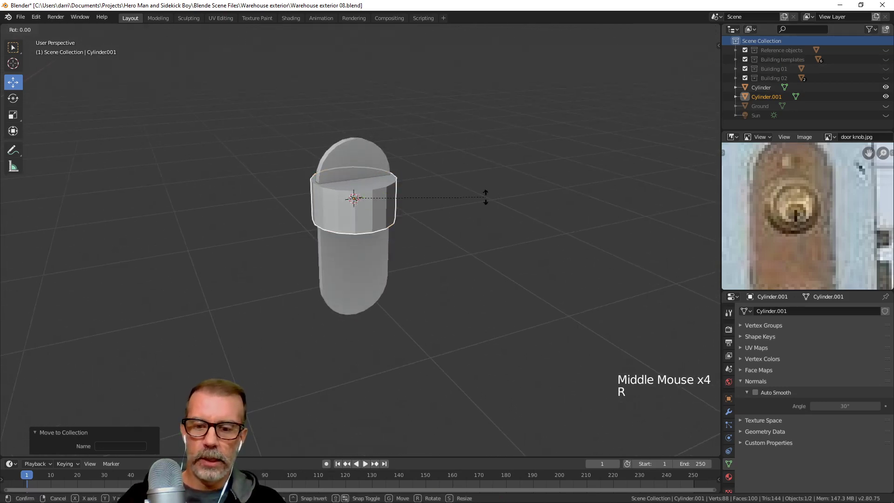
text(y90)
key(Return)
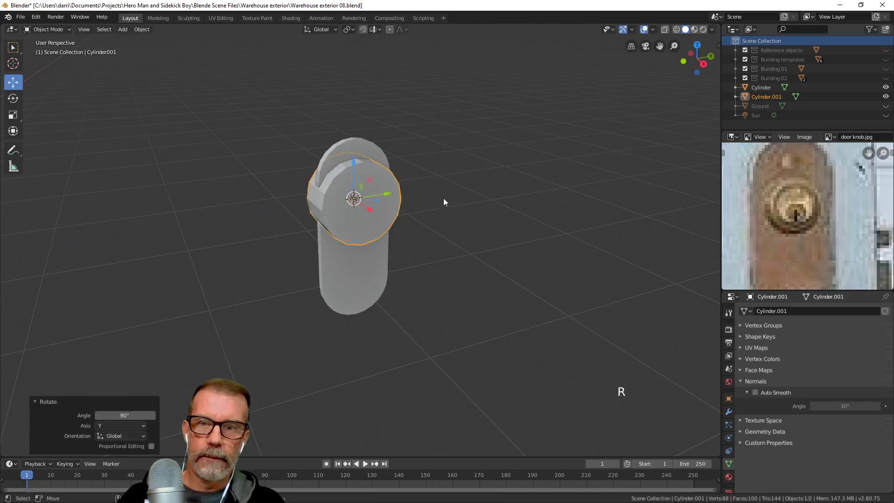
Move the cylinder out along X so it sits clear in front of the plate
scroll(443, 197, up, 3)
middle_drag(443, 197, 398, 166)
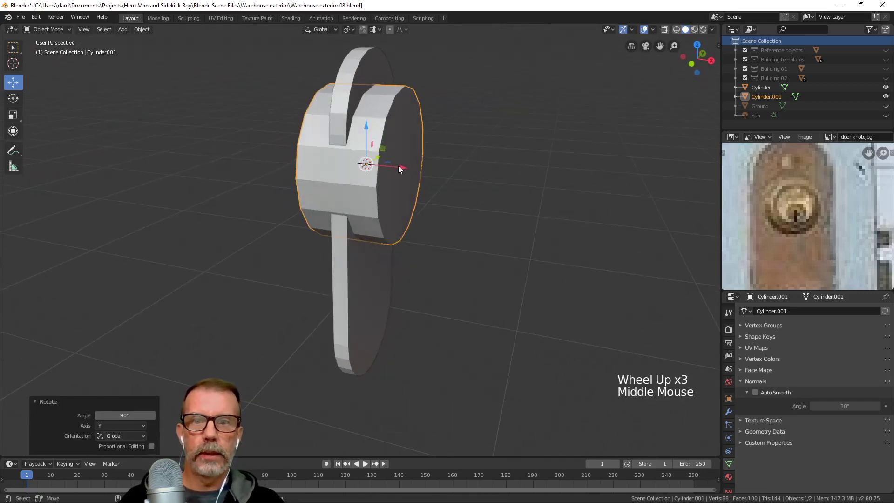
drag(398, 166, 493, 190)
Delete the triangle-fan faces of the cylinder's back cap facing the plate, and return to Object Mode
scroll(492, 191, up, 1)
middle_drag(493, 191, 558, 195)
key(Tab)
key(3)
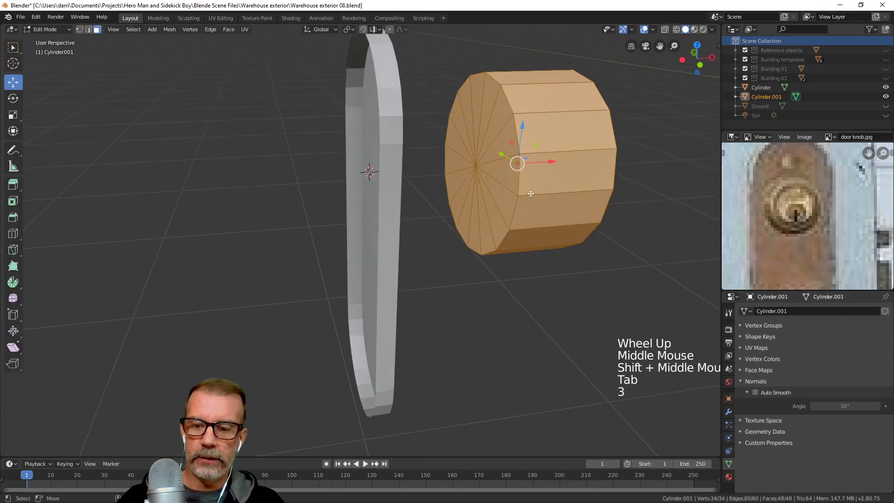
key(alt+a)
key(c)
click(478, 164)
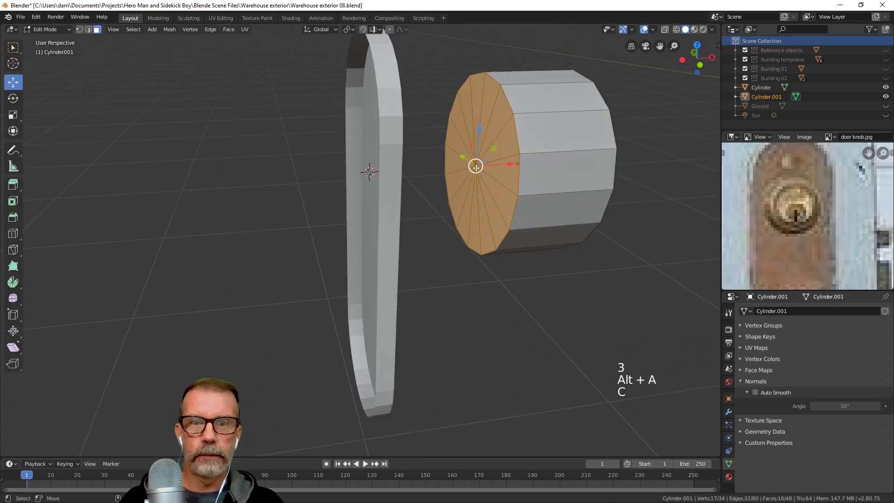
key(x)
click(518, 212)
middle_drag(522, 201, 598, 225)
key(Tab)
Scale the cylinder down uniformly to lock size and move it -0.158 m along X onto the plate
scroll(582, 228, down, 5)
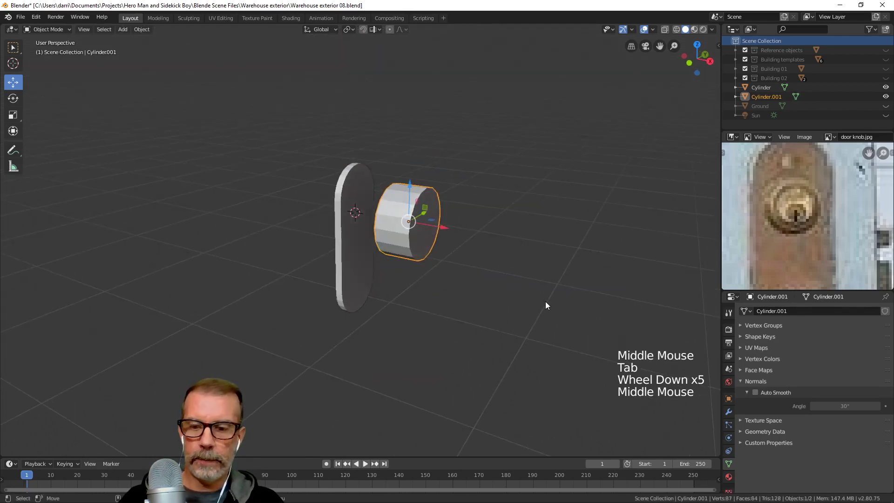
key(s)
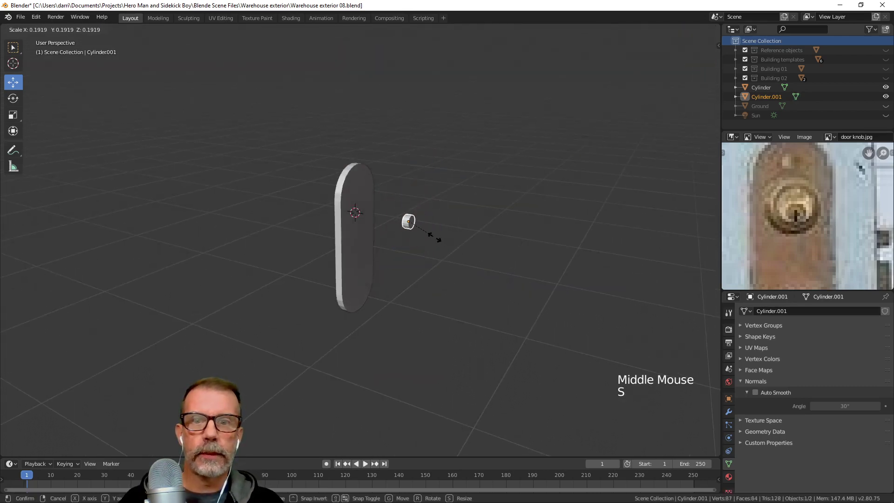
click(455, 245)
drag(444, 225, 393, 228)
key(KP_Decimal)
Flatten the lock cylinder to 0.276 along X, and enlarge it uniformly by a factor of about 1.25
scroll(392, 233, down, 6)
middle_drag(393, 233, 469, 247)
scroll(395, 218, down, 3)
key(s)
key(x)
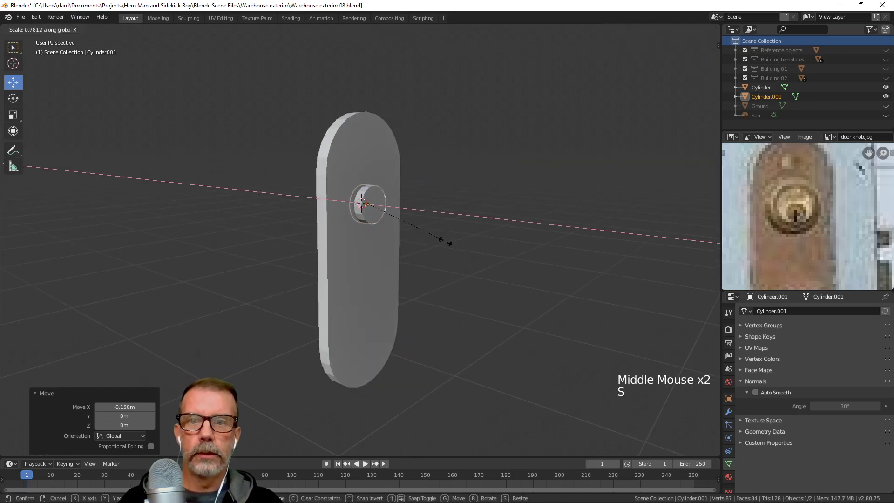
click(392, 223)
key(s)
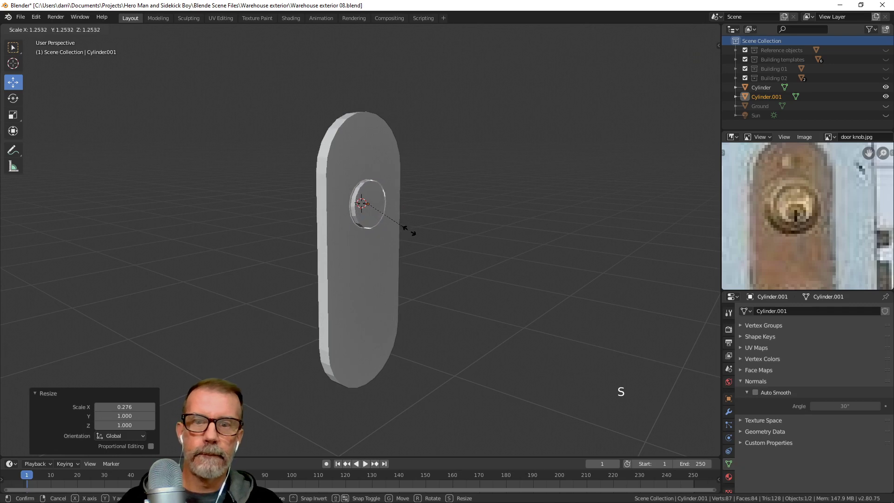
click(413, 234)
Move the lock cylinder up 0.0386 m along Z toward the plate's rounded upper end
drag(369, 167, 370, 144)
scroll(400, 158, down, 2)
middle_drag(573, 217, 540, 221)
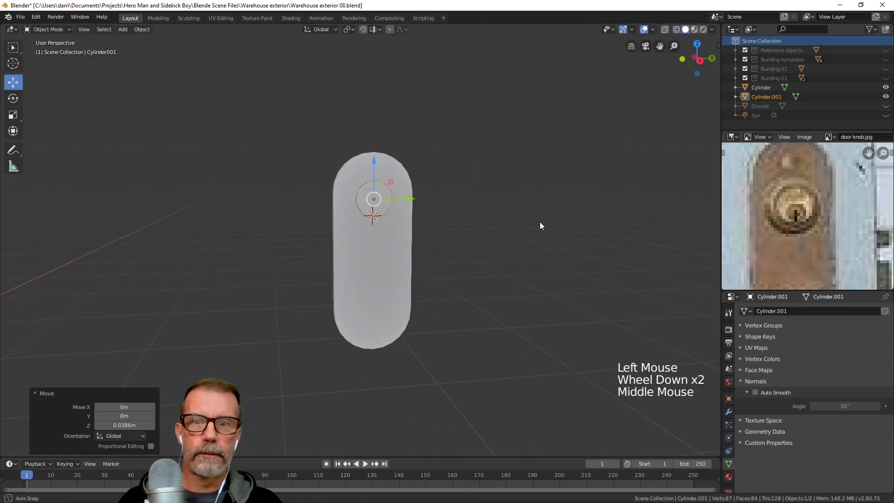
Compare with the full door knob reference, enlarge the lock cylinder slightly and lower it 0.00312 m along Z
scroll(815, 217, down, 3)
shift+middle_drag(816, 216, 826, 194)
middle_drag(500, 215, 470, 234)
key(s)
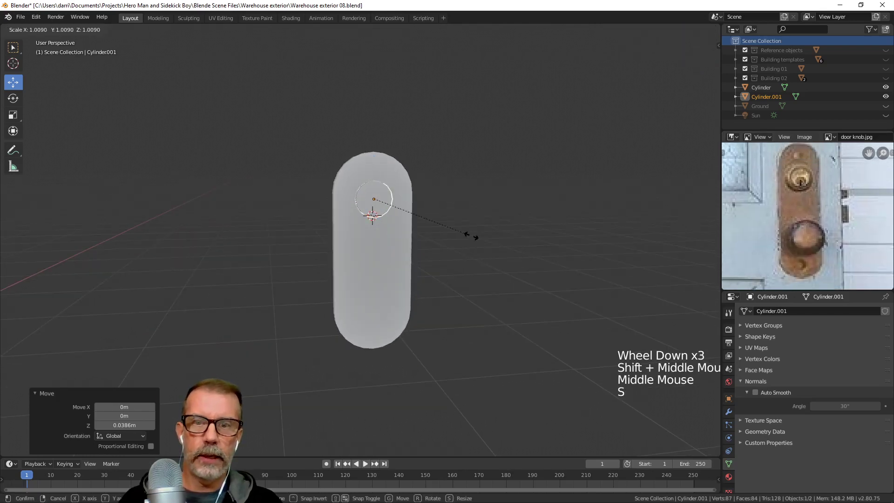
click(474, 240)
drag(373, 158, 373, 160)
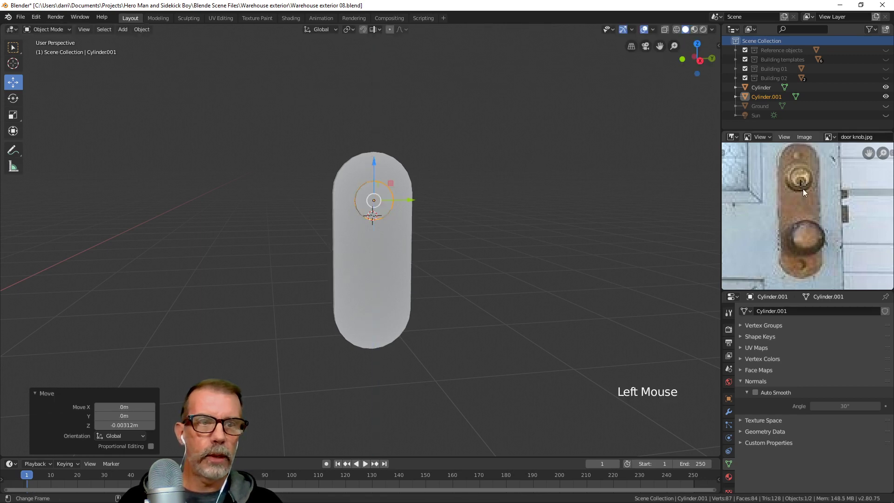
Select the edge loop around the lock cylinder's front cap and scale it down to about 0.93
scroll(808, 167, up, 3)
shift+middle_drag(808, 167, 820, 195)
middle_drag(493, 204, 431, 261)
scroll(417, 211, up, 3)
key(Tab)
scroll(423, 216, up, 3)
key(2)
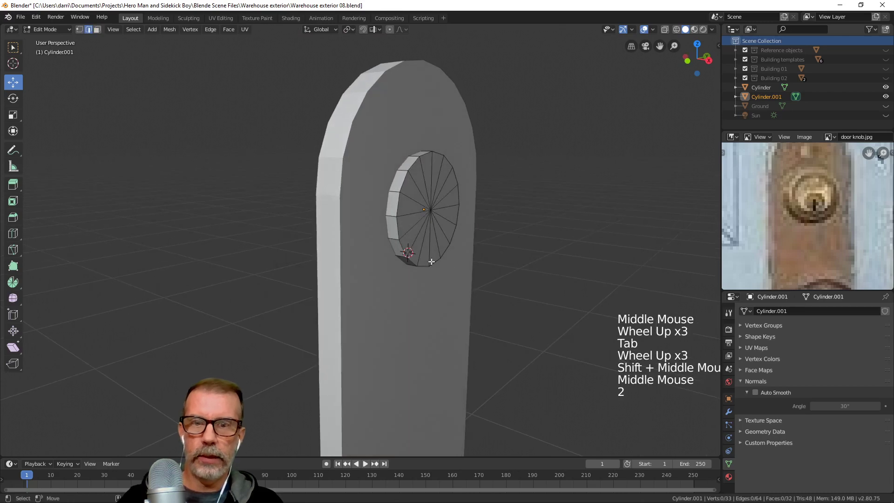
alt+click(395, 233)
middle_drag(396, 233, 533, 289)
key(s)
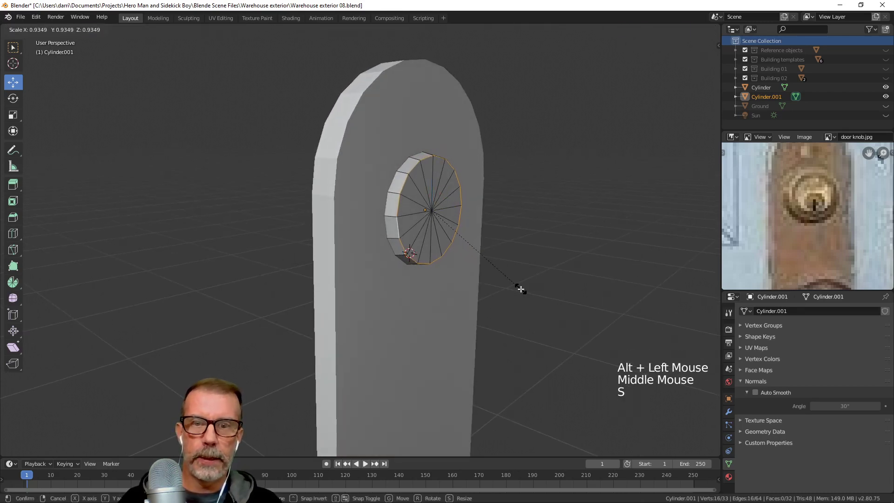
click(518, 289)
Add the centre vertex to the selected front rim and move the whole lock cap slightly along X
drag(460, 214, 475, 224)
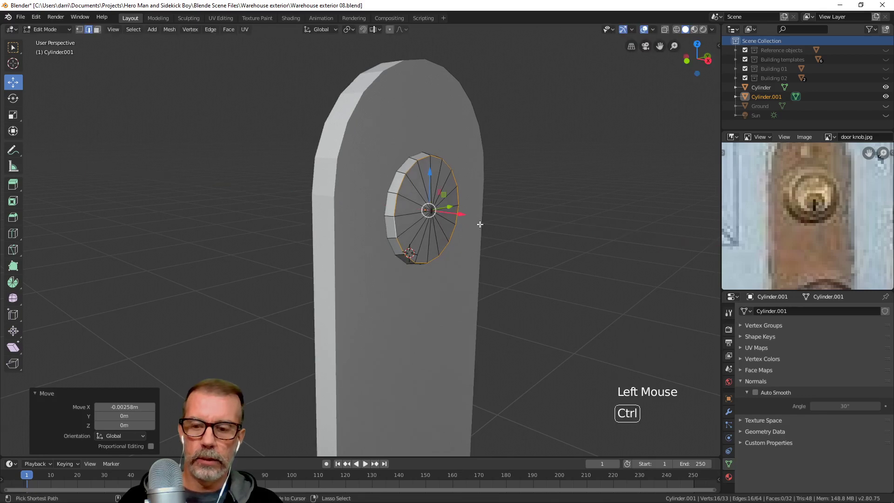
key(ctrl+z)
key(1)
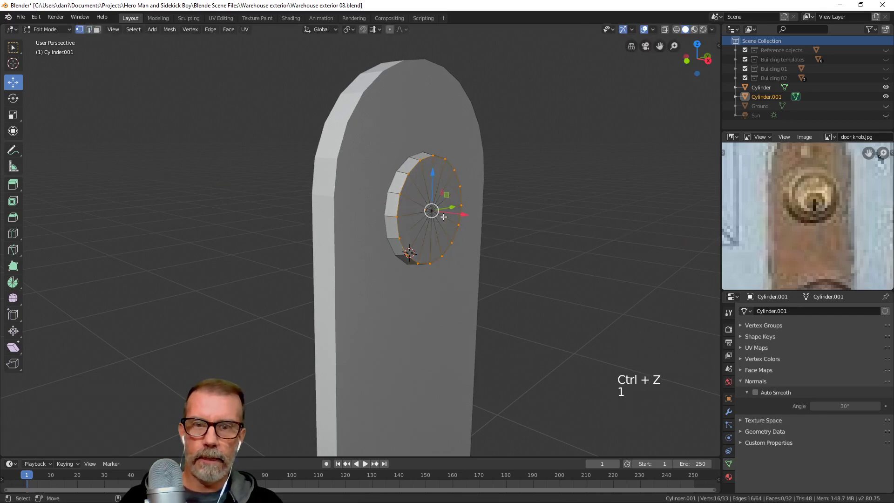
key(shift)
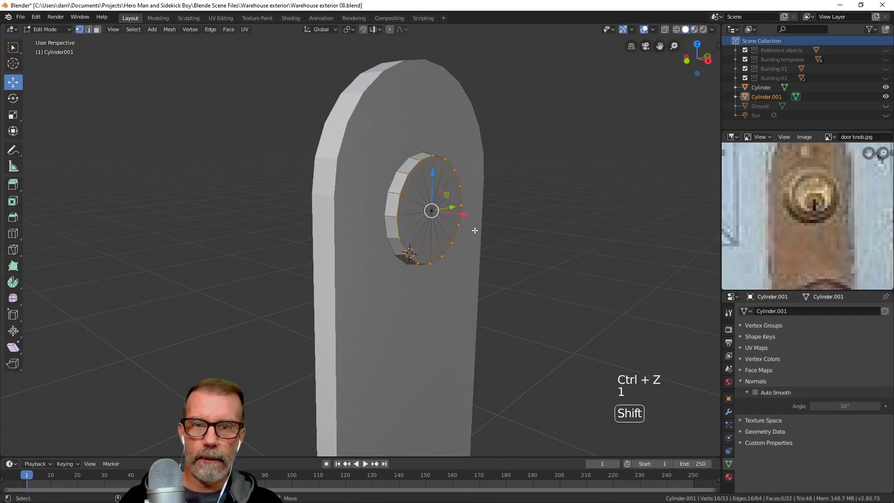
click(14, 48)
shift+click(423, 210)
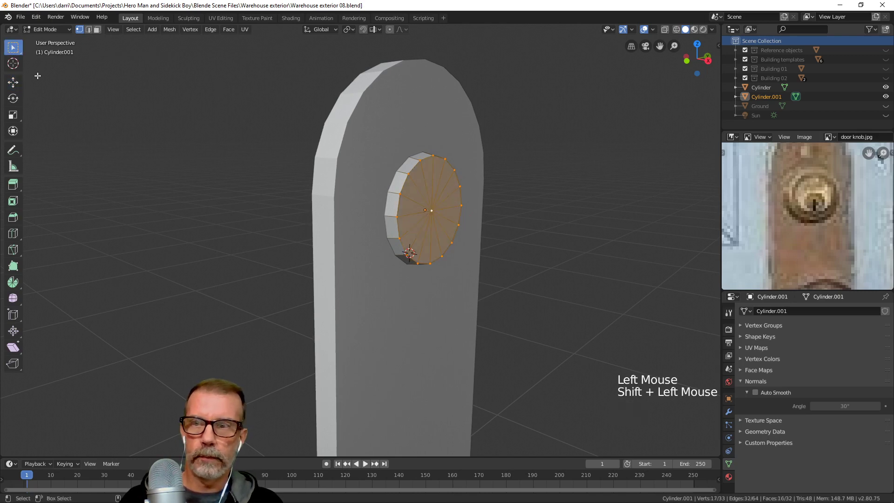
click(13, 82)
middle_drag(447, 218, 461, 214)
drag(460, 215, 463, 215)
middle_drag(507, 223, 478, 221)
key(2)
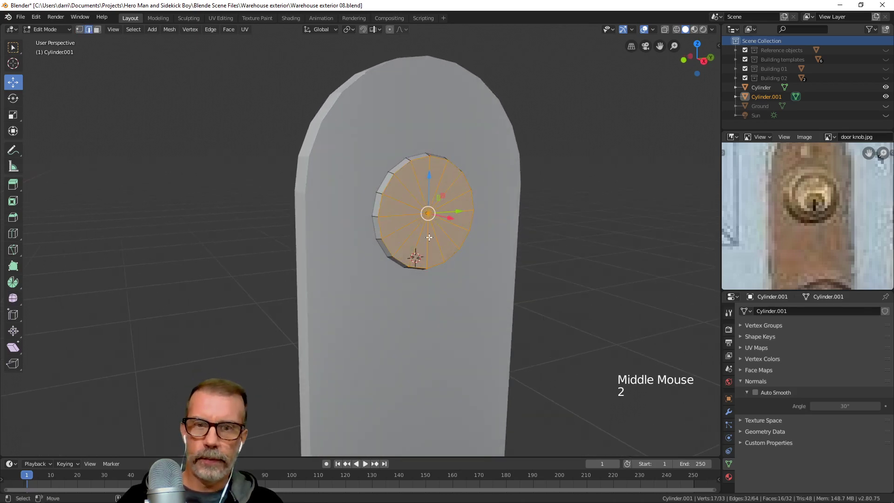
alt+click(448, 256)
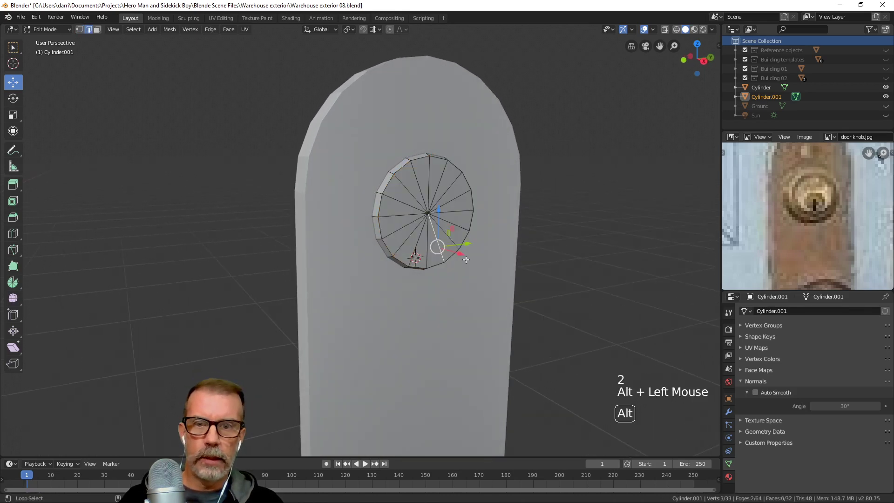
alt+click(440, 264)
middle_drag(473, 246, 484, 242)
scroll(571, 219, up, 1)
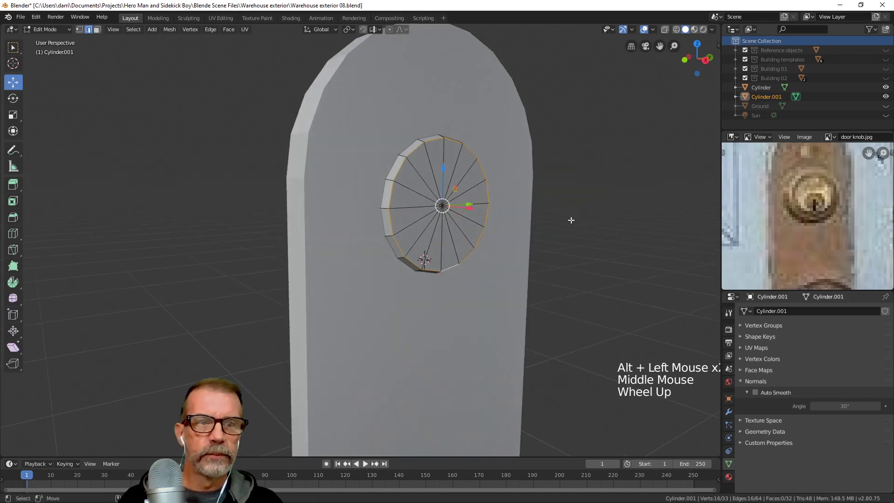
shift+middle_drag(571, 219, 727, 216)
Try to extrude the faces of the lock cylinder's front cap
key(3)
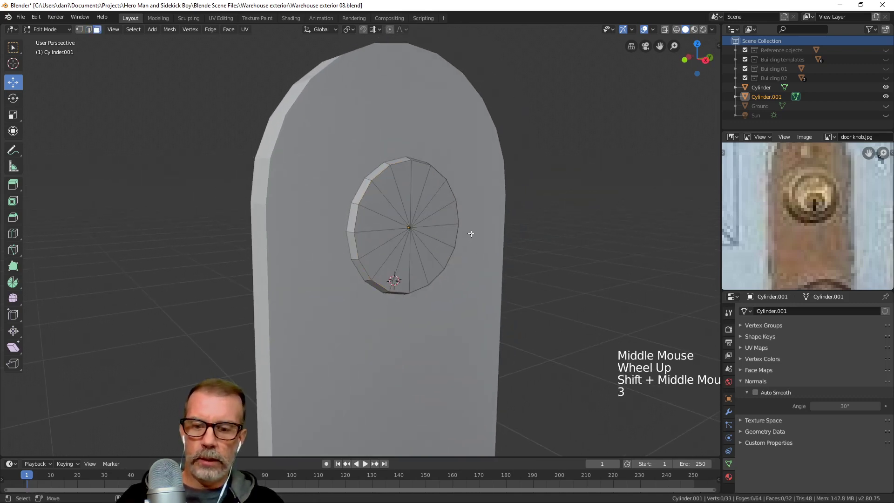
key(c)
click(412, 223)
middle_drag(487, 233, 470, 239)
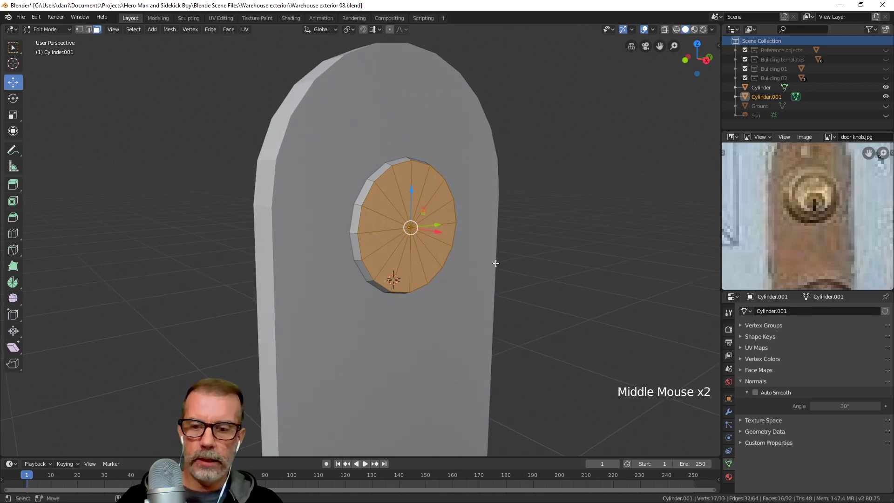
key(e)
right_click(490, 264)
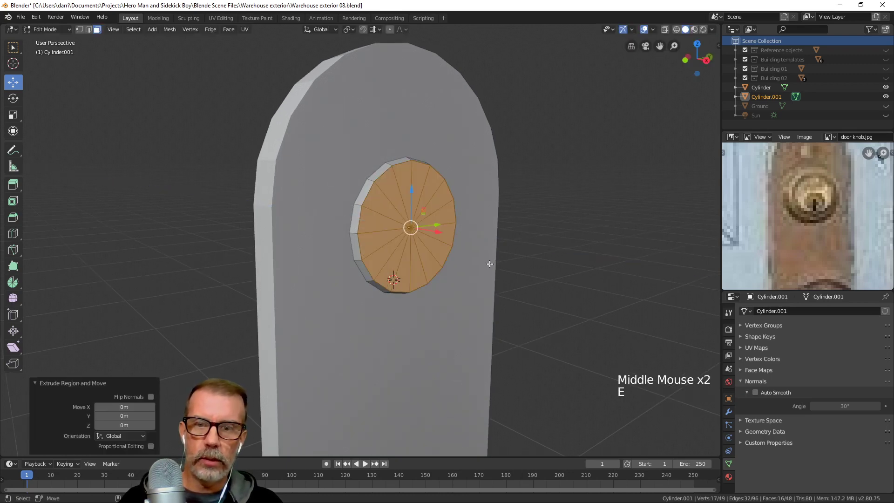
key(ctrl+z)
key(ctrl+z)
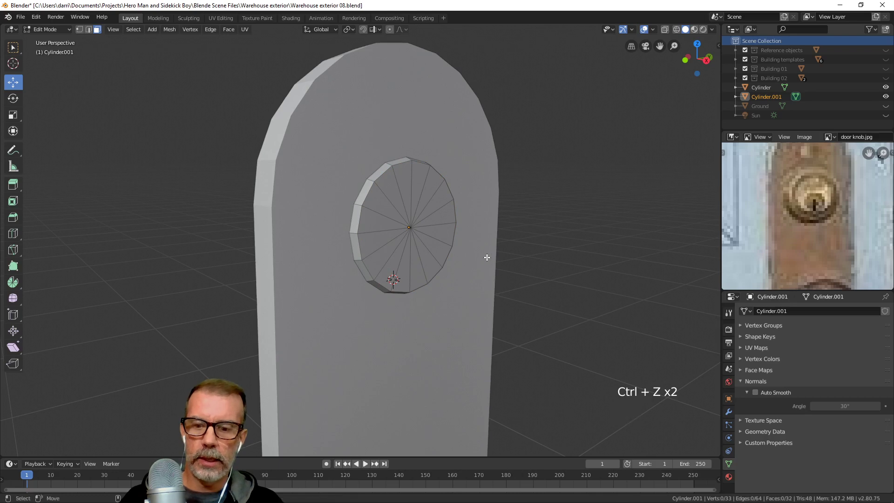
Select the lock's front cap faces, inset them 0.009977 m and extrude them 0.00322 m inward
key(c)
drag(427, 207, 428, 225)
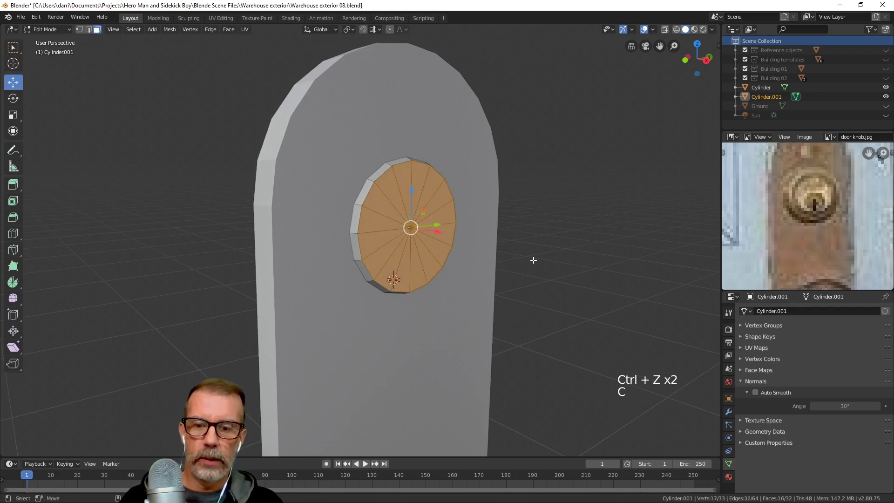
key(i)
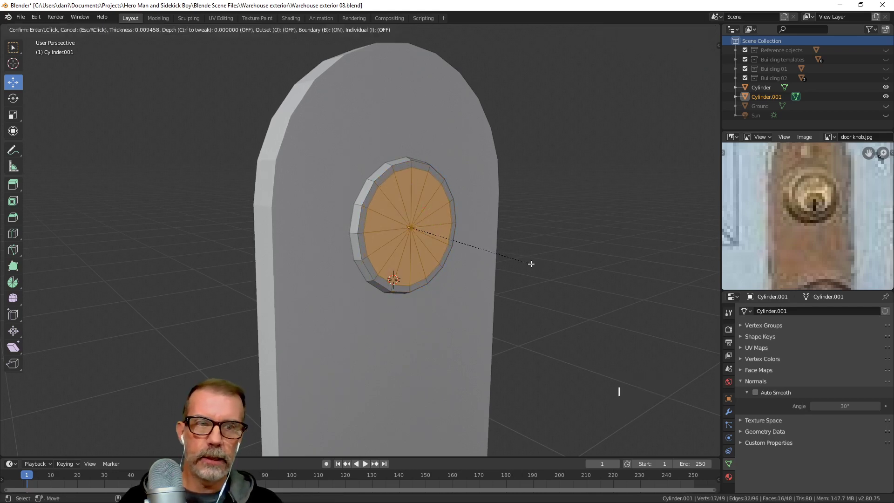
click(530, 264)
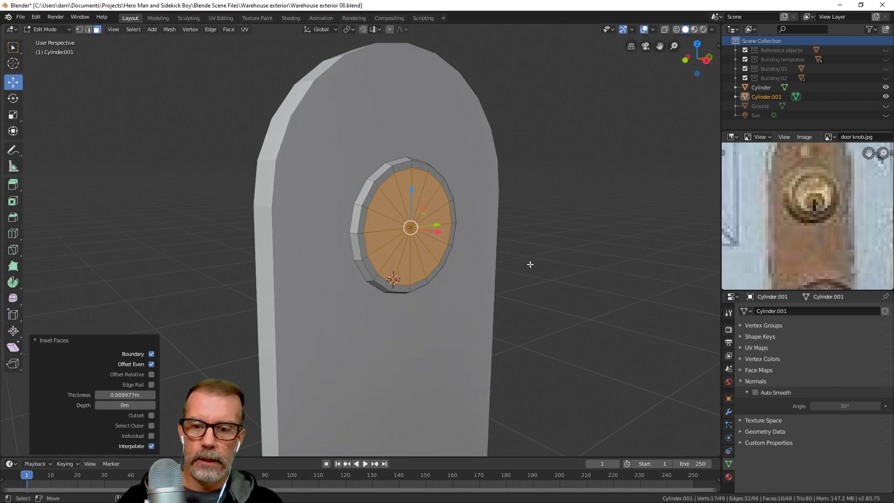
key(e)
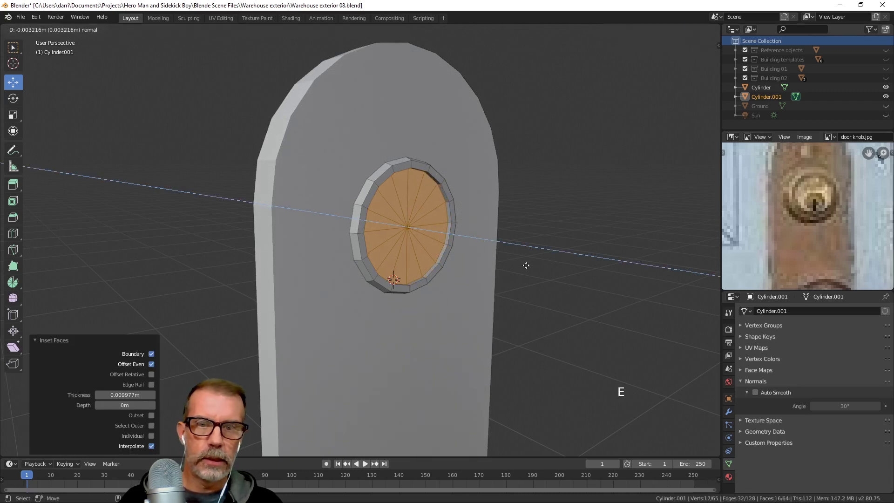
click(525, 265)
Inset the recessed lock faces by 0.001496 m and extrude them outward about 0.0056 m
key(i)
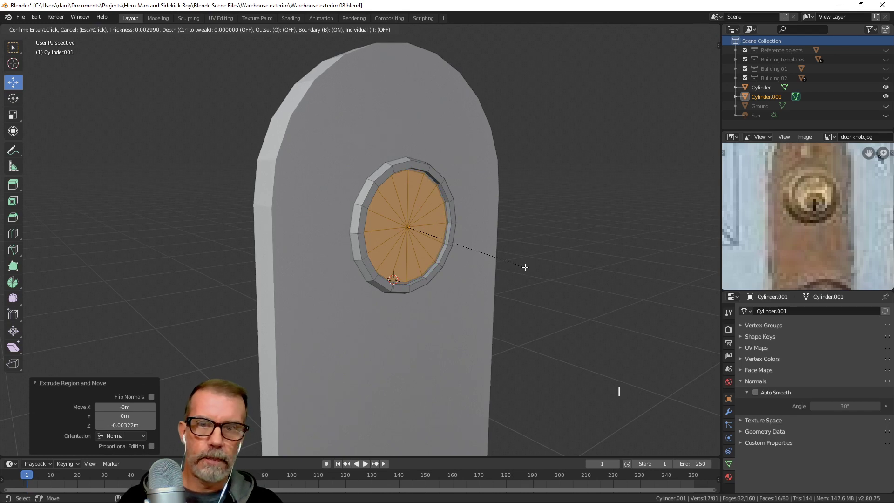
click(525, 267)
key(e)
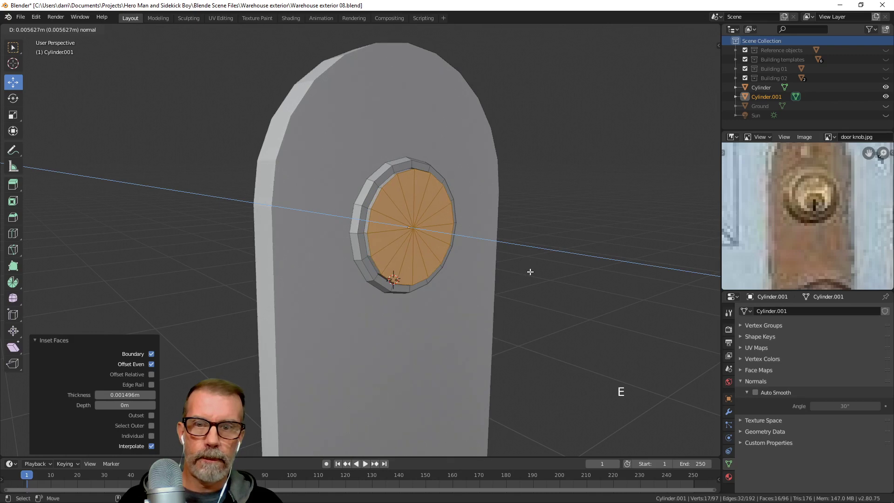
click(530, 271)
Scale the raised inner disc of the lock uniformly to 0.946 and move it -0.000428 m along X
key(s)
click(542, 290)
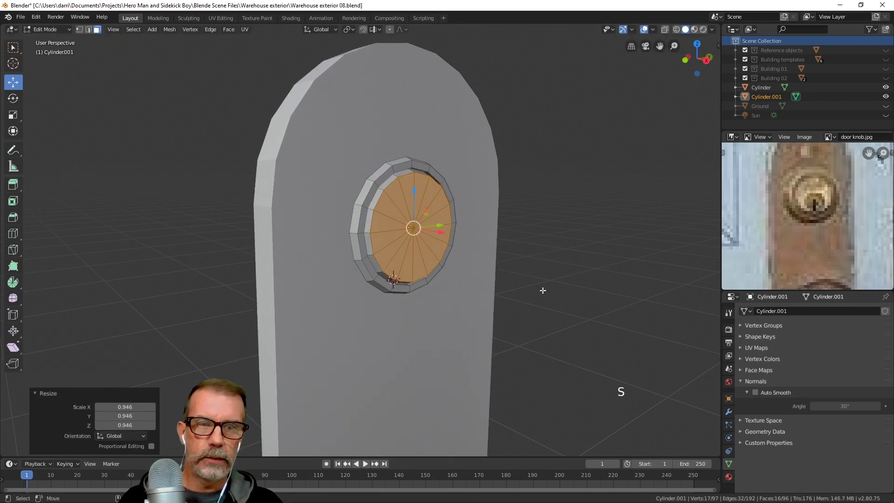
drag(441, 232, 473, 217)
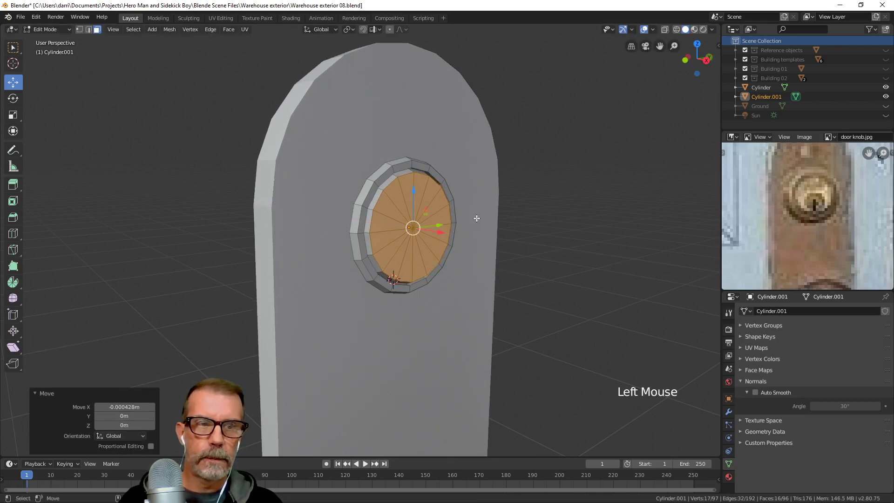
middle_drag(472, 217, 473, 213)
scroll(472, 213, up, 2)
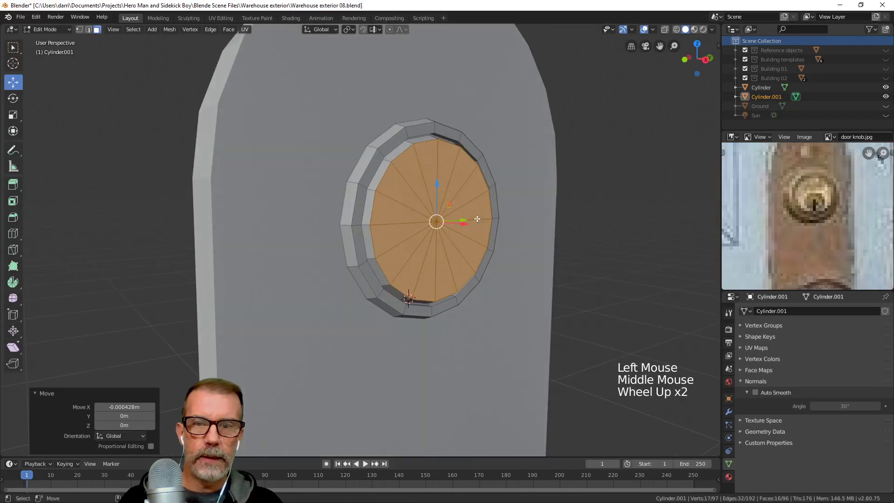
scroll(517, 232, down, 3)
key(alt+a)
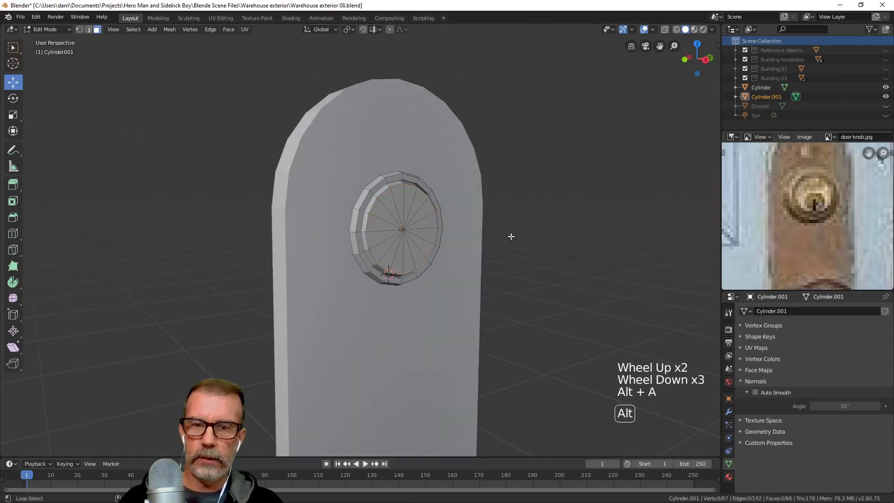
Return to Object Mode and compare the lock and backplate with the knob area of the reference photo
key(Tab)
scroll(469, 272, down, 4)
middle_drag(476, 266, 437, 244)
scroll(434, 274, up, 3)
scroll(416, 266, up, 1)
scroll(417, 269, down, 7)
scroll(442, 235, up, 3)
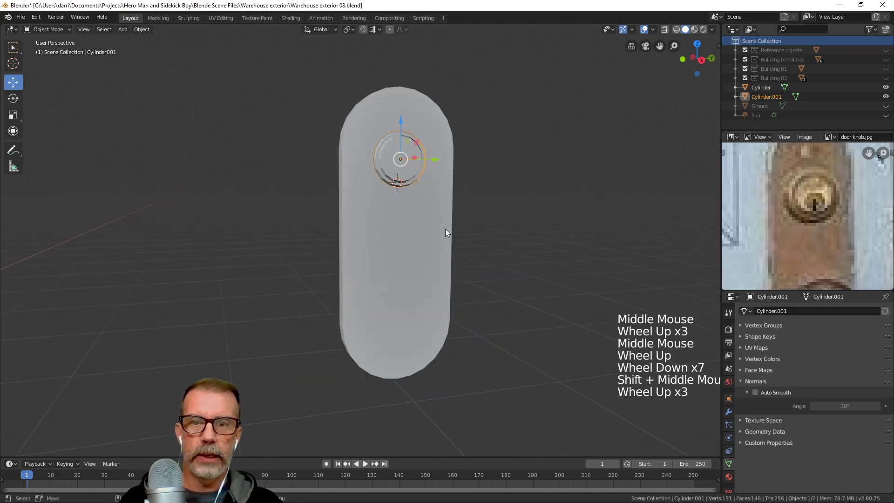
scroll(816, 258, down, 4)
shift+middle_drag(817, 259, 811, 235)
scroll(811, 236, up, 2)
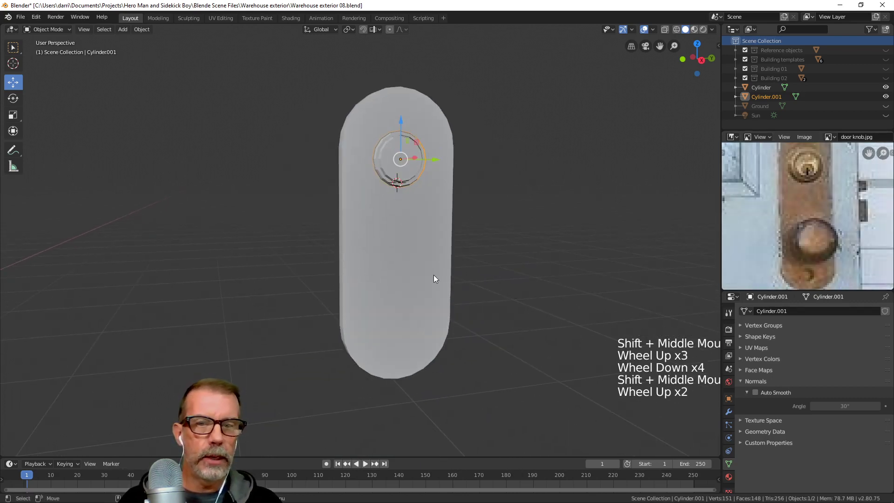
middle_drag(434, 275, 410, 261)
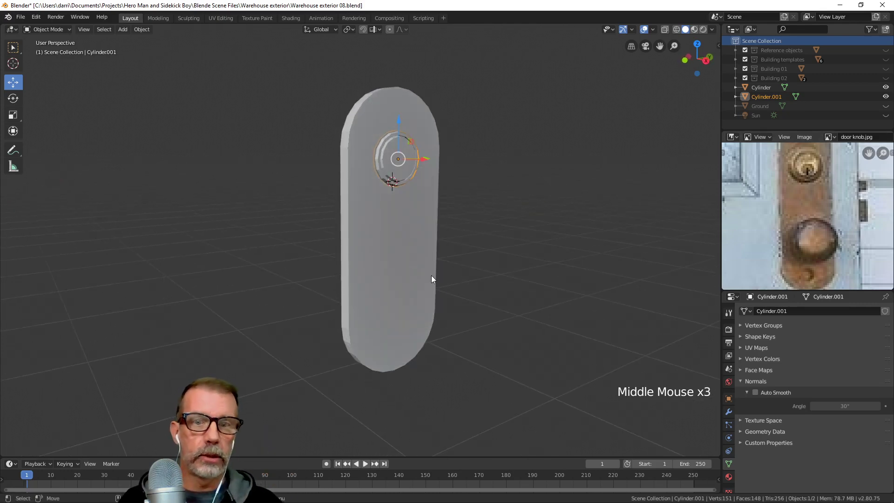
middle_drag(459, 275, 441, 294)
scroll(333, 280, down, 3)
middle_drag(333, 280, 378, 280)
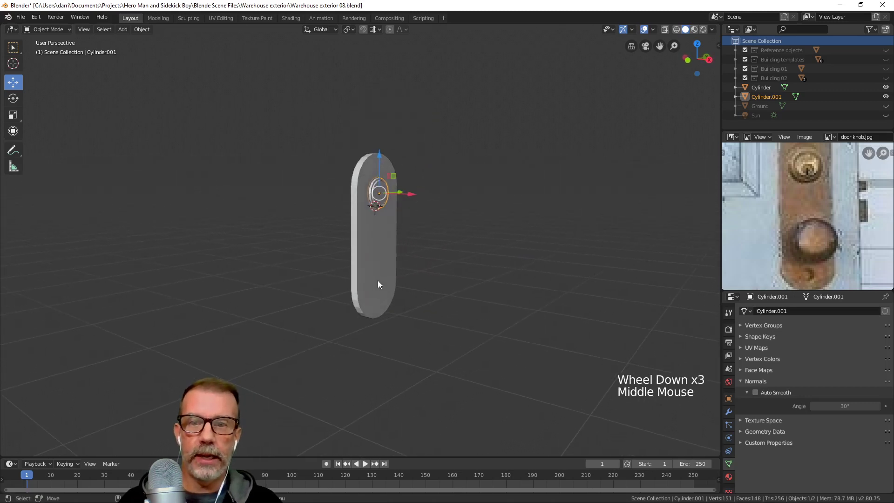
Snap the 3D cursor to the centre vertex of the backplate's lower rounded end
key(Tab)
key(Tab)
click(392, 284)
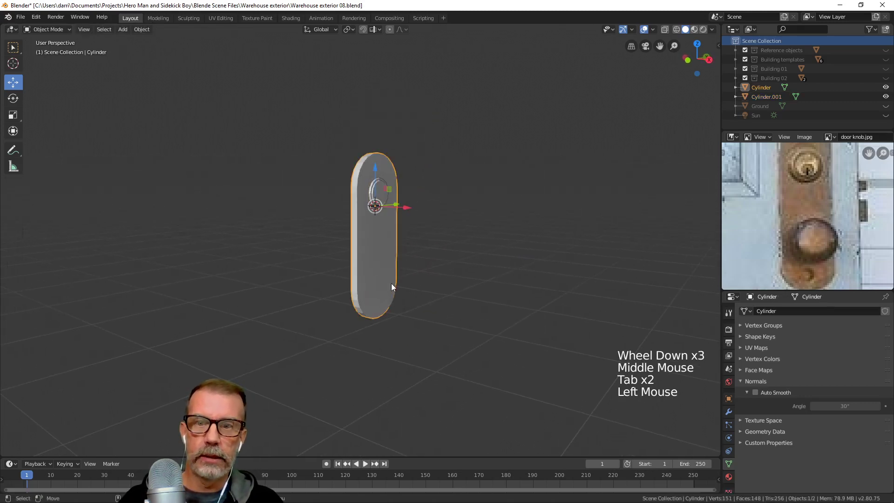
key(Tab)
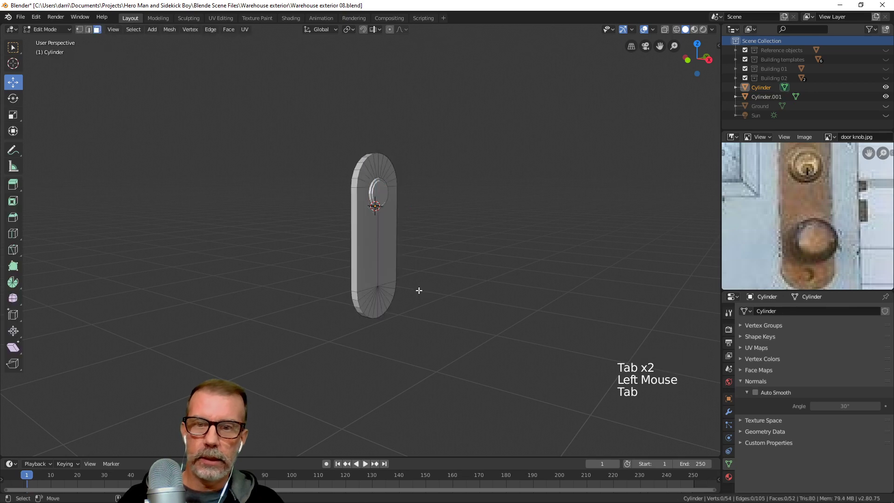
key(1)
click(387, 289)
key(shift+s)
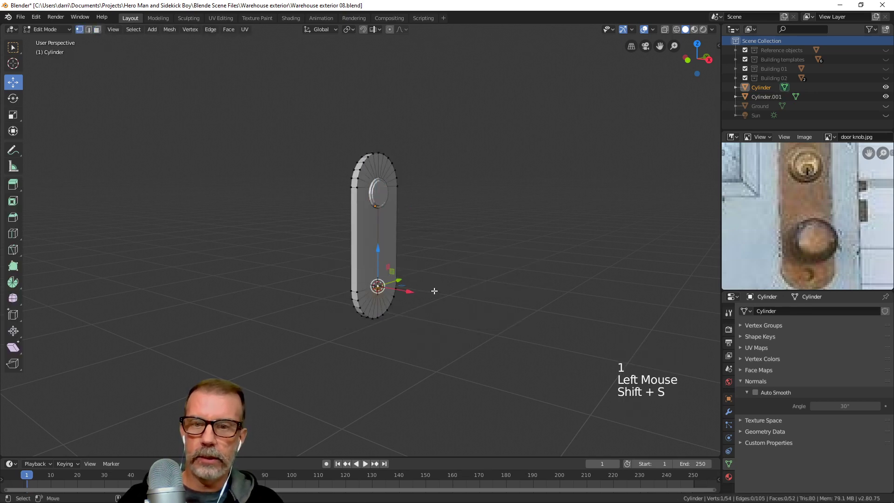
key(alt+a)
key(Tab)
Add a UV sphere with 16 segments and 8 rings at the 3D cursor
key(shift+a)
mouse_move(431, 295)
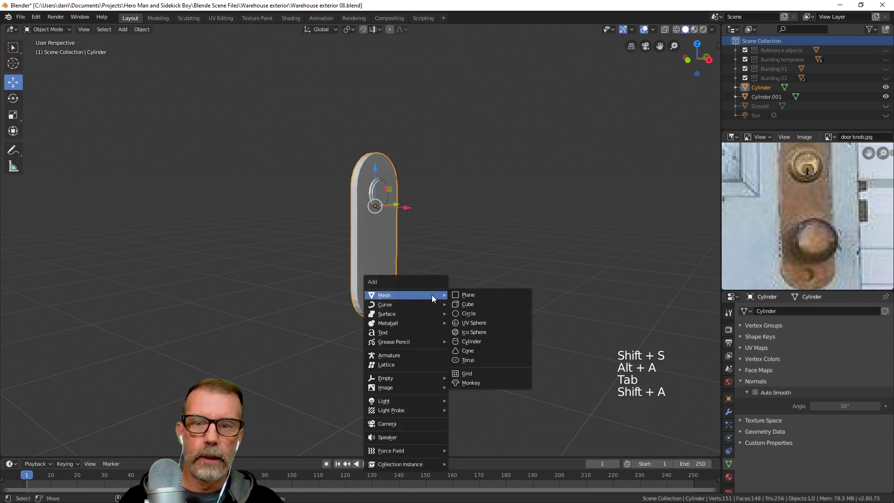
click(480, 322)
scroll(420, 320, down, 7)
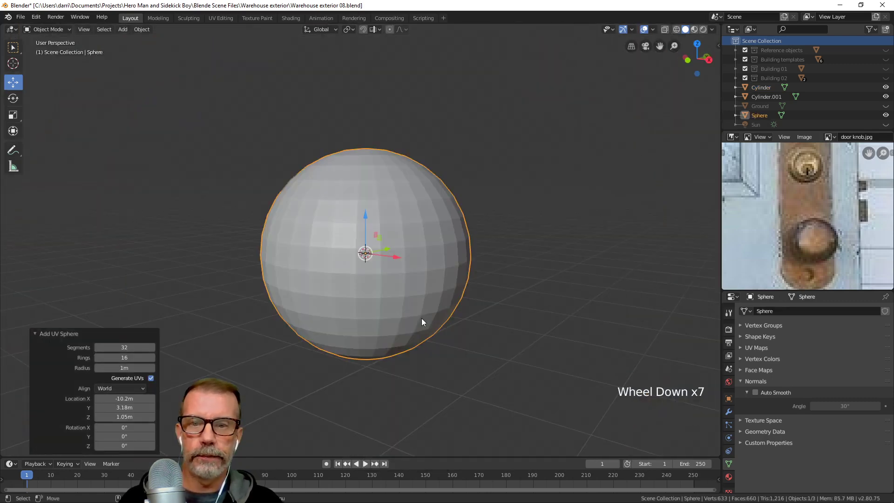
click(124, 347)
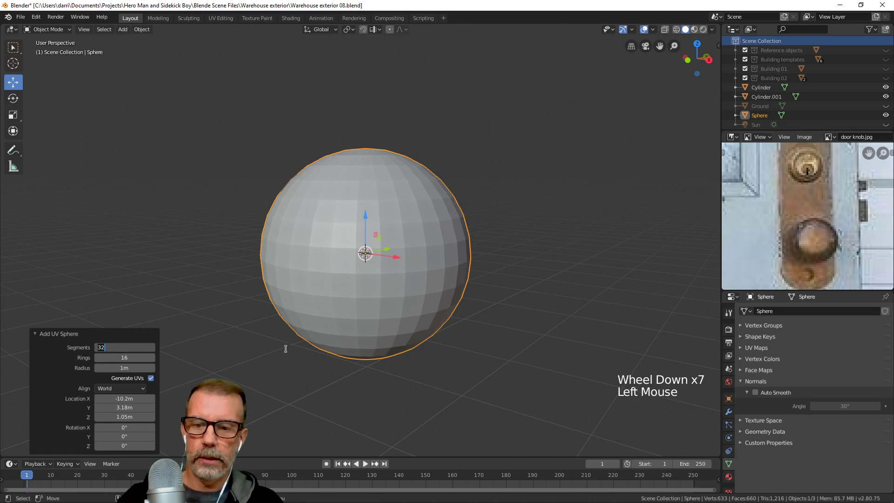
text(16)
key(Tab)
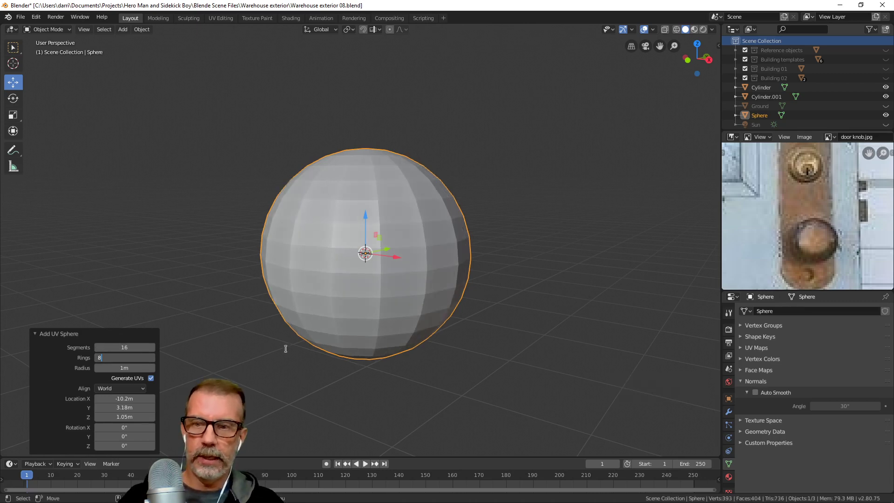
text(8)
key(Tab)
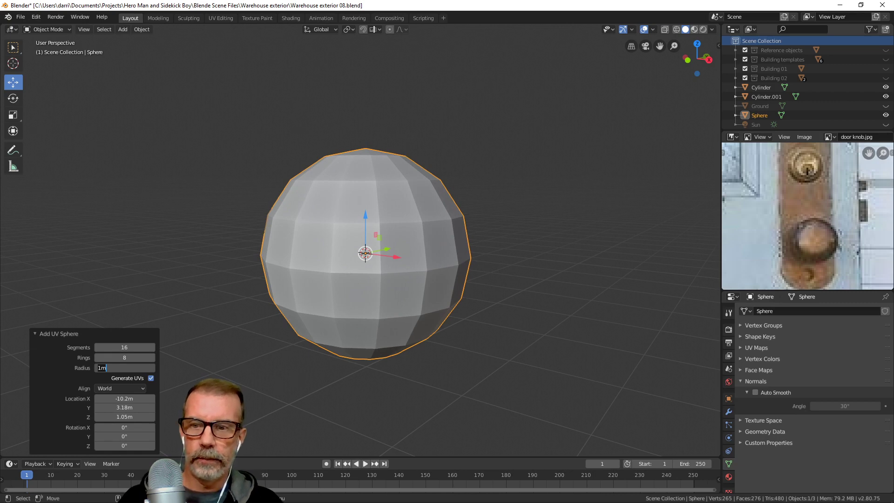
Set the new UV sphere's radius to 0.2 m
text(0.2)
key(Return)
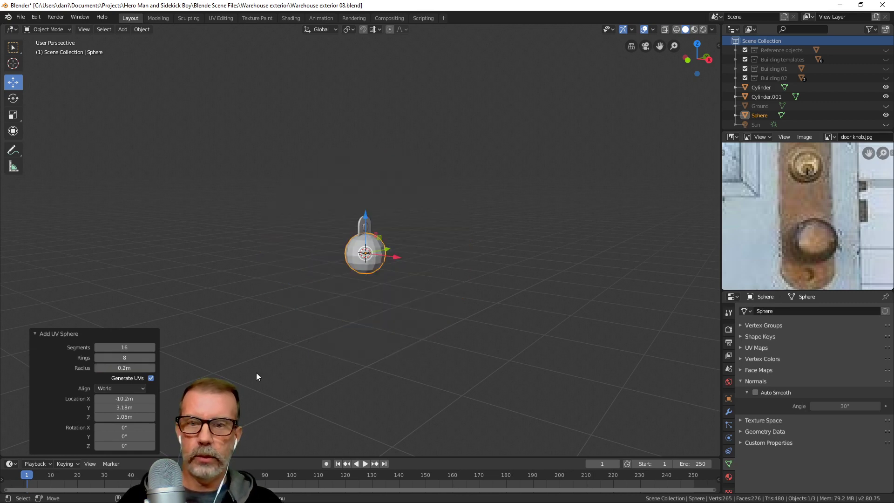
key(KP_Decimal)
scroll(395, 324, down, 3)
middle_click(402, 322)
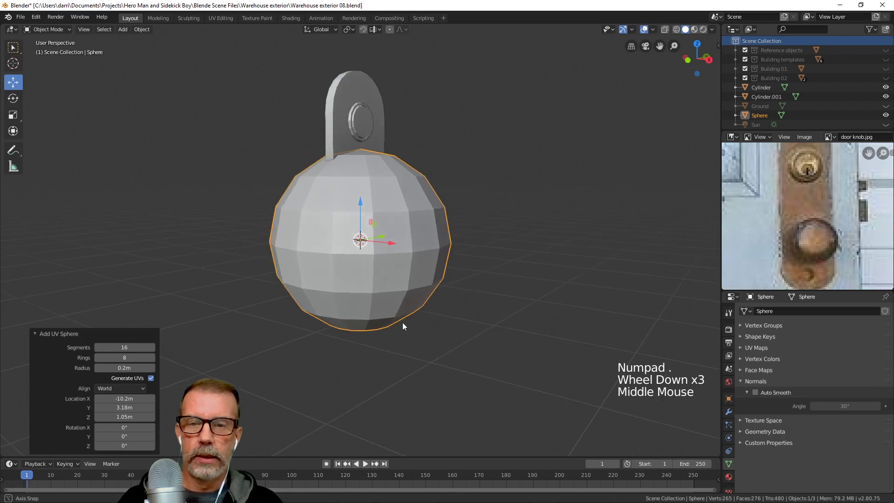
middle_drag(402, 322, 445, 319)
Rotate the sphere 90° about the Y axis and move it 0.389 m along X, out in front of the backplate
text(r)
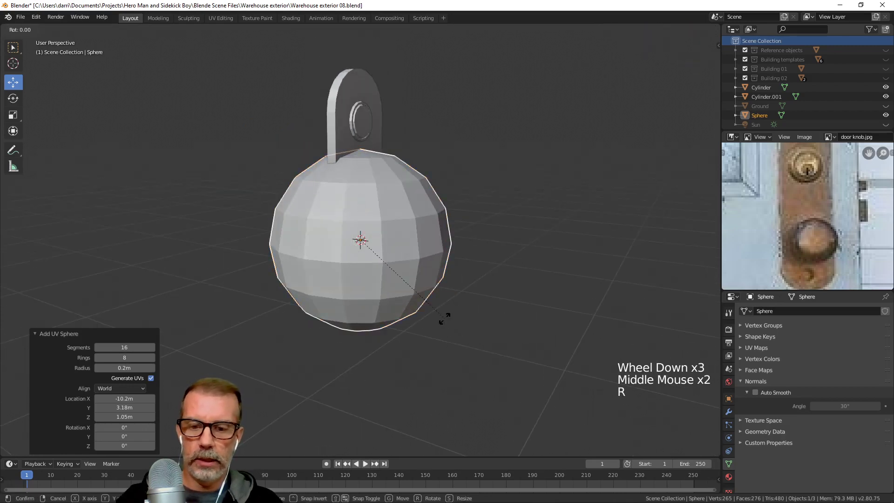
text(y90)
key(Return)
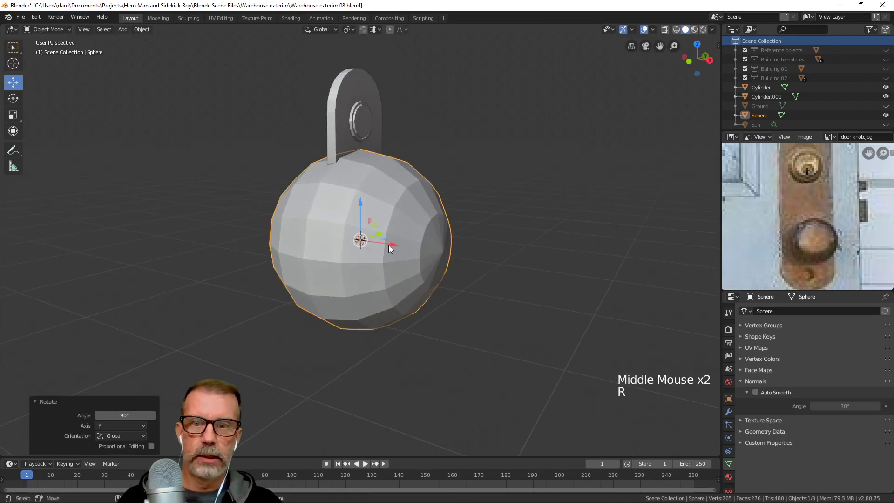
drag(388, 245, 574, 249)
middle_drag(574, 248, 549, 283)
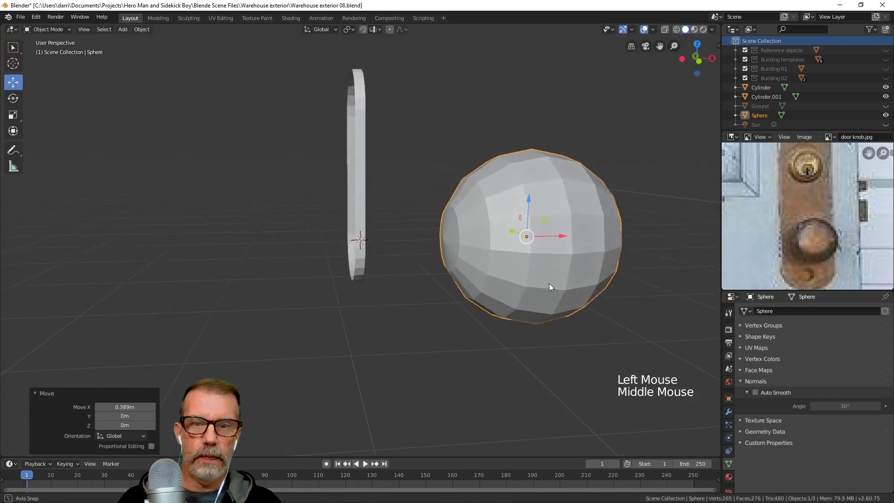
Delete the ring of triangular cap faces at the sphere's pole facing the backplate
middle_drag(449, 248, 479, 256)
scroll(498, 272, up, 4)
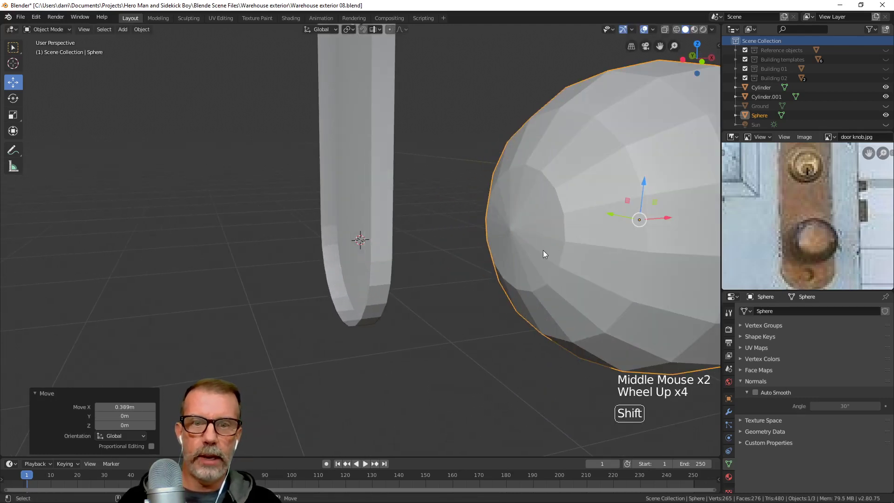
shift+middle_drag(543, 251, 512, 257)
middle_drag(512, 256, 507, 259)
key(Tab)
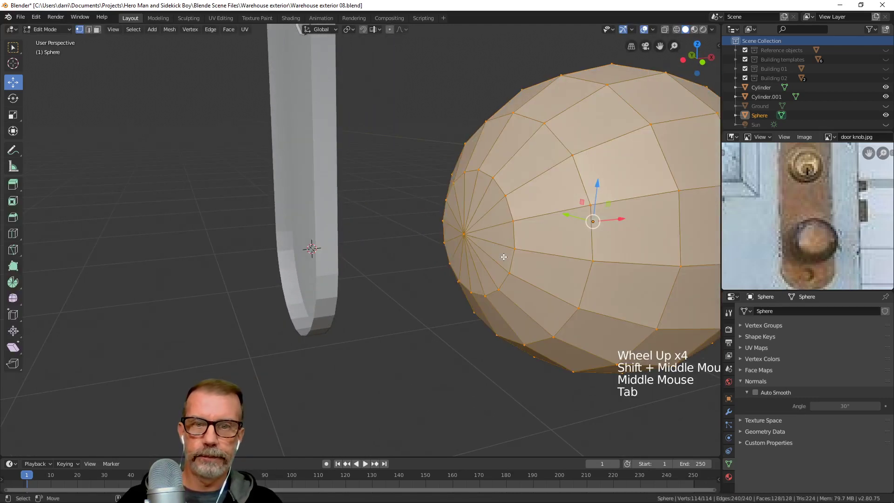
key(3)
key(alt+a)
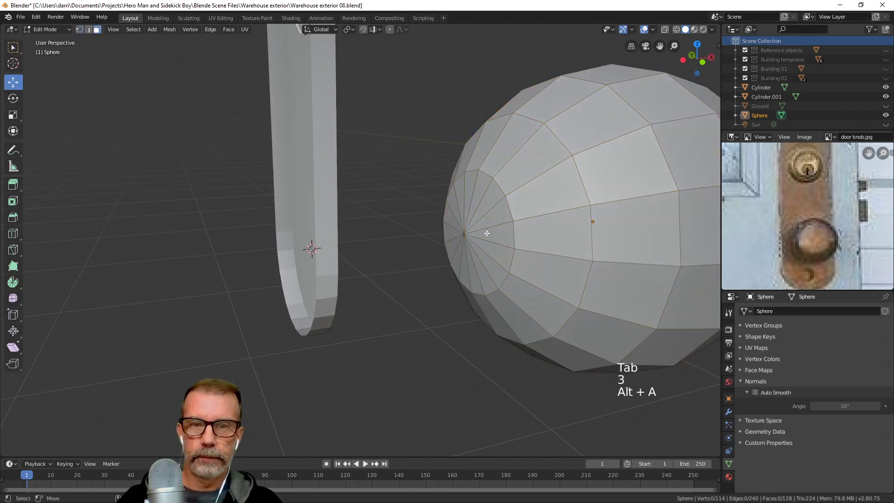
key(c)
drag(478, 217, 472, 245)
right_click(472, 246)
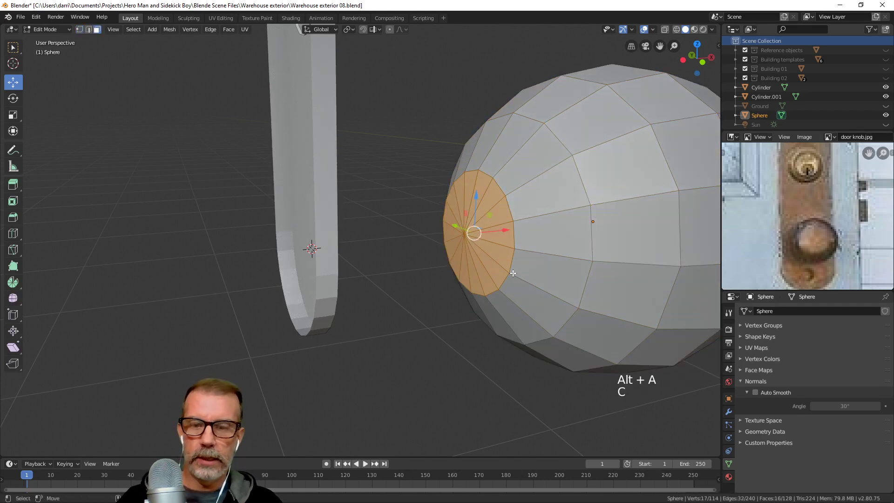
key(x)
click(510, 273)
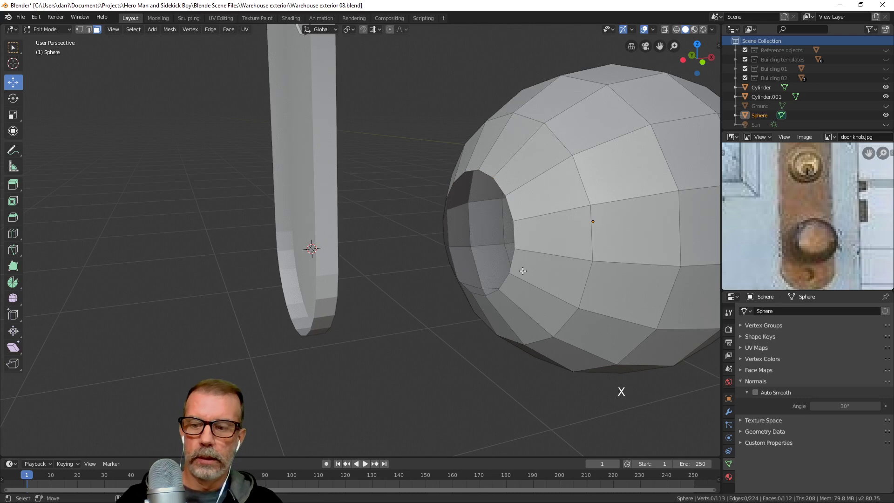
Select the open edge loop around the sphere's hole and return to Object Mode
key(2)
alt+click(514, 233)
scroll(514, 232, down, 5)
middle_drag(514, 233, 501, 261)
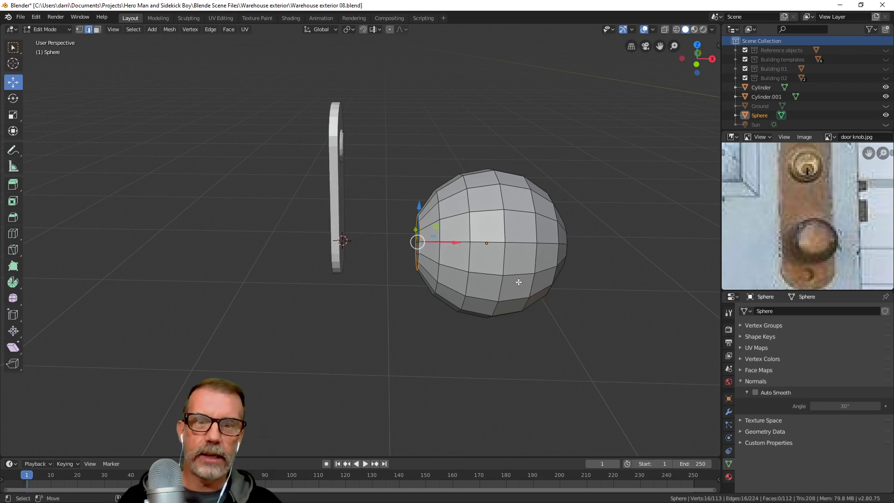
shift+middle_drag(518, 281, 529, 300)
key(Tab)
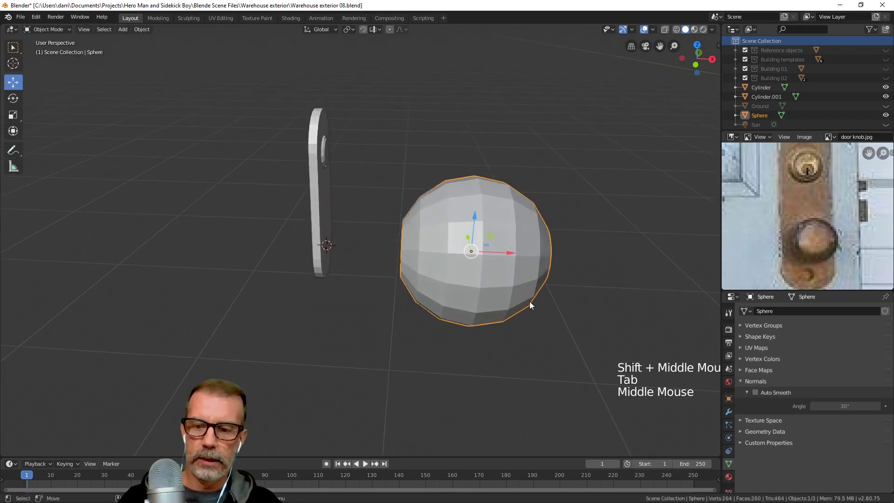
Flatten the sphere by scaling it to 0.677 along the X axis
key(s)
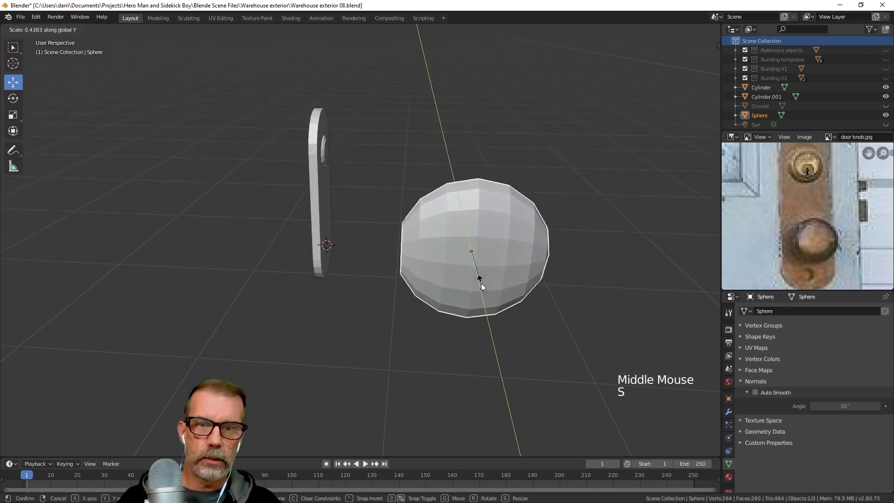
right_click(481, 283)
middle_drag(552, 310, 546, 318)
key(s)
key(x)
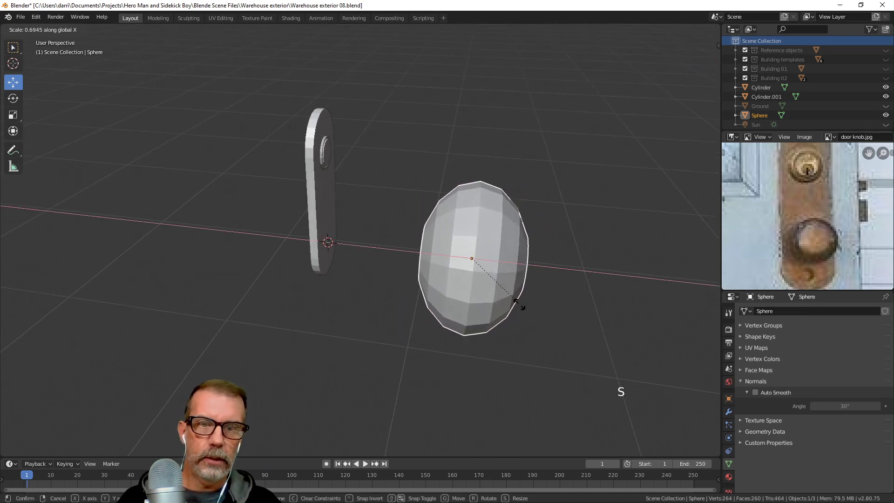
click(515, 300)
Scale the knob uniformly to 0.281 and move it 0.0225 m along Z over the backplate's lower end
middle_drag(562, 308, 524, 293)
key(KP_3)
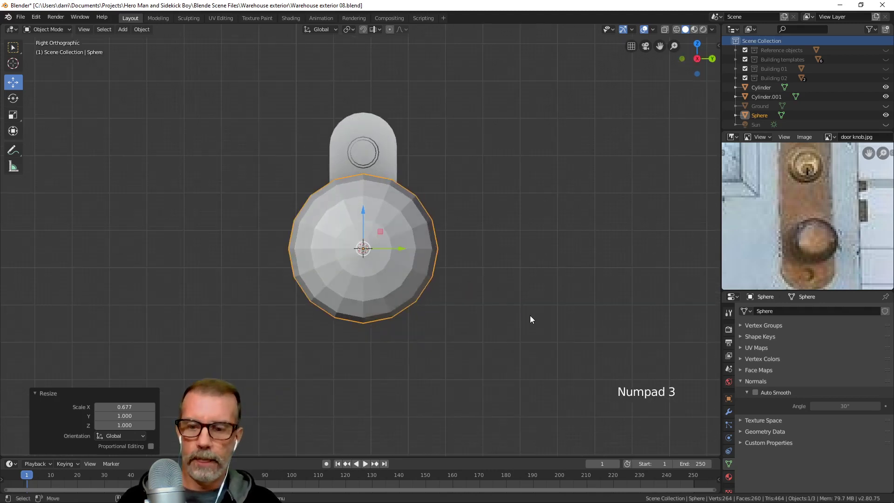
key(s)
click(412, 263)
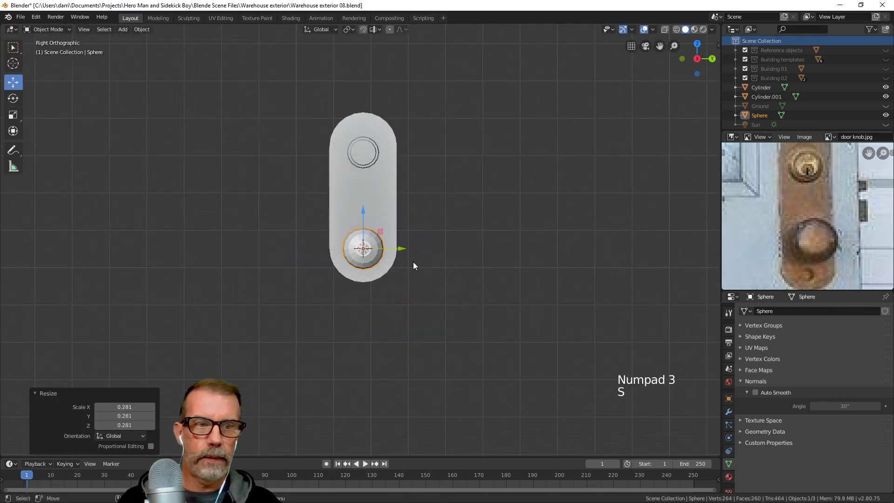
drag(363, 220, 363, 212)
Enlarge the knob uniformly by a factor of about 1.19 to match the reference photo
scroll(806, 238, down, 2)
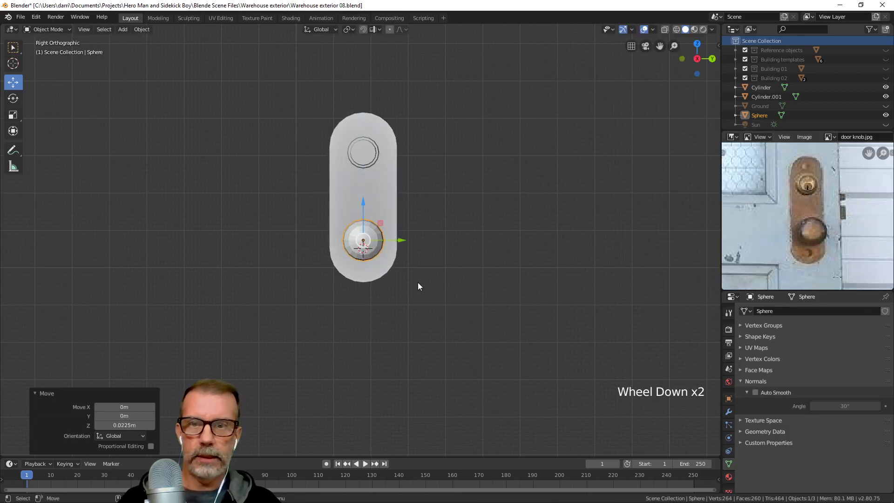
key(s)
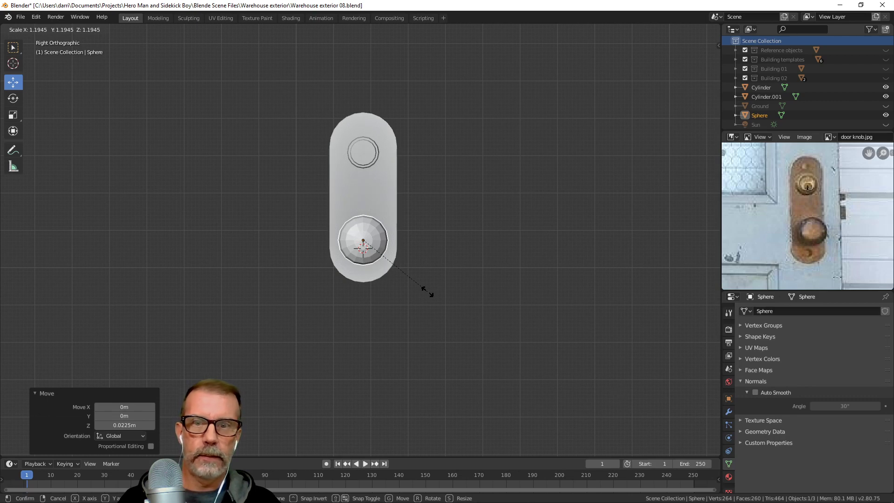
click(428, 292)
Enlarge the lock cylinder slightly and move it -0.00998 m along Z on the backplate
click(368, 160)
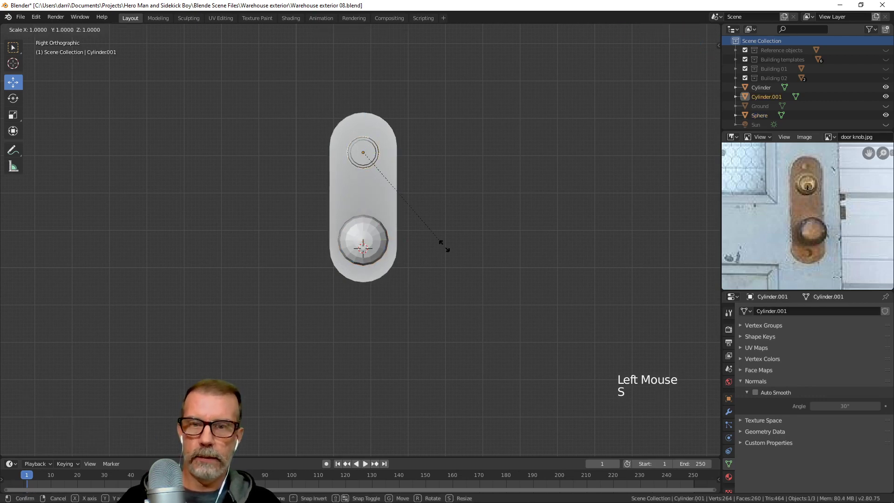
key(s)
click(451, 253)
drag(363, 114, 363, 118)
Extrude the knob's rear edge loop along X towards the backplate to form a neck
scroll(367, 246, up, 4)
middle_drag(368, 250, 420, 252)
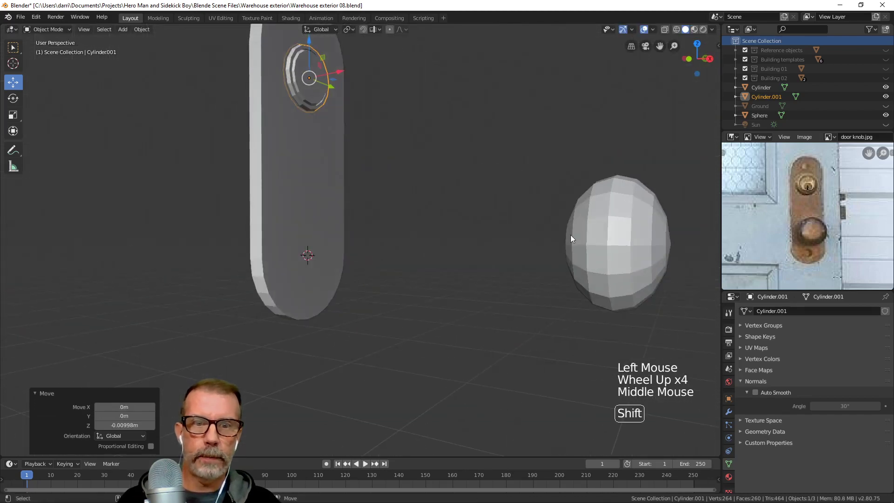
shift+middle_drag(569, 235, 540, 239)
middle_drag(540, 238, 514, 245)
key(Tab)
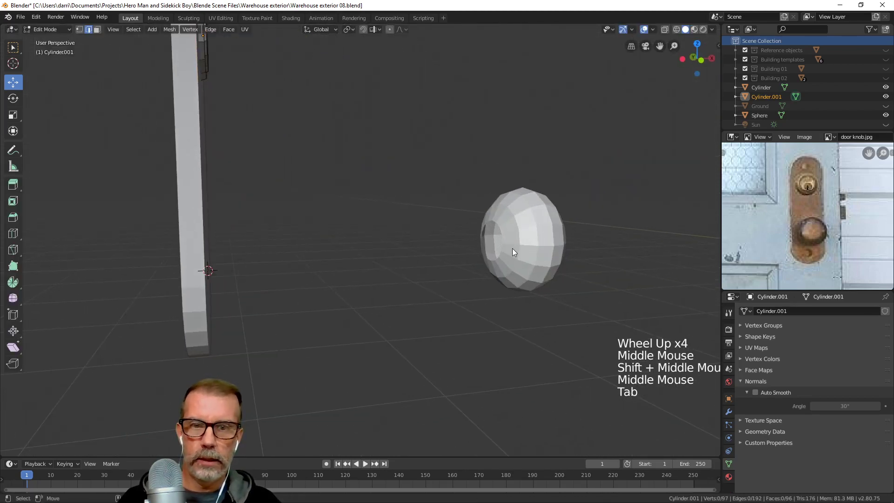
key(Tab)
click(515, 247)
key(Tab)
middle_drag(524, 247, 536, 287)
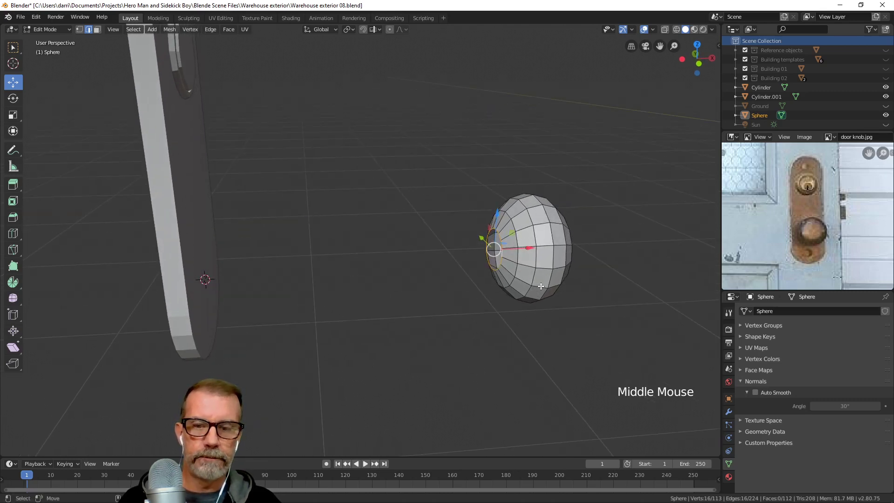
key(e)
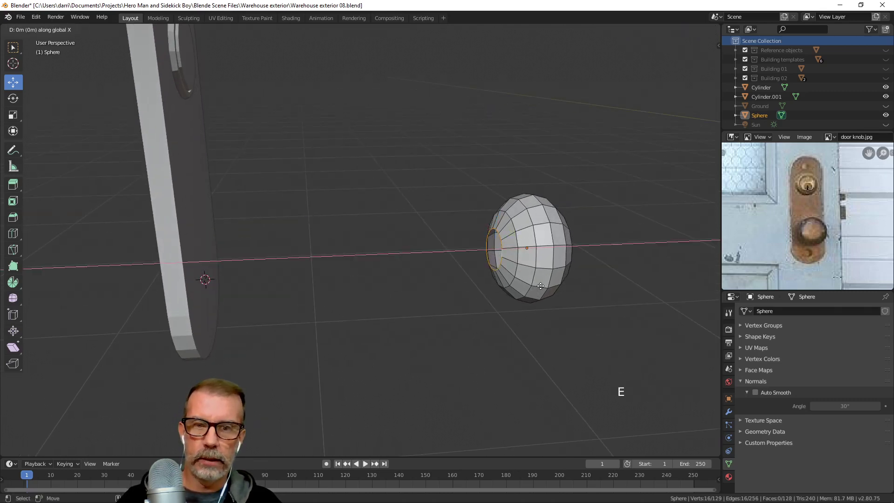
click(539, 270)
scroll(538, 270, down, 3)
key(Tab)
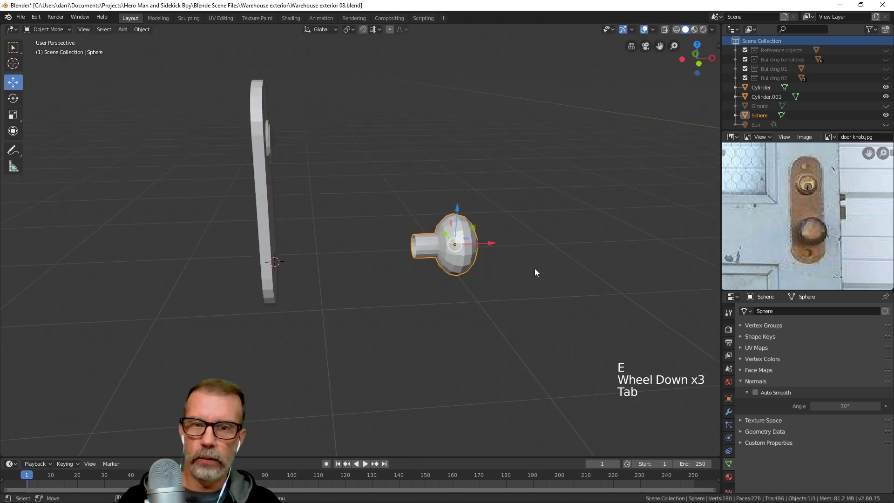
Move the knob along X until its neck passes into the backplate
drag(485, 251, 343, 261)
key(alt+a)
middle_drag(422, 266, 372, 277)
scroll(367, 276, up, 1)
Join the knob, backplate and lock cylinder into one object
click(386, 258)
shift+click(342, 206)
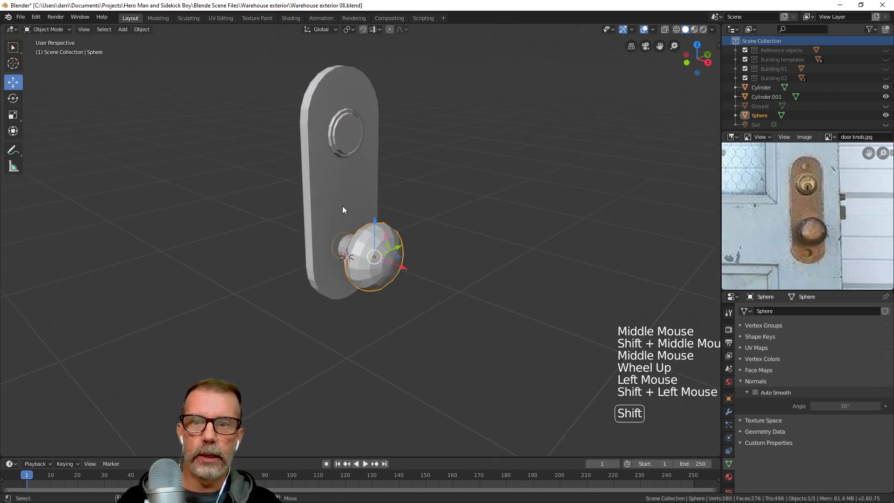
shift+click(347, 137)
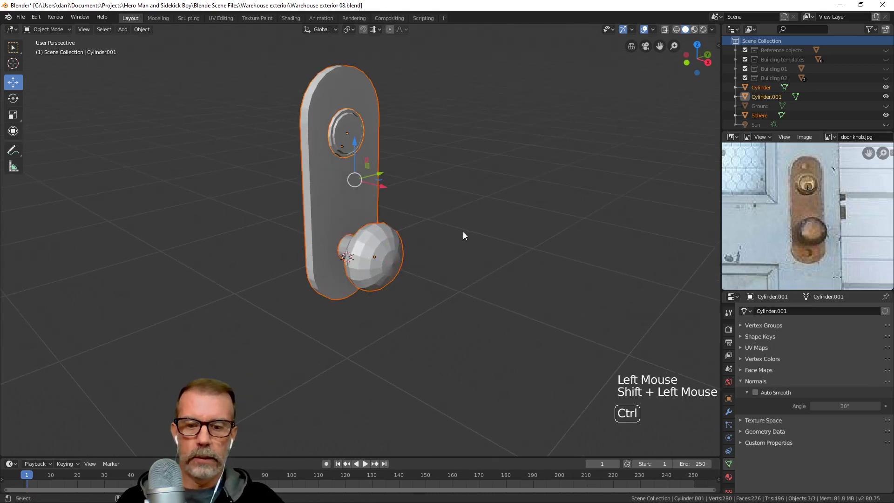
key(ctrl+j)
Shade the joined door knob smooth and enable Auto Smooth with an angle of 38.3°
shift+middle_drag(473, 245, 237, 45)
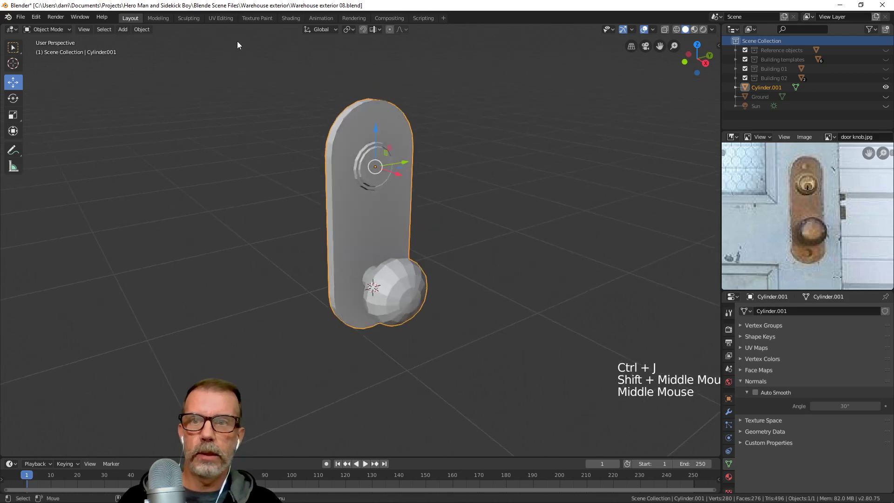
click(141, 29)
click(171, 215)
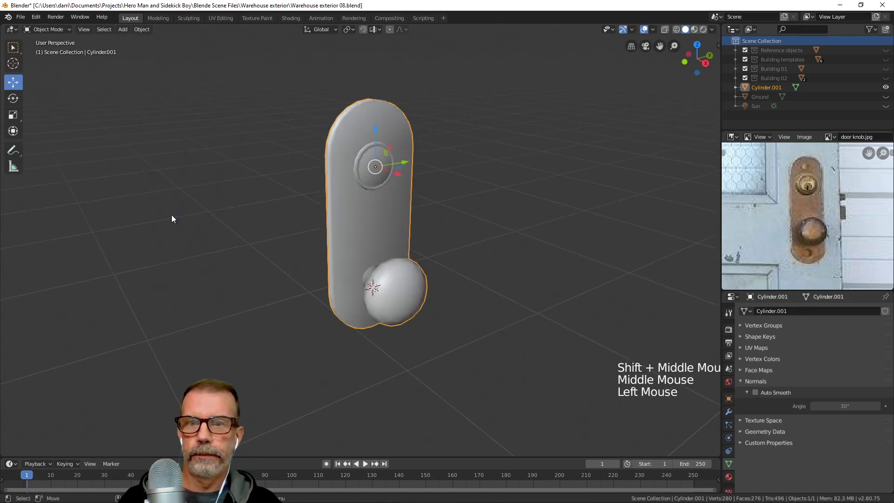
middle_click(456, 254)
middle_drag(456, 253, 522, 299)
click(755, 392)
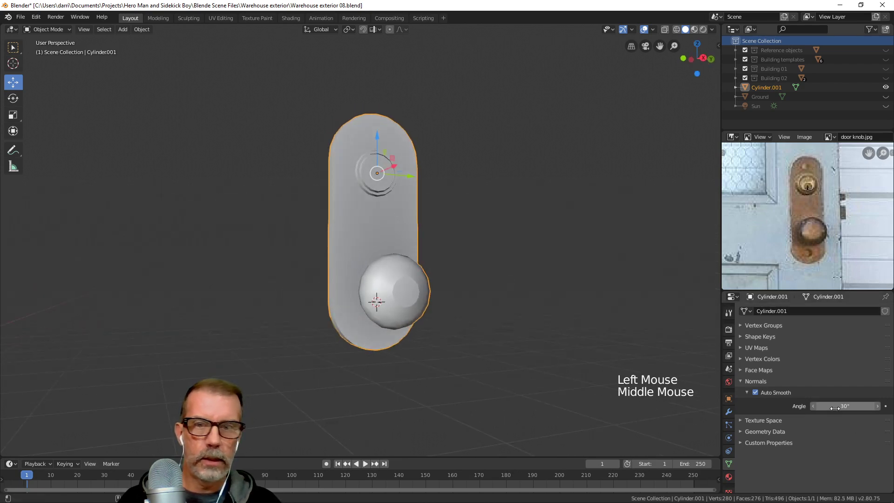
drag(833, 406, 848, 406)
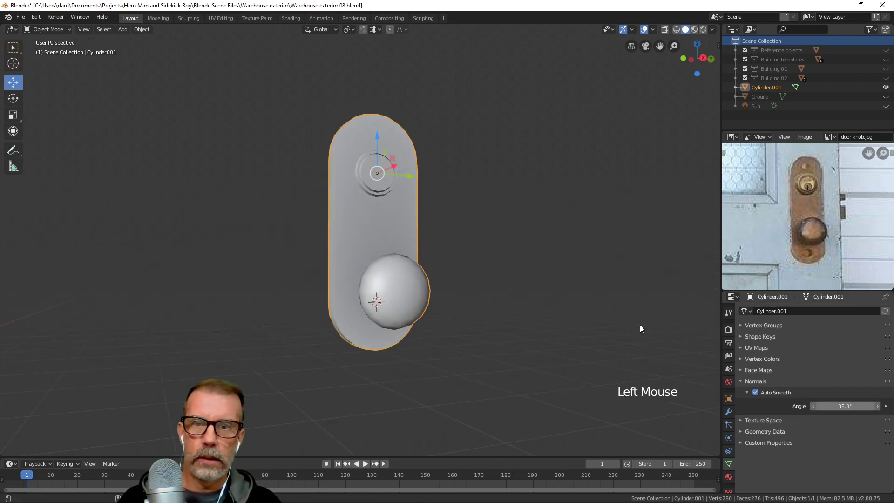
Snap the 3D cursor to the centre of the backplate's rear outer edge loop and return to Object Mode
scroll(561, 292, down, 3)
key(alt+a)
scroll(509, 278, down, 4)
middle_drag(509, 277, 472, 283)
scroll(484, 288, up, 3)
scroll(472, 283, up, 4)
middle_drag(442, 256, 344, 238)
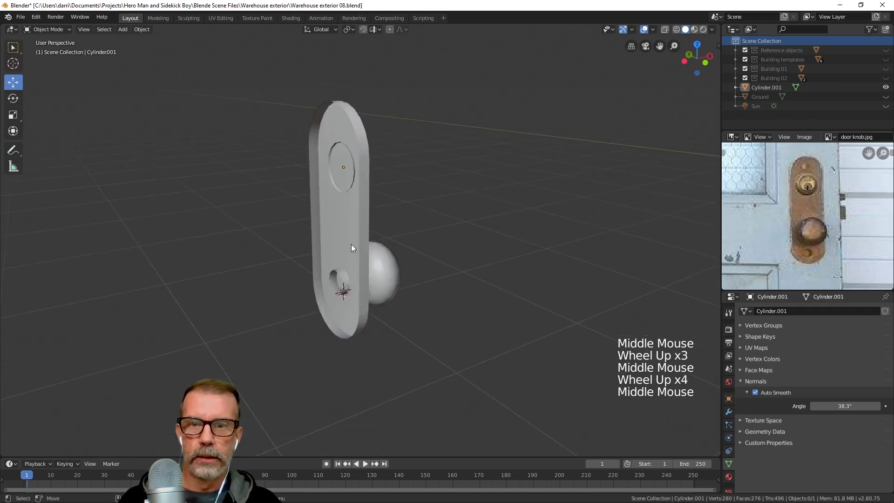
click(373, 272)
key(Tab)
key(2)
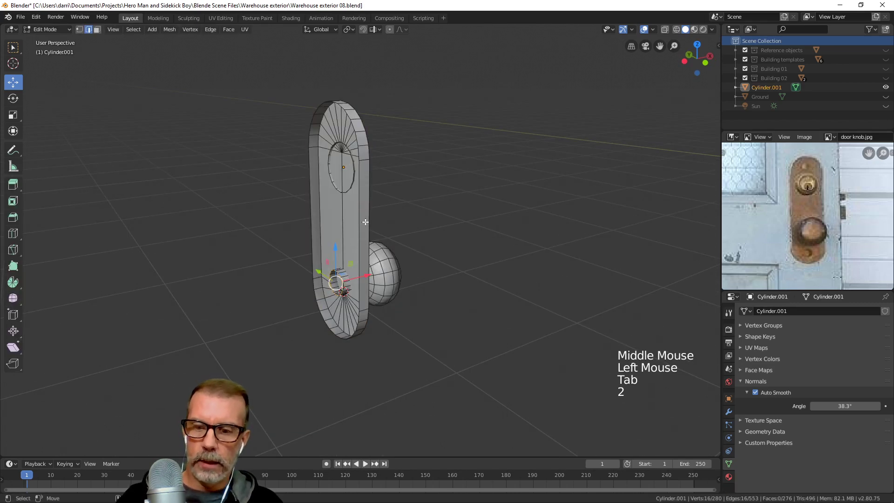
alt+click(359, 229)
key(shift+s)
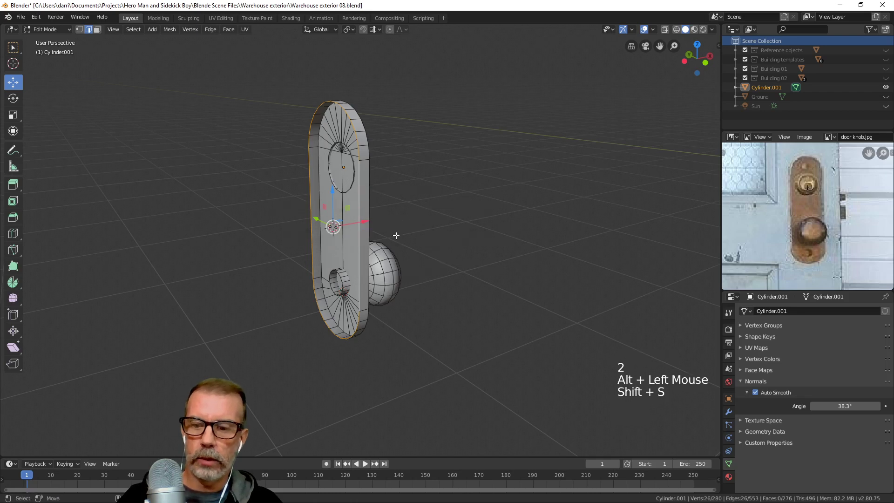
key(alt+a)
key(Tab)
Set the door knob's origin to the 3D cursor at the back of the backplate
middle_drag(394, 236, 414, 239)
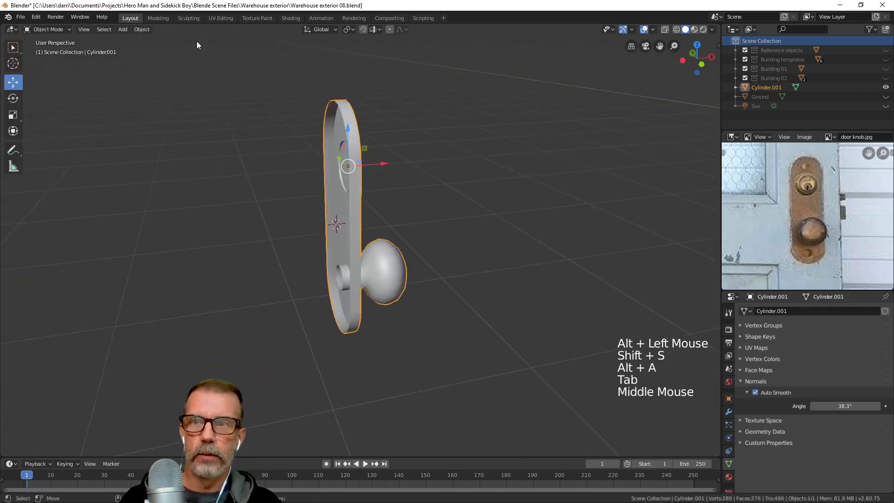
click(140, 29)
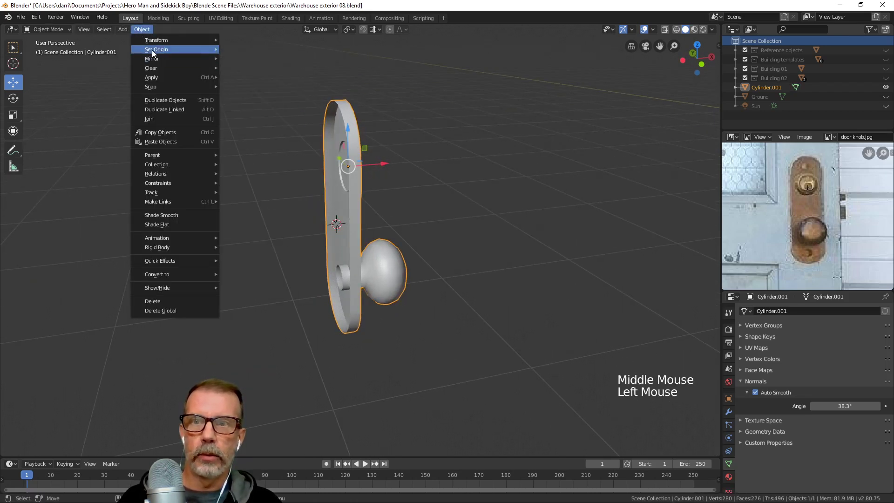
mouse_move(152, 49)
click(261, 70)
scroll(445, 219, down, 4)
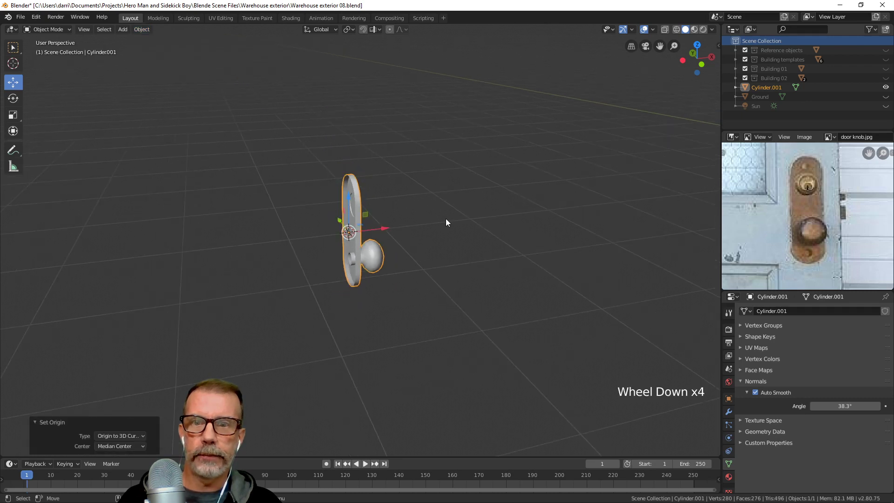
Unhide the Building 02 collection and move the door knob about -9.17 m along X to the building's entry door
middle_drag(445, 218, 436, 237)
scroll(389, 218, down, 3)
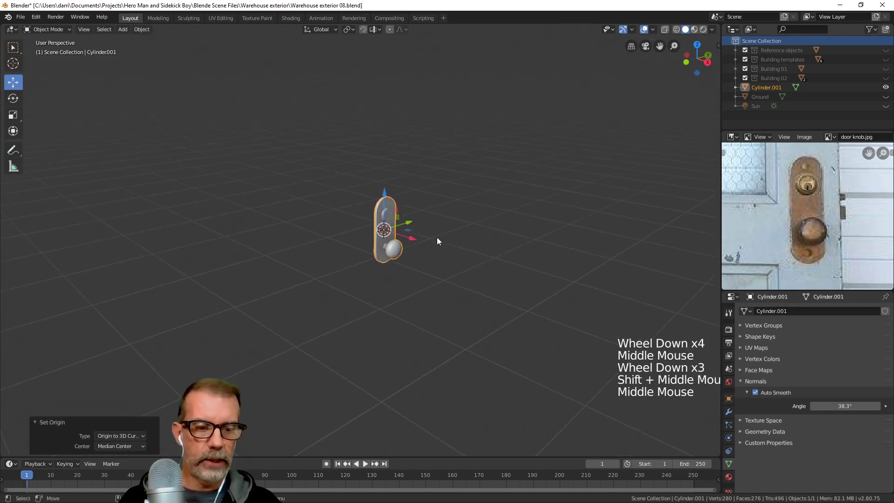
click(885, 78)
scroll(373, 139, down, 3)
shift+middle_drag(373, 140, 416, 201)
scroll(415, 178, down, 2)
scroll(415, 174, down, 1)
drag(448, 248, 170, 234)
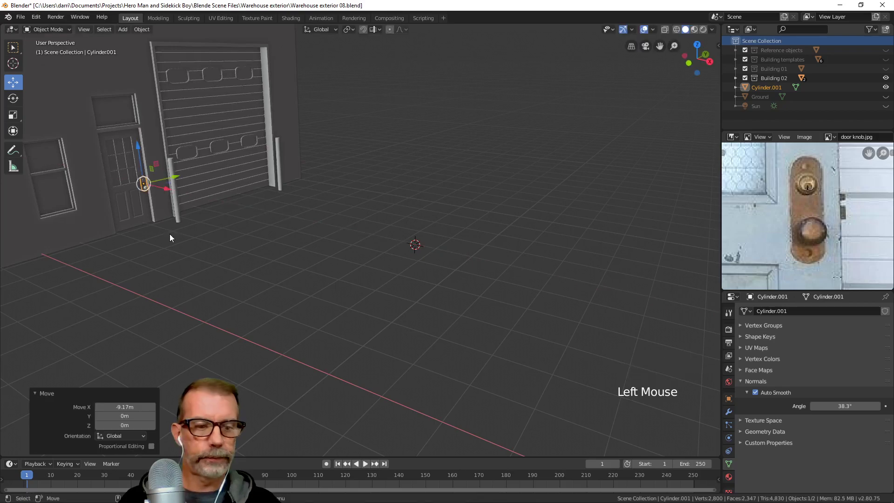
Move the door knob about -0.0523 m along X so its backplate sits against the door
key(KP_Decimal)
middle_drag(171, 233, 418, 231)
scroll(368, 218, down, 6)
scroll(367, 220, down, 4)
scroll(358, 229, up, 3)
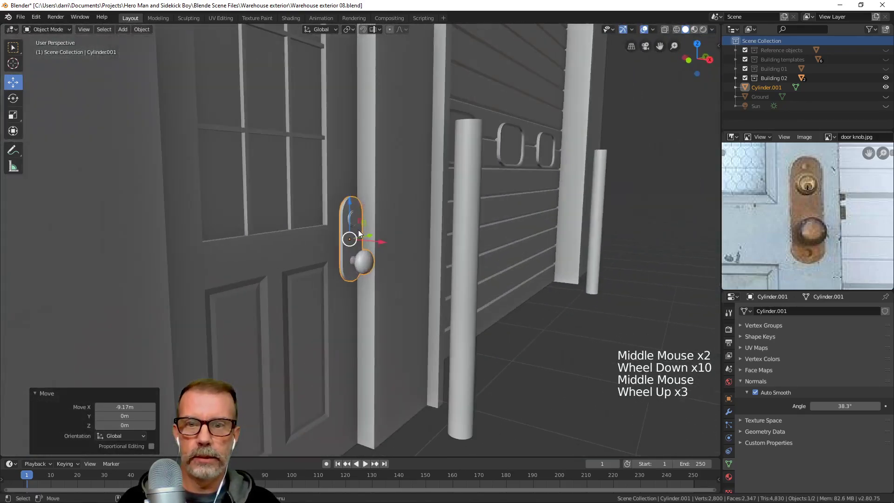
middle_drag(359, 230, 368, 236)
drag(368, 239, 376, 245)
middle_drag(377, 246, 323, 243)
scroll(377, 250, down, 3)
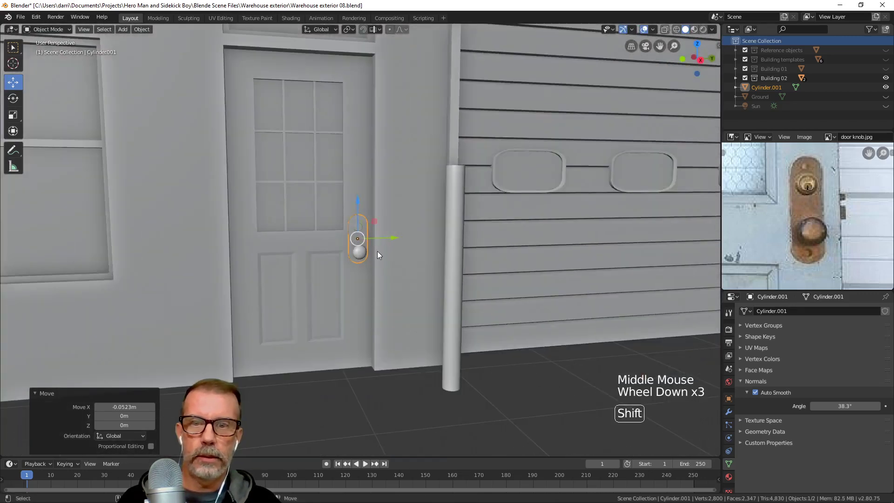
Scale the door knob uniformly by about 0.833 to suit the door, and deselect it
shift+middle_drag(377, 250, 363, 291)
key(s)
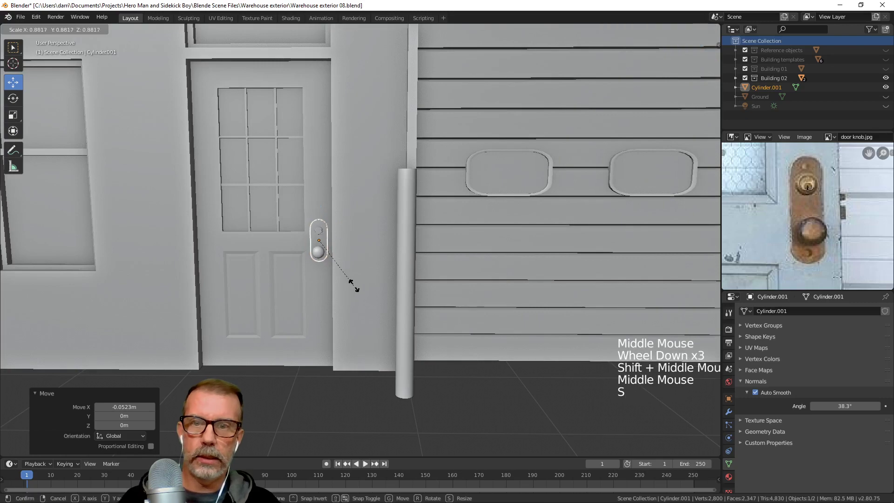
click(353, 279)
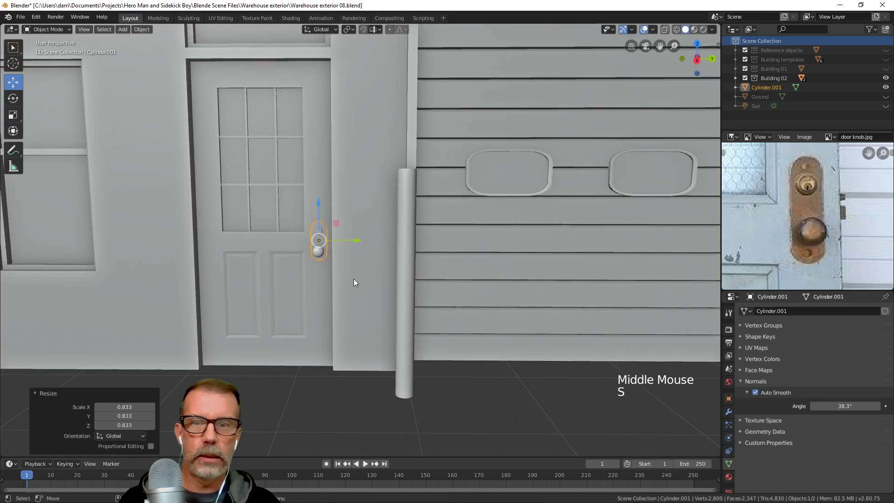
click(356, 242)
scroll(355, 243, down, 3)
key(alt+a)
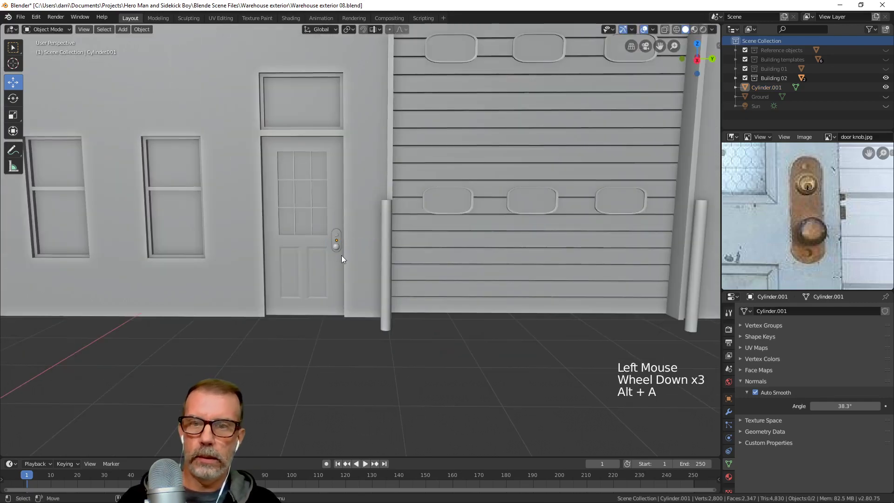
scroll(341, 255, down, 3)
middle_drag(342, 255, 375, 261)
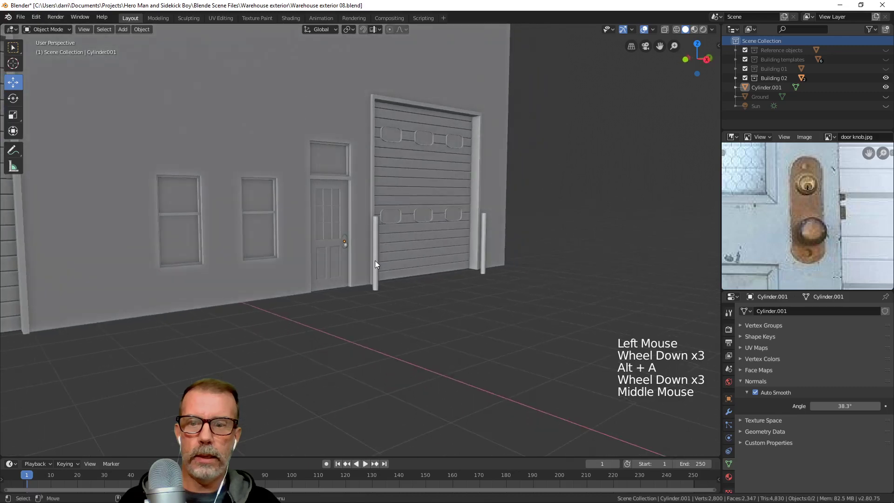
Nudge the door knob very slightly along Y within the door's edge strip, and deselect it
click(286, 274)
scroll(393, 312, up, 4)
scroll(394, 311, down, 3)
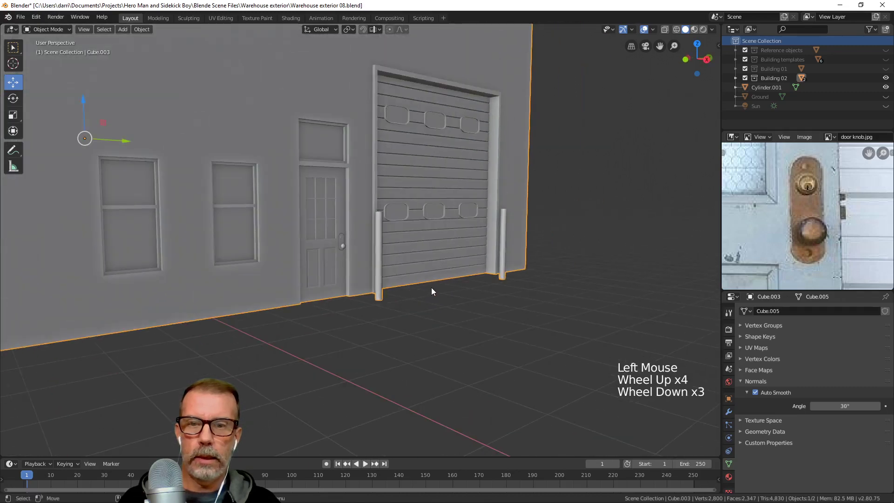
scroll(432, 291, up, 4)
middle_drag(432, 291, 393, 251)
scroll(411, 279, up, 4)
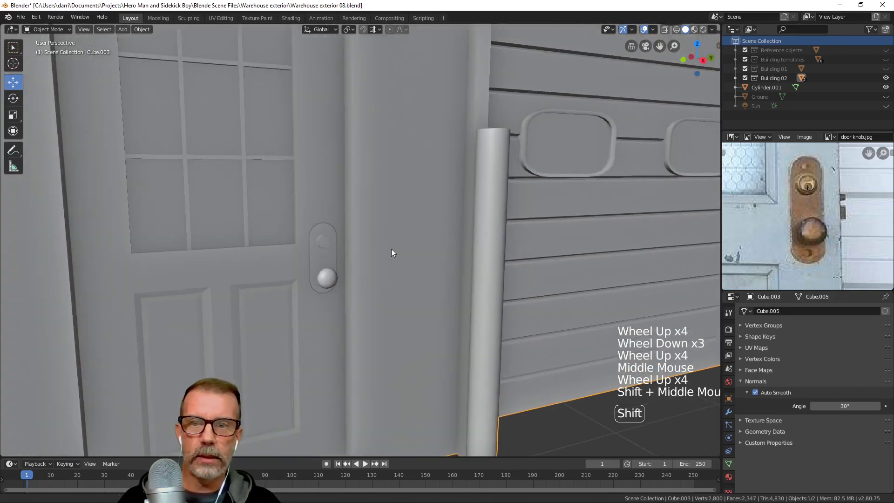
click(325, 259)
drag(359, 255, 358, 255)
scroll(358, 257, down, 4)
key(alt+a)
scroll(365, 275, down, 6)
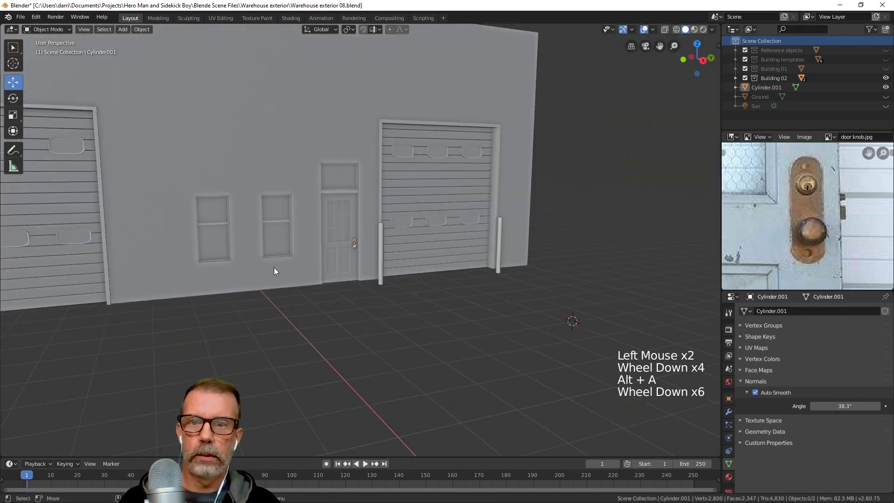
Raise the door knob about 0.105 m along Z on the entry door, and deselect everything
click(334, 284)
middle_drag(334, 284, 433, 289)
scroll(356, 291, up, 2)
middle_drag(433, 290, 409, 287)
scroll(409, 286, up, 6)
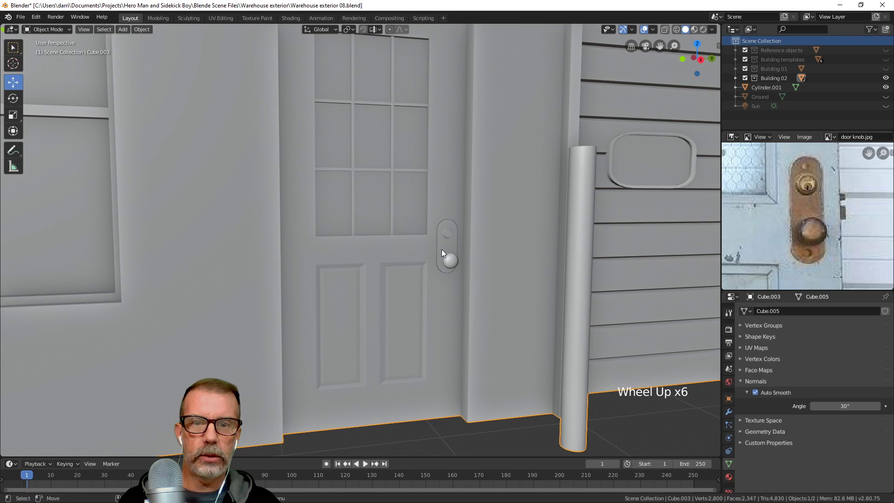
click(441, 249)
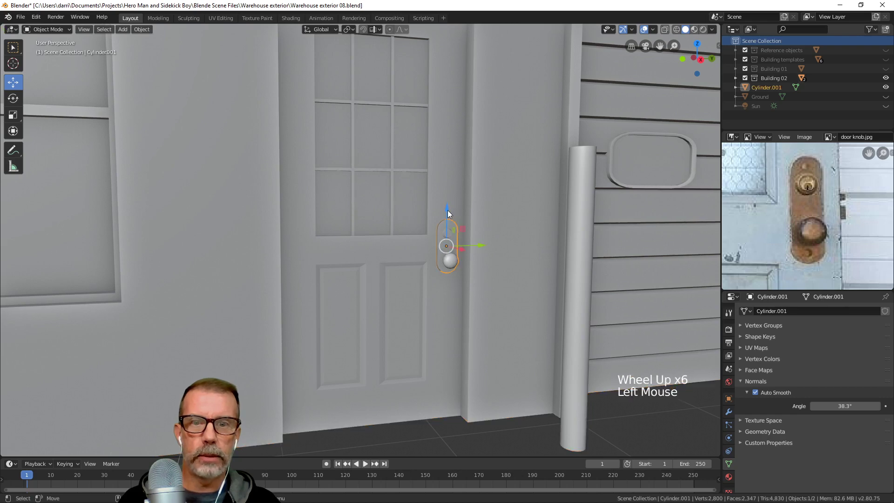
drag(447, 214, 446, 195)
scroll(431, 255, down, 3)
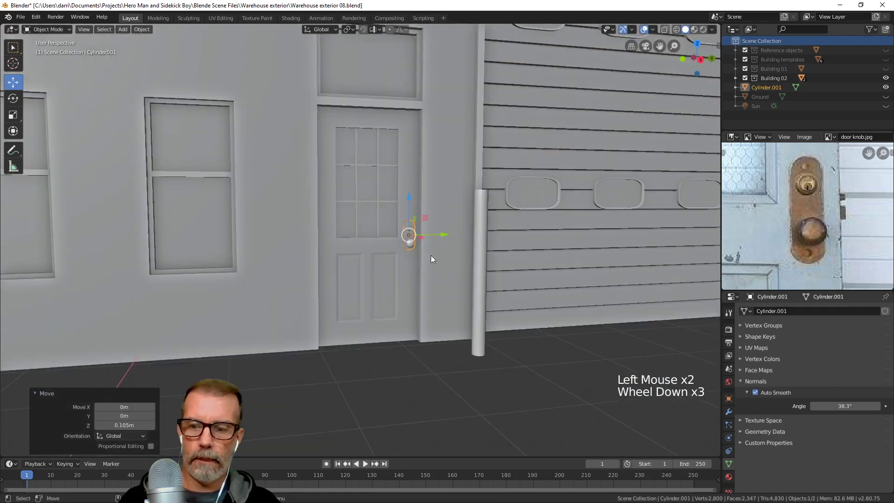
key(alt+a)
Join the door knob into the Building 02 mesh, with the building as the active object, and deselect it
scroll(422, 317, down, 5)
middle_drag(422, 317, 410, 306)
click(460, 253)
middle_drag(459, 252, 415, 255)
scroll(430, 286, down, 4)
scroll(408, 284, up, 3)
click(414, 252)
shift+click(374, 133)
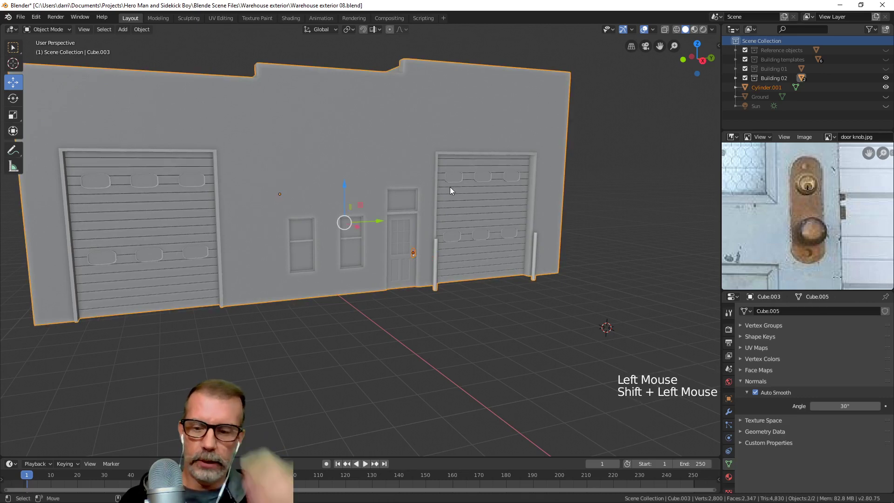
key(ctrl+j)
key(alt+a)
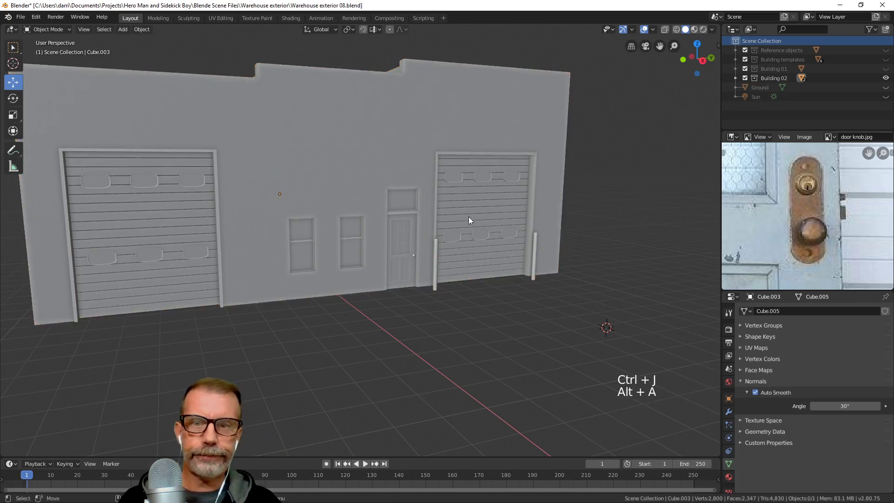
Select the joined Building 02 mesh and enter Edit Mode at the door knob
scroll(473, 222, up, 6)
shift+middle_drag(524, 239, 482, 255)
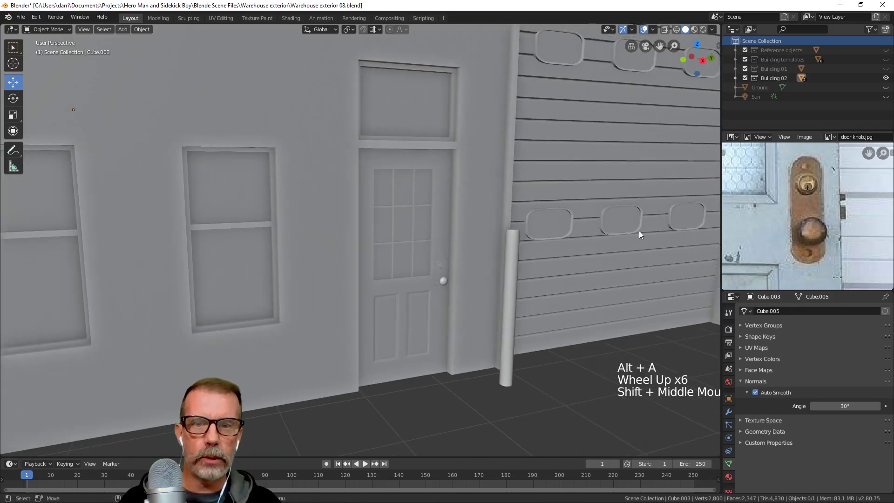
shift+middle_drag(638, 231, 460, 269)
shift+middle_drag(422, 129, 460, 154)
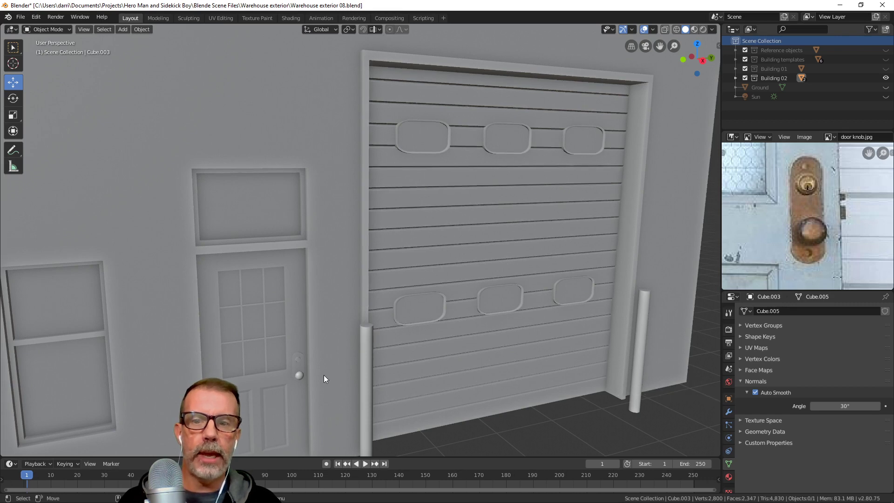
click(299, 373)
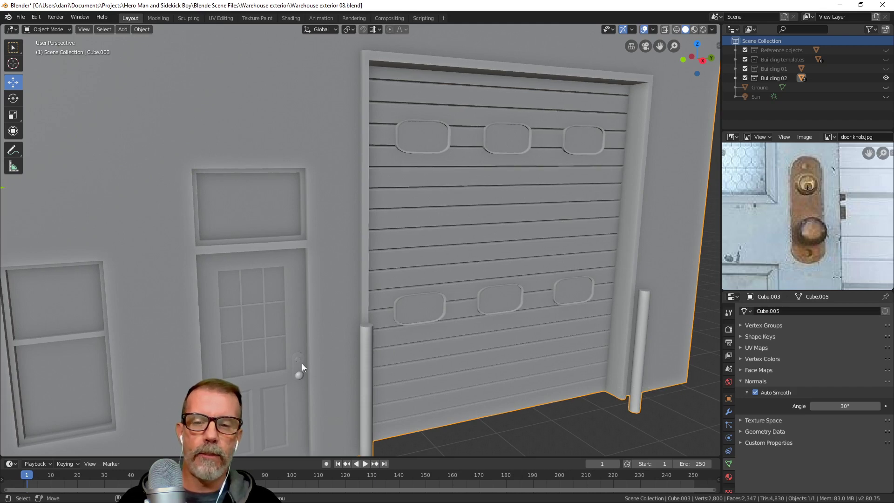
scroll(299, 364, down, 3)
shift+middle_drag(302, 348, 403, 266)
click(372, 298)
key(Tab)
scroll(365, 282, up, 6)
scroll(388, 256, up, 5)
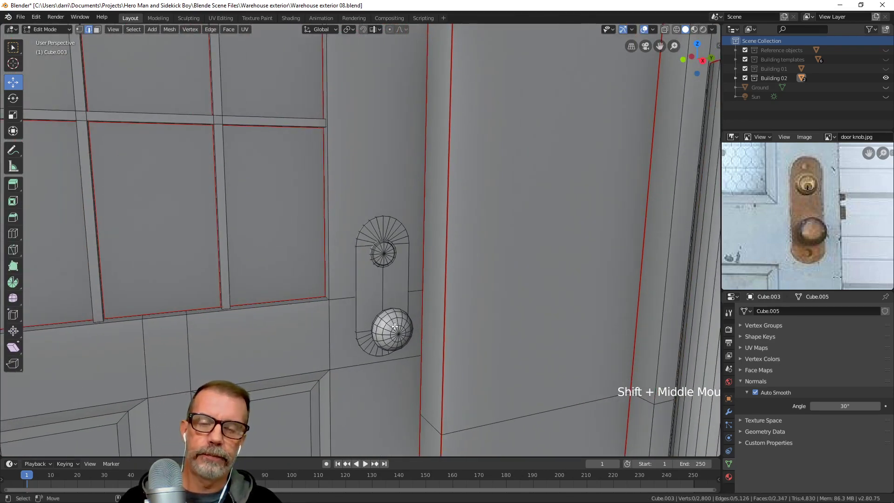
Mark a UV seam along the underside edge loop running from the knob's neck to its front centre, and deselect all
middle_drag(395, 327, 321, 217)
scroll(361, 293, up, 5)
alt+click(326, 181)
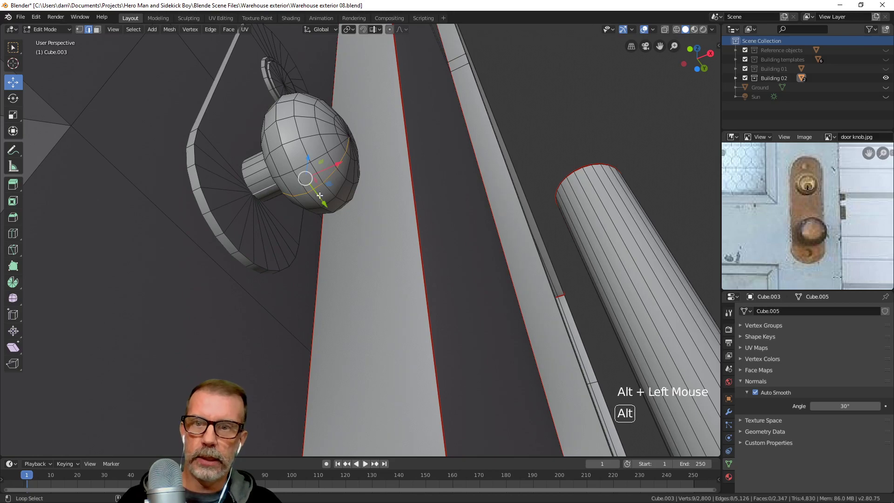
middle_drag(326, 182, 347, 212)
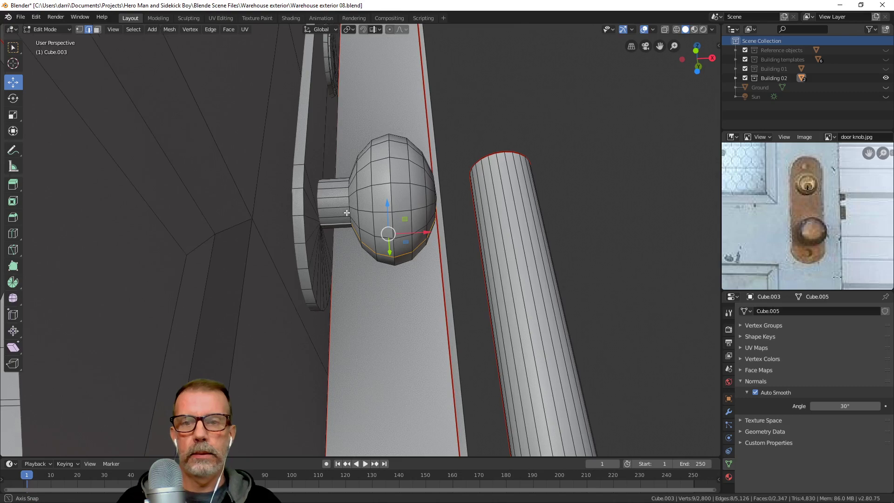
middle_drag(356, 205, 321, 225)
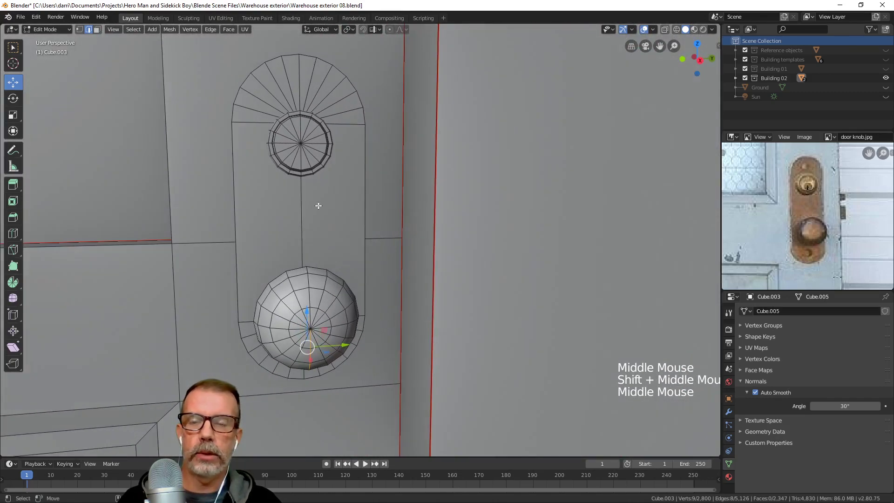
scroll(299, 164, down, 3)
middle_drag(300, 164, 324, 216)
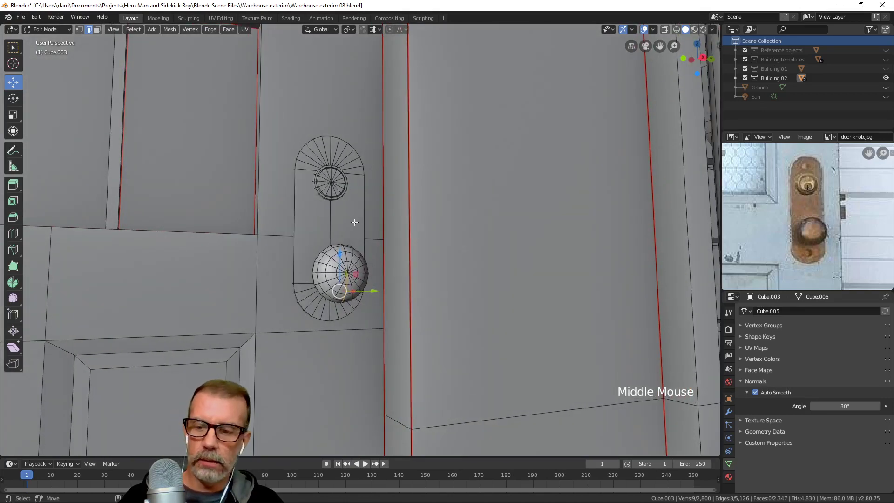
key(ctrl+e)
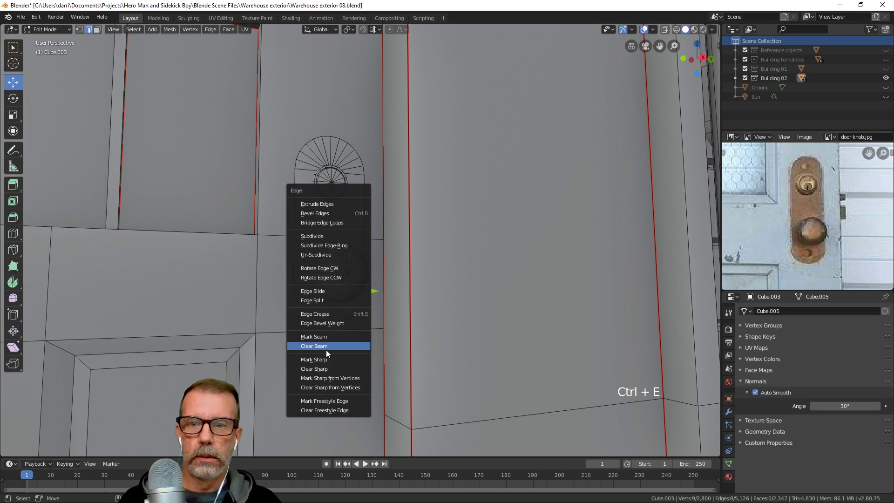
click(328, 337)
scroll(340, 239, down, 3)
key(alt+a)
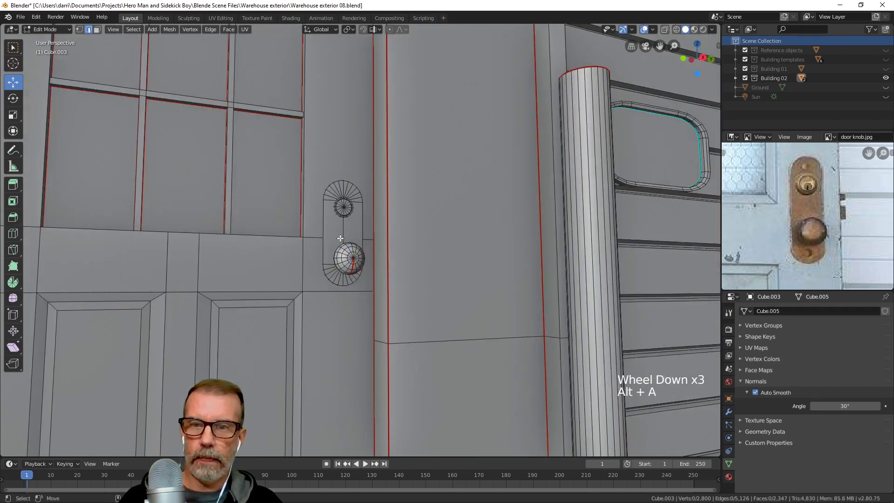
Switch to the UV Editing workspace and select all linked geometry of the backplate, lock cylinder and knob
middle_drag(348, 231, 301, 70)
click(220, 18)
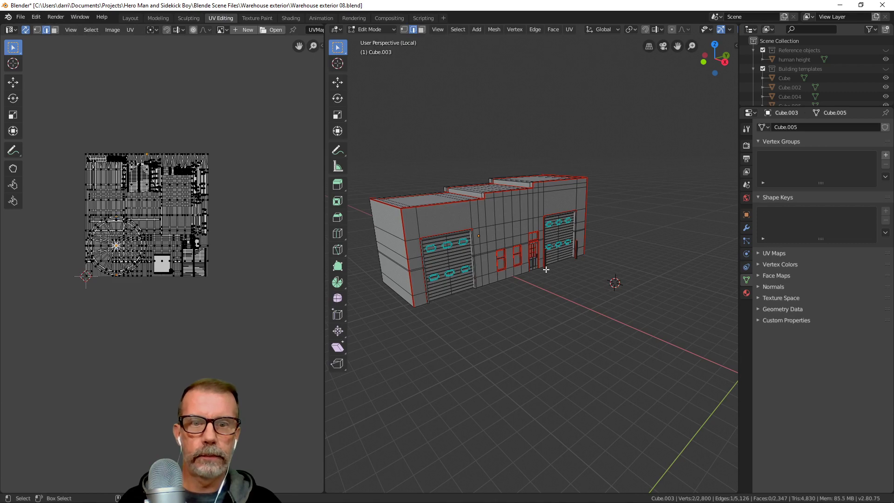
scroll(543, 260, up, 8)
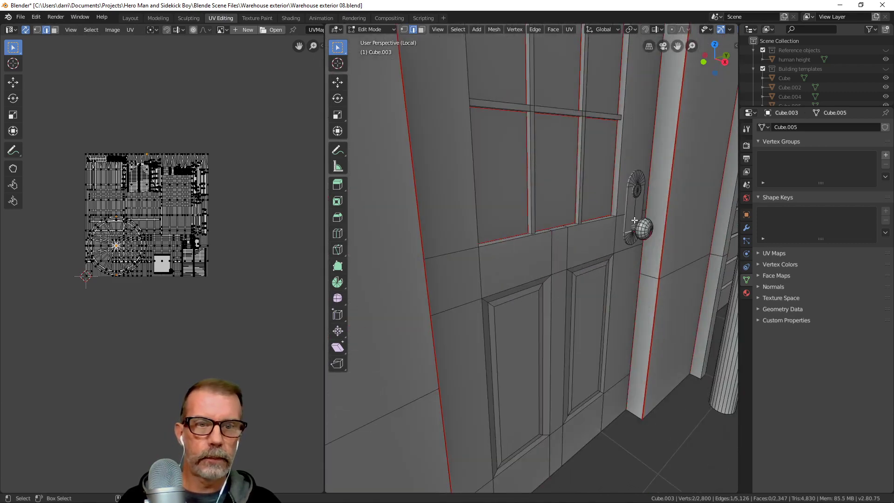
scroll(634, 220, up, 6)
scroll(556, 251, down, 4)
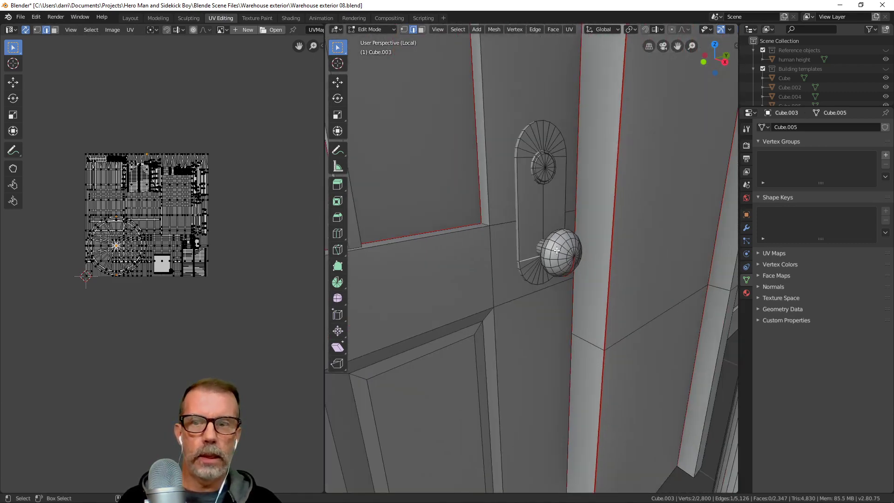
middle_drag(557, 250, 532, 241)
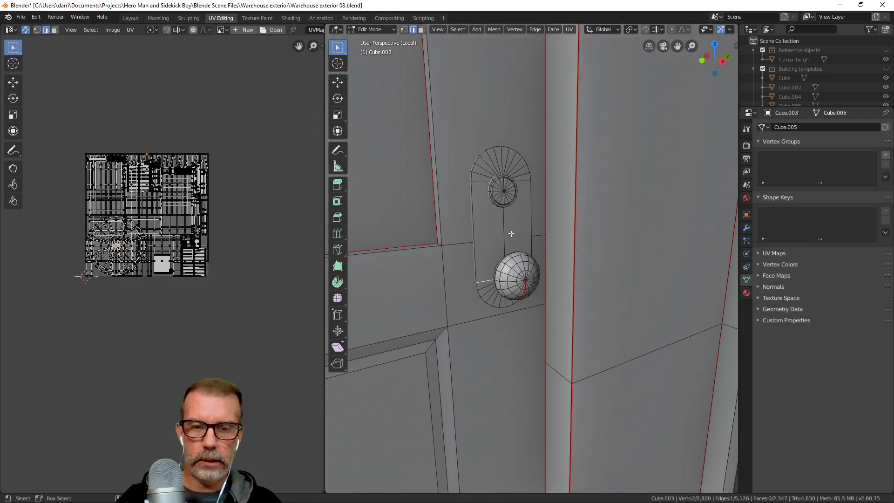
key(l)
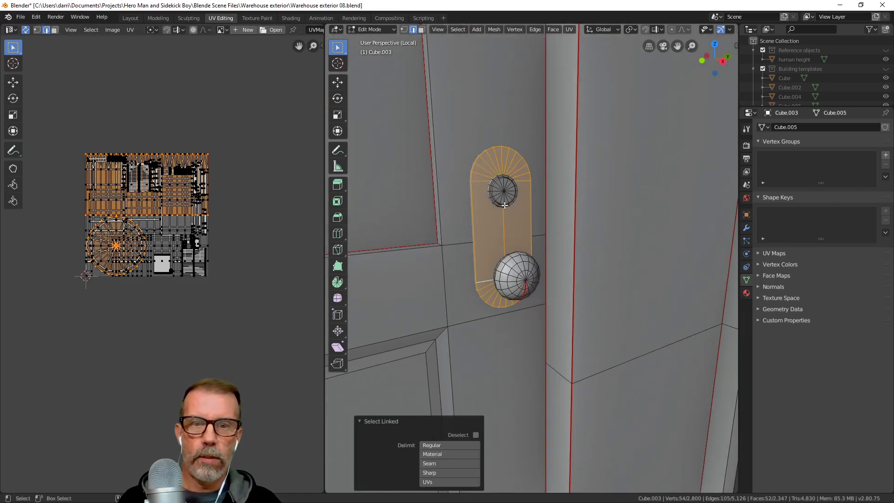
key(l)
key(l)
scroll(196, 246, down, 2)
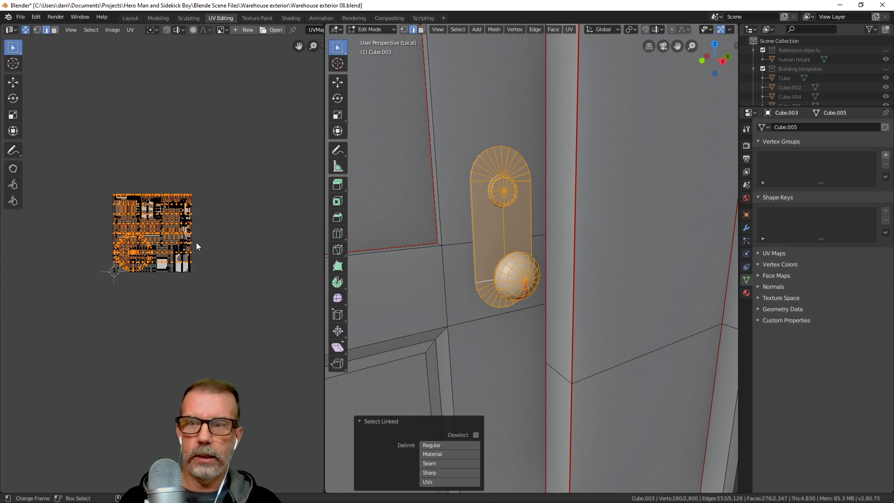
Unwrap the selected door knob geometry and move its UV islands clear of the existing layout, into the empty area below it
middle_drag(197, 242, 215, 237)
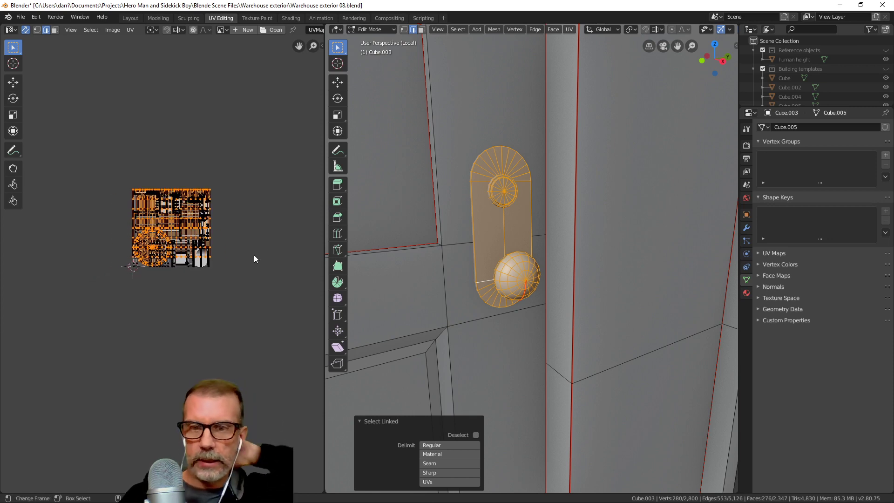
key(u)
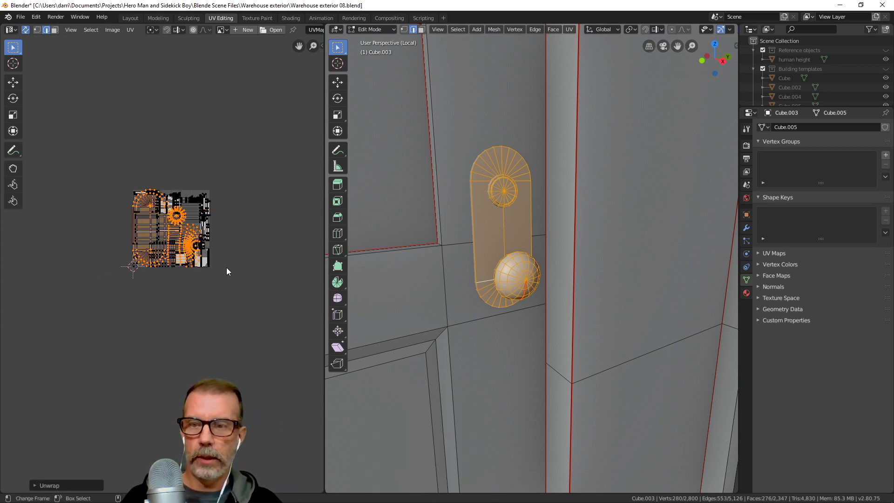
key(g)
click(236, 368)
scroll(238, 367, up, 4)
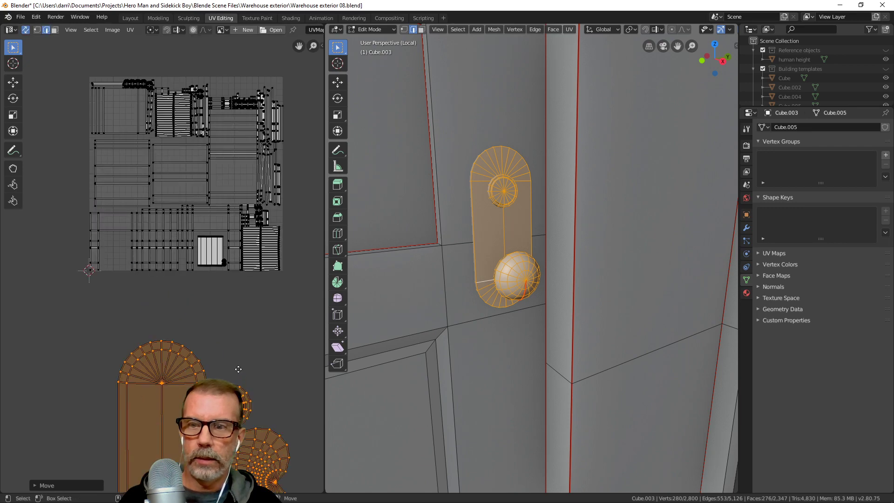
scroll(238, 368, down, 2)
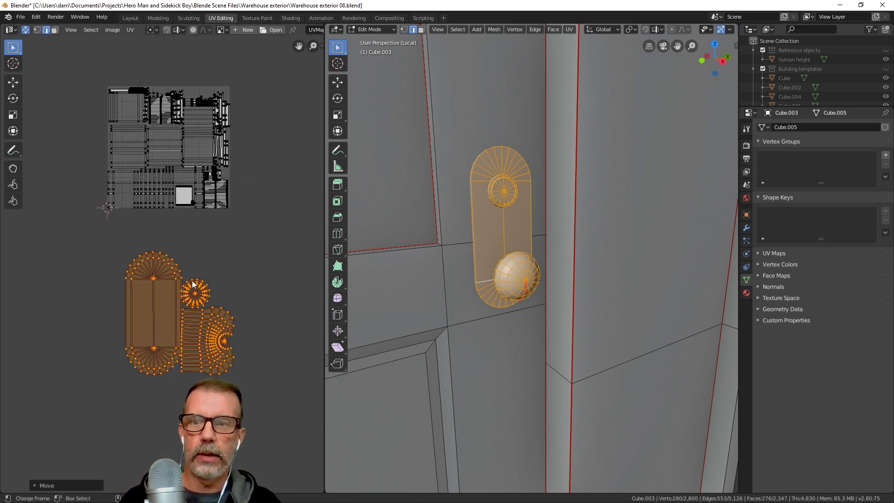
scroll(181, 289, up, 1)
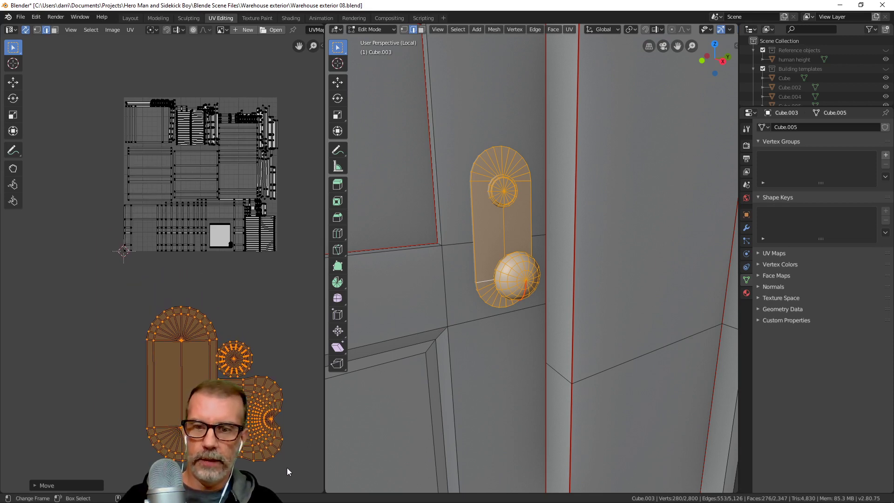
Scale down the door knob's UV islands and move them into the open lower-left area of the building's UV layout
key(s)
click(225, 391)
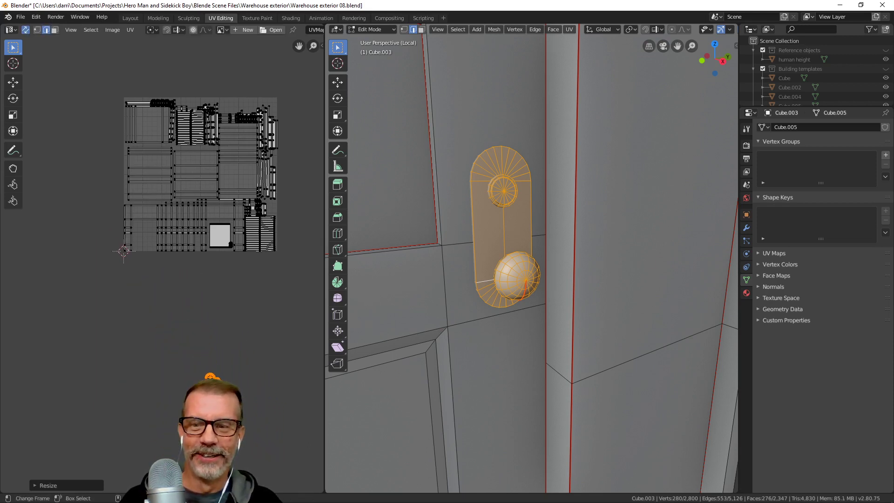
key(g)
click(208, 253)
key(KP_Decimal)
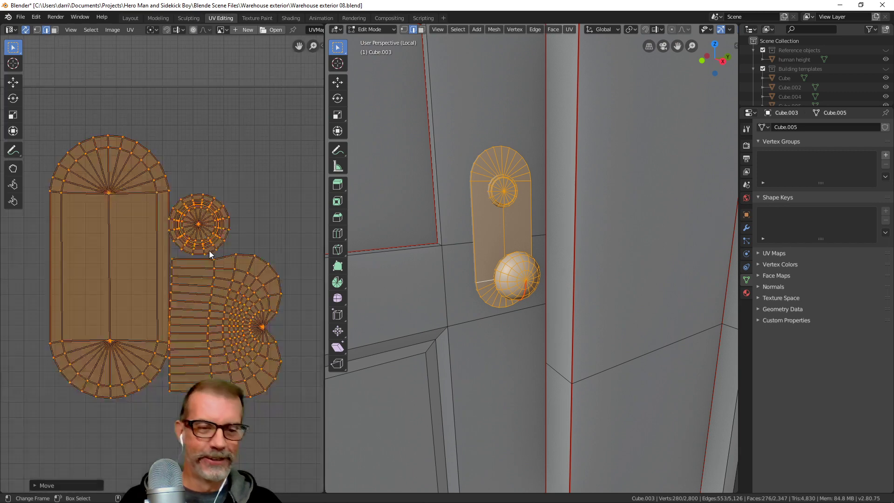
scroll(223, 279, down, 6)
key(s)
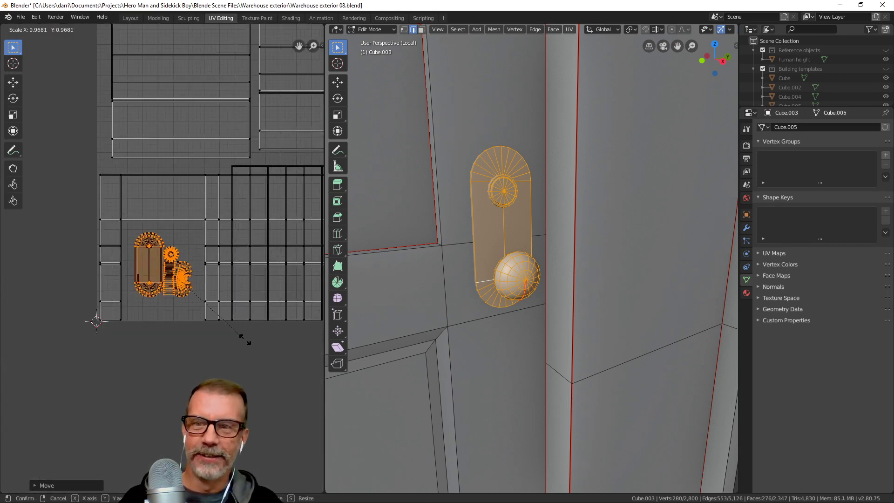
click(194, 296)
Move the knob's UV islands into the gap left of the small square striped island, shrink them further to fit, and deselect all
middle_drag(242, 285, 108, 308)
scroll(189, 267, down, 4)
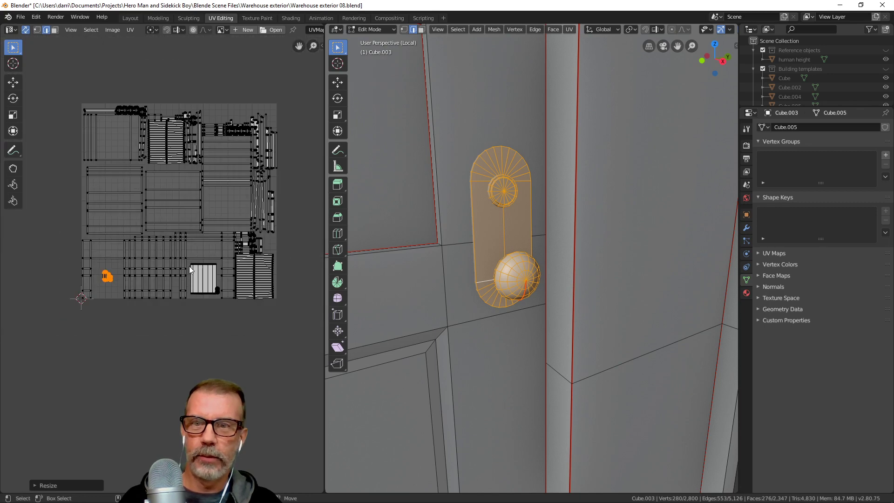
scroll(185, 282, up, 4)
scroll(185, 282, down, 2)
middle_drag(230, 284, 218, 266)
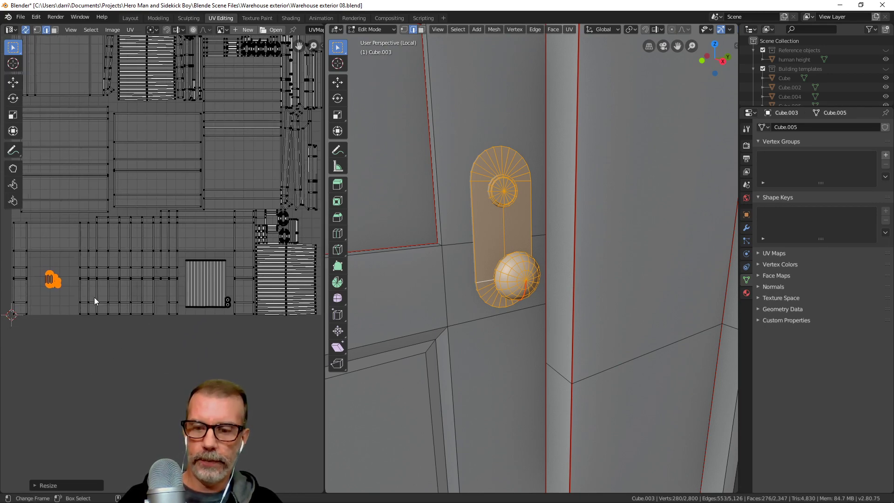
key(g)
click(211, 304)
key(KP_Decimal)
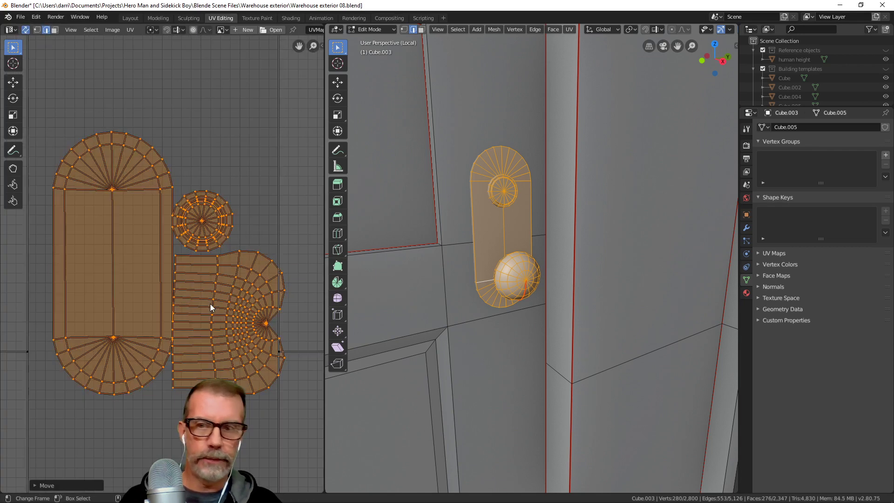
scroll(210, 306, down, 7)
key(s)
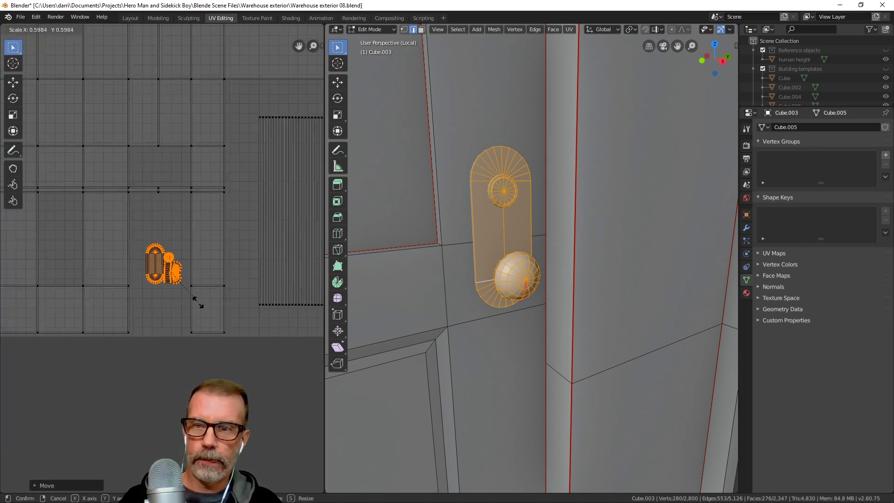
click(192, 296)
key(g)
click(203, 308)
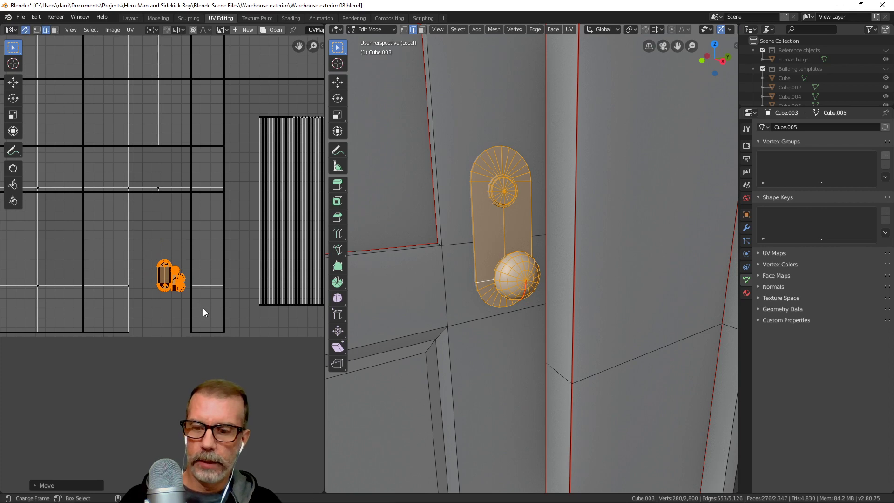
key(alt+a)
scroll(212, 331, down, 3)
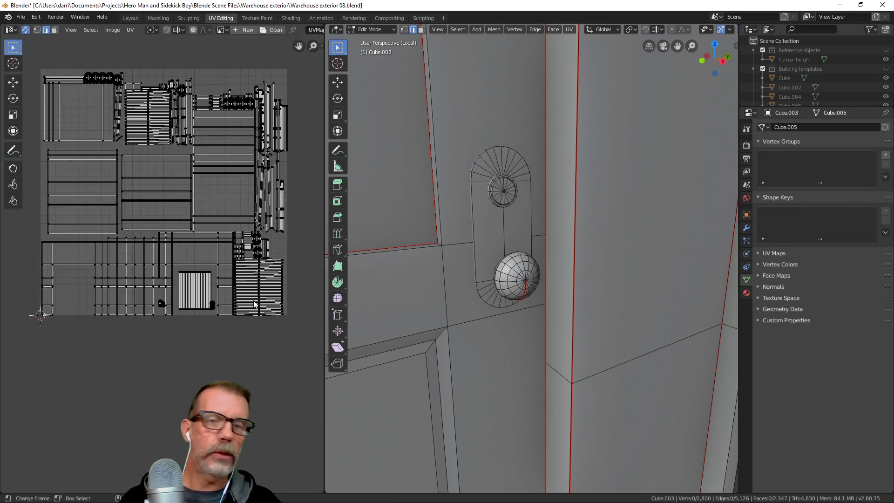
Reselect all linked geometry of the door knob, backplate and lock cylinder on the building's mesh
scroll(487, 236, down, 4)
shift+middle_drag(489, 236, 457, 256)
shift+middle_drag(679, 169, 608, 193)
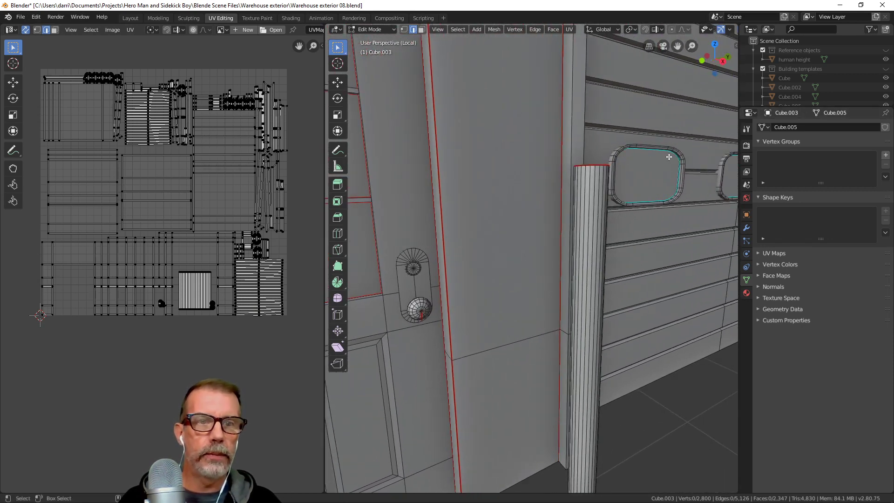
shift+middle_drag(444, 293, 451, 292)
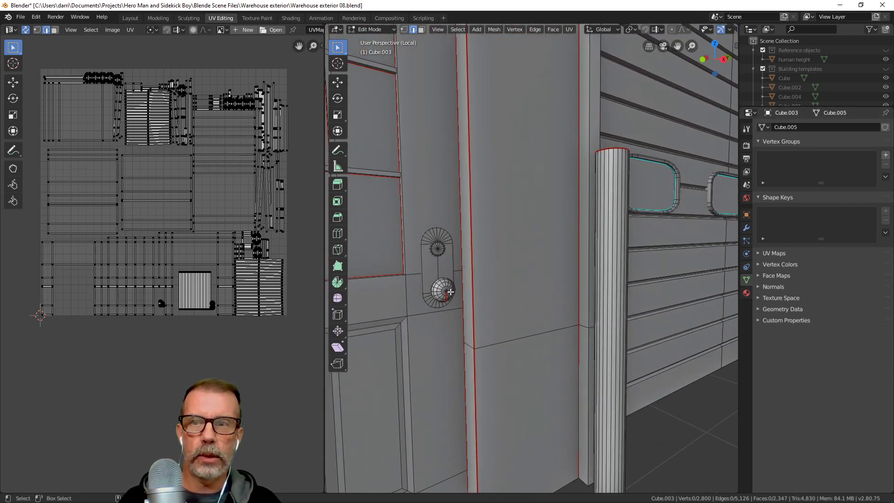
key(l)
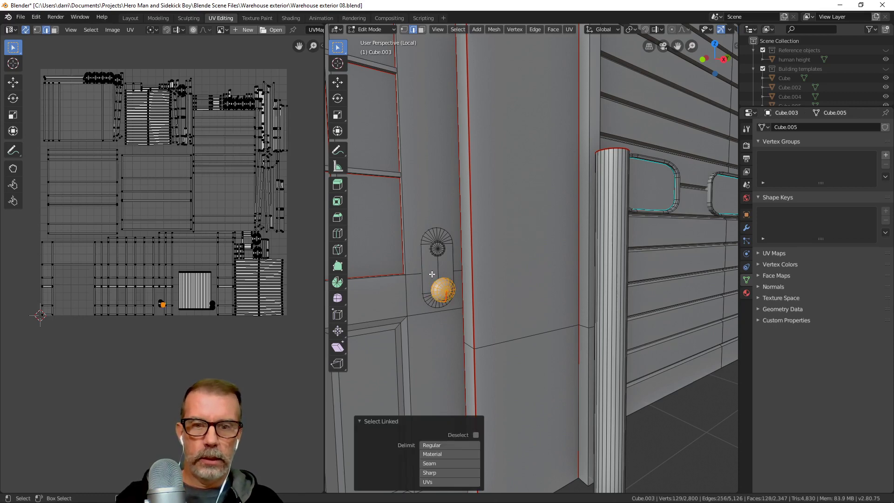
key(l)
key(l)
scroll(451, 265, down, 4)
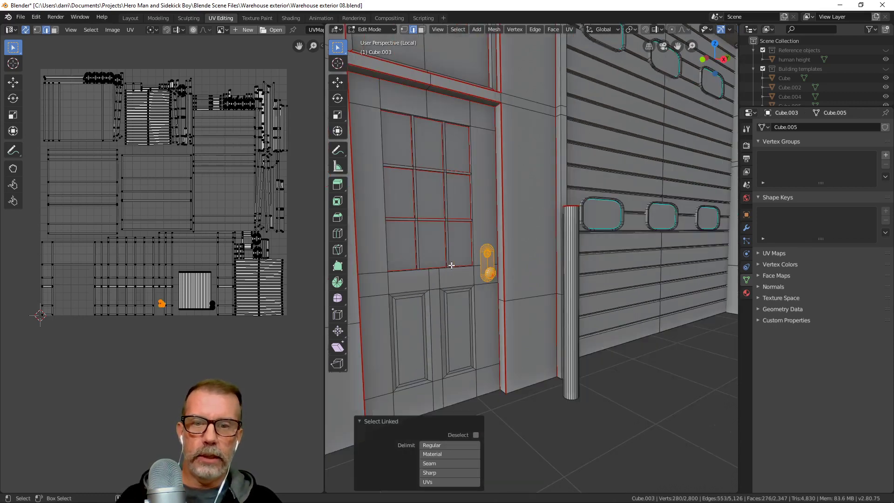
Switch to the Layout workspace and enter Edit Mode on the building mesh
click(131, 18)
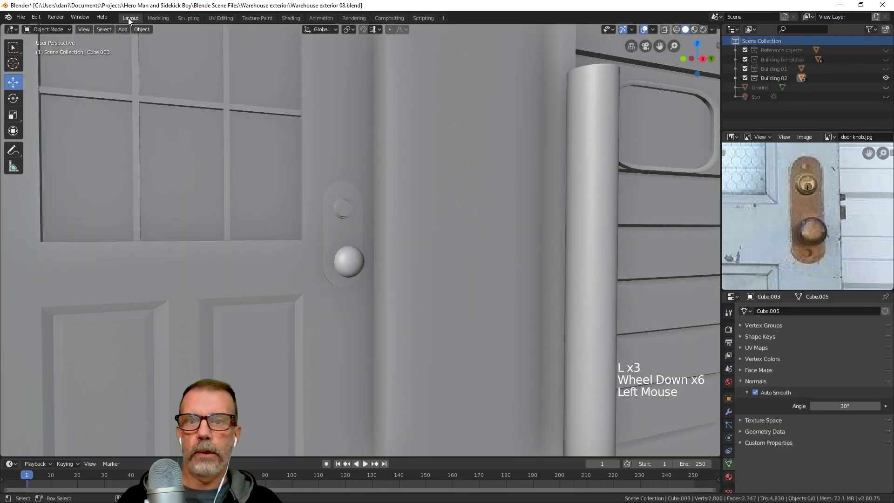
scroll(393, 228, down, 5)
scroll(393, 231, down, 2)
key(Tab)
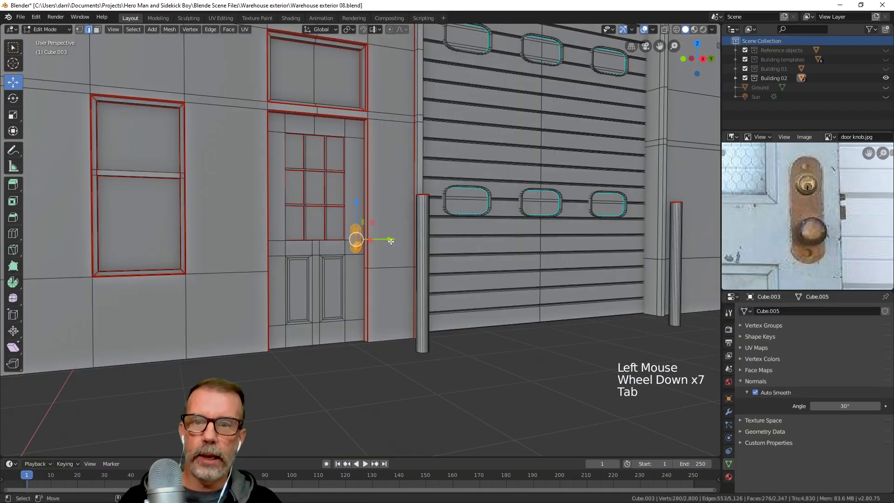
scroll(389, 242, up, 3)
scroll(389, 242, down, 5)
shift+middle_drag(389, 241, 453, 273)
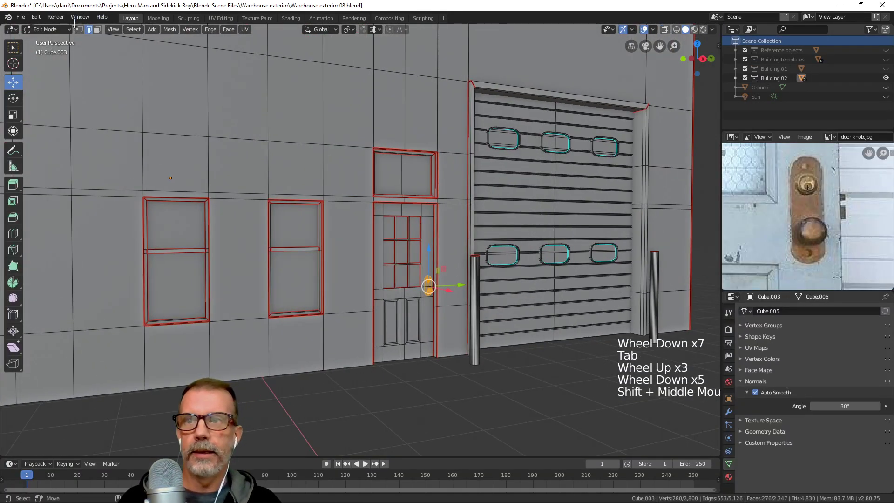
Switch the building to Vertex Paint mode and show the brush's color palette in the active tool settings
click(58, 28)
click(61, 71)
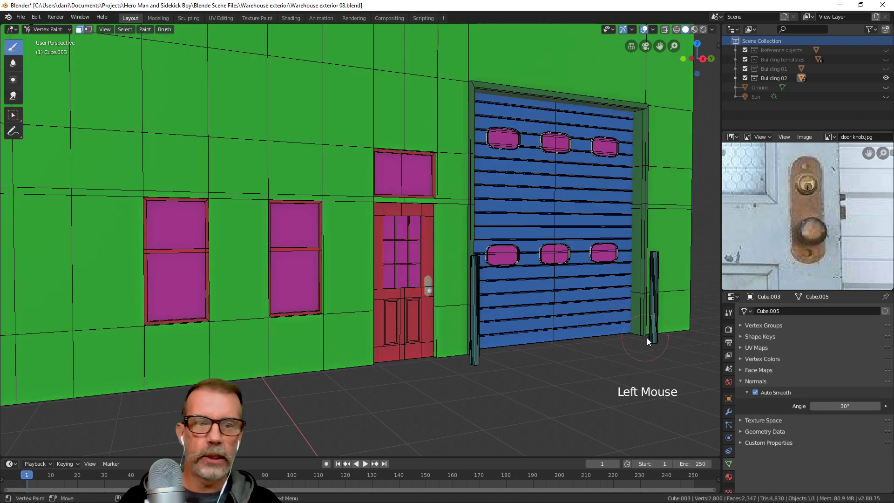
scroll(733, 318, up, 7)
click(729, 313)
scroll(789, 371, down, 9)
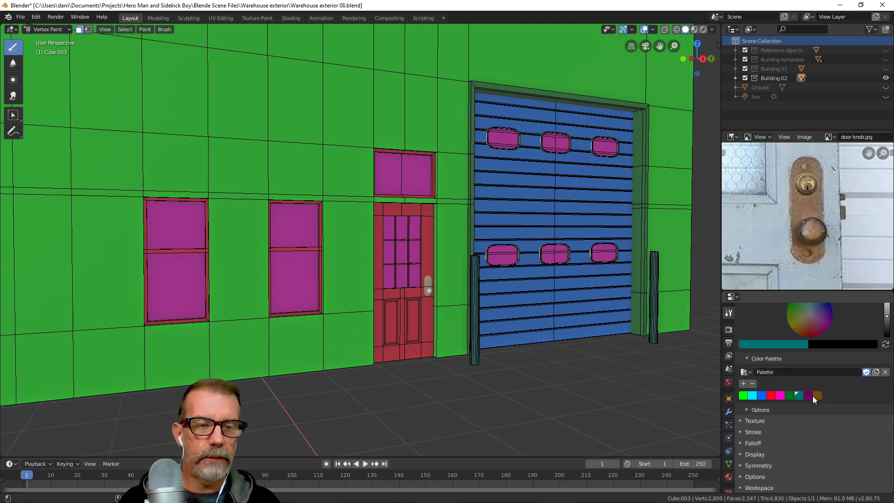
Set the brush colour to a light greyish purple, fill the selected door knob faces with it, and clear the face selection
scroll(477, 317, down, 6)
scroll(476, 275, up, 1)
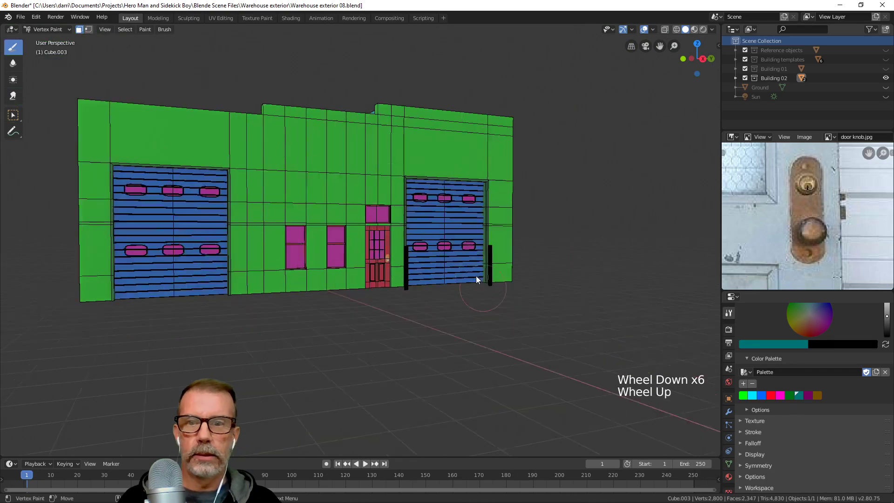
scroll(472, 276, up, 1)
middle_drag(469, 277, 454, 289)
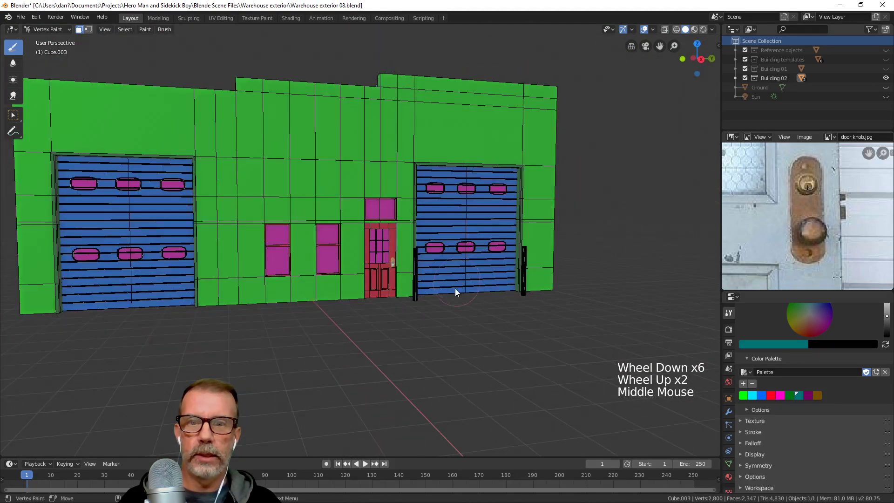
scroll(454, 289, up, 6)
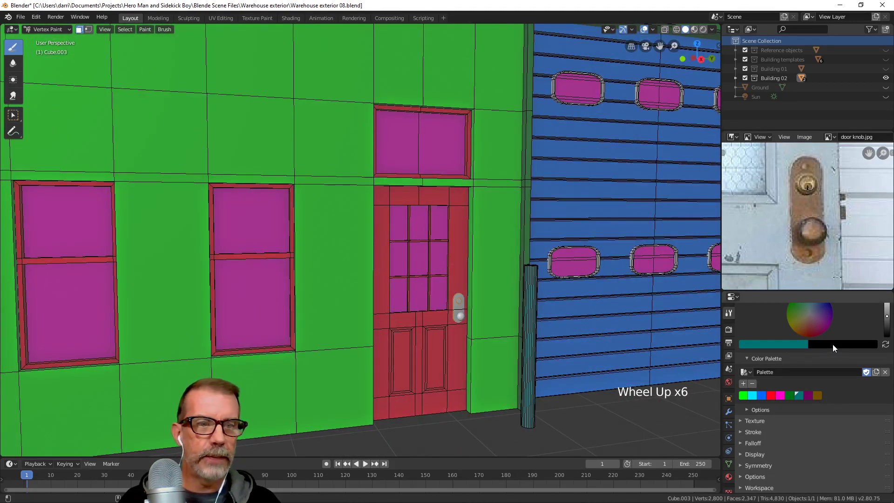
scroll(805, 321, up, 3)
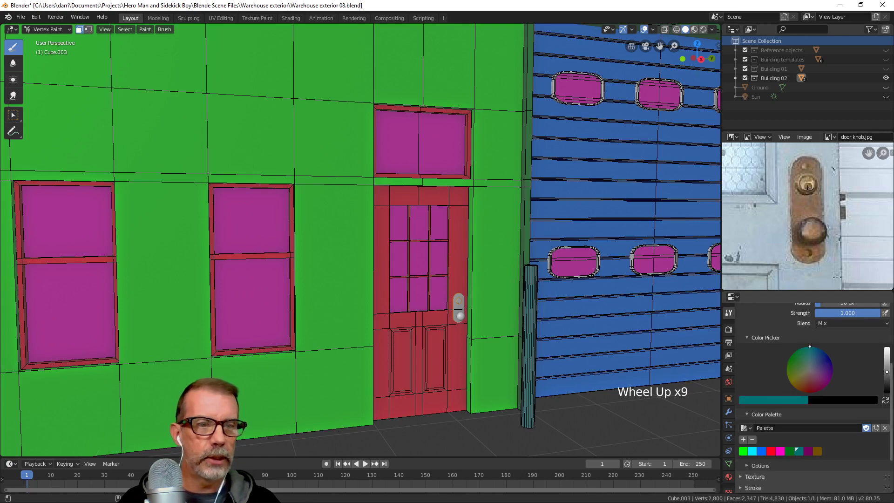
drag(886, 373, 887, 361)
click(820, 368)
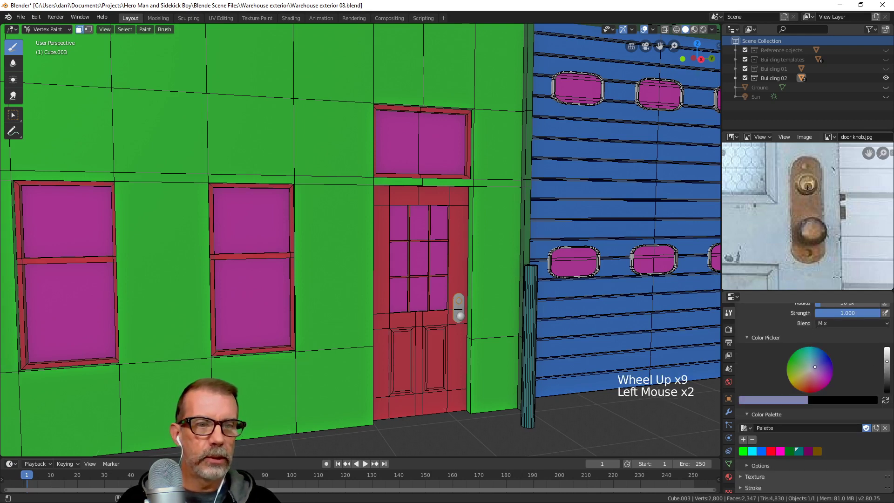
mouse_move(820, 369)
mouse_down()
mouse_move(832, 365)
mouse_move(816, 367)
mouse_up()
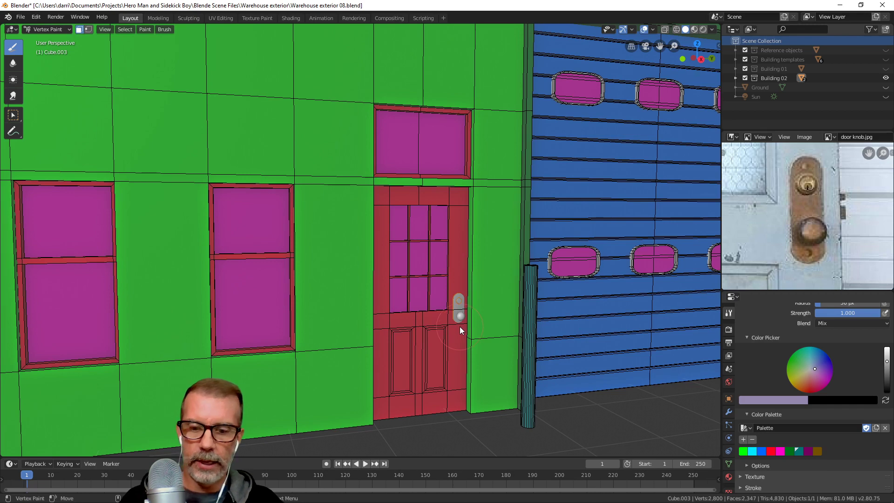
key(shift+k)
key(alt+a)
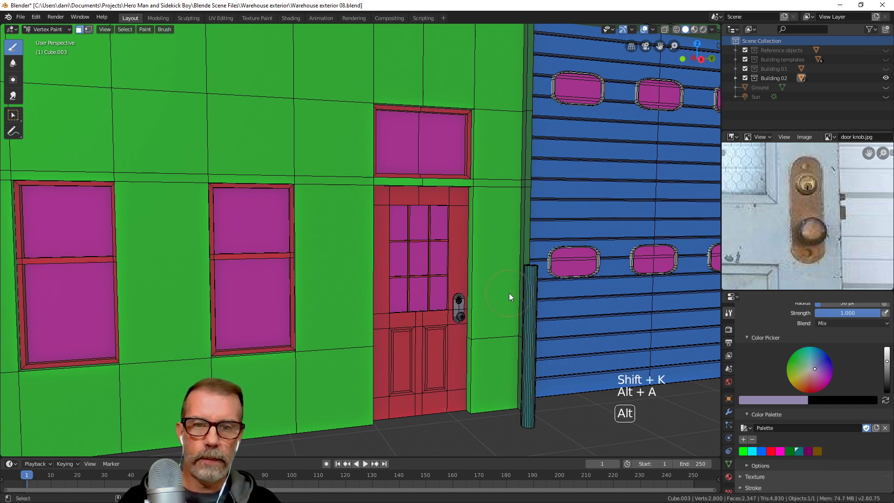
Enter Edit Mode on the building and select all linked geometry of the first upper window on the garage door beside the entrance
shift+middle_drag(588, 277, 474, 281)
scroll(422, 287, up, 2)
scroll(466, 266, up, 3)
scroll(491, 269, up, 6)
scroll(491, 265, down, 5)
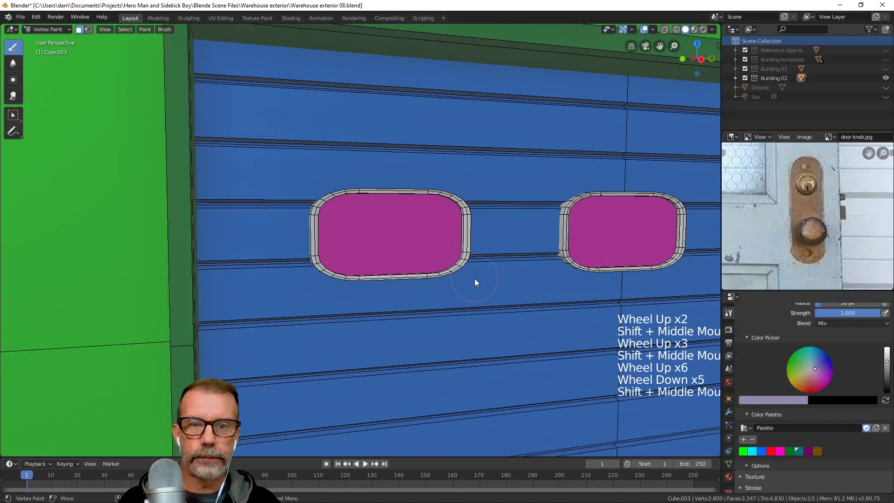
key(Tab)
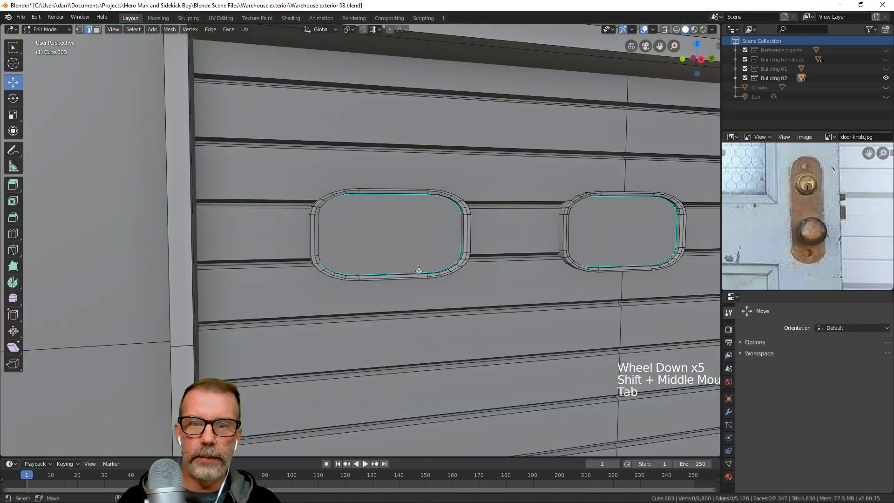
key(l)
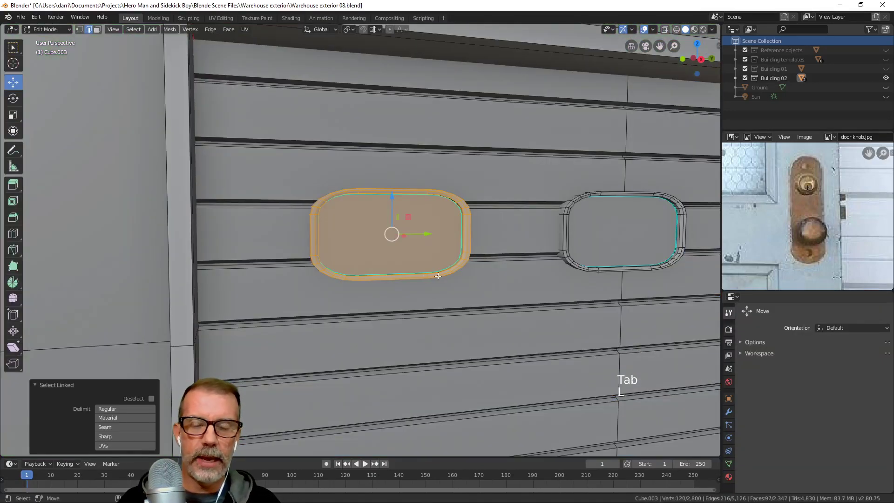
In face select mode, add the linked geometry of the other five windows on this garage door to the selection
scroll(579, 262, down, 3)
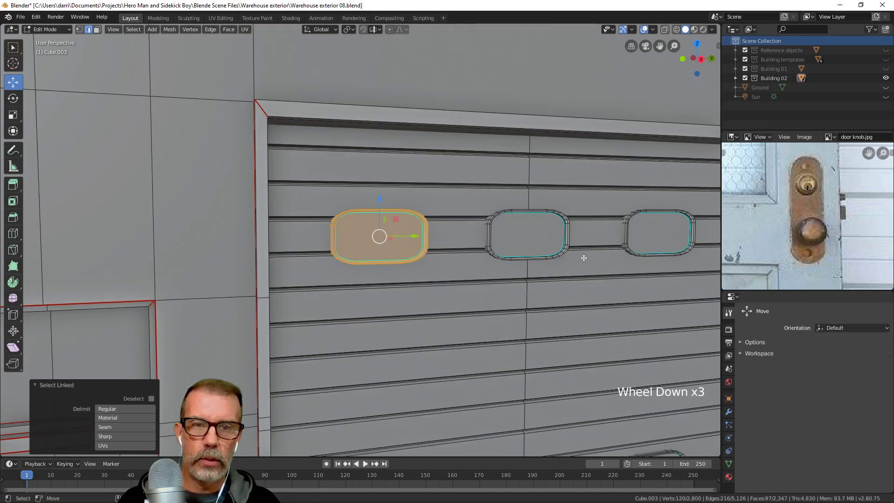
shift+middle_drag(582, 257, 523, 239)
scroll(523, 235, down, 3)
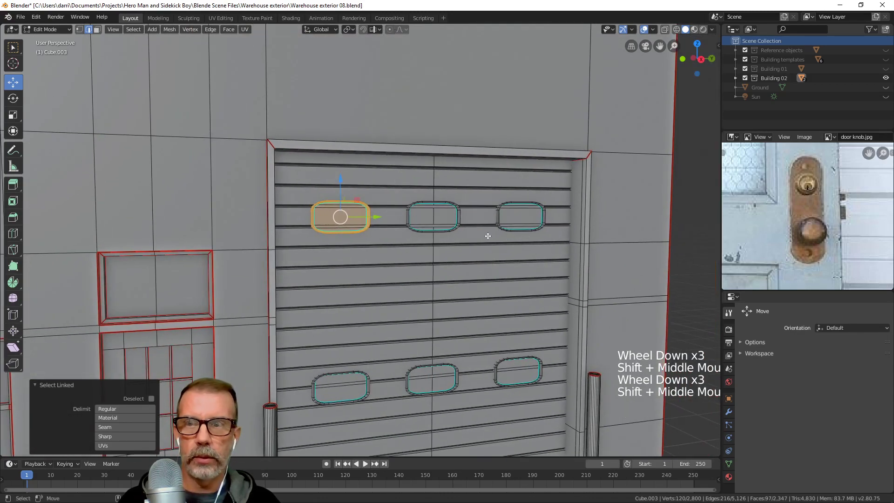
key(3)
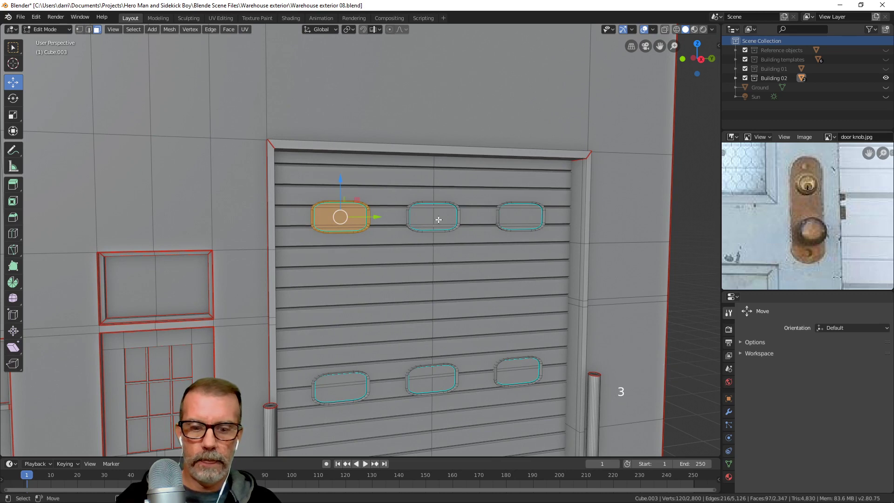
key(l)
key(l)
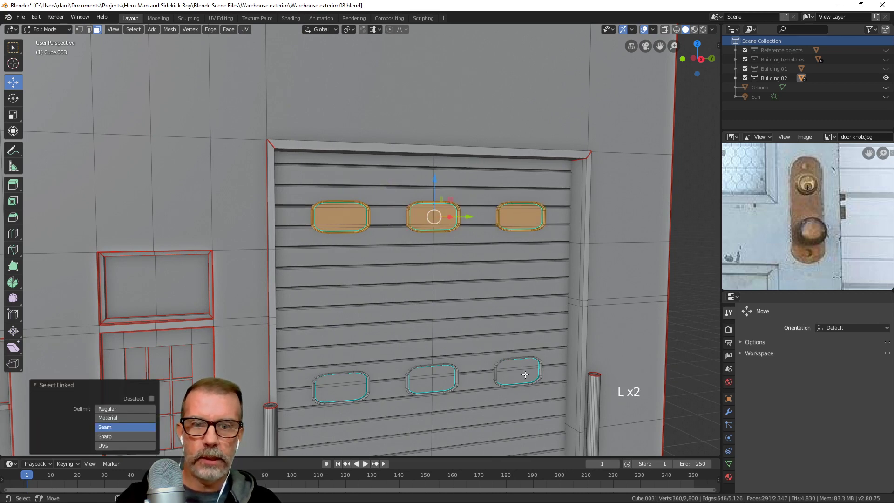
key(l)
key(l)
key(l)
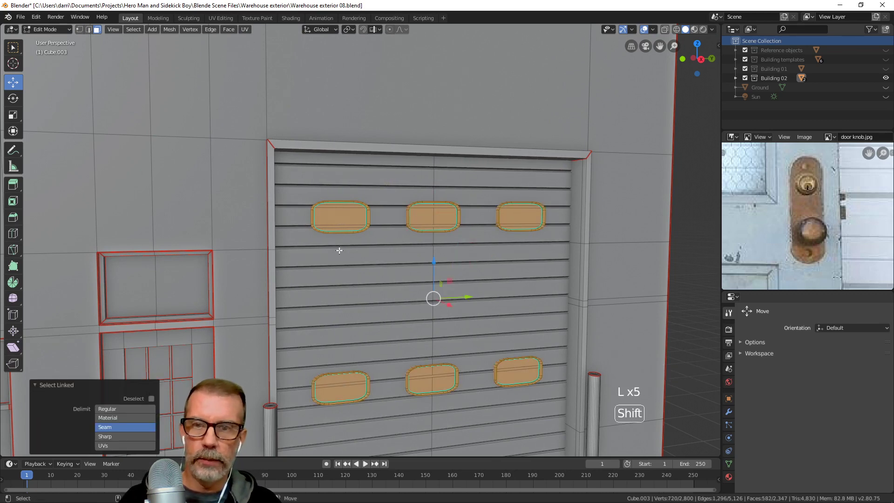
Deselect the glass pane faces of all six garage door windows, keeping only their frames selected
shift+click(337, 215)
shift+click(432, 217)
shift+click(515, 215)
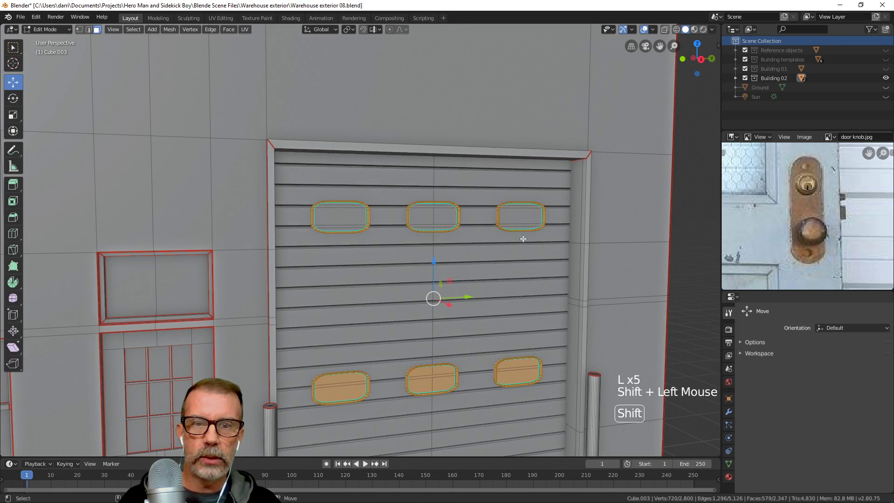
shift+click(516, 367)
shift+click(438, 382)
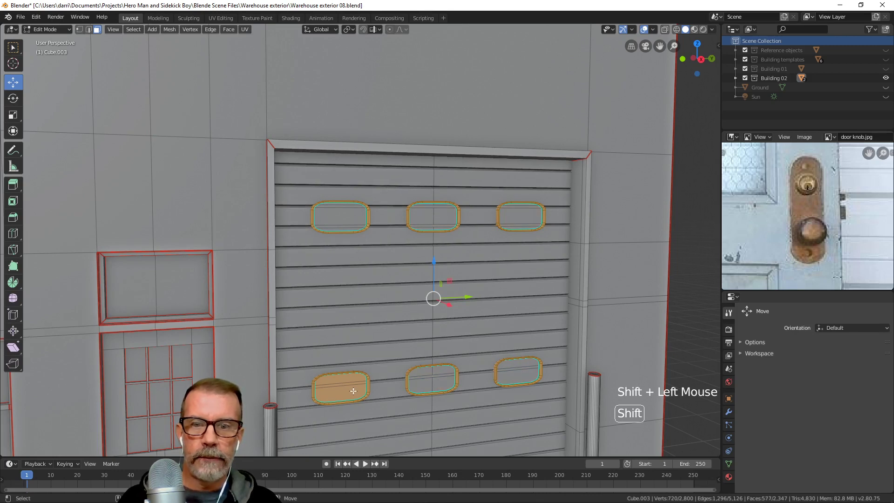
shift+click(357, 390)
scroll(525, 328, down, 4)
middle_drag(525, 328, 477, 333)
scroll(477, 334, up, 2)
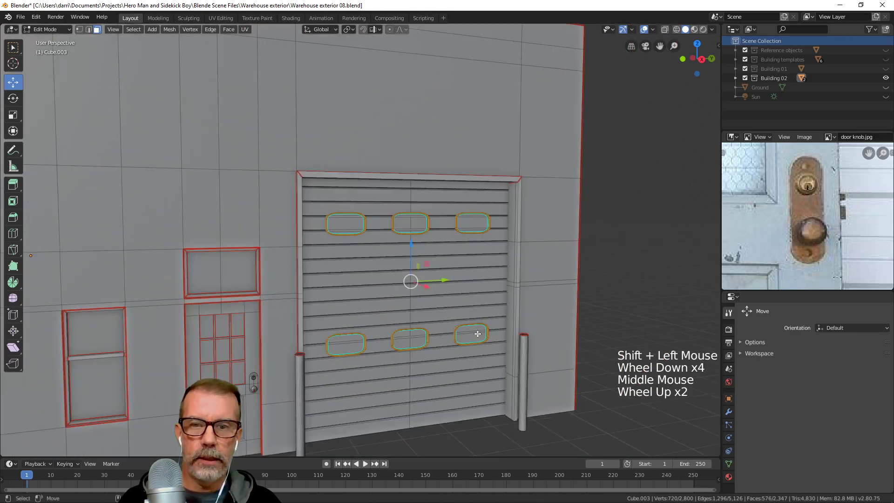
Return to Vertex Paint mode, save the current greyish purple to the palette, and set and save a light greyish green brush colour
key(Tab)
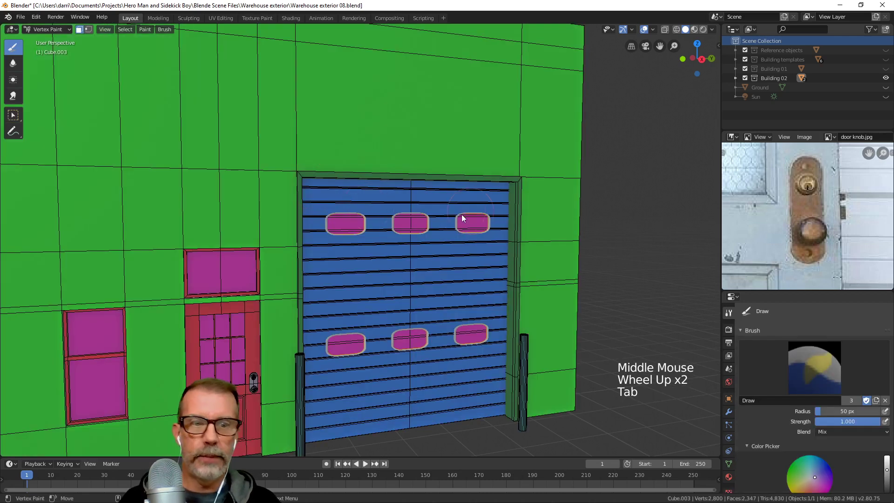
scroll(781, 419, down, 6)
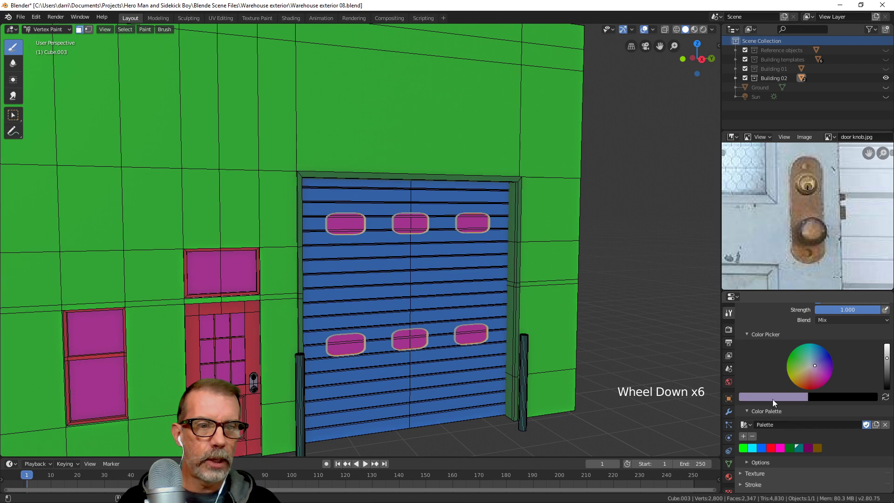
click(743, 436)
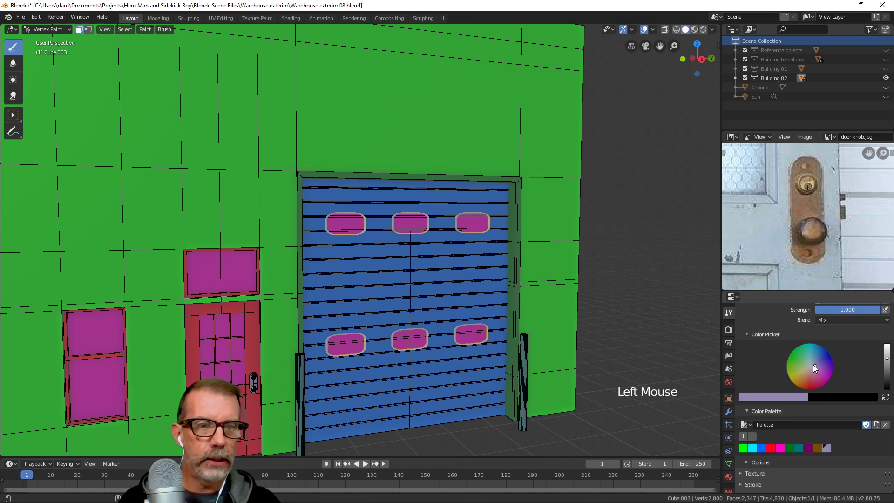
drag(812, 365, 805, 364)
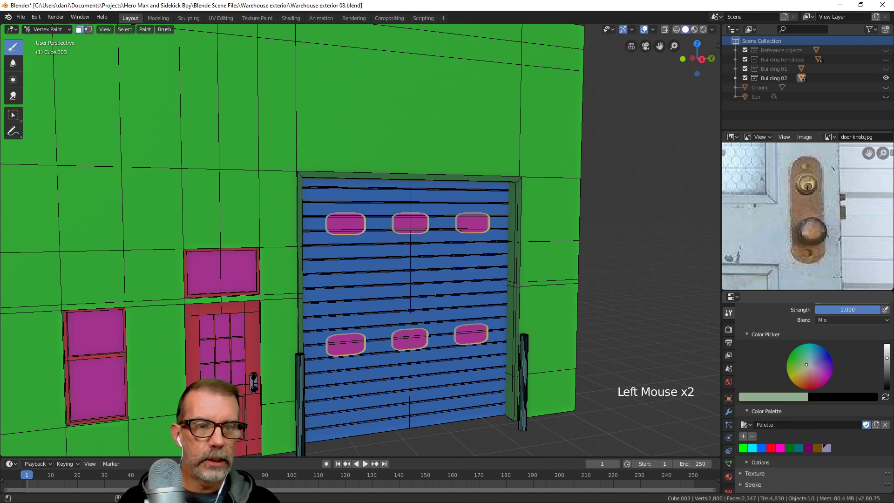
click(743, 437)
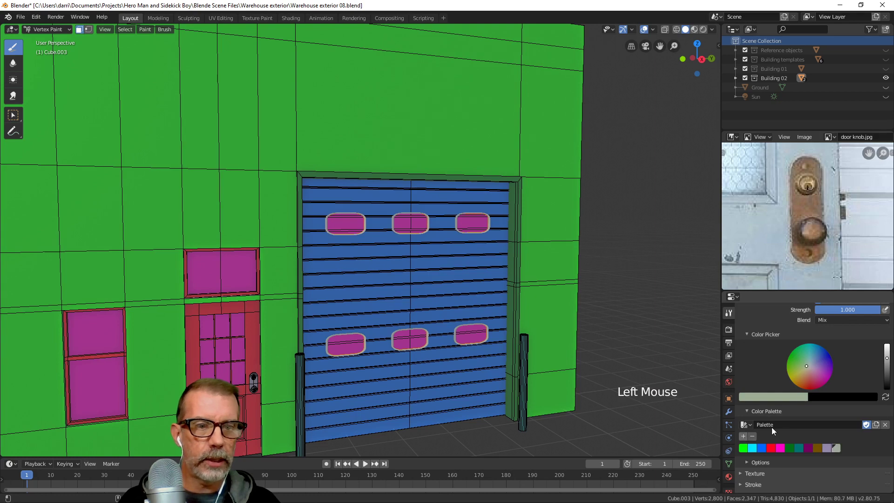
Fill the selected garage door window frames with the light greyish green and clear the face selection
key(shift+k)
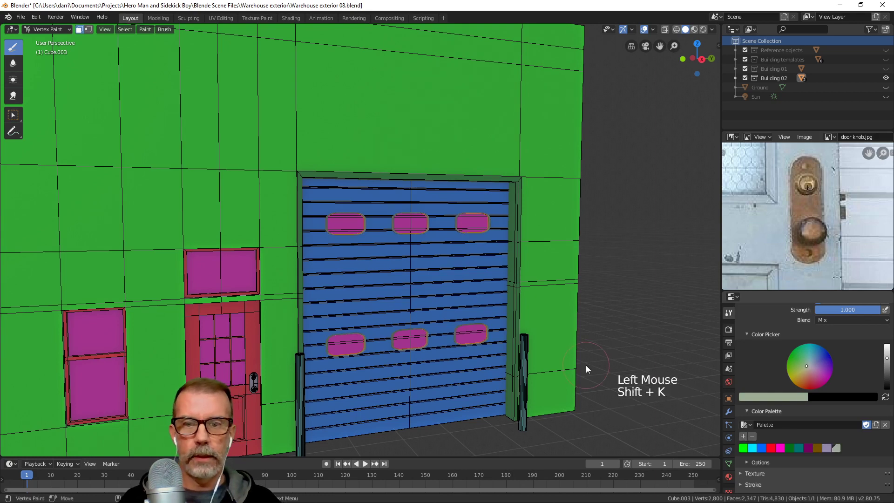
scroll(272, 311, down, 3)
shift+middle_drag(272, 312, 489, 303)
scroll(339, 283, up, 4)
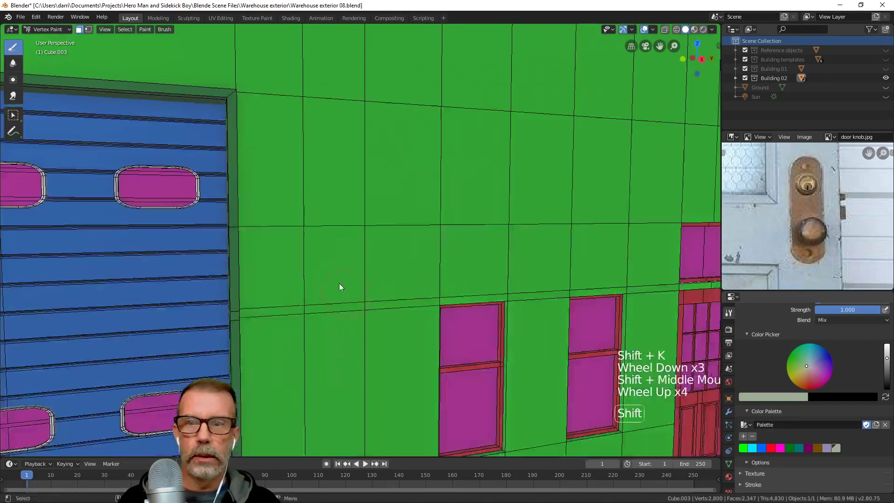
shift+middle_drag(339, 282, 499, 291)
scroll(488, 288, down, 2)
scroll(488, 288, up, 1)
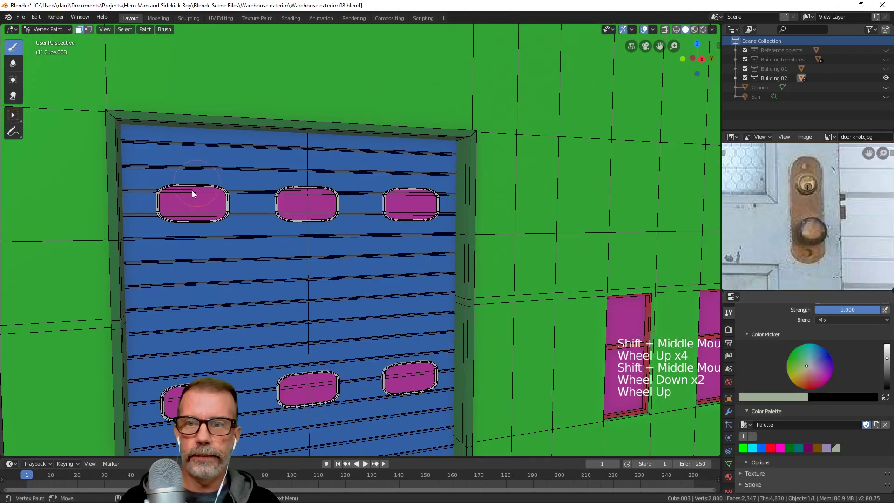
key(alt+a)
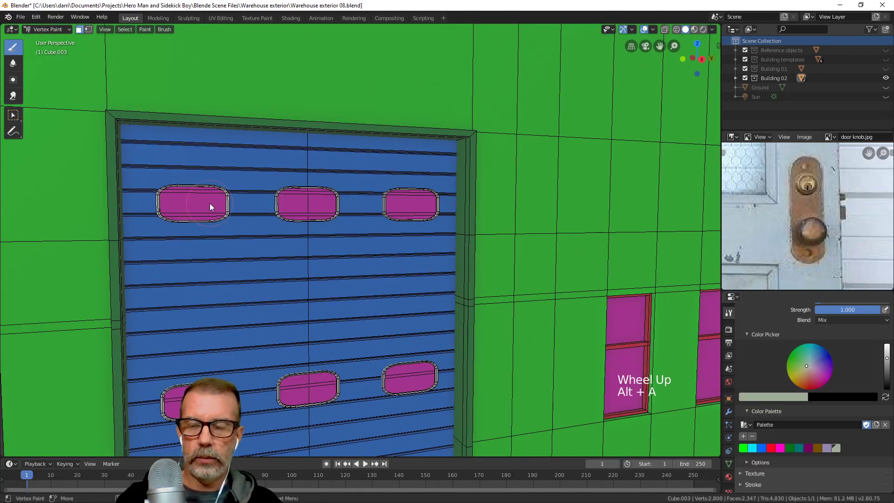
Enter Edit Mode and select the linked geometry of all six windows on the second garage door
key(Tab)
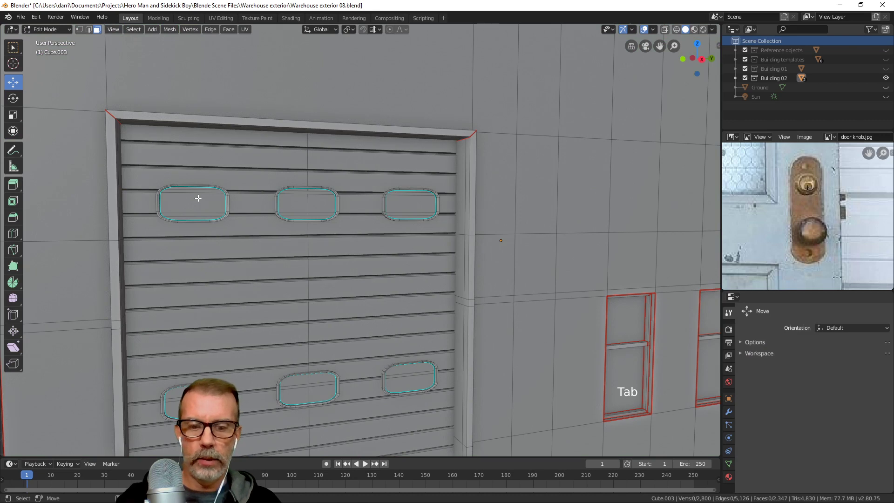
key(l)
key(l)
key(l)
key(l)
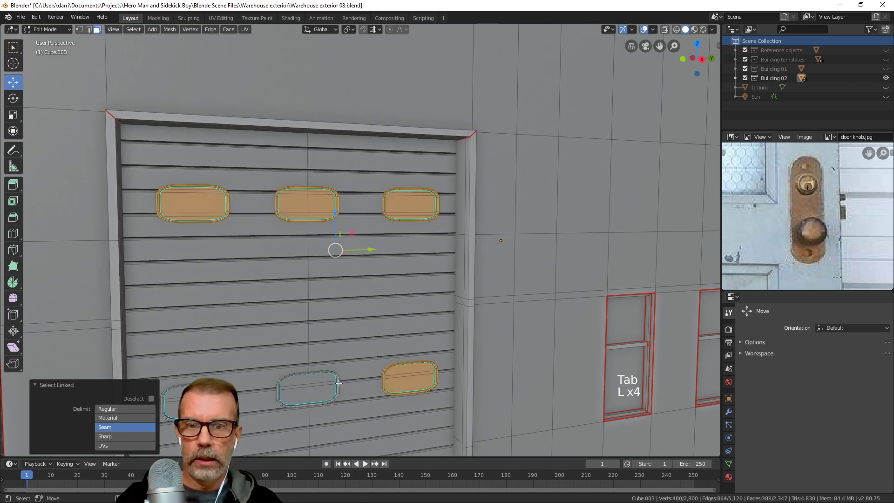
key(l)
key(l)
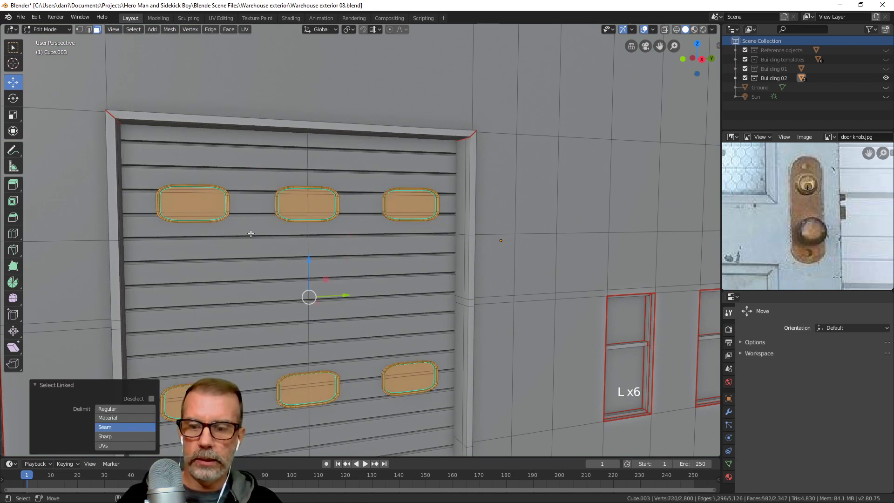
Deselect the glass pane faces of the second garage door's windows and return to Vertex Paint mode with its color palette in view
shift+click(188, 205)
shift+click(297, 205)
shift+click(426, 213)
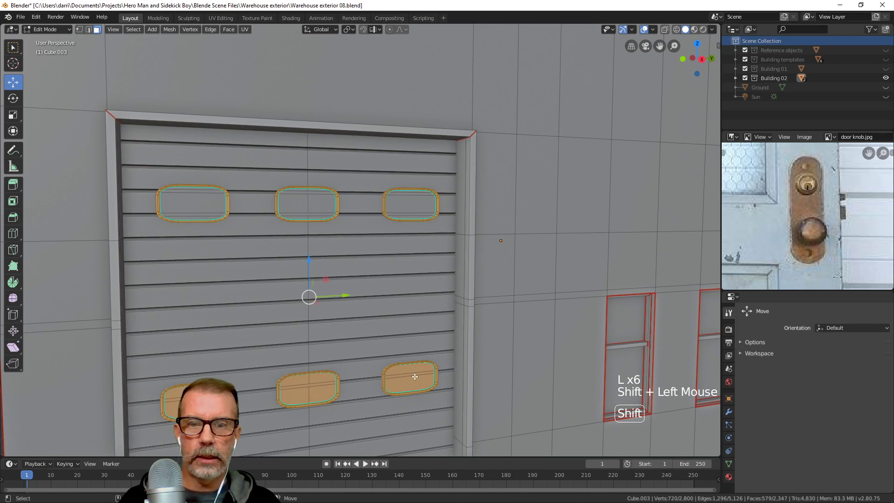
shift+click(415, 376)
shift+click(314, 386)
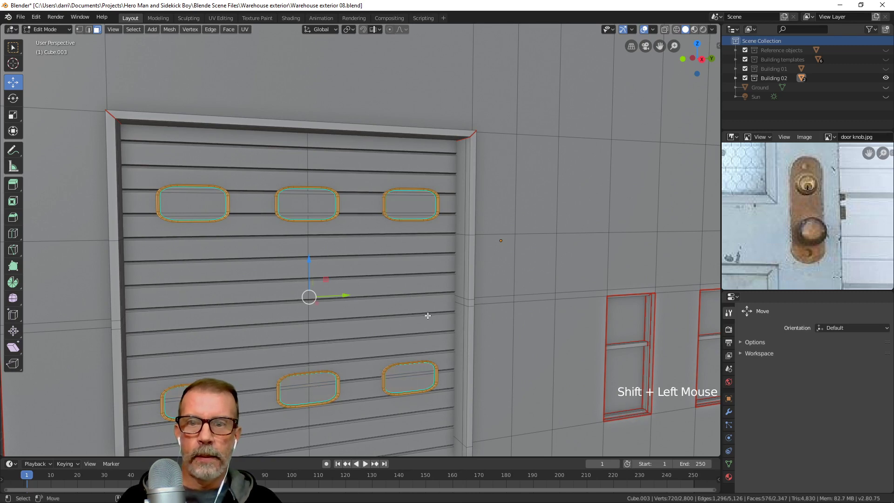
key(Tab)
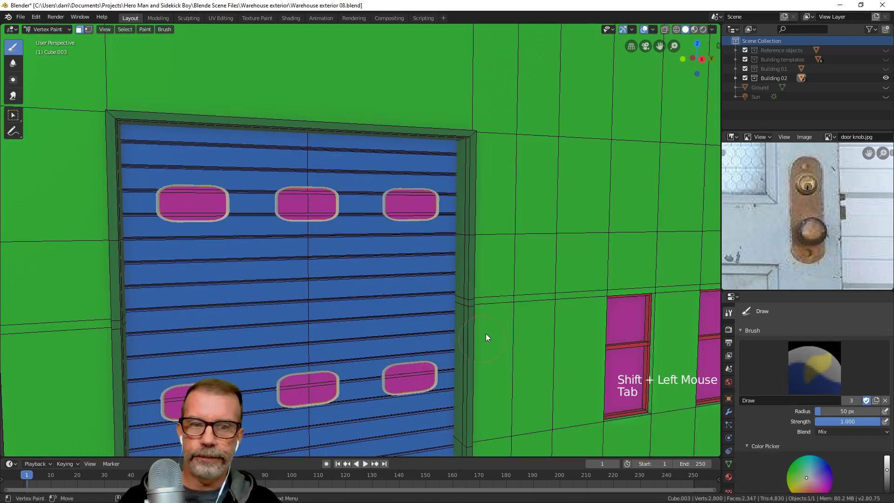
scroll(836, 385, down, 6)
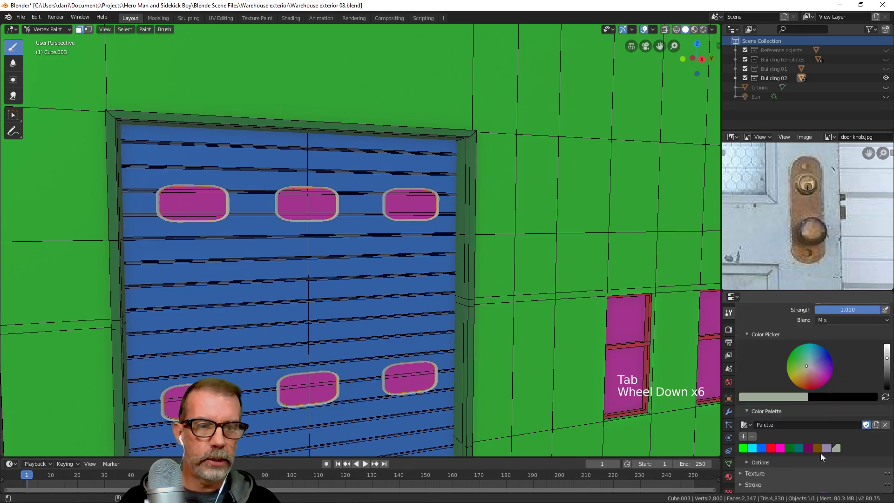
Try to fill the second garage door's window frames with the greyish green, clear the face selection, and check the frames up close
key(shift+k)
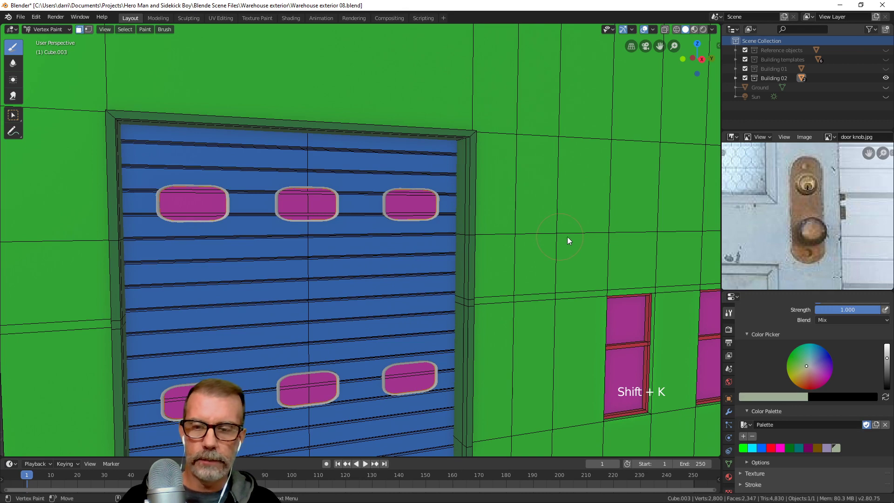
key(alt+a)
scroll(577, 238, down, 4)
shift+middle_drag(577, 238, 526, 240)
scroll(521, 238, up, 7)
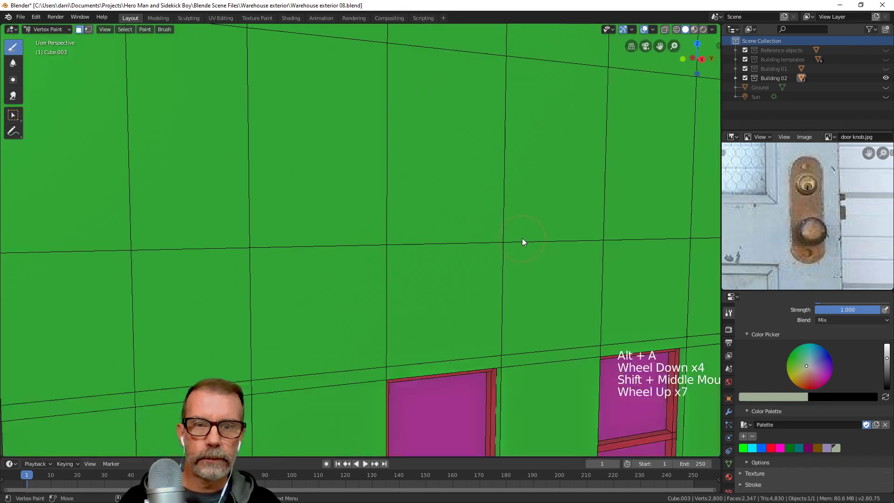
scroll(521, 238, down, 2)
shift+middle_drag(429, 242, 548, 241)
scroll(549, 241, up, 6)
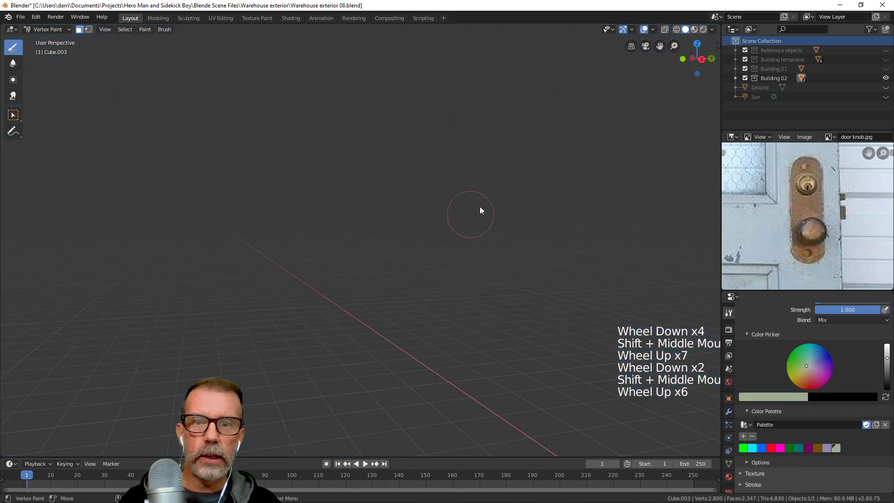
scroll(481, 211, down, 4)
shift+middle_drag(493, 216, 483, 238)
scroll(463, 246, up, 2)
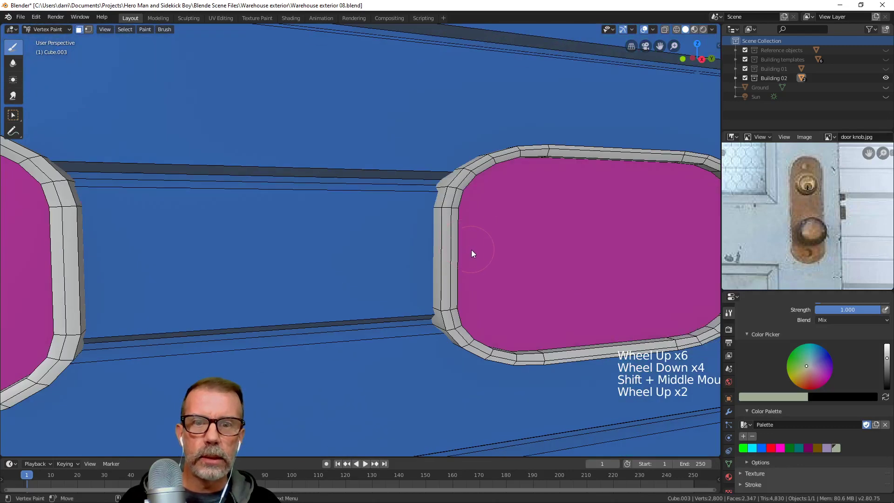
scroll(472, 253, up, 1)
scroll(470, 256, down, 1)
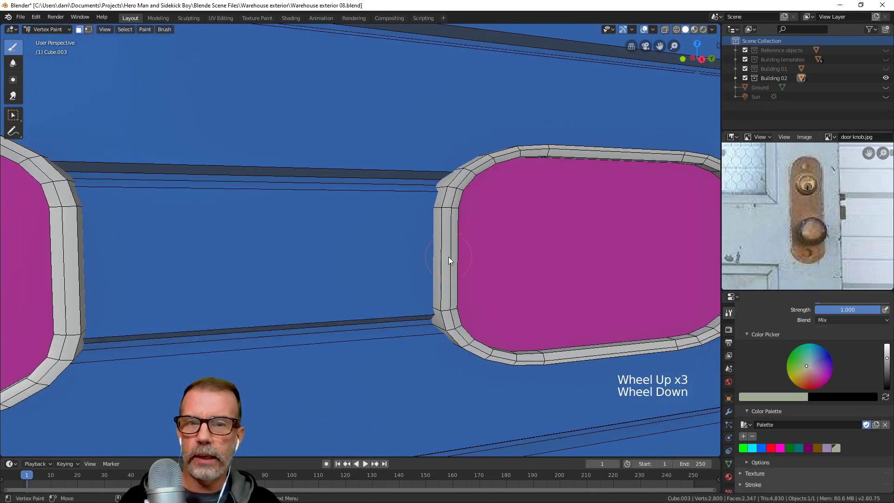
Undo the last deselection and fill the second garage door's window frames with the light greyish green
key(ctrl)
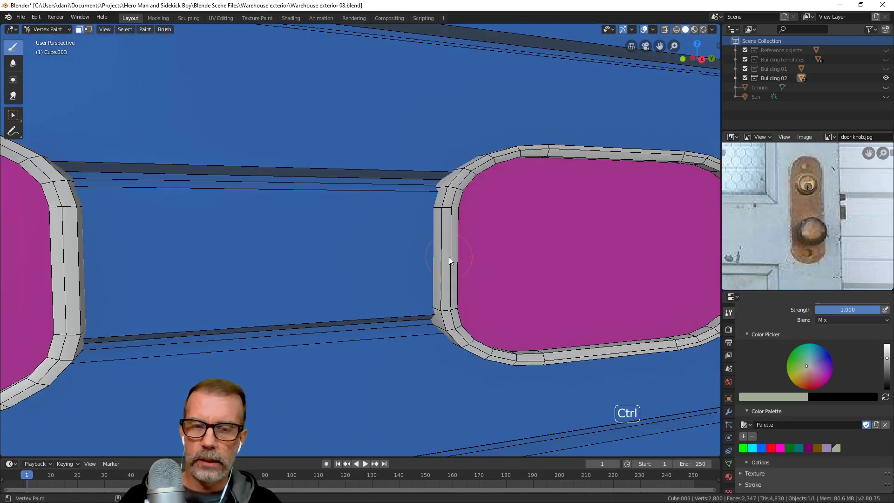
key(ctrl+z)
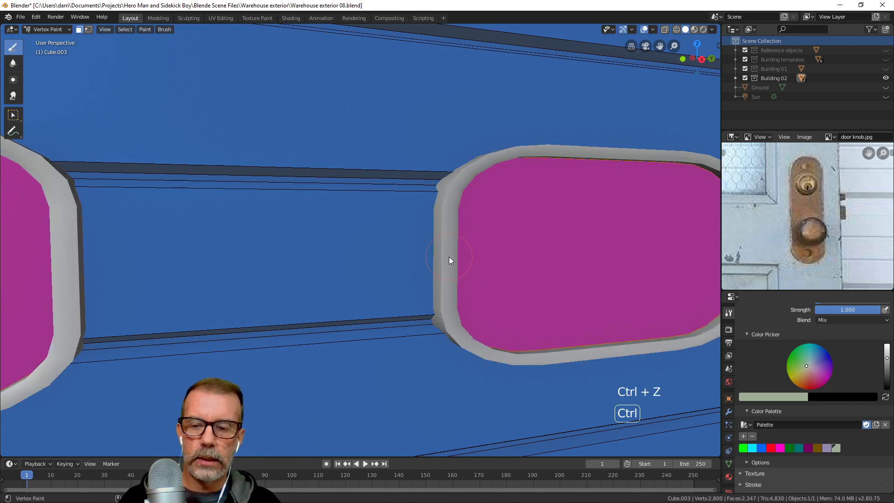
key(shift+k)
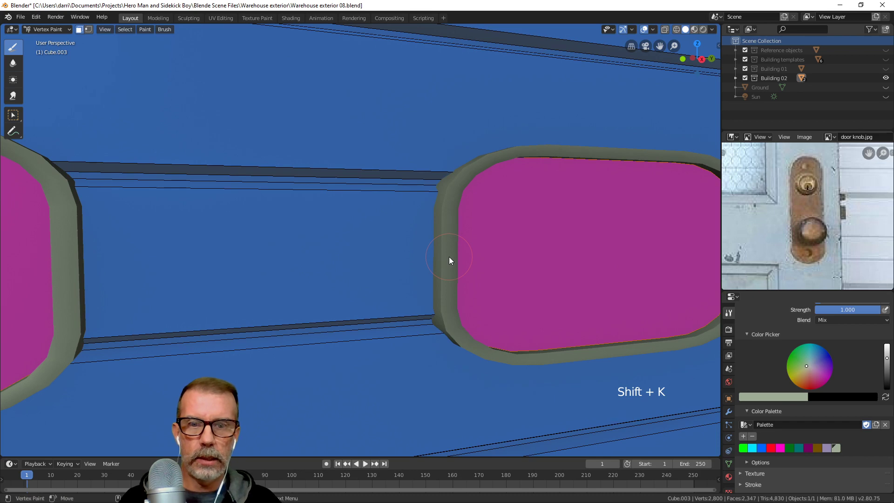
Clear the face selection on the garage door's window frames and check their painted color up close
scroll(448, 256, down, 7)
key(shift)
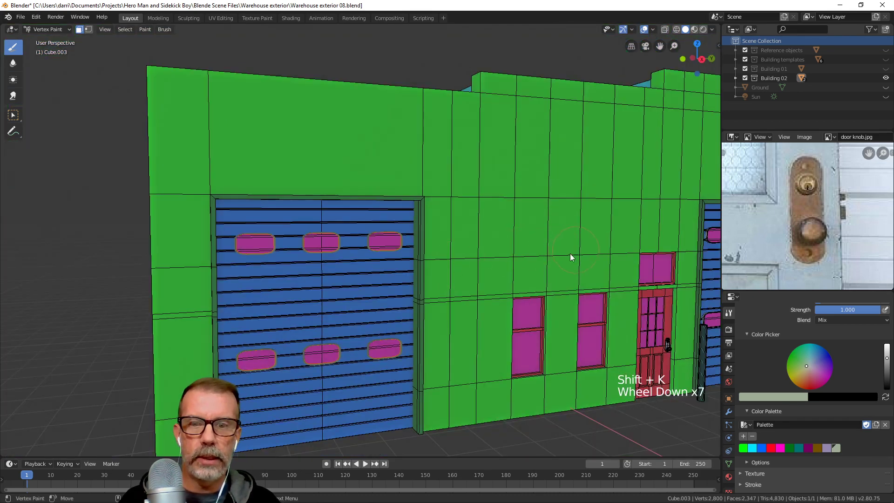
scroll(422, 281, up, 5)
scroll(434, 274, up, 2)
scroll(434, 273, up, 1)
scroll(435, 274, down, 3)
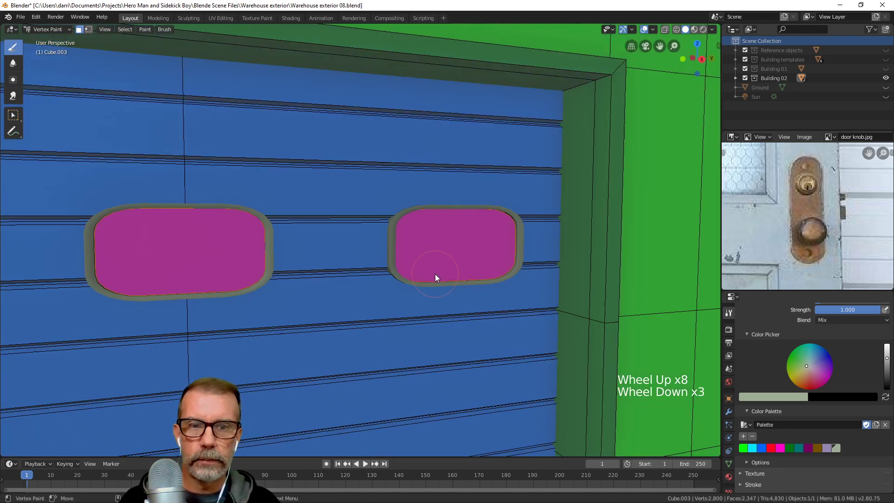
key(alt+a)
scroll(418, 279, up, 3)
scroll(438, 270, down, 7)
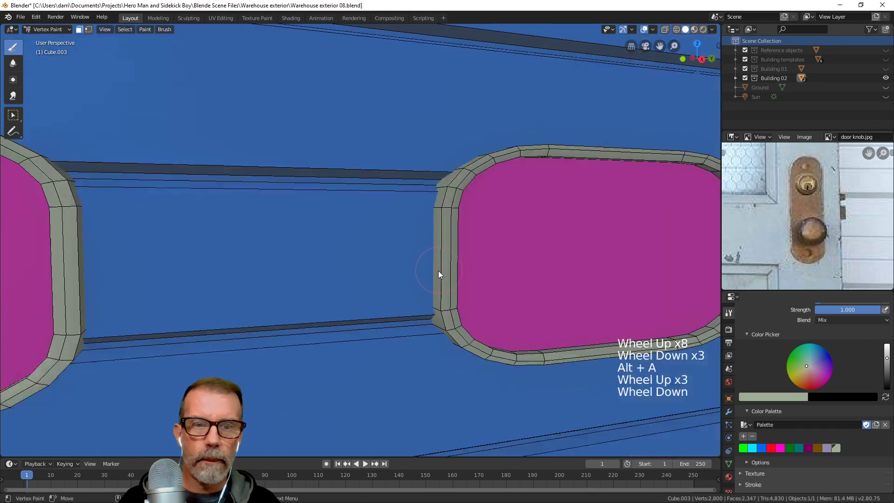
Examine the vertex colors on the other garage door's window frames and across the whole building front
shift+middle_drag(495, 266, 278, 285)
scroll(512, 272, up, 5)
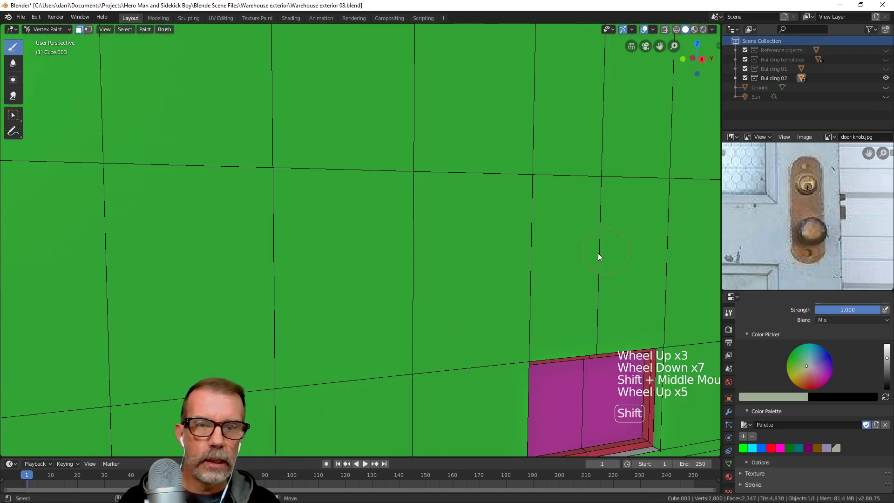
shift+middle_drag(597, 253, 264, 306)
scroll(431, 237, down, 7)
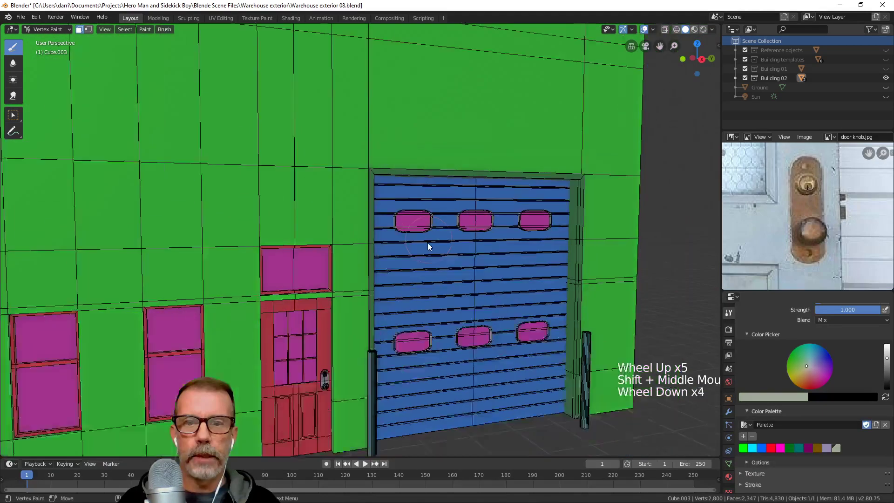
shift+middle_drag(427, 242, 457, 238)
scroll(428, 243, down, 2)
shift+middle_drag(398, 251, 462, 258)
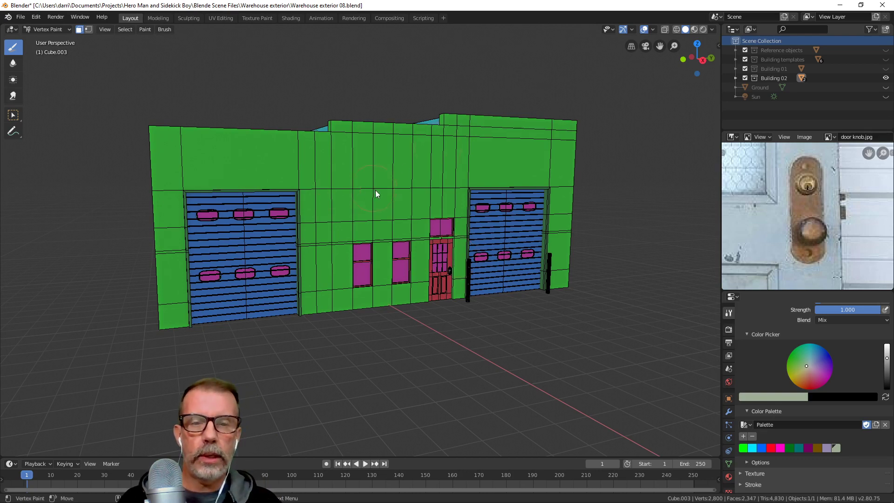
middle_drag(376, 194, 379, 203)
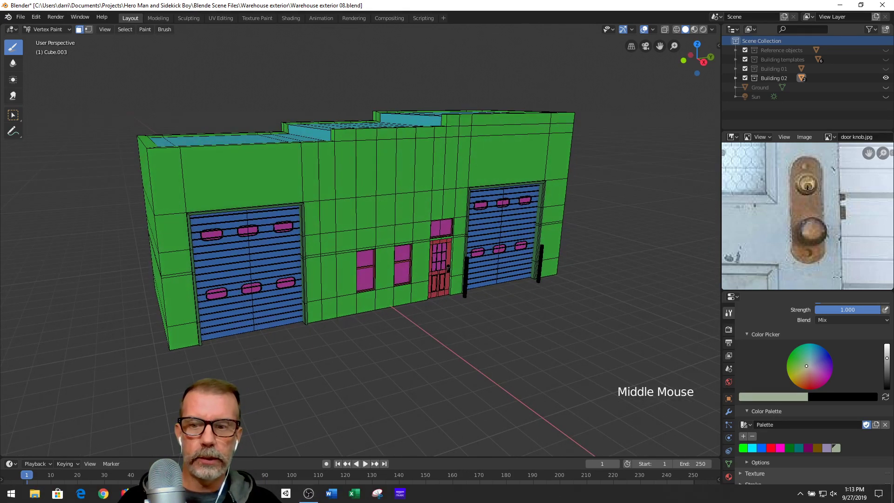
Switch to Substance Painter, dismiss the welcome window, and open the recent project Warehouse Building 02 ext.spp
click(262, 493)
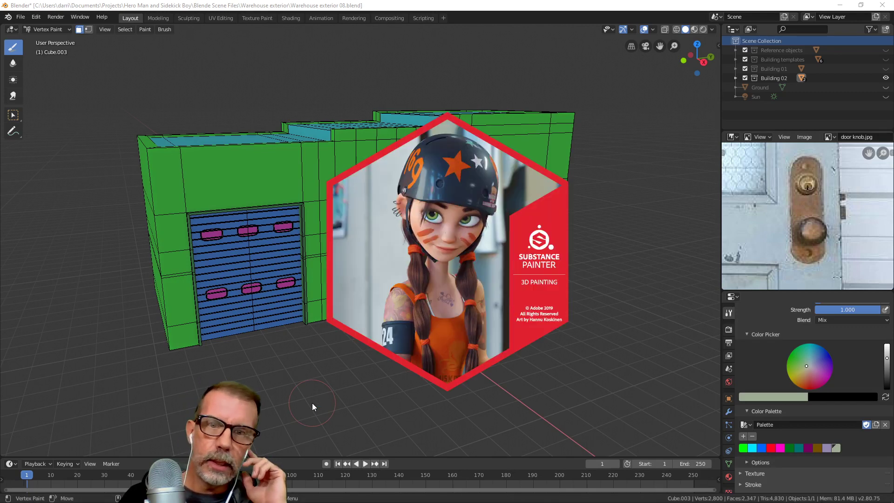
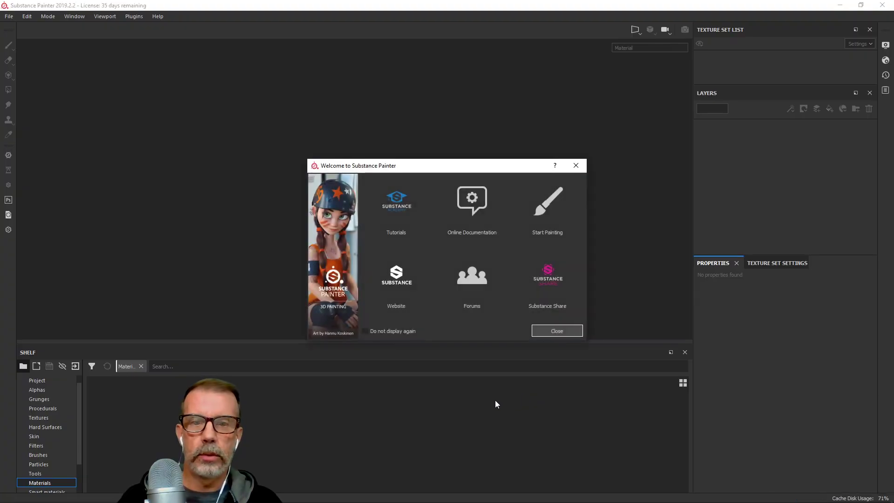
click(555, 329)
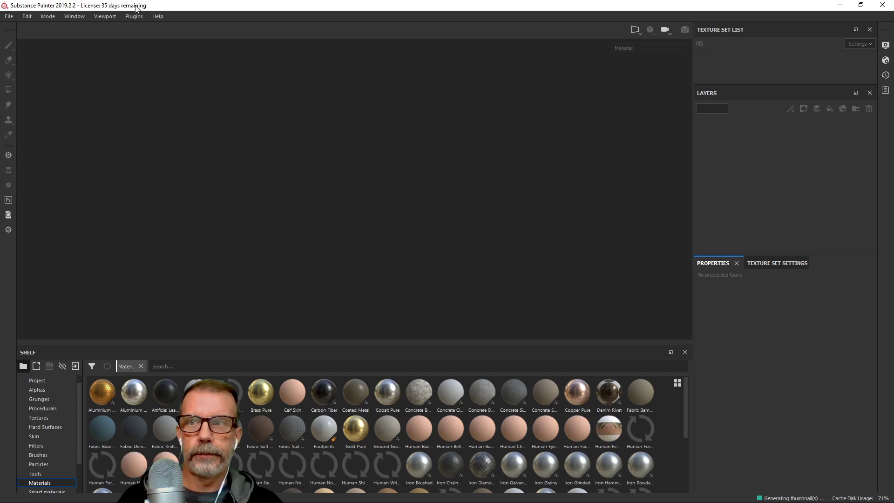
click(8, 17)
mouse_move(19, 47)
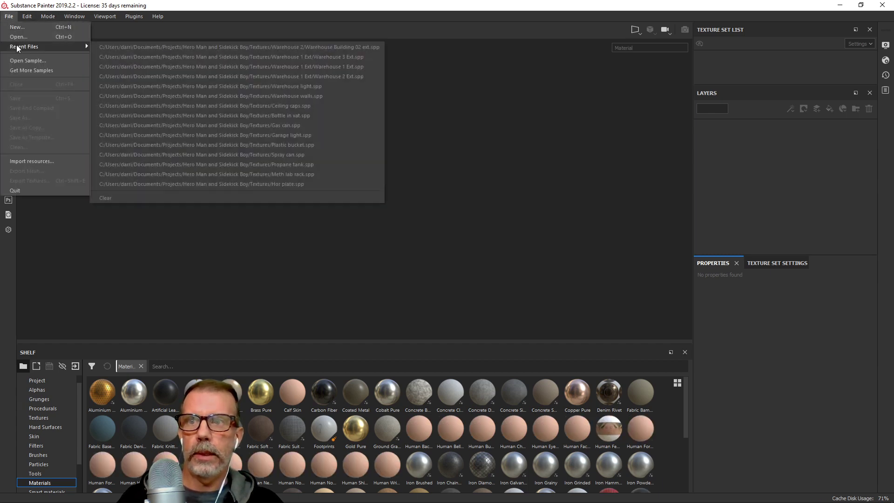
click(309, 47)
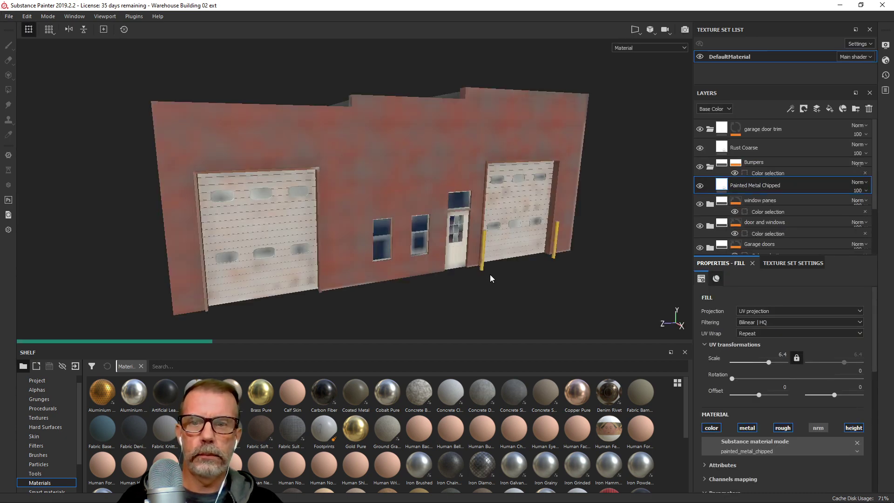
Examine the existing textures on the building's brick front, garage doors, entry door and bumpers
scroll(523, 271, up, 2)
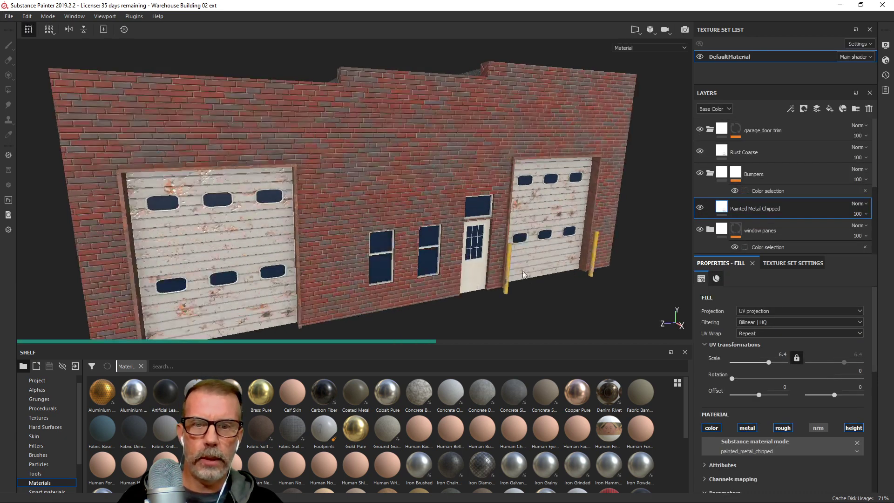
alt+drag(549, 269, 530, 264)
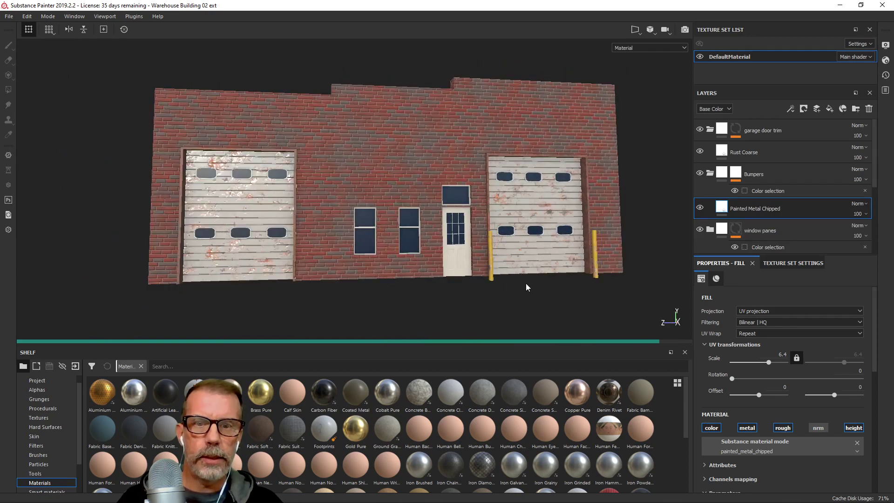
scroll(514, 280, up, 6)
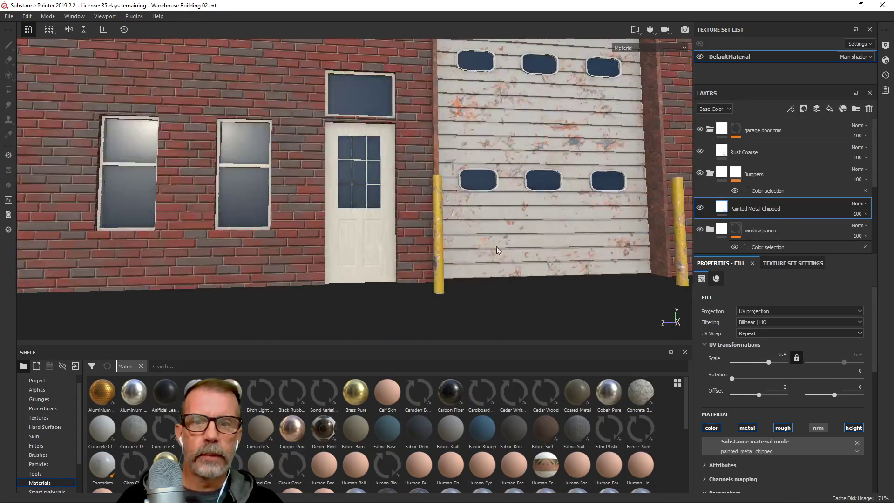
scroll(384, 219, down, 3)
alt+drag(384, 219, 420, 252)
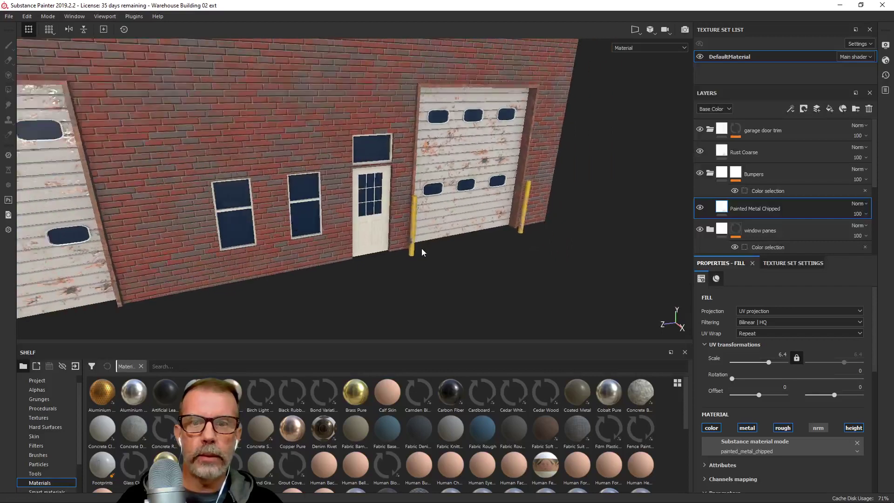
scroll(422, 252, down, 1)
alt+middle_drag(422, 251, 504, 280)
scroll(489, 281, down, 2)
alt+drag(488, 279, 478, 265)
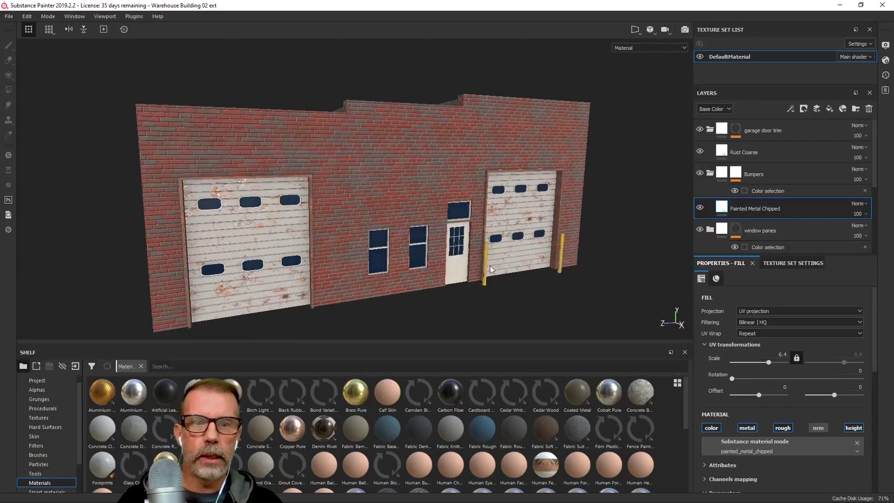
Collapse the garage door trim and Bumpers layer folders and look through the whole layer stack
click(710, 130)
click(709, 151)
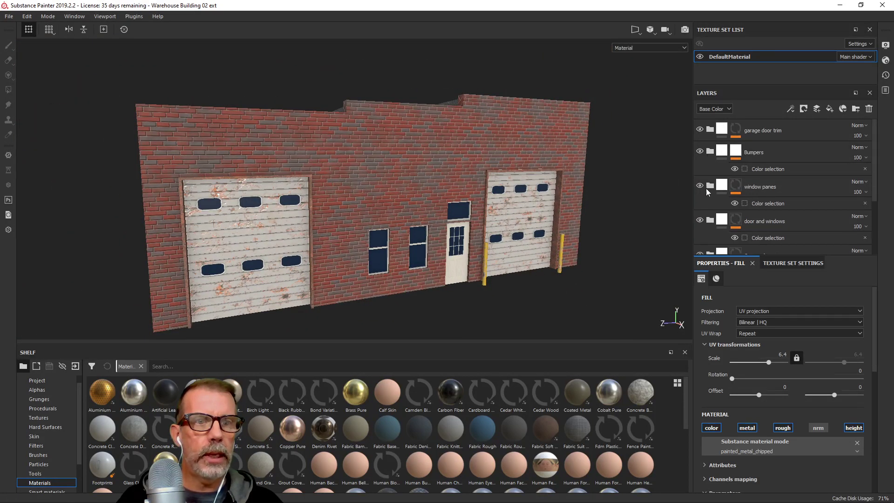
scroll(710, 220, down, 3)
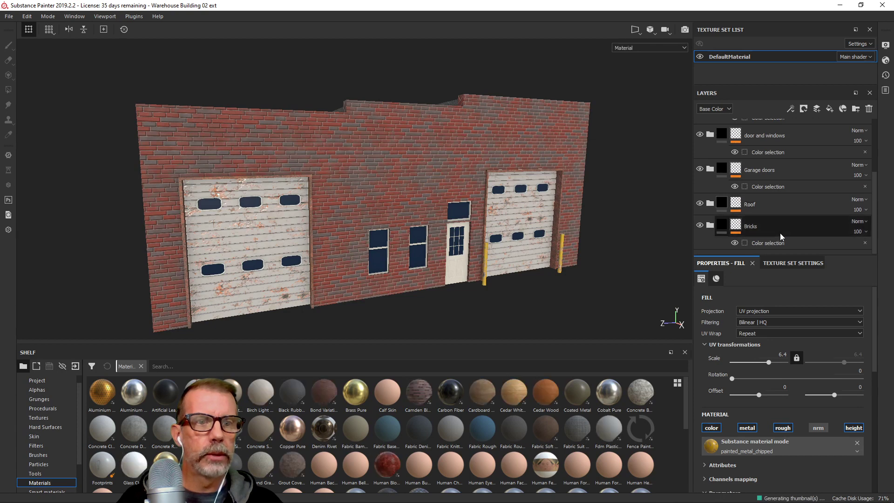
scroll(797, 202, up, 1)
scroll(787, 140, up, 2)
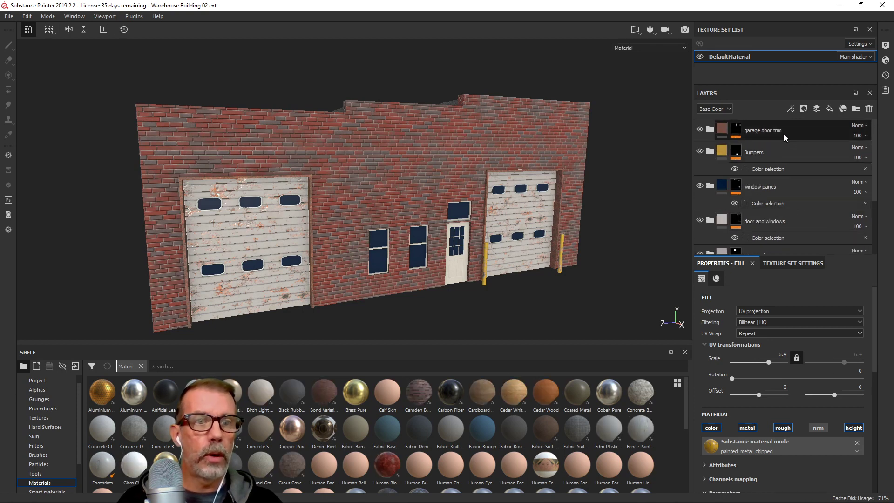
Add a new folder above the garage door trim folder and name it zz_Warehouse 02
click(784, 133)
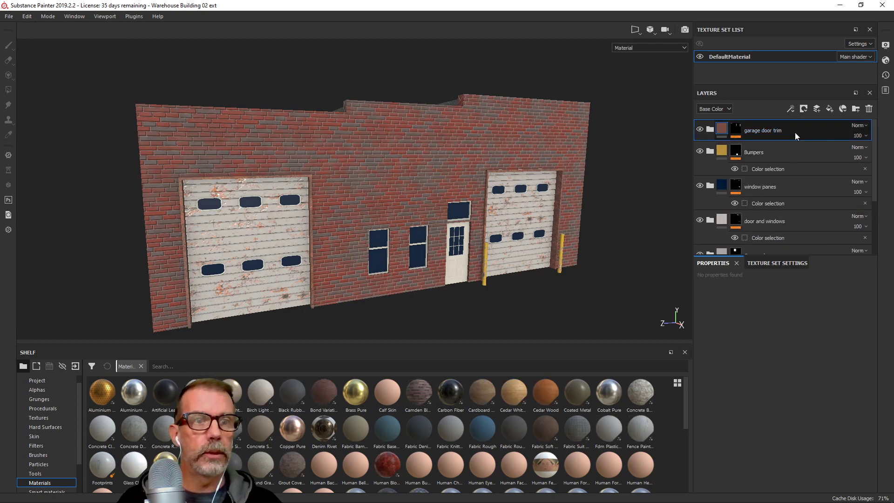
click(854, 109)
double_click(734, 130)
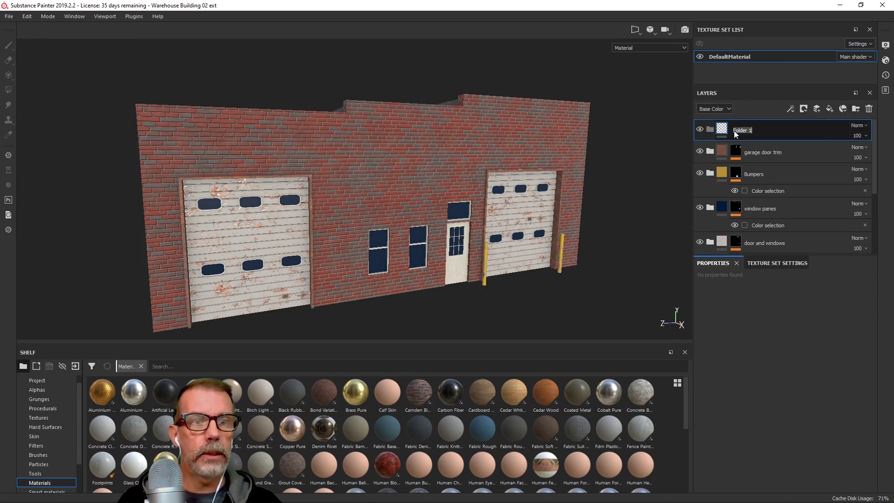
text(zz_)
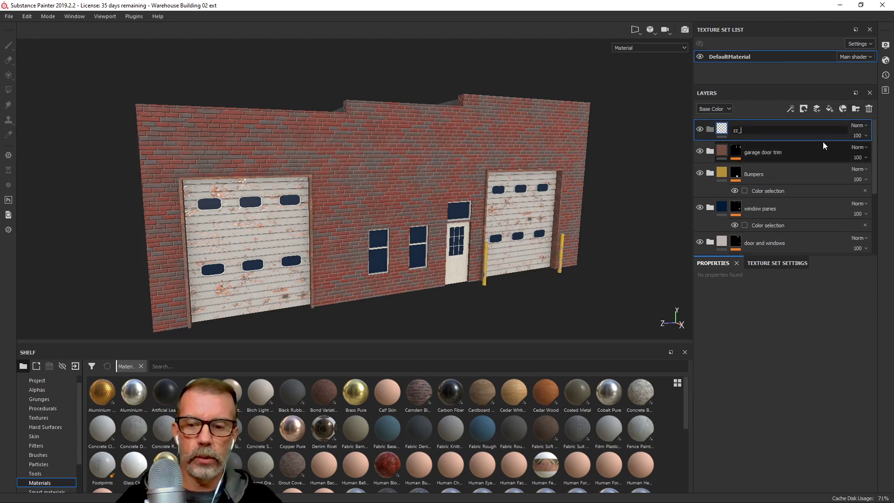
text(Warejpise)
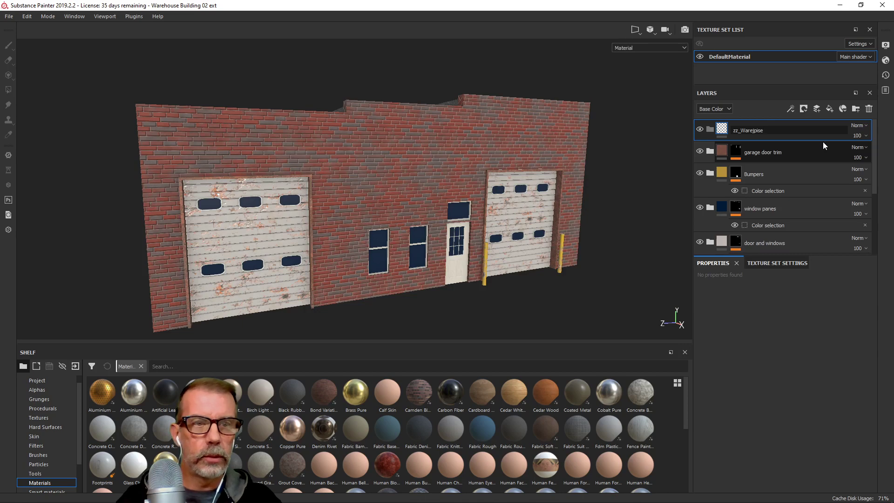
key(BackSpace)
key(BackSpace)
key(BackSpace)
key(BackSpace)
key(BackSpace)
key(BackSpace)
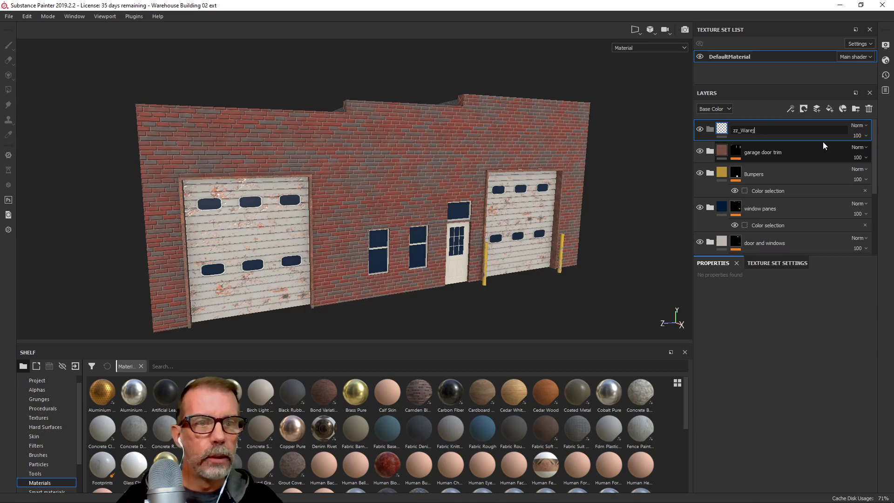
text(ehous)
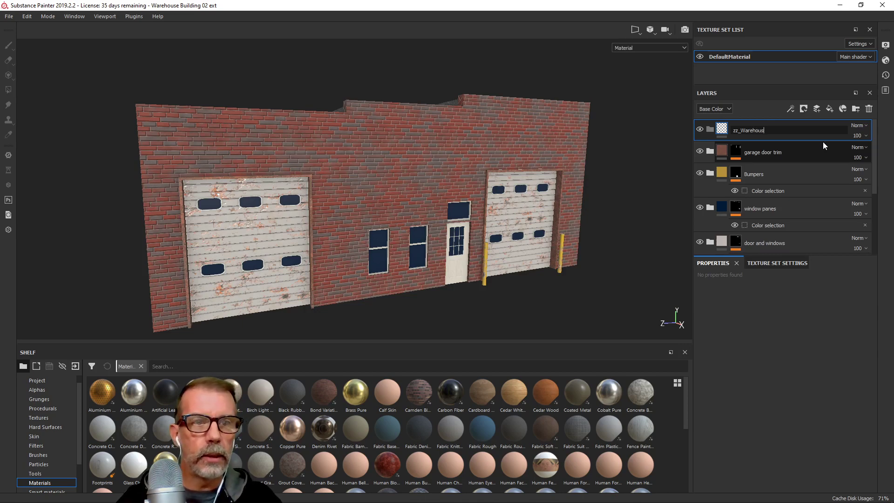
text(e 02)
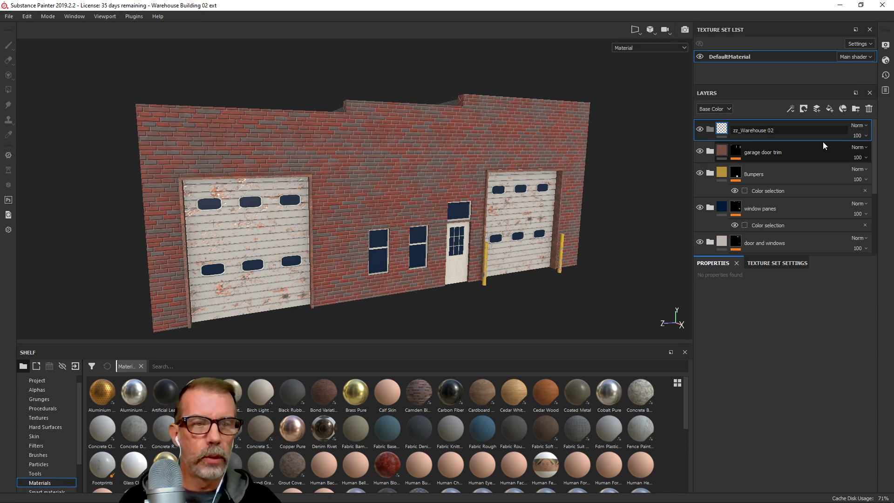
key(Return)
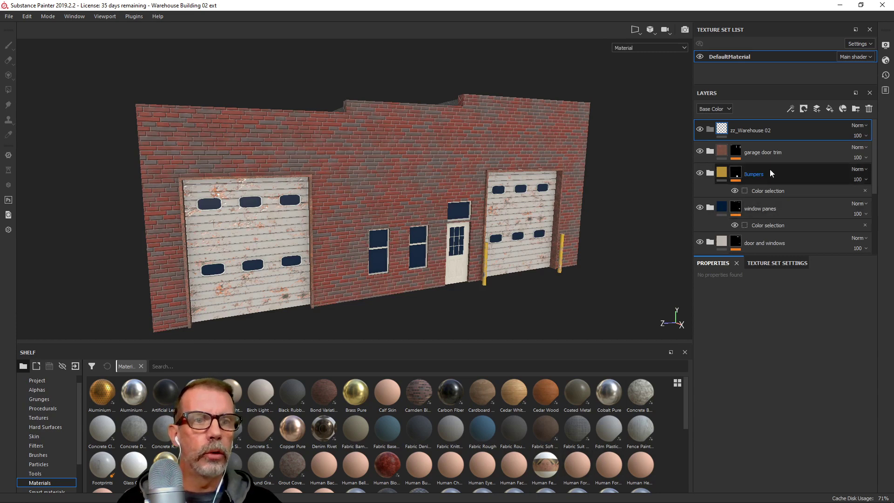
Select all the layer folders from garage door trim down to Bricks and move them into the zz_Warehouse 02 folder
scroll(759, 226, down, 4)
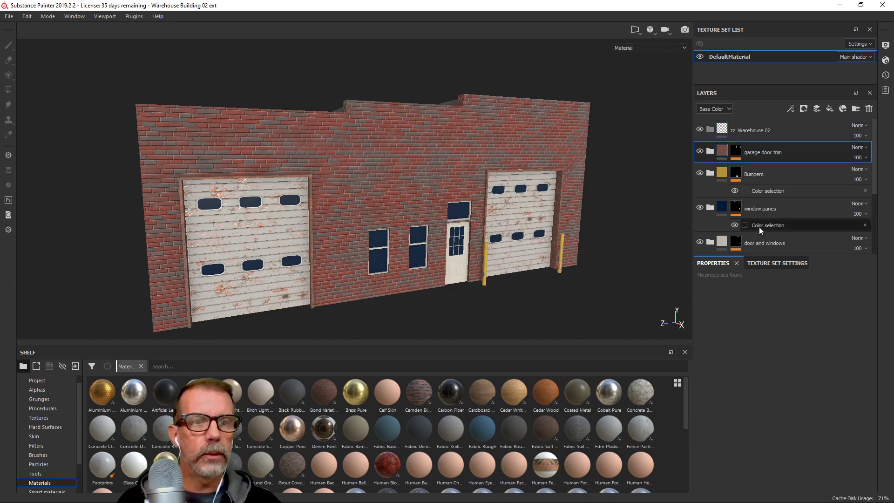
shift+click(772, 223)
scroll(773, 222, up, 4)
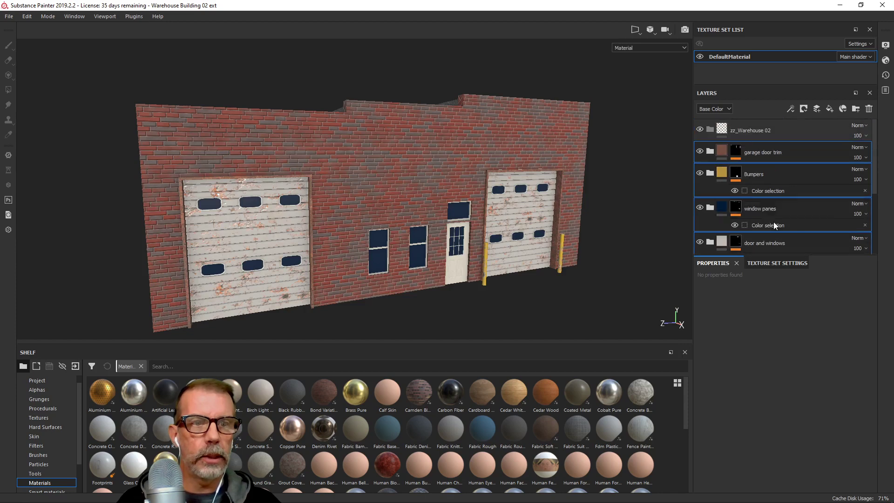
drag(759, 152, 762, 130)
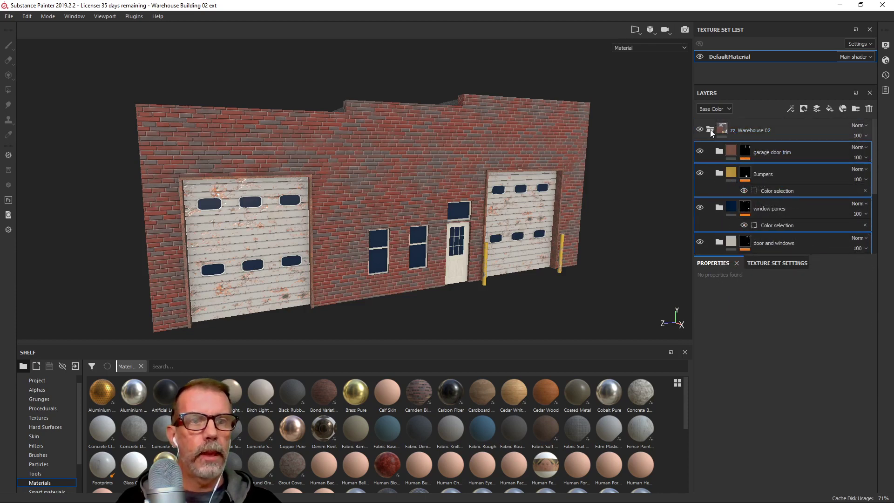
Create a smart material from the zz_Warehouse 02 folder and locate it among the smart materials
right_click(756, 129)
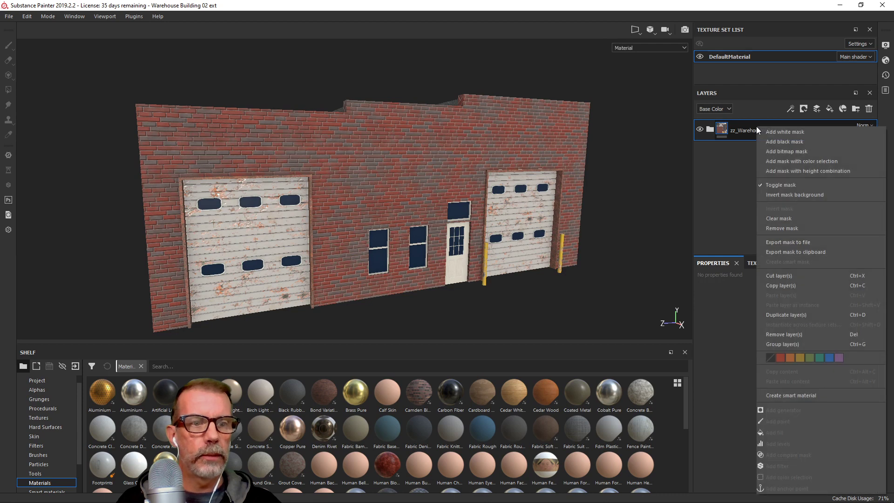
click(771, 394)
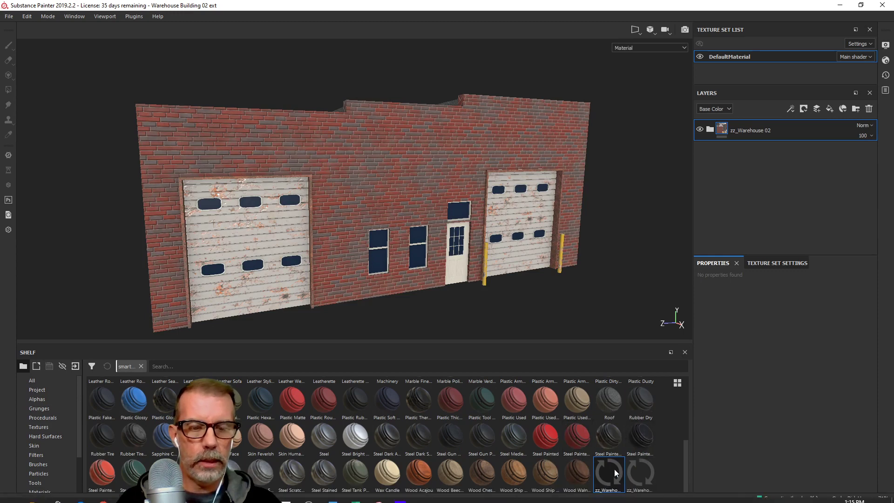
mouse_move(613, 470)
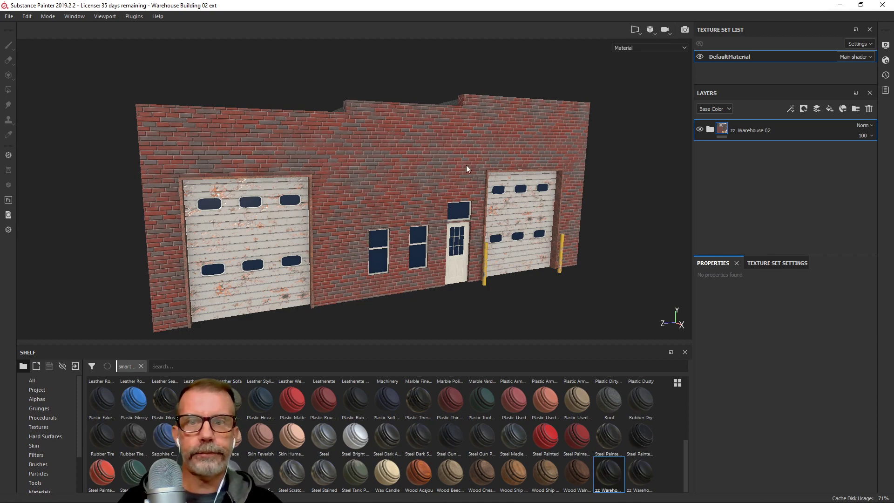
Inspect the brick texture on the end faces of the stepped roof parapet from several angles
scroll(462, 107, up, 3)
alt+drag(462, 107, 426, 164)
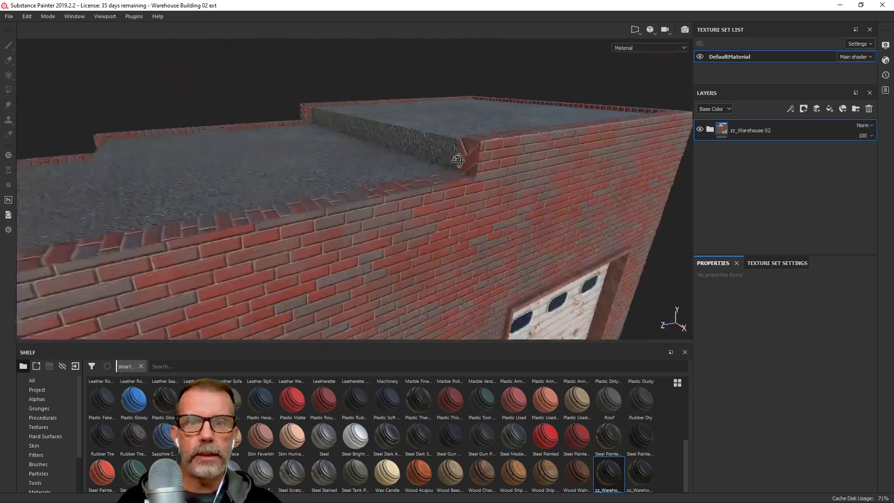
mouse_move(426, 164)
alt+middle_down()
mouse_move(366, 191)
mouse_move(326, 224)
mouse_move(423, 164)
alt+middle_up()
alt+drag(424, 164, 330, 193)
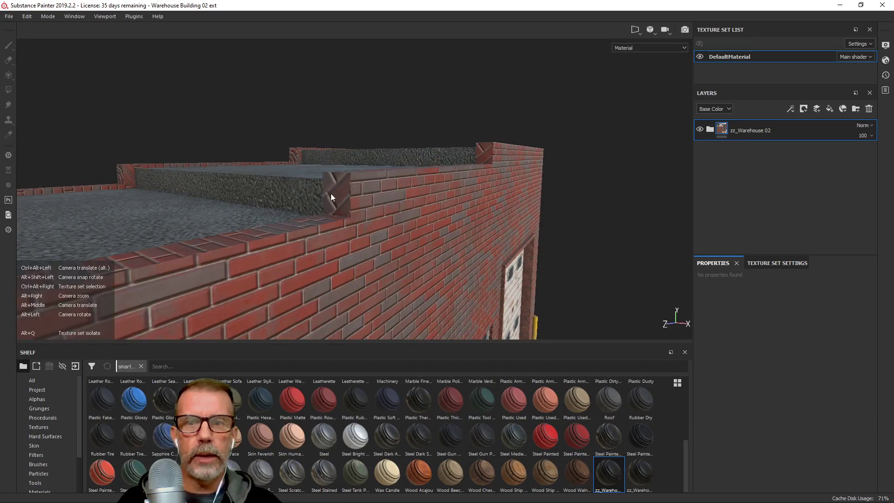
alt+drag(494, 167, 528, 211)
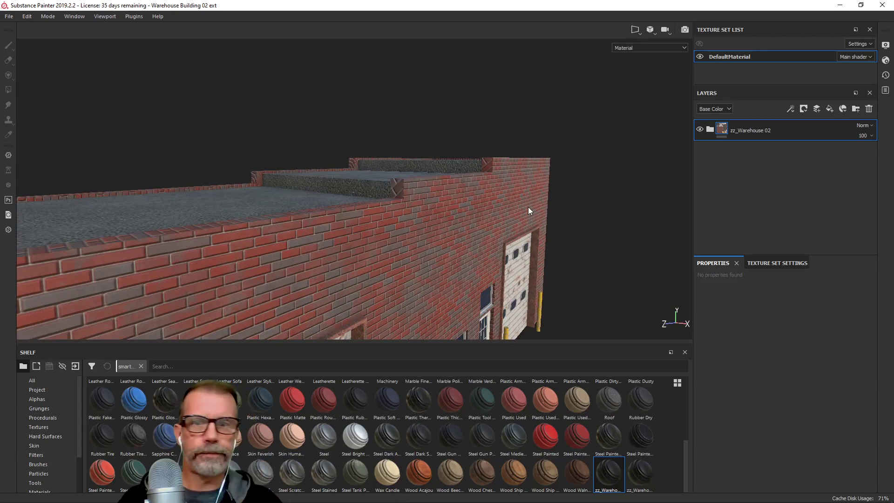
alt+drag(467, 170, 472, 177)
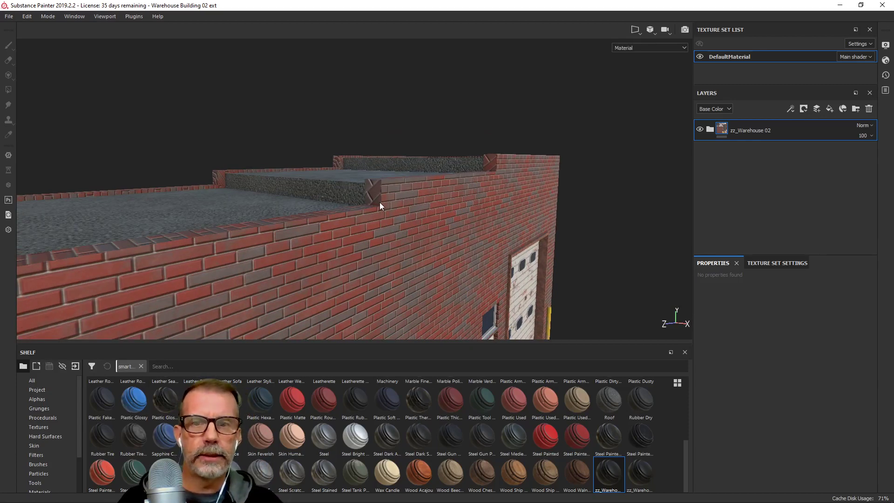
alt+drag(379, 202, 445, 179)
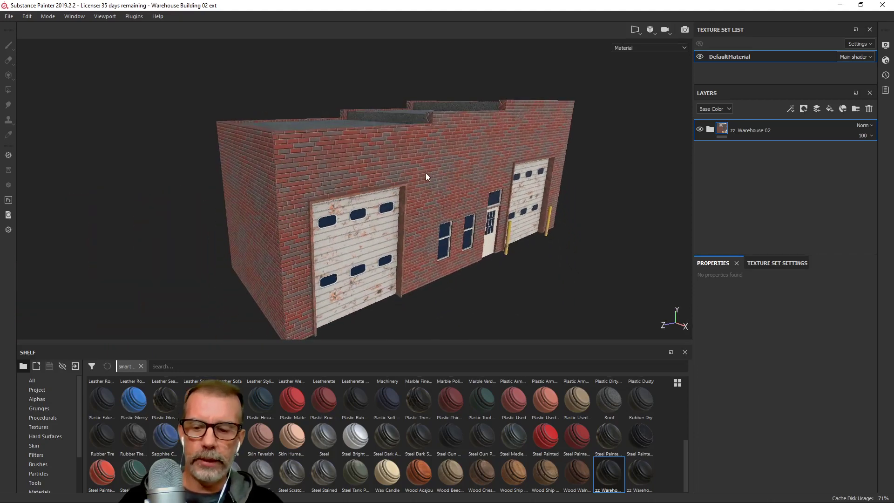
Switch to Blender, put the building into Edit Mode and examine its parapet step corners
key(alt+Tab)
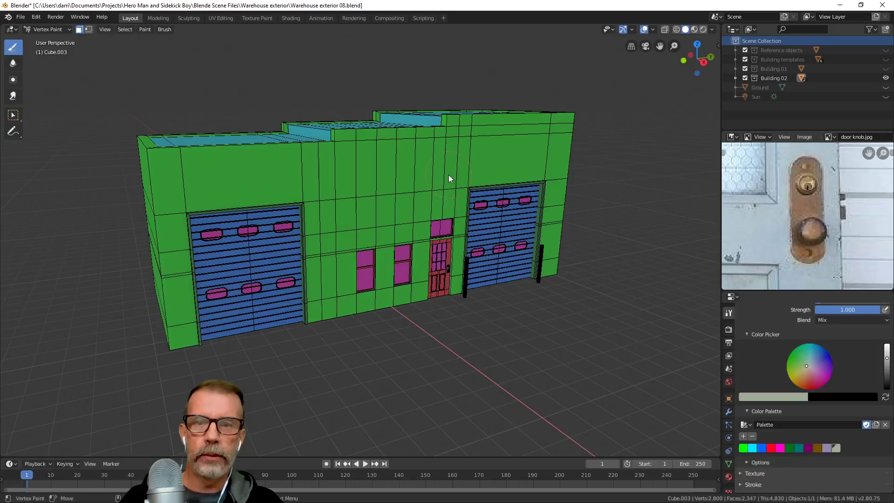
mouse_move(421, 175)
middle_down()
mouse_move(424, 194)
mouse_move(445, 193)
mouse_move(423, 154)
mouse_move(448, 182)
middle_up()
scroll(425, 195, up, 2)
key(Tab)
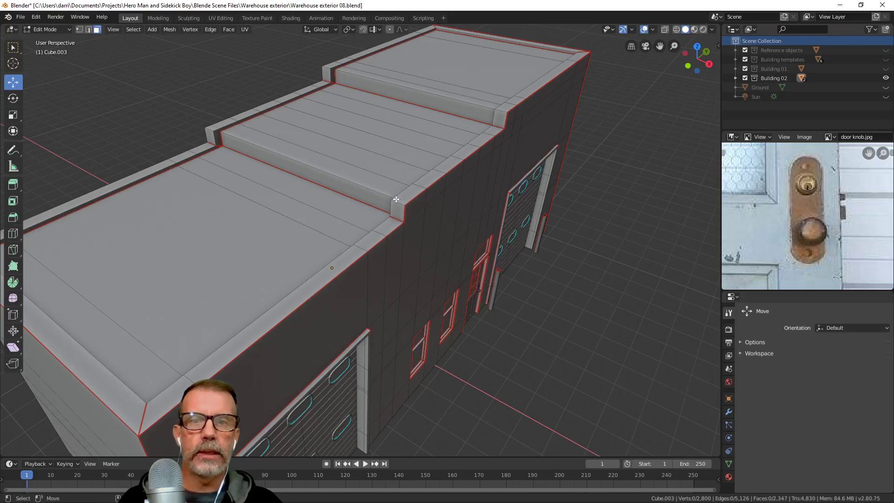
mouse_move(390, 213)
middle_down()
mouse_move(509, 200)
mouse_move(449, 203)
mouse_move(398, 237)
mouse_move(433, 207)
mouse_move(585, 257)
mouse_move(401, 223)
middle_up()
shift+scroll(509, 199, up, 1)
scroll(429, 207, up, 4)
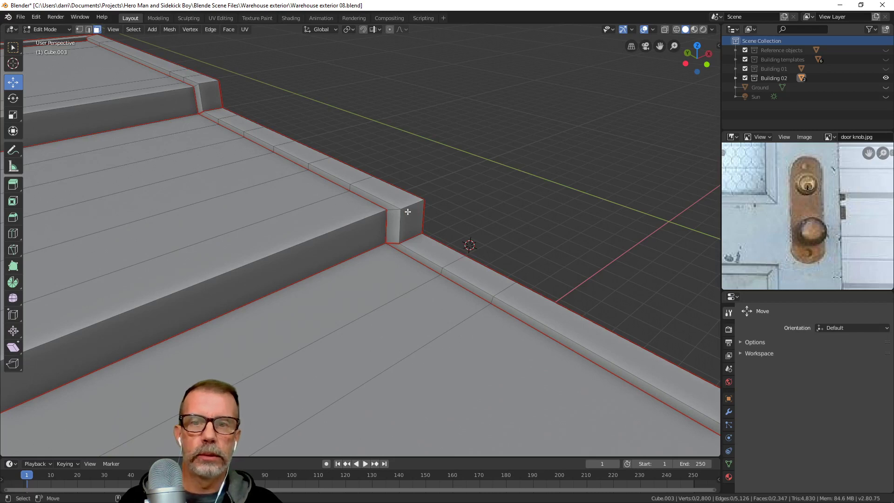
scroll(412, 206, down, 3)
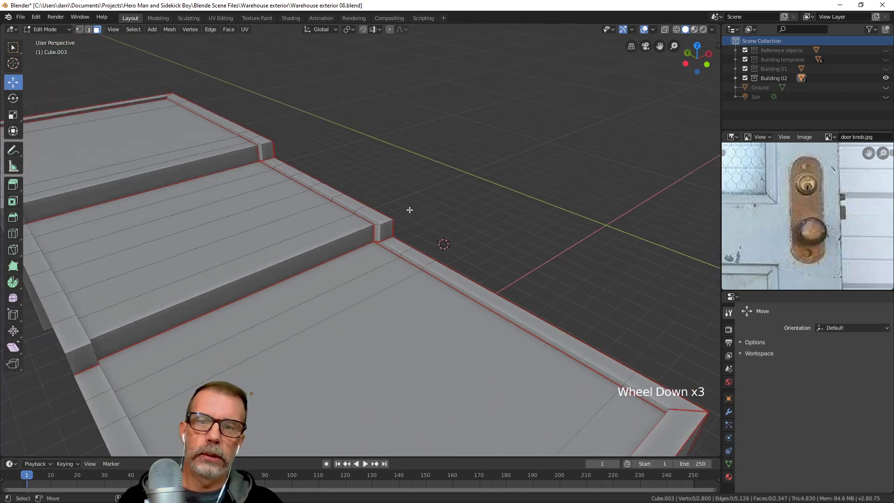
Open the UV Editing workspace, select the nearer parapet step's end face and locate its UVs in the layout
click(220, 18)
scroll(481, 228, down, 5)
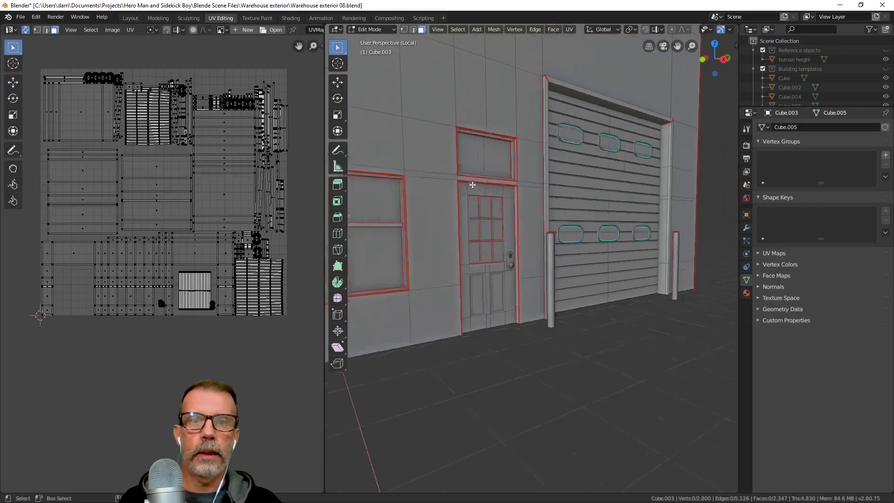
middle_drag(480, 228, 512, 233)
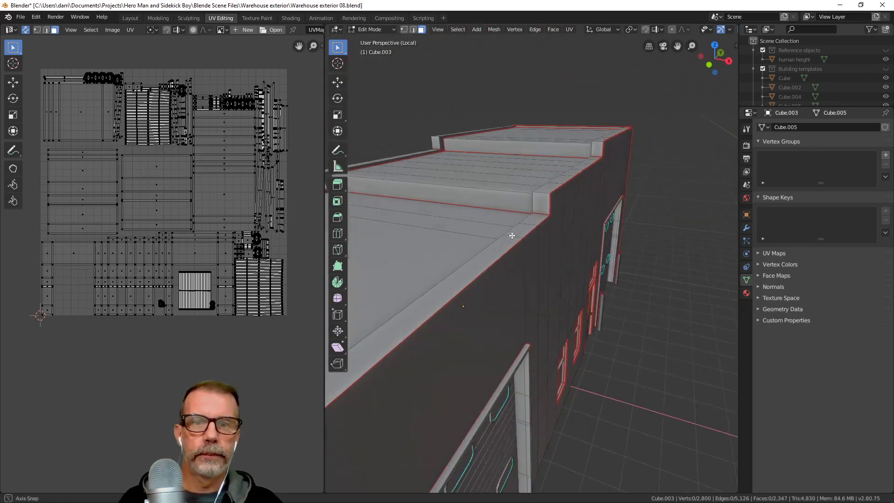
click(542, 205)
scroll(180, 186, down, 2)
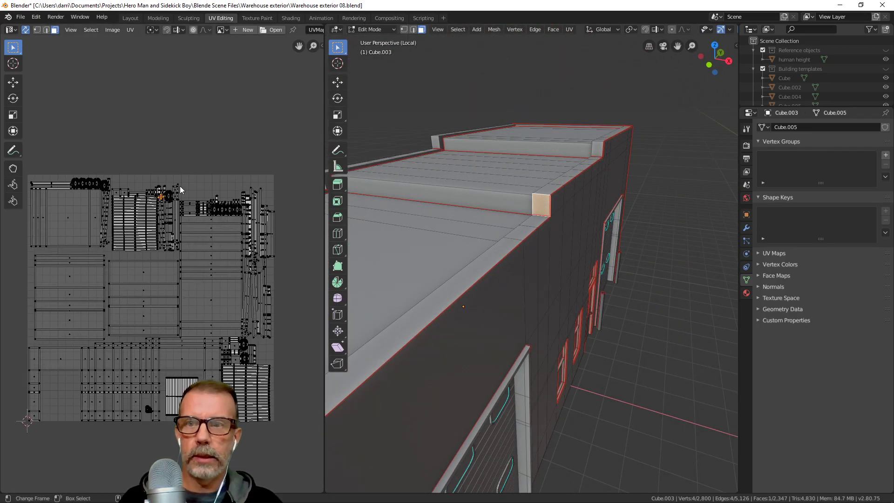
key(KP_Decimal)
scroll(174, 192, down, 5)
middle_drag(208, 311, 203, 242)
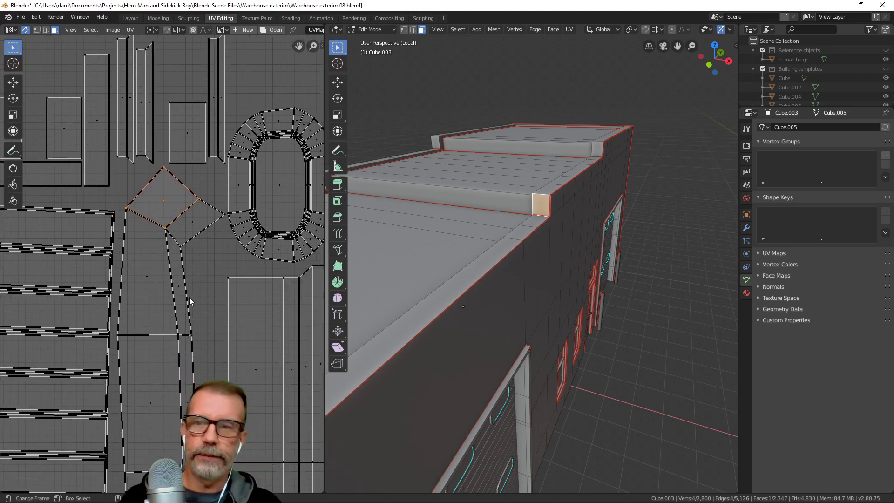
scroll(202, 281, down, 2)
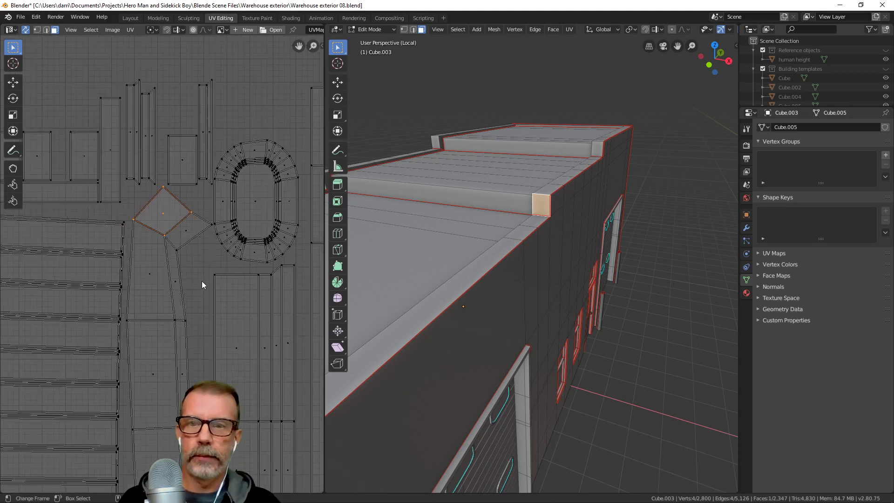
Select the farther parapet step's end face, frame its UVs and set the UV editor to vertex selection
click(599, 150)
key(KP_Decimal)
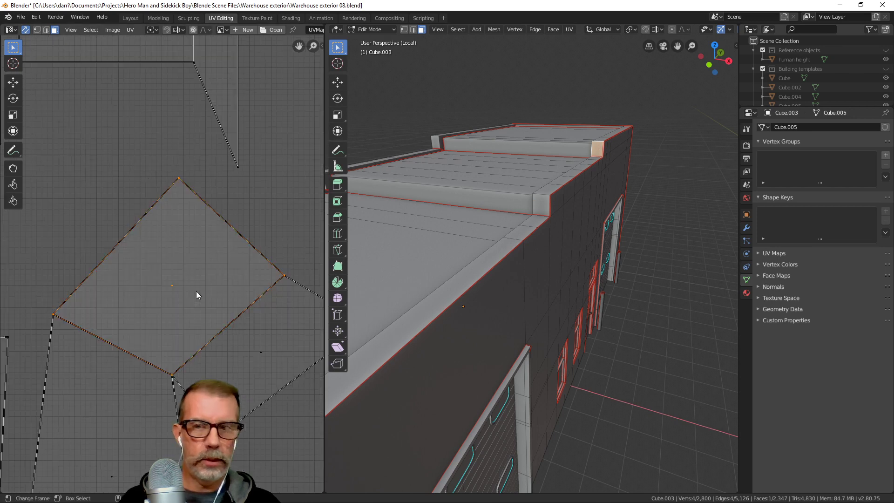
scroll(186, 304, down, 3)
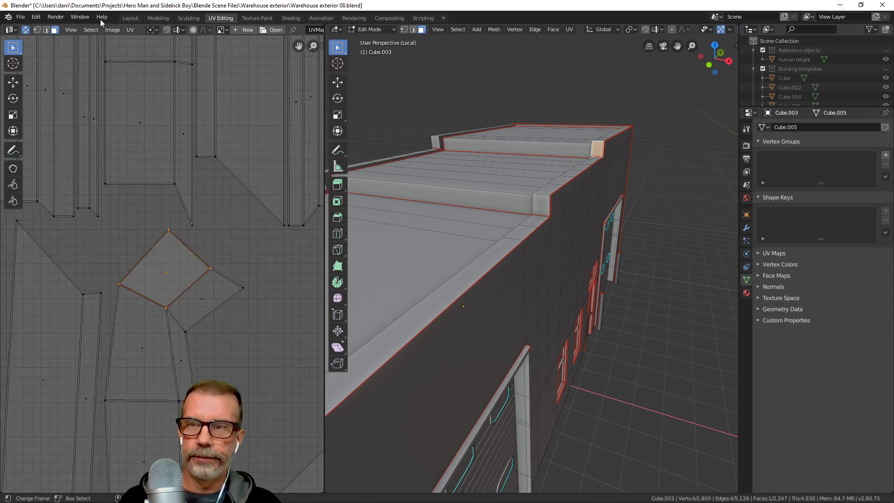
click(37, 30)
middle_drag(197, 300, 230, 260)
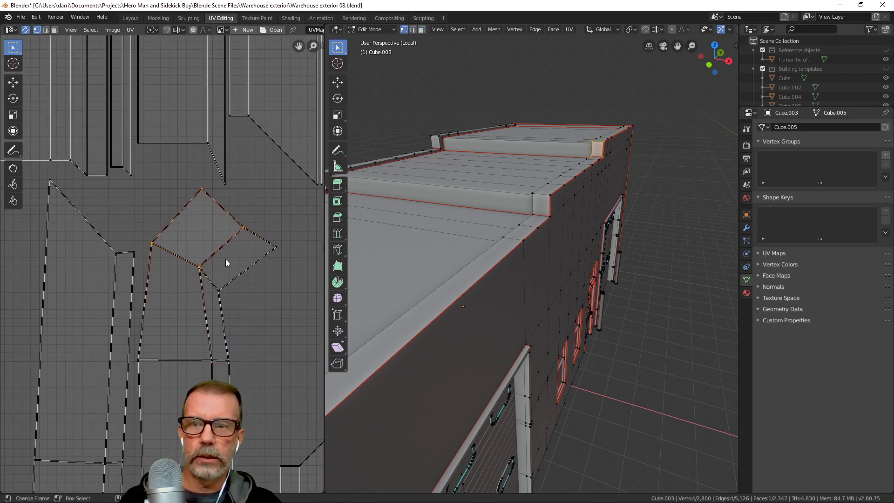
Move the upper two UV vertices of the farther step's tilted end face so they sit above the strip below
click(240, 230)
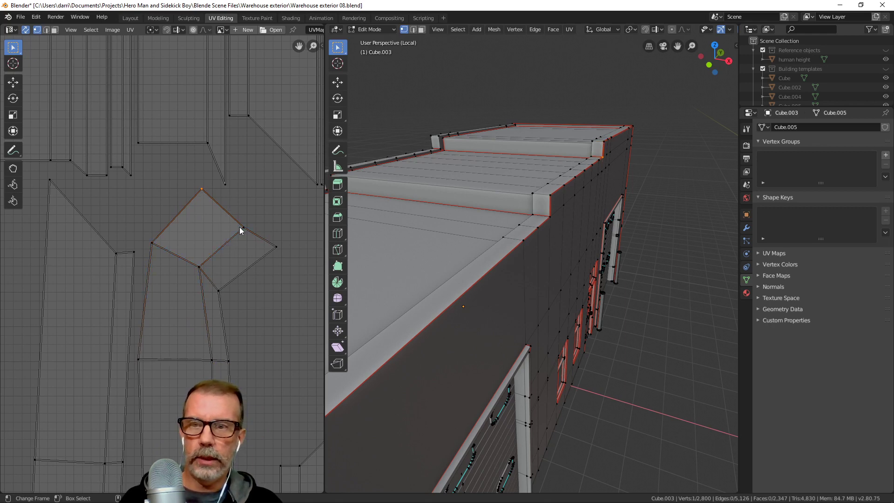
key(g)
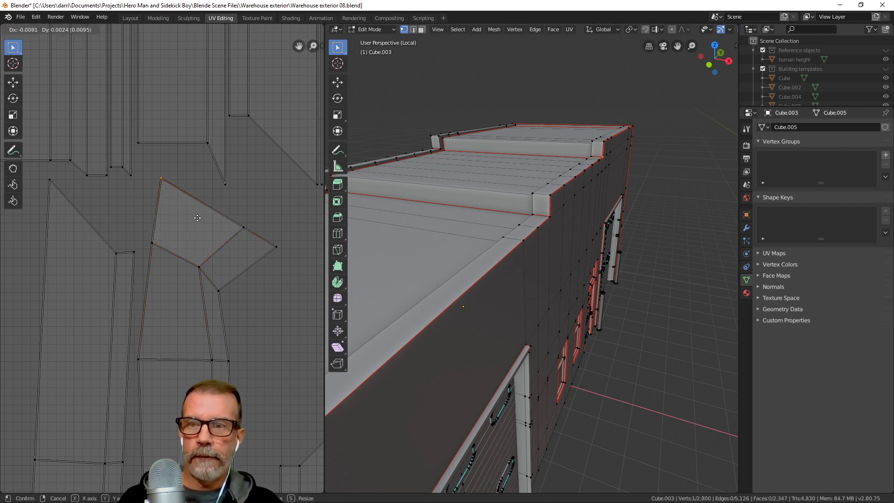
click(189, 223)
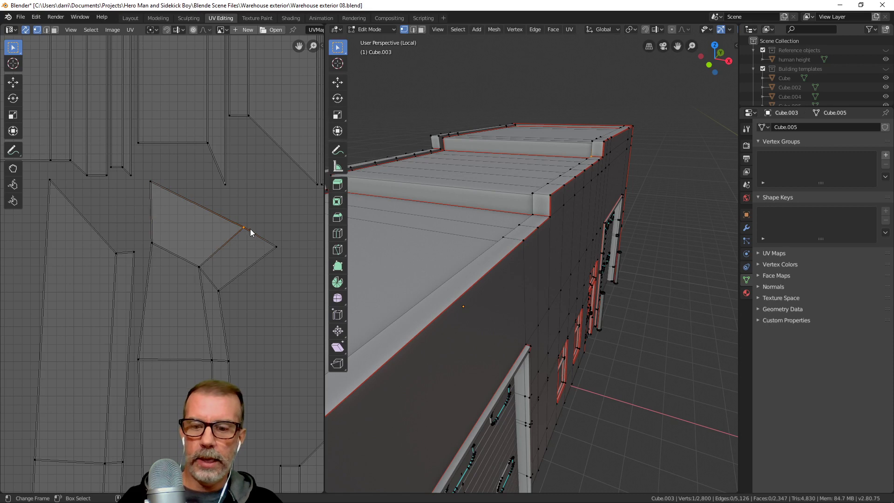
key(g)
click(210, 192)
Move the three UV vertices along the lower edge of the farther step's faces to straighten the junction with the strip
click(222, 292)
key(g)
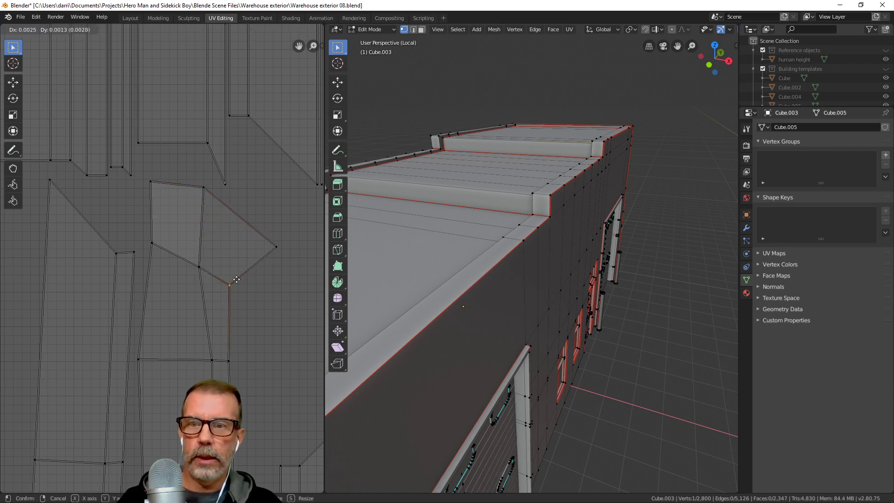
click(237, 277)
click(204, 267)
key(g)
click(214, 273)
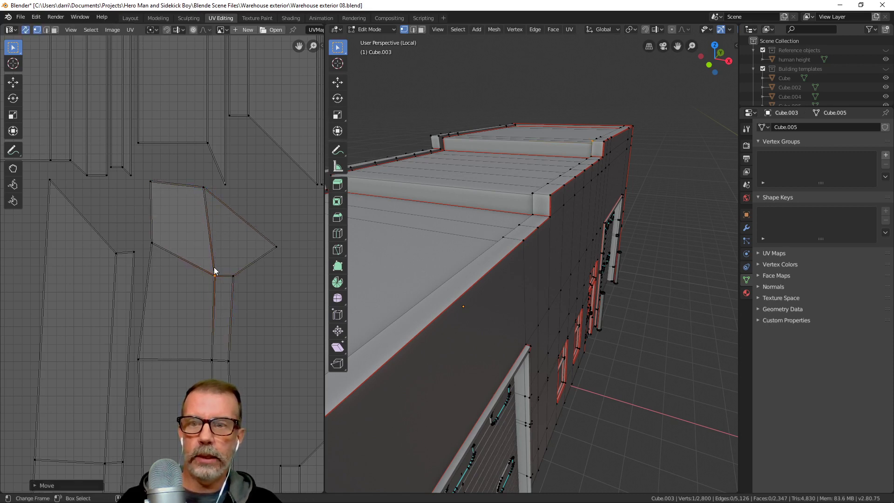
click(163, 247)
key(g)
click(155, 269)
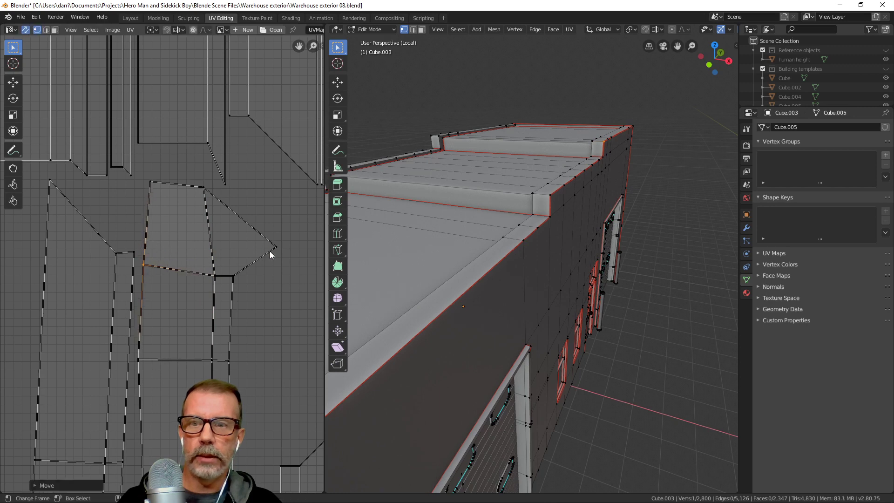
Move the outer, middle and left UV vertices of the farther step's upper edge to square off both adjoining faces
click(275, 251)
key(g)
click(231, 193)
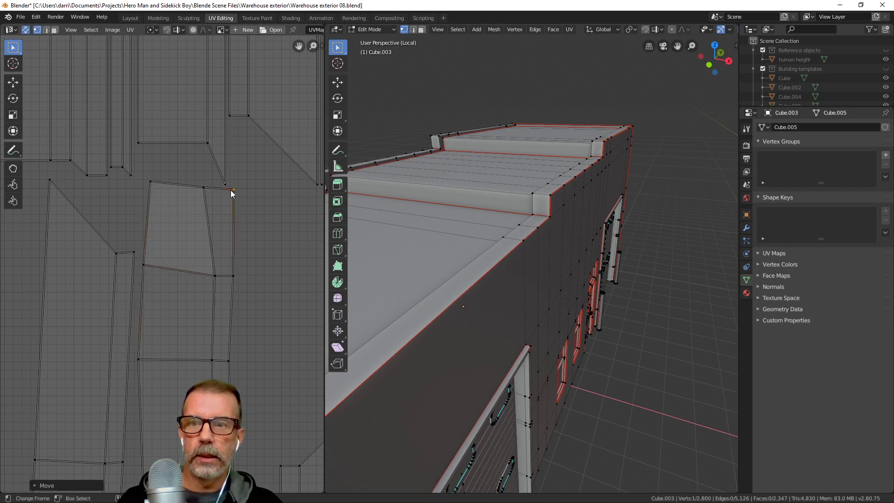
click(208, 191)
key(g)
click(218, 190)
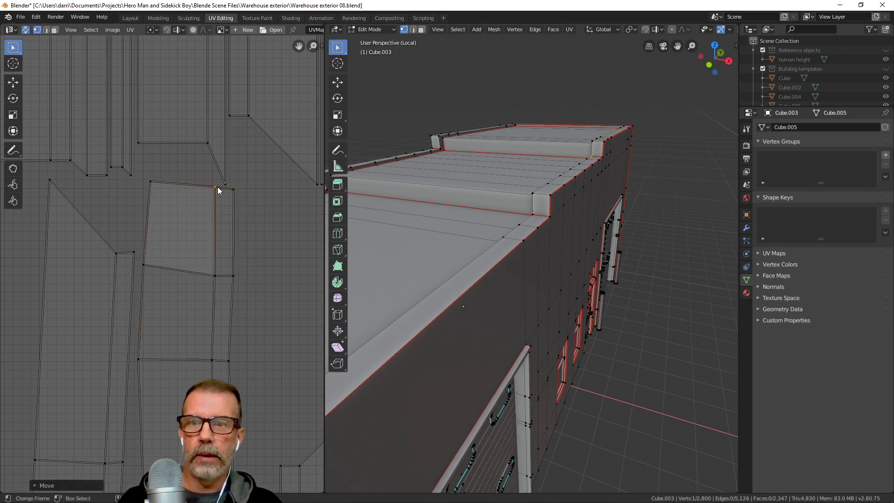
click(149, 186)
key(g)
click(144, 187)
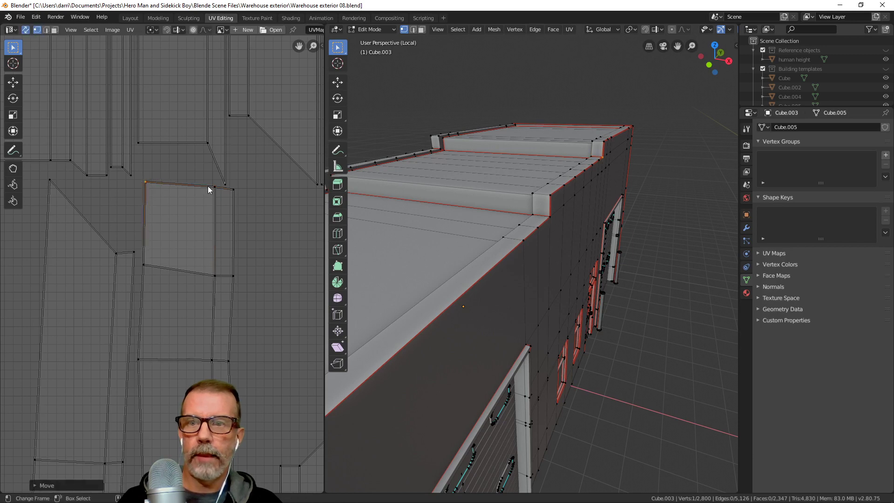
Fine-tune the farther step's upper and lower left UV vertices so the face becomes a straight rectangle
click(235, 191)
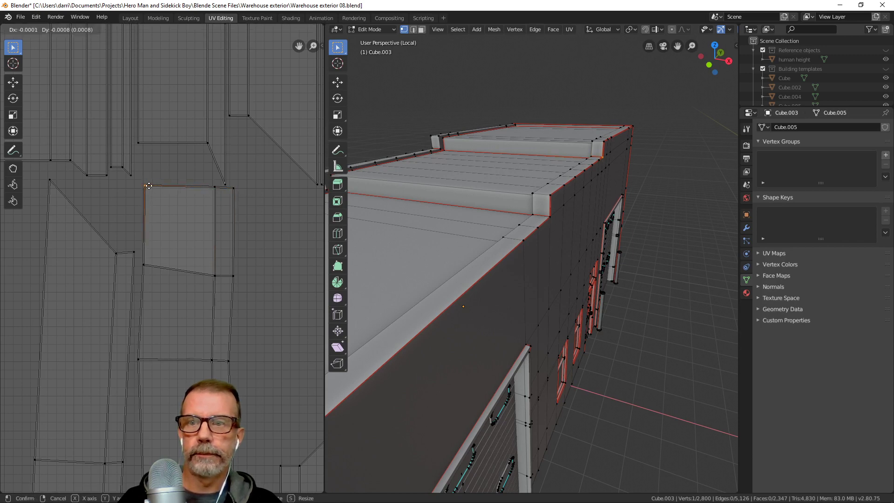
click(148, 184)
key(g)
click(146, 189)
click(144, 266)
key(g)
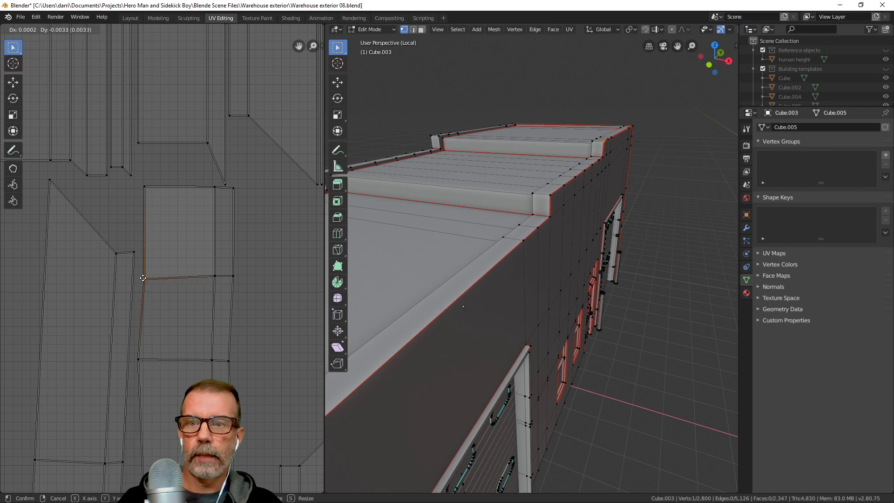
click(143, 276)
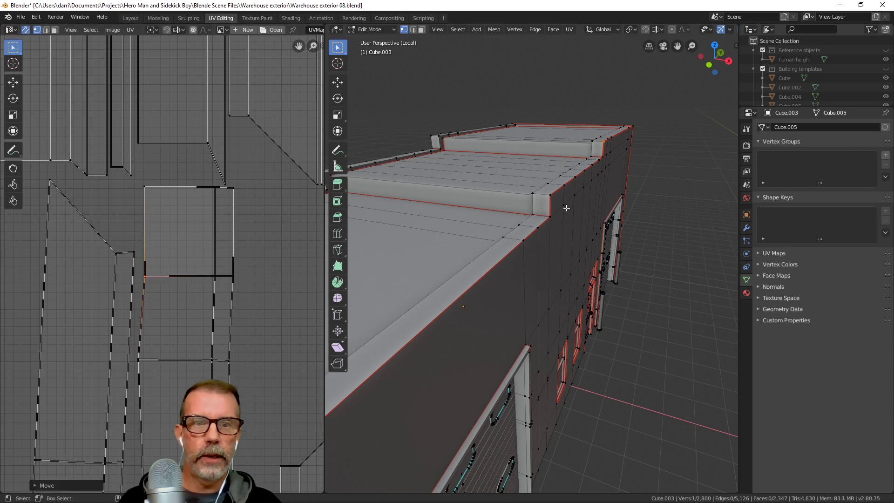
Select the nearer parapet step's end face, frame its UVs and return to vertex selection
key(3)
click(543, 205)
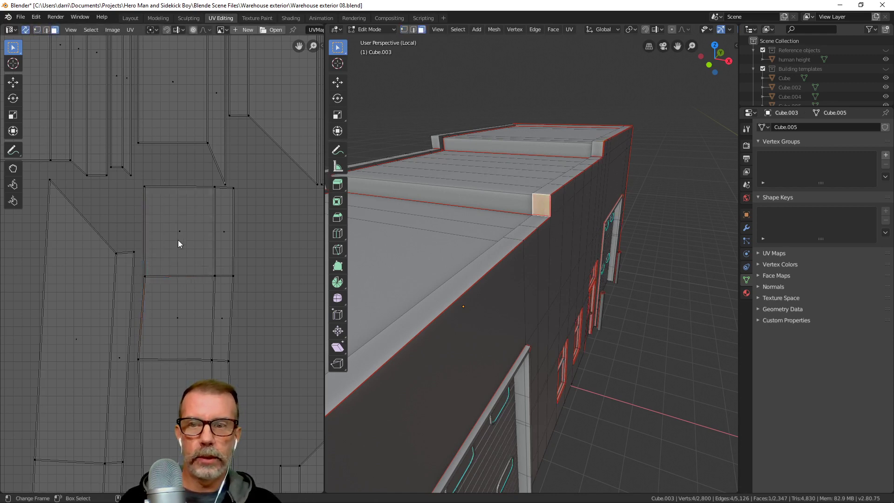
key(KP_Decimal)
scroll(198, 281, down, 4)
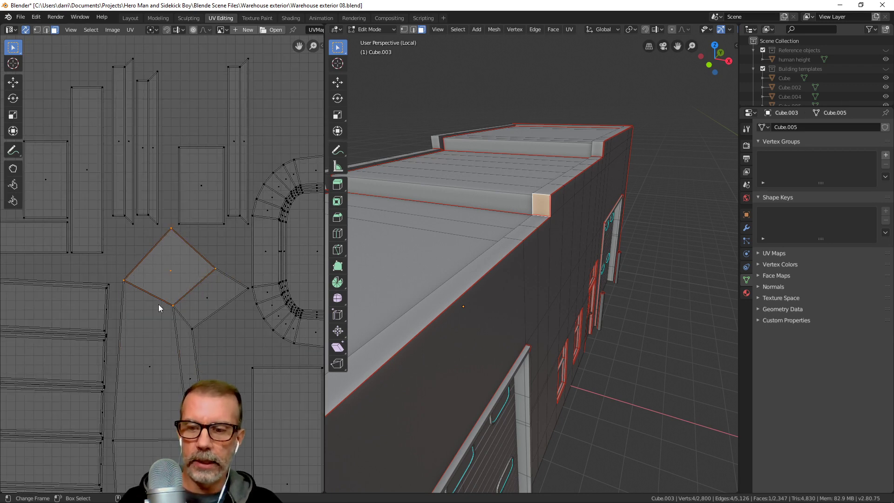
key(1)
Move the three lower UV vertices of the nearer step's faces roughly level above the strip
click(125, 282)
key(g)
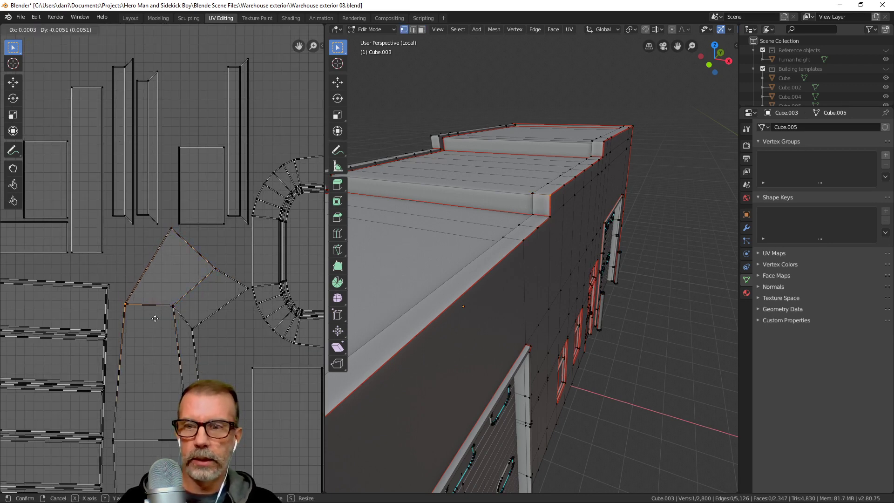
click(147, 320)
key(g)
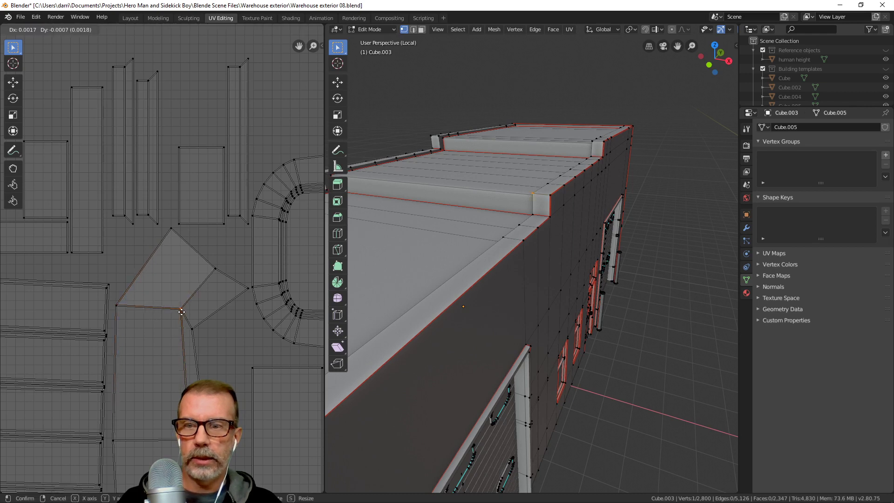
click(183, 313)
click(193, 328)
key(g)
click(203, 309)
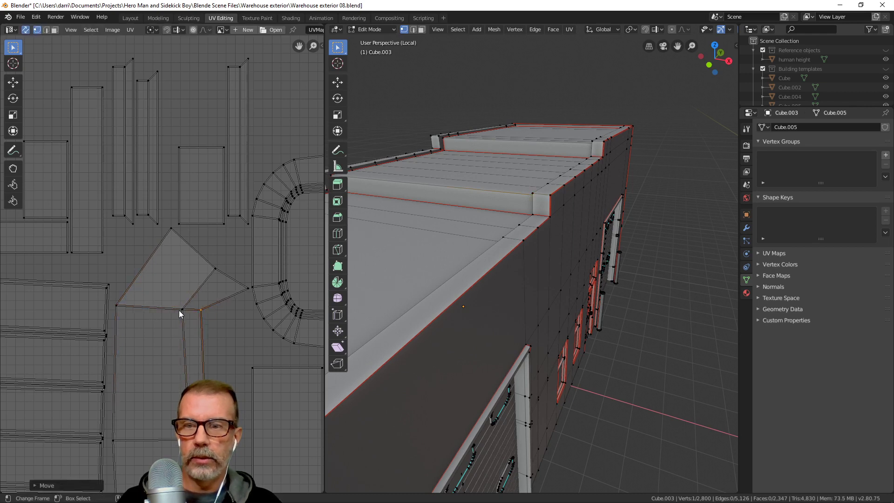
Shift the nearer step's three lower UV vertices slightly down, keeping the edge level across the strip
click(181, 310)
key(g)
click(185, 321)
click(208, 312)
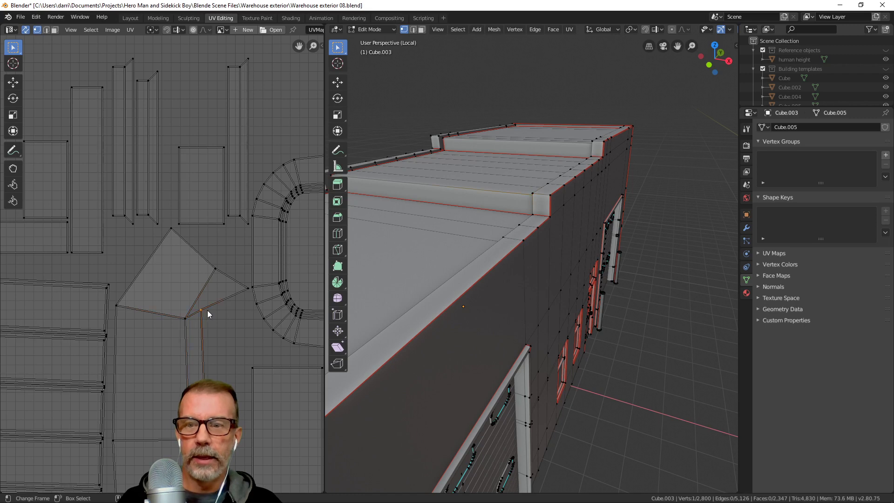
key(g)
click(208, 321)
click(125, 310)
key(g)
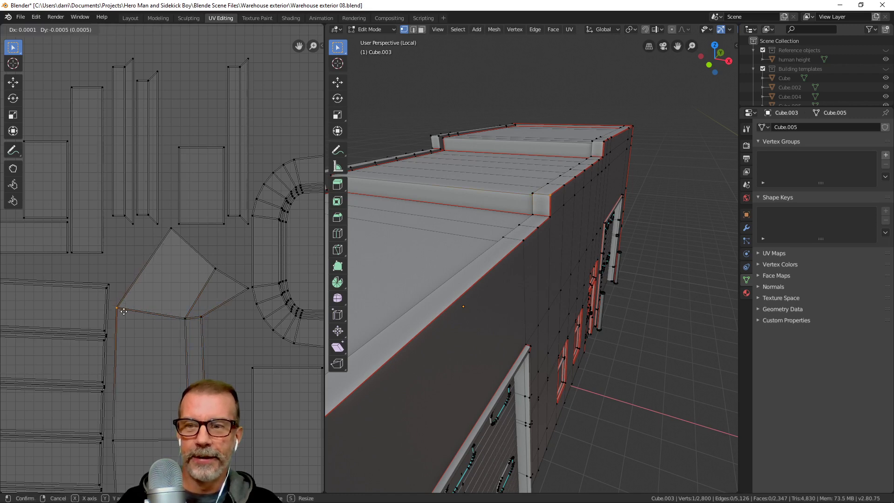
click(124, 321)
Move the topmost UV vertex of the nearer step's end face left, above the strip's left side
click(184, 238)
key(g)
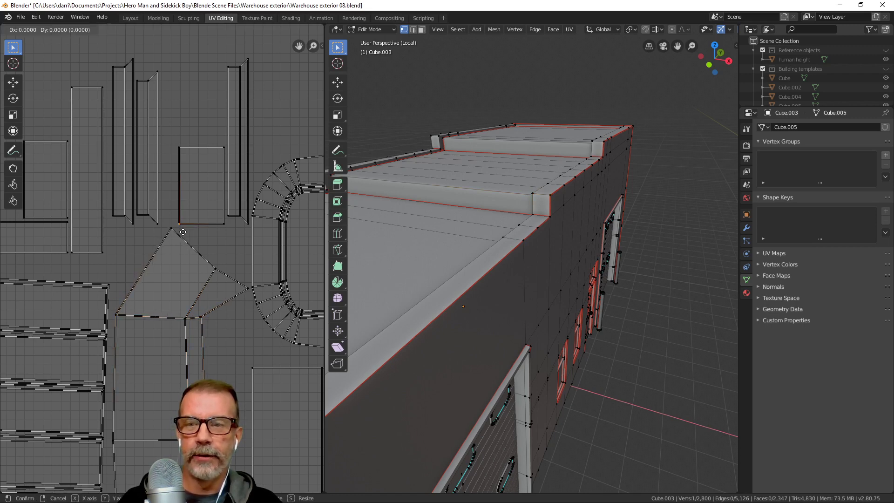
click(183, 231)
click(173, 232)
key(g)
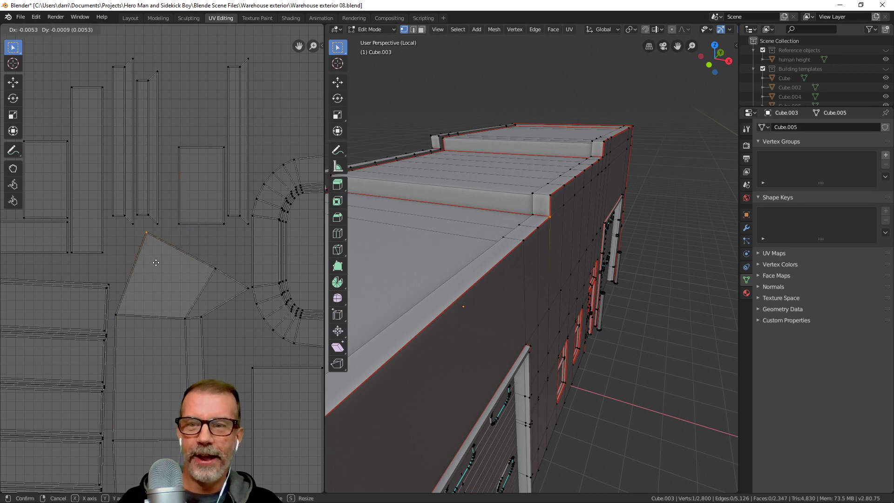
Move the three upper vertices of the skewed roof UV island so its top edge runs level above the faces beneath
click(135, 261)
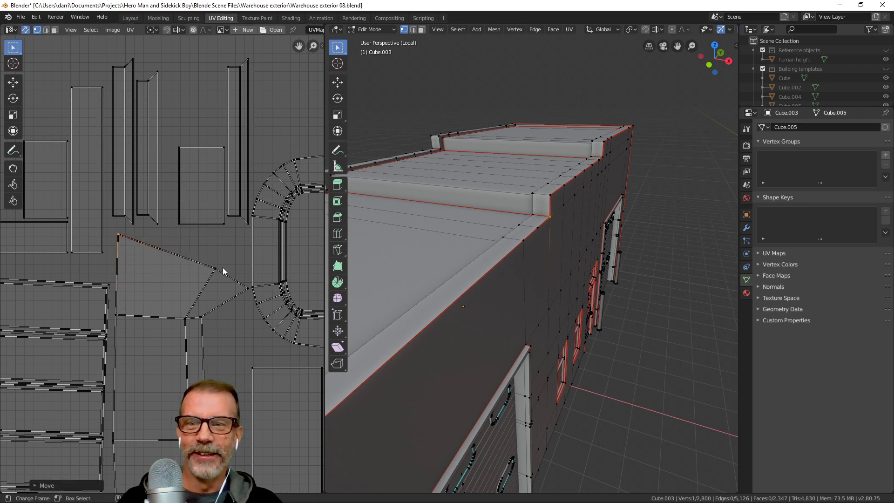
click(218, 269)
key(g)
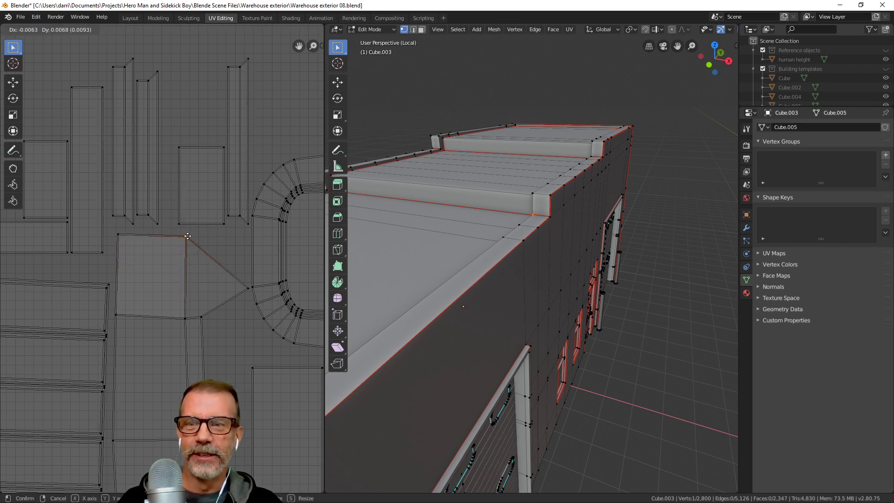
click(179, 226)
click(248, 292)
key(g)
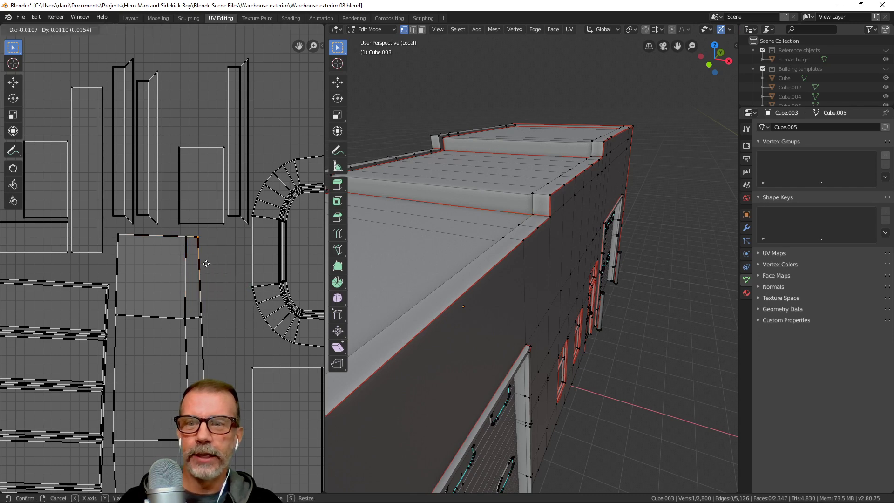
click(211, 264)
Shift the middle and outer right vertices of the island's upper cross edge slightly right, and level the outer one
click(188, 320)
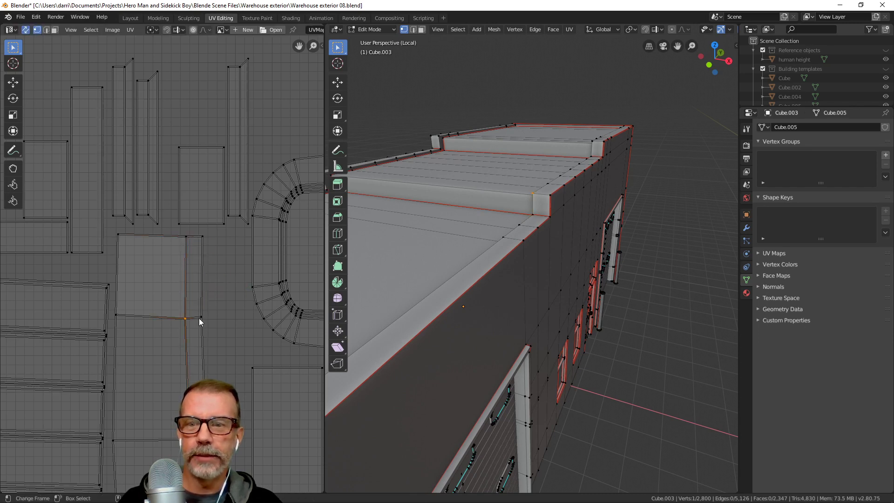
shift+click(202, 317)
key(g)
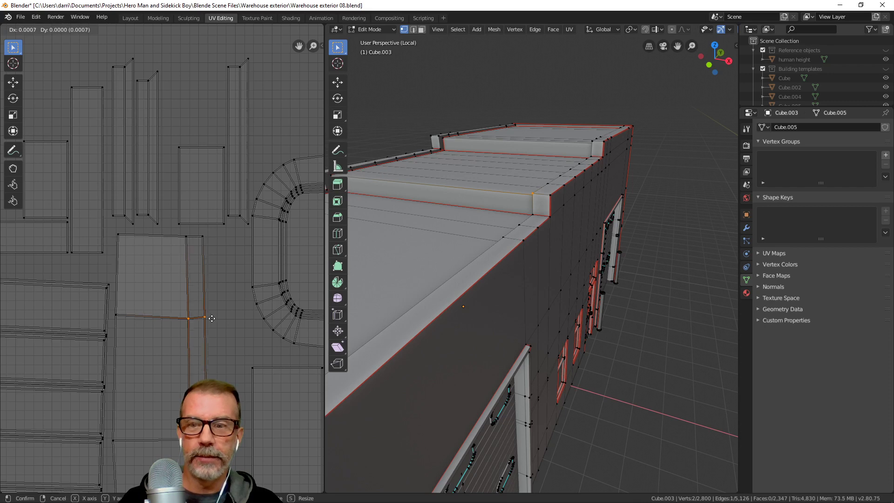
click(211, 319)
click(212, 319)
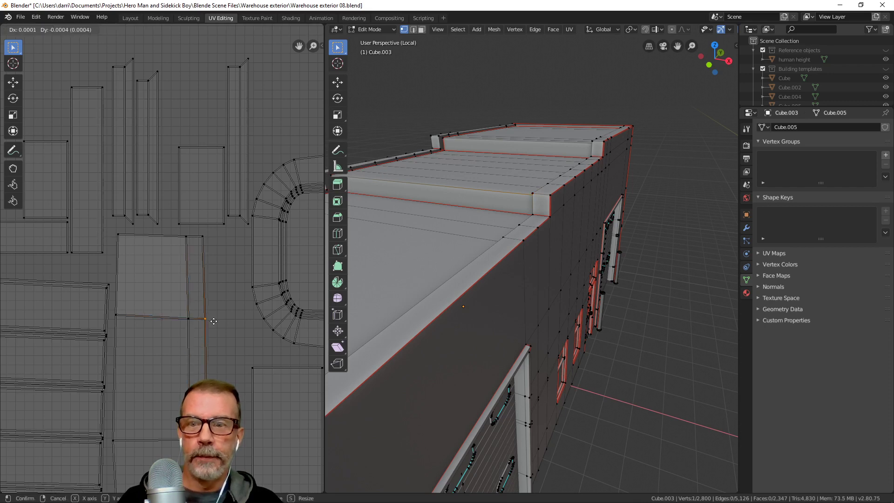
click(213, 321)
Nudge the island's two top right-hand UV vertices right to line up vertically with the vertices below them
click(216, 236)
key(g)
click(220, 237)
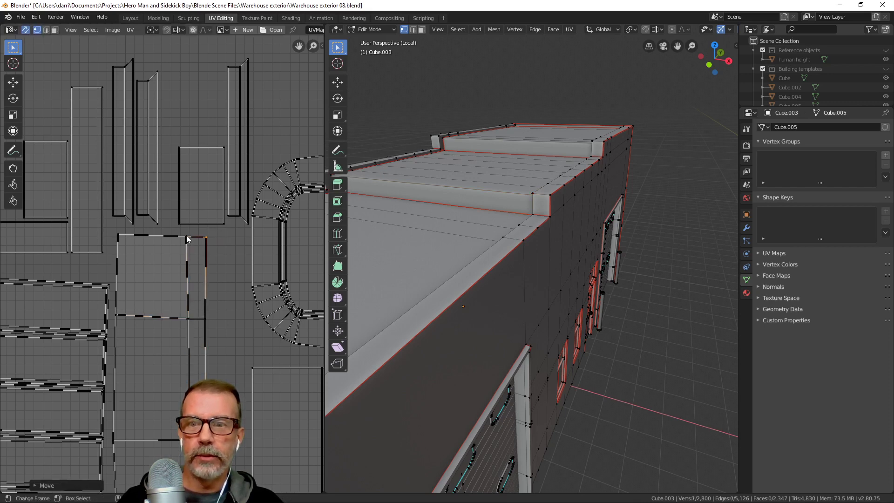
click(187, 237)
key(g)
click(191, 236)
Move the left vertex of the island's upper cross edge slightly down and right to level that edge
scroll(163, 268, down, 3)
click(191, 279)
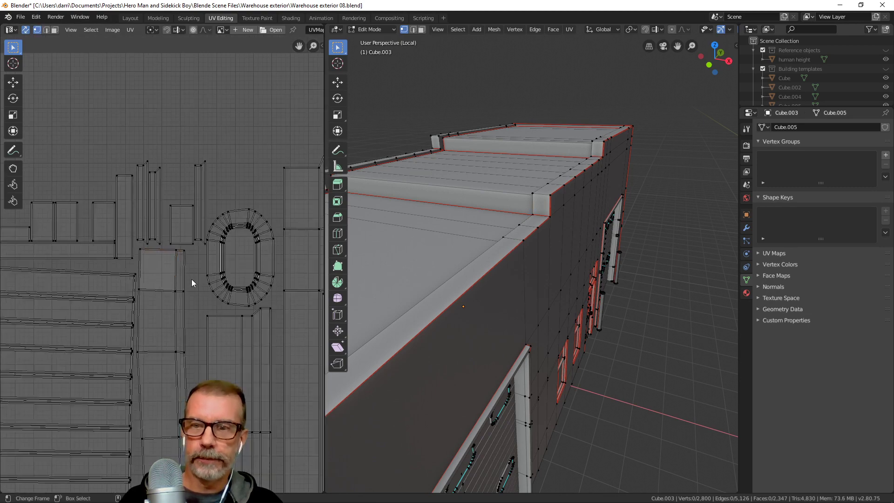
scroll(186, 284, down, 3)
middle_drag(172, 277, 186, 274)
click(146, 305)
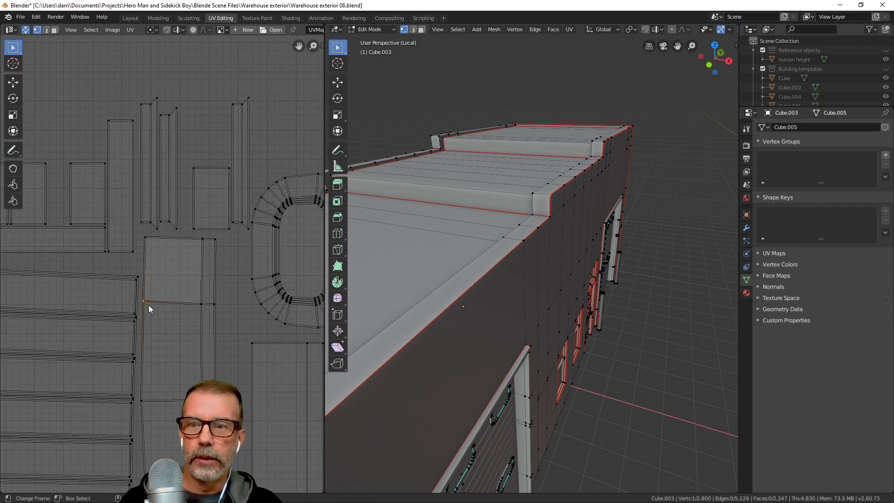
key(g)
click(197, 327)
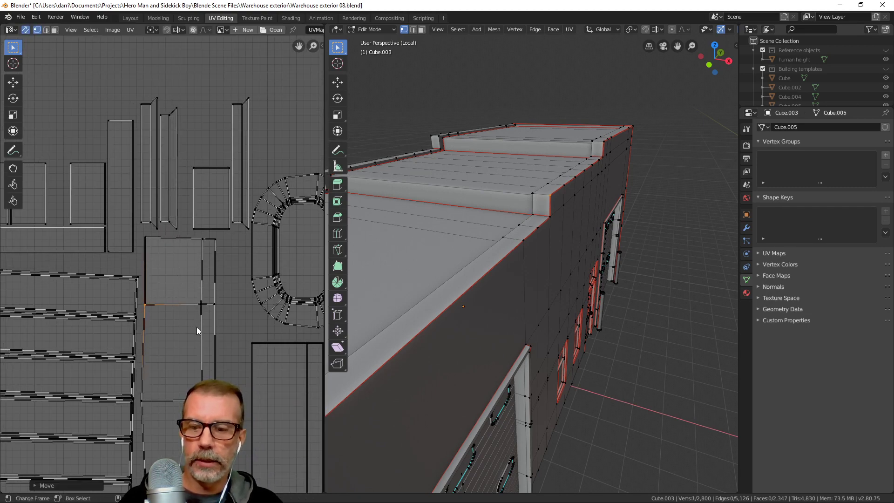
Return the building to Object Mode in the Layout workspace and save the blend file
key(Tab)
scroll(334, 288, down, 4)
middle_drag(334, 289, 558, 272)
key(Tab)
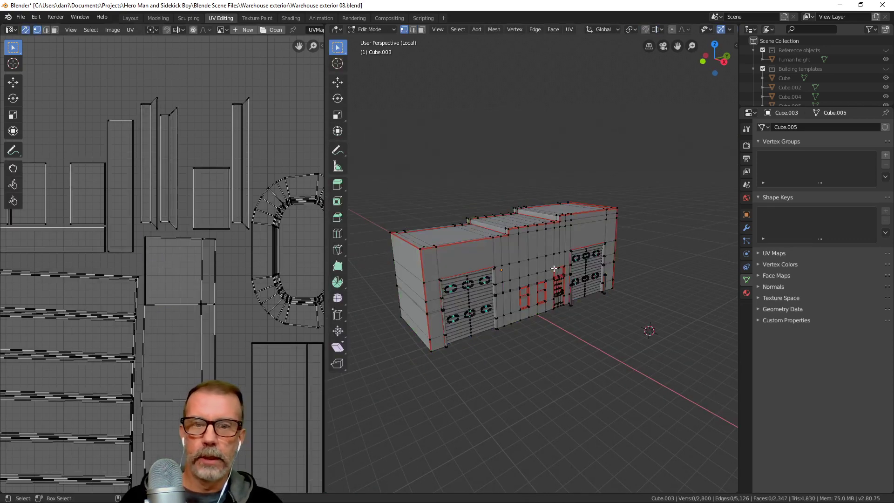
key(Tab)
click(131, 17)
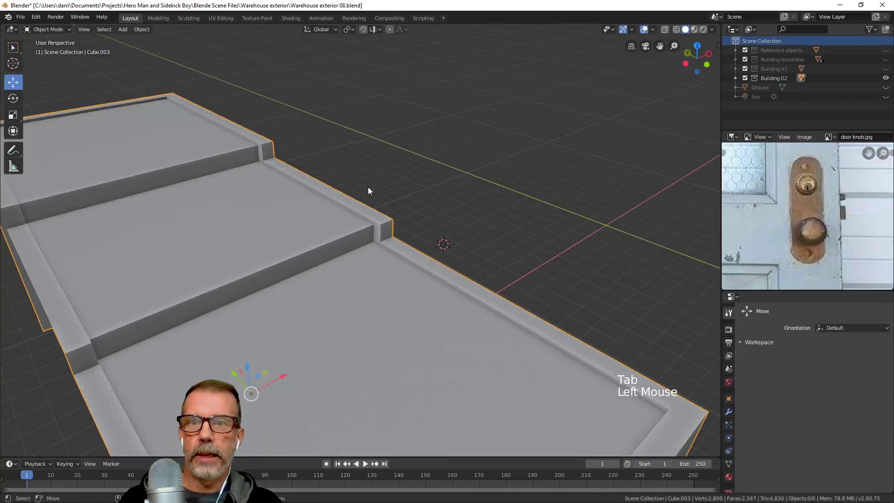
middle_drag(368, 186, 453, 214)
scroll(361, 201, down, 2)
key(ctrl+s)
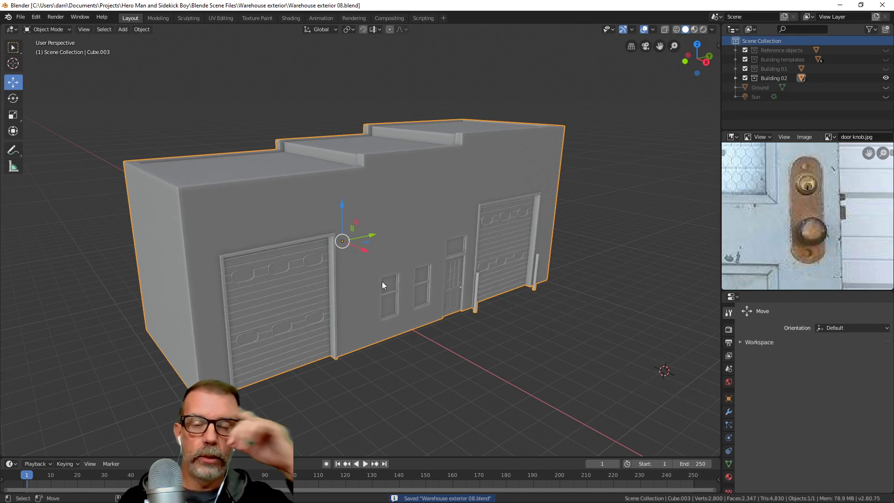
Start an FBX export and browse to the Exports folder of the Hero Man and Sidekick Boy project
scroll(447, 244, down, 3)
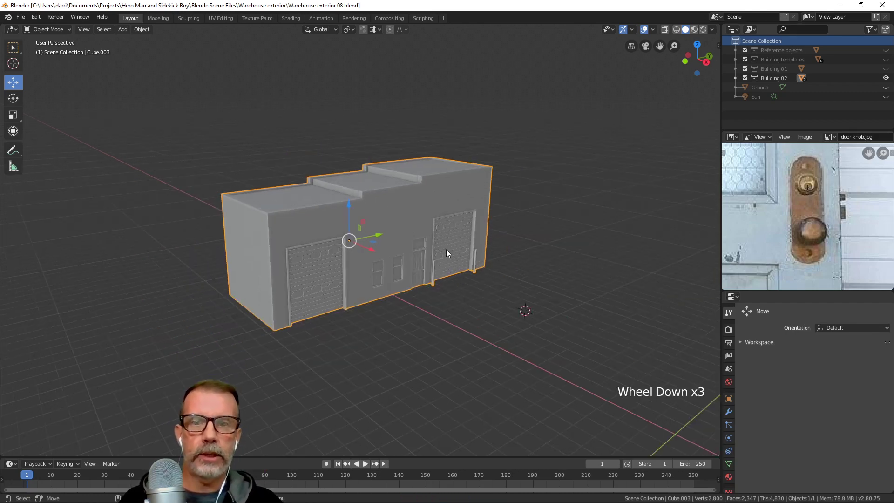
shift+middle_drag(446, 249, 437, 264)
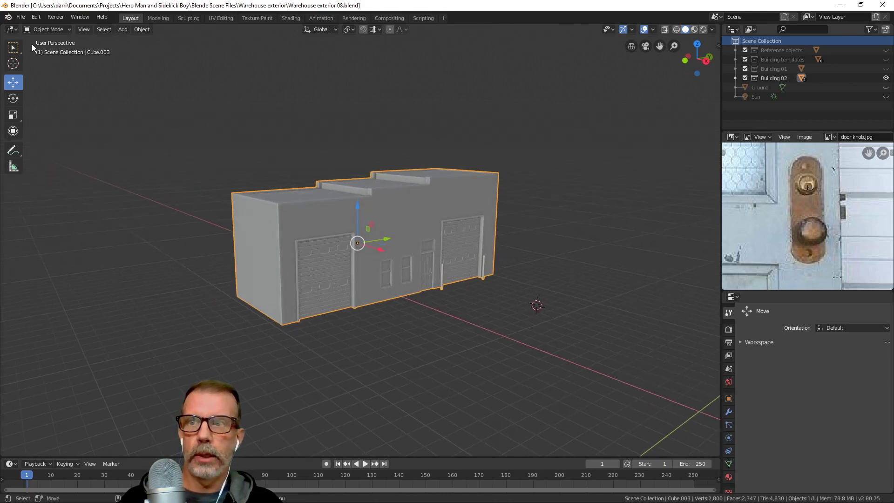
click(19, 18)
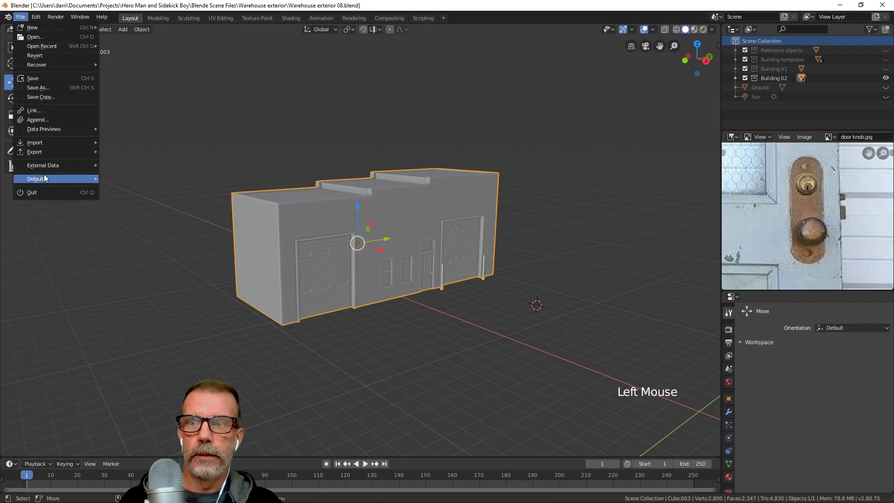
mouse_move(46, 167)
mouse_move(46, 151)
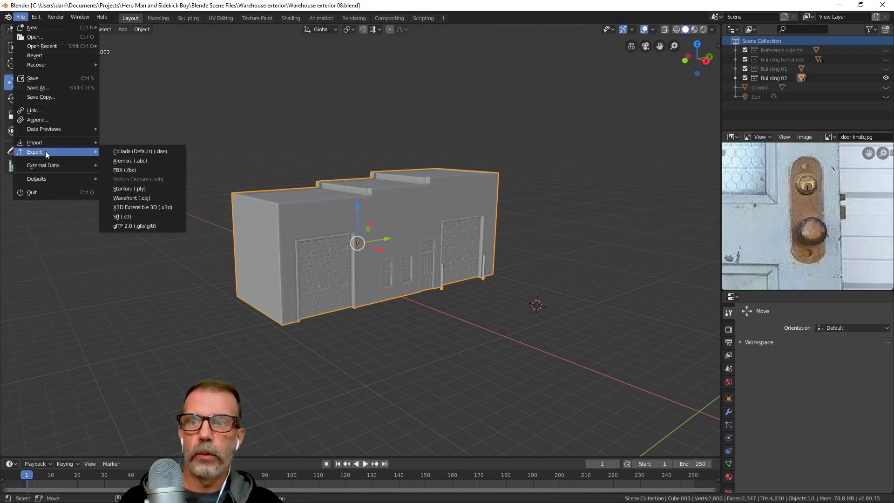
click(120, 170)
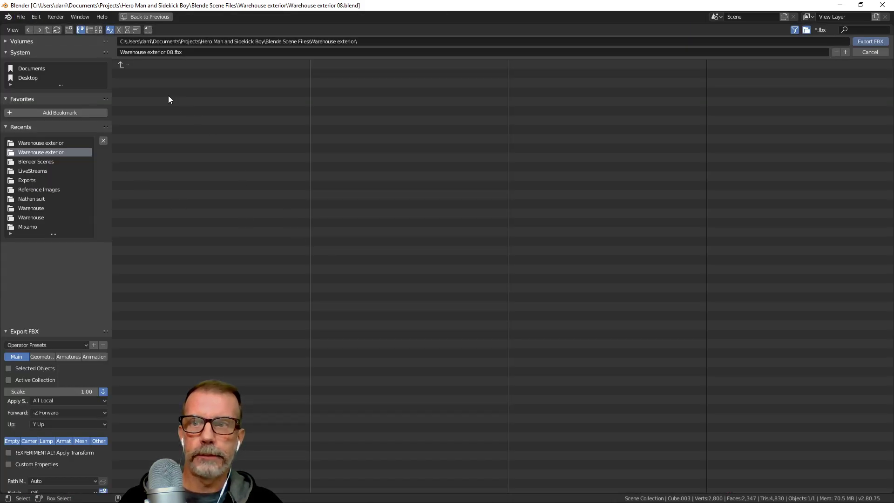
double_click(131, 65)
double_click(132, 65)
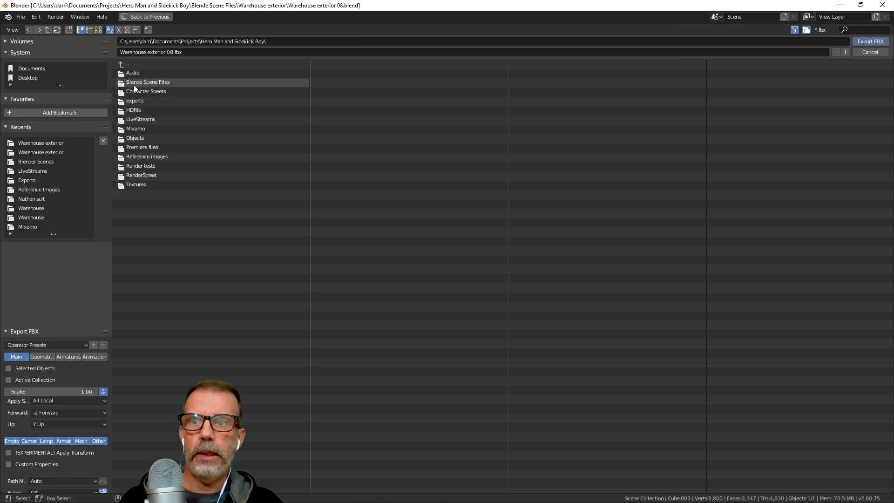
double_click(133, 99)
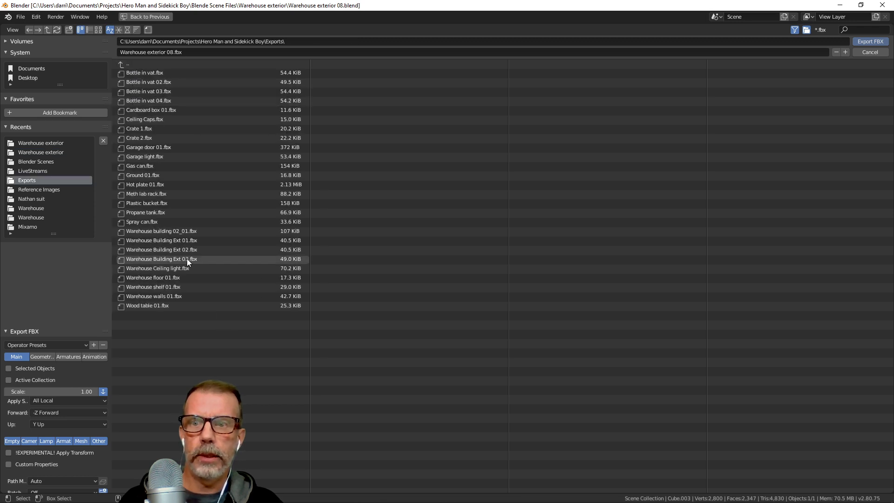
Base the file name on the existing Warehouse building 02_01.fbx, increment it to Warehouse building 02_02.fbx, and export
click(163, 231)
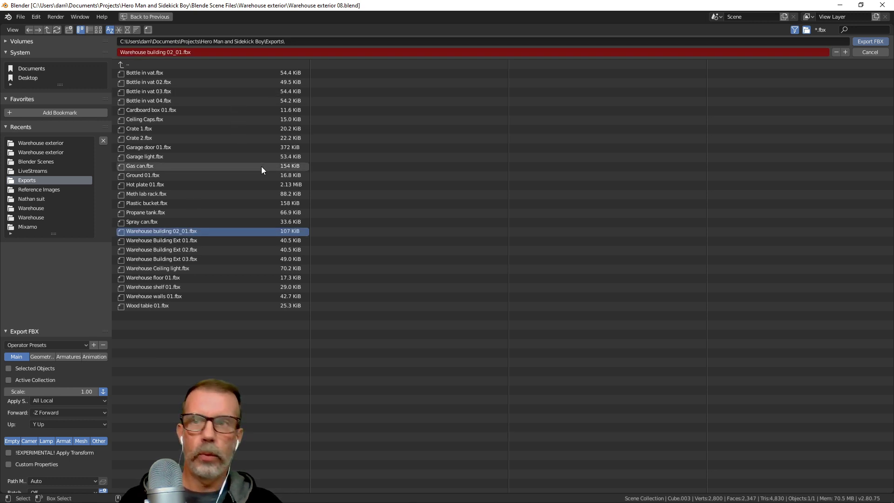
key(KP_Add)
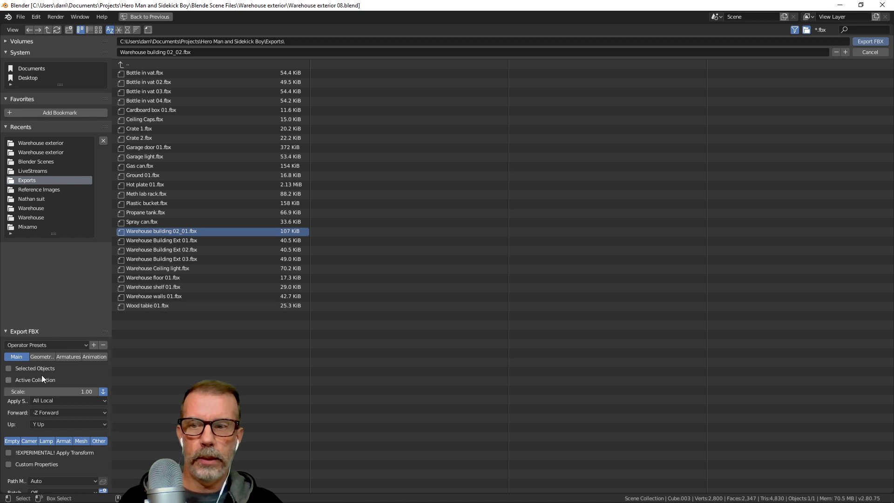
click(865, 41)
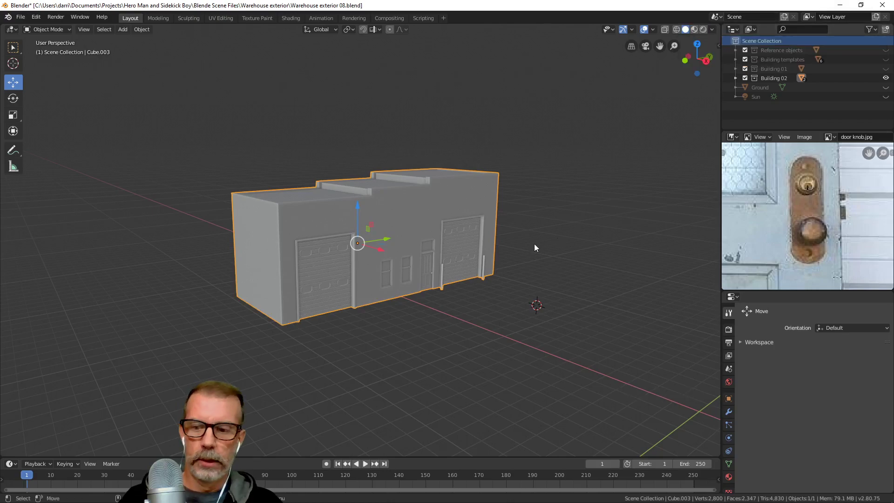
Switch to Substance Painter and create a new project from the mesh Warehouse building 02_02.fbx
key(alt+Tab)
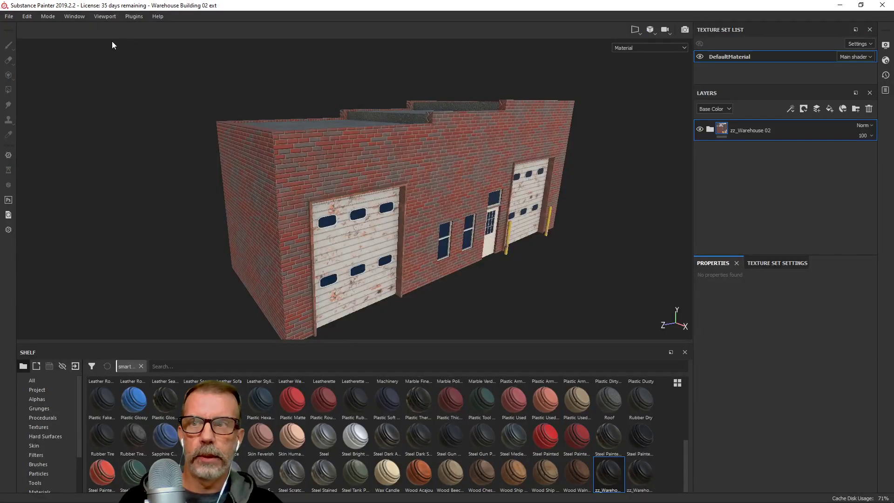
click(9, 16)
click(23, 28)
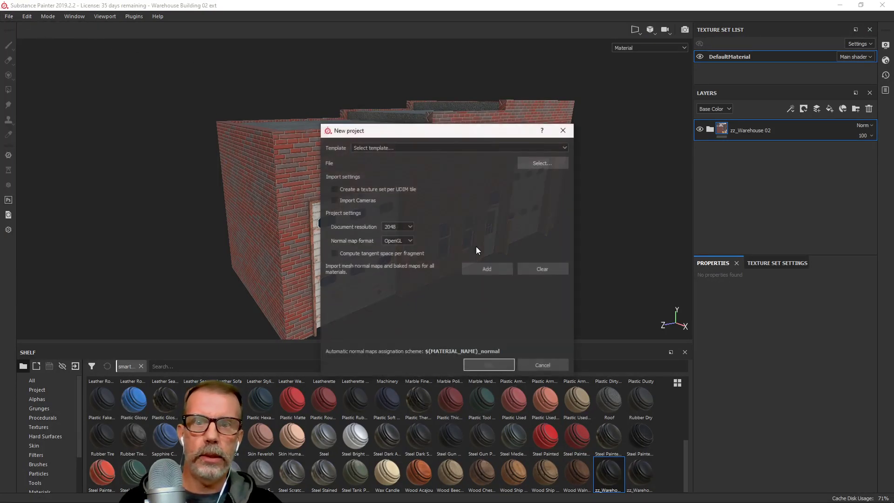
click(543, 160)
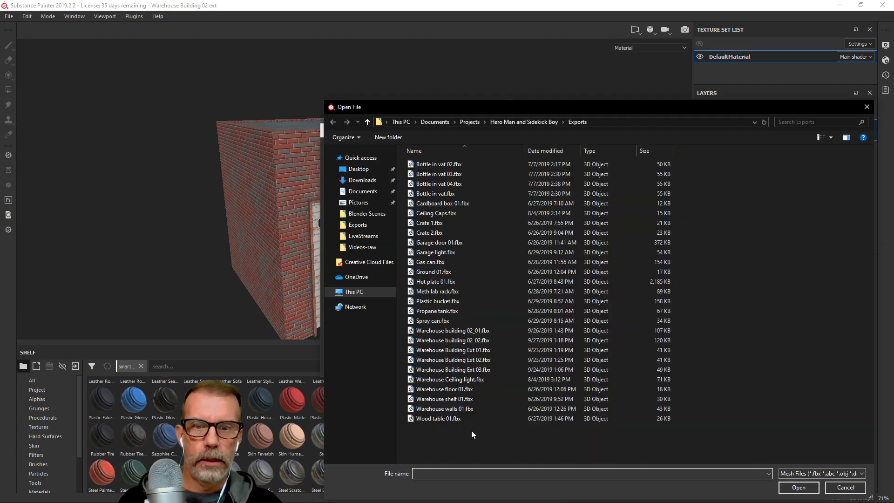
click(482, 340)
click(798, 486)
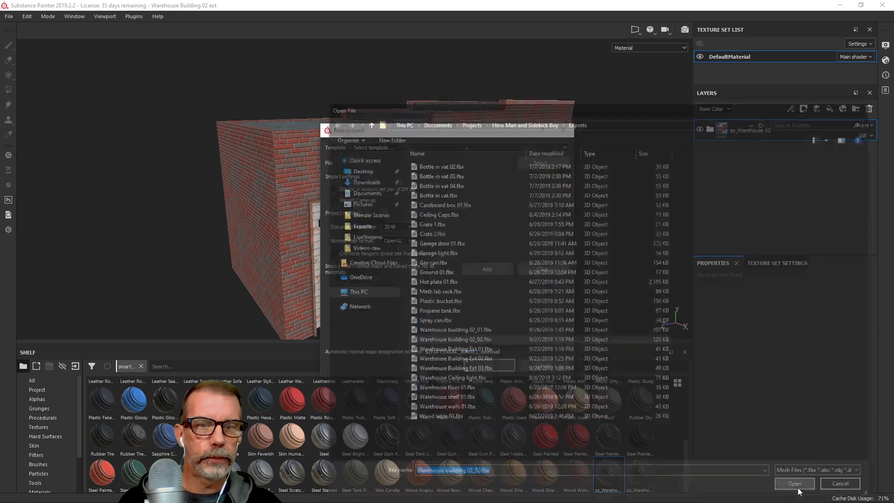
click(489, 365)
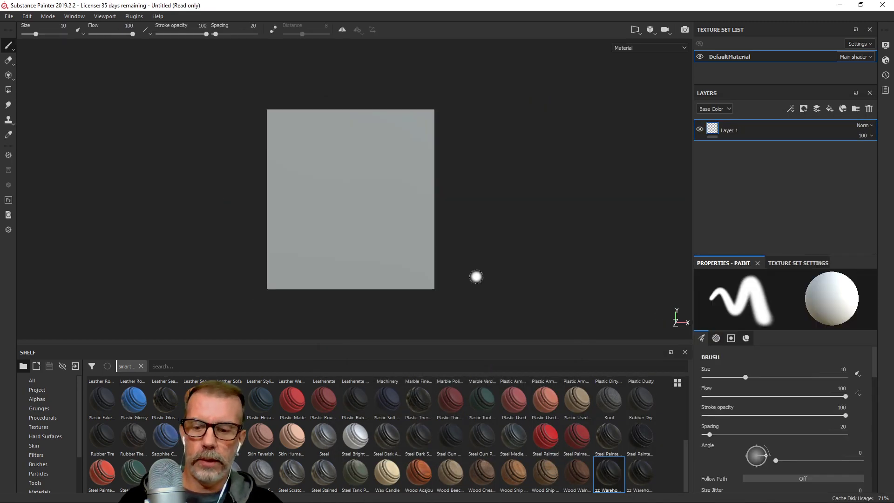
Delete the empty Layer 1 and bake all DefaultMaterial mesh maps at an output size of 2048
alt+drag(400, 267, 468, 268)
click(869, 109)
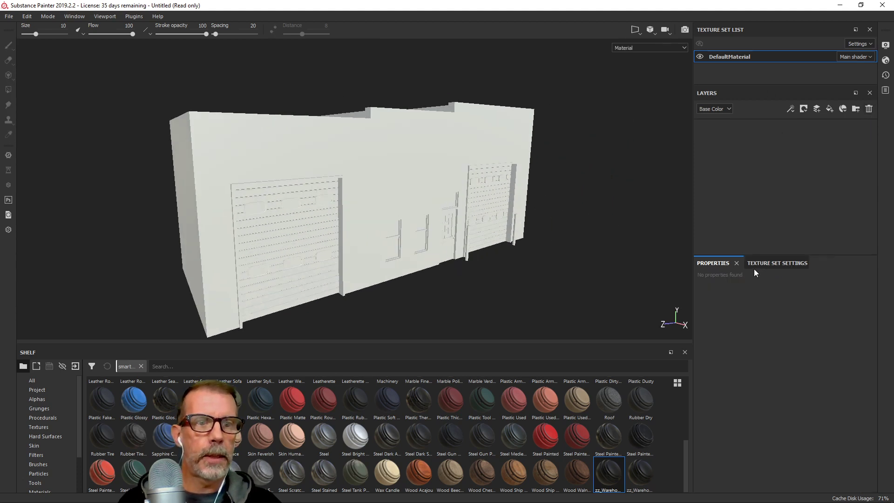
click(769, 264)
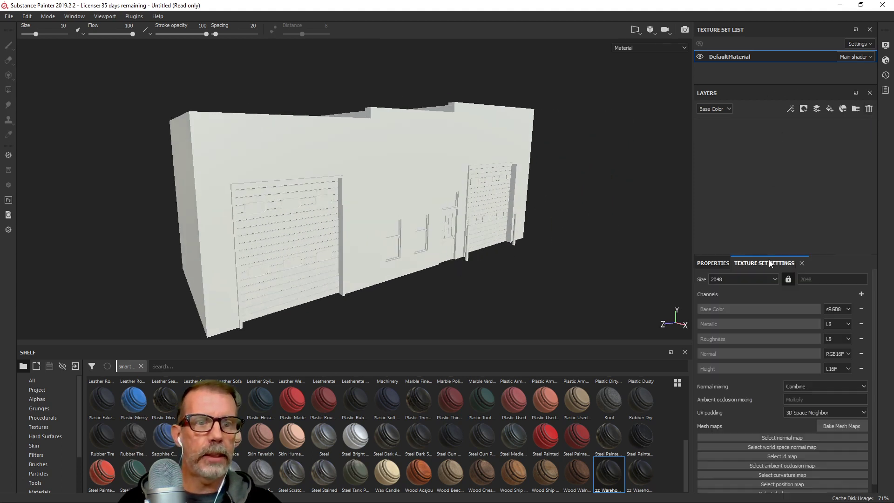
click(832, 426)
click(447, 129)
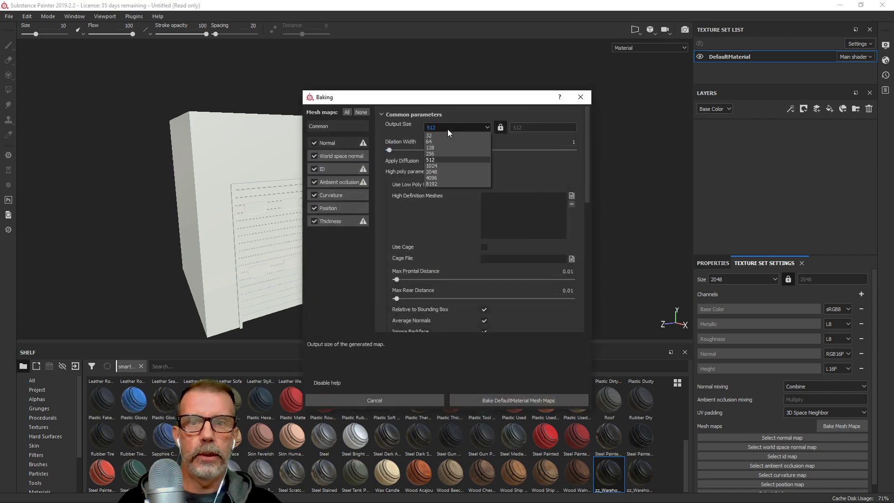
click(448, 171)
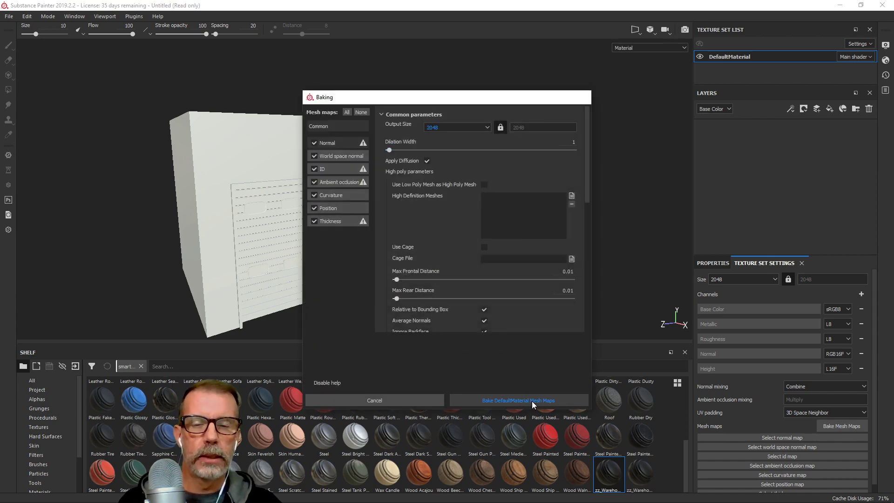
click(532, 400)
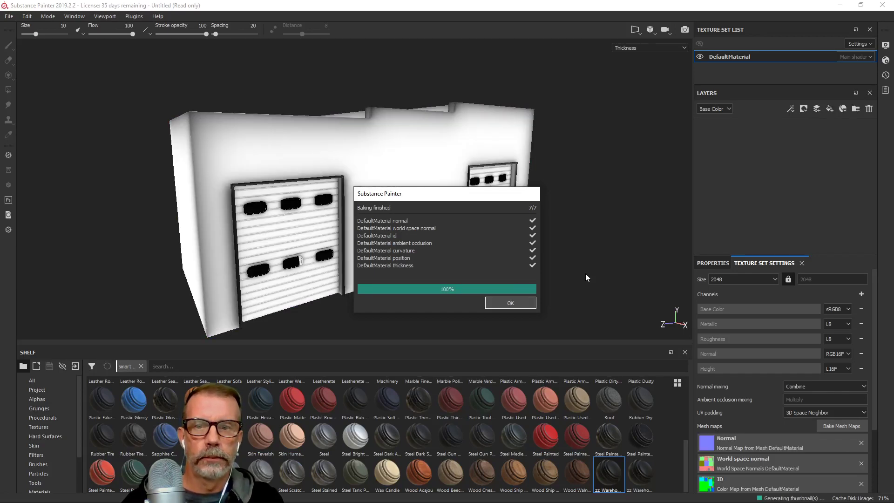
click(512, 303)
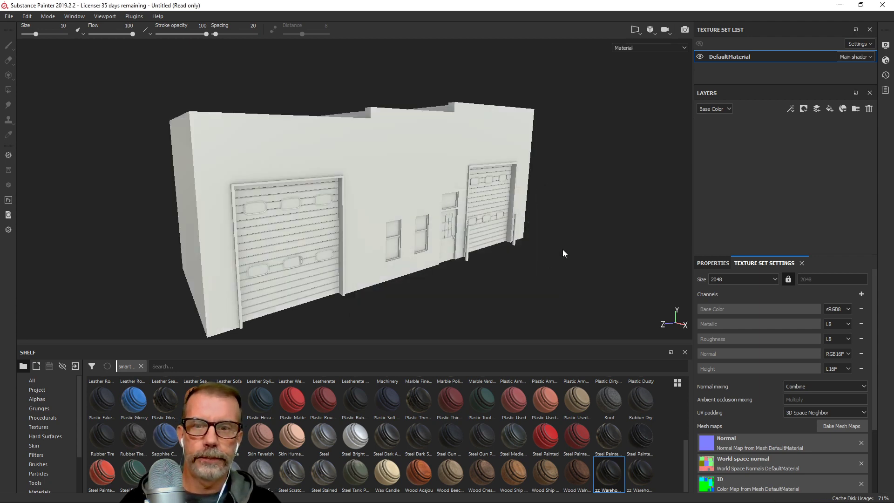
alt+drag(557, 231, 551, 243)
scroll(551, 243, up, 4)
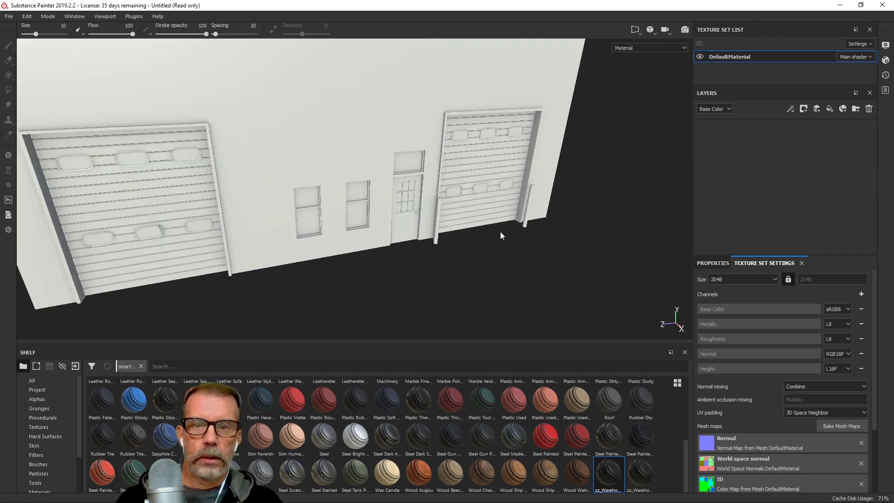
Apply the zz_Warehouse 02 smart material to the warehouse by adding it to the empty layer stack
scroll(408, 197, up, 2)
scroll(458, 187, down, 3)
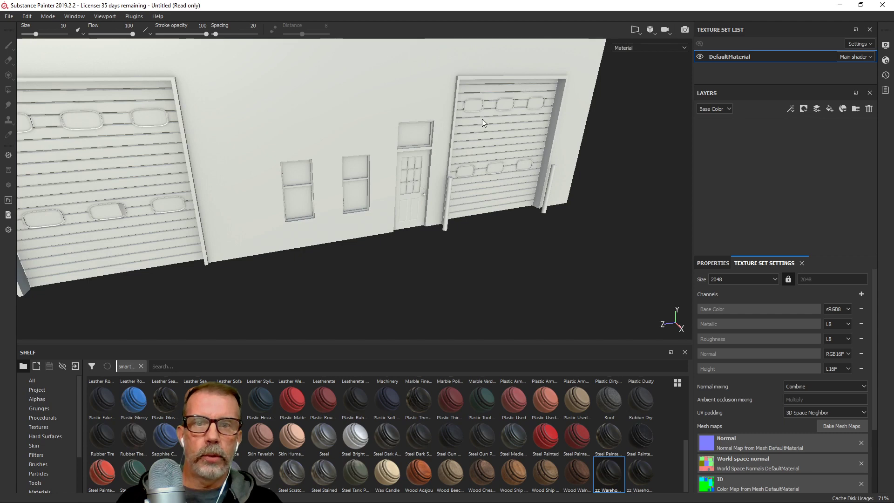
scroll(482, 119, down, 5)
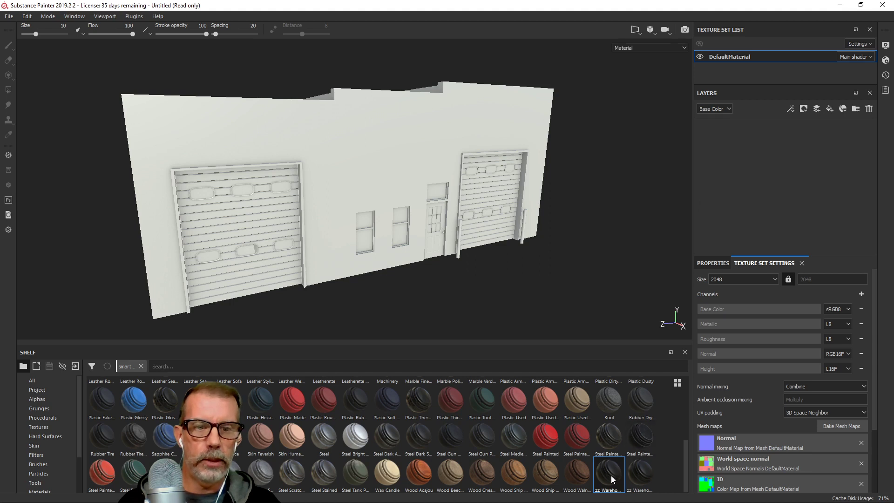
mouse_move(612, 476)
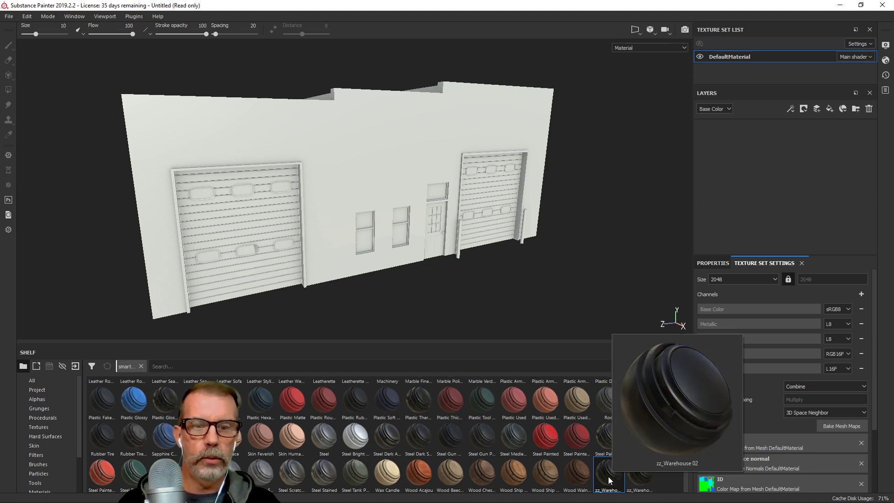
drag(609, 479, 791, 150)
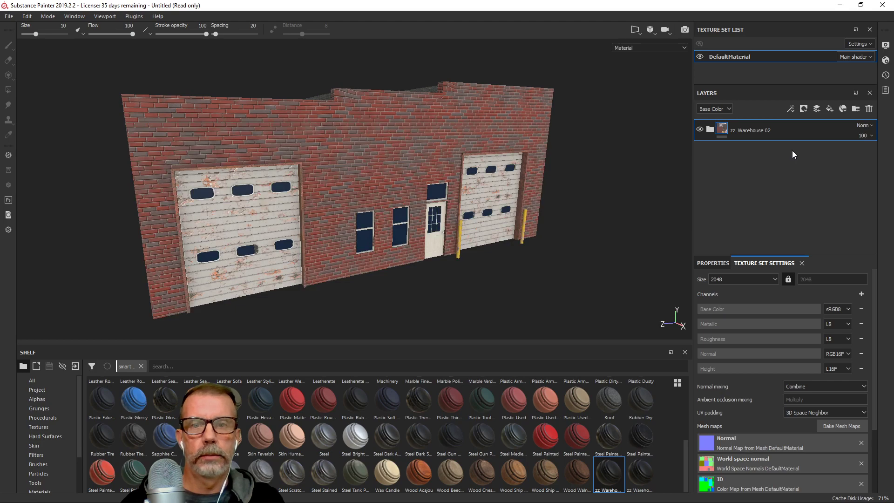
Examine the brick texture along the front wall's stepped roof edge and parapet corners for distortion
scroll(364, 183, up, 2)
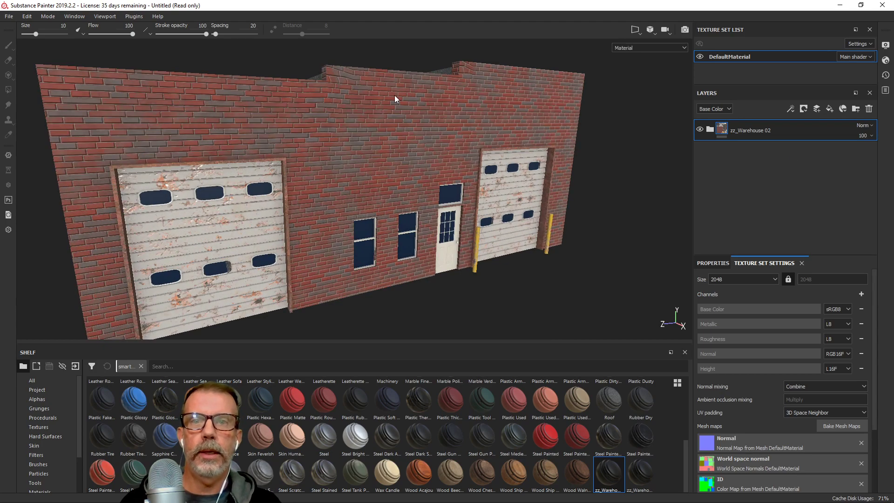
alt+drag(371, 99, 393, 191)
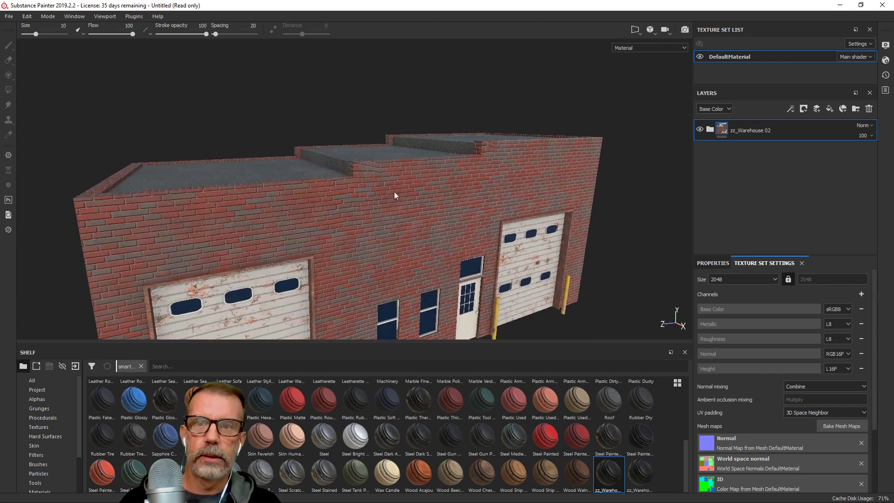
scroll(393, 191, up, 4)
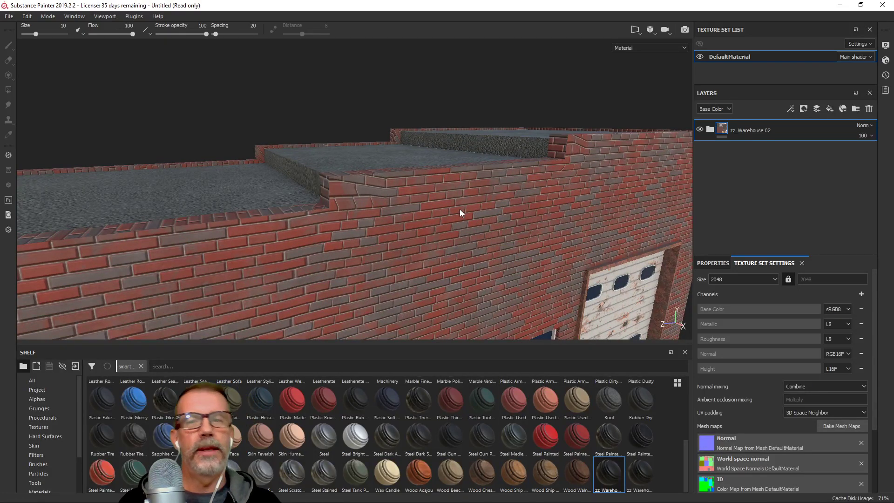
scroll(459, 209, down, 2)
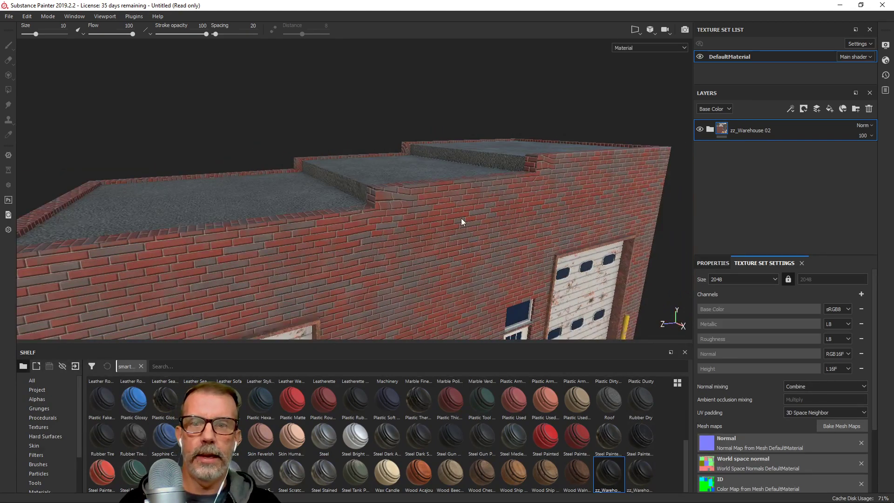
alt+drag(485, 206, 481, 152)
scroll(481, 158, down, 2)
alt+drag(471, 185, 484, 165)
Switch to Blender, open the UV Editing workspace, and bring the building's stepped roof edge into view
key(alt+Tab)
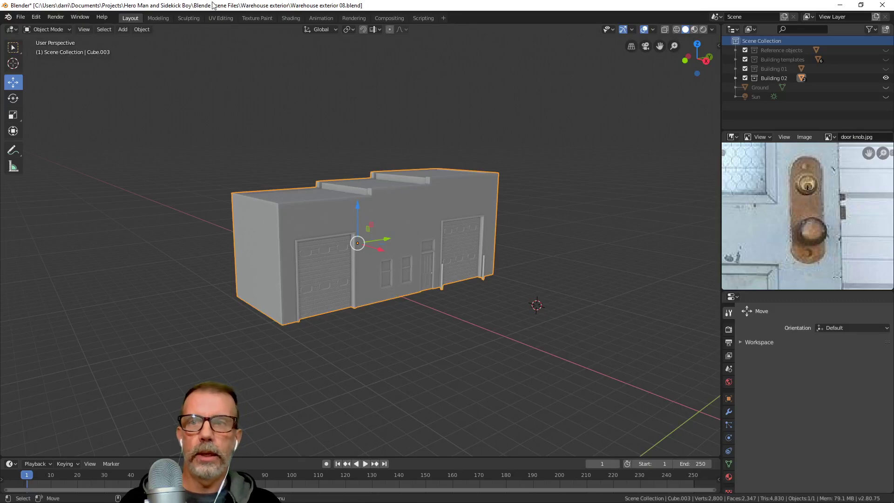
click(214, 19)
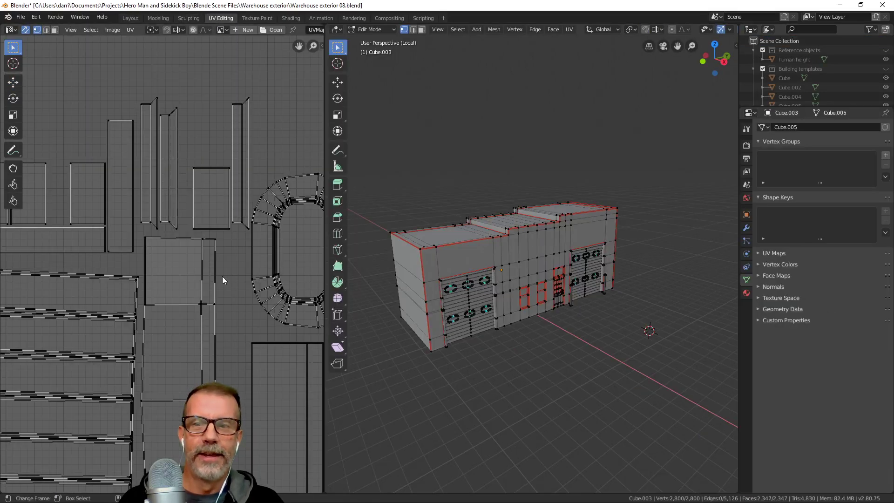
middle_drag(227, 262, 257, 232)
scroll(289, 250, down, 2)
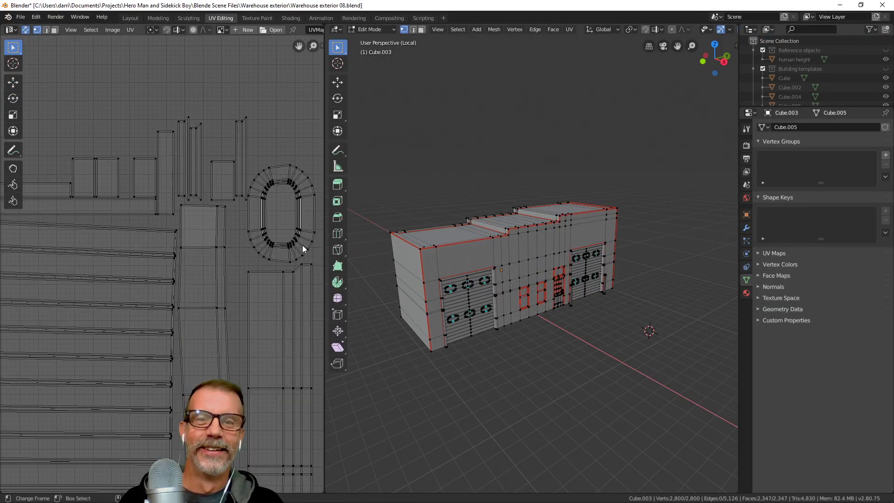
scroll(497, 250, up, 4)
shift+middle_drag(494, 226, 600, 242)
scroll(593, 274, down, 2)
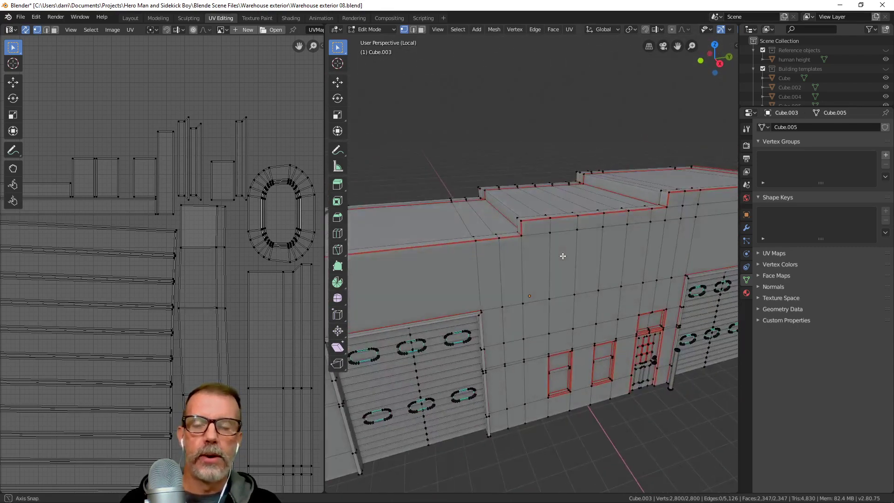
Undo back past the vertex painting session and the UV vertex moves that straightened the roof-step corner face
key(Tab)
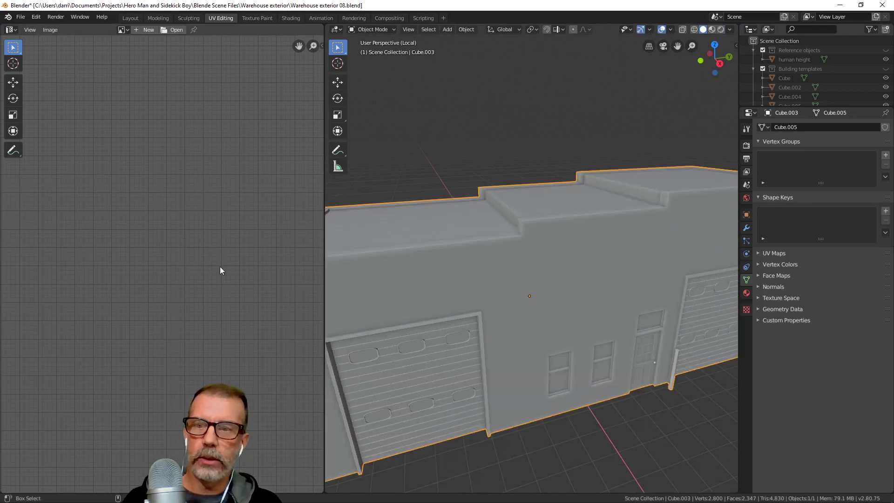
key(Tab)
key(ctrl+z)
key(ctrl+z)
key(ctrl+z)
key(ctrl+z)
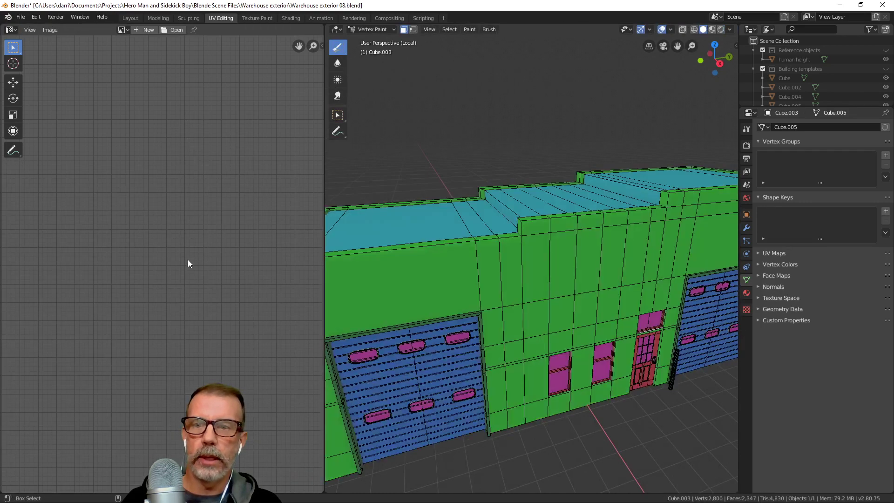
key(ctrl+z)
key(ctrl+z)
key(ctrl+z)
key(ctrl+z)
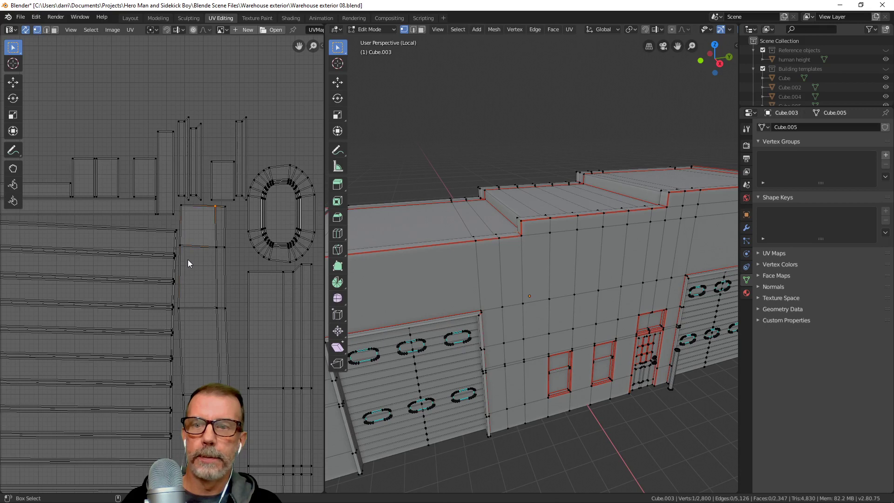
key(ctrl+z)
key(ctrl+z)
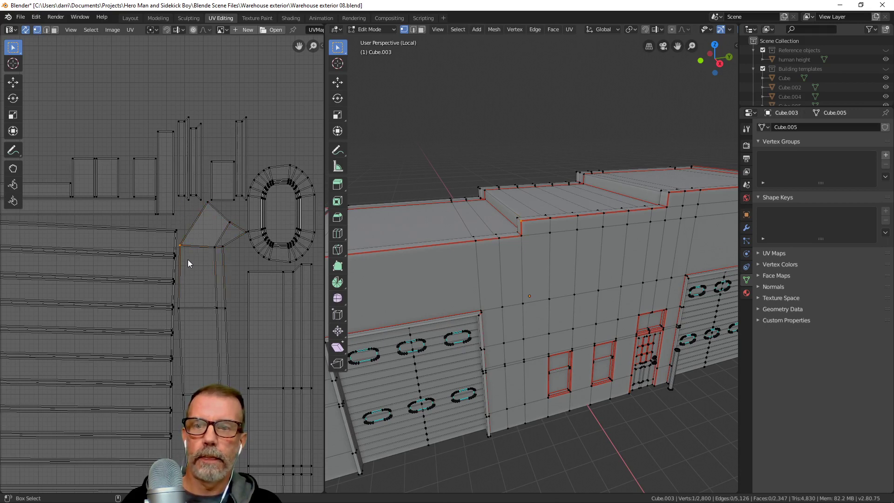
key(ctrl+z)
key(ctrl+z)
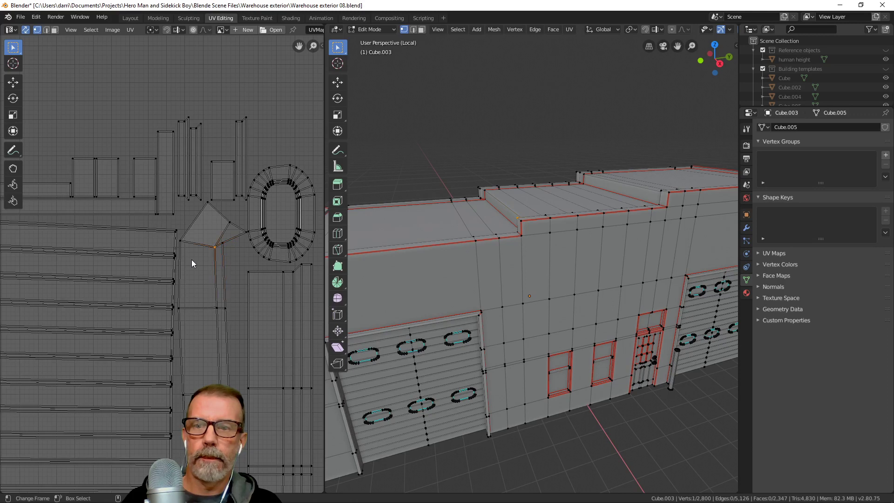
Select the corner faces at the two roof steps in turn and locate their positions in the UV layout
scroll(202, 262, down, 5)
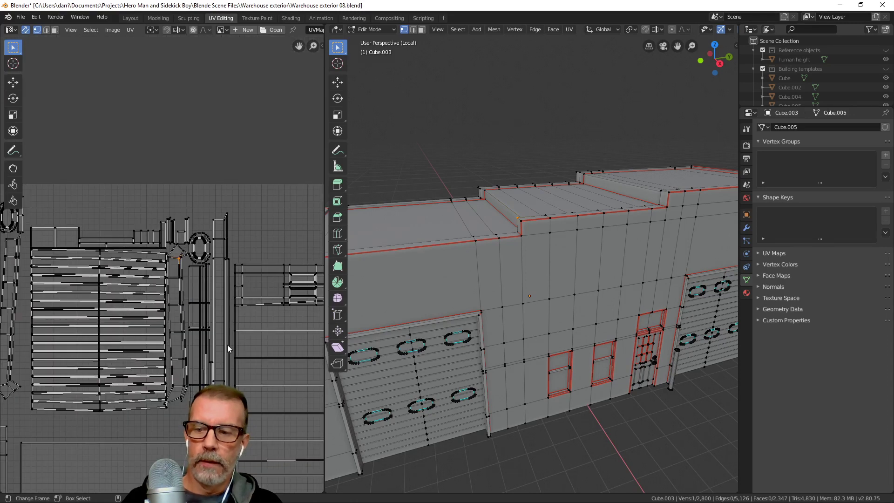
middle_drag(210, 371, 204, 294)
middle_drag(560, 210, 591, 237)
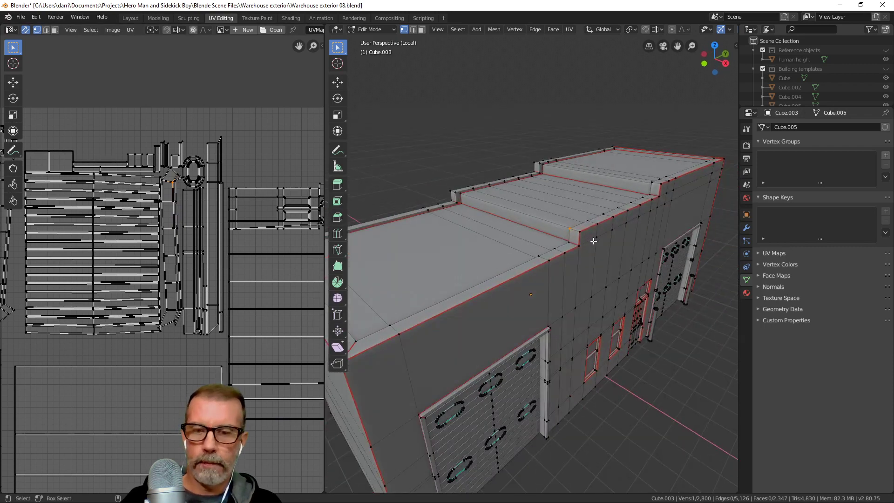
key(3)
click(574, 237)
click(654, 188)
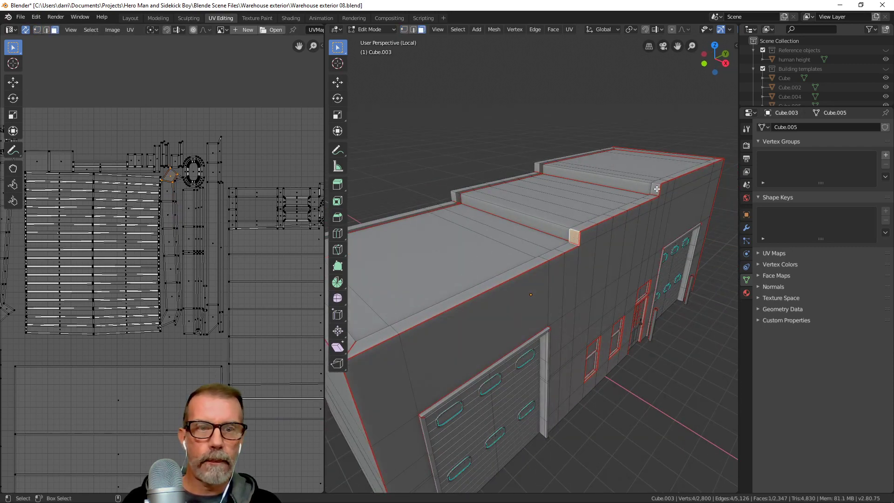
key(KP_Decimal)
scroll(195, 279, down, 3)
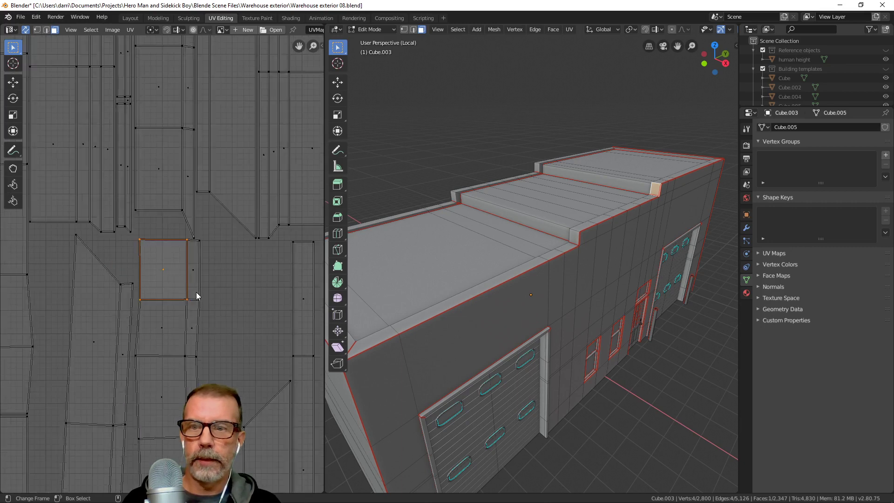
key(1)
click(194, 292)
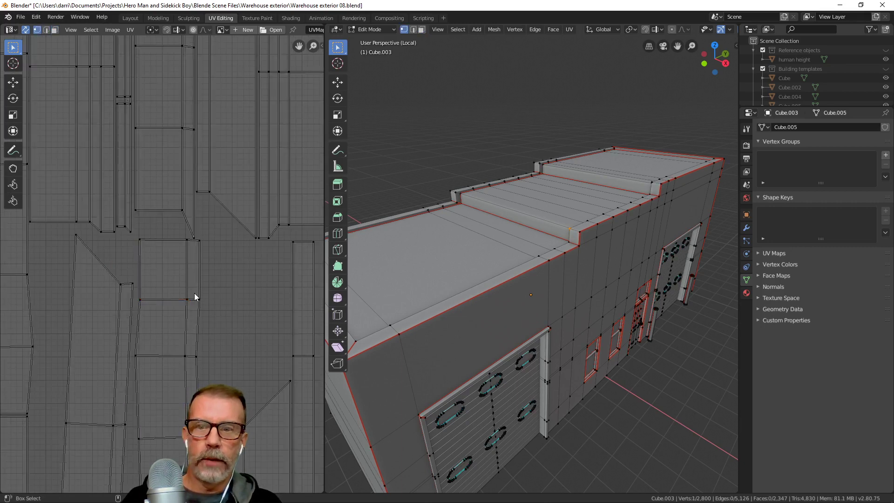
scroll(153, 275, down, 3)
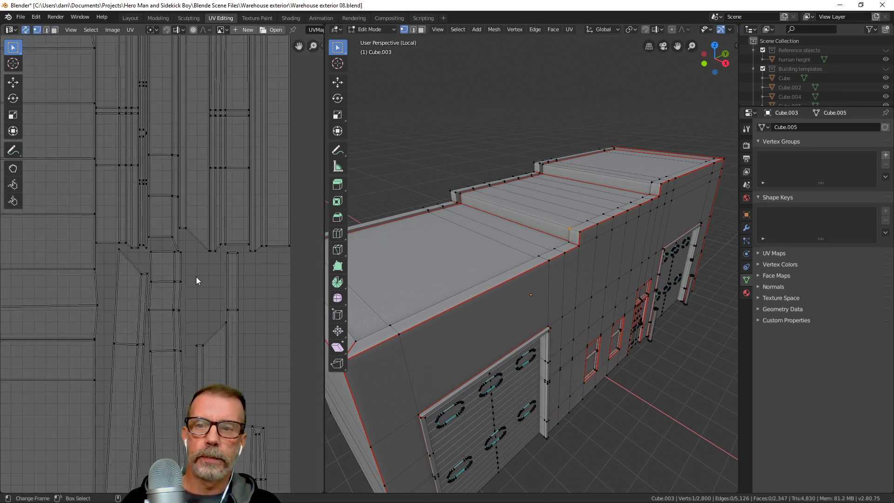
Turn off UV sync selection and select the whole building mesh to show its full UV layout
middle_drag(552, 264, 522, 259)
scroll(492, 271, down, 5)
scroll(116, 291, down, 4)
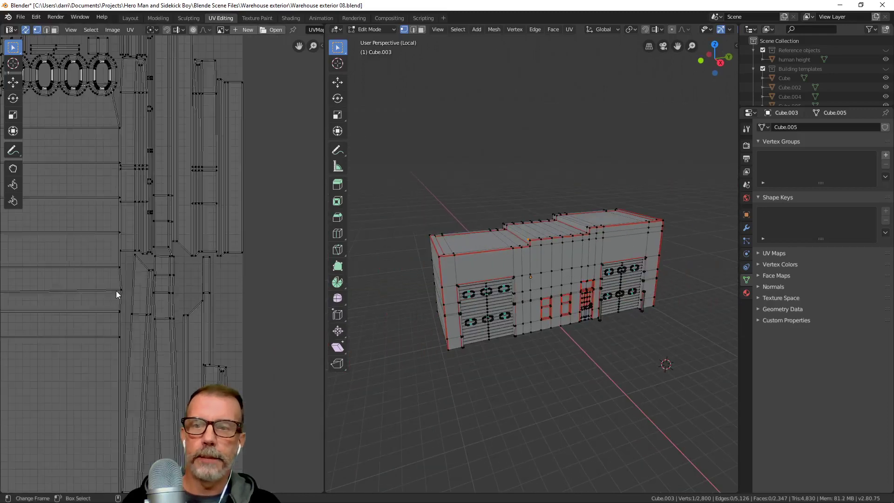
scroll(164, 294, up, 3)
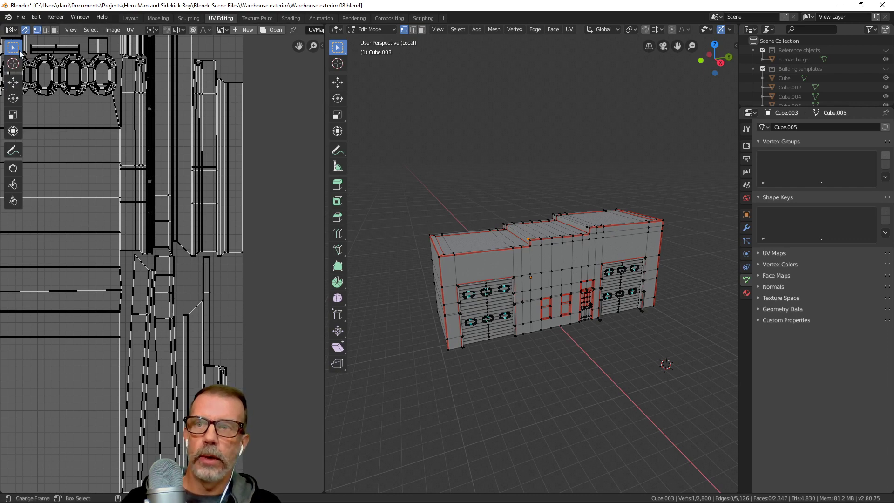
click(29, 31)
scroll(146, 298, down, 3)
middle_drag(134, 298, 37, 309)
key(a)
scroll(219, 319, down, 2)
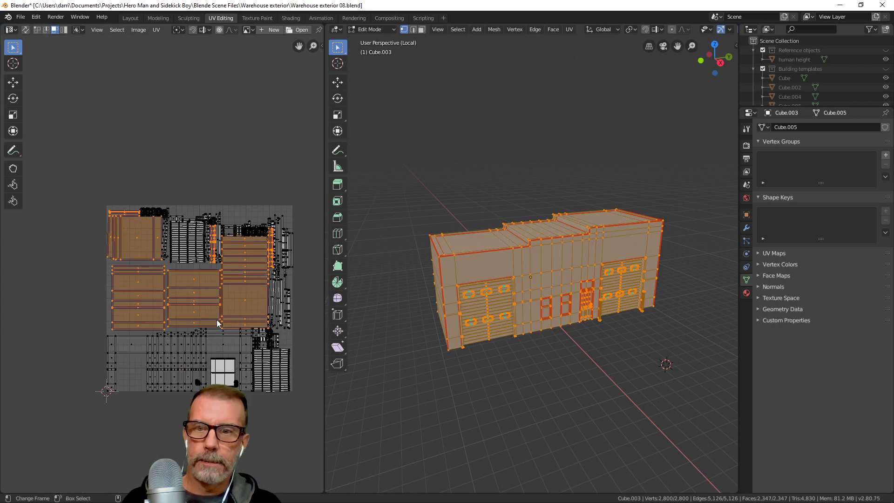
scroll(196, 287, up, 6)
scroll(197, 287, down, 2)
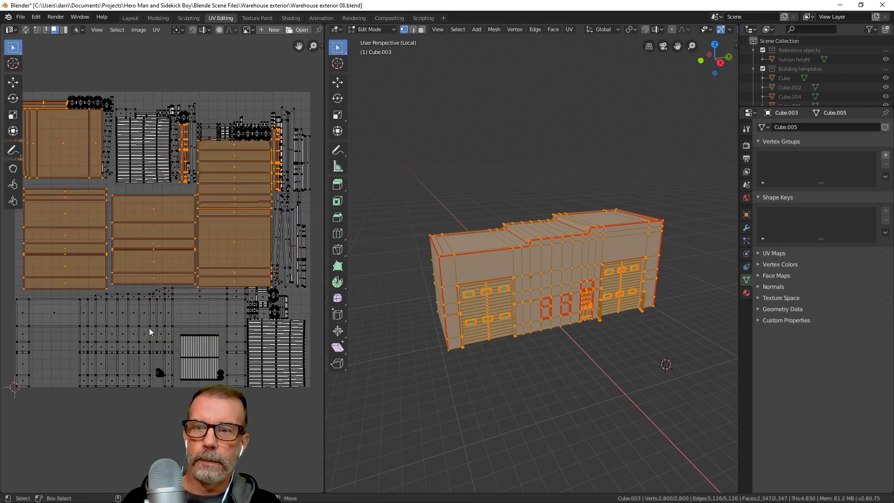
scroll(182, 297, up, 5)
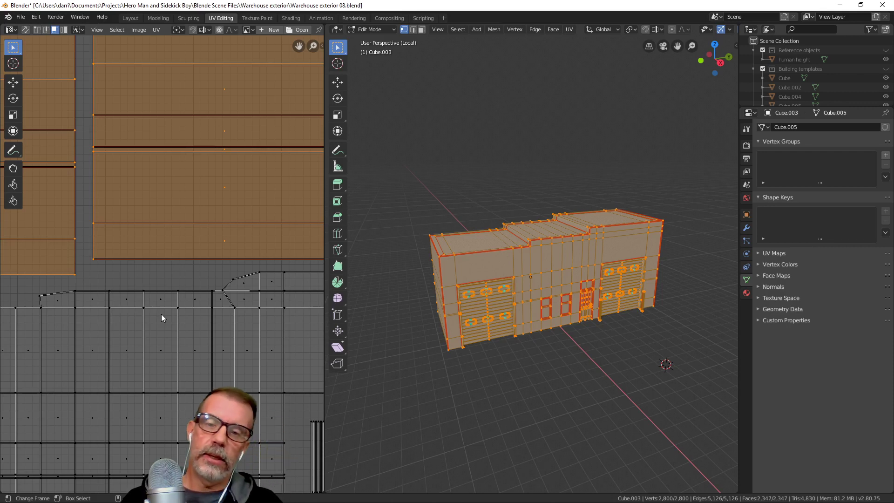
Maximize the UV editor and examine the layout for distorted edges on the wall islands
key(ctrl+space)
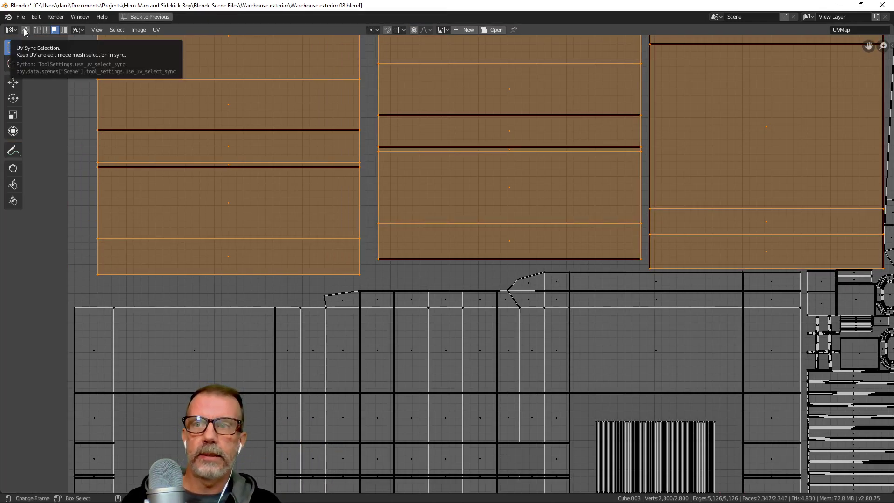
scroll(407, 256, down, 2)
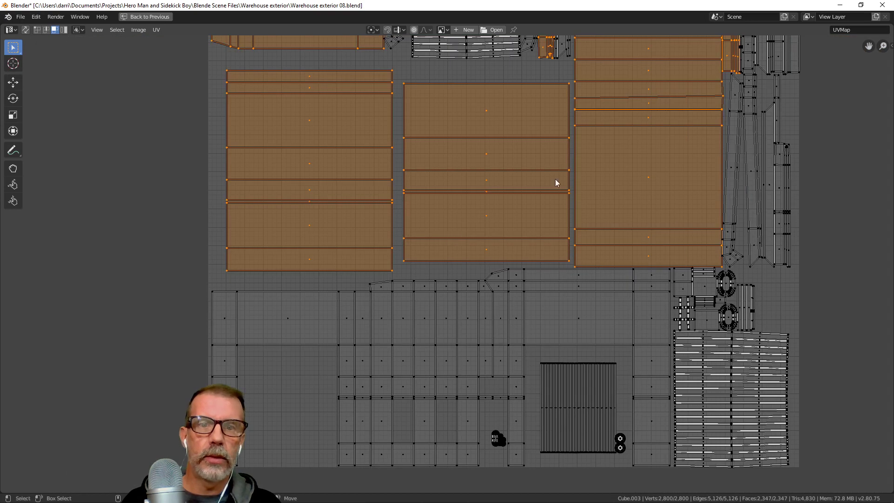
middle_drag(556, 179, 497, 281)
middle_drag(488, 104, 479, 196)
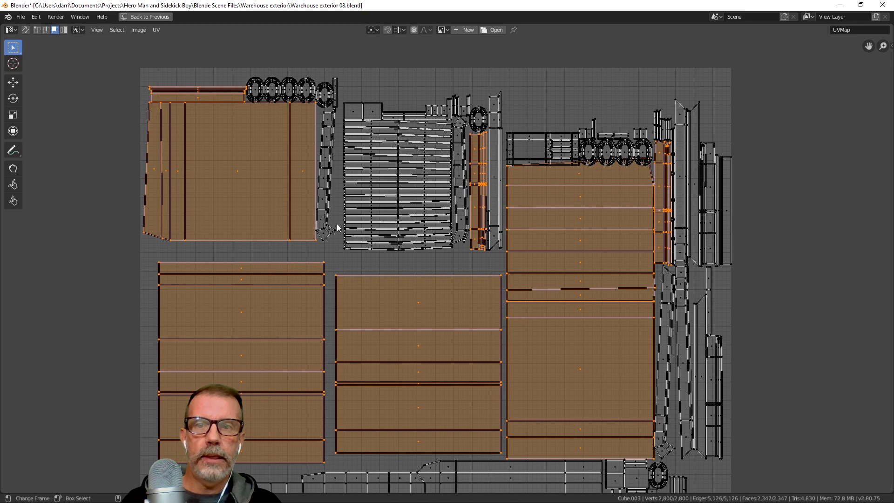
scroll(340, 227, down, 3)
middle_drag(470, 319, 448, 210)
scroll(377, 277, up, 4)
middle_drag(327, 261, 374, 264)
scroll(374, 264, up, 1)
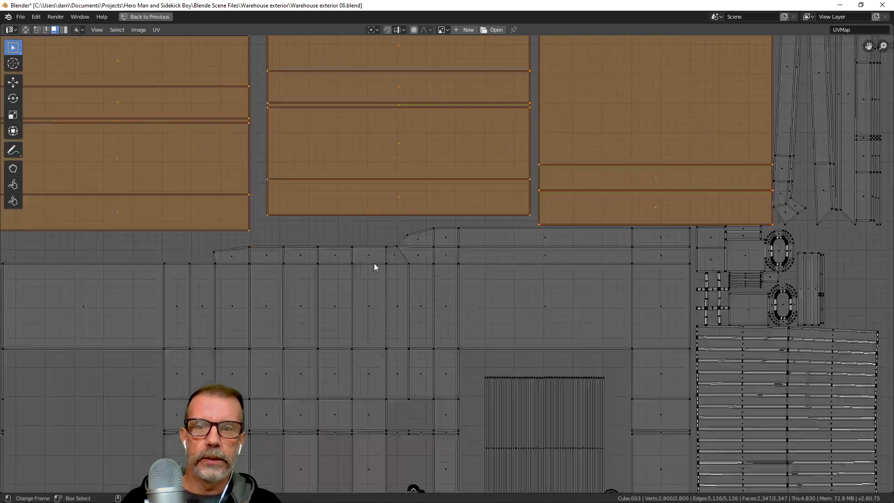
Move the inner roof-step vertex of the wall island 0.0125 along X to line up with the vertical edge below it
scroll(374, 266, up, 2)
click(373, 255)
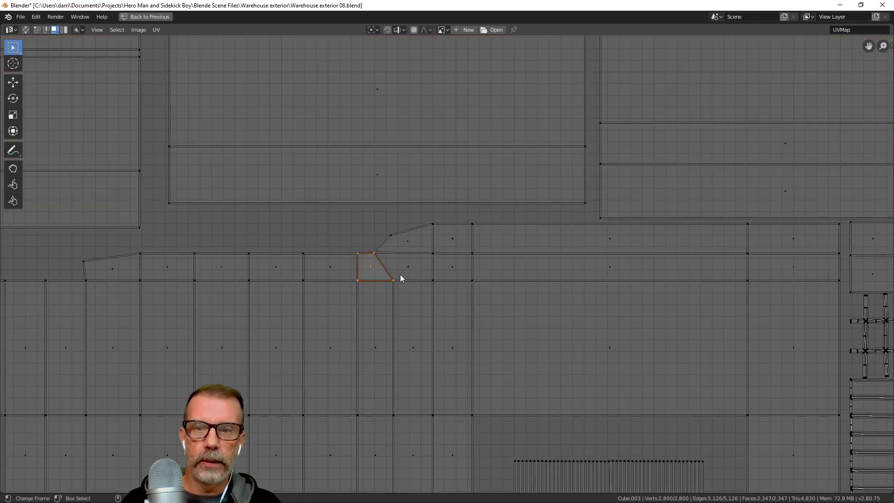
click(376, 255)
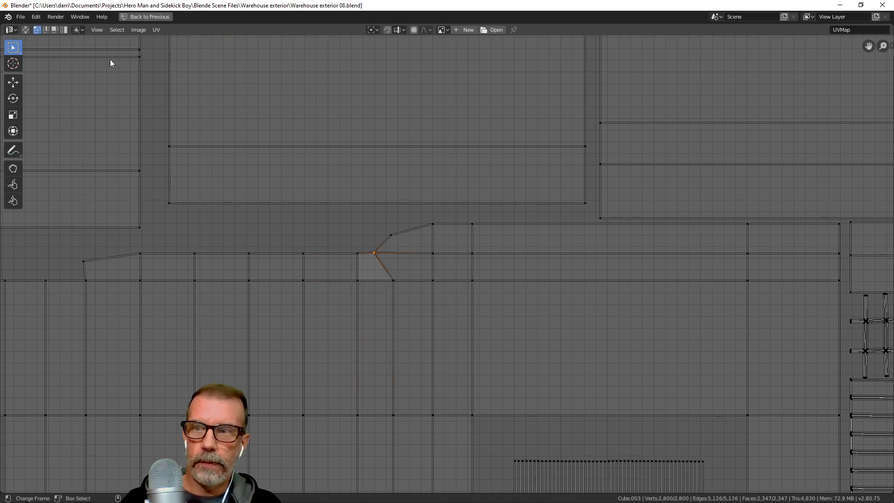
click(10, 86)
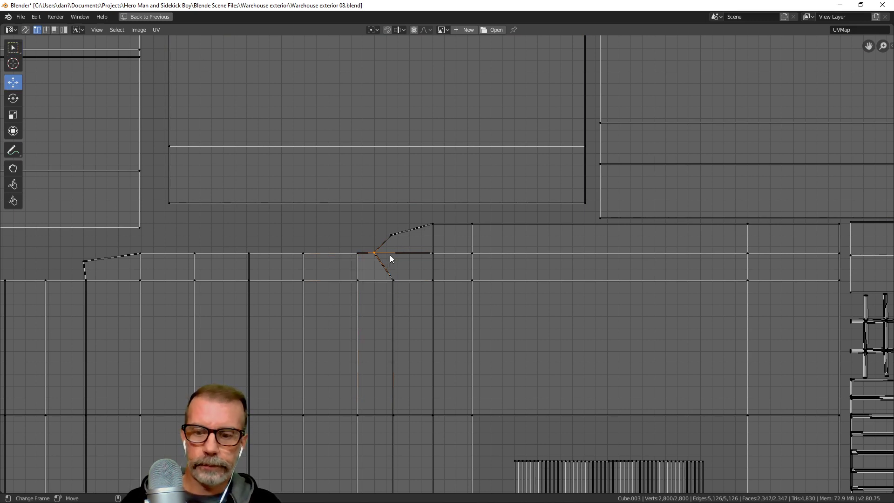
key(g)
key(x)
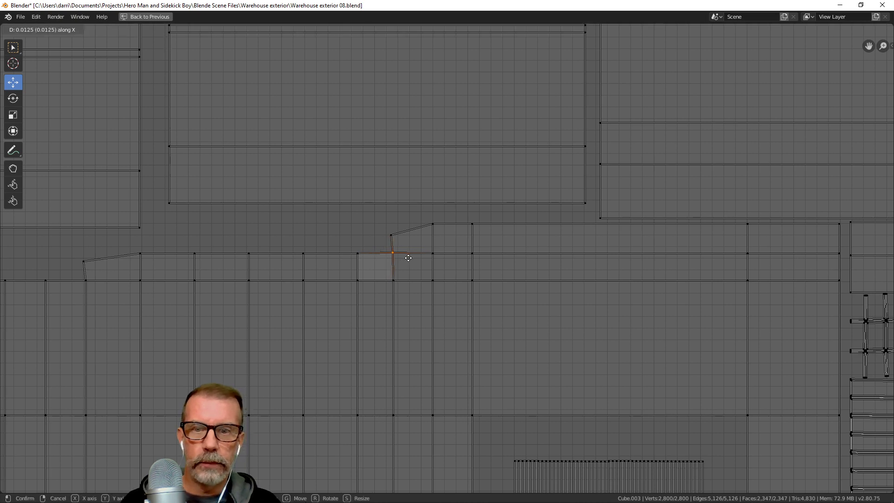
click(409, 257)
Square the raised wall section by moving its slanted top corner vertex into line and nudging the inner step vertex level
click(392, 236)
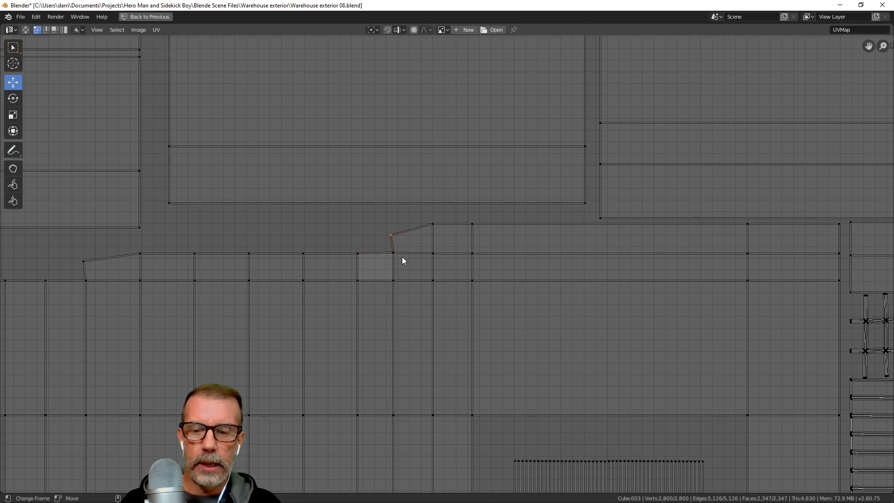
key(g)
click(404, 246)
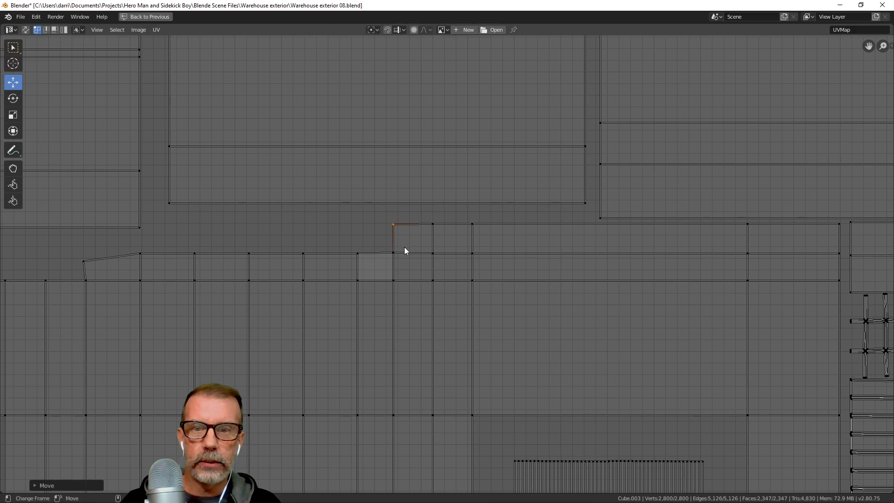
click(400, 254)
key(g)
click(399, 255)
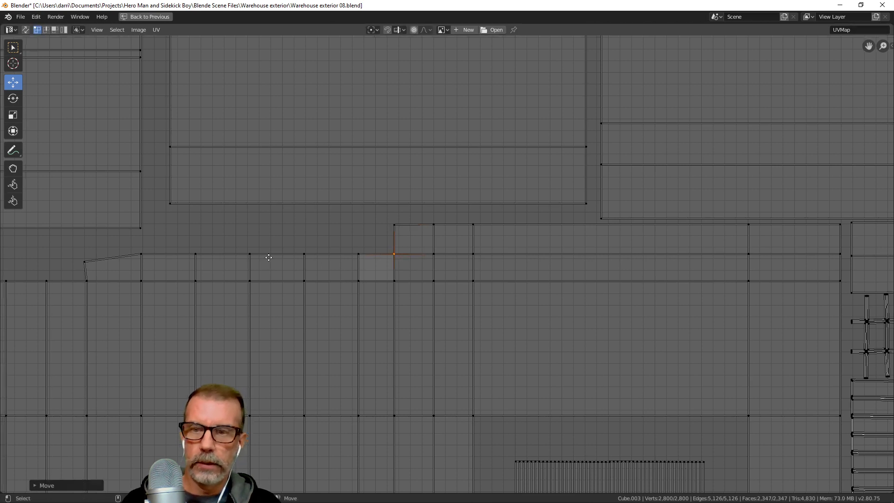
Move the slanted corner vertex at the wall island's other roof step to square that corner
middle_drag(100, 268, 336, 273)
click(336, 273)
key(g)
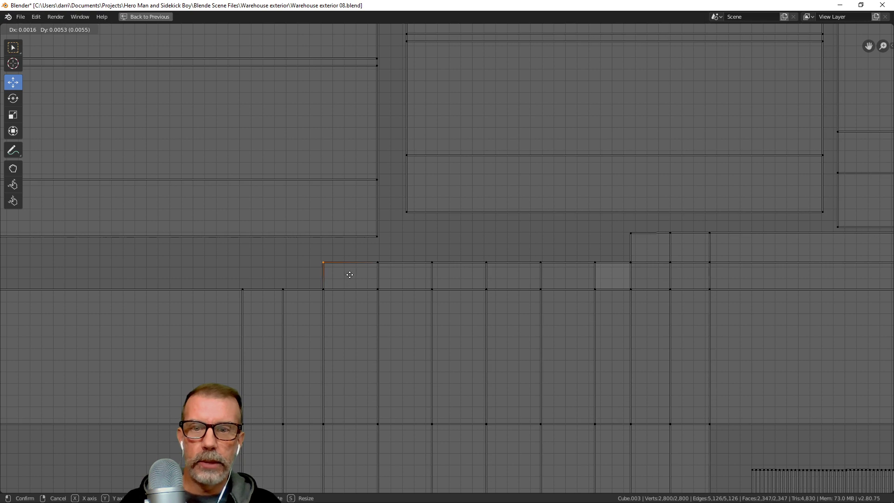
click(350, 275)
Restore the split layout and move the two upper vertices of the skewed roof-step corner face above its lower ones
scroll(419, 254, down, 5)
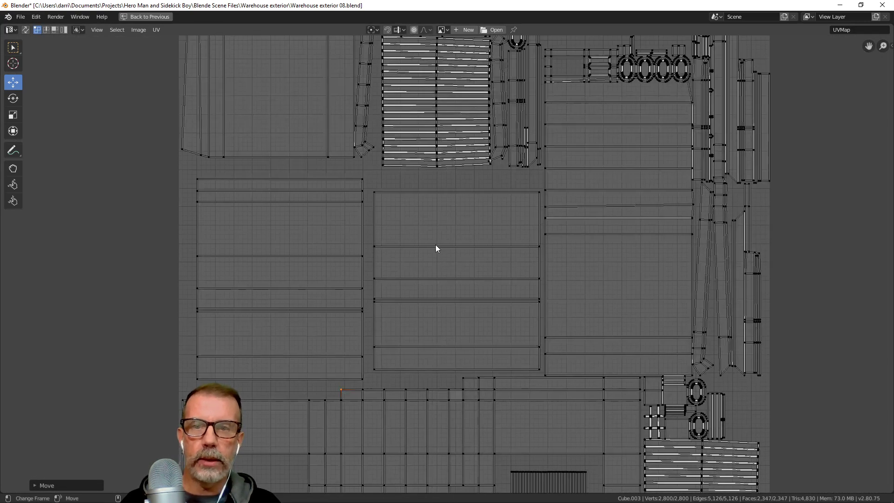
key(ctrl+space)
middle_drag(533, 264, 577, 270)
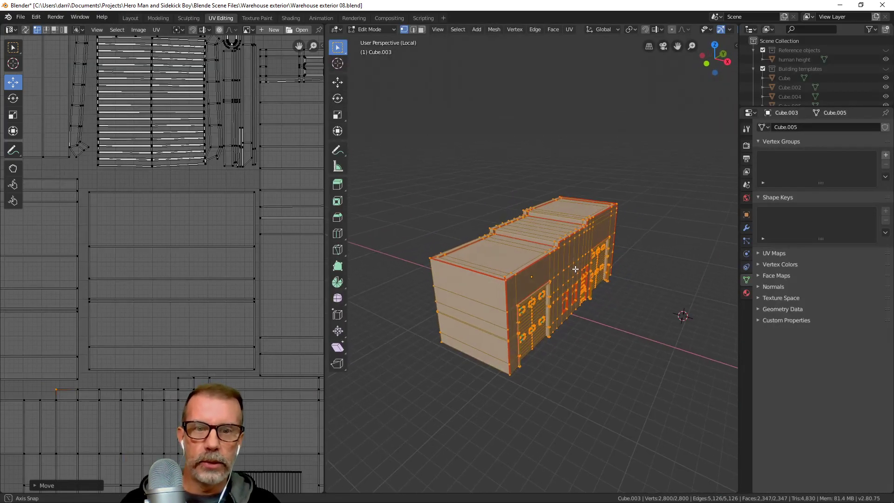
middle_drag(242, 208, 276, 207)
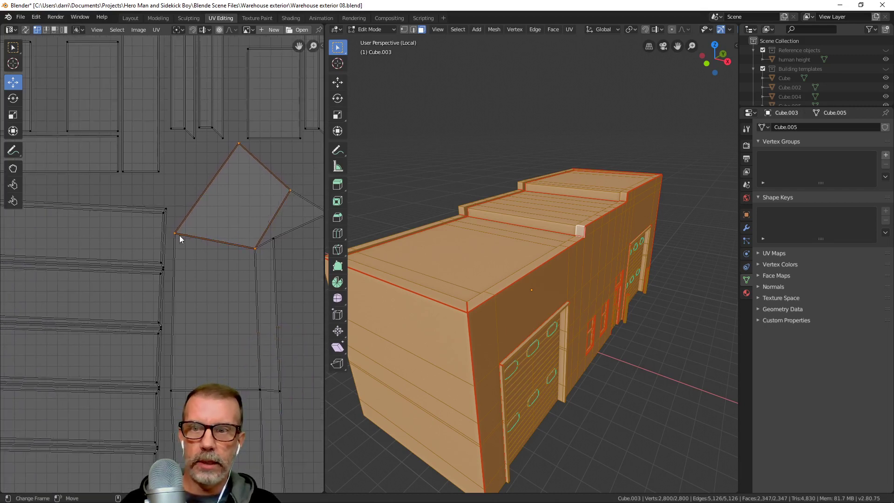
key(g)
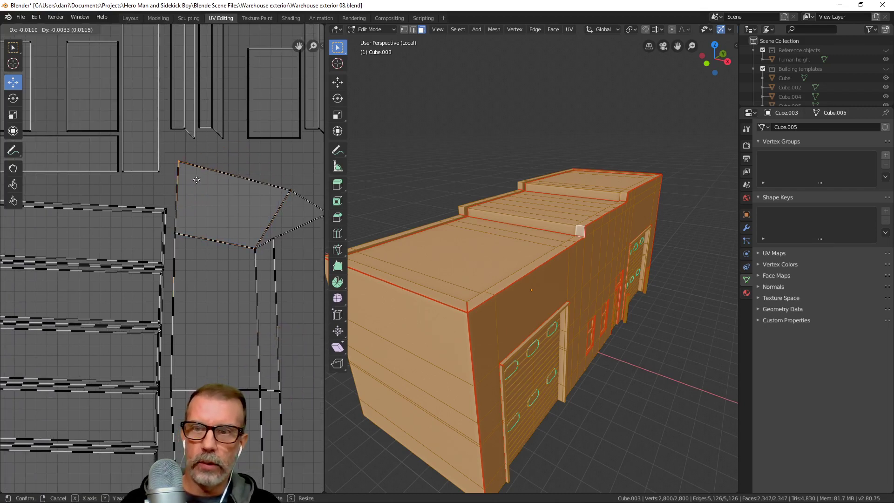
click(195, 173)
click(291, 194)
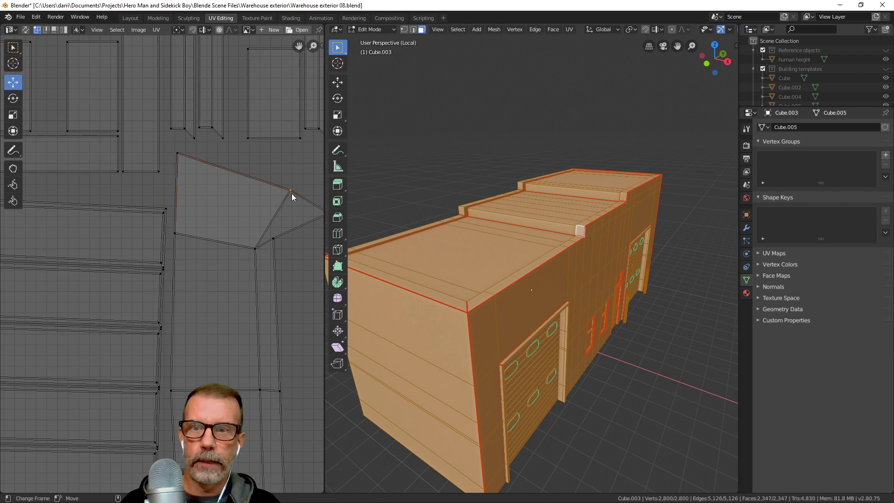
key(g)
click(258, 177)
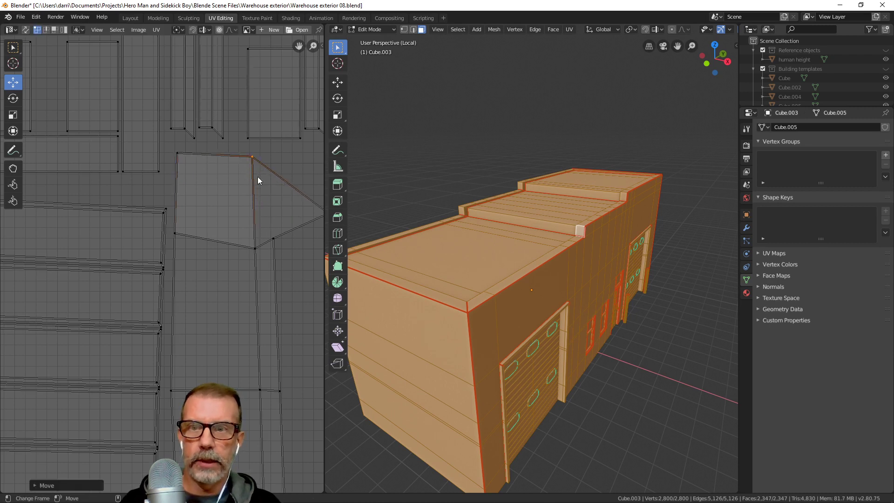
Level the corner face's lower outer vertices and pull the adjoining narrow strip's pointed vertex in to make it rectangular
click(274, 238)
key(g)
click(273, 246)
click(185, 238)
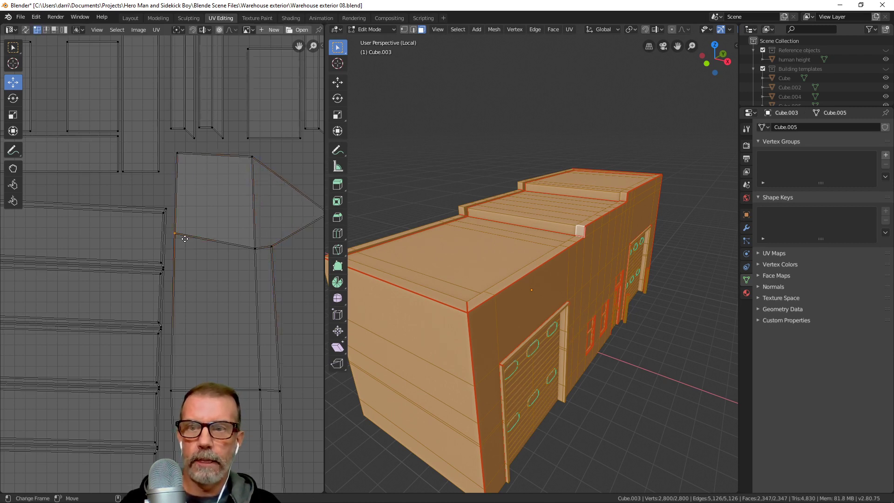
key(g)
click(185, 252)
scroll(277, 230, down, 1)
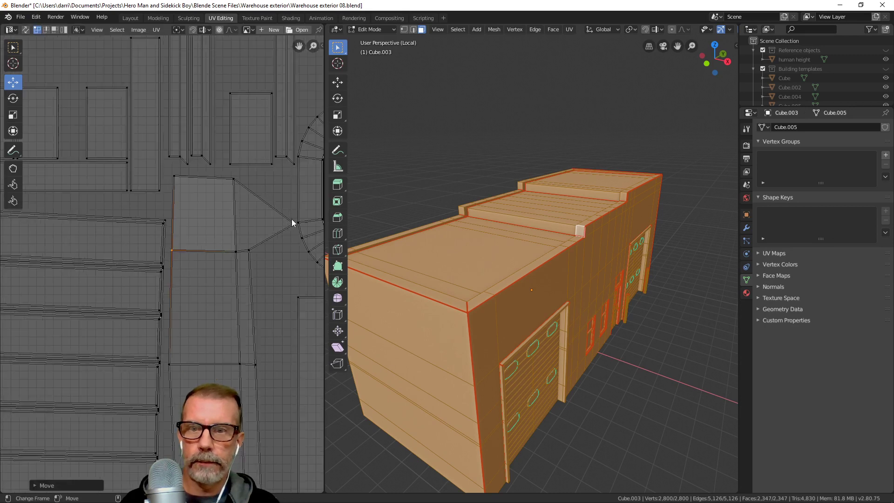
key(g)
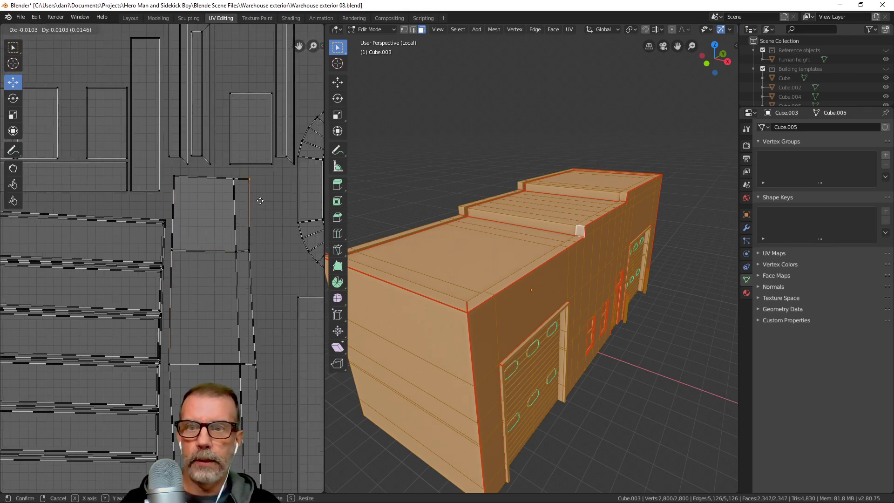
click(260, 203)
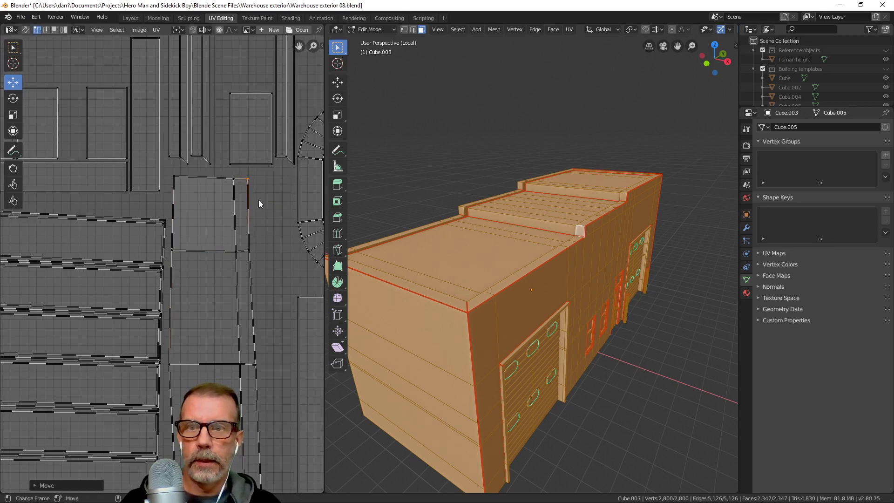
Shift the narrow strip's edge vertices outward to widen the corner face, including the strip's outer top vertex
click(246, 254)
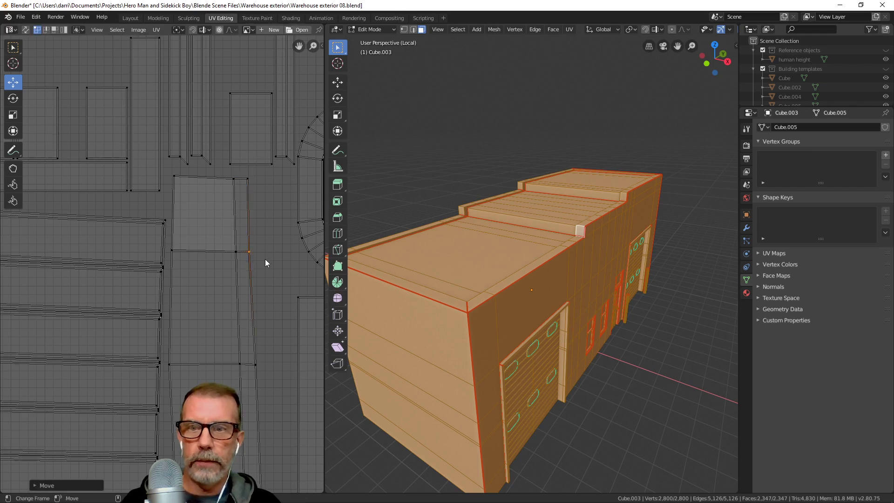
shift+click(238, 254)
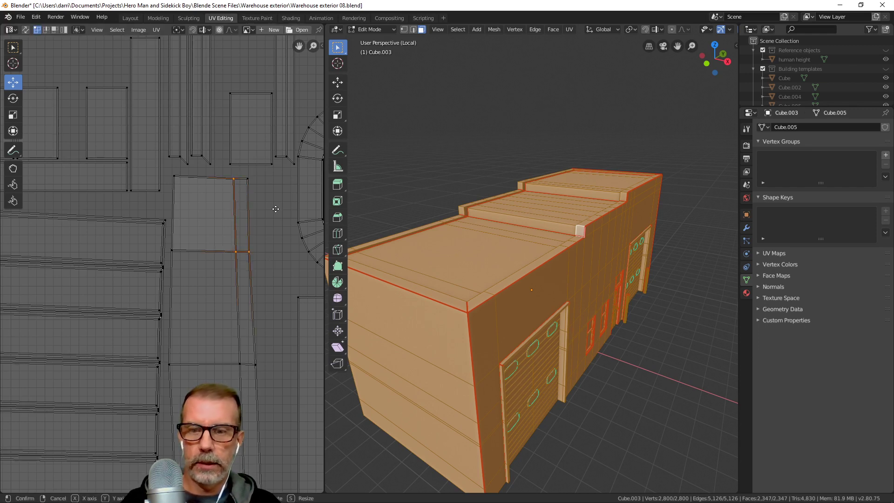
key(g)
click(259, 180)
key(g)
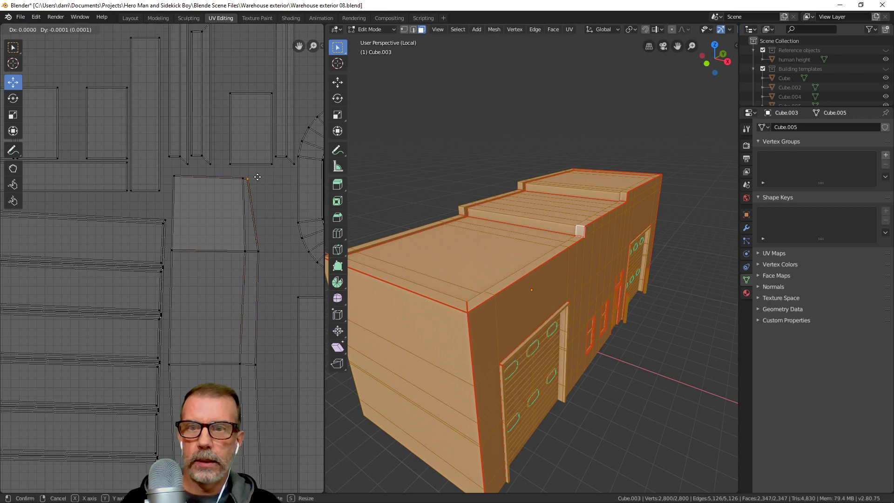
click(266, 181)
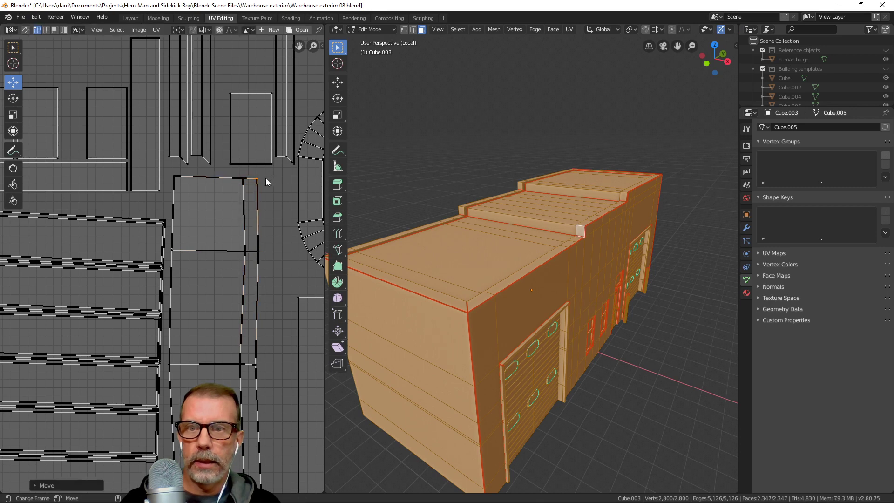
Adjust the strip's inner and outer lower vertices individually to level the edge beneath the corner face
click(235, 253)
key(g)
click(266, 253)
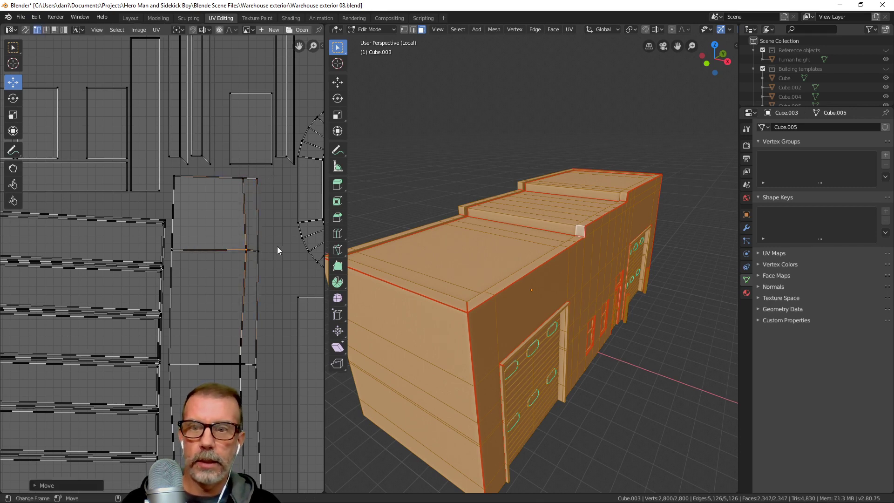
click(261, 256)
key(g)
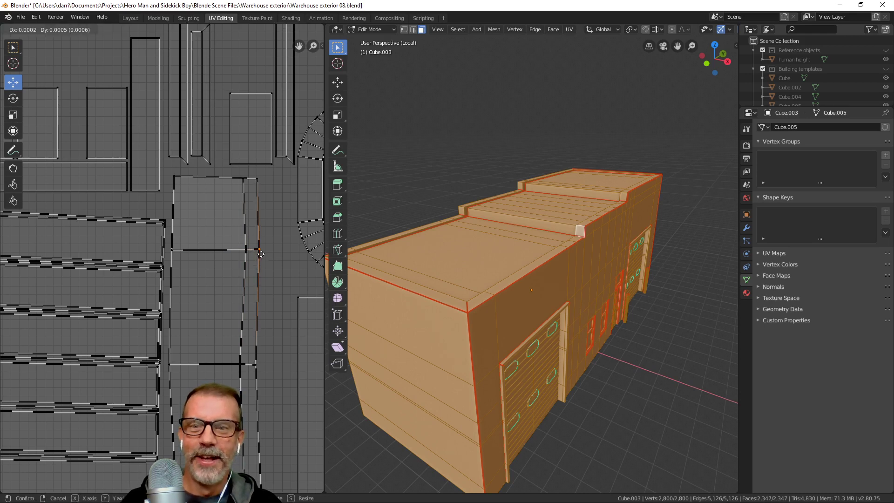
click(261, 260)
Move the strip's two lower vertices together to straighten its vertical edges, and fine-tune the outer one
shift+click(249, 256)
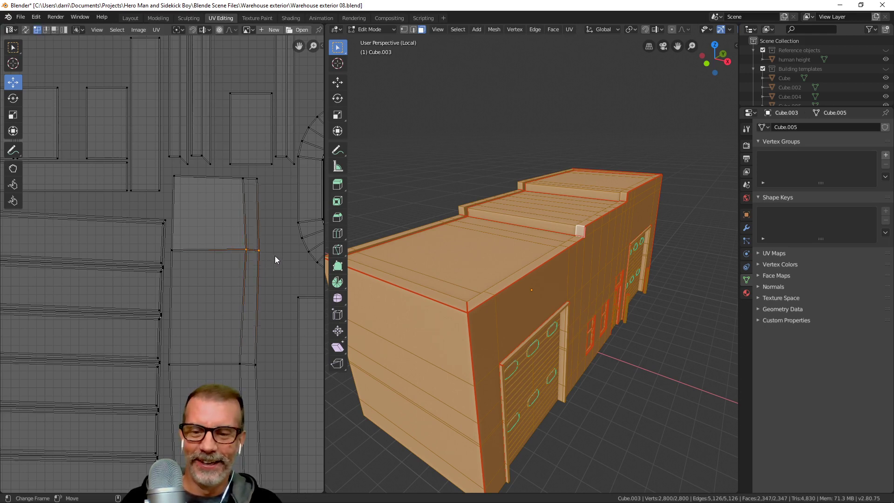
key(g)
click(272, 256)
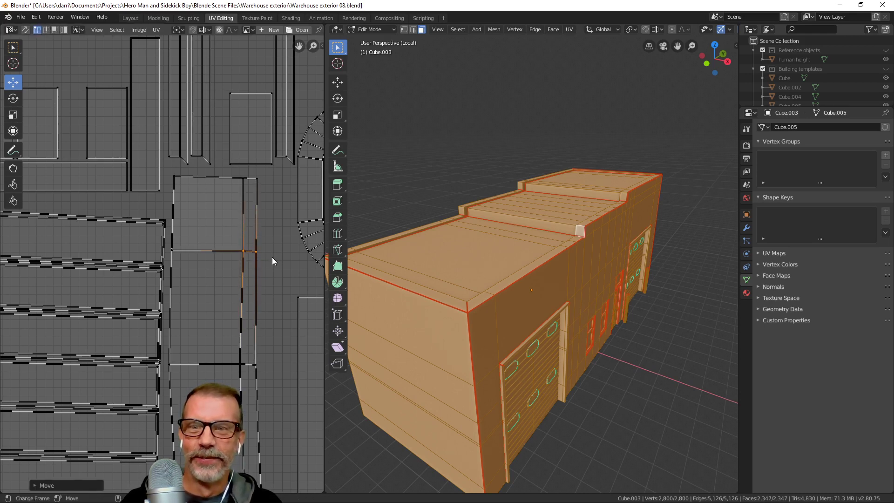
key(g)
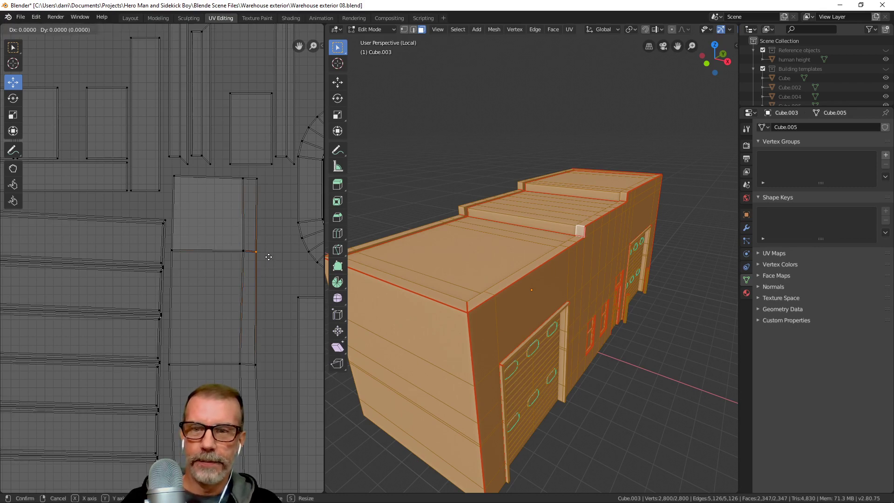
click(269, 255)
Return to the large wall island and nudge the raised section's top corner vertex level with its top edge
scroll(270, 255, down, 5)
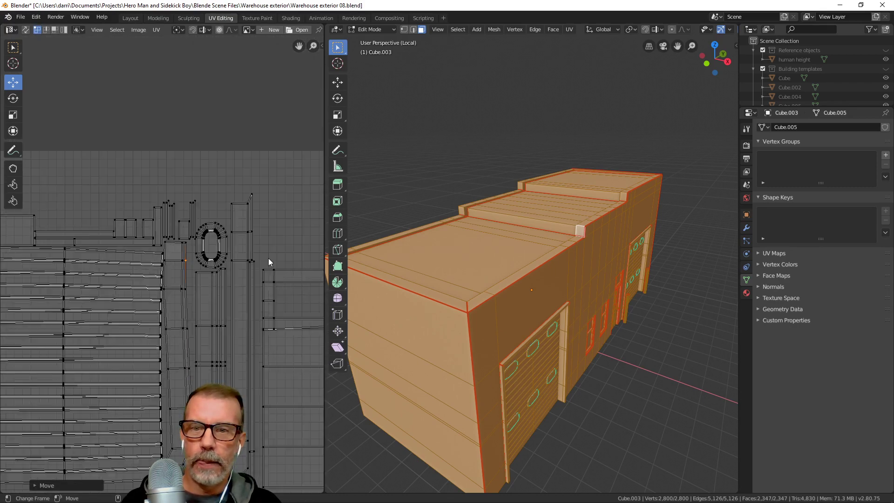
scroll(254, 280, up, 5)
scroll(203, 282, down, 5)
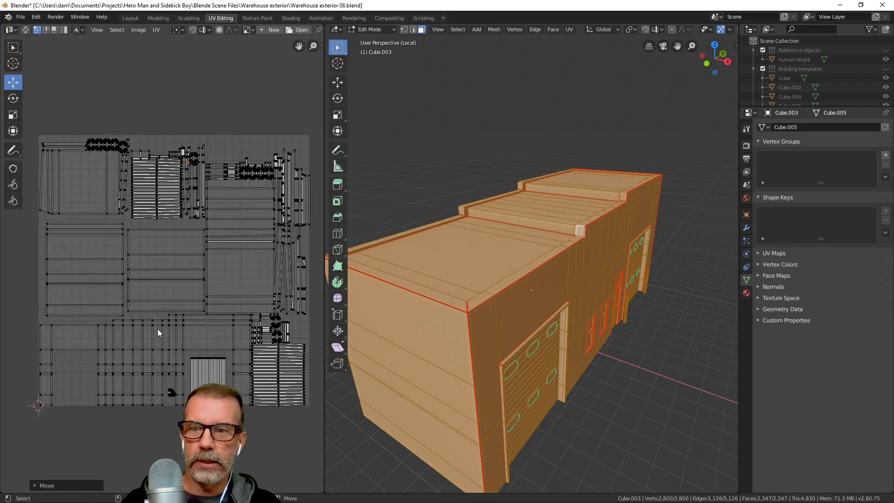
scroll(188, 270, up, 5)
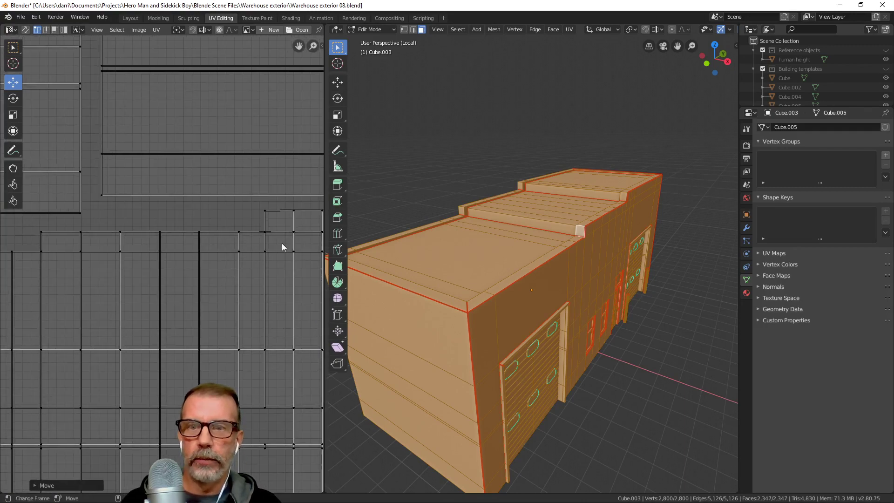
scroll(282, 246, down, 5)
scroll(233, 227, up, 6)
click(210, 230)
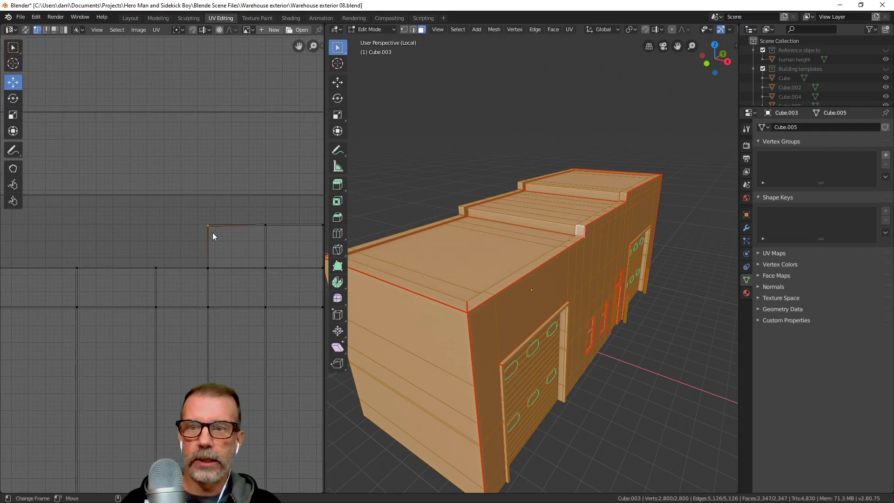
key(g)
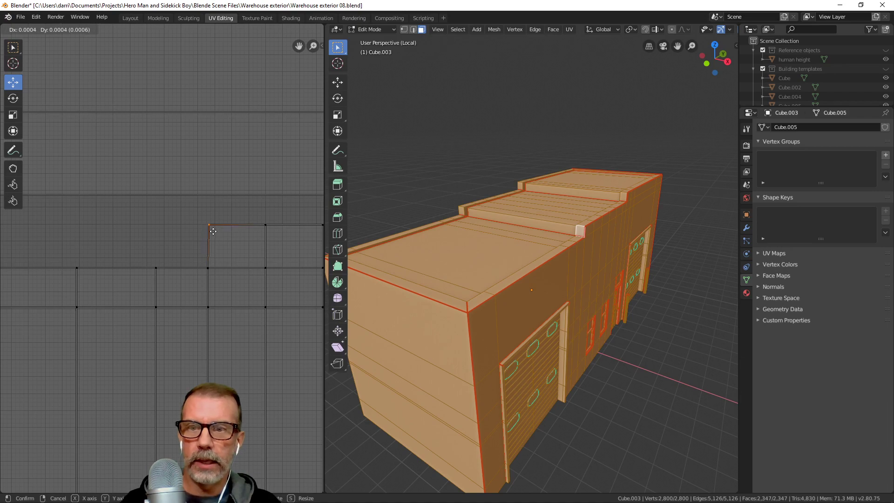
click(213, 231)
Examine the wall islands and the smaller islands of the UV layout for remaining distortion
scroll(210, 239, down, 4)
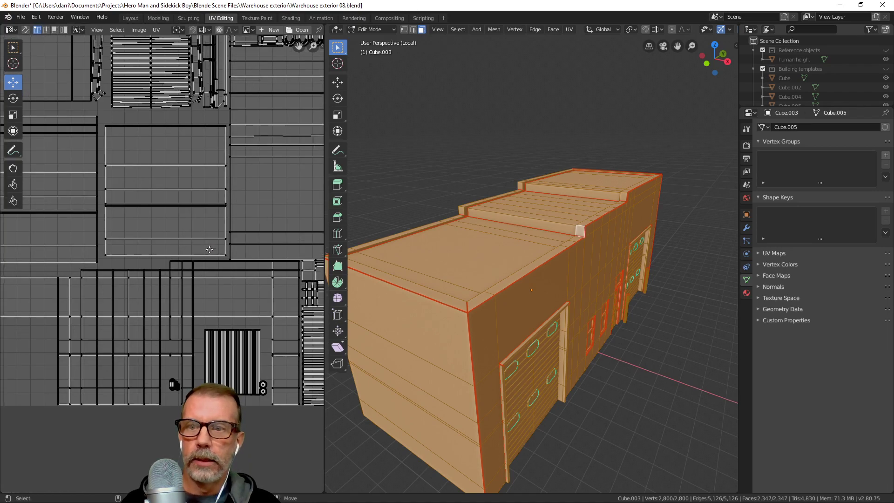
middle_drag(209, 250, 222, 241)
scroll(233, 247, down, 2)
scroll(254, 248, up, 3)
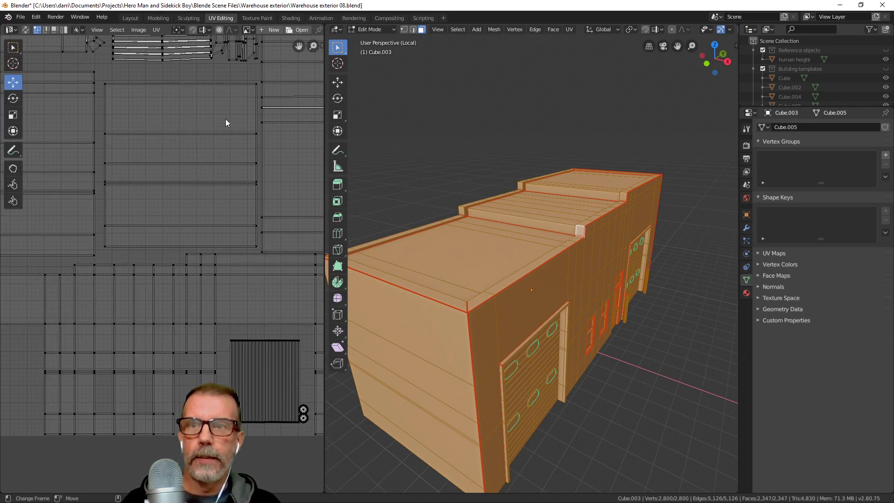
scroll(209, 196, down, 3)
middle_drag(205, 204, 211, 246)
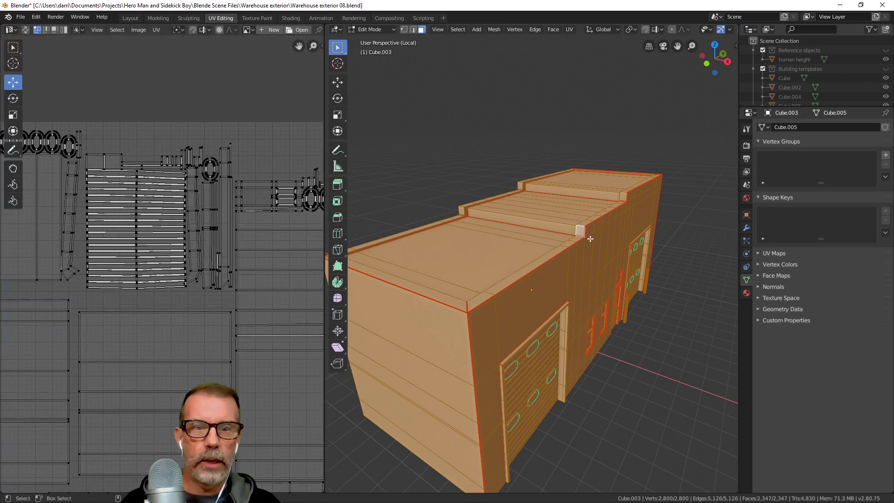
Locate the far roof step's small corner face in the UV layout and nudge the adjoining strip's upper outer vertex level with the face's top edge
click(622, 195)
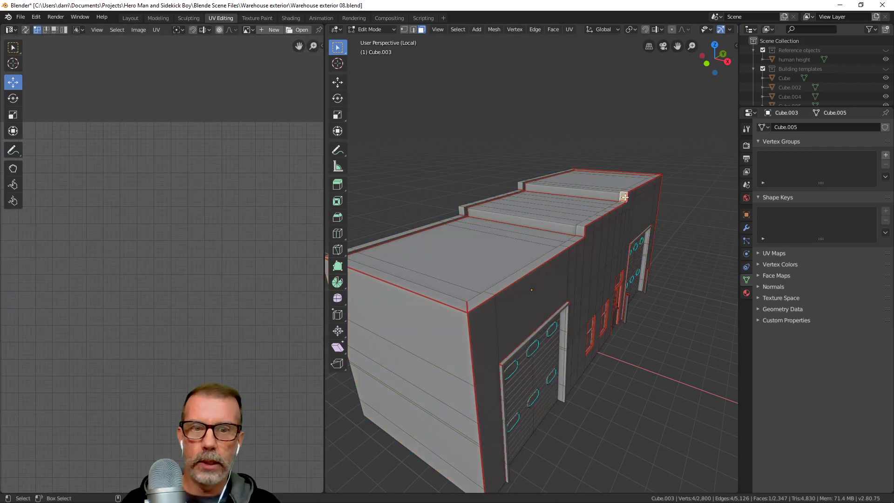
scroll(185, 245, down, 3)
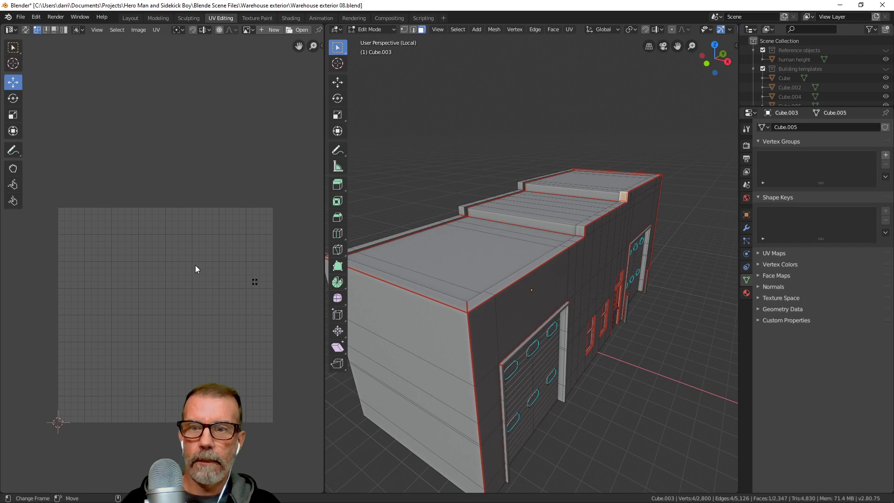
key(a)
key(KP_Decimal)
scroll(239, 294, down, 5)
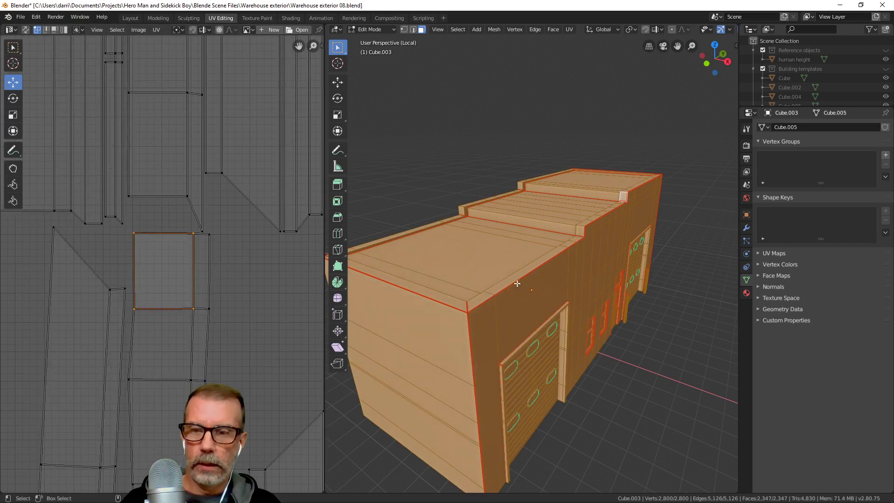
key(a)
middle_drag(219, 297, 217, 301)
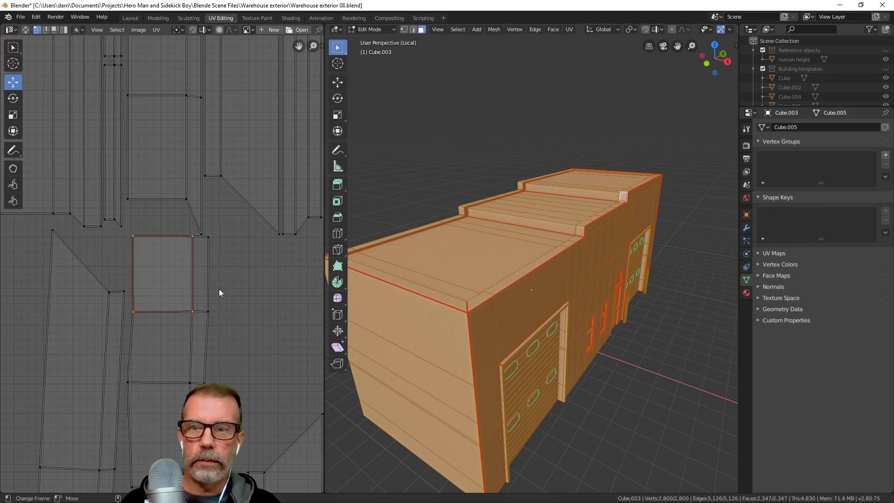
click(210, 238)
scroll(219, 235, up, 1)
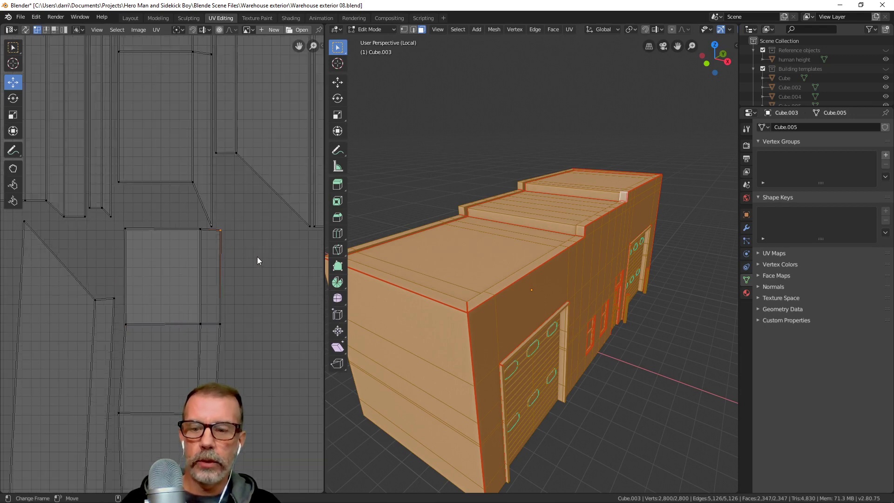
key(g)
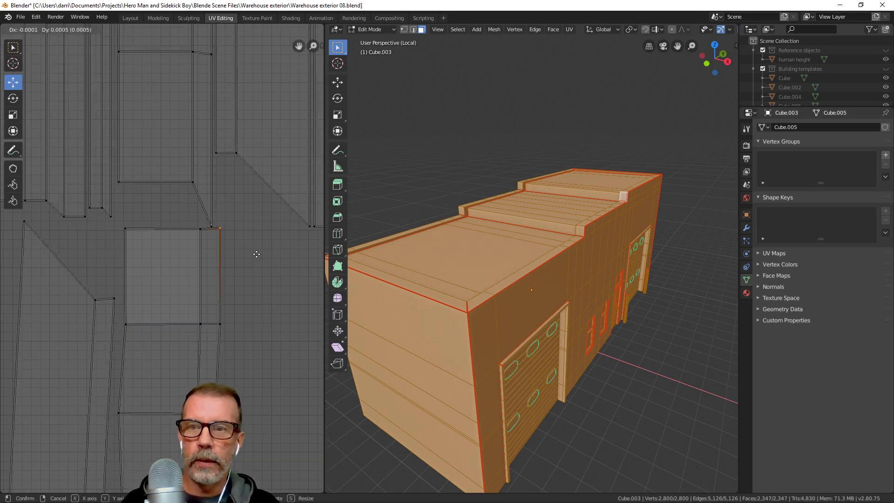
click(256, 255)
Save the Blender file with the corrected UVs and return to the Layout workspace
scroll(256, 256, down, 5)
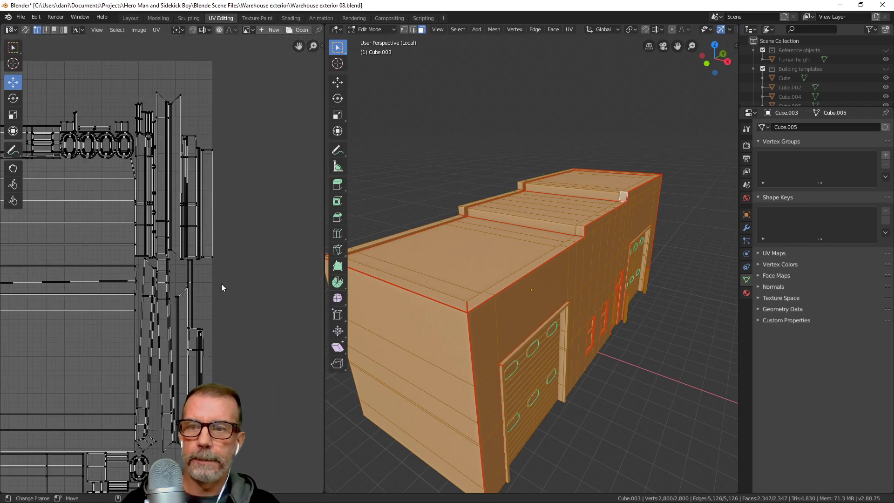
scroll(209, 284, down, 3)
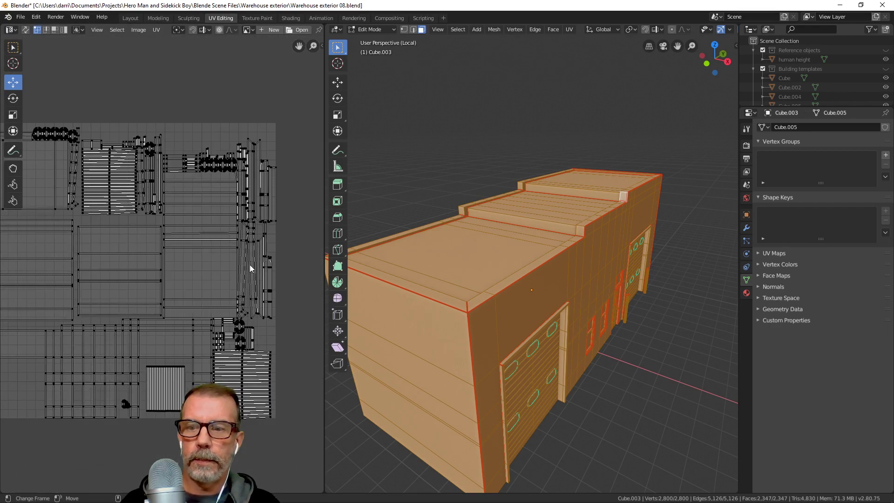
middle_drag(250, 265, 287, 269)
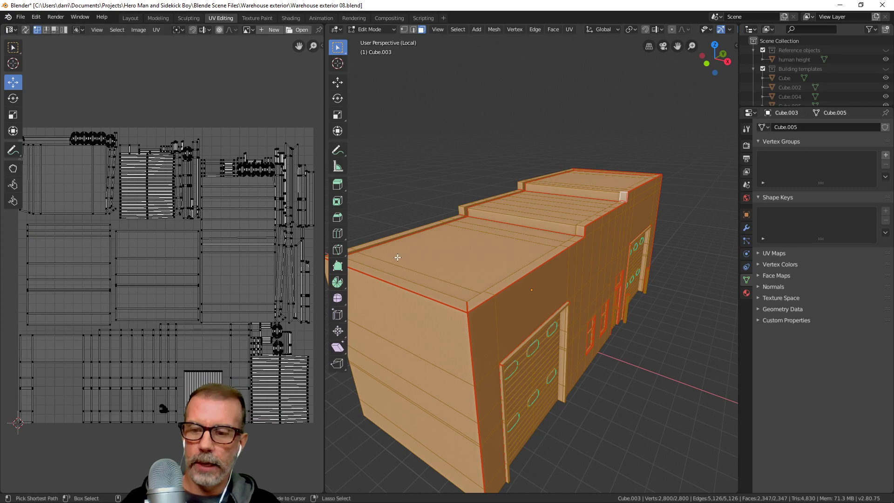
key(ctrl+s)
click(131, 18)
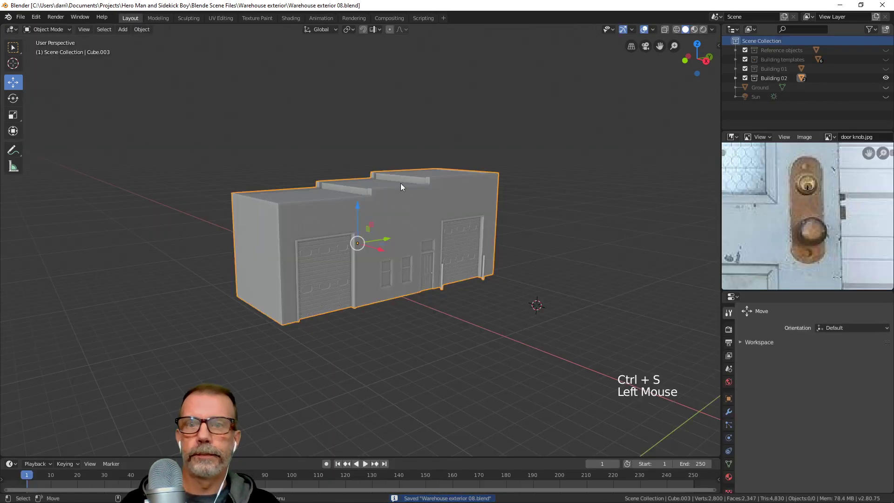
middle_drag(376, 210, 379, 213)
key(ctrl+s)
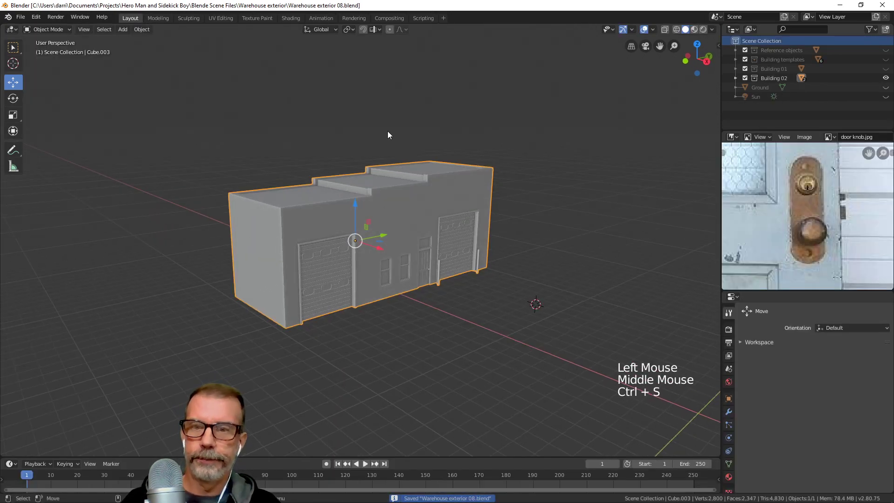
Export the selected building as an FBX file named Warehouse building 02_03.fbx in the Exports folder
click(20, 17)
mouse_move(54, 153)
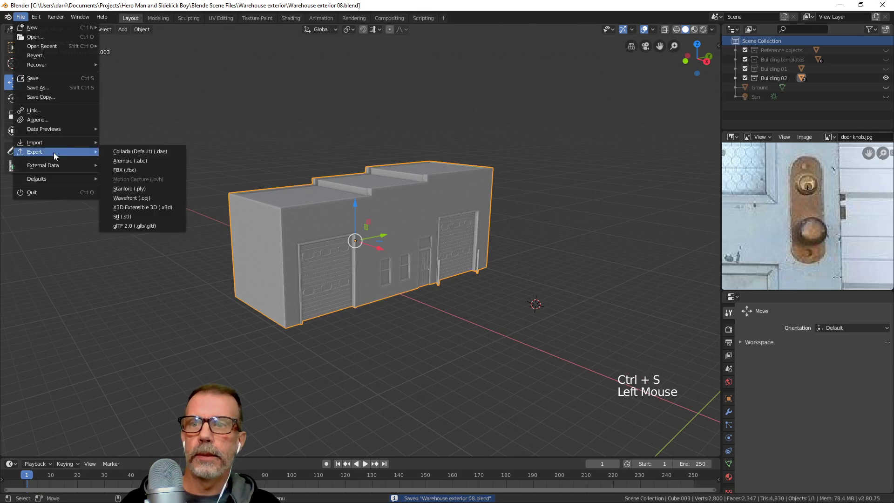
click(130, 169)
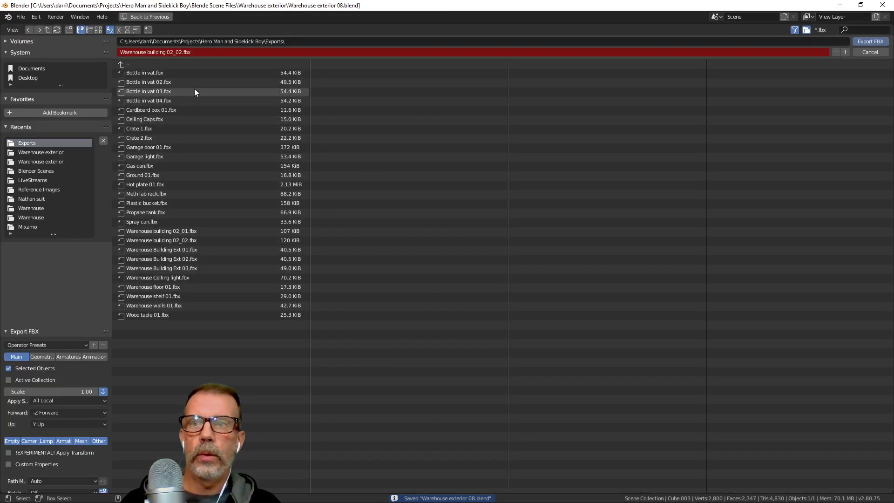
click(219, 51)
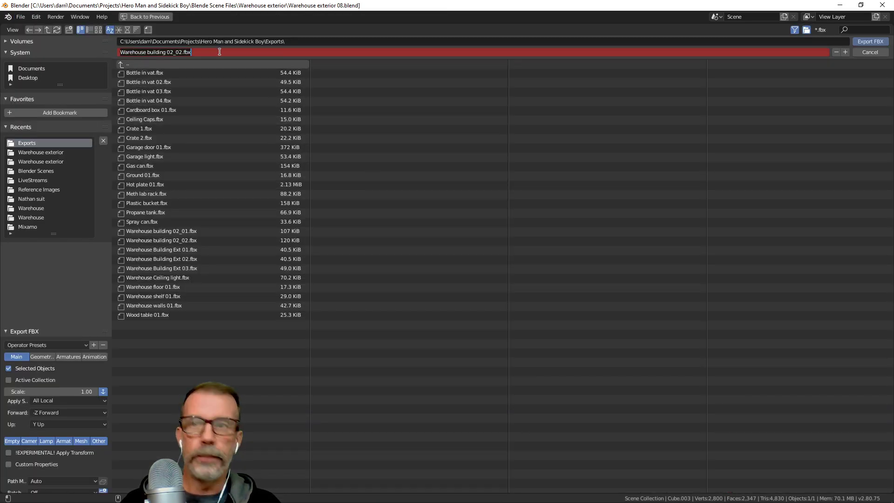
key(BackSpace)
key(Escape)
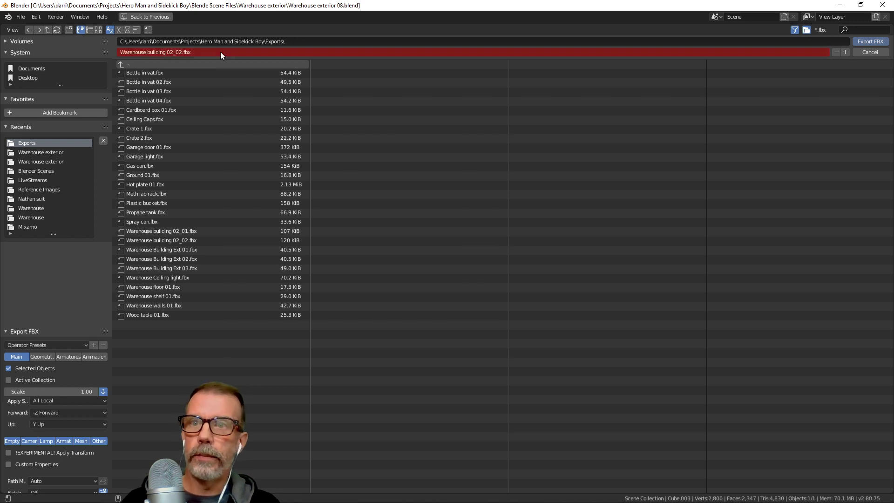
key(KP_Add)
key(KP_Enter)
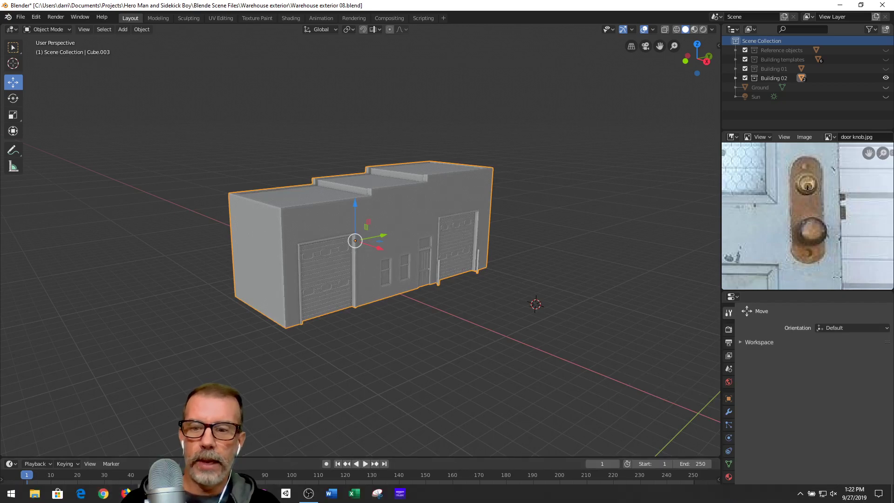
Switch to Substance Painter and create a new project from Warehouse building 02_03.fbx, discarding the changes to the open project
click(125, 493)
click(9, 16)
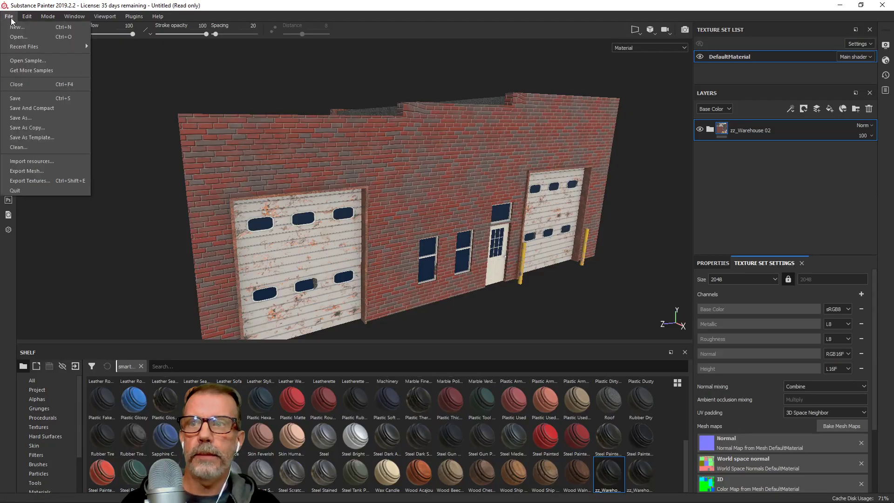
click(21, 22)
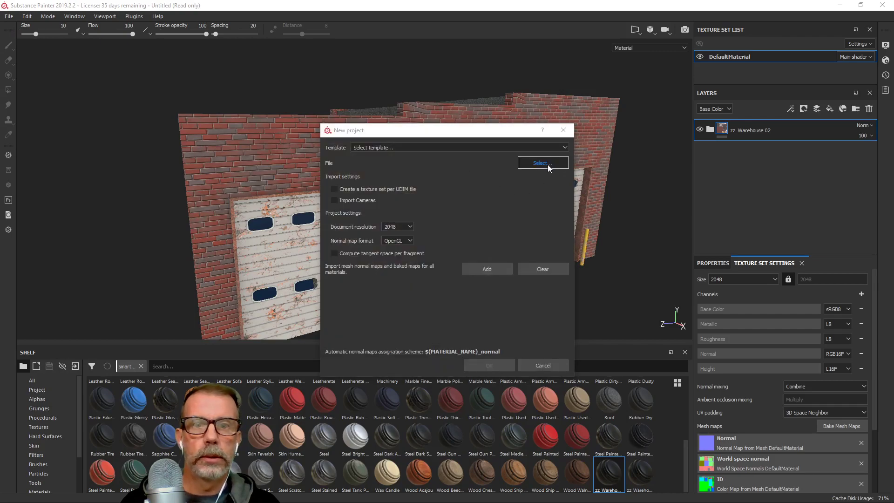
click(541, 164)
double_click(482, 350)
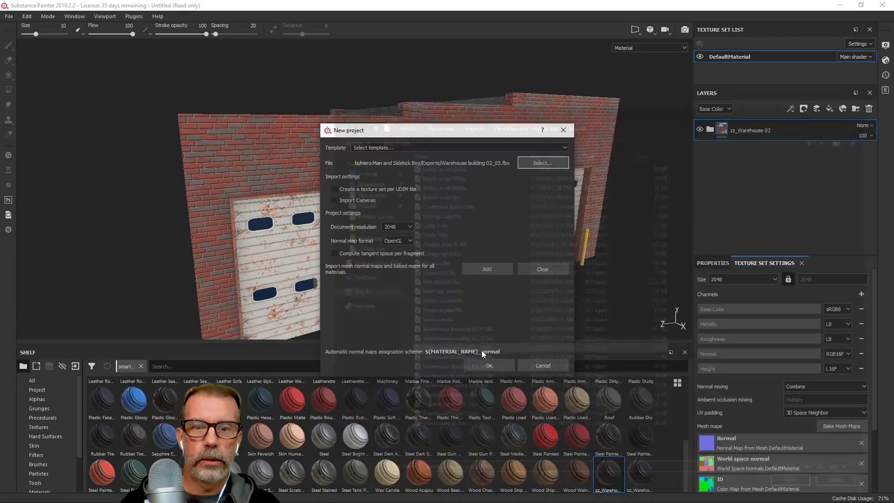
click(493, 365)
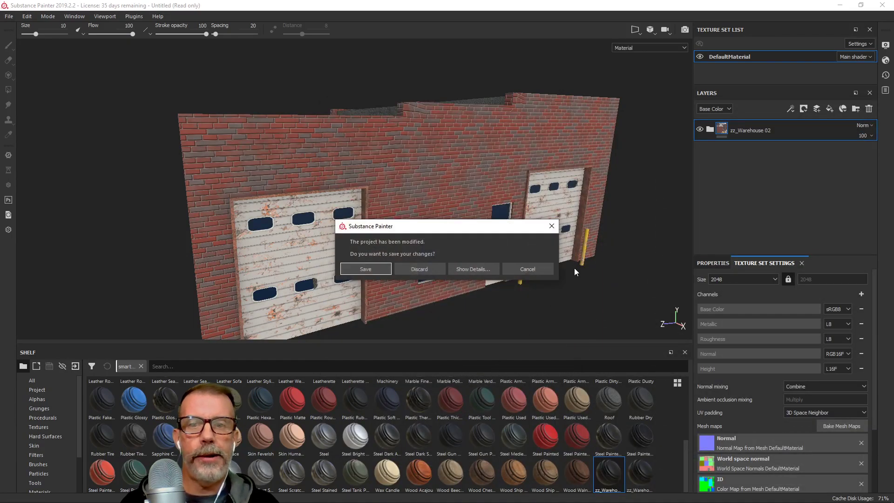
click(423, 273)
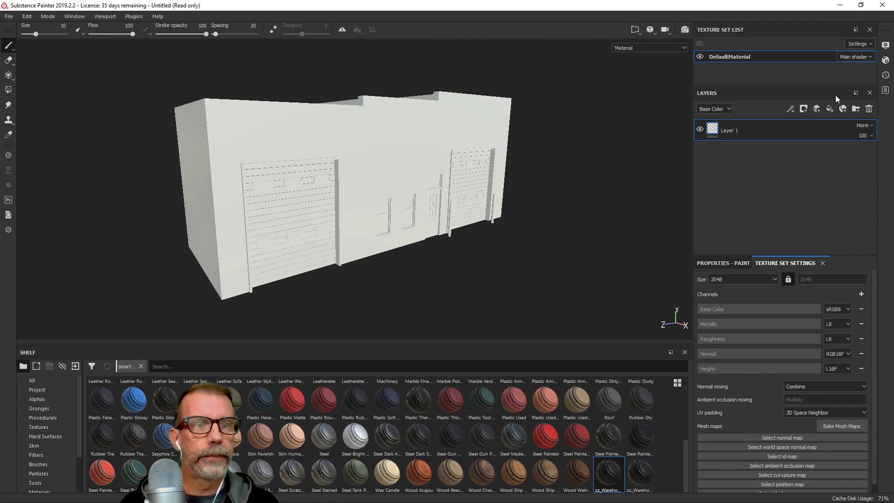
Delete the default paint layer and bake all DefaultMaterial mesh maps at an output size of 2048
click(868, 109)
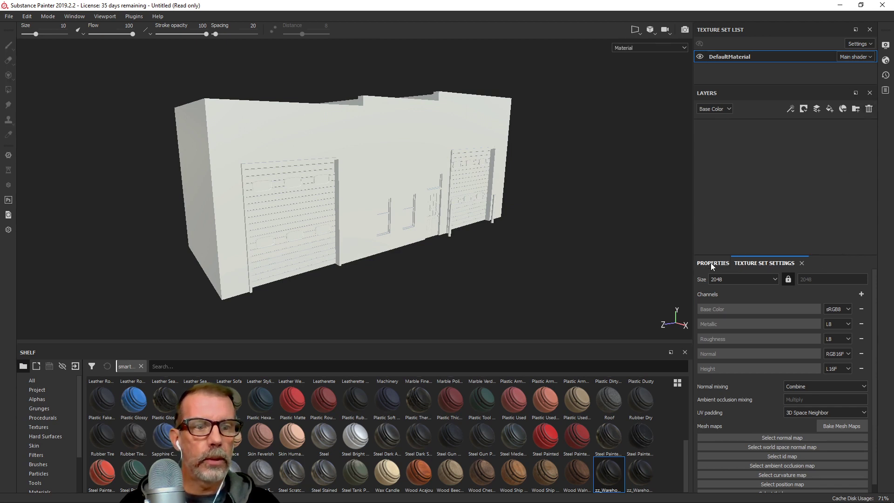
click(837, 426)
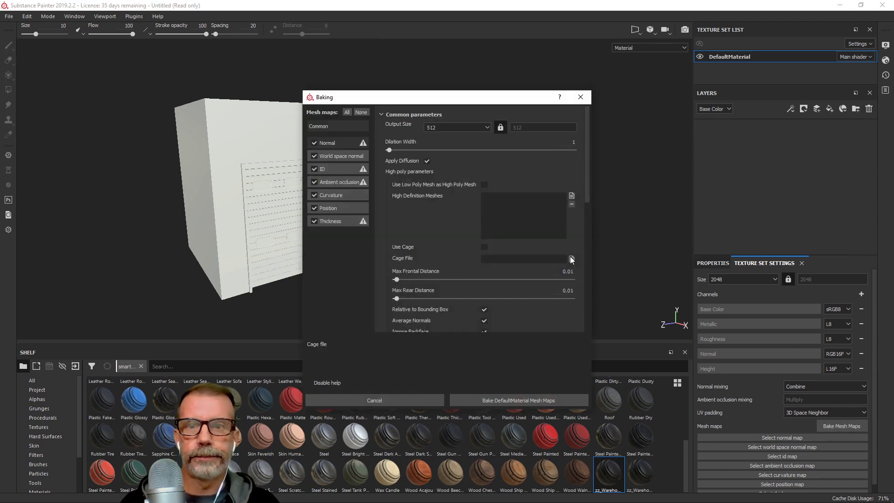
click(460, 126)
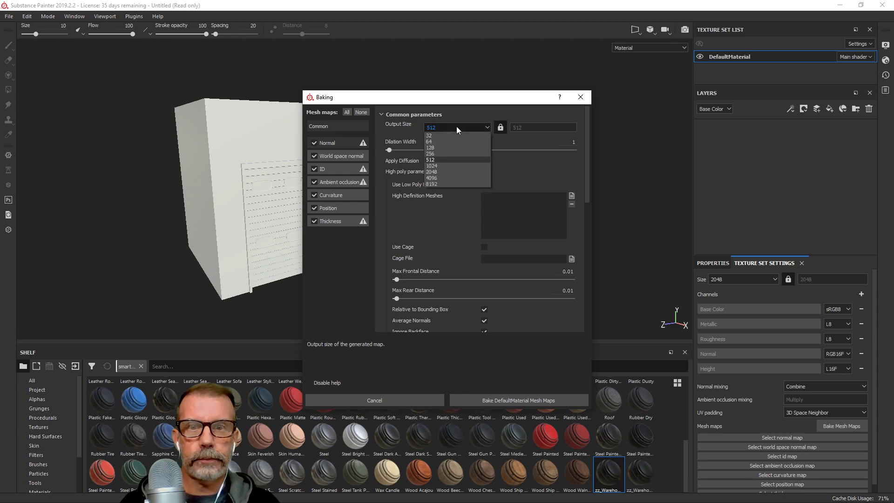
click(445, 171)
click(529, 401)
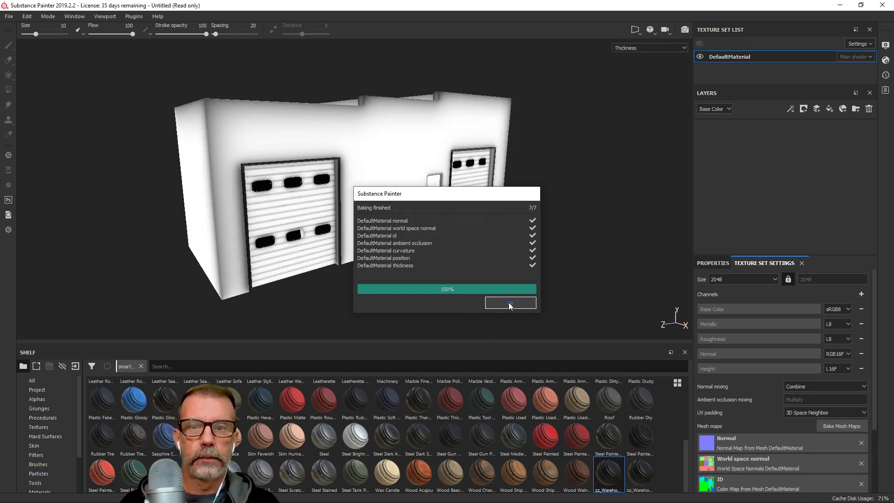
click(510, 304)
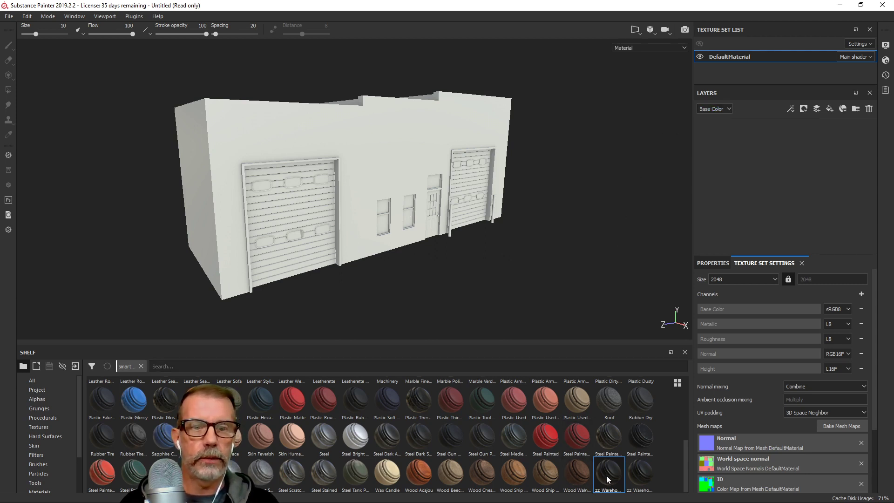
Add the zz_Warehouse 02 smart material to the empty layer stack to texture the building
drag(606, 480, 731, 187)
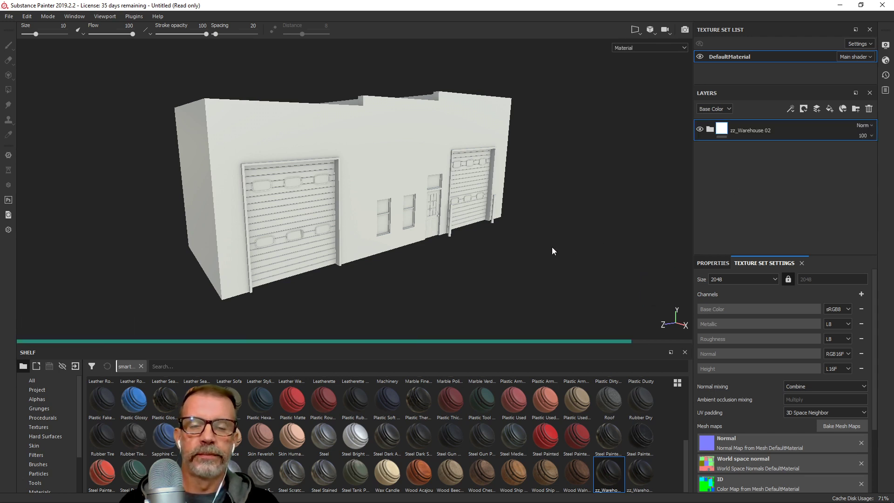
alt+drag(539, 233, 491, 228)
alt+right_drag(492, 228, 533, 231)
alt+drag(532, 231, 462, 212)
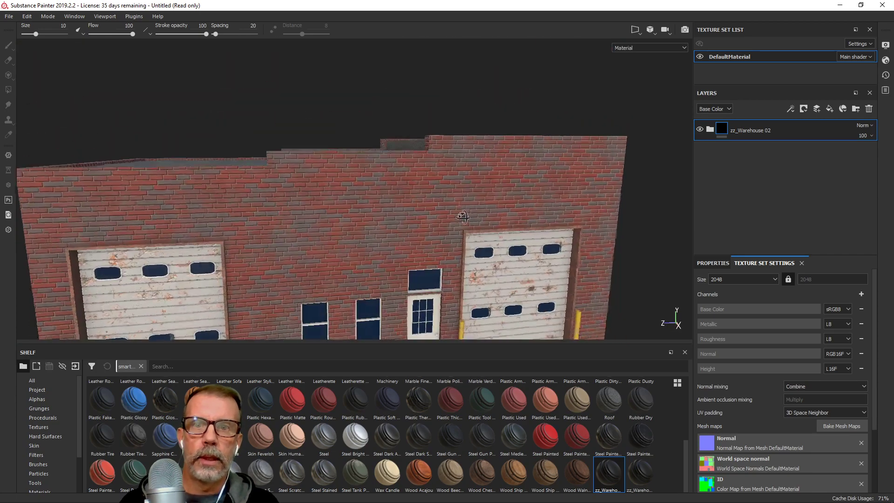
Examine the brick texture along the front wall, roof edges and stepped corners for remaining distortion
alt+drag(332, 226, 481, 236)
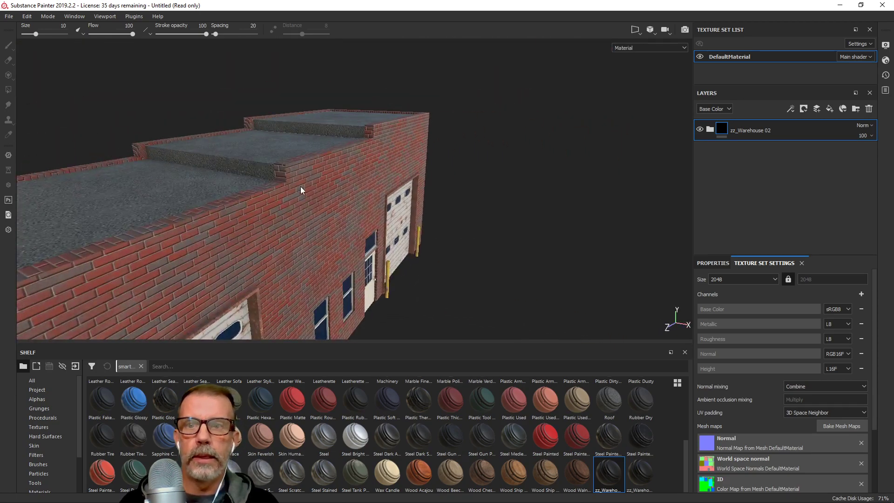
alt+drag(301, 186, 333, 189)
alt+drag(405, 149, 433, 217)
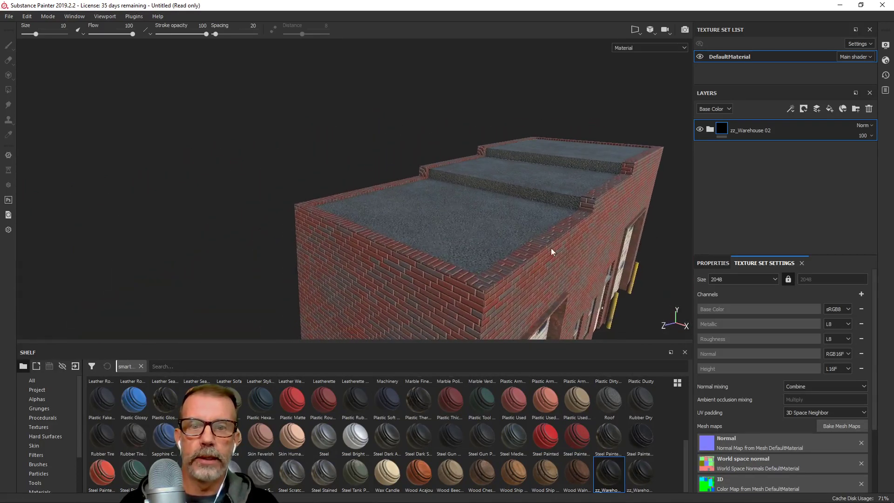
alt+drag(551, 248, 489, 160)
scroll(489, 164, down, 2)
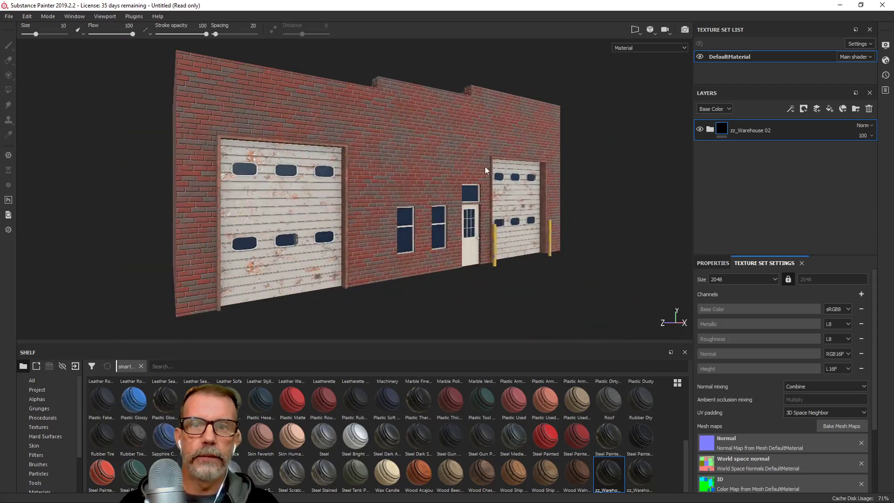
scroll(483, 169, up, 2)
alt+middle_drag(461, 177, 466, 178)
alt+drag(467, 179, 479, 193)
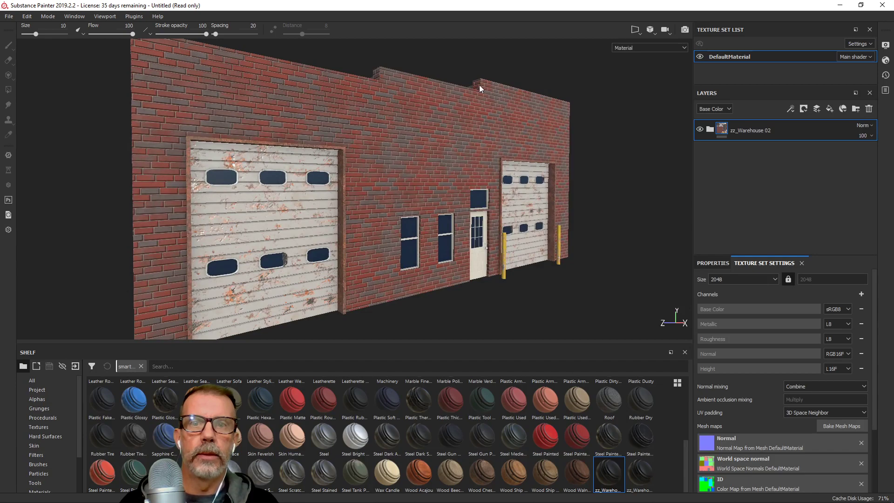
Examine the entry door, windows, garage door and yellow posts up close for texturing errors around their edges
alt+drag(549, 233, 468, 234)
scroll(460, 235, up, 6)
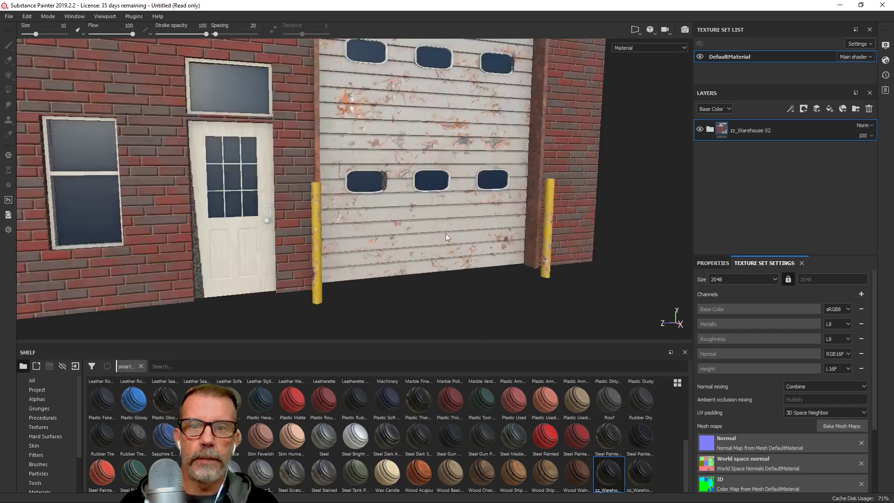
alt+middle_drag(337, 193, 411, 134)
scroll(408, 232, up, 4)
alt+drag(375, 190, 345, 197)
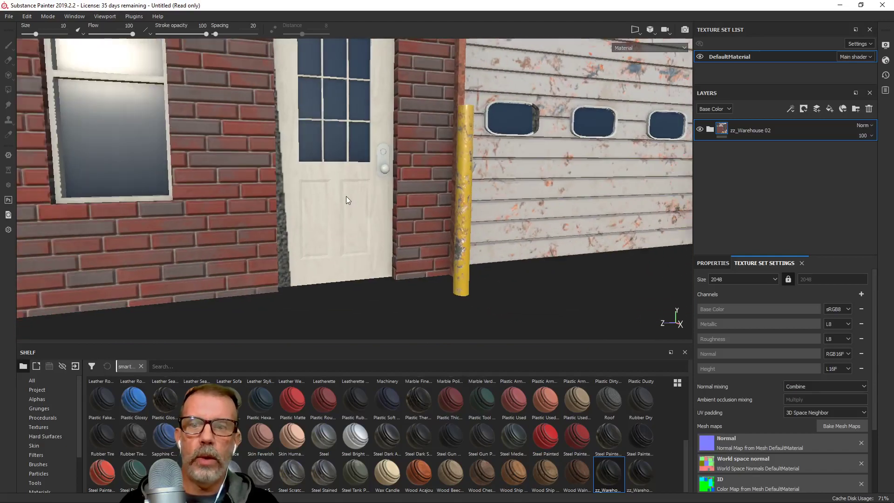
scroll(347, 198, down, 2)
alt+middle_drag(361, 183, 421, 242)
alt+drag(420, 242, 360, 247)
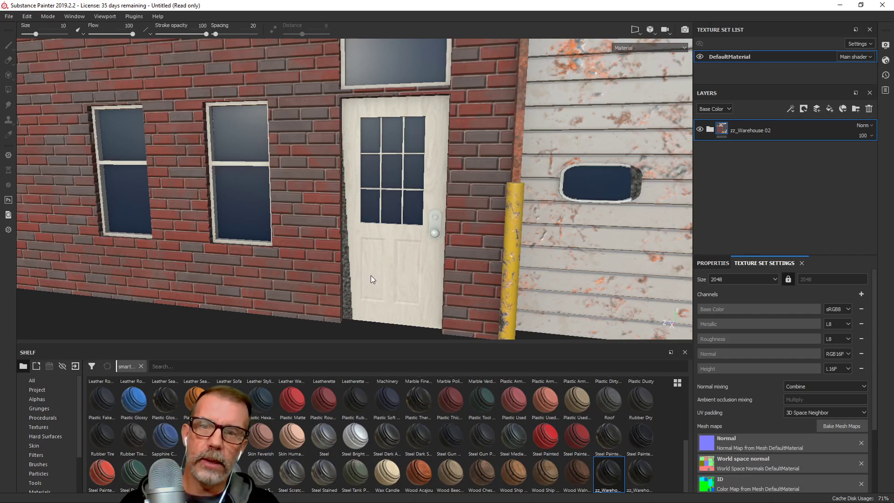
Examine the brick front wall and the garage doors from wider angles for remaining texture errors
scroll(375, 272, down, 2)
scroll(375, 270, up, 3)
scroll(374, 273, down, 4)
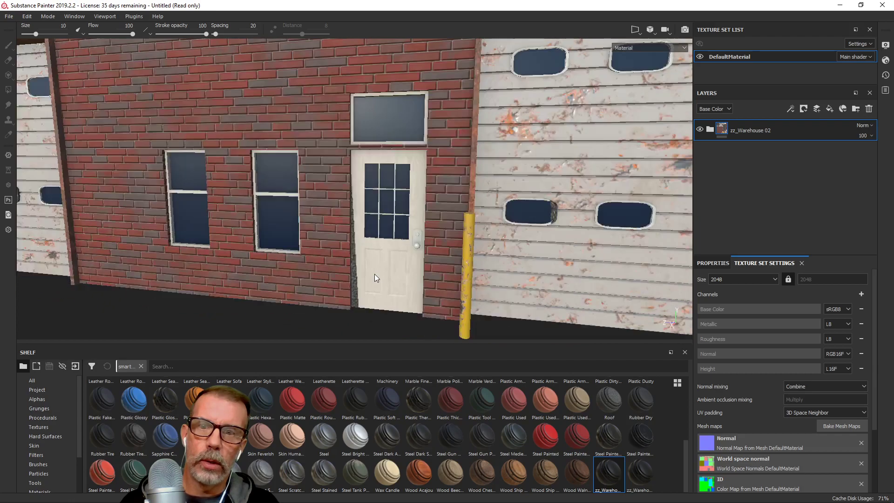
scroll(374, 274, down, 3)
alt+drag(373, 275, 286, 241)
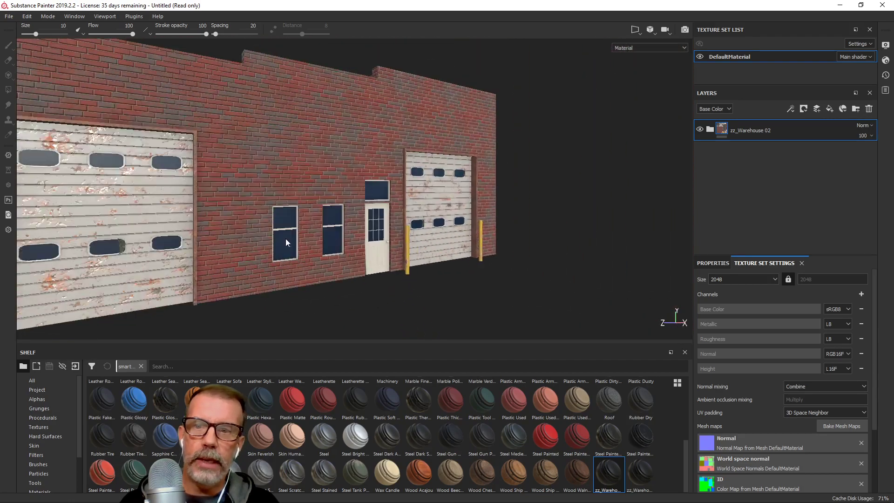
alt+middle_drag(286, 241, 449, 208)
scroll(430, 214, up, 2)
alt+middle_drag(684, 203, 409, 224)
scroll(405, 214, up, 2)
alt+drag(405, 214, 348, 226)
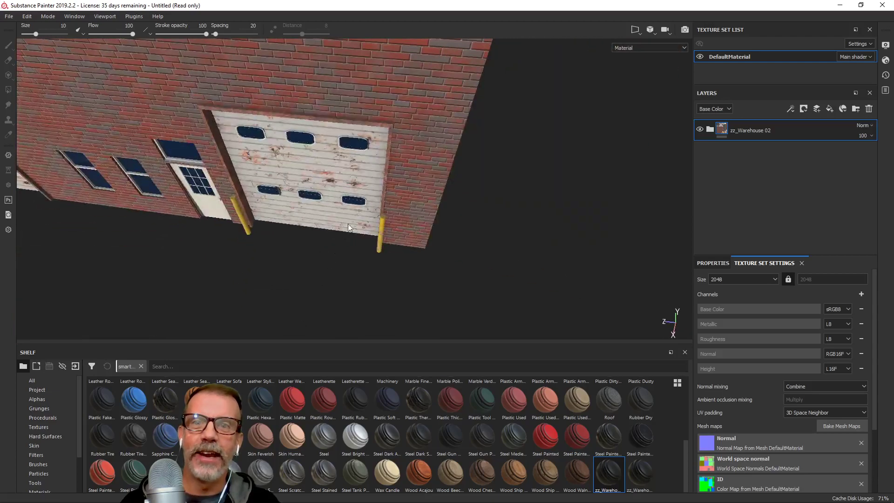
Examine the dark strip along the entry door's edge and the neighbouring bricks and yellow post up close
scroll(347, 227, down, 3)
alt+drag(342, 122, 471, 267)
alt+middle_drag(470, 267, 434, 184)
alt+drag(434, 184, 404, 217)
scroll(392, 200, up, 3)
alt+middle_drag(404, 217, 410, 172)
scroll(370, 206, up, 3)
alt+drag(370, 205, 378, 224)
alt+middle_drag(378, 224, 393, 206)
scroll(374, 190, up, 2)
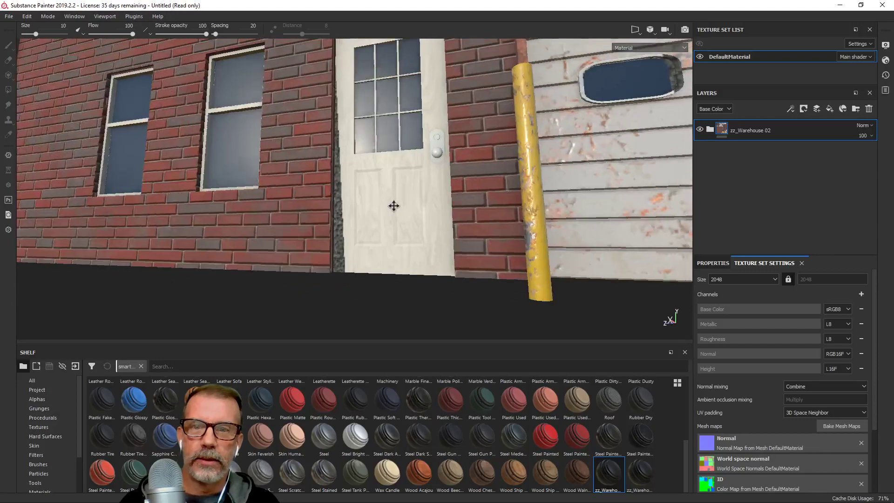
alt+drag(394, 205, 370, 252)
Switch to Blender's UV Editing workspace and locate the entry door's UV island by selecting its linked faces with UV sync selection enabled
key(alt+Tab)
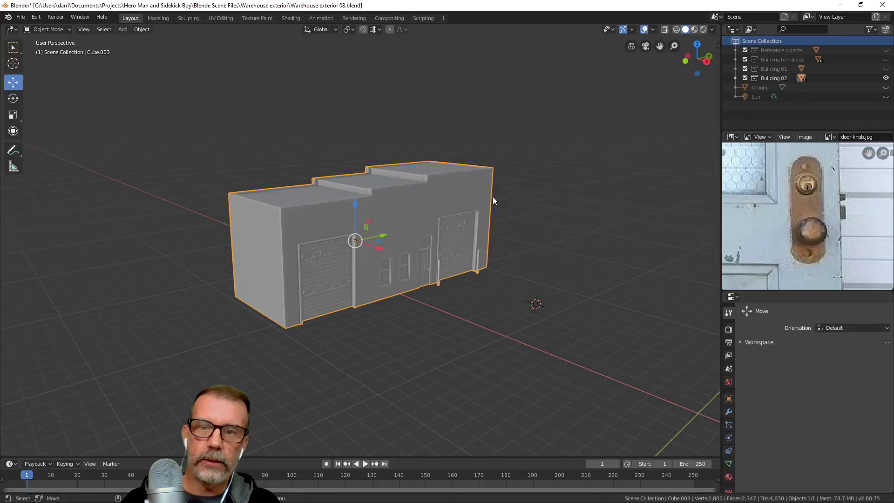
click(220, 19)
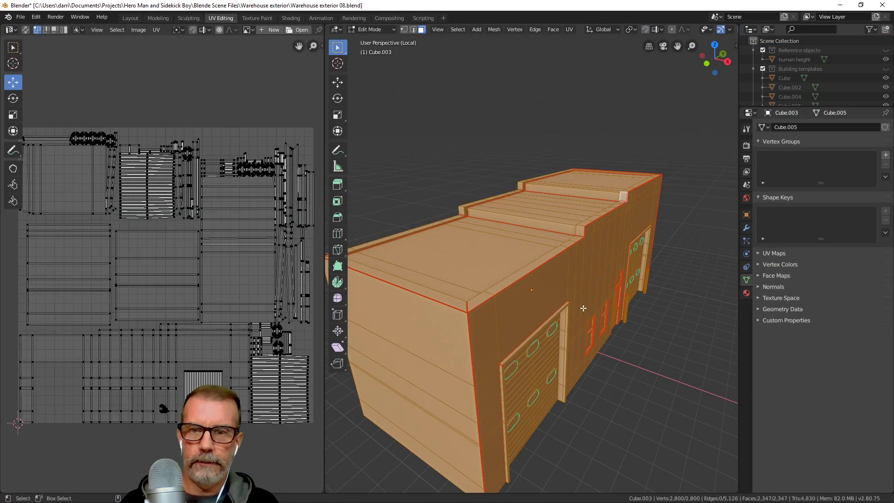
middle_drag(611, 321, 549, 322)
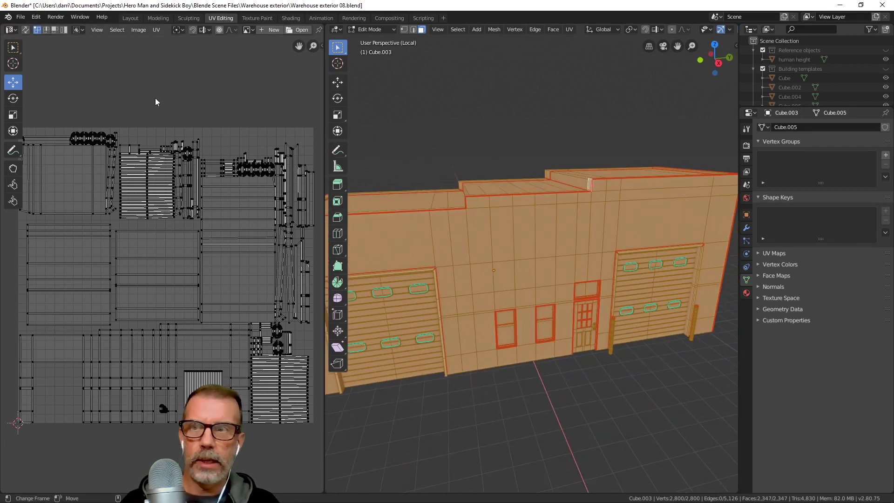
click(25, 30)
key(alt+a)
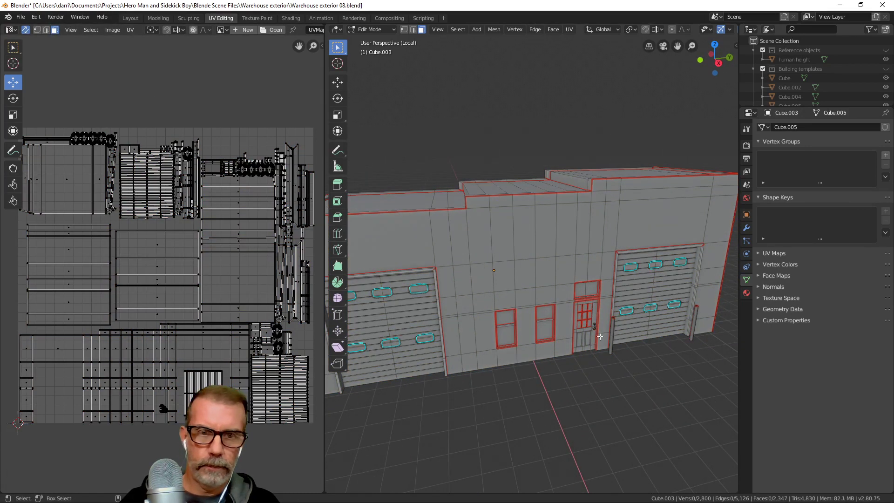
key(l)
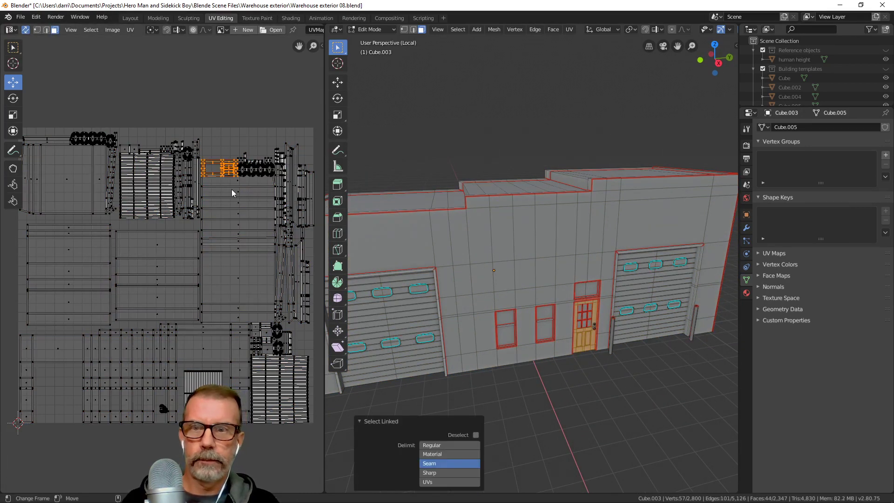
key(KP_Decimal)
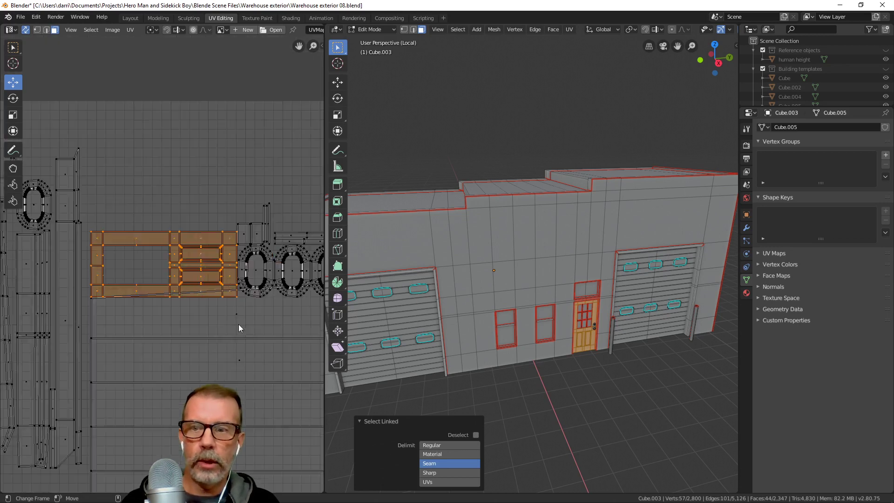
Examine the entry door's UV island and the neighbouring islands for overlapping geometry
scroll(240, 324, down, 1)
middle_drag(255, 328, 174, 278)
scroll(232, 266, up, 2)
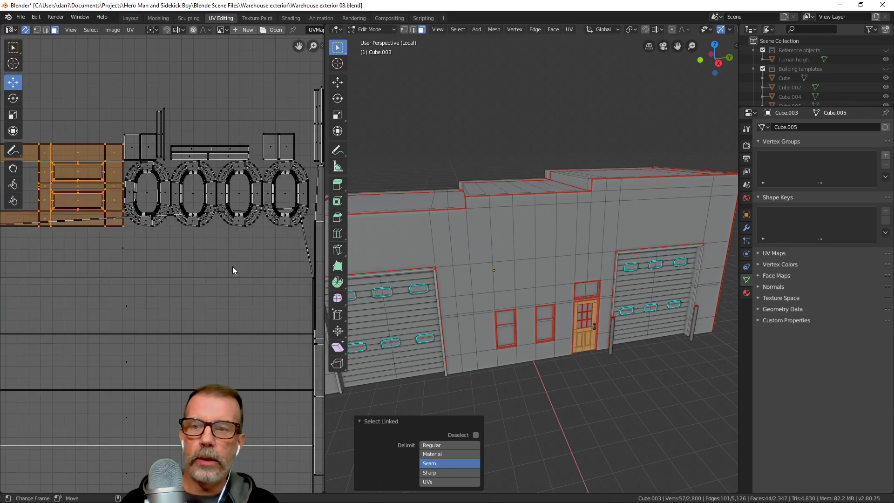
scroll(135, 230, down, 2)
scroll(84, 244, up, 2)
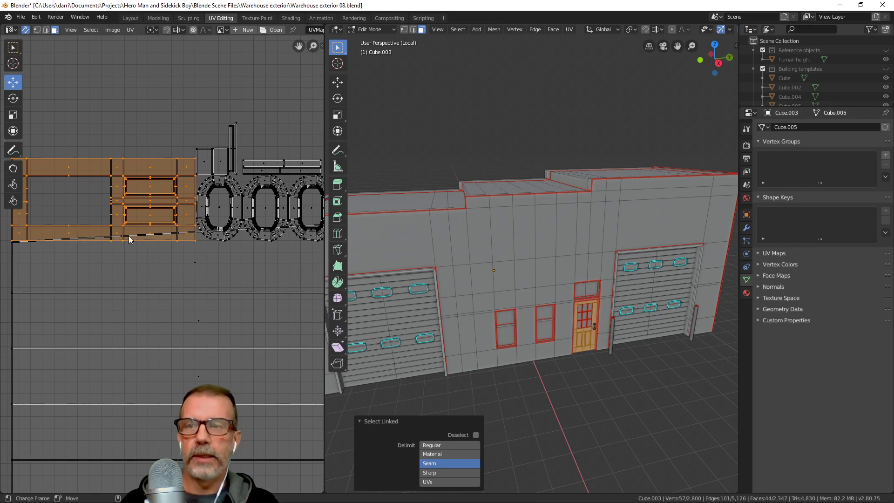
scroll(129, 240, down, 4)
scroll(86, 235, up, 2)
scroll(60, 238, down, 2)
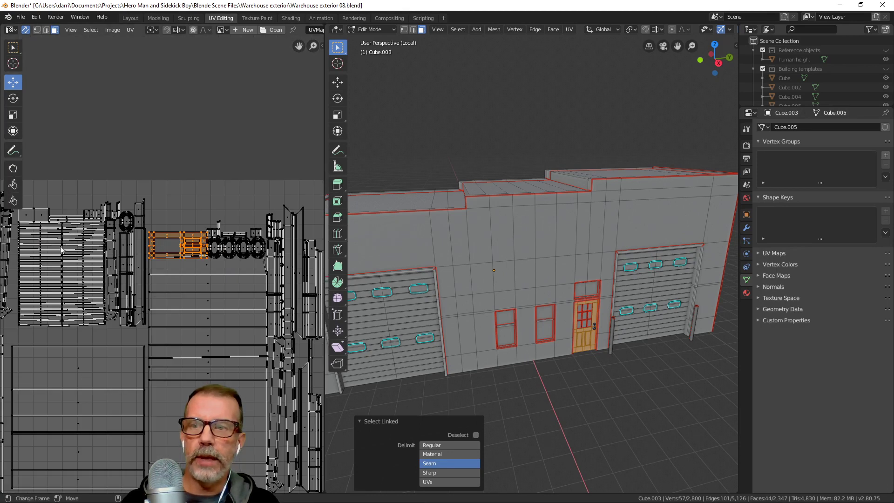
scroll(222, 268, up, 3)
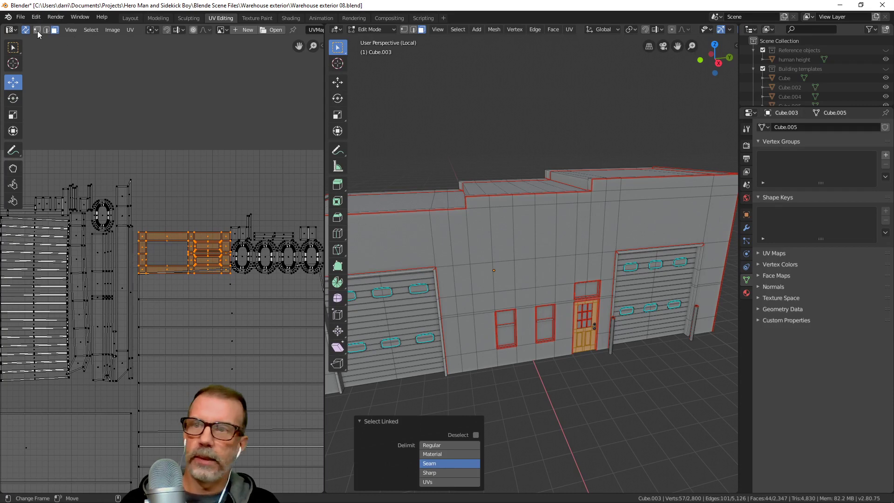
Disable UV sync selection, show the whole building's UVs, and move the entry door's island up about 0.02 off the island below
click(26, 30)
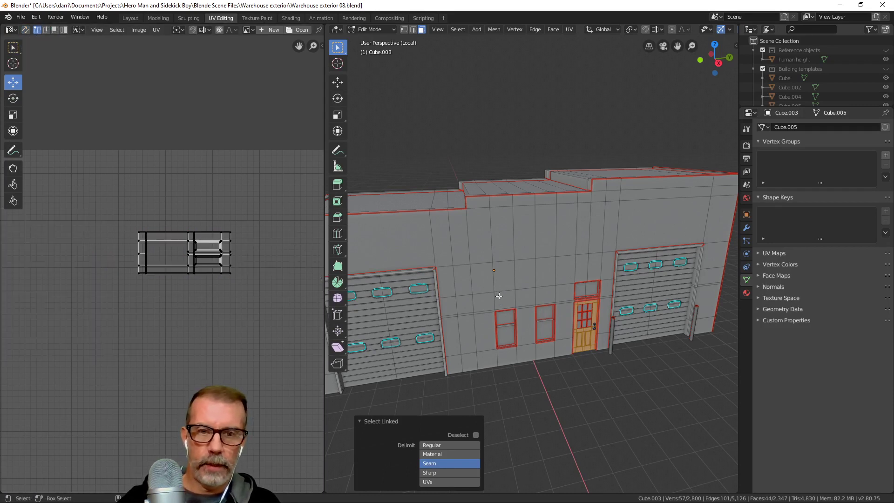
key(a)
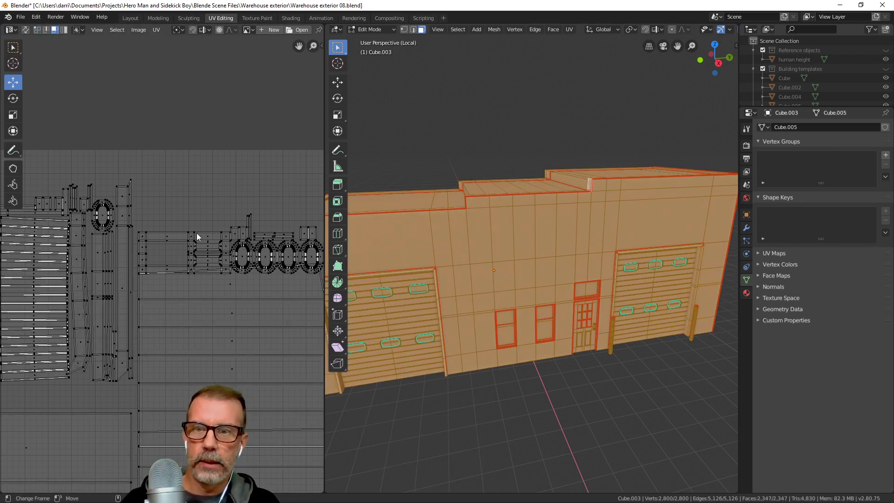
key(l)
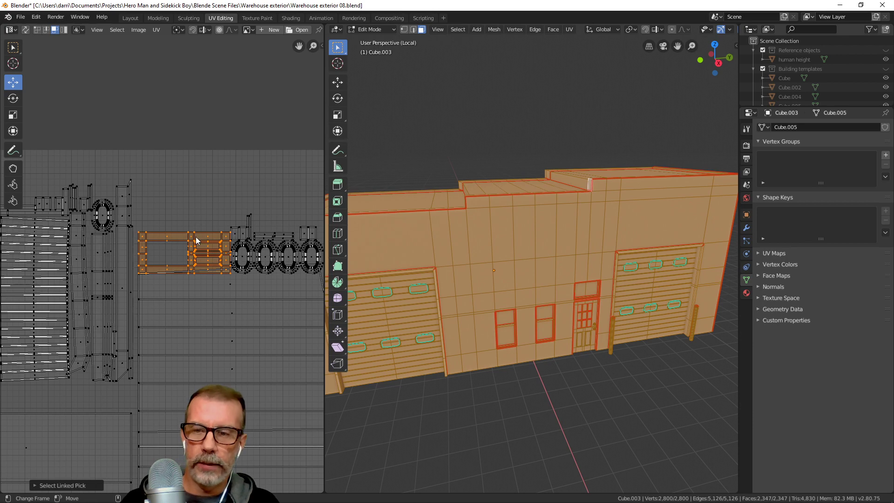
key(g)
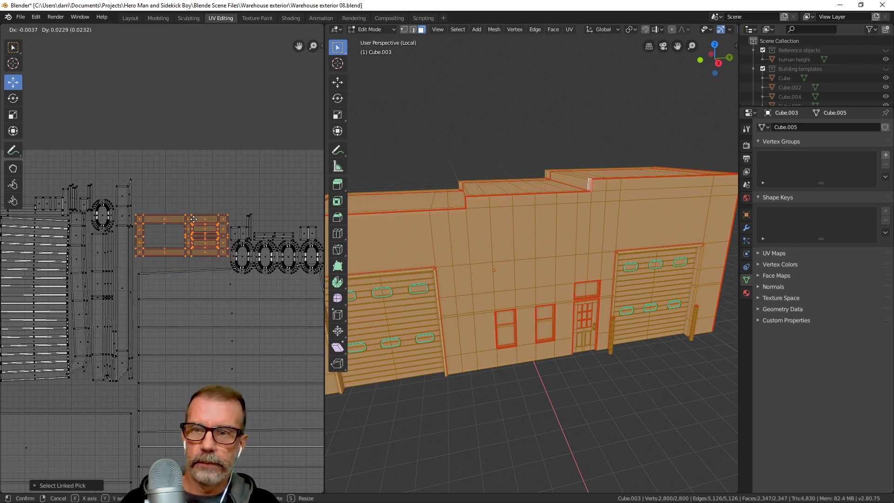
click(195, 222)
Move the stray corner vertex of the large island below the oval window islands by about 0.0096 in X and -0.0128 in Y
scroll(252, 264, up, 3)
middle_drag(252, 263, 128, 257)
scroll(244, 289, up, 2)
middle_drag(245, 289, 158, 284)
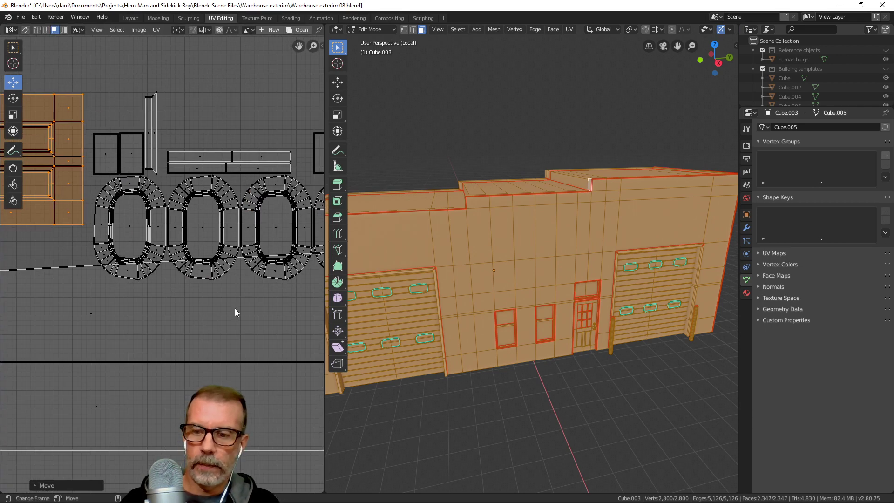
key(1)
scroll(236, 307, down, 2)
middle_drag(236, 307, 168, 297)
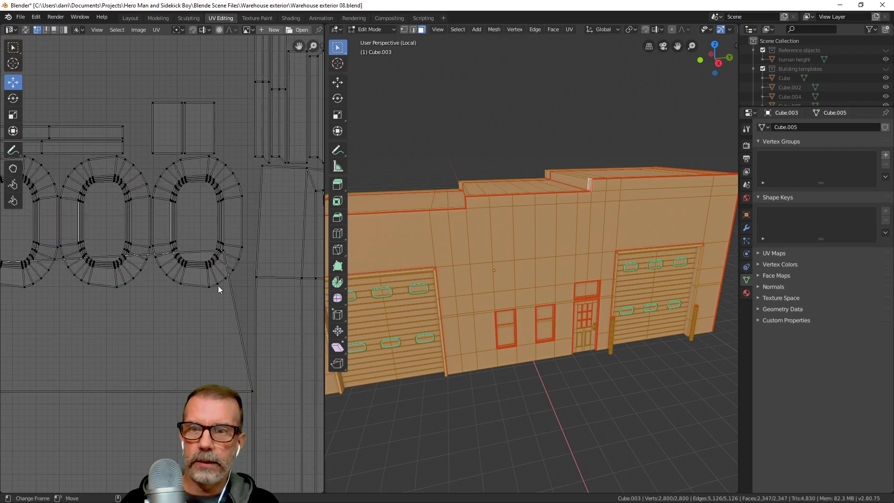
scroll(217, 287, up, 6)
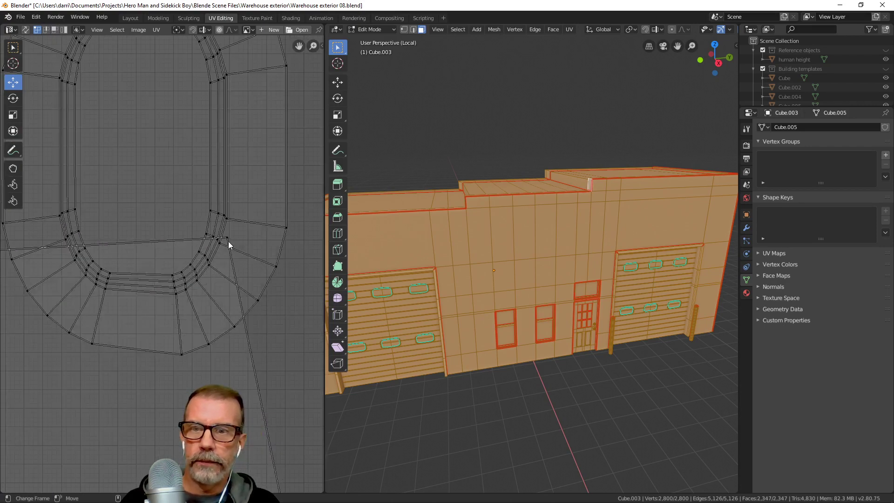
scroll(228, 244, down, 5)
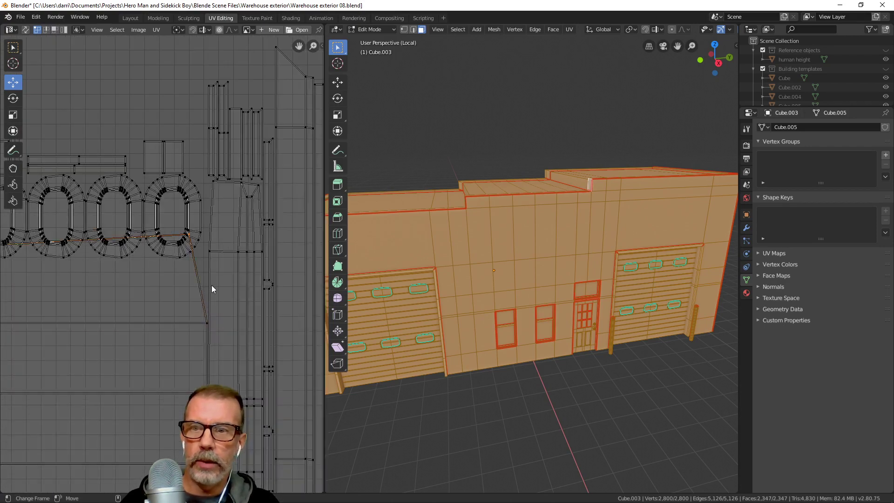
key(g)
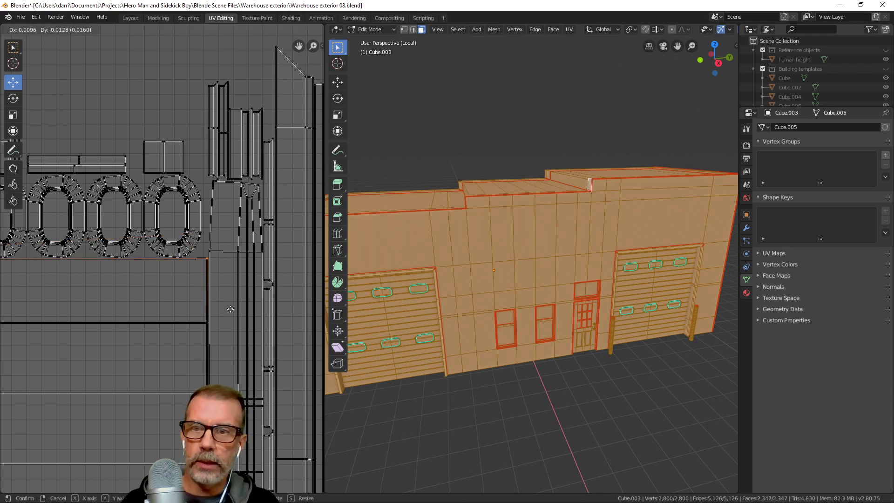
click(230, 309)
Examine the corrected island edge and the rest of the UV layout for further overlaps or stray vertices
scroll(220, 316, down, 3)
scroll(247, 302, up, 6)
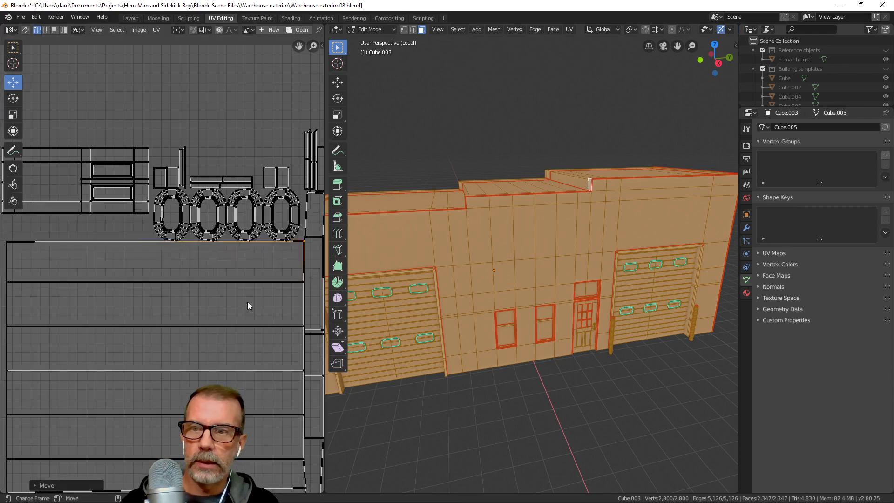
scroll(252, 298, down, 3)
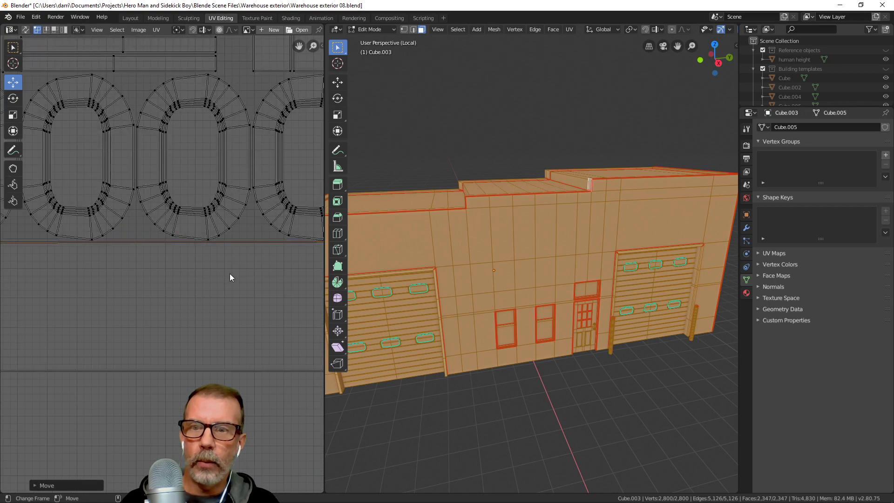
scroll(223, 280, down, 2)
scroll(222, 283, down, 5)
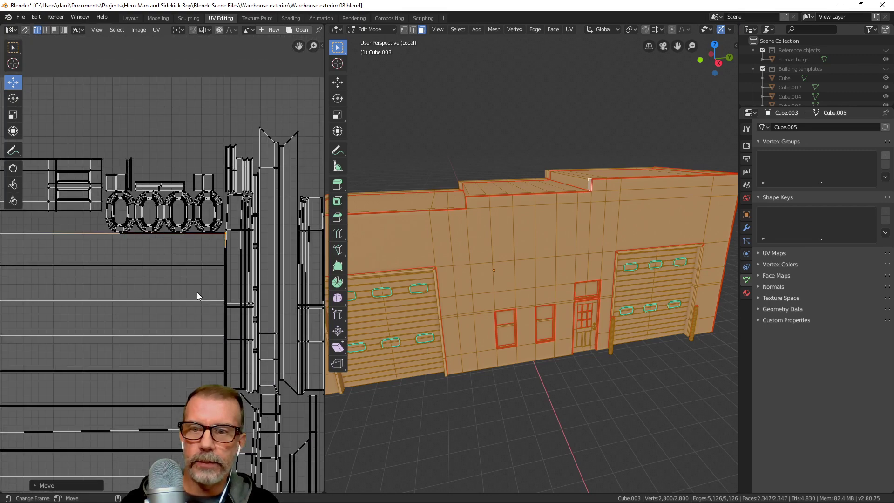
scroll(203, 324, up, 2)
middle_drag(226, 341, 249, 252)
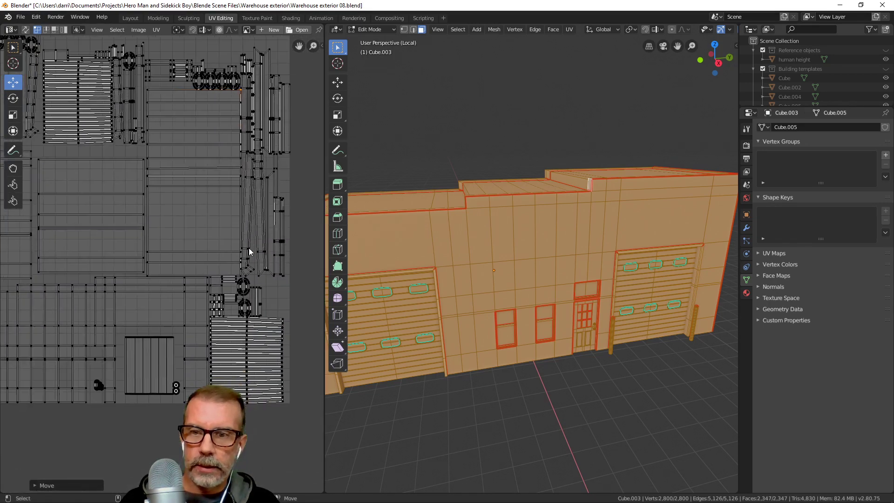
middle_drag(191, 312, 206, 322)
mouse_move(201, 277)
middle_down()
mouse_move(174, 314)
mouse_move(223, 287)
mouse_move(218, 310)
mouse_move(183, 305)
middle_up()
scroll(195, 297, down, 2)
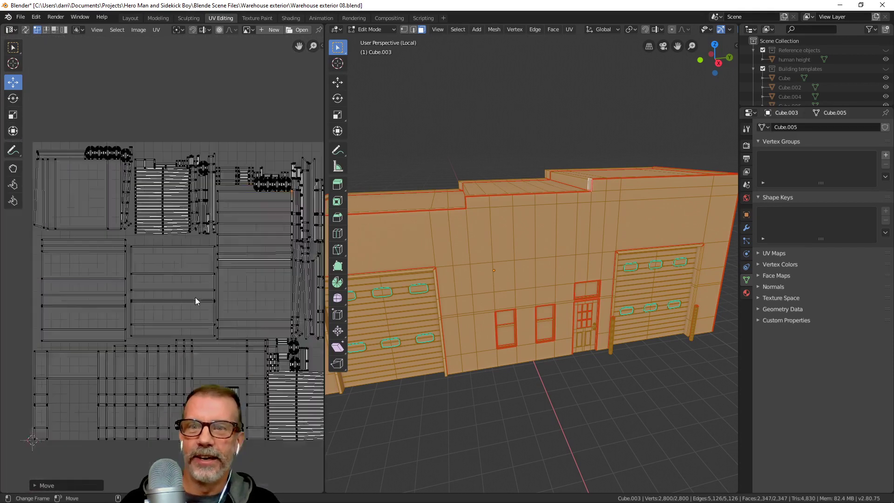
scroll(227, 266, up, 3)
scroll(227, 266, down, 2)
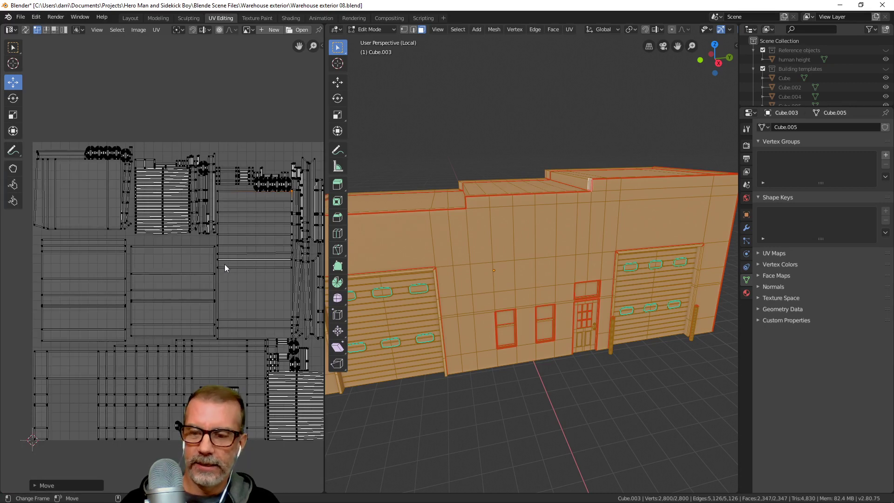
Save Warehouse exterior 08.blend and return to the Layout workspace with the building in Object Mode
middle_drag(243, 265, 228, 270)
key(ctrl+s)
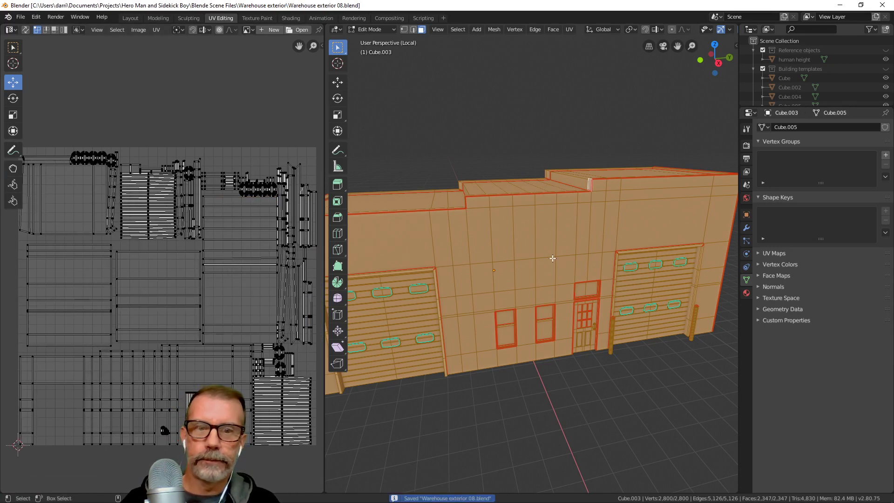
middle_drag(518, 286, 507, 280)
scroll(517, 288, down, 2)
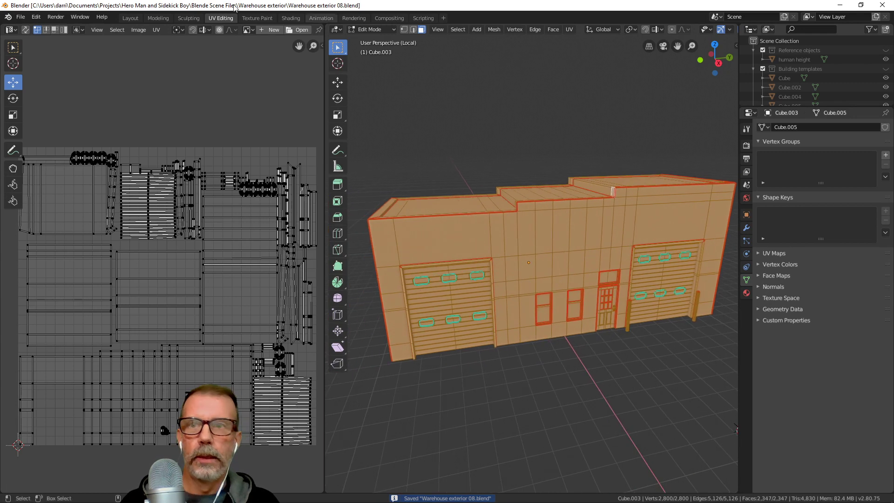
click(130, 17)
middle_drag(282, 160, 285, 159)
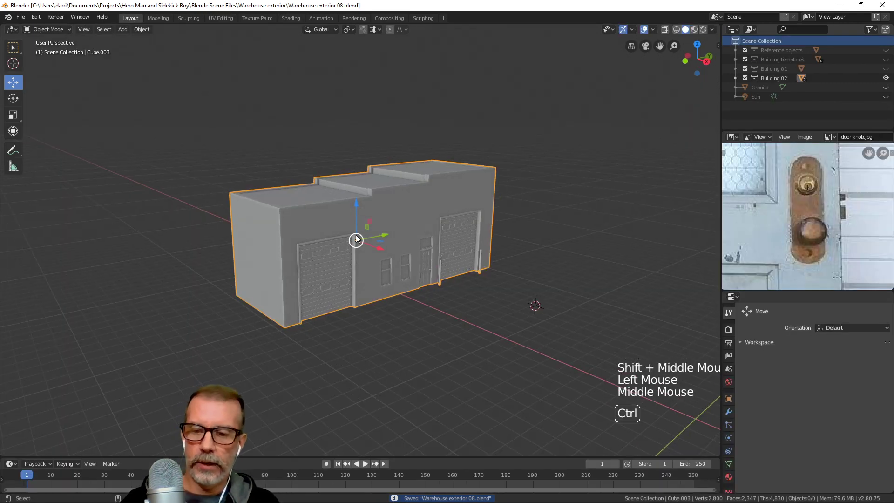
key(ctrl+s)
Export the selected building in FBX format to the Exports folder as Warehouse building 02_04.fbx
click(21, 17)
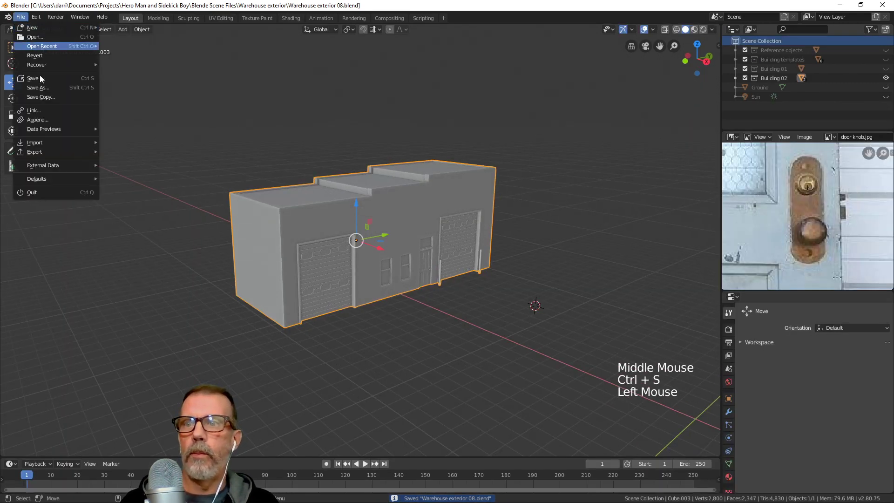
mouse_move(81, 152)
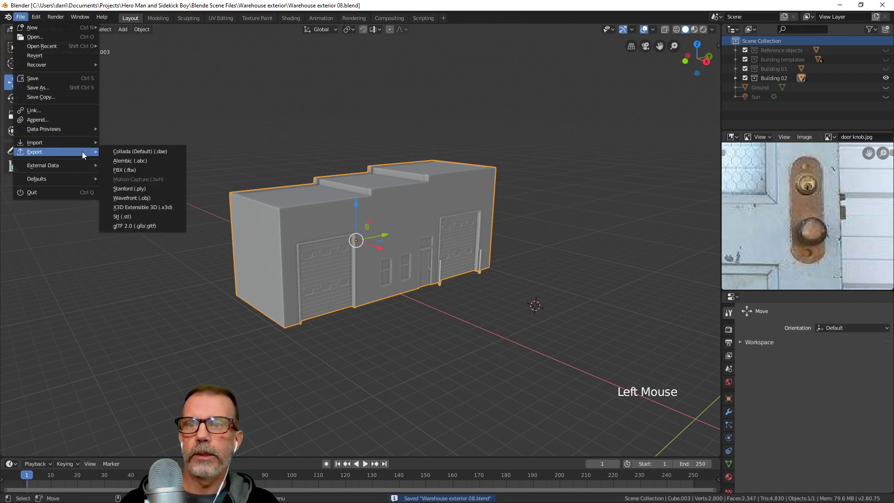
click(147, 170)
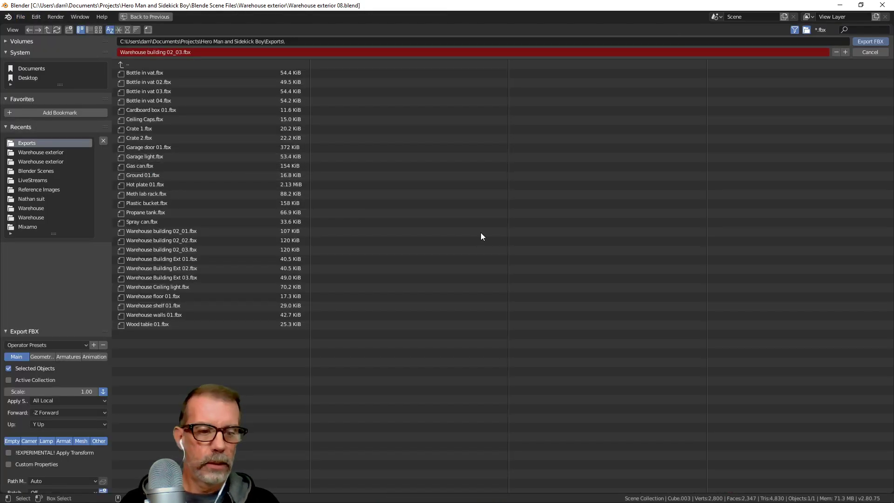
key(KP_Add)
key(KP_Enter)
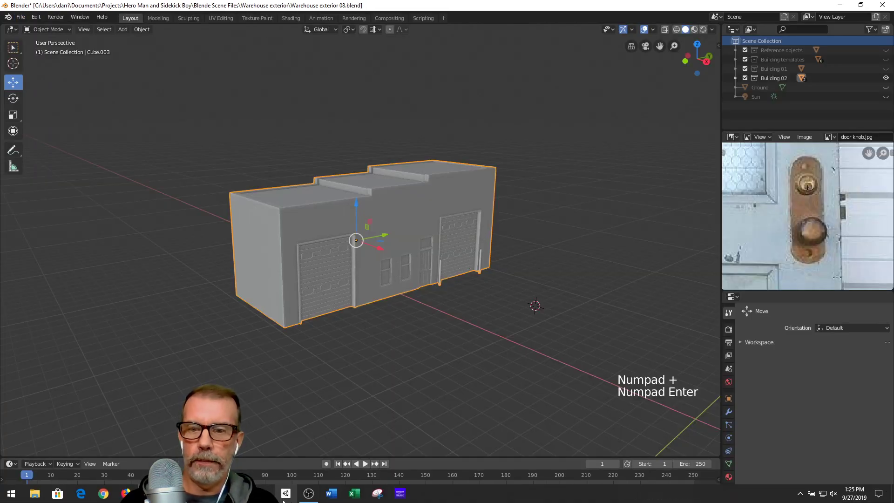
Switch to Substance Painter and create a new project from Warehouse building 02_03.fbx at 2048 resolution, discarding the open project's changes
click(240, 494)
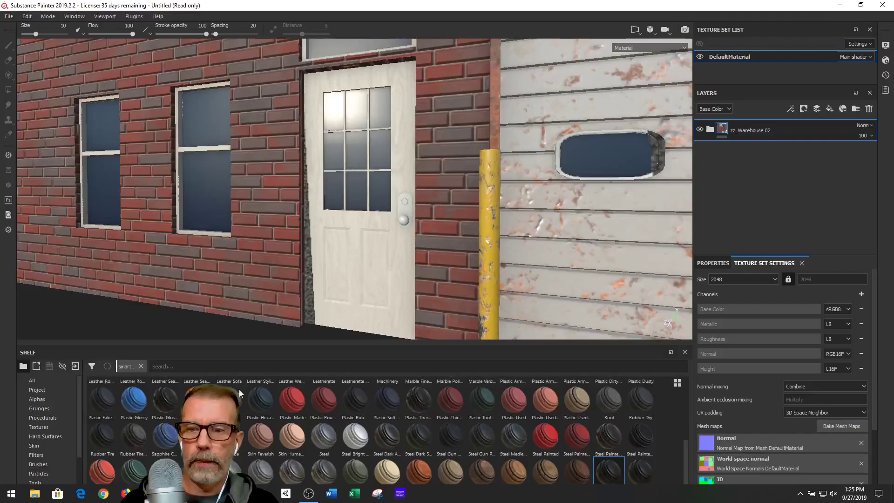
click(26, 16)
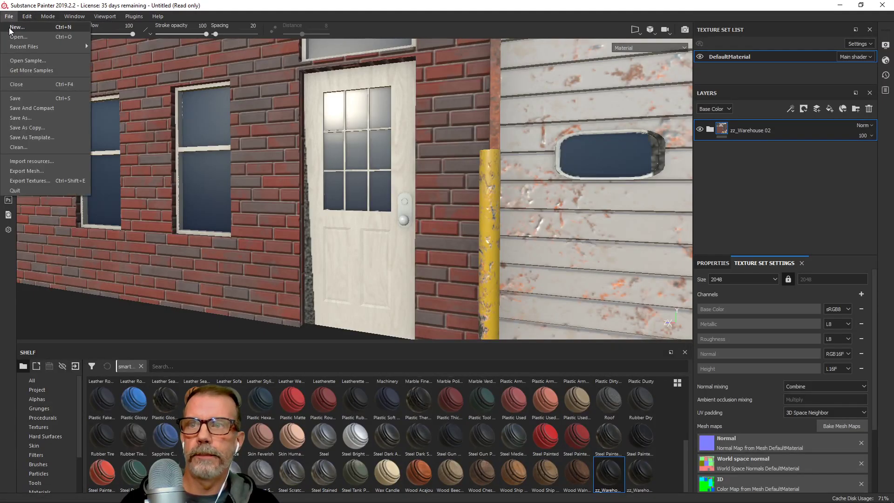
click(10, 29)
click(536, 161)
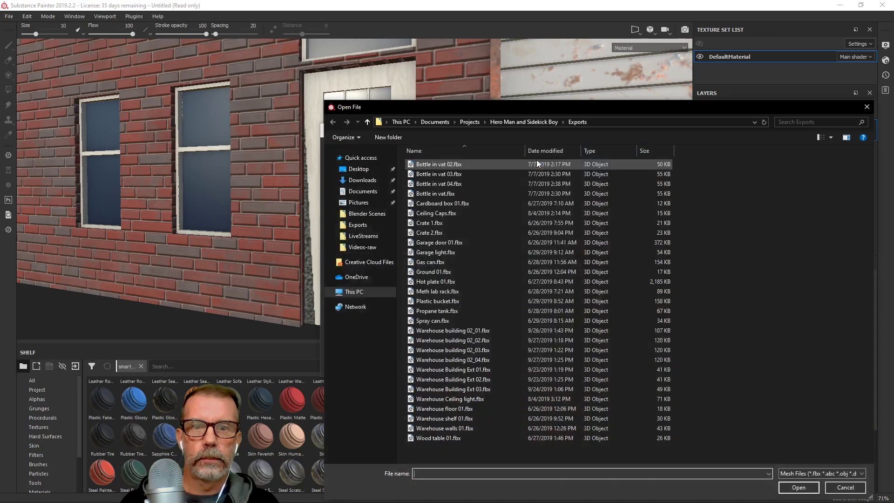
double_click(483, 350)
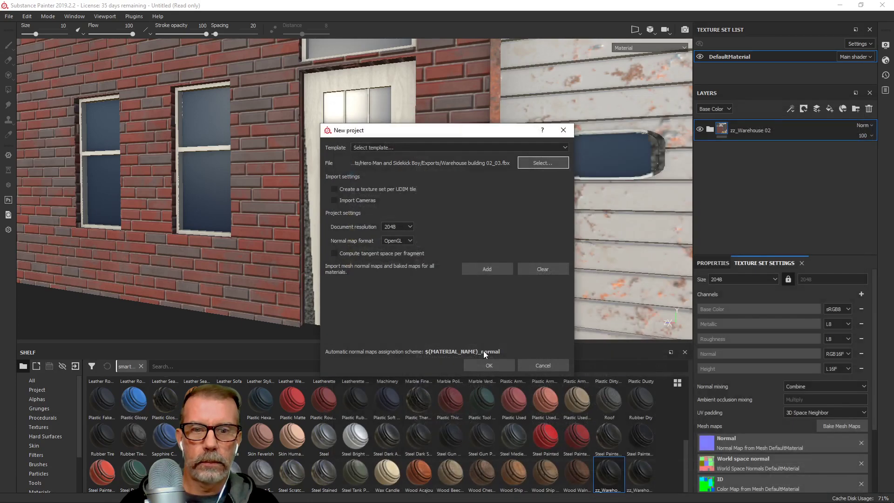
click(499, 366)
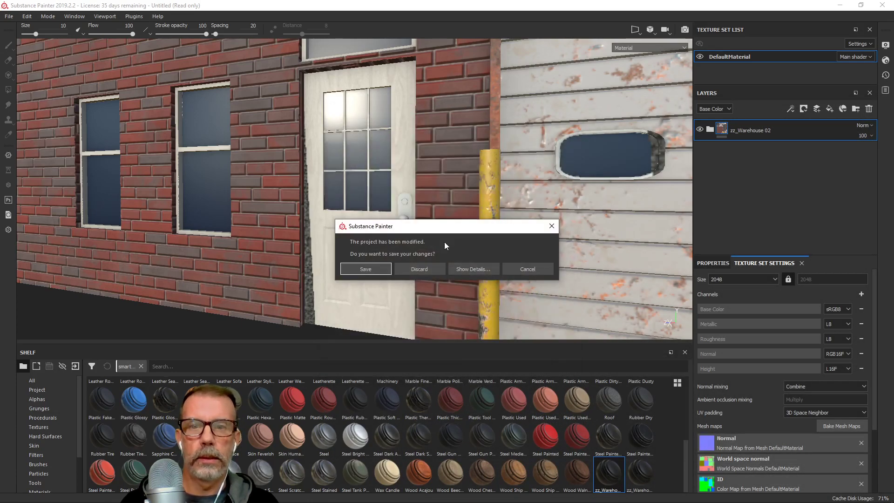
click(411, 265)
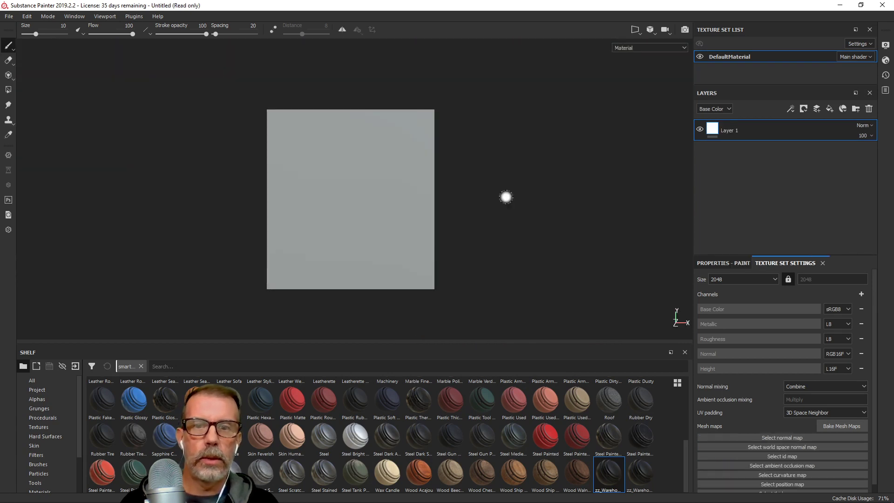
Delete Layer 1 and bake all DefaultMaterial mesh maps at an output size of 2048
alt+drag(386, 228, 424, 219)
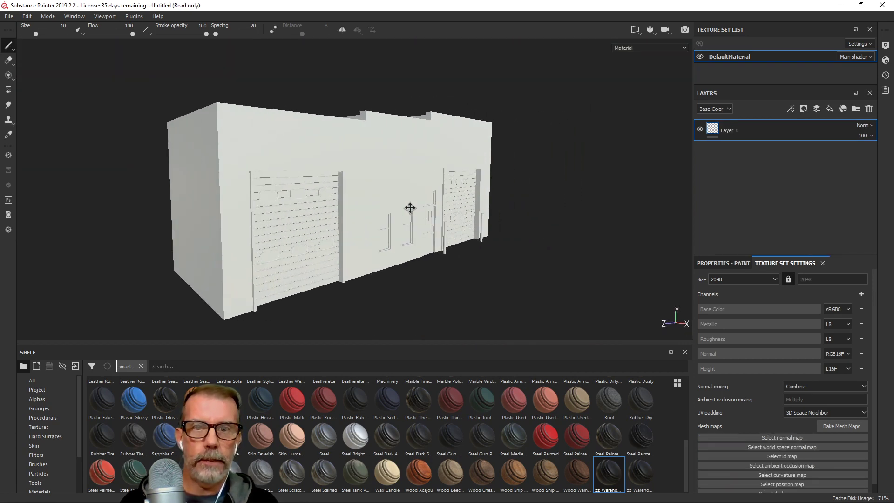
click(868, 108)
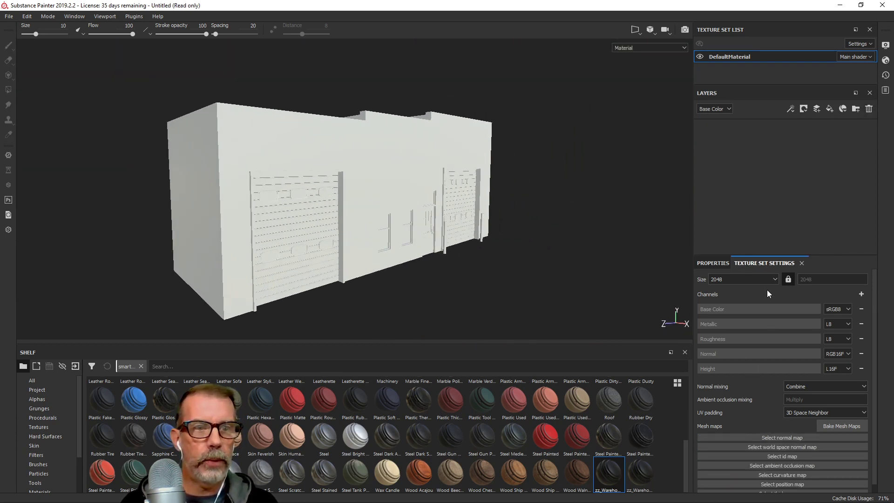
click(840, 426)
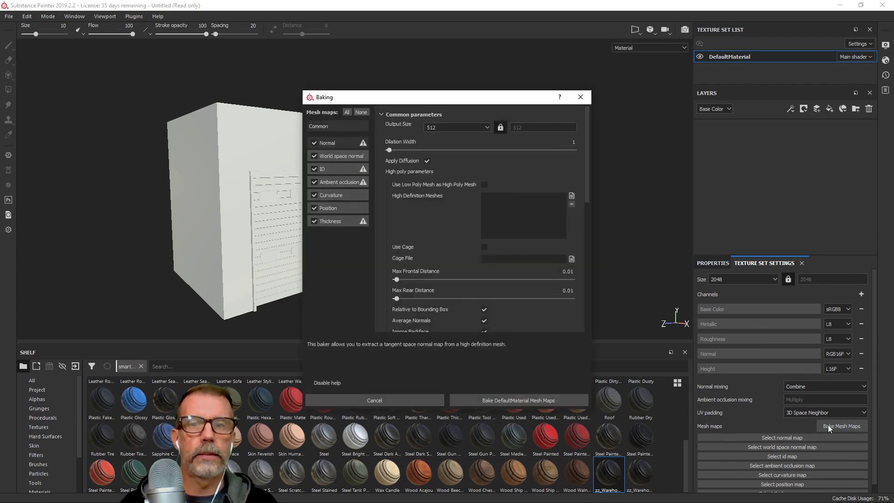
click(434, 123)
click(439, 171)
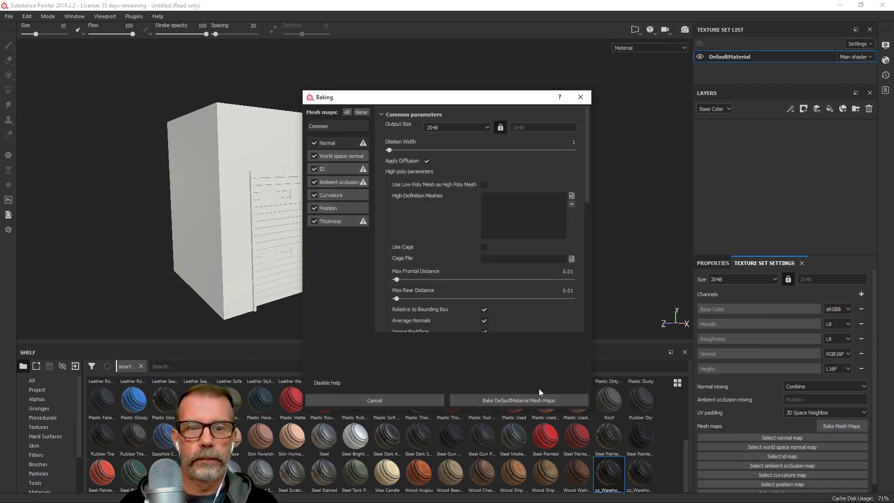
click(537, 399)
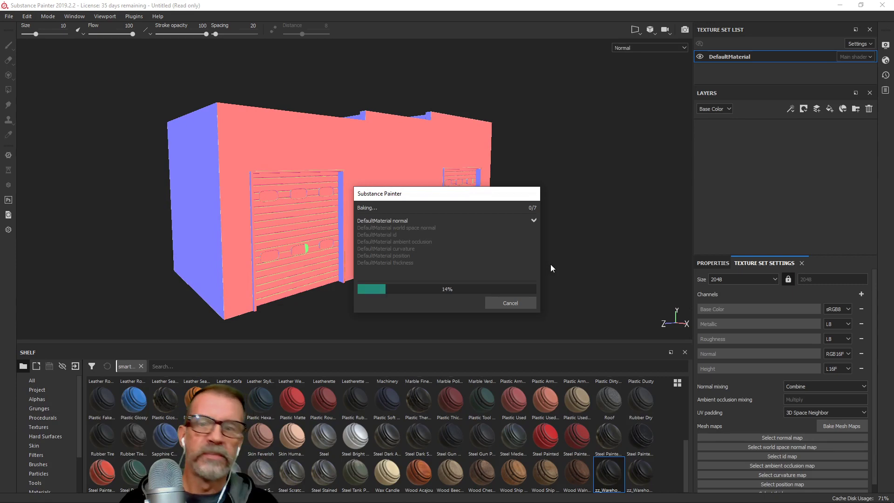
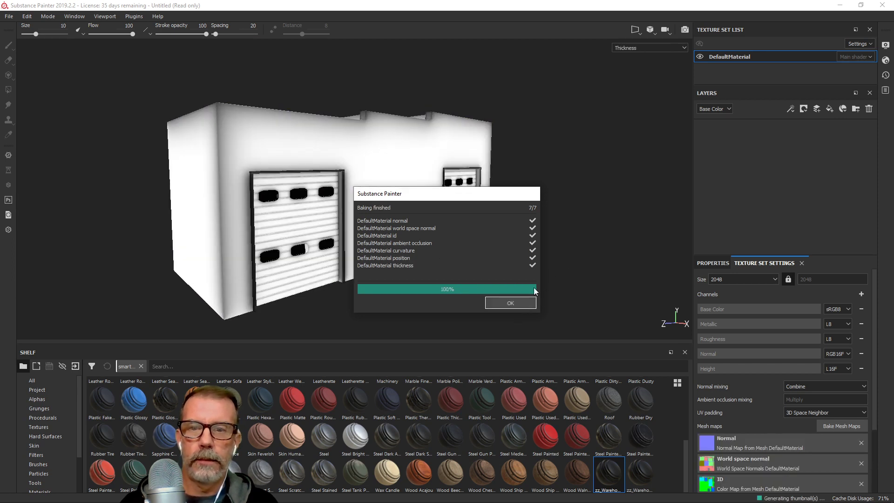
click(511, 303)
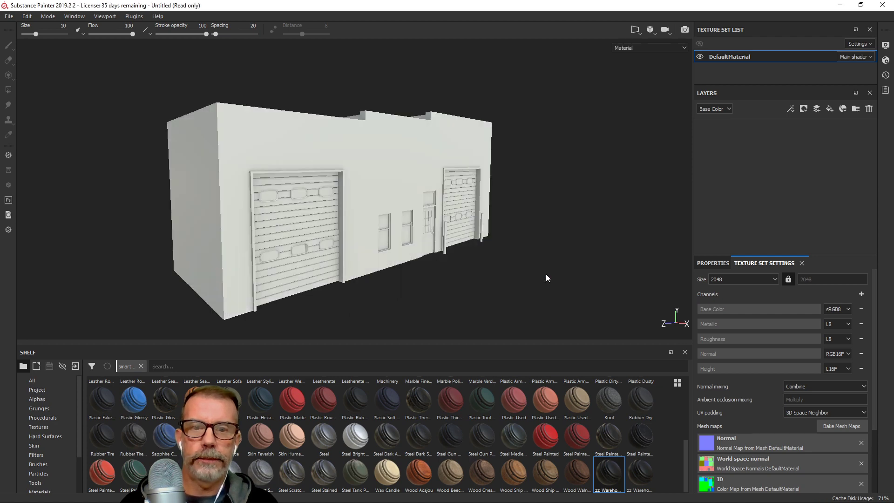
Examine the baked building's garage doors, oval windows, wall windows and entry door for baking artifacts
alt+drag(529, 267, 477, 260)
alt+middle_drag(529, 258, 553, 211)
scroll(398, 227, up, 4)
alt+middle_drag(319, 173, 387, 189)
scroll(339, 189, up, 4)
alt+drag(299, 211, 338, 205)
alt+middle_drag(597, 202, 331, 217)
mouse_move(412, 198)
alt+middle_down()
mouse_move(326, 212)
mouse_move(413, 208)
alt+middle_up()
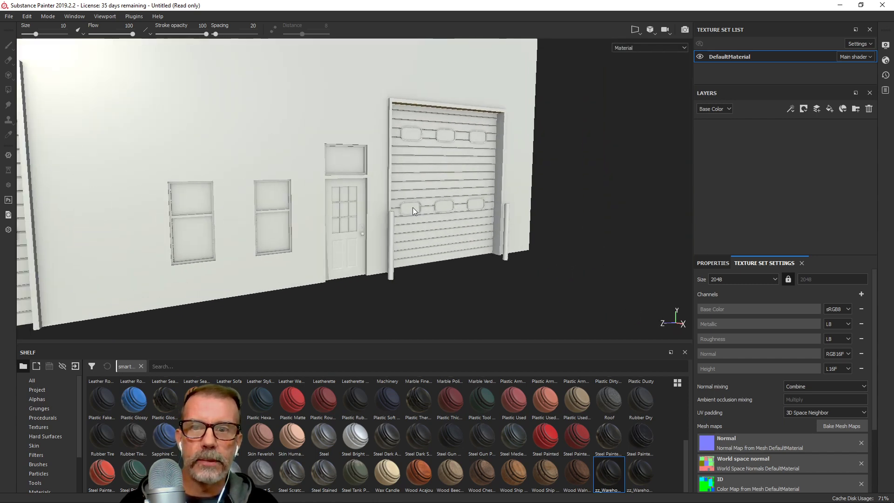
scroll(414, 208, up, 4)
alt+drag(491, 191, 413, 202)
alt+middle_drag(536, 171, 575, 185)
alt+middle_drag(403, 210, 537, 181)
alt+drag(354, 198, 417, 167)
alt+middle_drag(293, 183, 425, 187)
alt+middle_drag(276, 169, 299, 195)
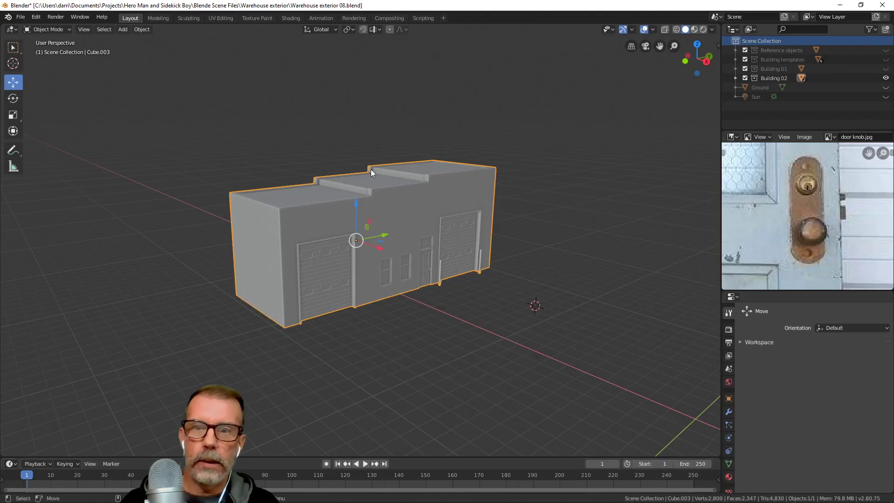
Switch to Blender's UV Editing workspace and isolate the UV islands of the large garage door's three lower oval windows
scroll(387, 256, up, 5)
shift+middle_drag(388, 255, 398, 196)
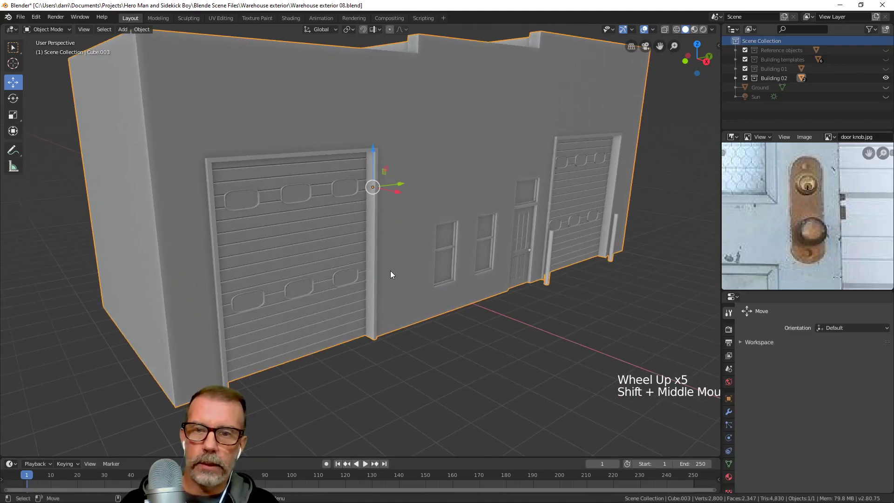
click(220, 18)
scroll(509, 360, up, 6)
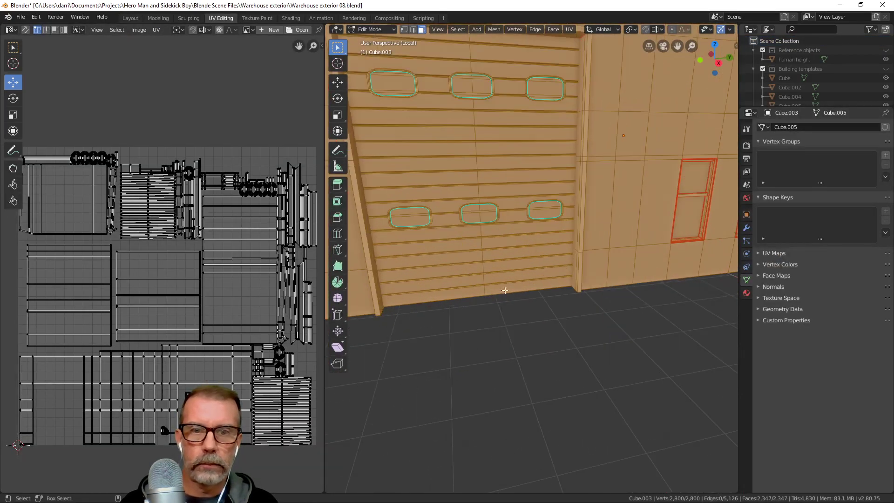
key(alt+a)
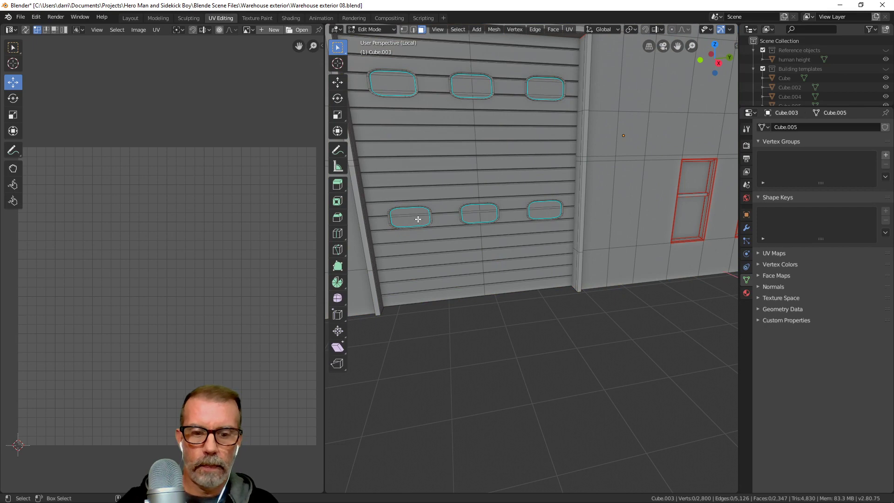
key(l)
key(l)
key(l)
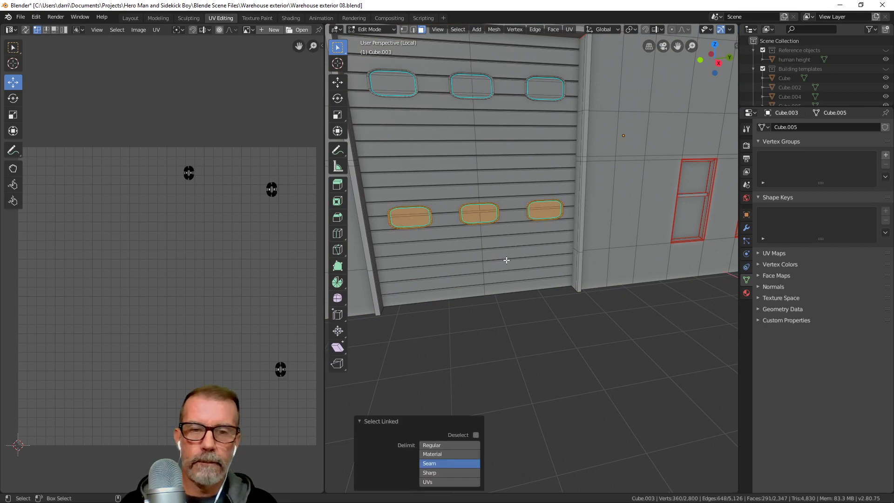
scroll(506, 260, down, 2)
middle_drag(475, 270, 539, 288)
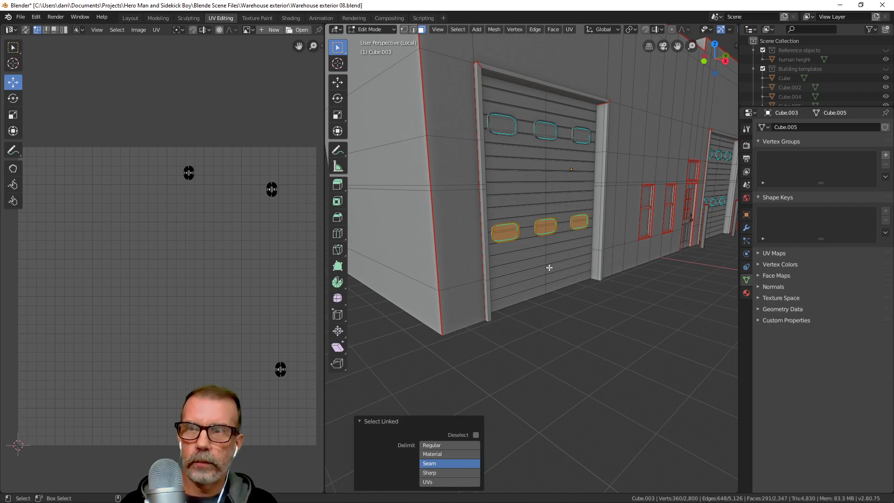
Show the whole building's UVs and examine the oval window islands and their neighbours for overlaps
key(a)
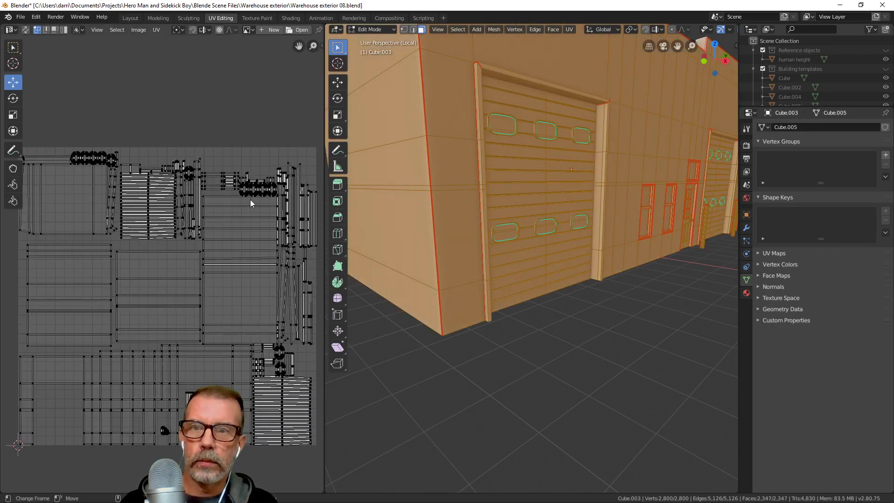
scroll(264, 237, up, 5)
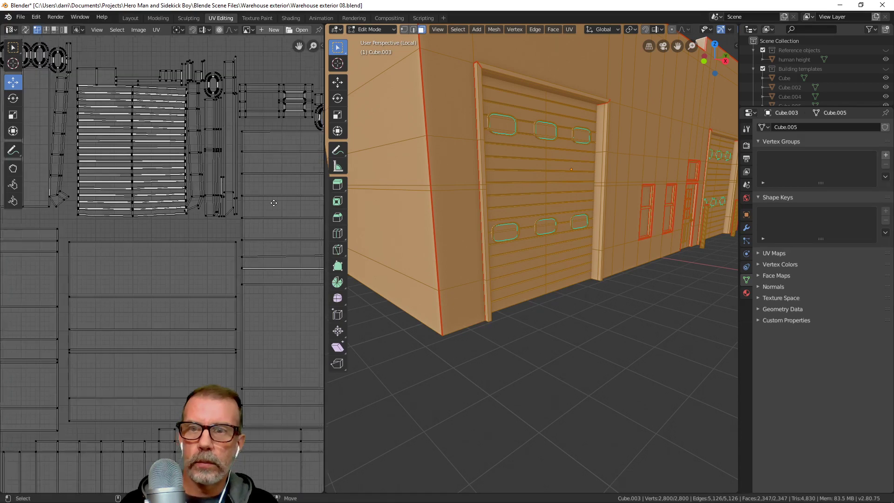
middle_drag(210, 246, 213, 296)
scroll(208, 308, up, 3)
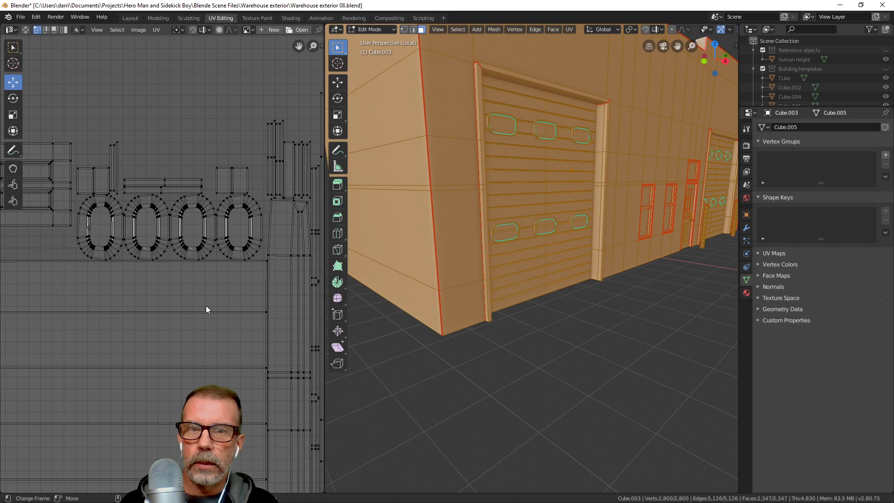
scroll(203, 309, down, 4)
middle_drag(201, 312, 222, 180)
middle_drag(227, 328, 232, 208)
scroll(232, 209, up, 3)
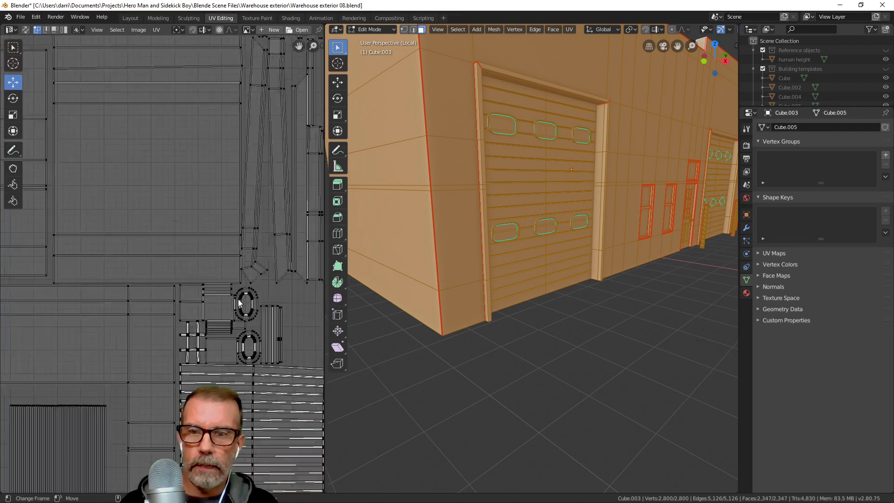
middle_drag(299, 349, 188, 281)
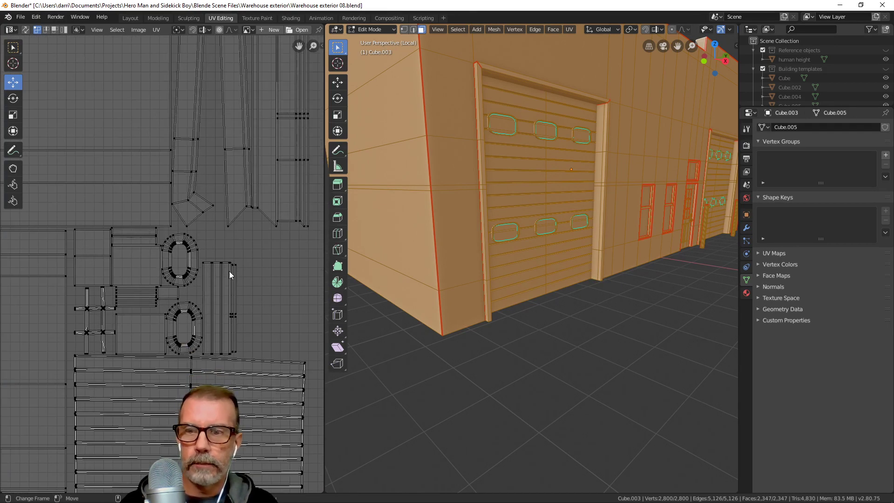
scroll(168, 275, down, 3)
middle_drag(146, 208, 159, 256)
middle_drag(60, 60, 147, 203)
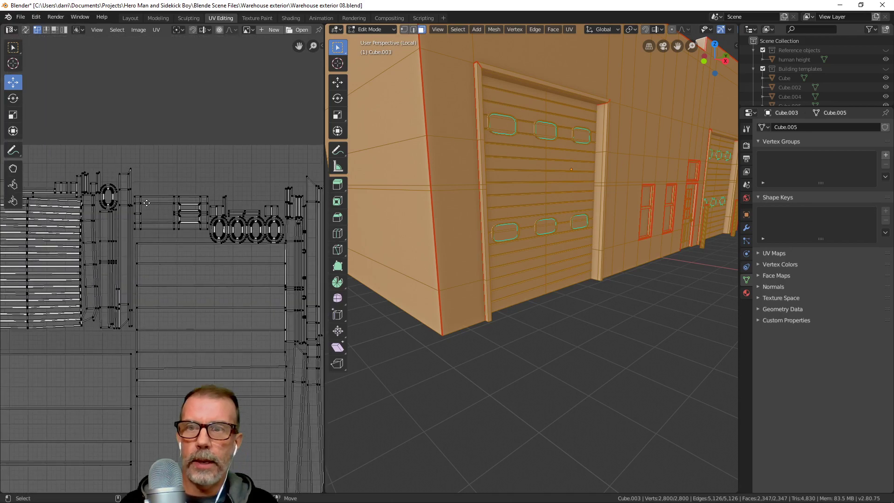
scroll(190, 245, up, 5)
middle_drag(249, 230, 200, 215)
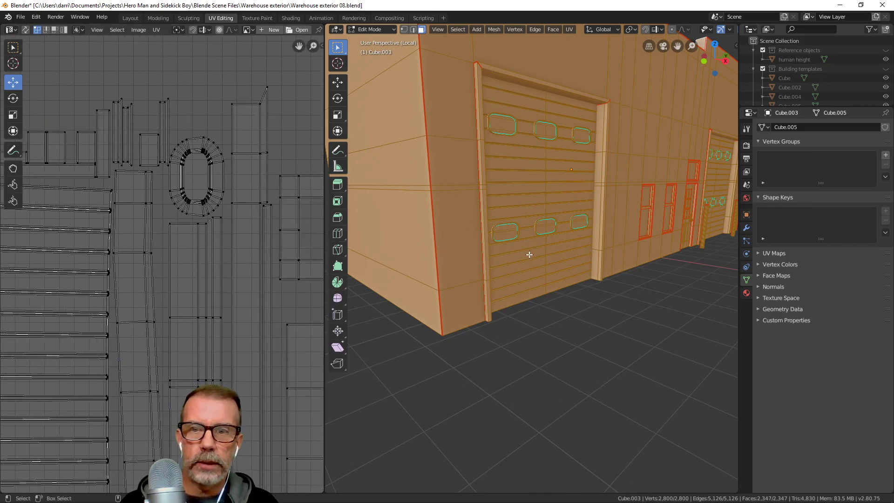
scroll(163, 256, down, 5)
middle_drag(268, 252, 104, 221)
scroll(155, 245, up, 5)
middle_drag(226, 230, 170, 252)
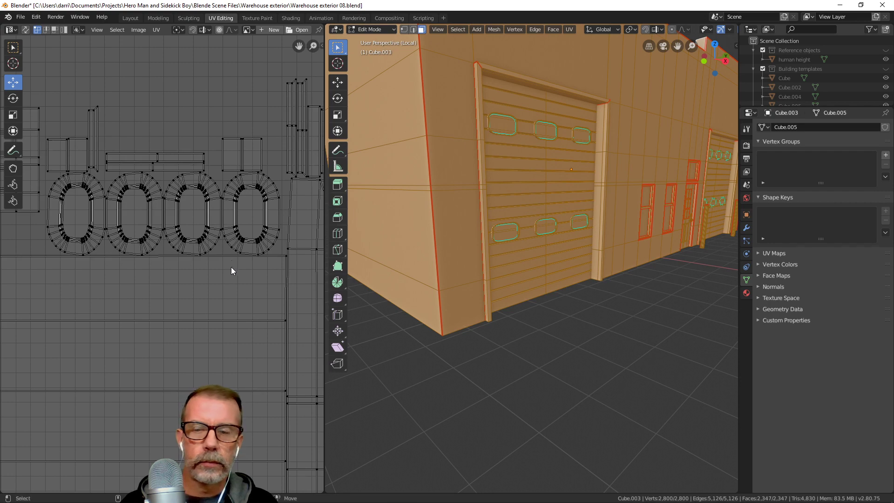
middle_drag(268, 416, 206, 260)
scroll(207, 261, down, 3)
middle_drag(230, 328, 220, 142)
middle_drag(245, 280, 280, 133)
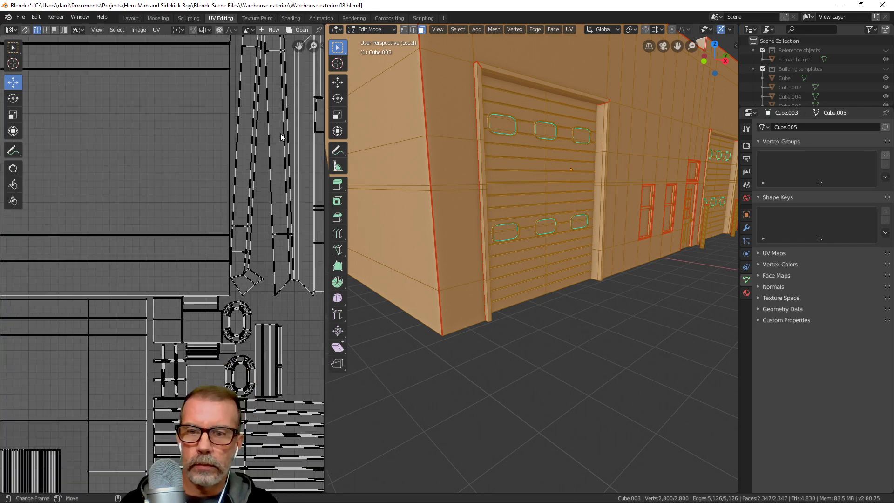
scroll(245, 269, up, 3)
middle_drag(245, 269, 126, 109)
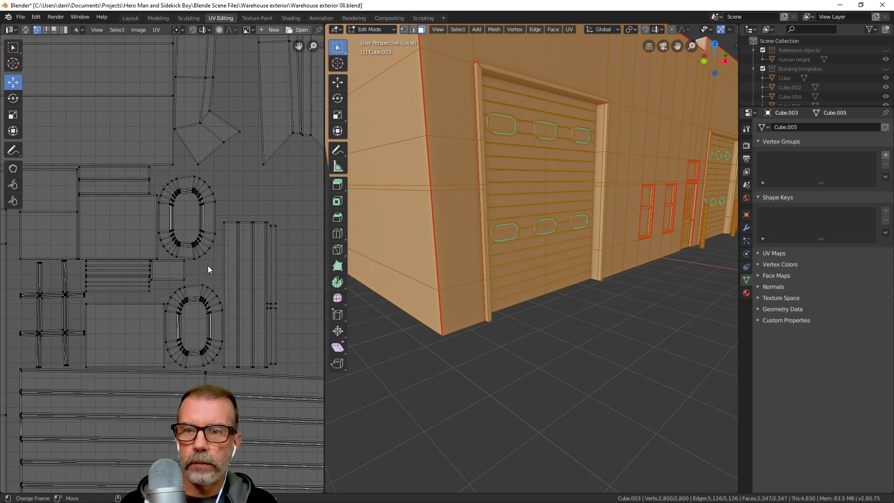
scroll(207, 267, down, 4)
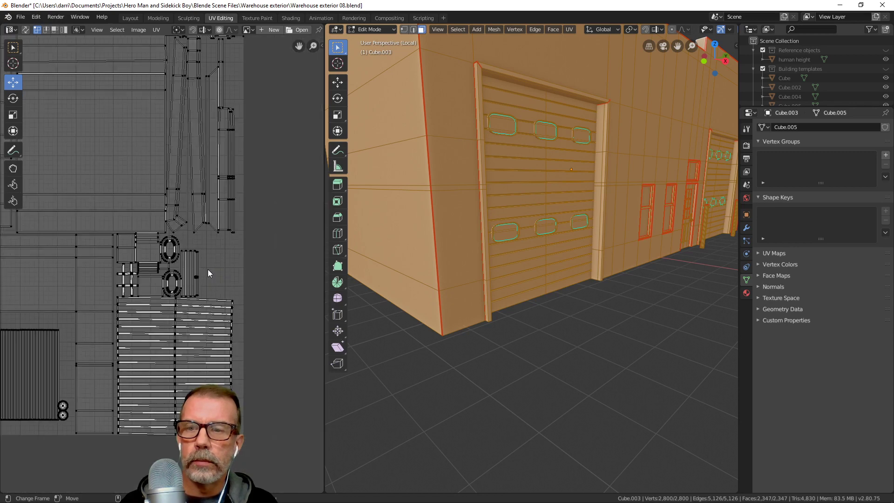
Examine the row of oval window islands along the UV layout's upper edge for overlaps with their neighbours
scroll(208, 269, down, 3)
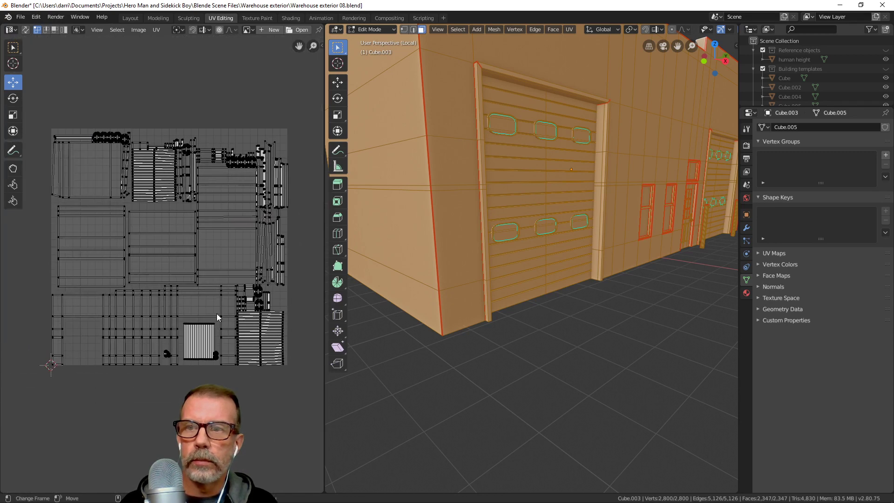
middle_drag(85, 150, 224, 258)
scroll(224, 257, up, 6)
middle_drag(251, 222, 128, 279)
scroll(152, 277, up, 1)
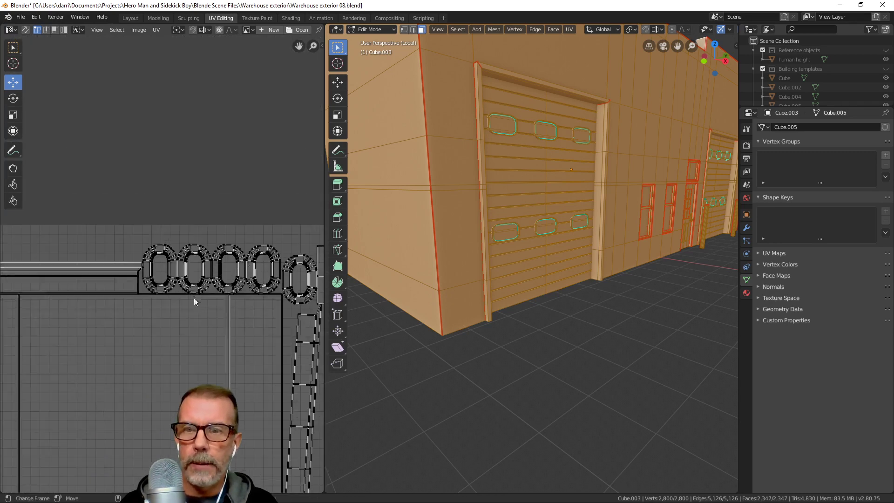
middle_drag(194, 300, 141, 293)
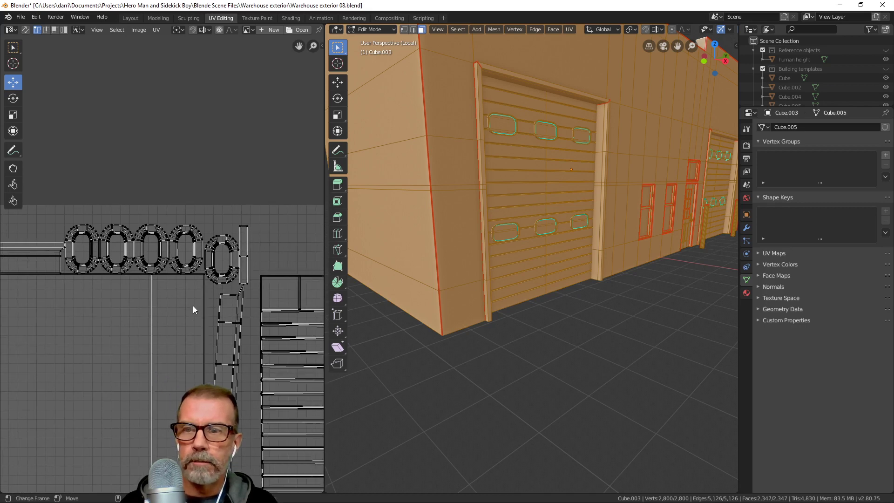
scroll(59, 270, up, 3)
middle_drag(149, 257, 32, 232)
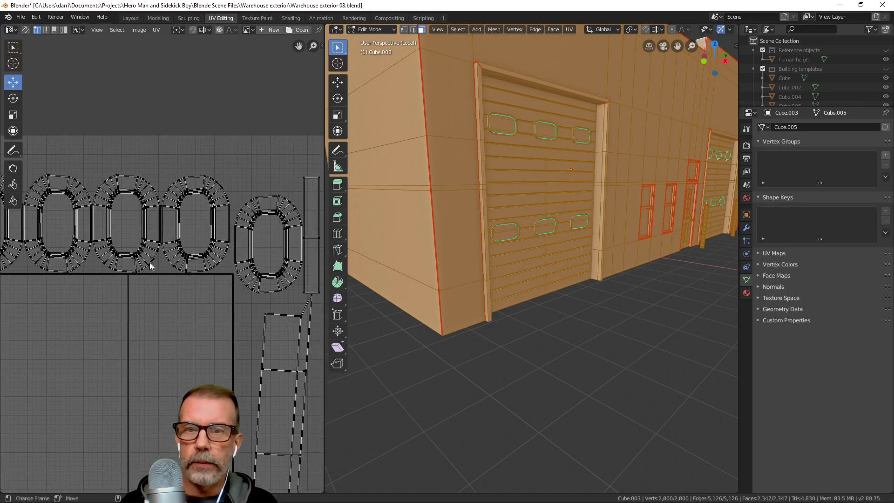
scroll(175, 260, down, 1)
middle_drag(194, 263, 187, 261)
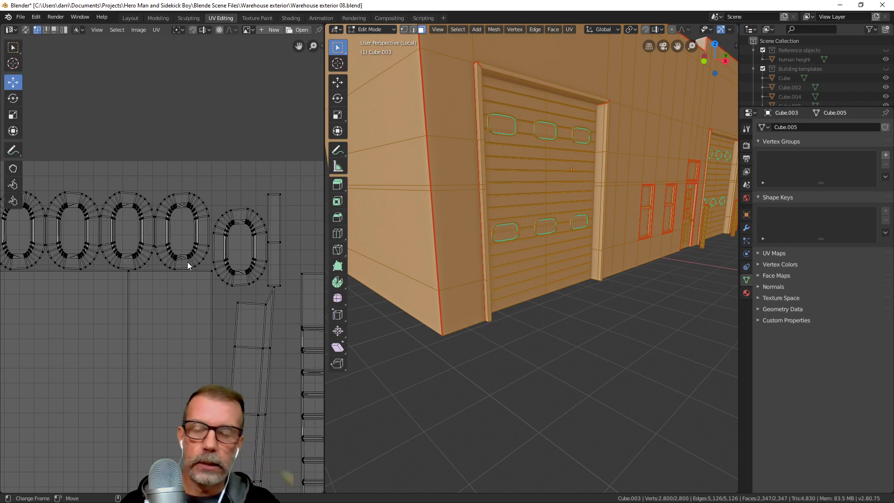
scroll(212, 256, down, 3)
scroll(215, 253, up, 1)
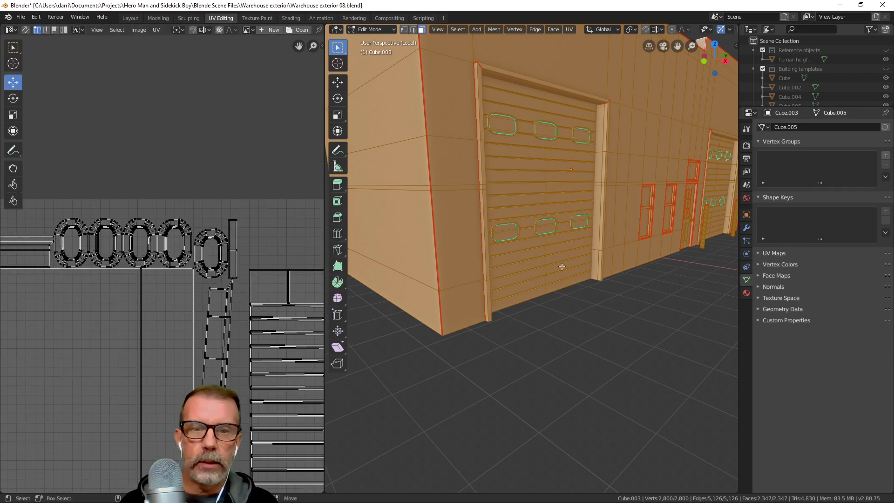
Select only the large garage door's lower middle oval window and frame its UV island with UV sync selection enabled
middle_drag(560, 267, 581, 286)
scroll(551, 275, up, 4)
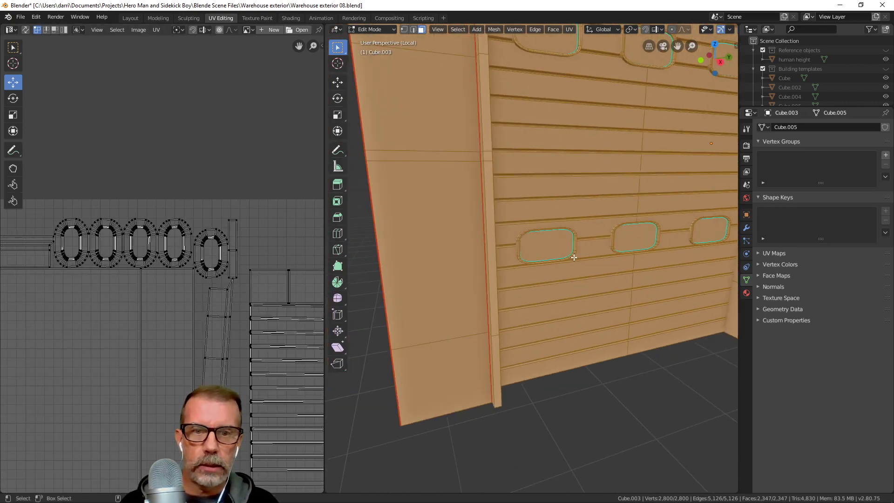
key(Tab)
key(Tab)
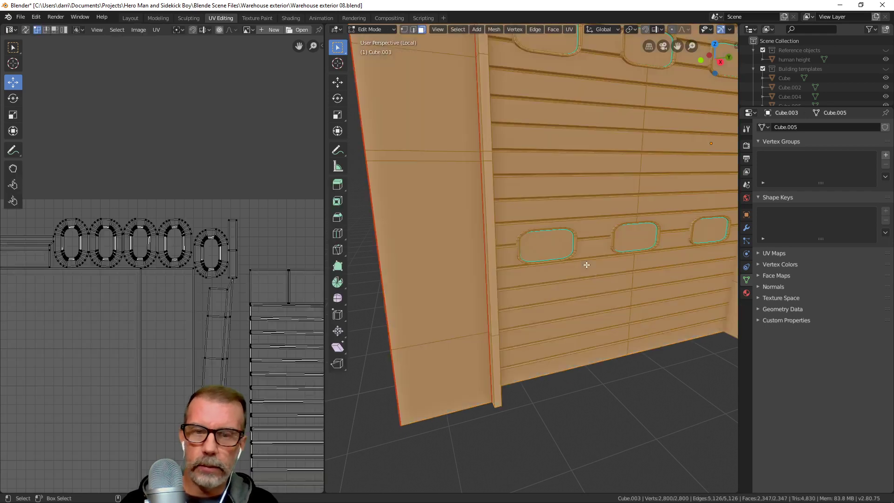
key(alt+a)
scroll(577, 269, up, 3)
scroll(573, 263, down, 6)
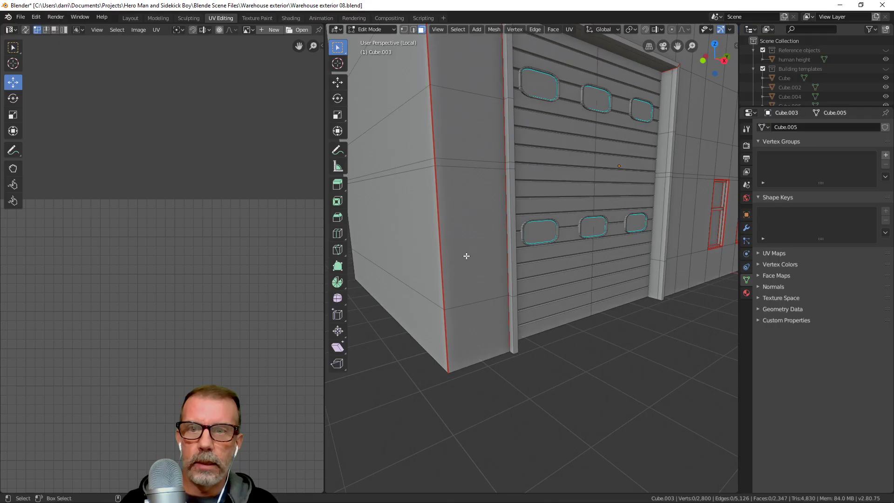
key(l)
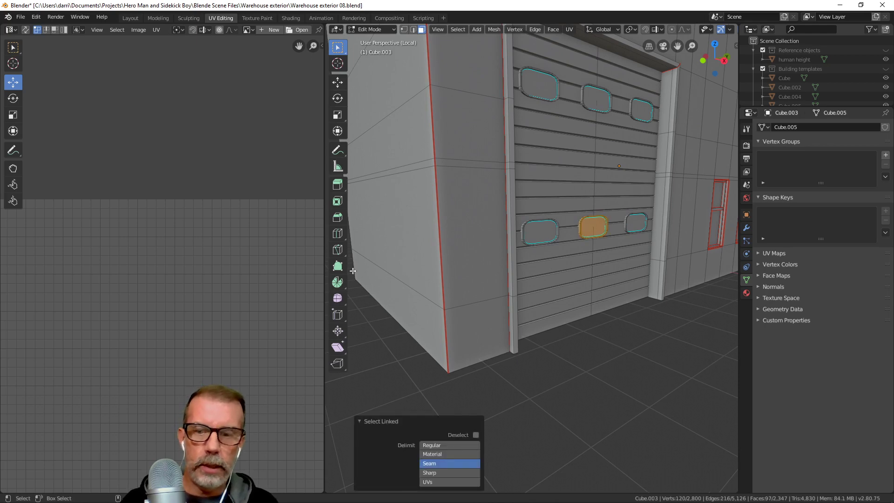
click(25, 30)
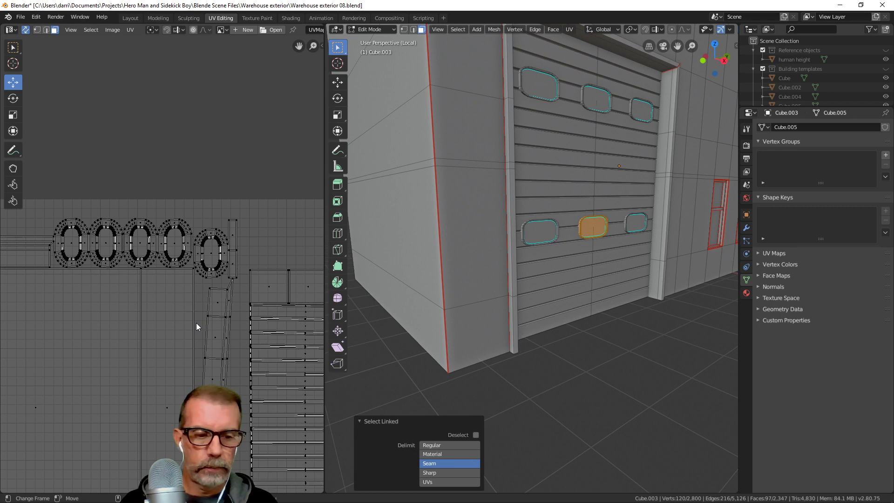
key(KP_Decimal)
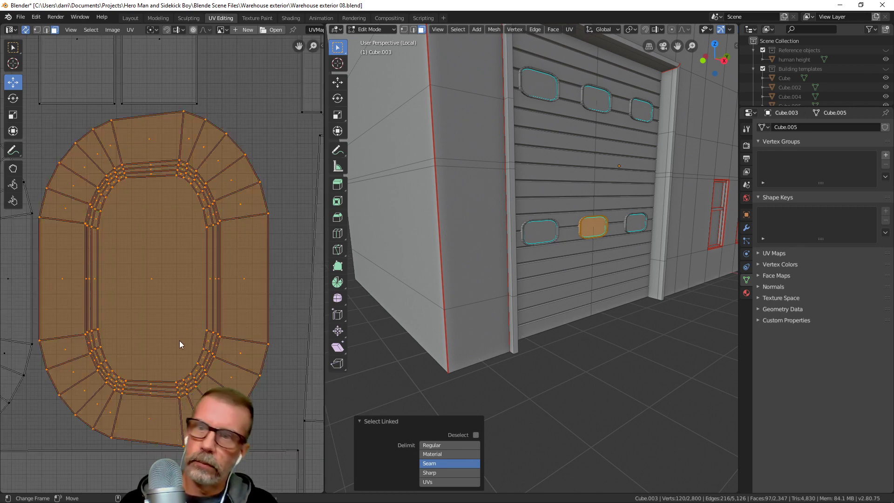
Examine the space around the selected window's UV island and compare it with the baked window in Substance Painter
middle_drag(171, 346, 214, 291)
scroll(213, 294, down, 1)
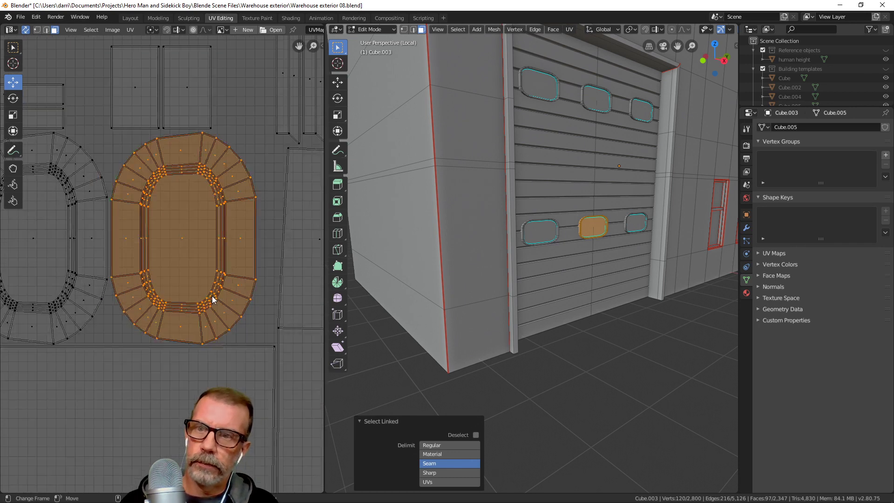
scroll(211, 298, down, 3)
scroll(211, 301, down, 1)
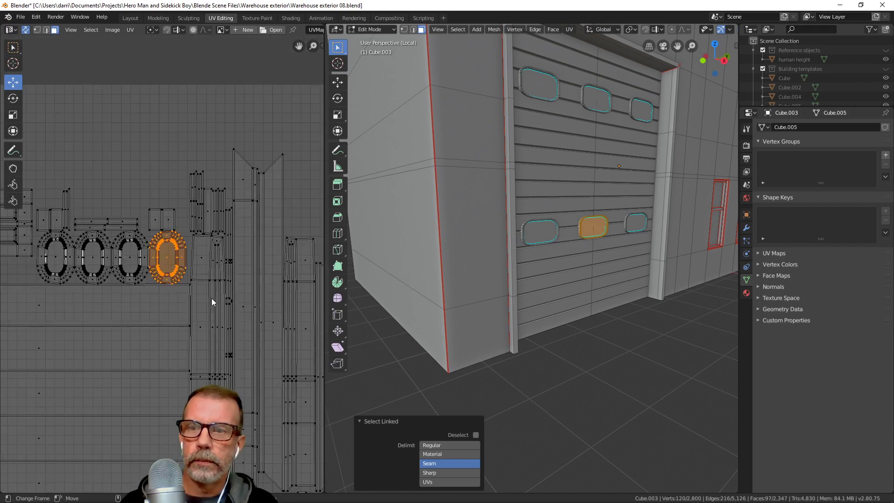
scroll(212, 302, up, 4)
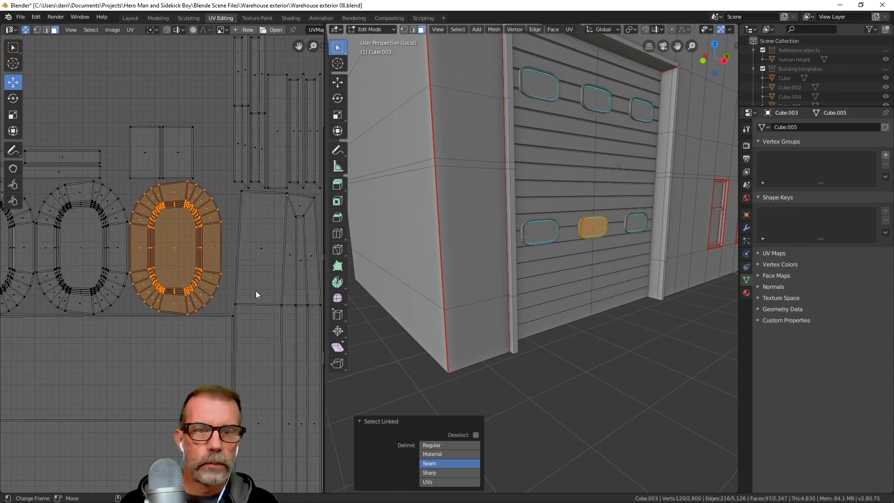
key(alt+Tab)
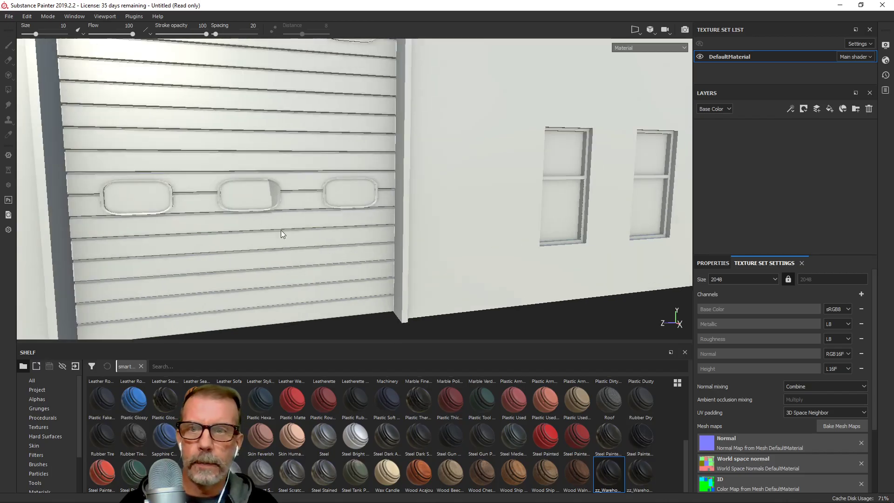
scroll(281, 230, up, 3)
alt+drag(312, 225, 328, 195)
mouse_move(330, 218)
alt+mouse_down()
mouse_move(379, 233)
mouse_move(347, 273)
mouse_move(348, 219)
alt+mouse_up()
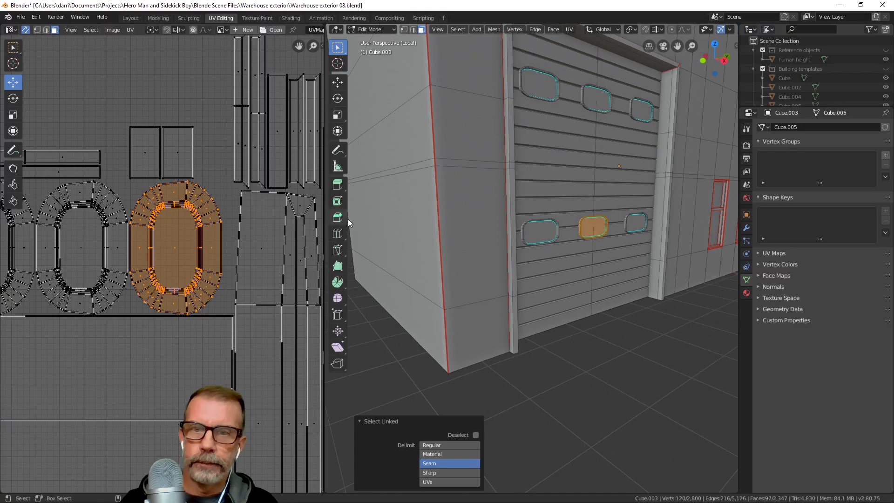
scroll(194, 249, up, 2)
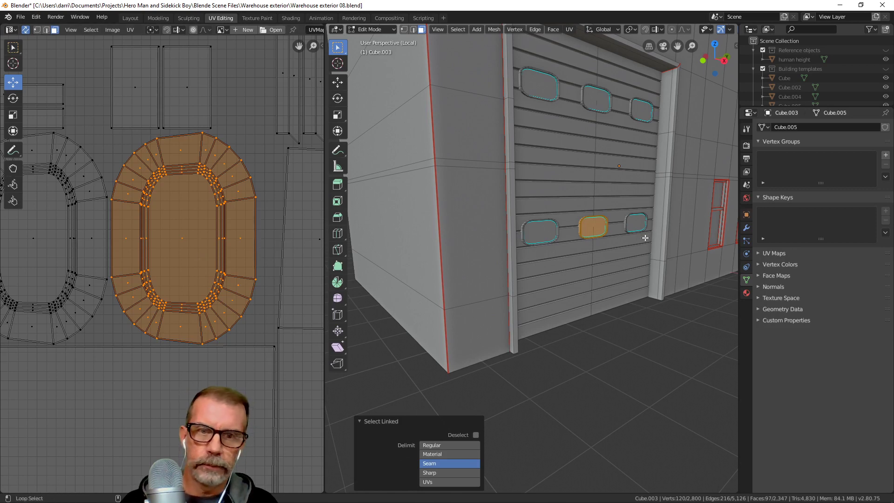
Switch the building to Vertex Paint mode and examine the vertex colours of the large garage door's oval windows
key(Tab)
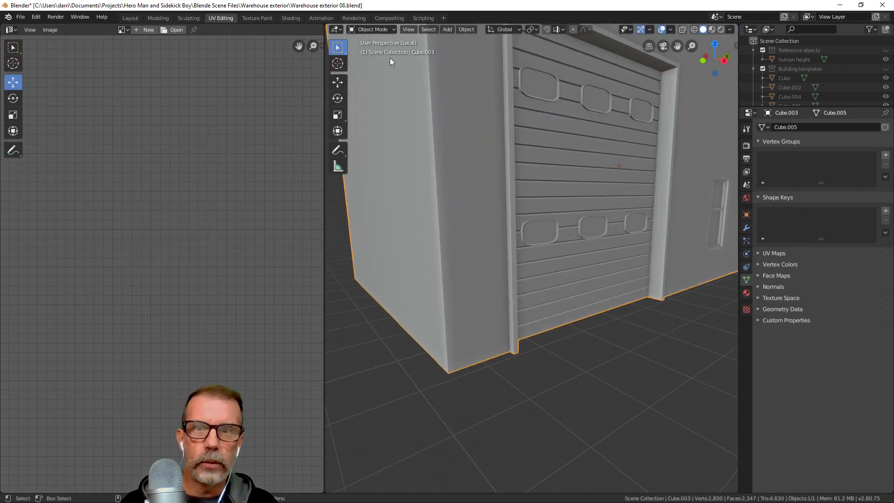
click(365, 29)
click(373, 70)
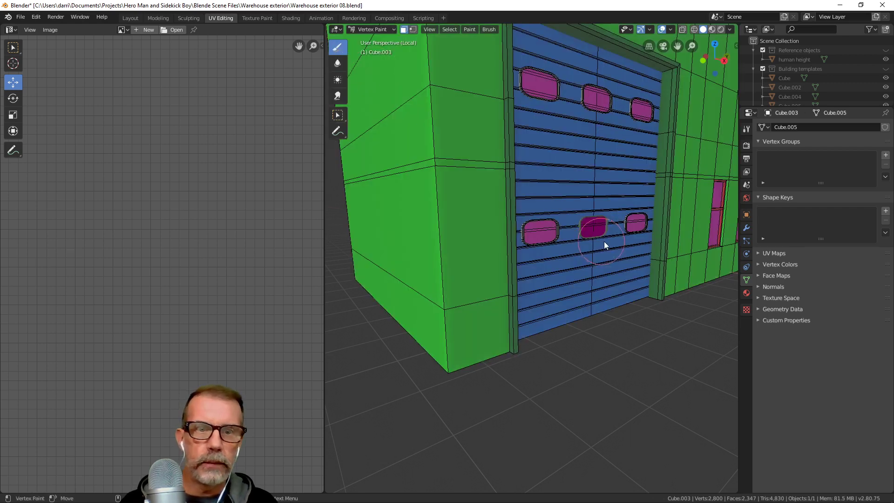
scroll(607, 239, up, 5)
scroll(615, 236, down, 2)
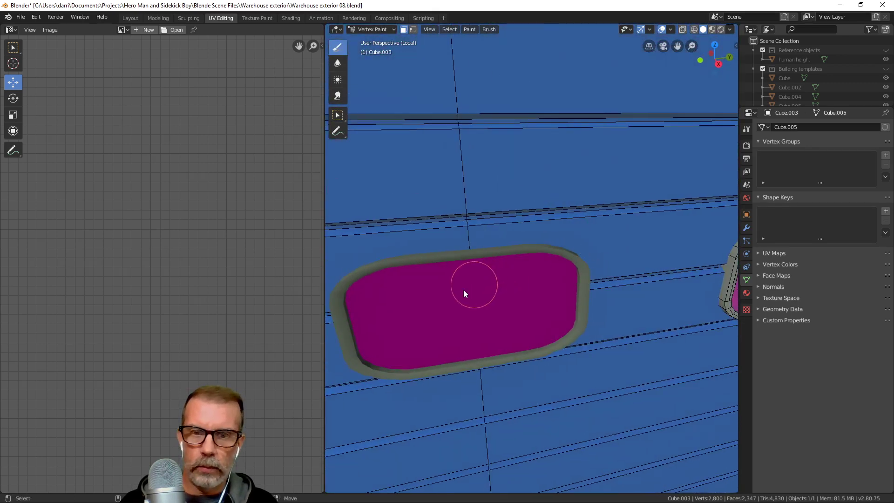
mouse_move(464, 293)
shift+middle_down()
mouse_move(562, 235)
mouse_move(553, 248)
mouse_move(504, 237)
mouse_move(517, 247)
shift+middle_up()
scroll(553, 247, down, 1)
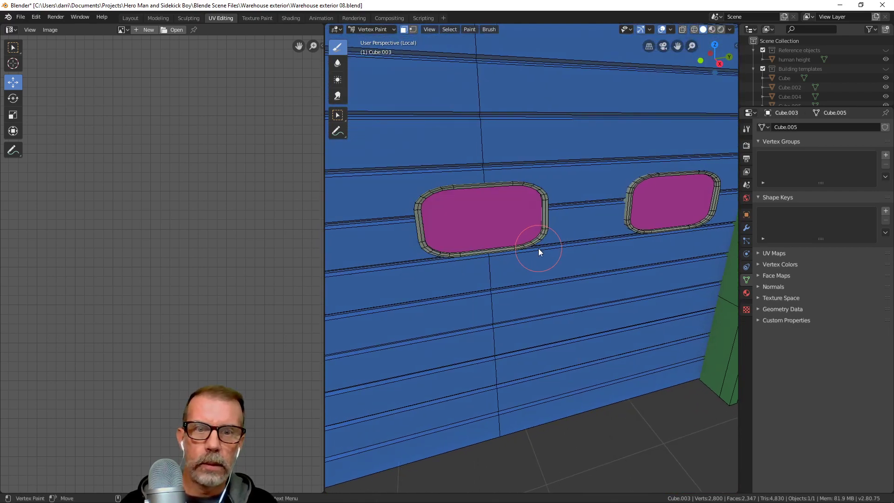
scroll(538, 250, down, 8)
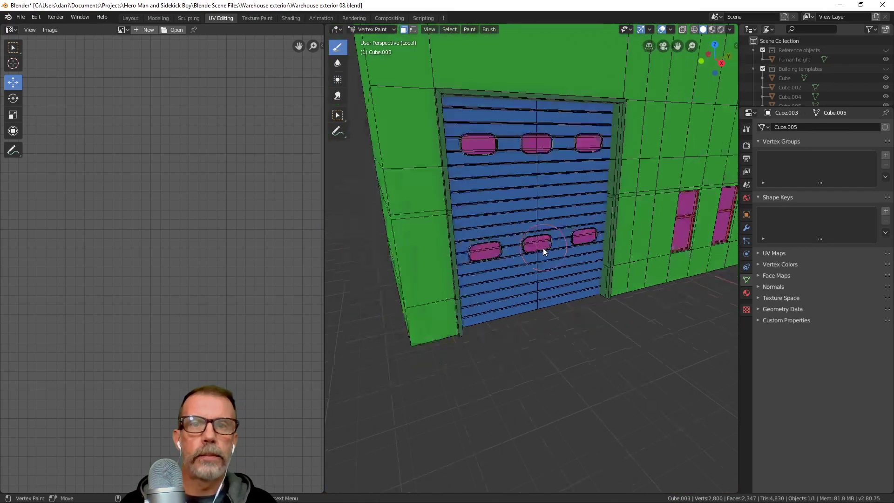
scroll(543, 248, down, 1)
mouse_move(543, 248)
shift+middle_down()
mouse_move(496, 268)
mouse_move(529, 257)
shift+middle_up()
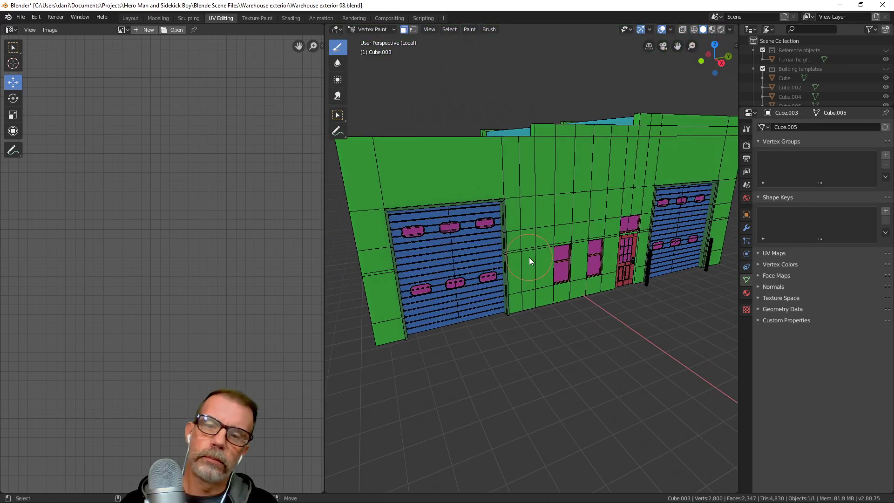
Return to Edit Mode, select the lower middle oval window's island in the UV editor, and check its surroundings
key(Tab)
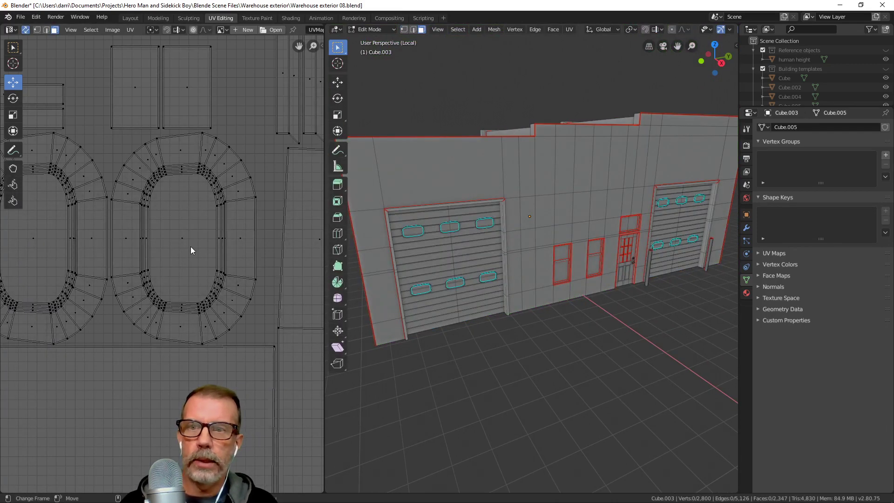
scroll(191, 247, down, 1)
middle_drag(196, 247, 202, 247)
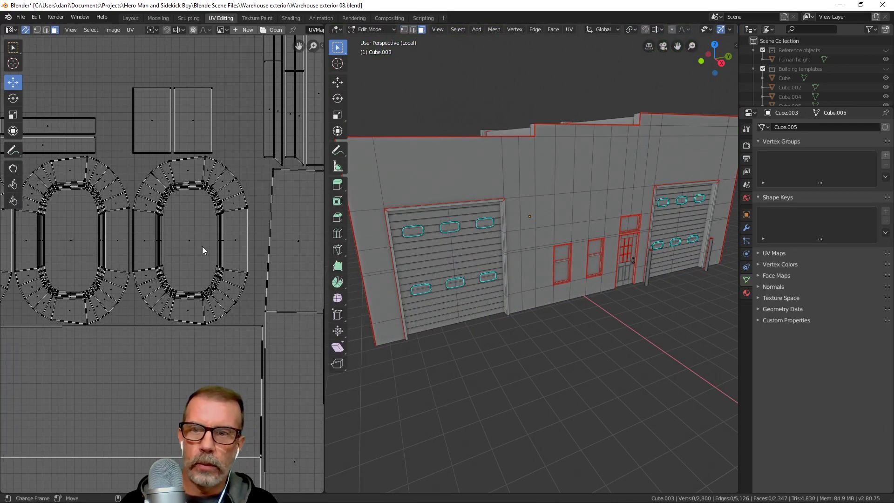
key(l)
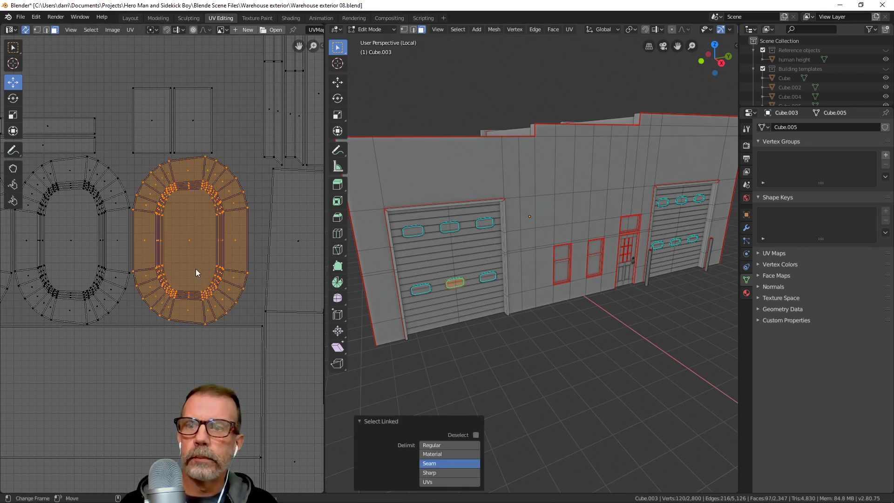
scroll(195, 269, down, 3)
middle_drag(178, 281, 206, 256)
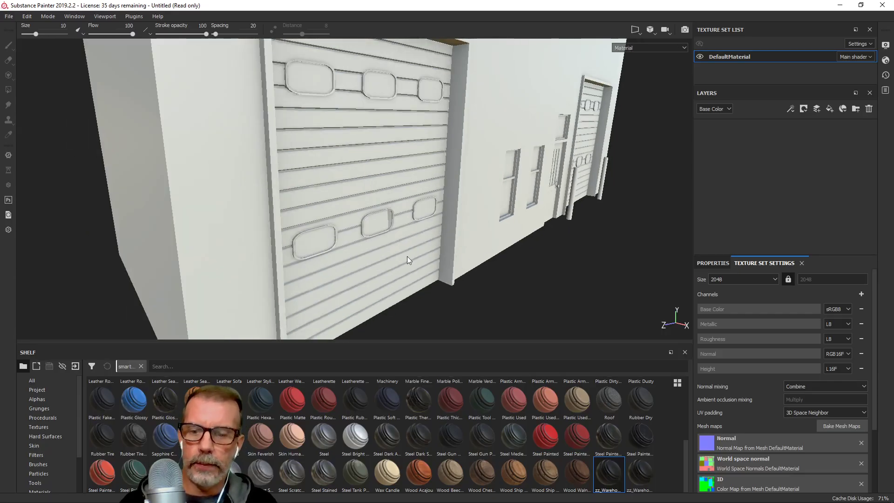
Switch to Substance Painter and apply the zz_Warehouse 02 smart material to the building
alt+drag(498, 243, 487, 225)
scroll(487, 225, down, 2)
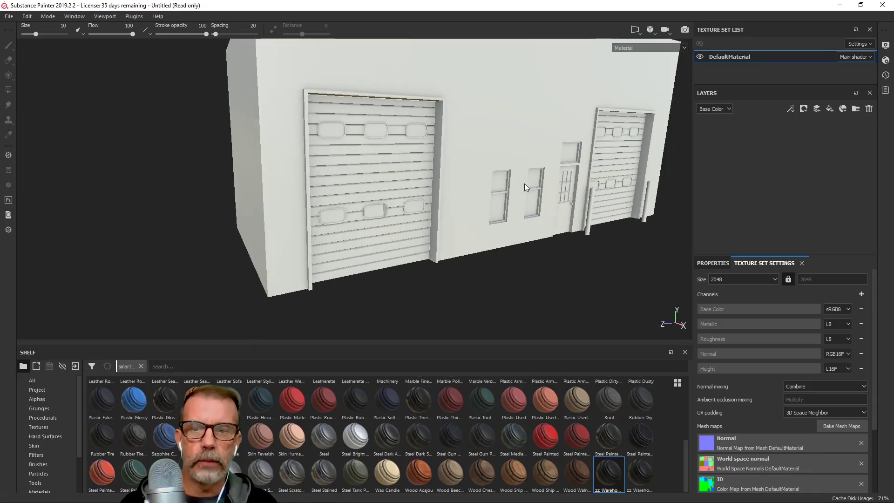
alt+middle_drag(530, 181, 447, 205)
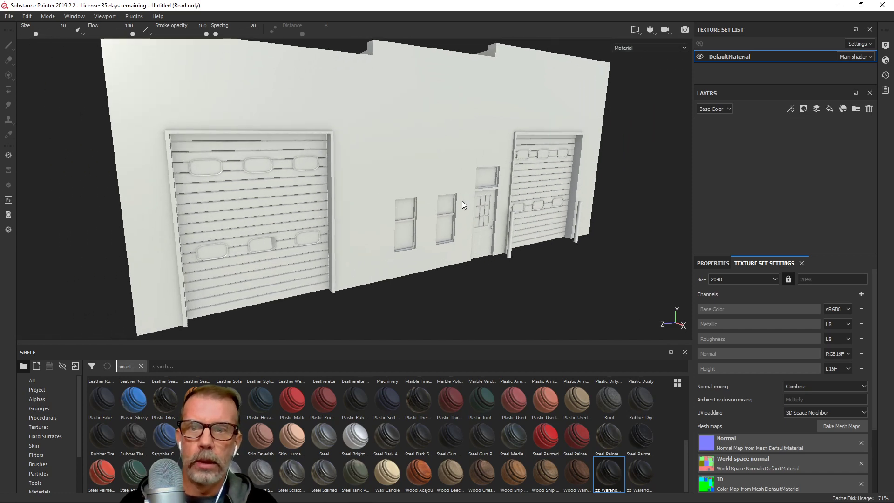
alt+drag(393, 238, 432, 253)
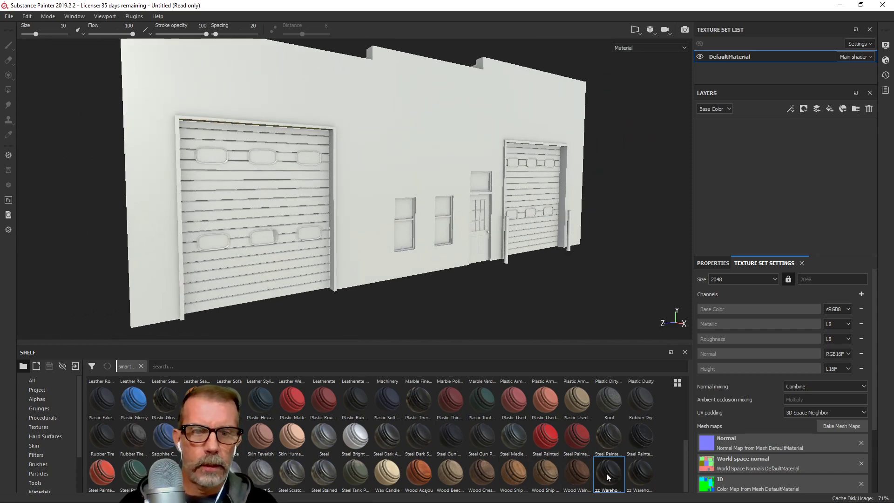
drag(606, 476, 747, 164)
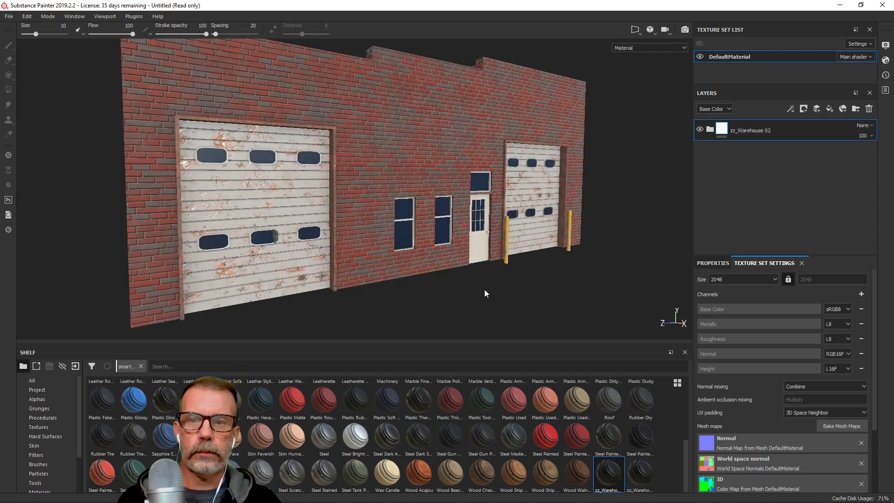
Examine the textured facade's garage doors, oval windows and entry door for remaining artifacts
scroll(287, 250, up, 3)
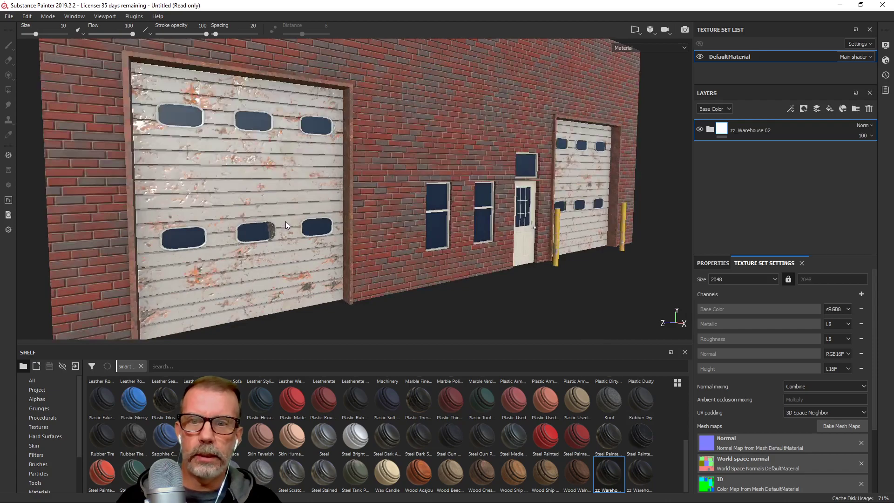
alt+drag(409, 214, 311, 240)
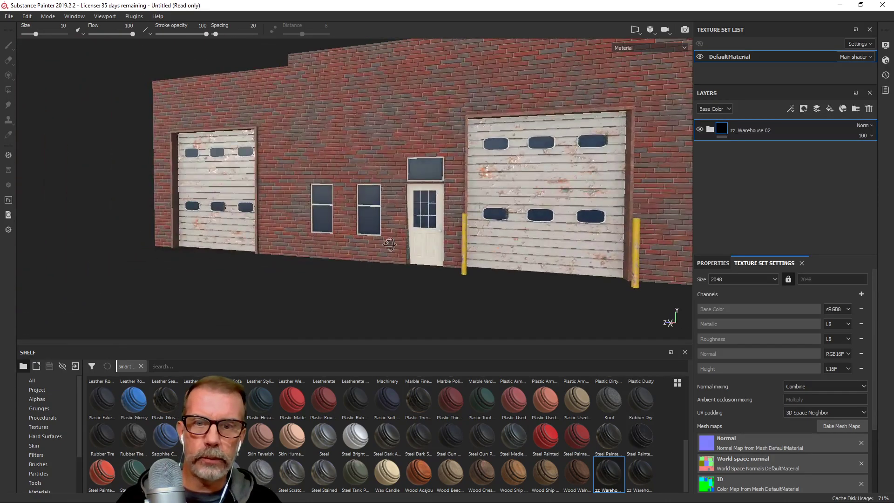
scroll(392, 251, up, 2)
scroll(387, 263, down, 2)
scroll(378, 267, down, 4)
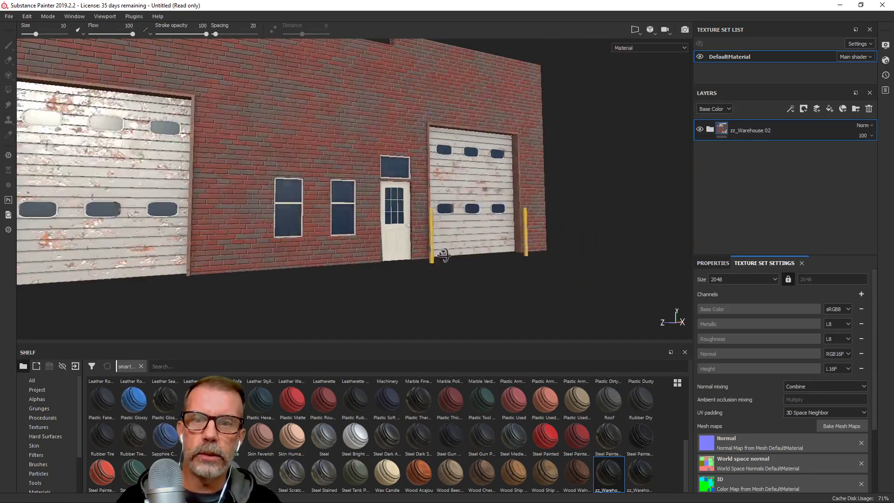
Look over the whole textured building, checking the front facade, both garage doors and the roof edges
alt+drag(396, 245, 493, 244)
alt+middle_drag(494, 249, 451, 257)
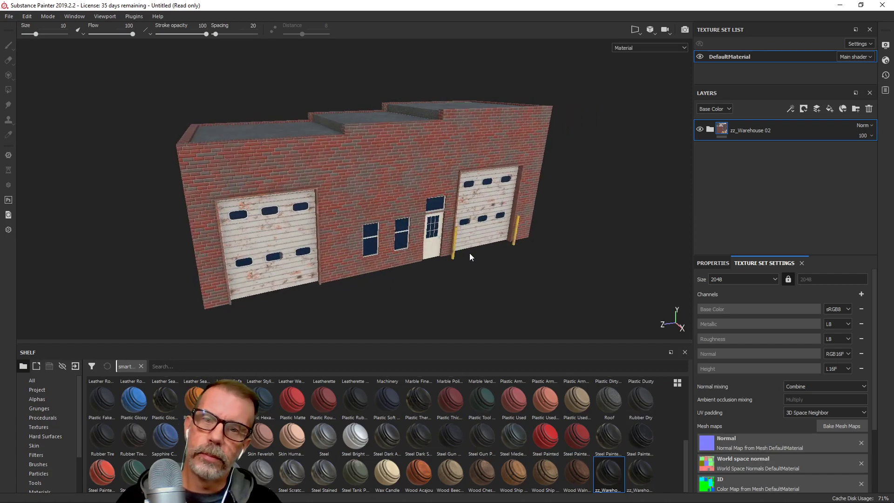
alt+drag(469, 253, 378, 208)
scroll(378, 207, up, 5)
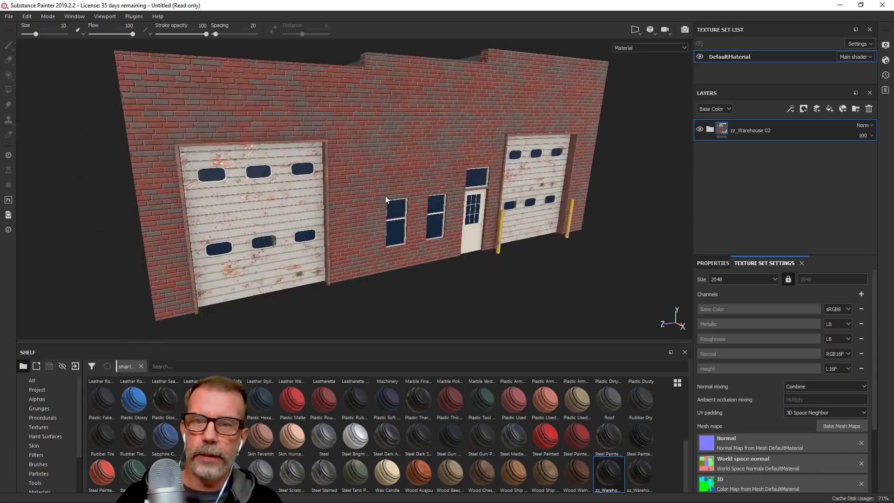
Switch to Blender, bring the full UV layout into view and deselect the oval window's island
key(alt+Tab)
scroll(423, 198, down, 3)
scroll(210, 269, down, 7)
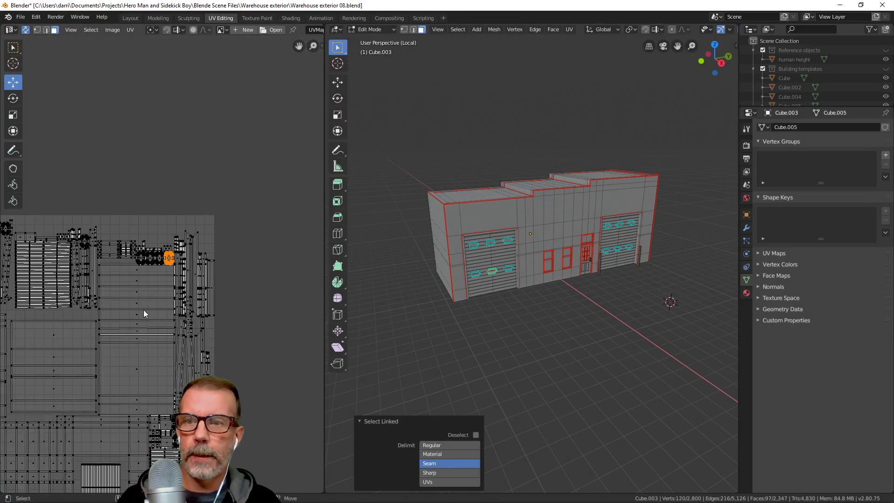
middle_drag(144, 309, 222, 248)
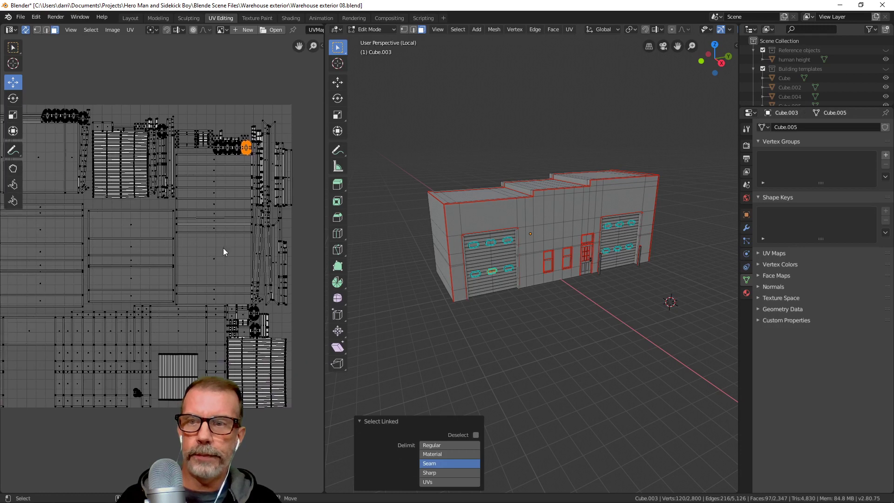
scroll(222, 248, down, 1)
shift+middle_drag(530, 242, 537, 247)
middle_drag(261, 233, 273, 236)
key(alt+a)
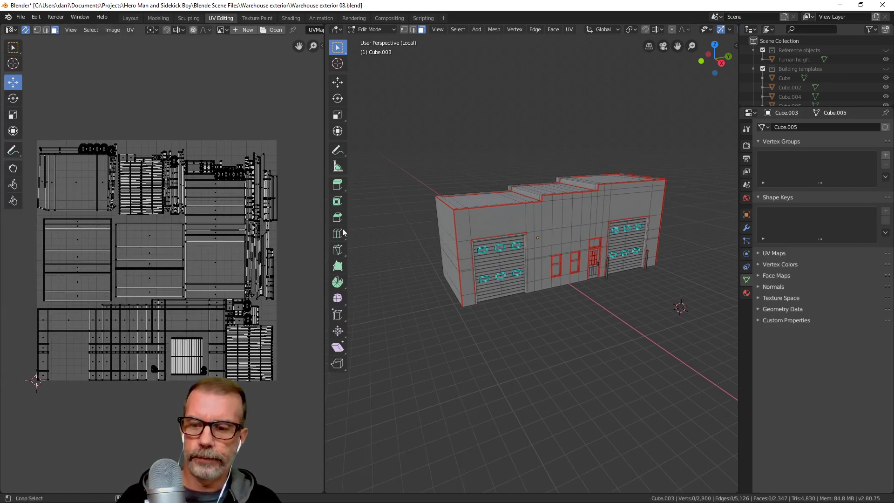
Examine the building's UV islands for crowding or overlaps, including the door panels, small round parts and oval windows
scroll(481, 286, up, 4)
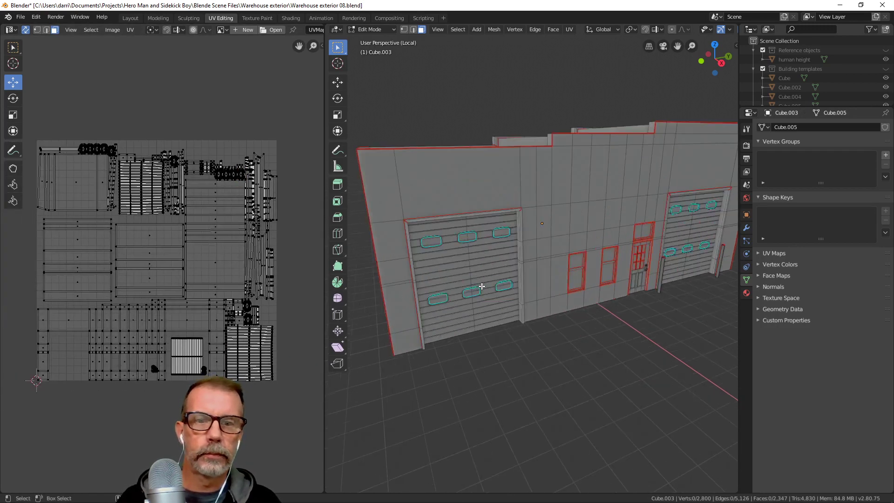
scroll(482, 287, down, 4)
mouse_move(495, 281)
middle_down()
mouse_move(502, 273)
mouse_move(486, 279)
middle_up()
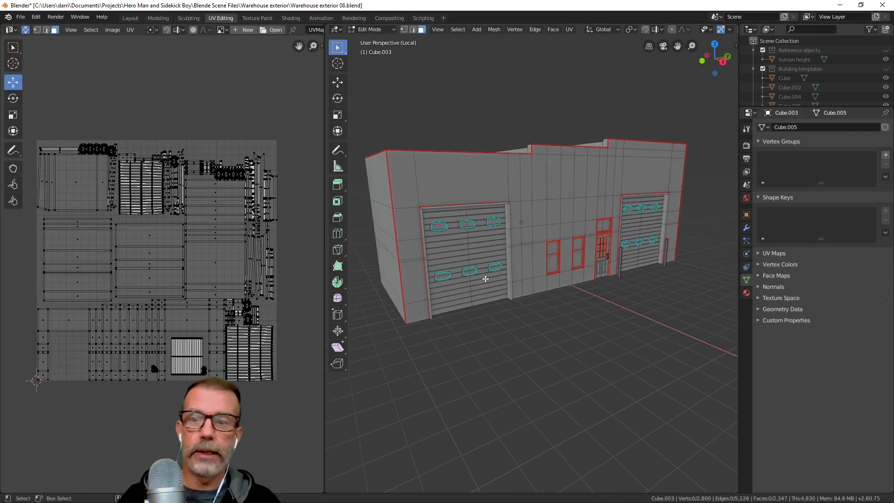
scroll(182, 375, up, 4)
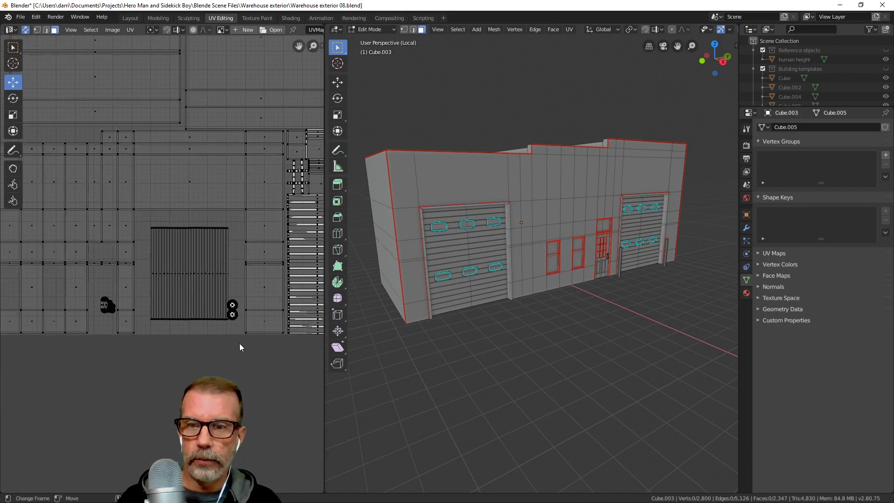
scroll(232, 339, up, 3)
scroll(233, 337, down, 5)
middle_drag(265, 257, 217, 310)
scroll(217, 310, up, 1)
middle_drag(188, 112, 198, 188)
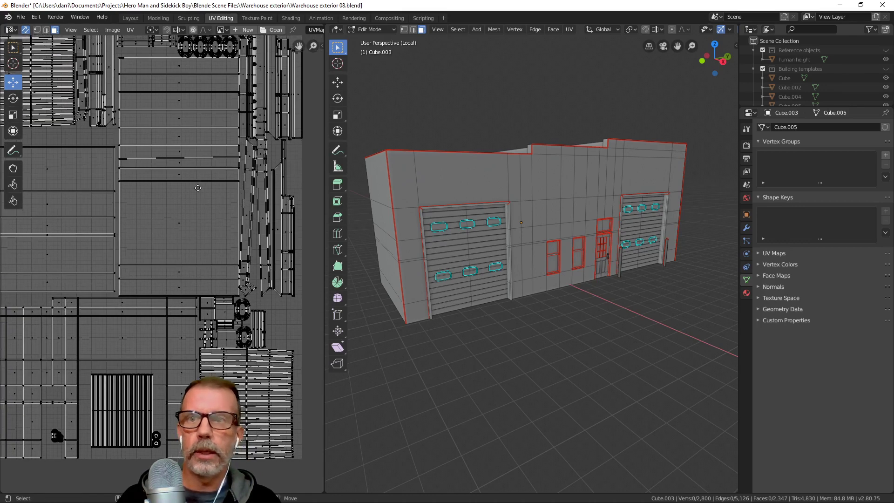
scroll(205, 242, down, 3)
scroll(196, 191, up, 4)
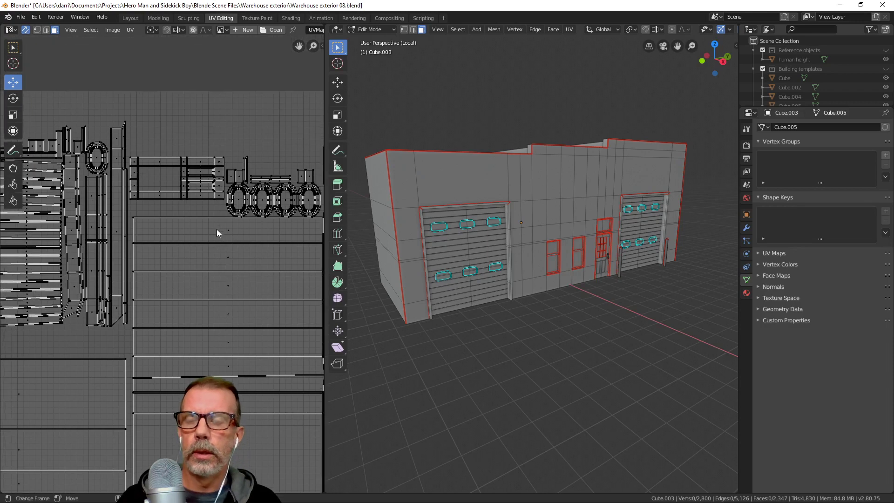
Switch the building to Vertex Paint mode and check the vertex colours of the entry door and front facade
mouse_move(624, 282)
middle_down()
mouse_move(632, 285)
mouse_move(619, 279)
middle_up()
scroll(532, 257, up, 8)
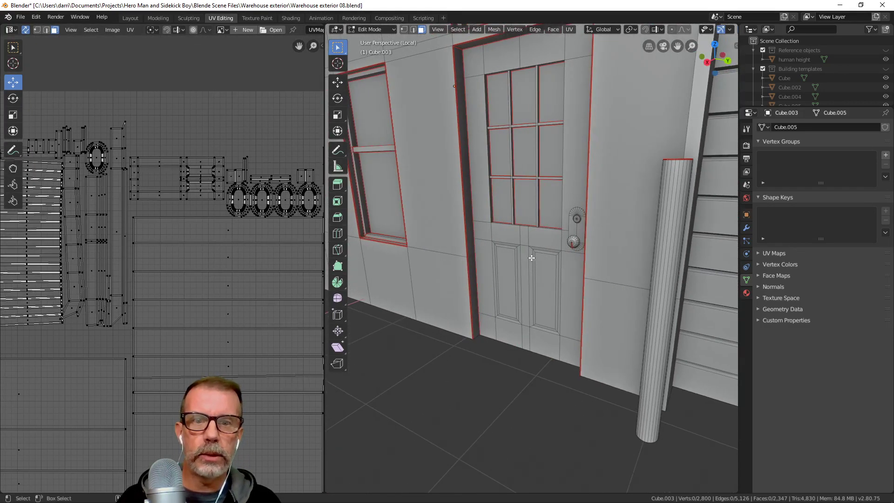
click(372, 29)
click(379, 73)
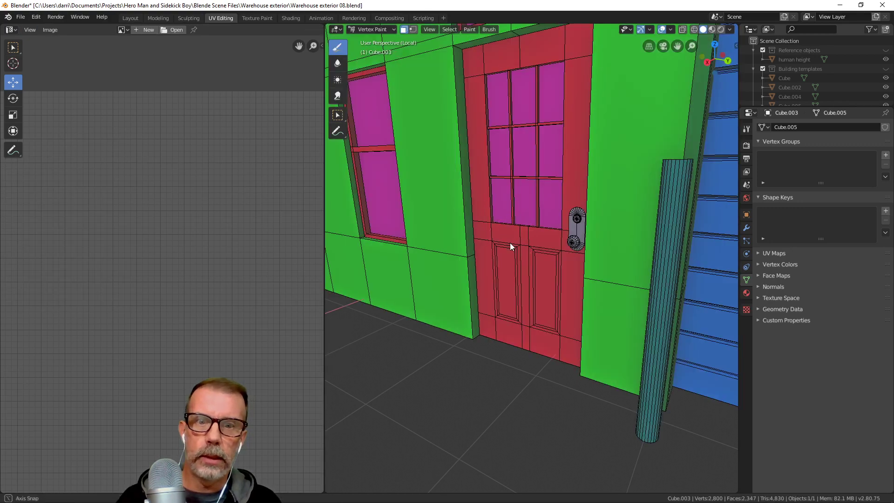
mouse_move(509, 243)
middle_down()
mouse_move(535, 234)
mouse_move(535, 244)
mouse_move(567, 254)
mouse_move(579, 271)
middle_up()
scroll(536, 235, down, 6)
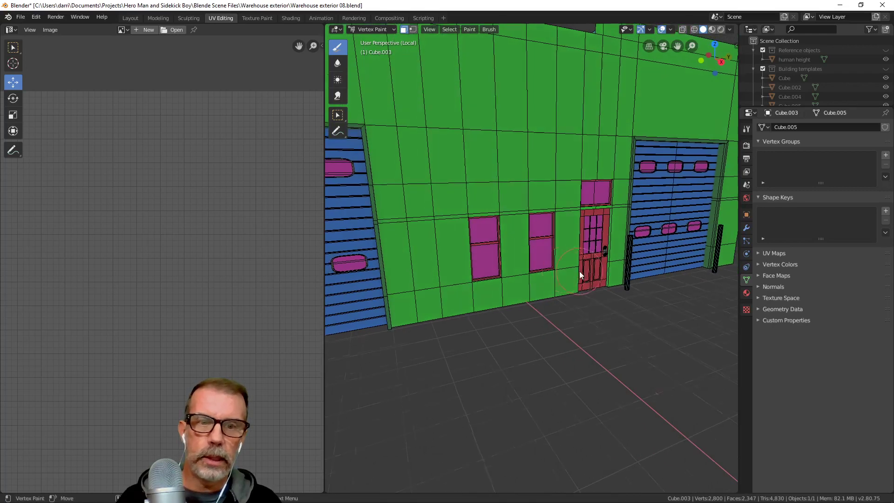
scroll(579, 271, down, 5)
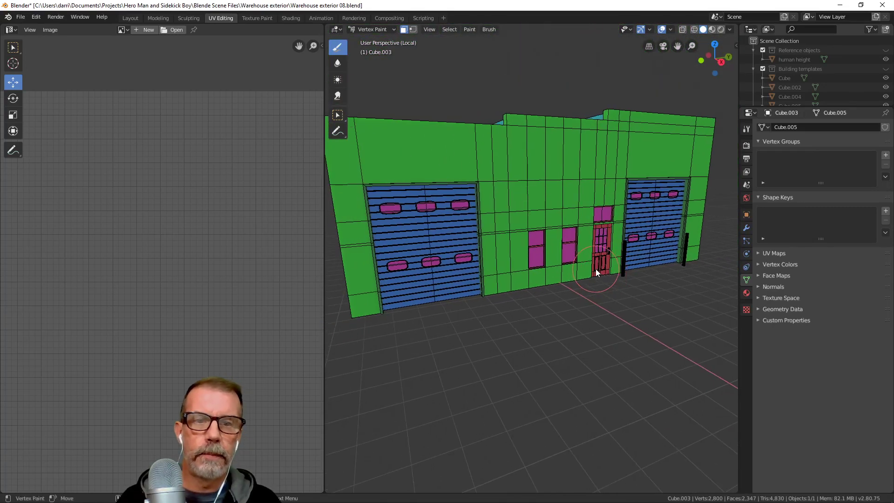
Examine the entry door's knob and lock plate up close, comparing them in Vertex Paint and Edit Mode
mouse_move(515, 231)
shift+middle_down()
mouse_move(541, 259)
mouse_move(563, 261)
shift+middle_up()
scroll(543, 259, down, 6)
scroll(551, 258, up, 6)
scroll(542, 248, up, 6)
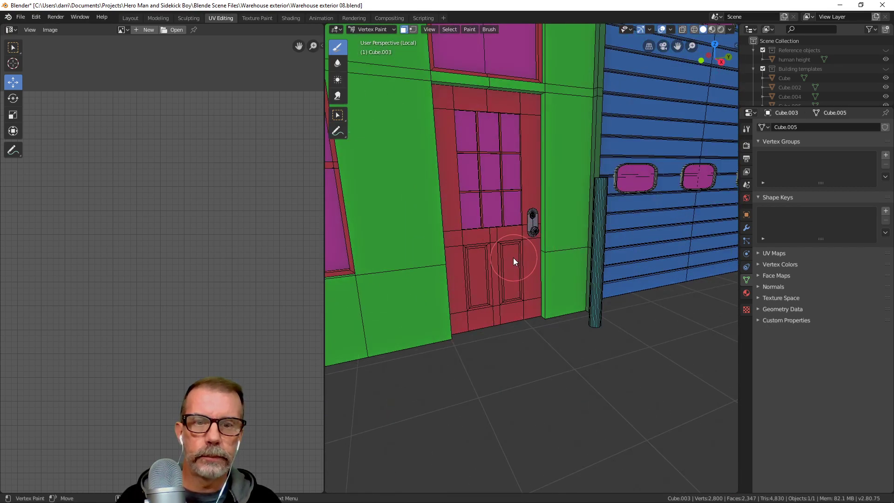
scroll(538, 210, up, 5)
scroll(538, 210, down, 3)
mouse_move(537, 211)
middle_down()
mouse_move(538, 236)
mouse_move(442, 249)
mouse_move(506, 233)
mouse_move(455, 246)
mouse_move(488, 243)
middle_up()
scroll(487, 239, up, 4)
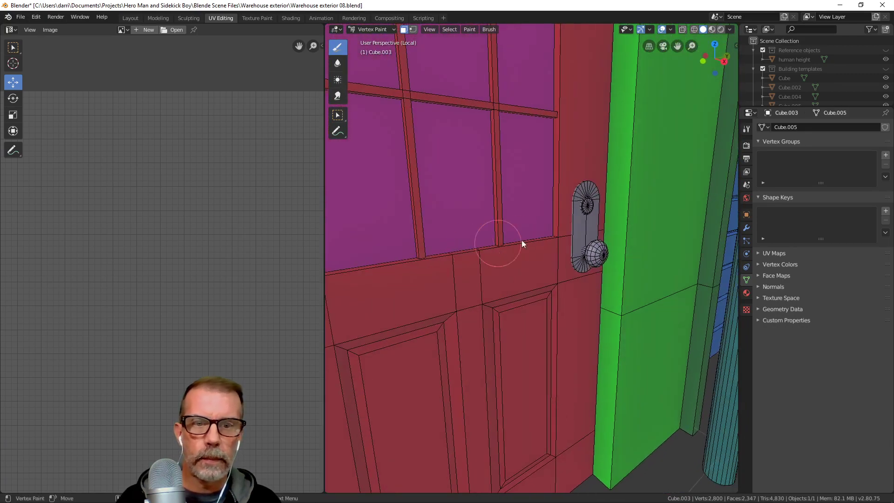
key(Tab)
key(Tab)
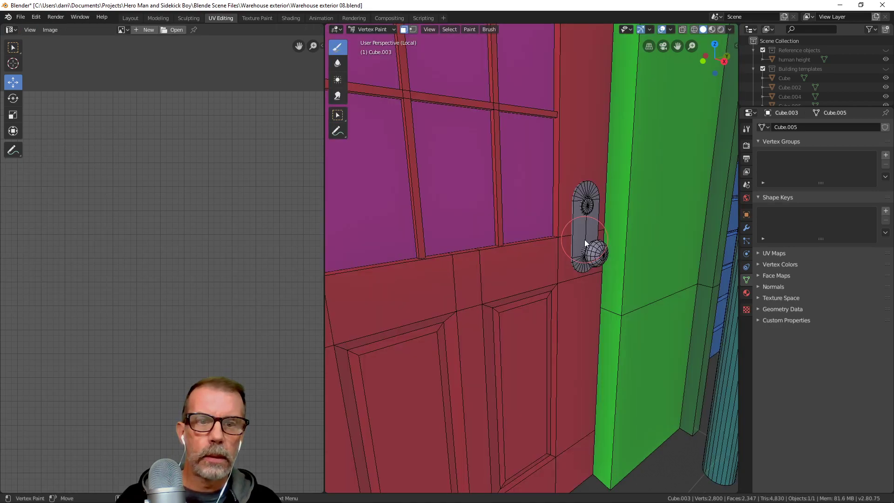
key(Tab)
key(Tab)
Save the current file, and save a new incremental version as Warehouse exterior 09.blend
scroll(584, 239, down, 5)
middle_drag(576, 246, 560, 256)
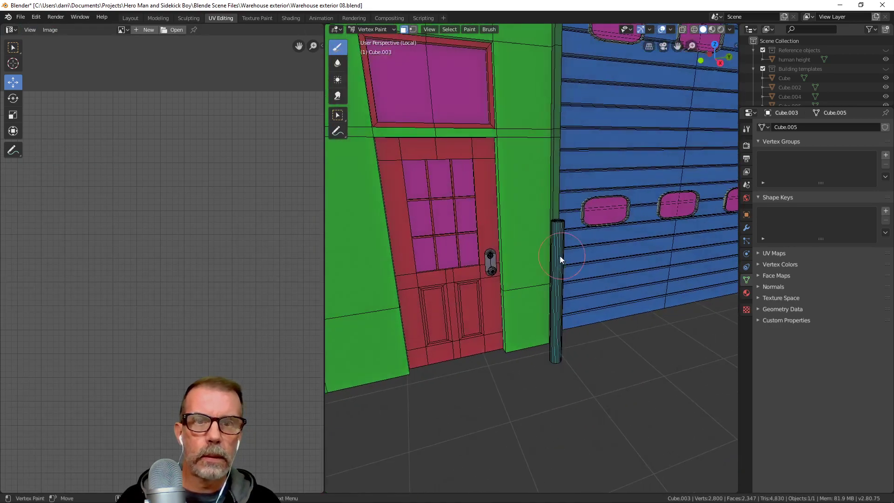
scroll(558, 256, down, 4)
middle_drag(496, 245, 525, 256)
key(ctrl+s)
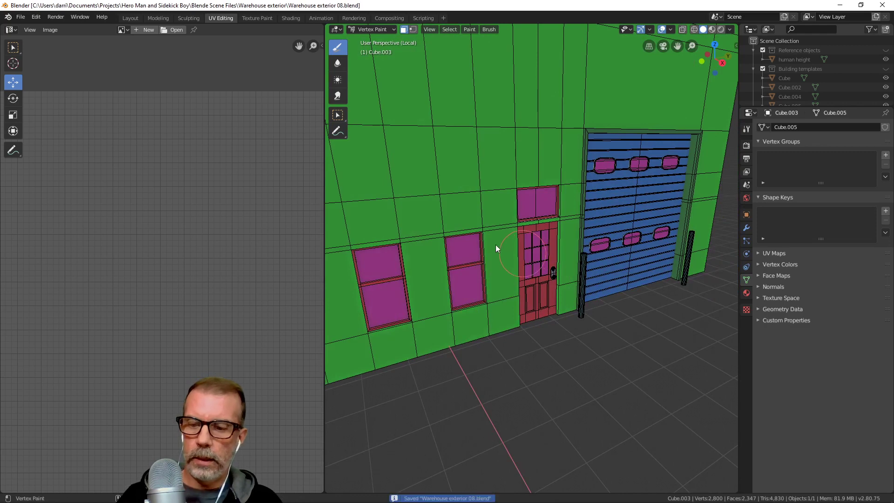
key(ctrl+shift+s)
key(KP_Add)
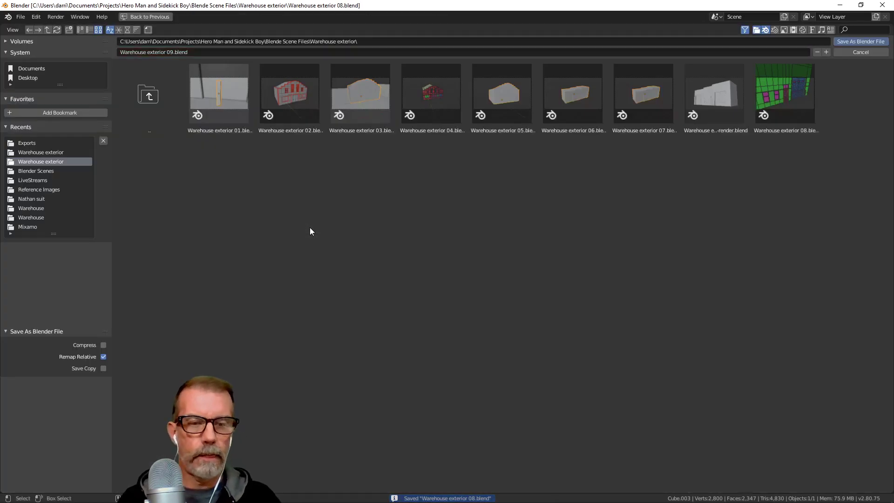
key(Return)
Switch to Substance Painter and inspect the large garage door's lower oval windows and the entry door's frame for artifacts
mouse_move(521, 235)
middle_down()
mouse_move(563, 245)
mouse_move(300, 256)
middle_up()
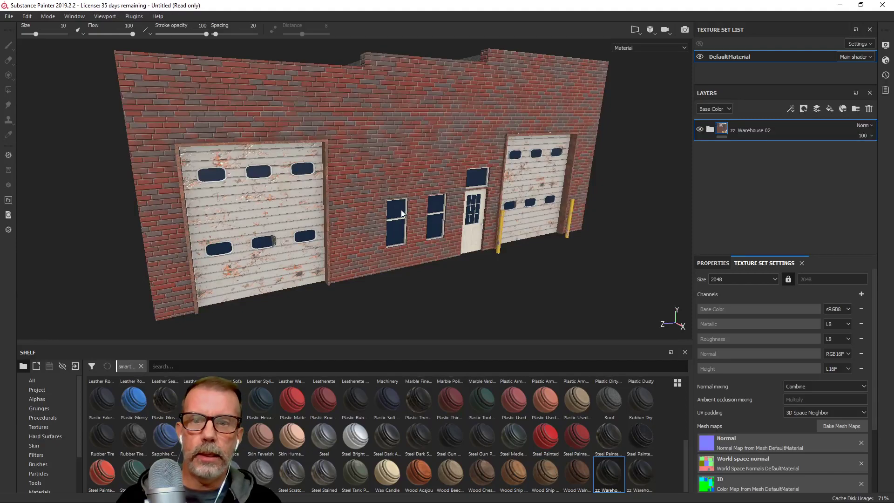
mouse_move(513, 223)
alt+mouse_down()
mouse_move(506, 209)
mouse_move(516, 214)
alt+mouse_up()
scroll(287, 239, up, 4)
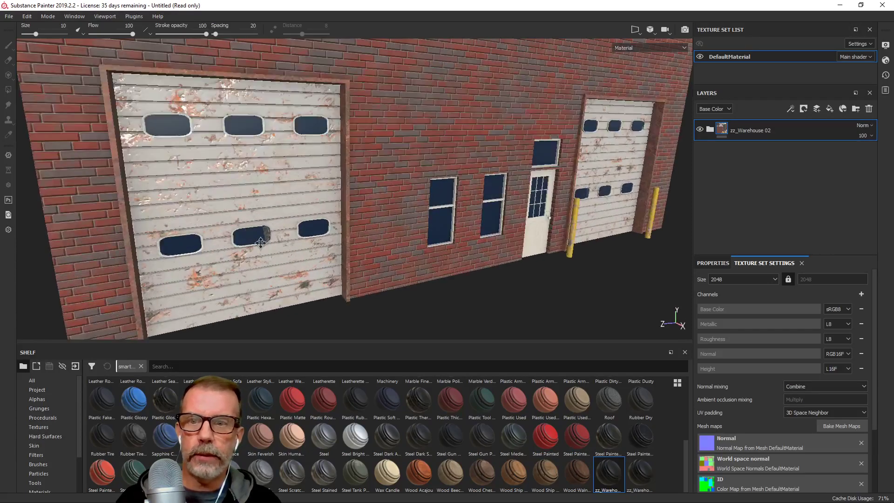
scroll(270, 237, up, 3)
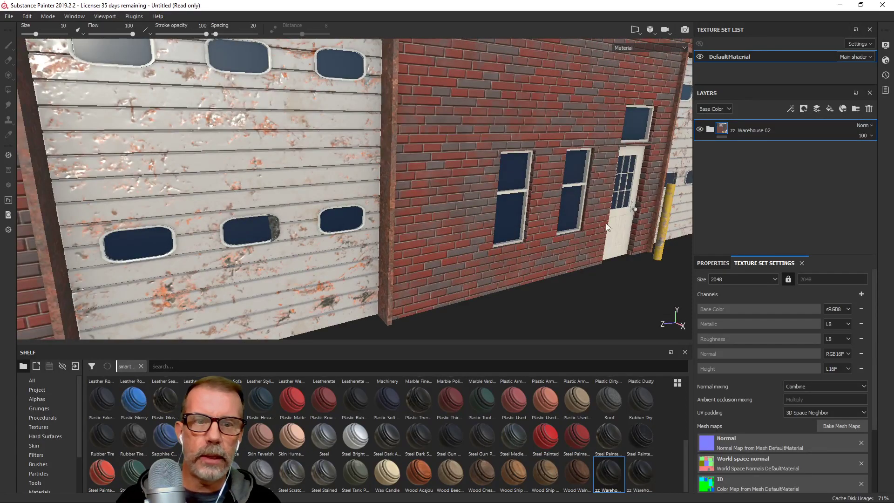
alt+drag(606, 223, 415, 213)
alt+middle_drag(610, 221, 485, 220)
scroll(485, 220, up, 2)
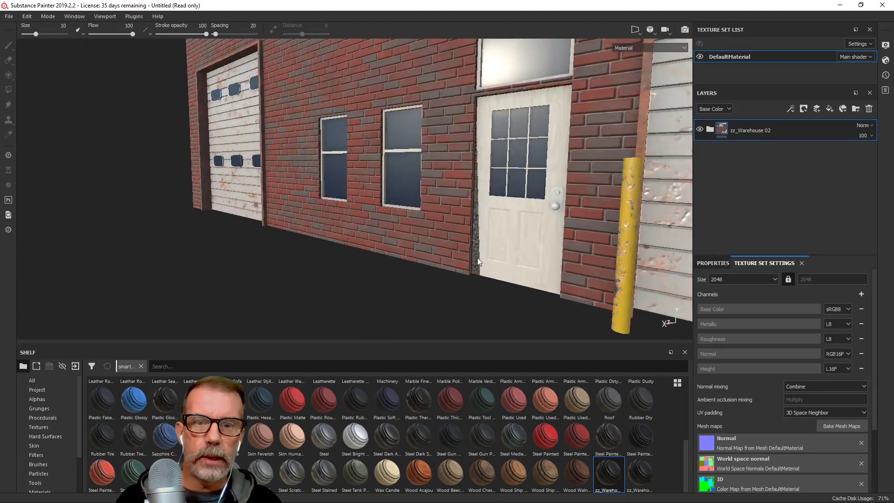
scroll(454, 233, down, 5)
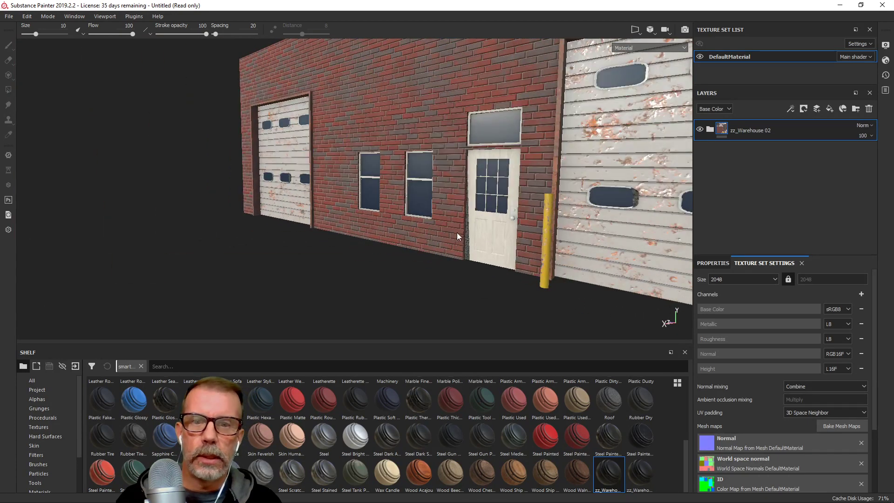
View the entire textured building from above and from the front to check the roof and brick walls
scroll(459, 231, down, 5)
alt+drag(415, 133, 509, 233)
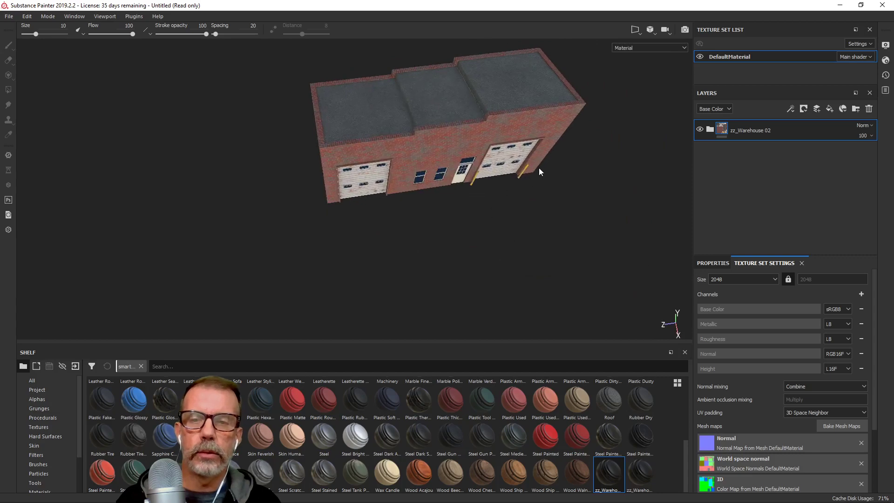
alt+middle_drag(538, 168, 456, 250)
alt+drag(442, 256, 451, 205)
scroll(440, 227, up, 3)
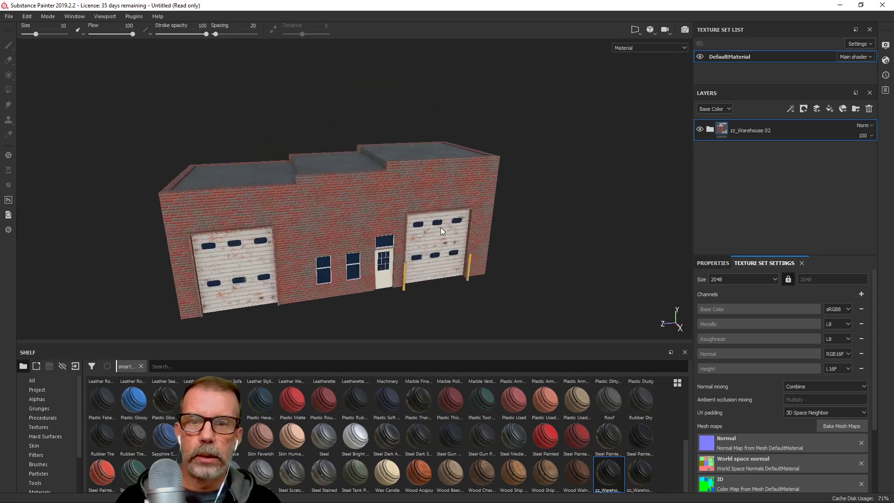
alt+middle_drag(400, 266, 478, 222)
mouse_move(478, 222)
alt+mouse_down()
mouse_move(498, 188)
mouse_move(478, 210)
alt+mouse_up()
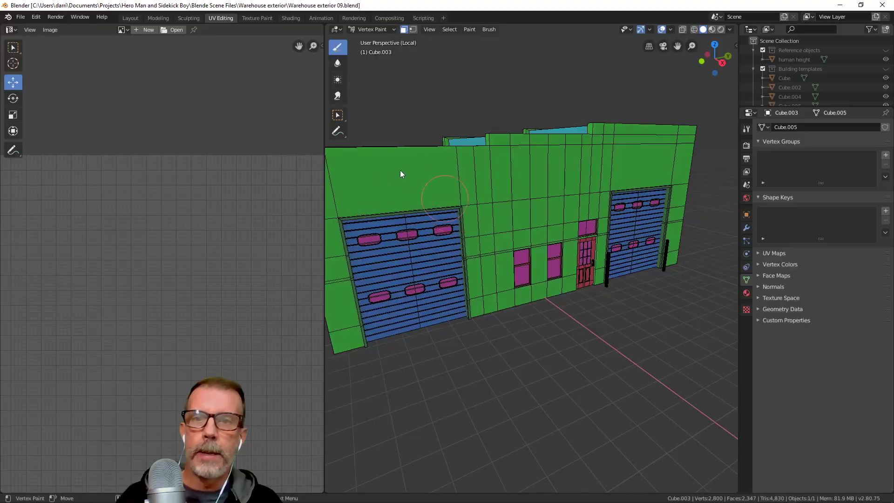
Switch to Blender, fit the UV area in view and return the building to Edit Mode
scroll(389, 180, down, 4)
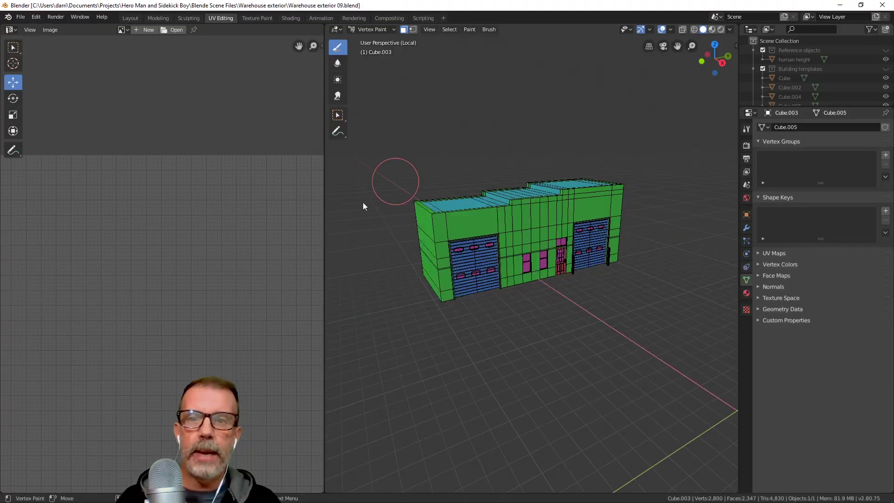
key(Home)
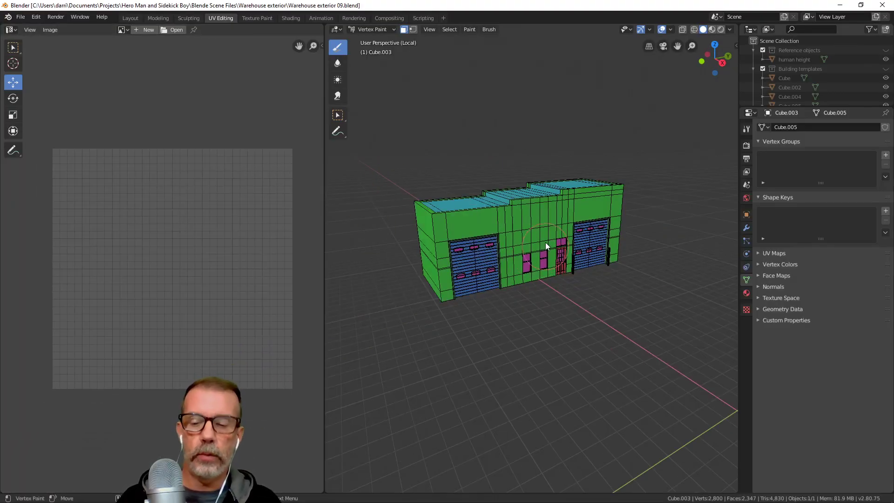
key(Tab)
scroll(224, 292, up, 1)
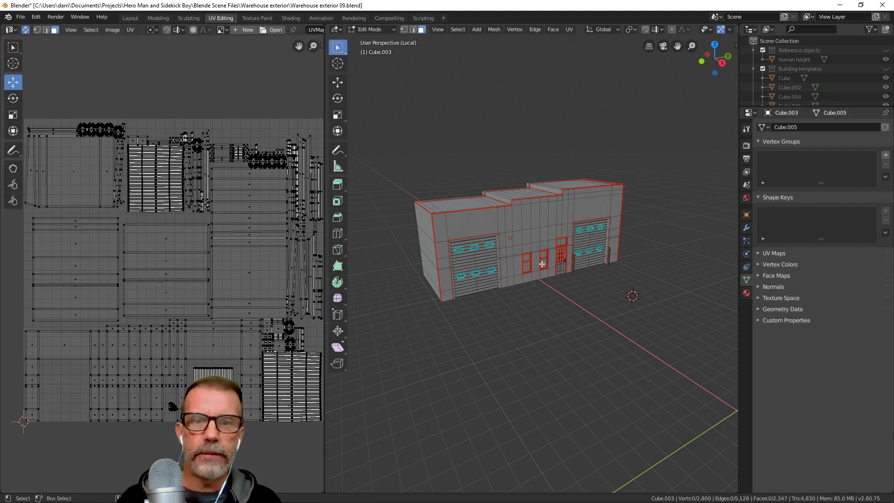
mouse_move(509, 227)
middle_down()
mouse_move(514, 239)
mouse_move(509, 223)
middle_up()
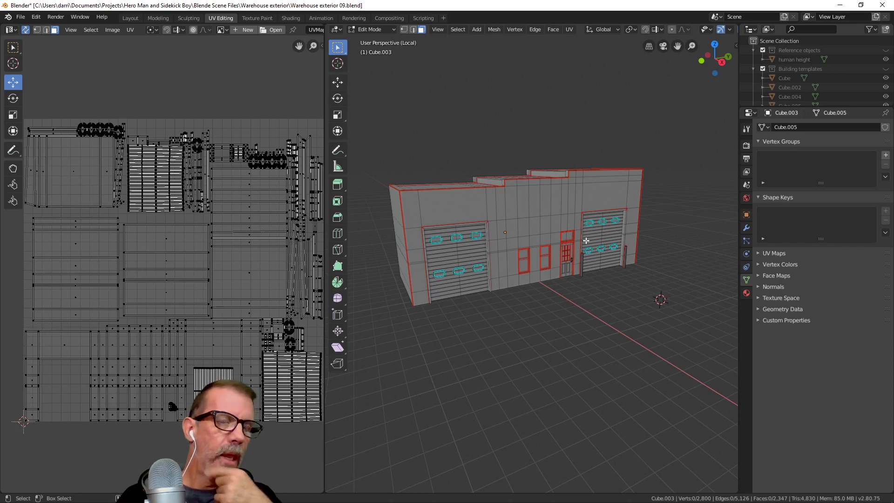
scroll(538, 226, up, 3)
scroll(538, 226, down, 3)
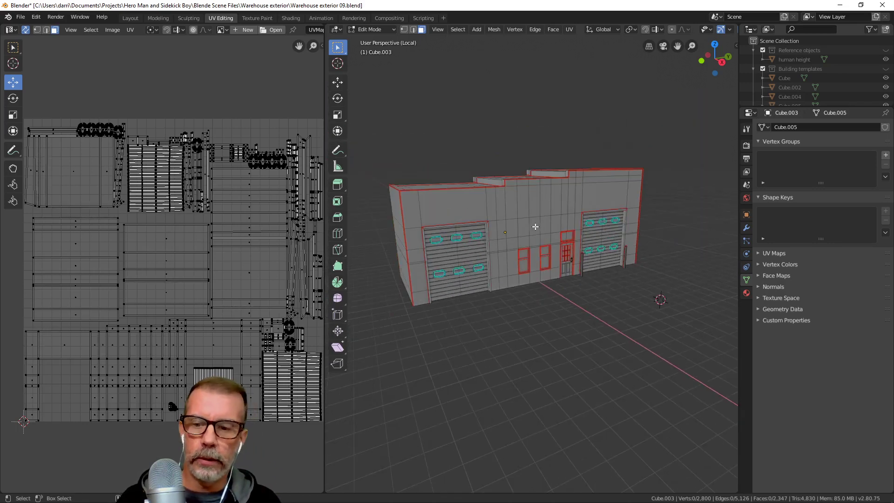
Switch to Substance Painter and view the complete textured building from a distance
key(alt+Tab)
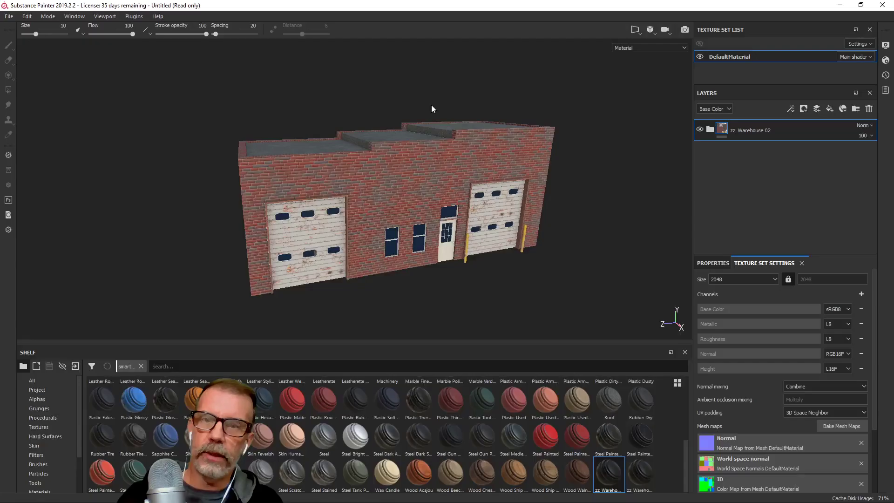
scroll(442, 230, down, 2)
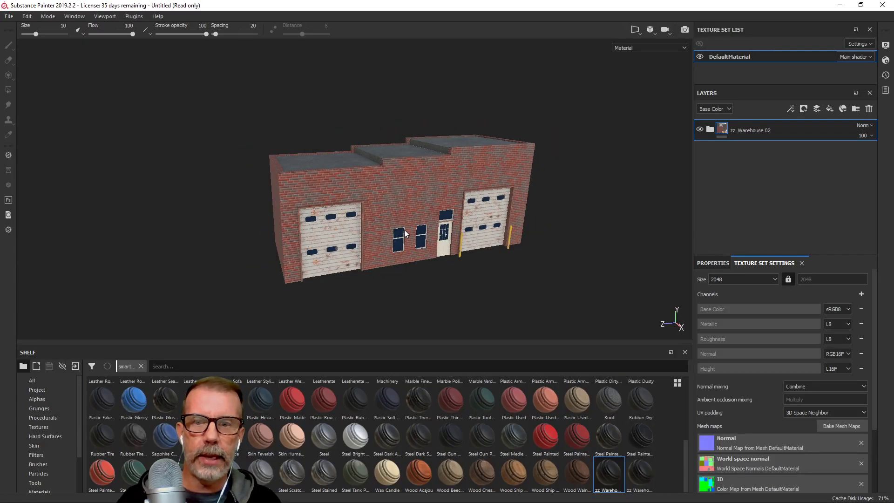
Inspect the garage doors' lower oval windows and the entry door's frame and handle up close for texture artifacts
alt+drag(407, 226, 423, 234)
scroll(423, 234, up, 3)
alt+middle_drag(423, 233, 467, 204)
scroll(454, 191, up, 3)
alt+drag(467, 200, 413, 229)
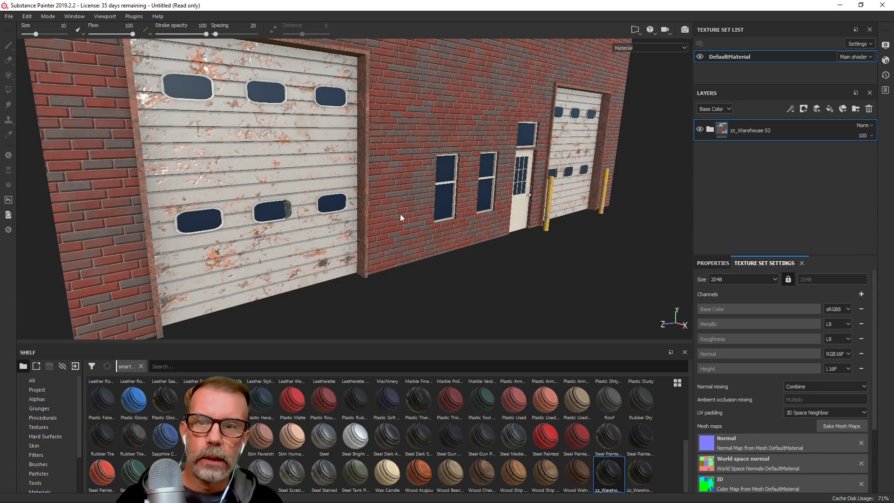
alt+drag(420, 219, 477, 227)
scroll(476, 222, up, 5)
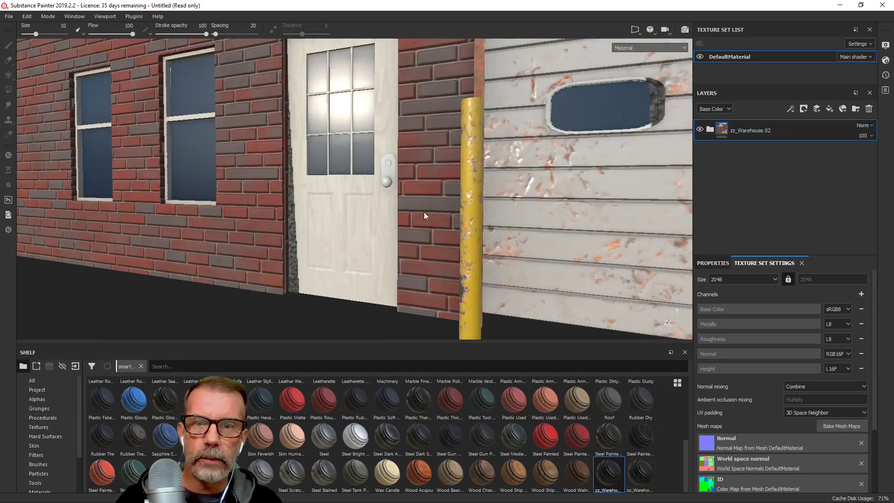
alt+drag(364, 212, 484, 203)
scroll(484, 203, down, 3)
scroll(484, 203, up, 4)
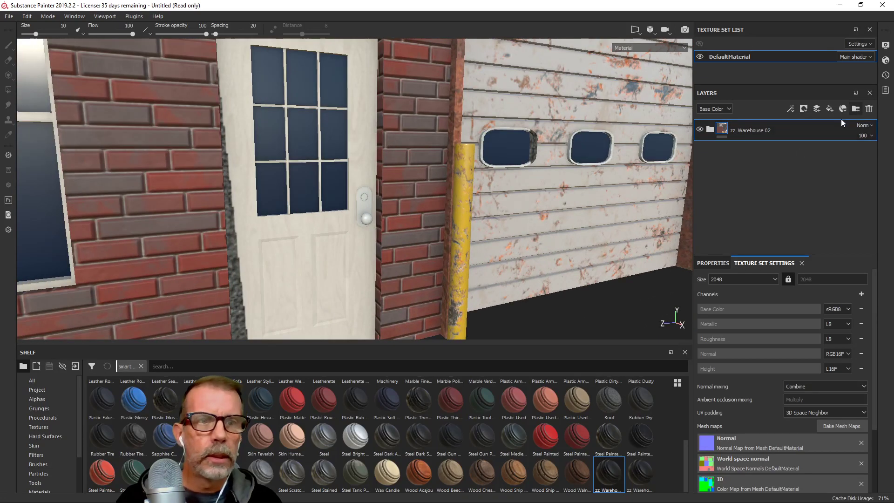
click(855, 108)
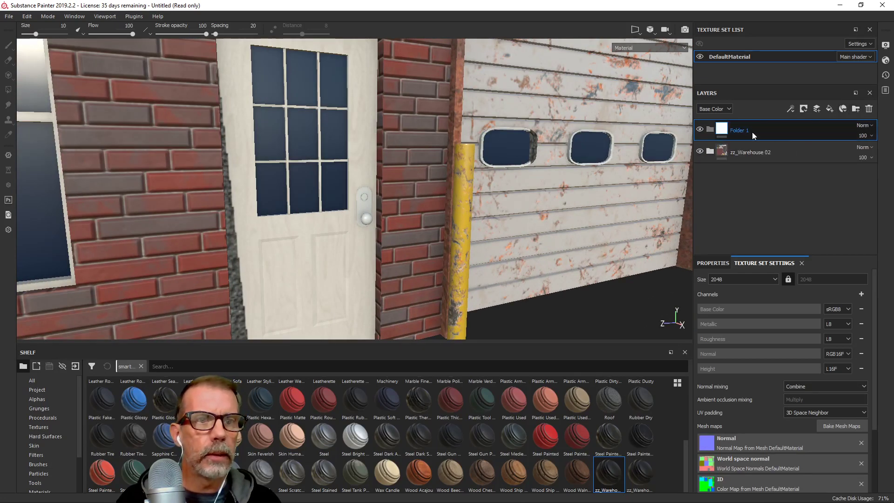
right_click(783, 130)
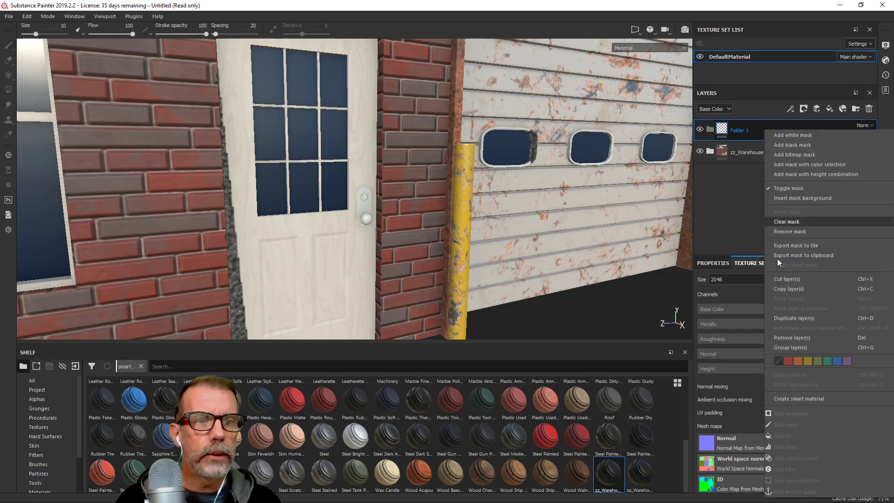
click(794, 400)
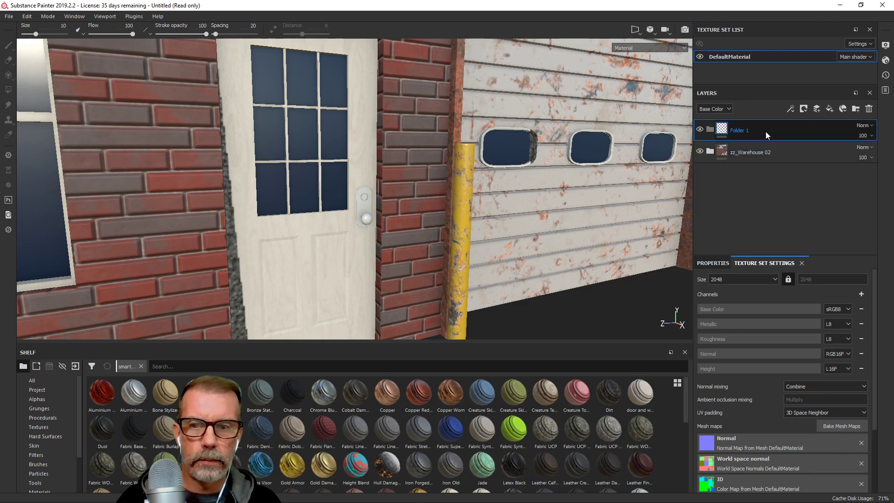
key(Delete)
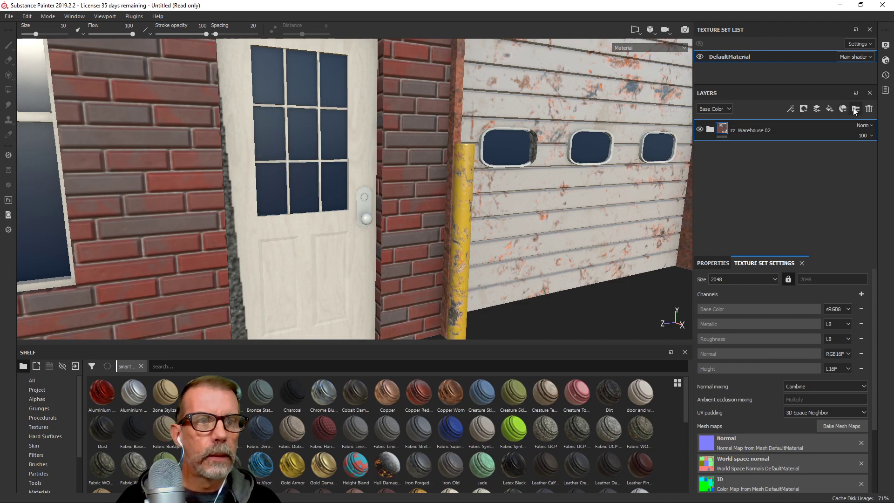
Add a layer folder above zz_Warehouse 02 with a color selection mask and pick the door handle's ID color
click(855, 108)
right_click(779, 131)
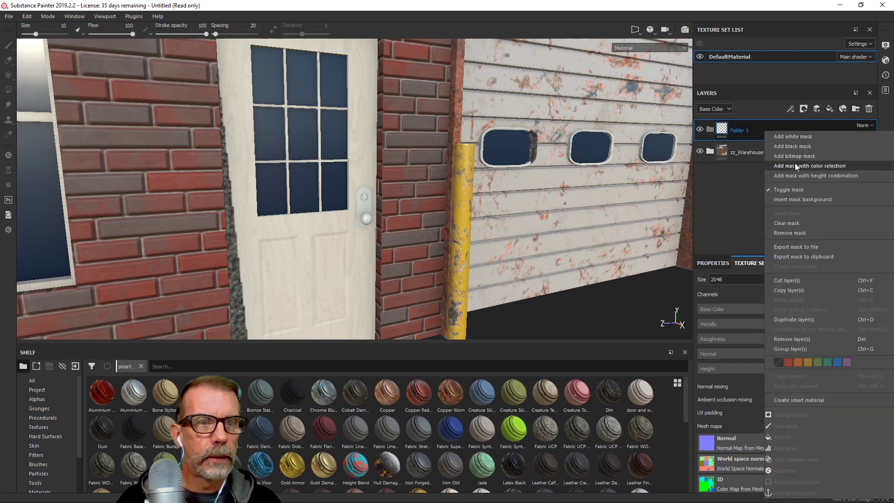
click(795, 165)
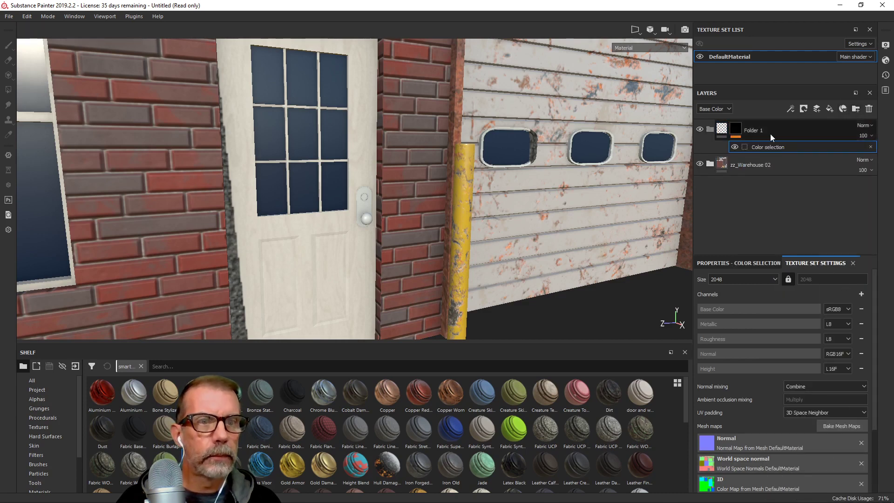
click(725, 263)
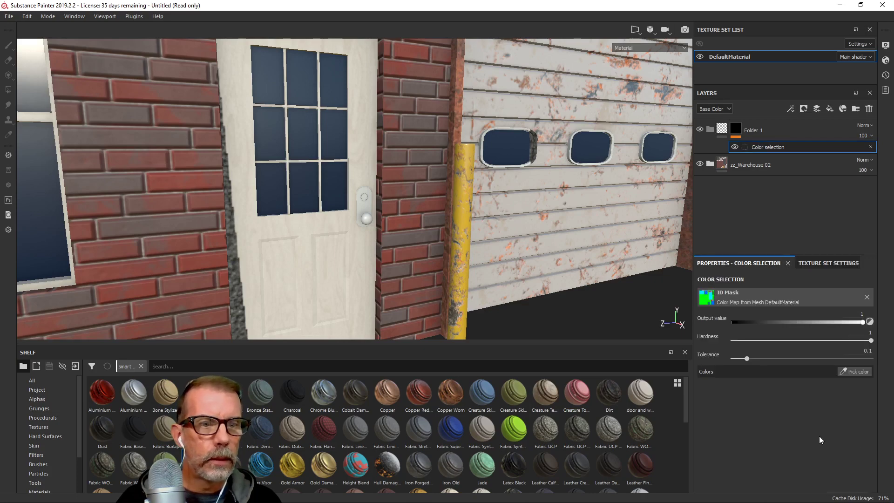
click(858, 372)
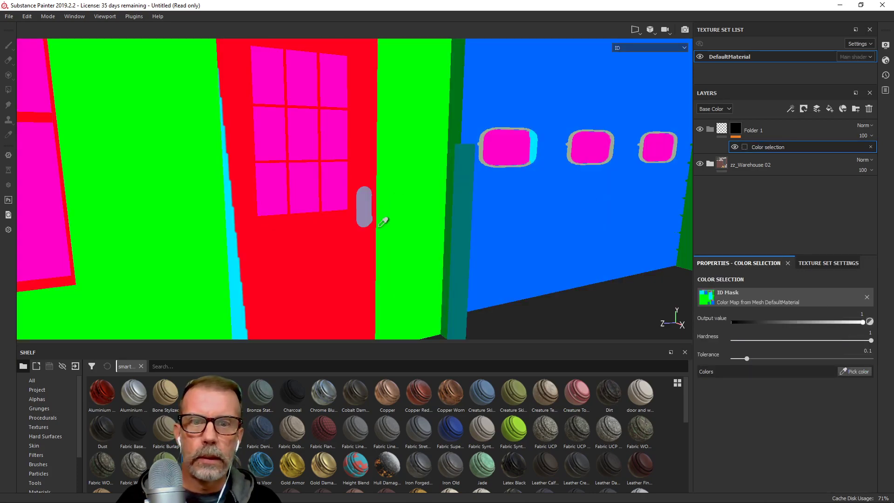
click(366, 204)
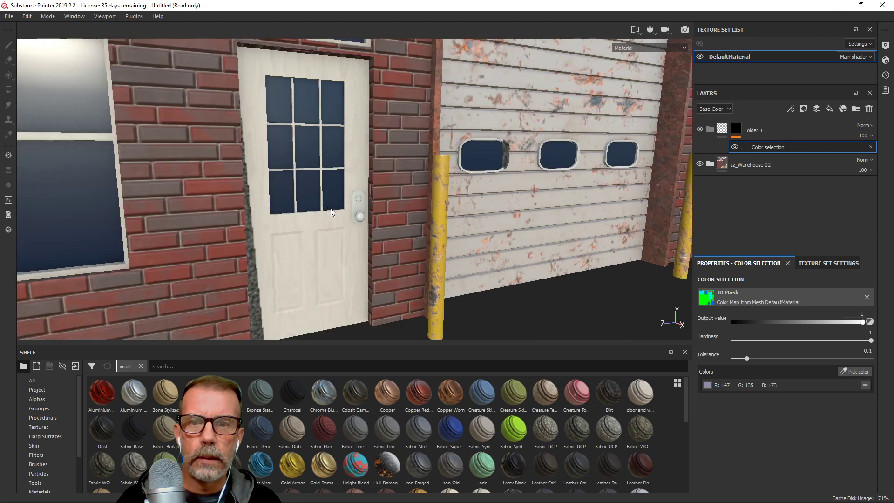
Search the shelf's Materials category for "metal"
scroll(330, 208, up, 2)
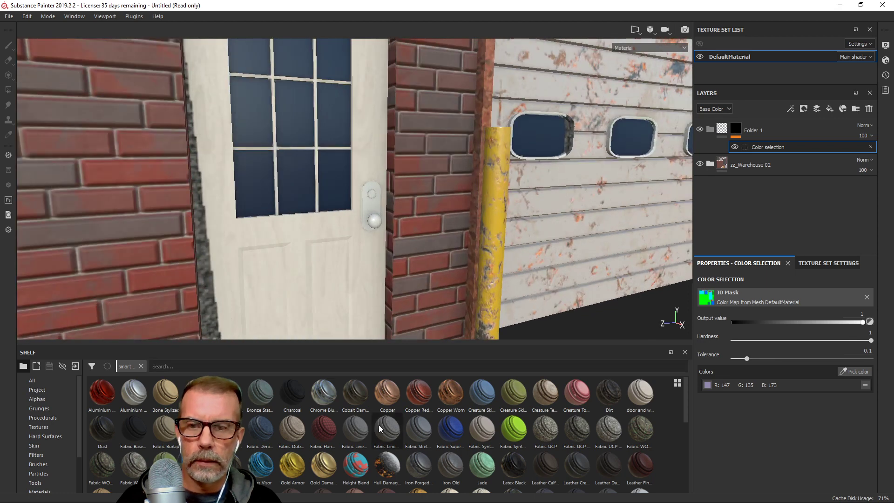
scroll(37, 436, down, 2)
click(40, 446)
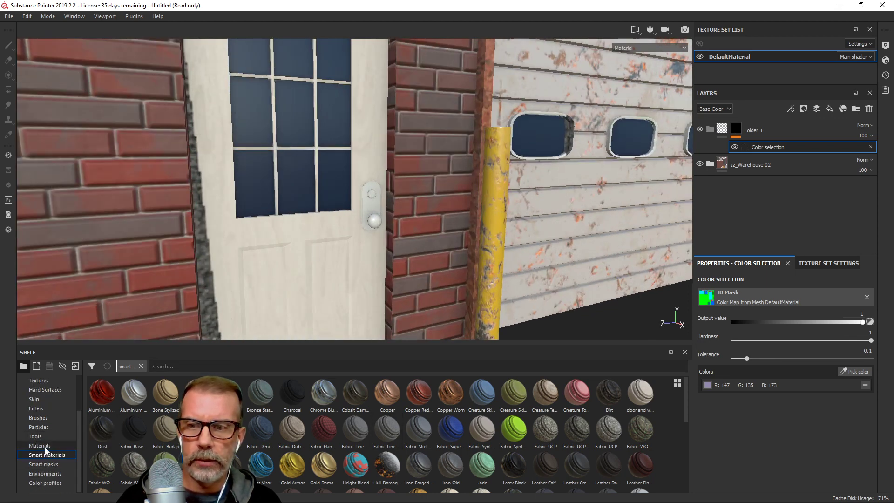
click(202, 366)
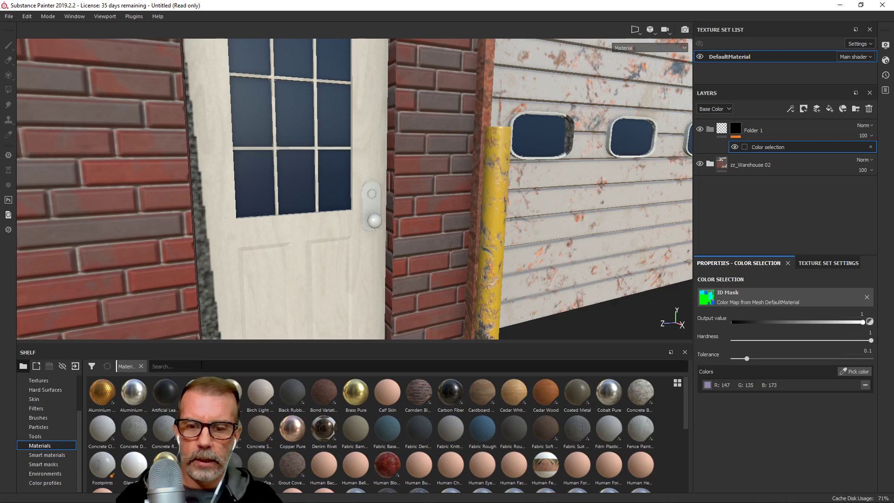
text(meal)
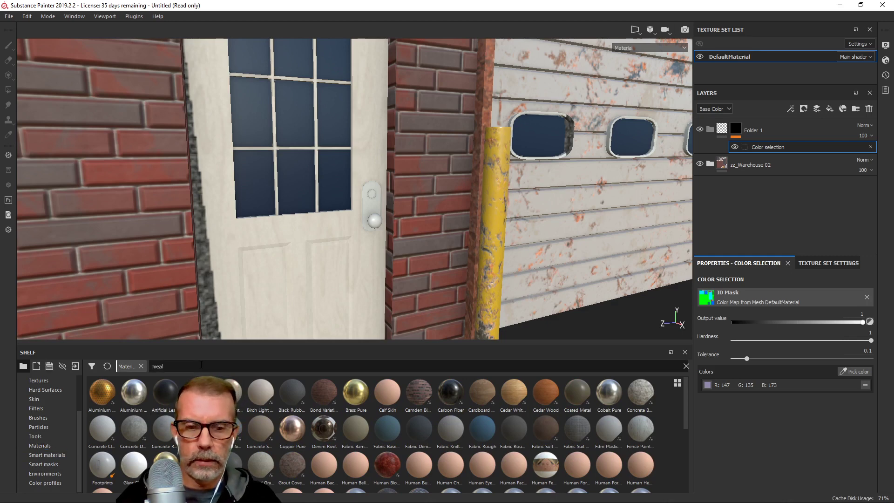
key(BackSpace)
key(BackSpace)
text(tal)
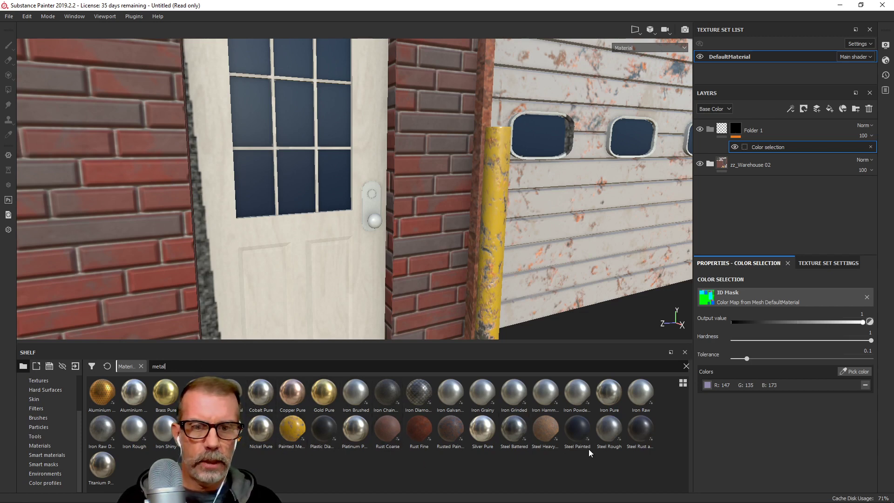
Place the Steel Rough material inside Folder 1 so it covers the entry door's handle, and collapse the folder
drag(610, 428, 764, 133)
mouse_move(287, 234)
alt+mouse_down()
mouse_move(435, 223)
mouse_move(366, 217)
mouse_move(375, 230)
mouse_move(403, 177)
alt+mouse_up()
scroll(403, 178, down, 2)
alt+middle_drag(403, 181, 397, 211)
scroll(374, 252, up, 1)
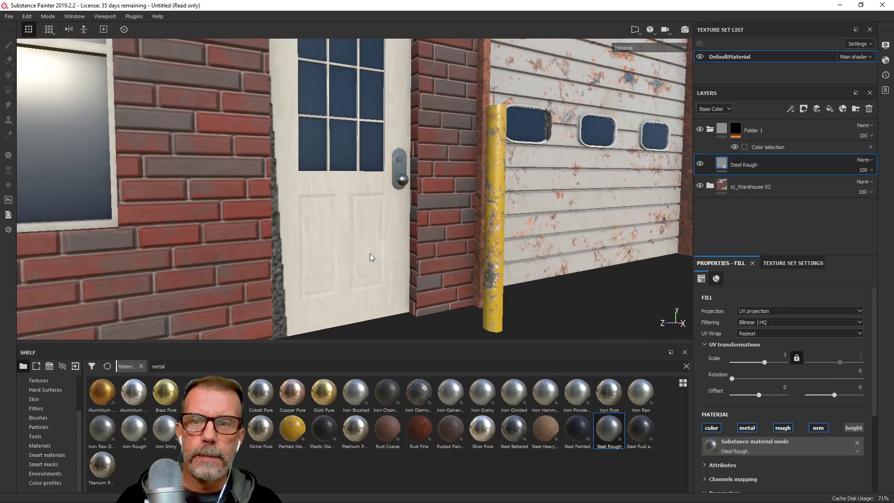
drag(699, 161, 711, 131)
Expand zz_Warehouse 02, look through its material folders including the contents of door and windows, and collapse it again
click(708, 164)
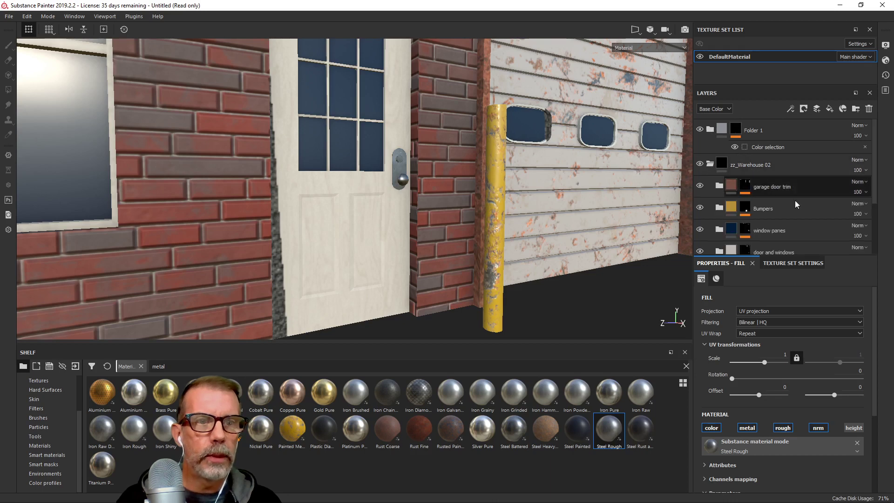
scroll(807, 215, down, 1)
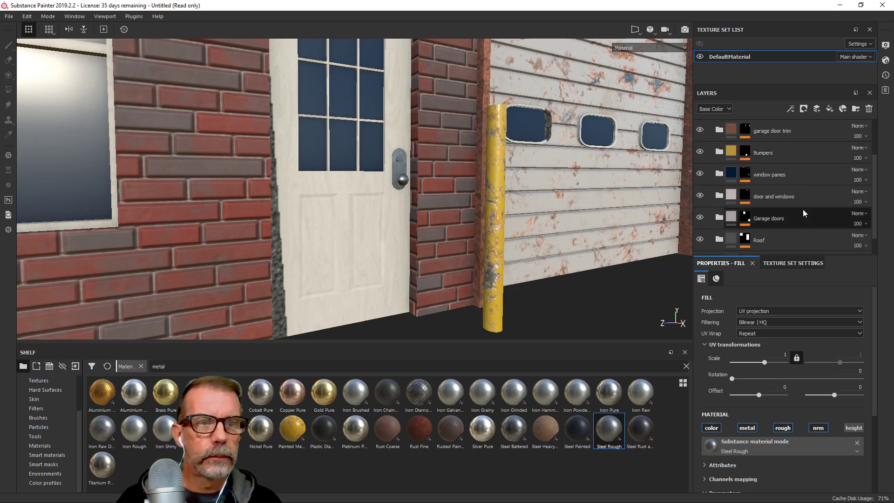
click(732, 197)
scroll(731, 198, down, 2)
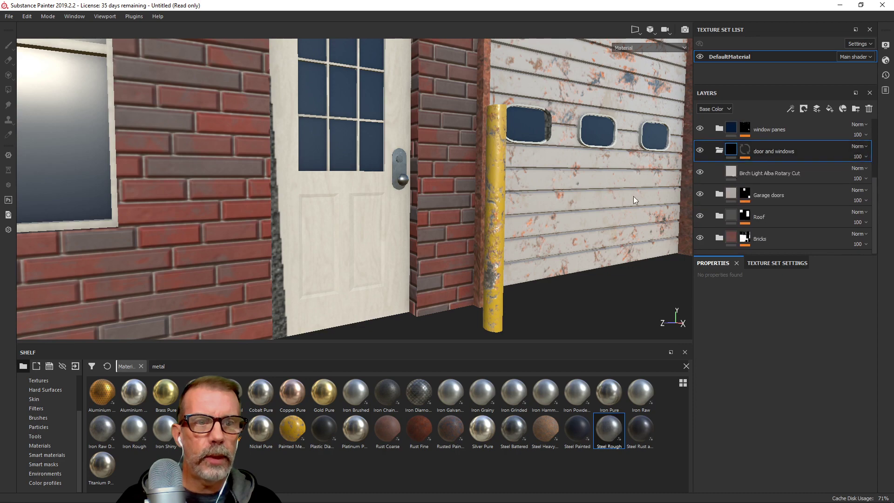
alt+drag(492, 204, 449, 201)
alt+middle_drag(449, 201, 486, 204)
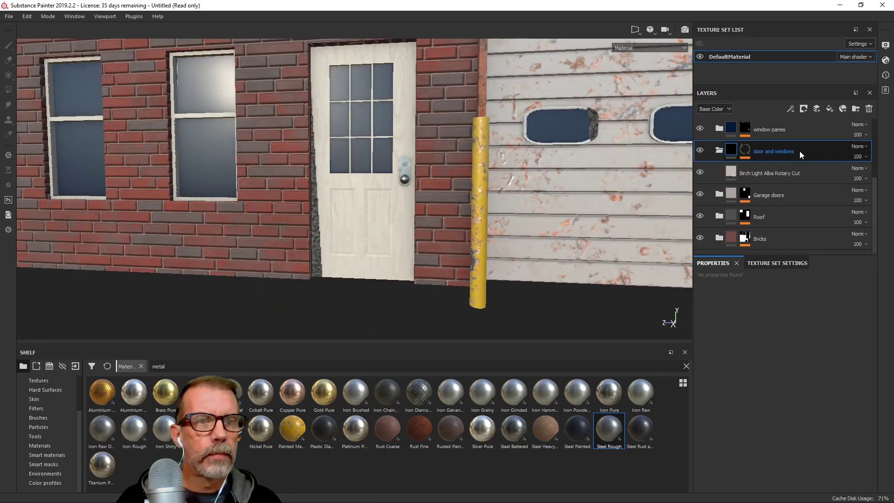
scroll(767, 158, up, 3)
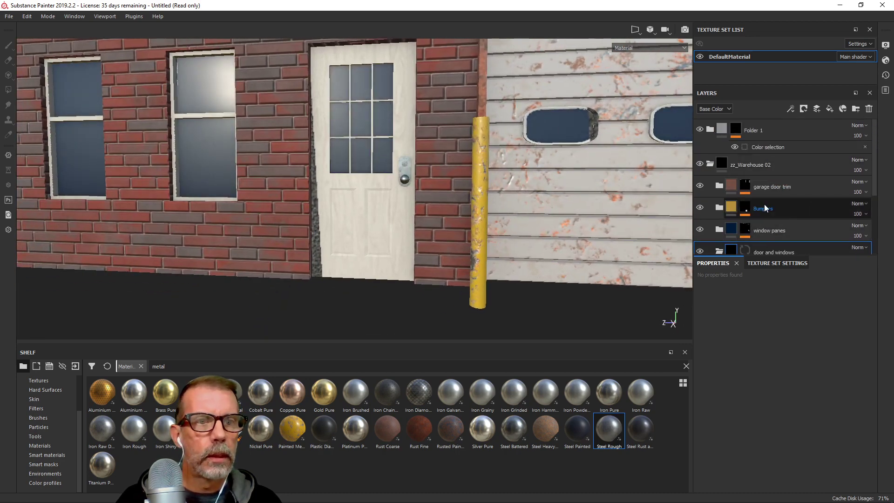
scroll(770, 202, down, 2)
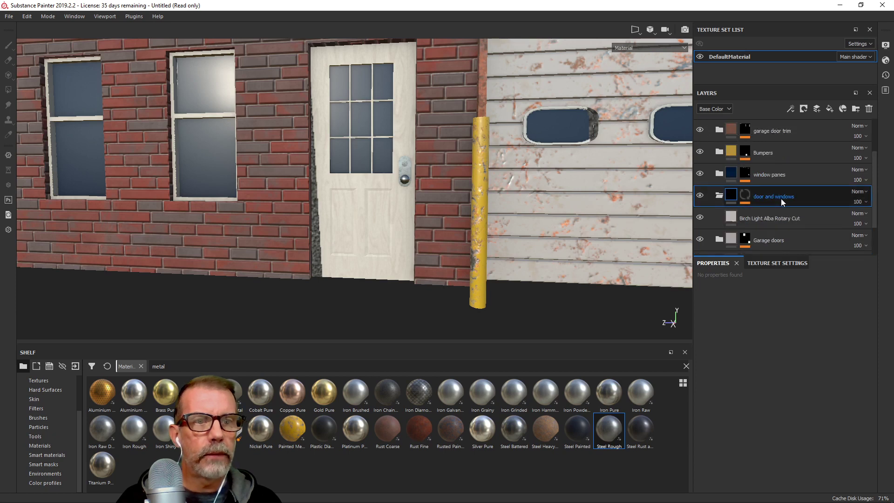
scroll(776, 211, down, 1)
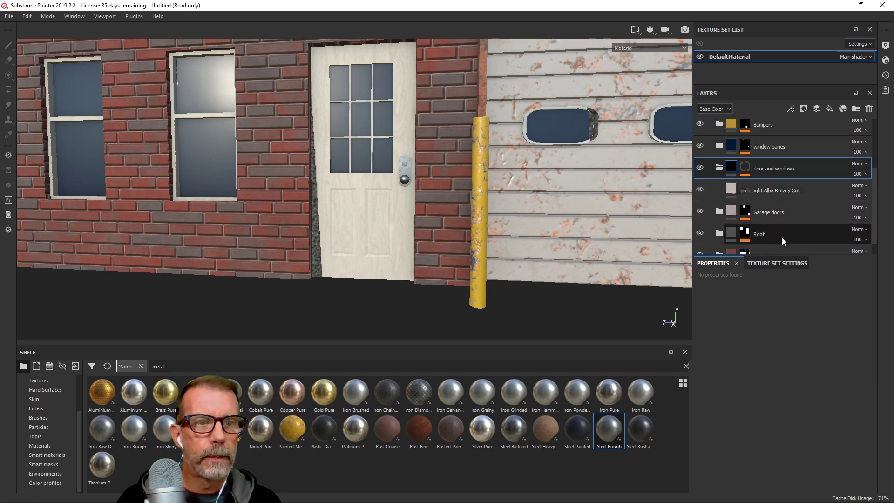
scroll(775, 203, up, 3)
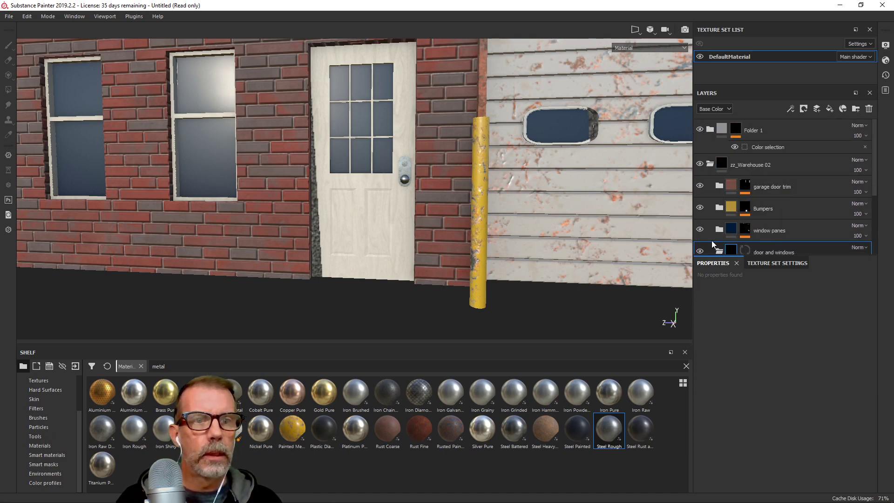
click(709, 163)
Add a second layer folder above Folder 1 and give it a mask with color selection
click(769, 132)
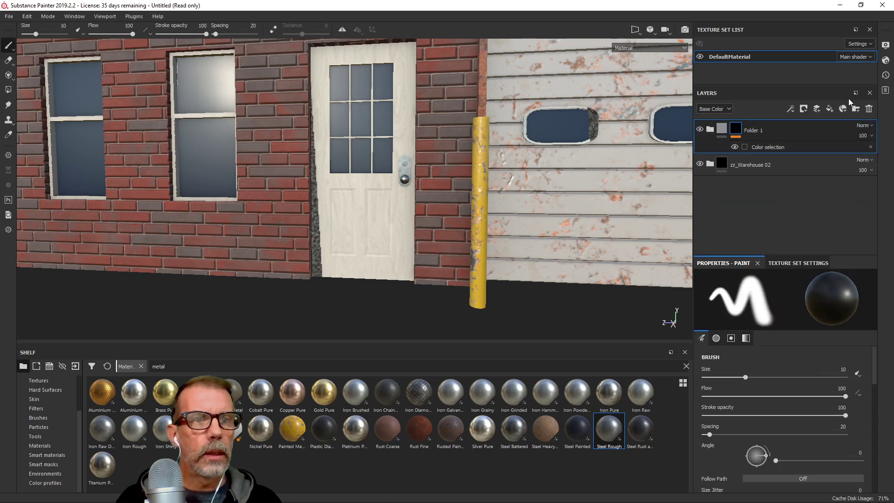
click(855, 110)
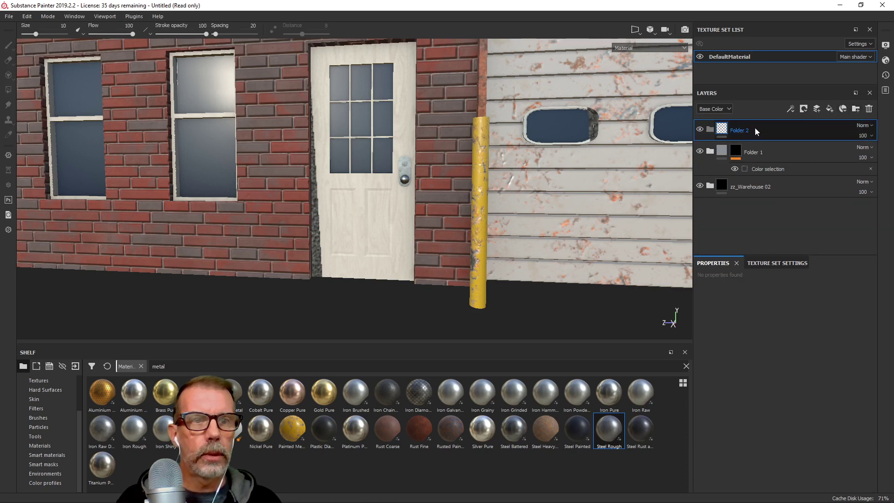
right_click(764, 127)
click(792, 161)
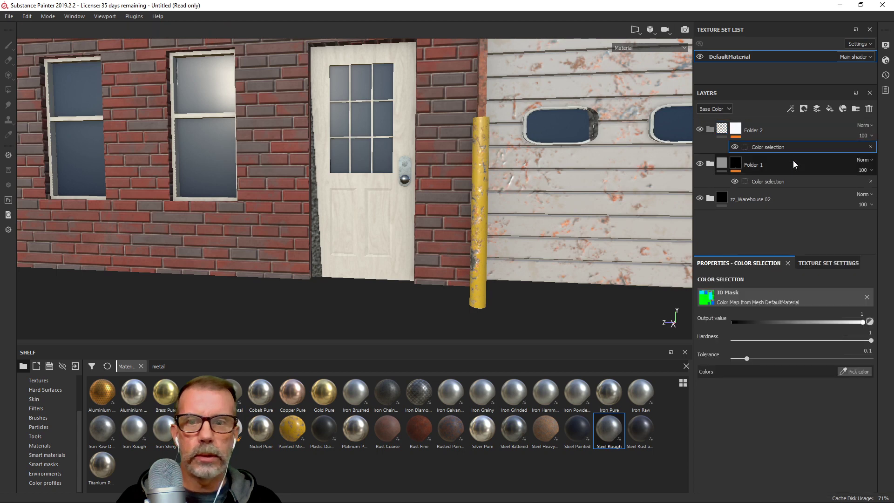
Examine the cyan ID areas beside the entry door and garage windows, and return to the material view without picking a color
click(851, 371)
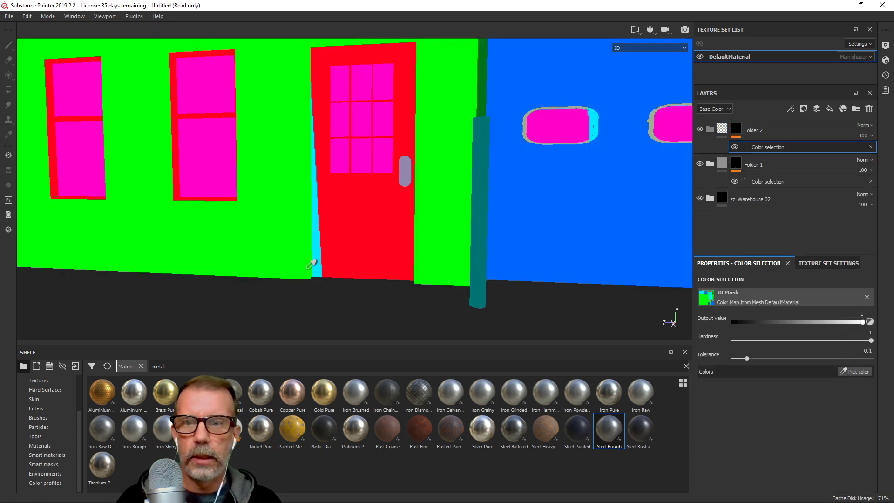
scroll(311, 263, up, 3)
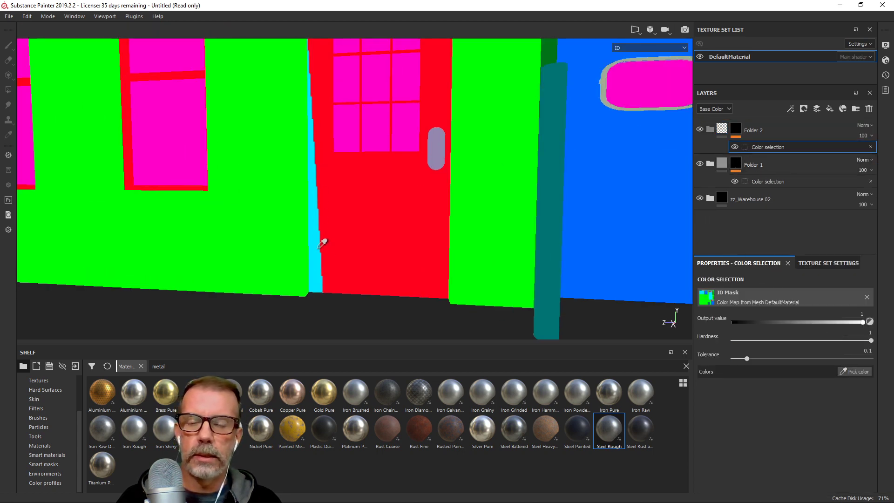
scroll(323, 241, down, 5)
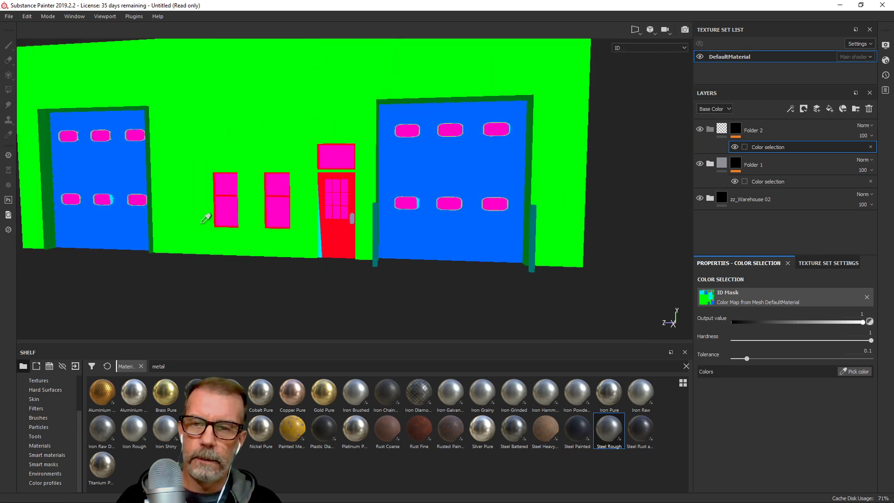
key(m)
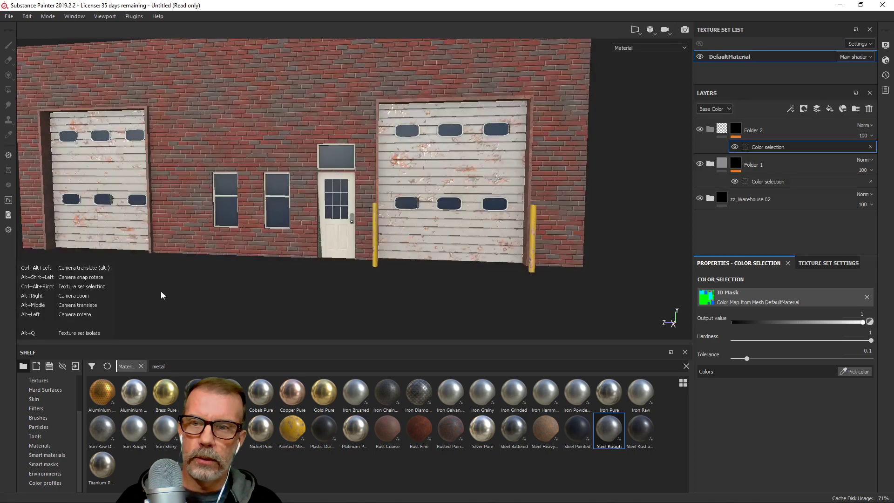
View the textured front wall at an angle and try to save the project
alt+drag(161, 291, 349, 236)
alt+middle_drag(349, 236, 356, 245)
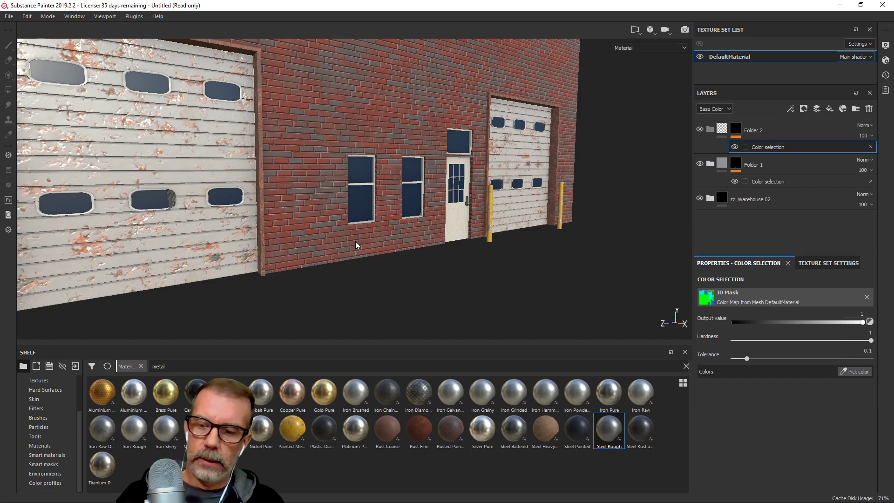
key(ctrl+s)
click(521, 401)
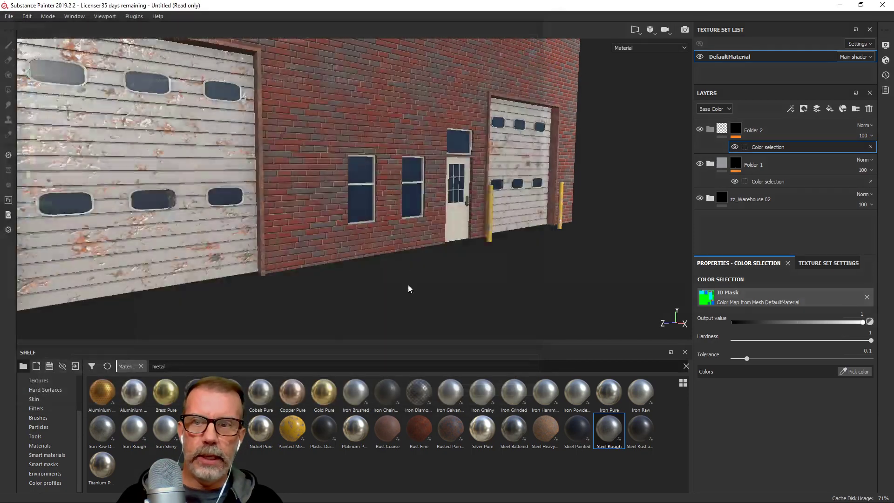
View the whole textured front of the warehouse, including both garage doors
scroll(400, 246, down, 3)
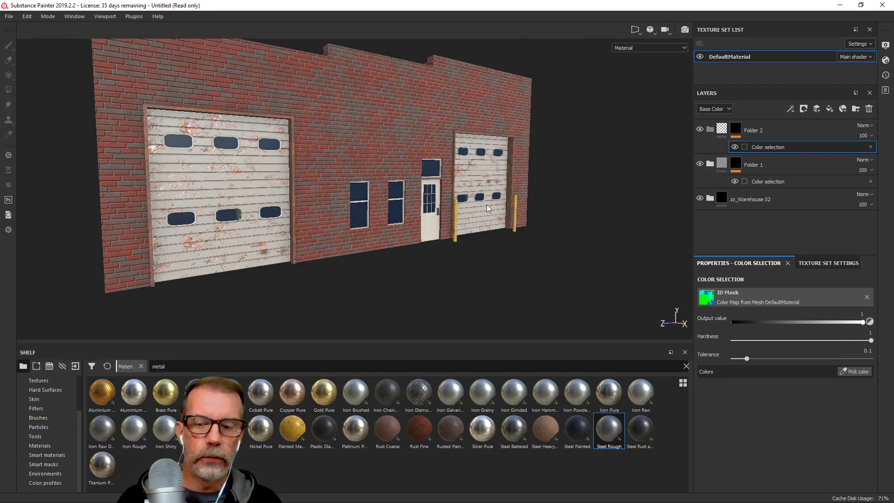
alt+drag(487, 205, 454, 235)
alt+middle_drag(451, 238, 470, 239)
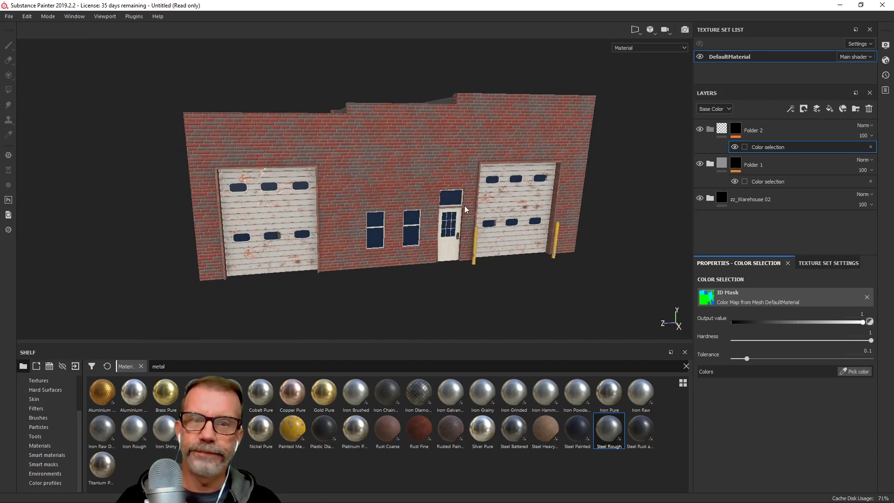
Switch to Blender, return to the Layout workspace in Object Mode, deselect everything and bring the warehouse into view
key(alt+Tab)
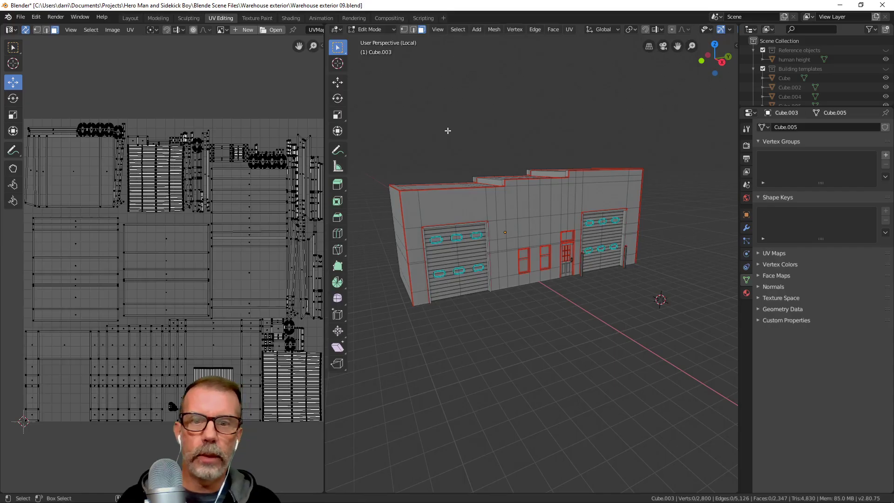
key(q)
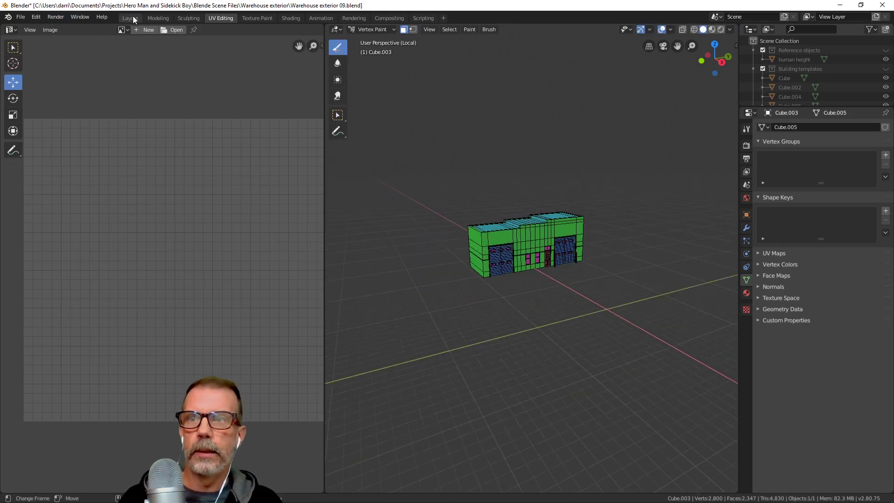
click(131, 18)
scroll(464, 230, down, 5)
key(alt+a)
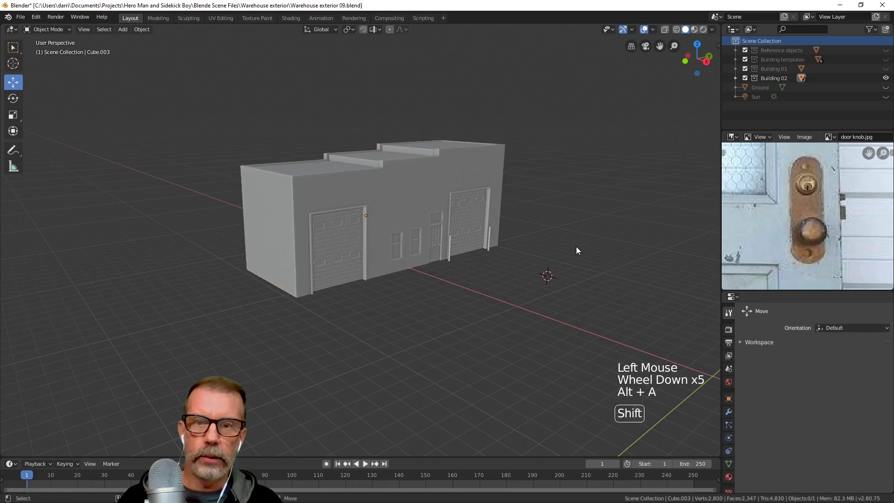
shift+middle_drag(576, 250, 460, 256)
scroll(461, 257, down, 3)
scroll(787, 235, down, 10)
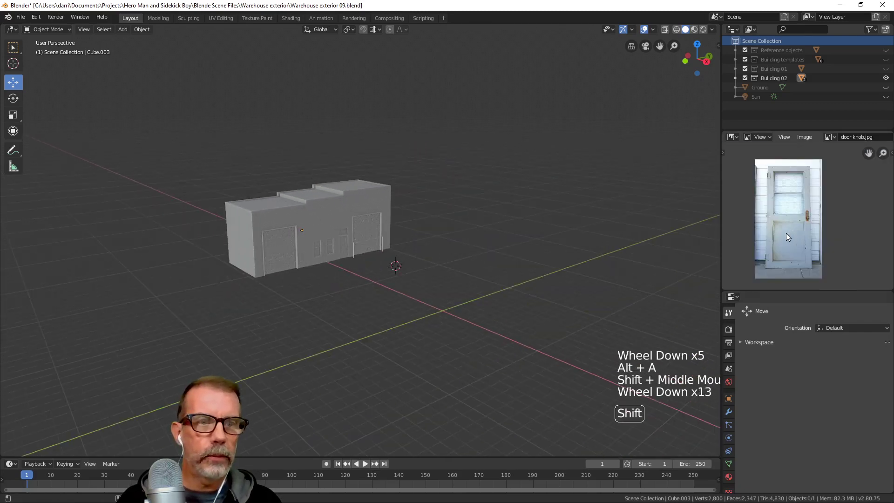
shift+middle_drag(785, 237, 805, 226)
scroll(454, 224, up, 2)
shift+middle_drag(455, 224, 471, 241)
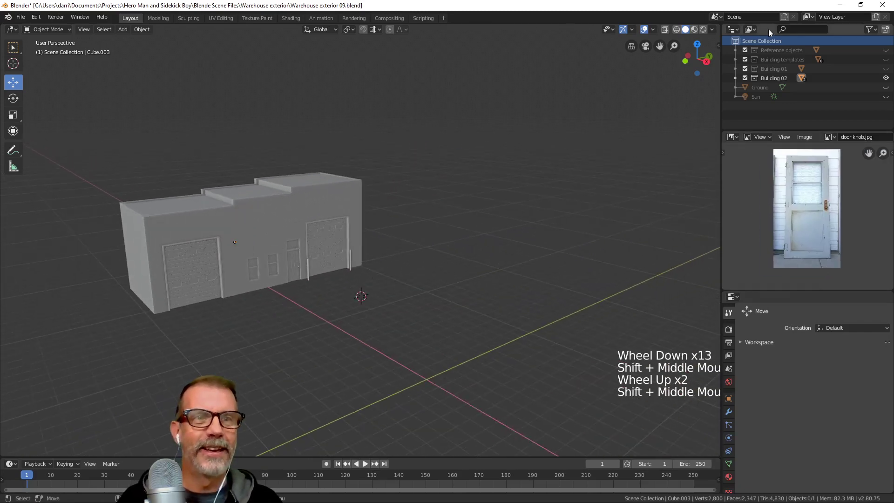
Show the Building 01 and Building templates collections and the Ground object, and select the ground plane
click(884, 77)
click(886, 61)
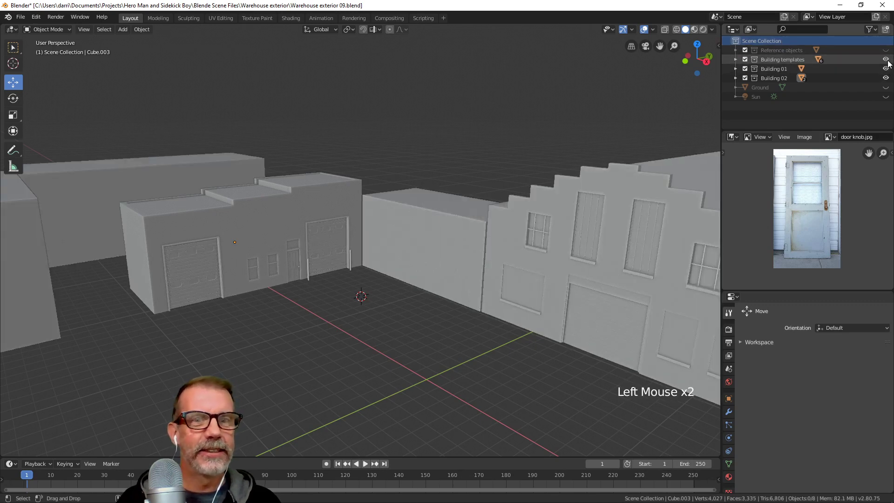
click(885, 87)
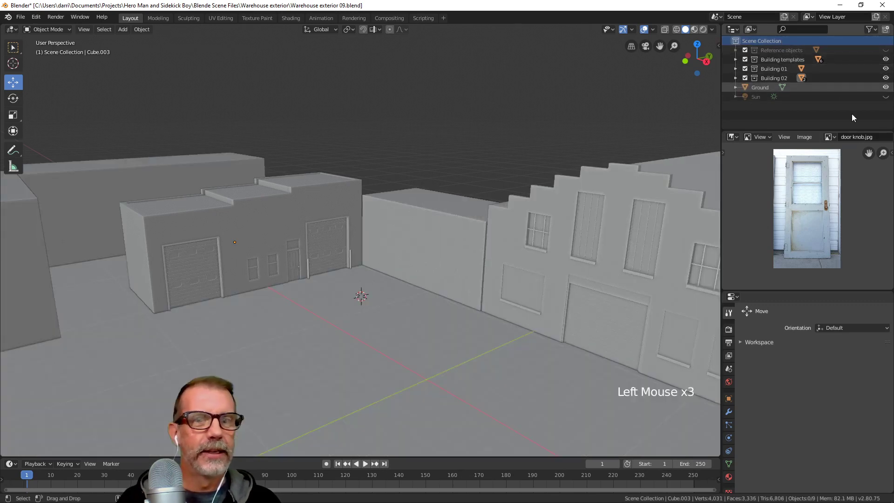
scroll(473, 239, down, 3)
shift+middle_drag(473, 240, 430, 259)
click(331, 303)
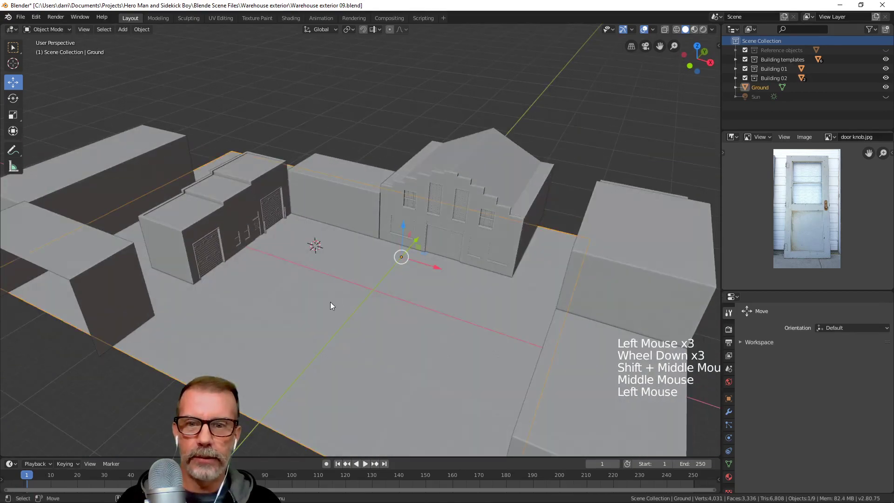
Hide the Building 02, Building 01 and Building templates collections to isolate the ground plane
click(885, 78)
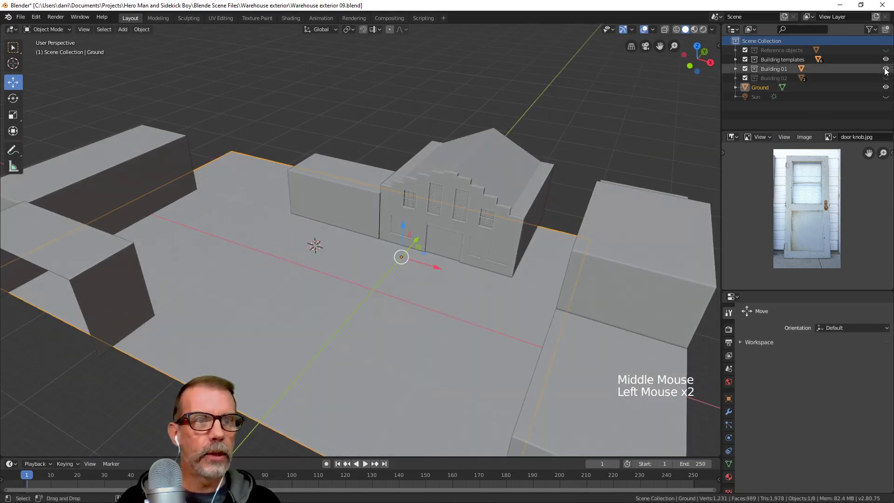
click(885, 68)
click(885, 59)
shift+middle_drag(512, 218, 397, 239)
Subdivide the ground plane's face with 5 cuts and return to Object Mode
key(Tab)
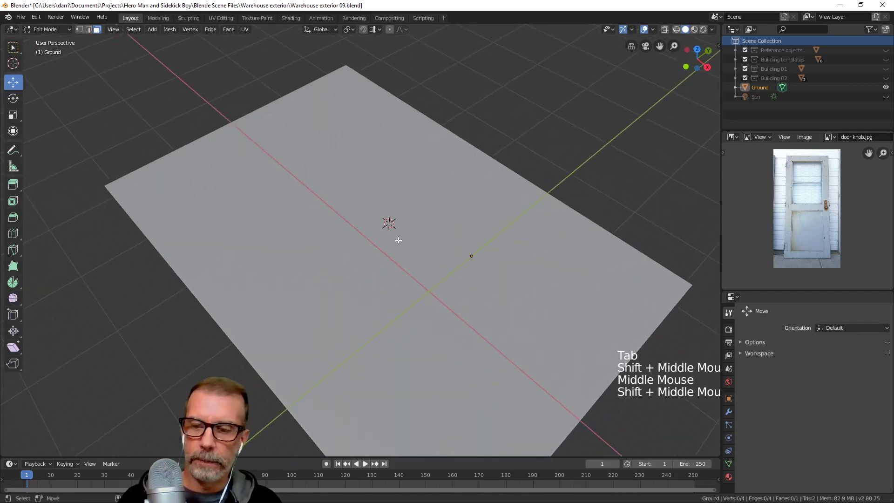
key(3)
click(386, 252)
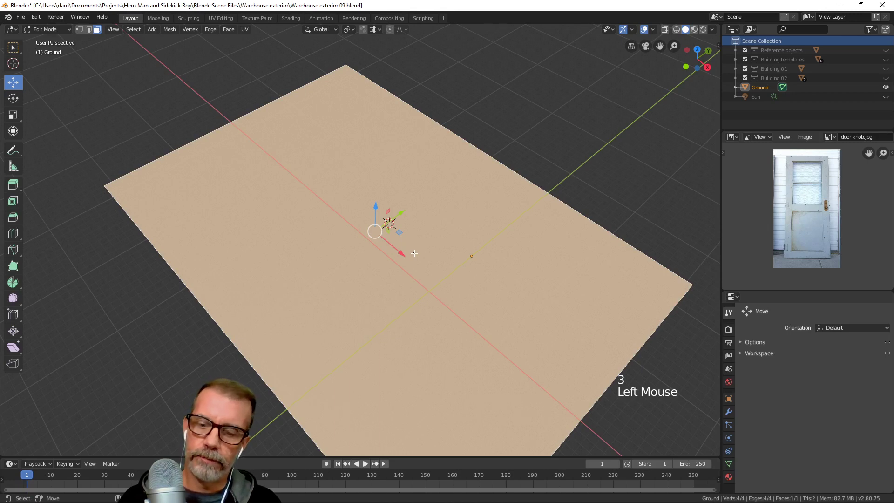
right_click(414, 253)
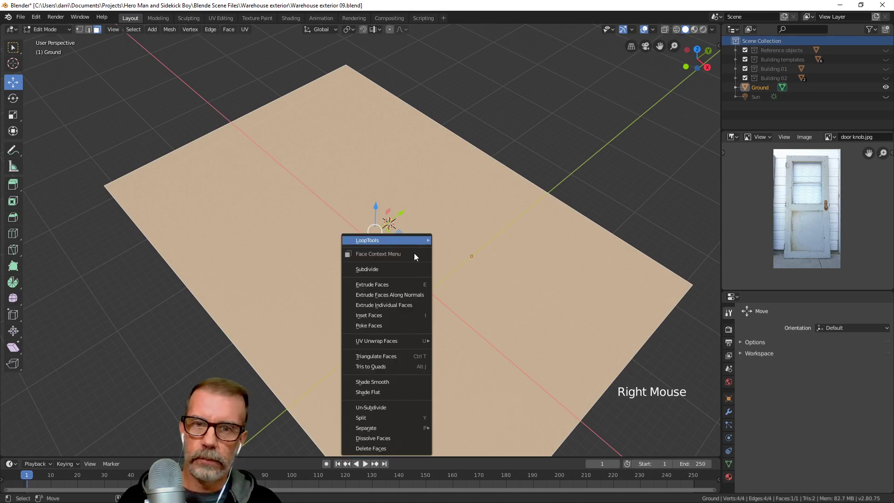
click(379, 269)
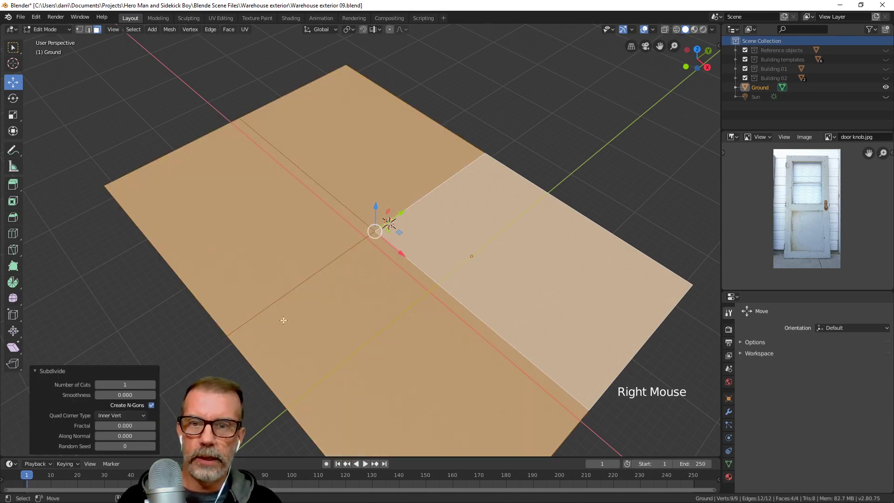
click(152, 384)
click(152, 385)
click(153, 385)
click(153, 385)
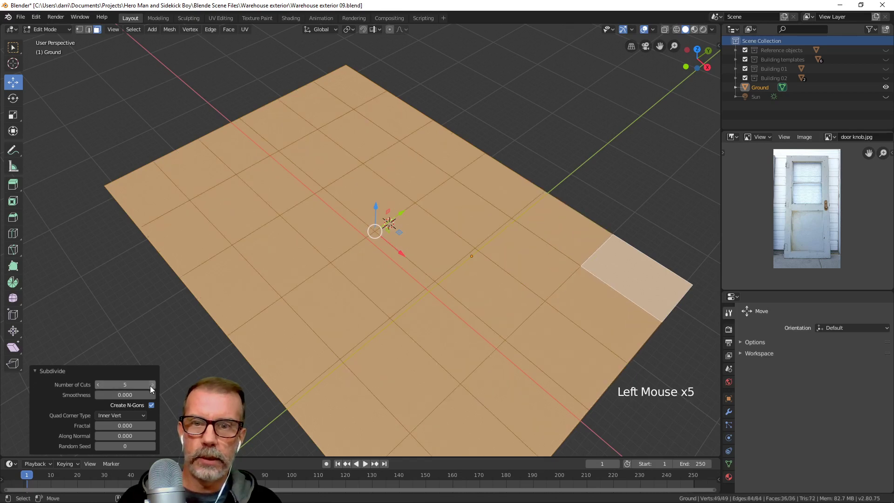
key(Tab)
Switch to the UV Editing workspace, leave local view and frame the whole ground plane in Object Mode
mouse_move(464, 255)
middle_down()
mouse_move(453, 258)
mouse_move(465, 267)
mouse_move(473, 244)
middle_up()
click(228, 18)
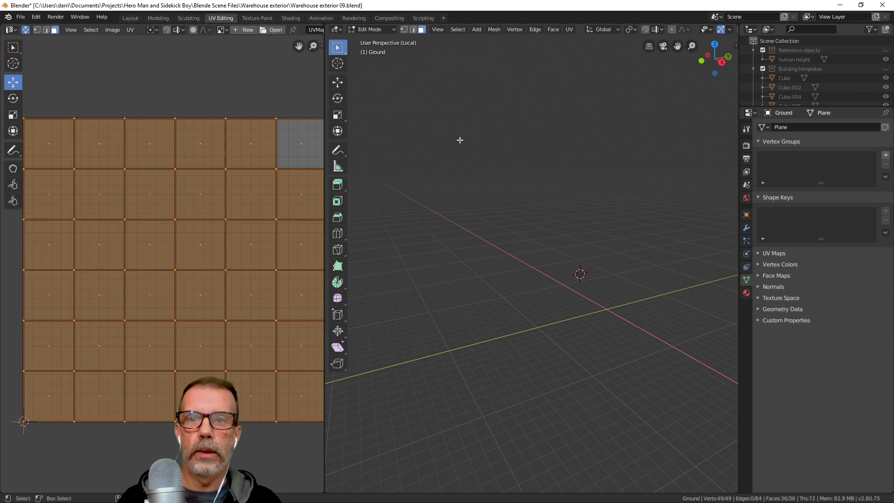
scroll(460, 140, down, 13)
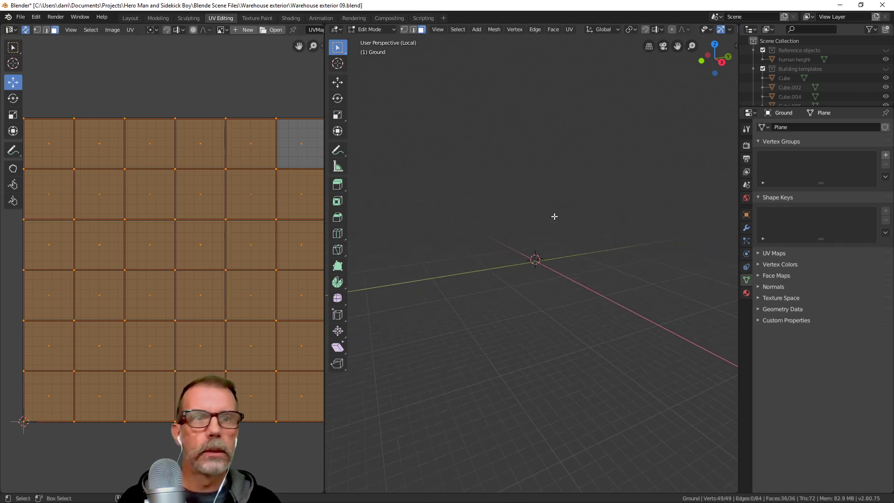
scroll(555, 217, up, 5)
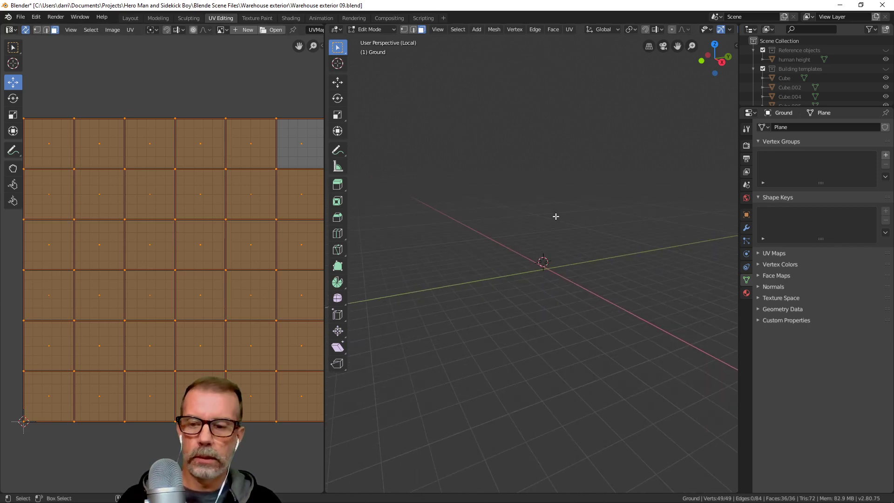
key(Tab)
key(KP_Divide)
scroll(560, 229, down, 7)
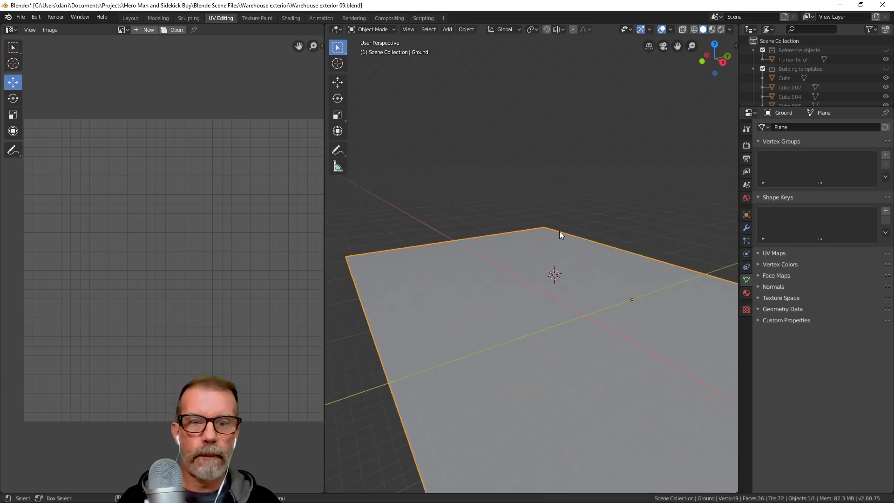
middle_drag(559, 231, 554, 268)
scroll(564, 271, down, 5)
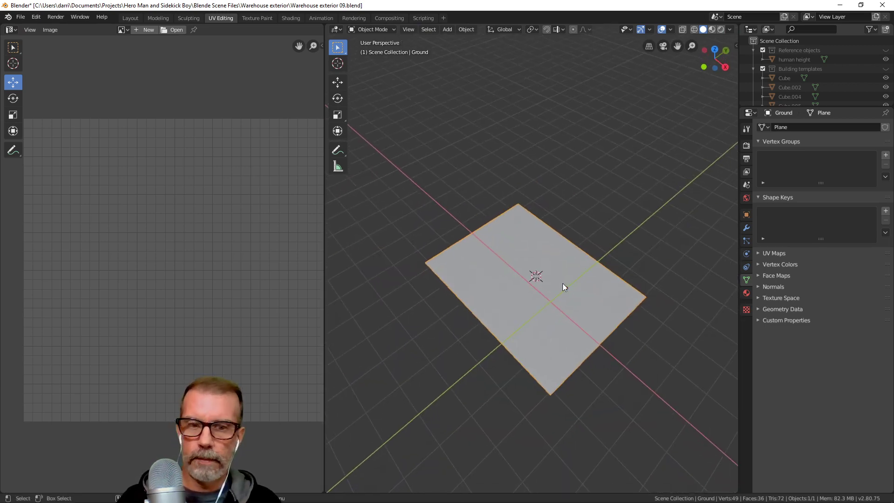
key(Tab)
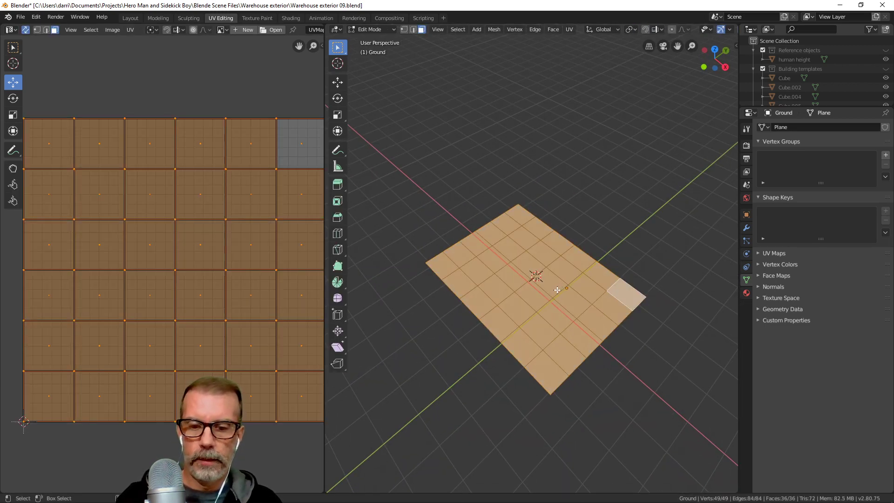
key(u)
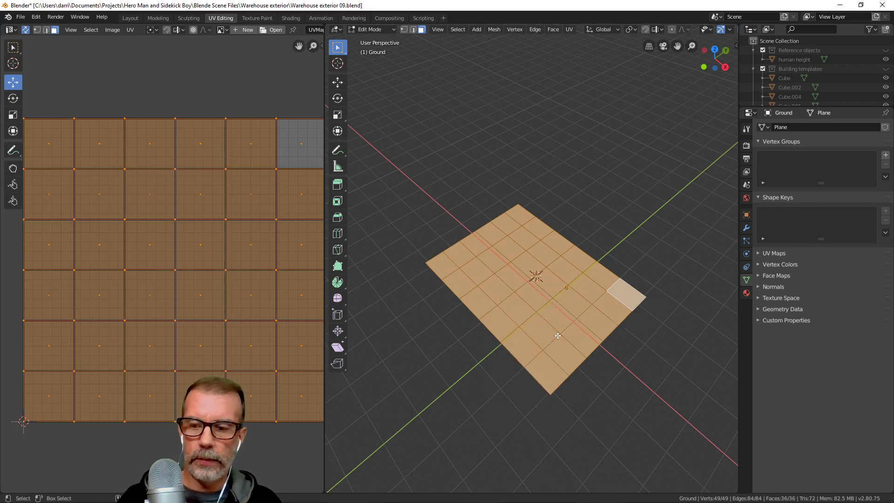
key(Tab)
Apply the ground plane's scale and unwrap all its faces
key(ctrl+a)
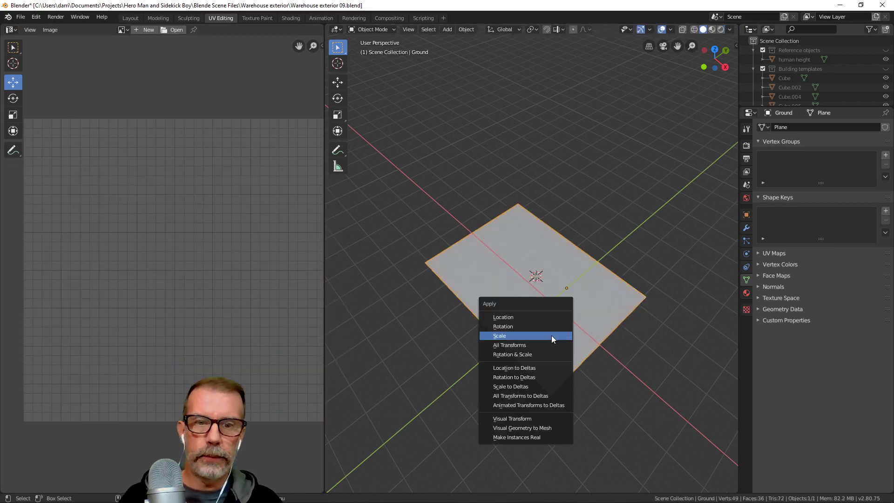
click(508, 336)
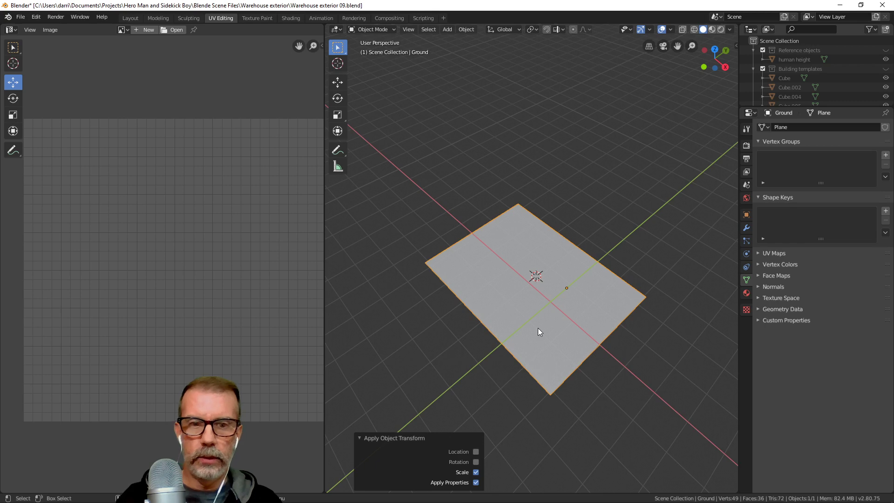
key(Tab)
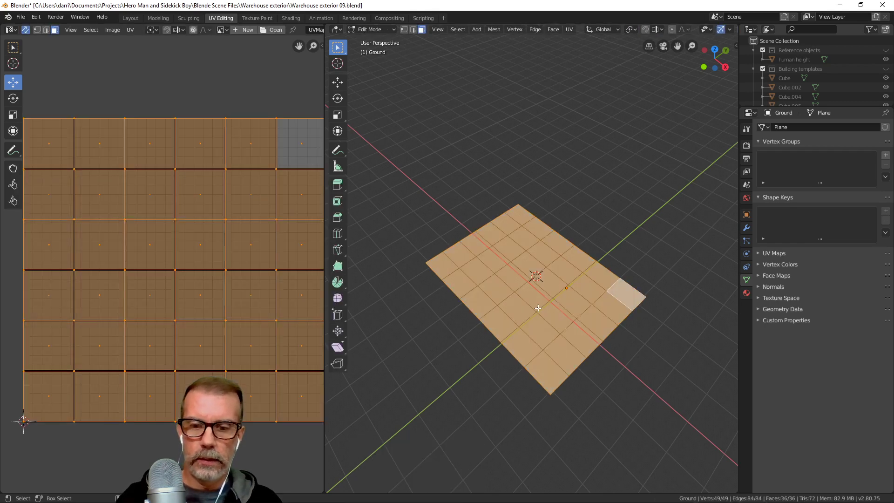
key(u)
click(538, 308)
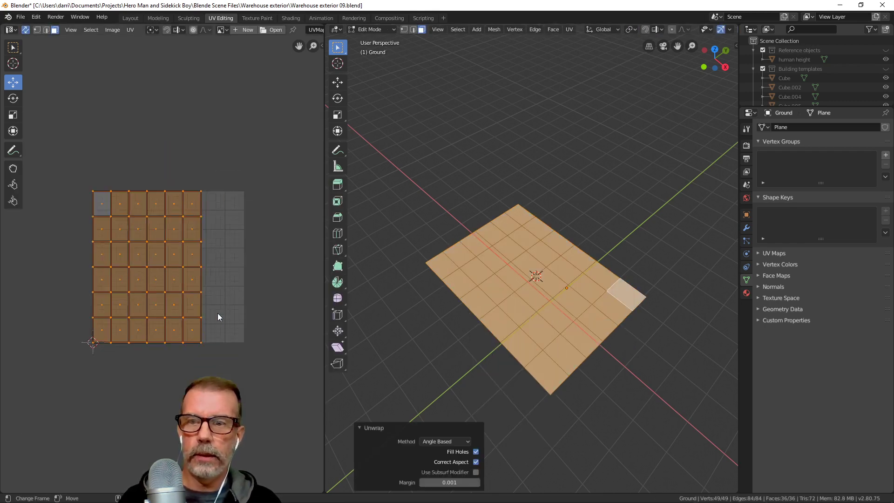
key(Tab)
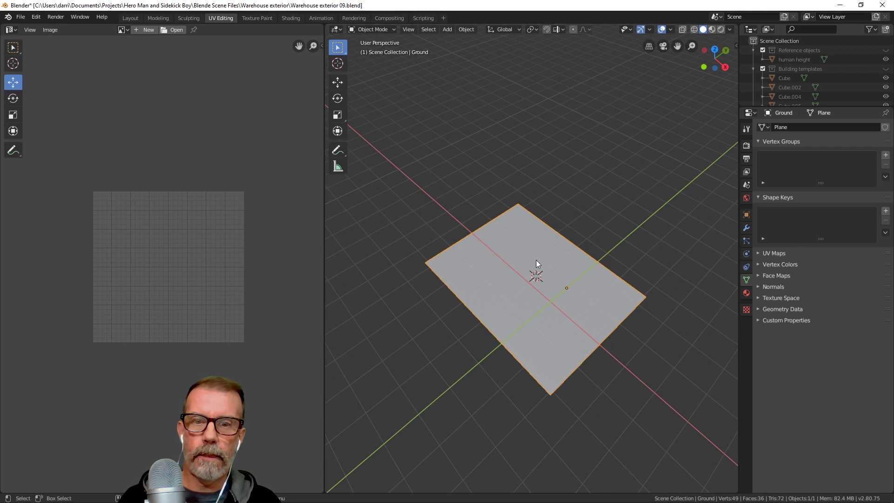
Return to the Layout workspace with the ground plane in view and save the Blender file
click(132, 17)
scroll(473, 234, down, 4)
shift+middle_drag(472, 234, 492, 269)
key(ctrl+s)
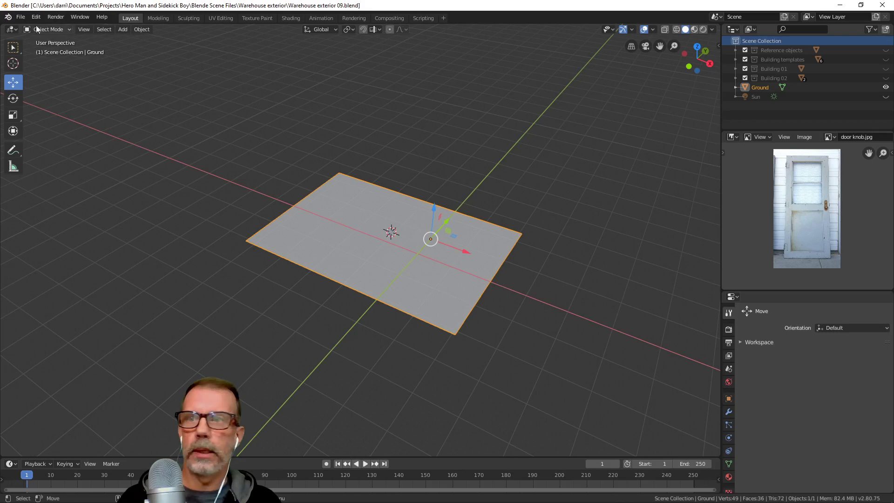
Start an FBX export of the selected ground plane into the Exports folder and open the file name for editing
click(20, 18)
mouse_move(41, 152)
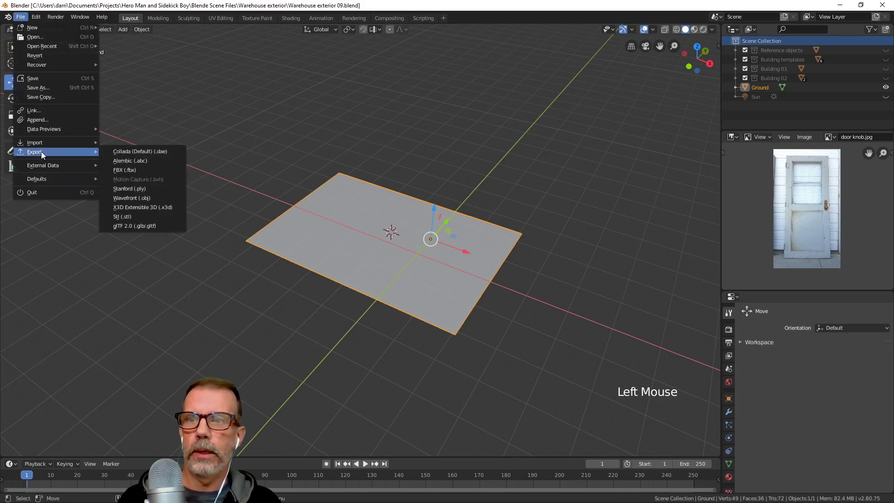
click(148, 170)
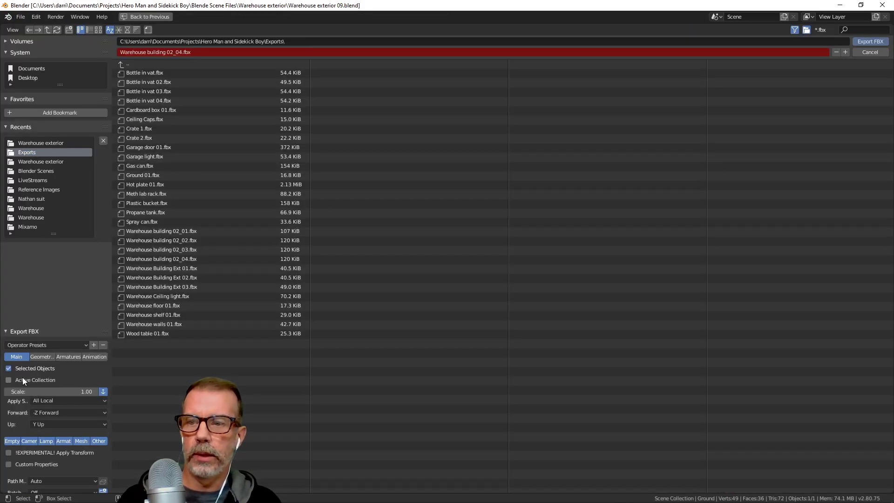
click(217, 52)
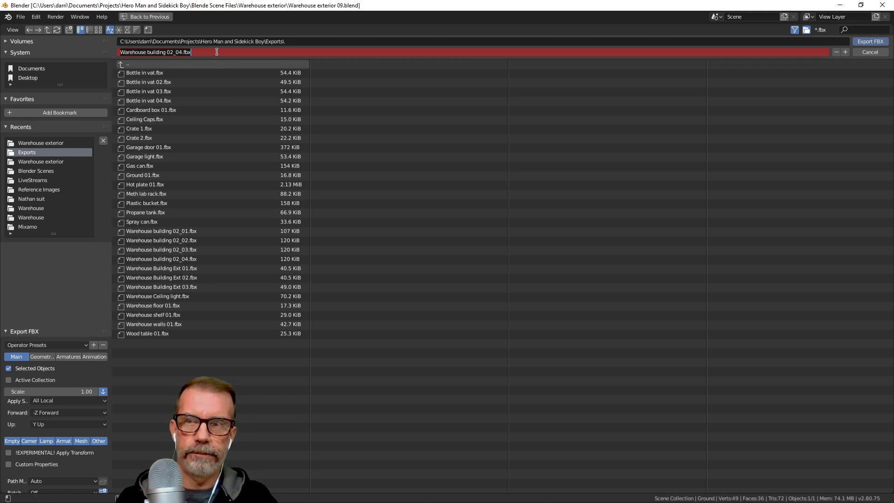
Export the selected ground object to the Exports folder as Warehouse ext Ground 01.fbx
text(Warehouse ext)
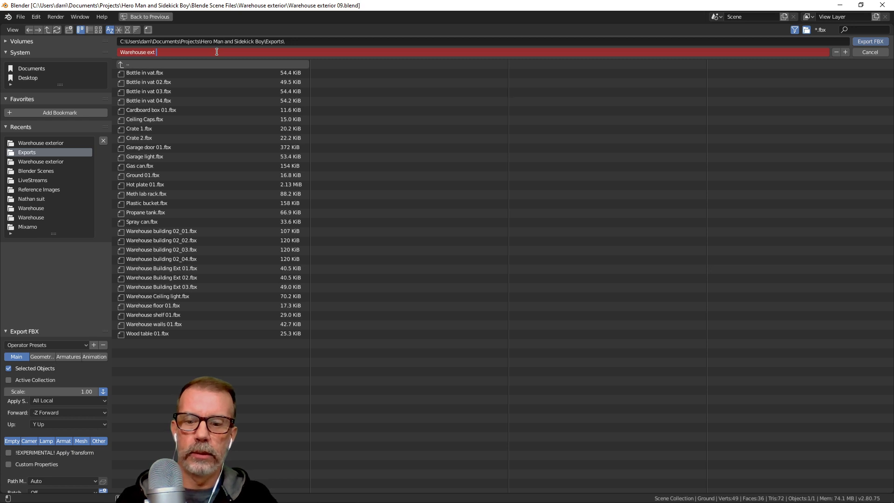
text( Ground )
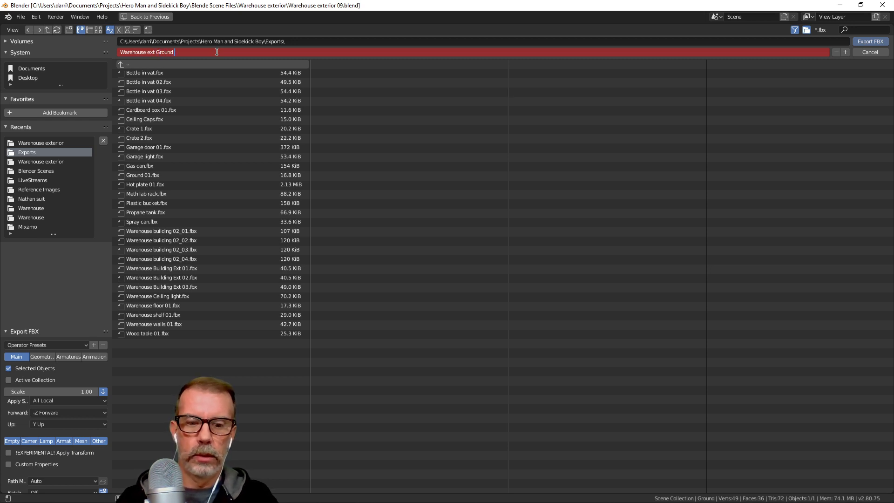
text(01)
key(Return)
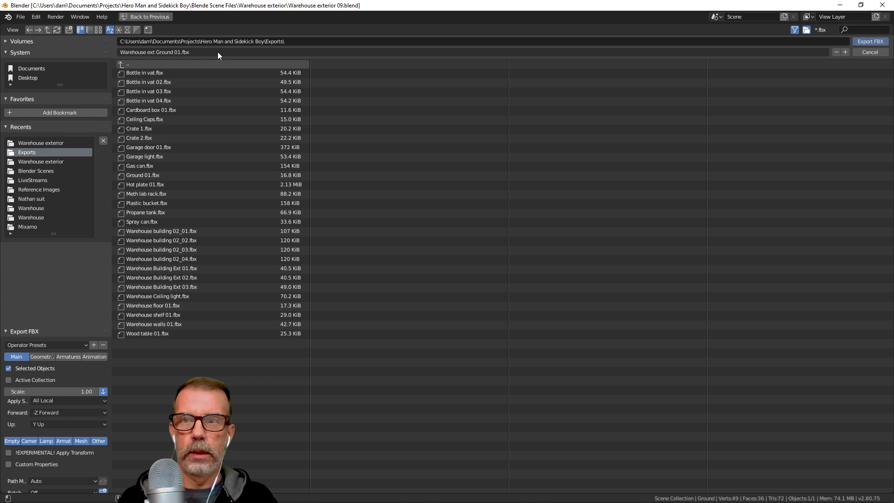
key(Return)
middle_drag(299, 78, 457, 170)
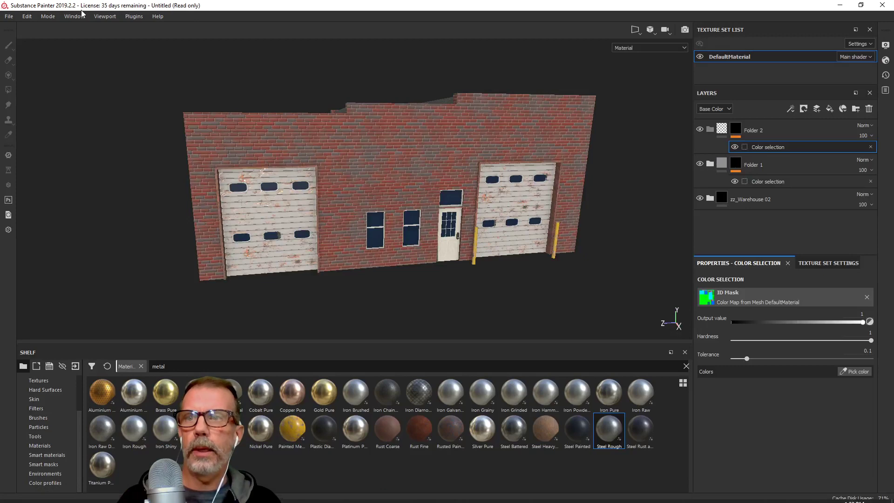
In Substance Painter, create a new project from the mesh Warehouse ext Ground 01.fbx with a 2048 document resolution
click(9, 16)
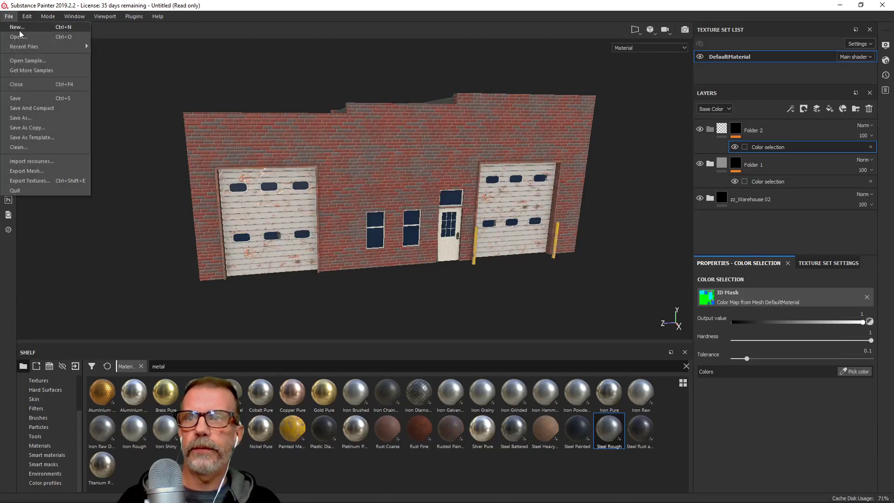
click(18, 26)
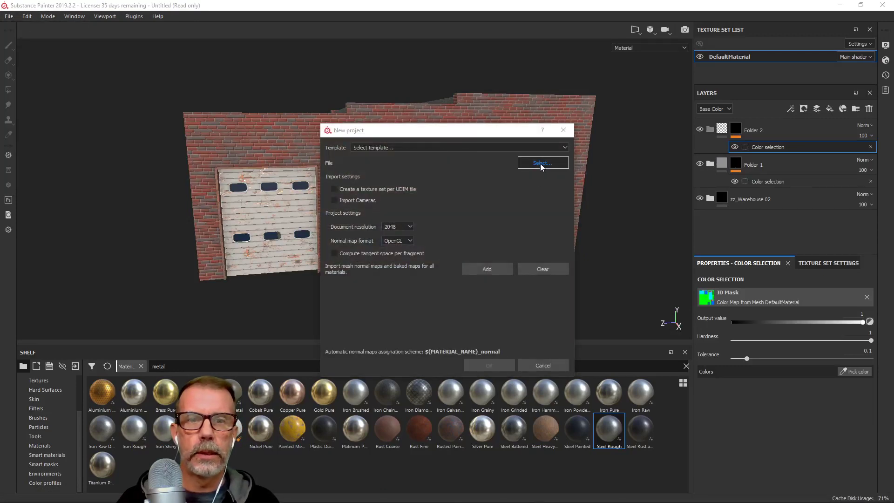
click(541, 162)
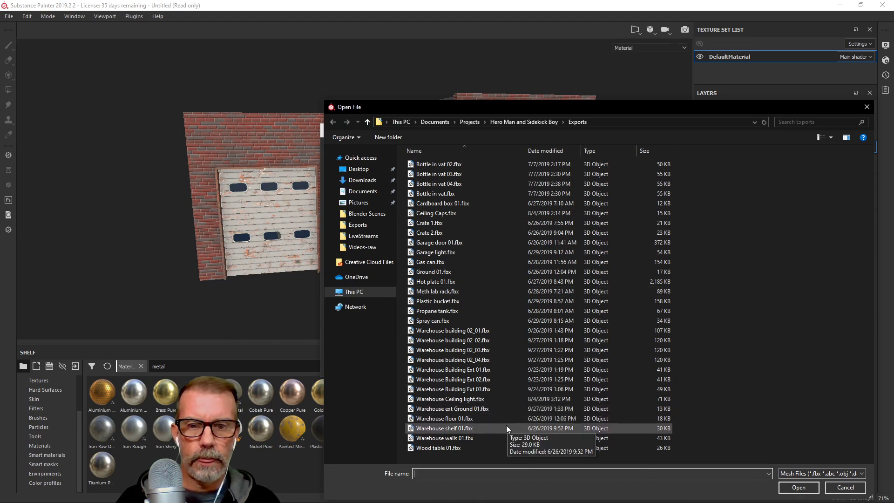
click(487, 408)
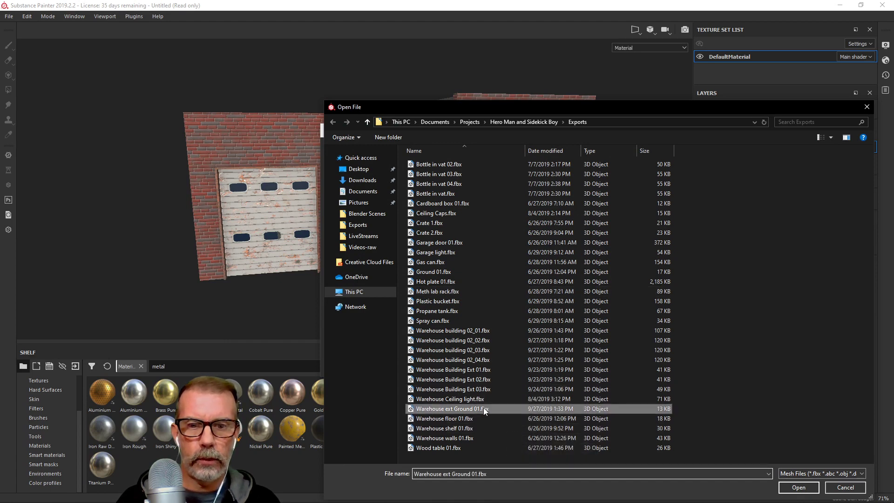
click(797, 487)
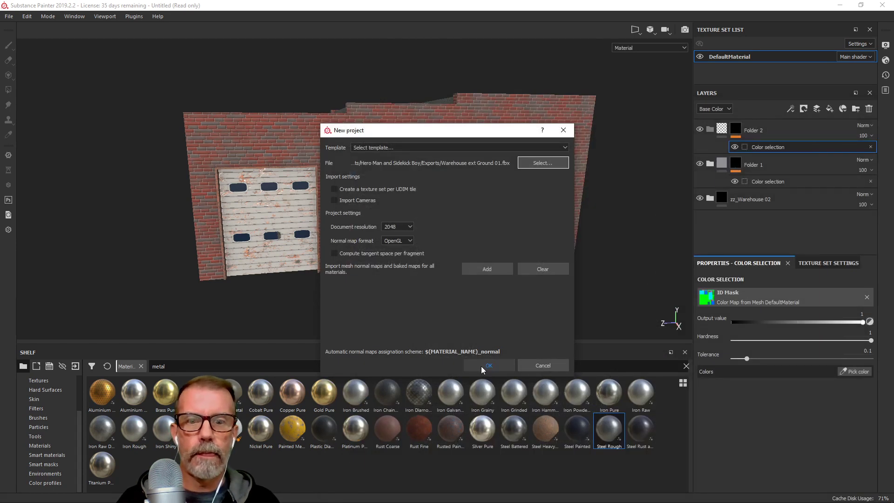
click(481, 366)
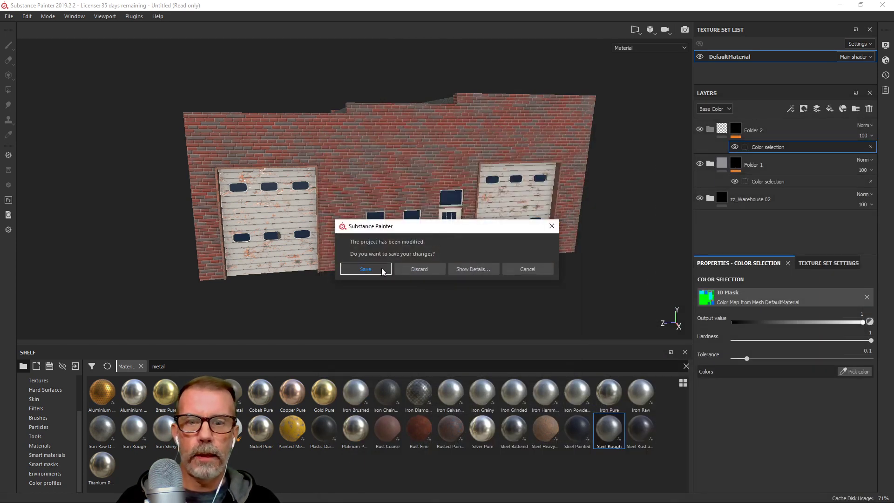
Save the modified building project in the Warehouse 2 folder, basing its file name on Warehouse Building 02 ext.spp
click(367, 268)
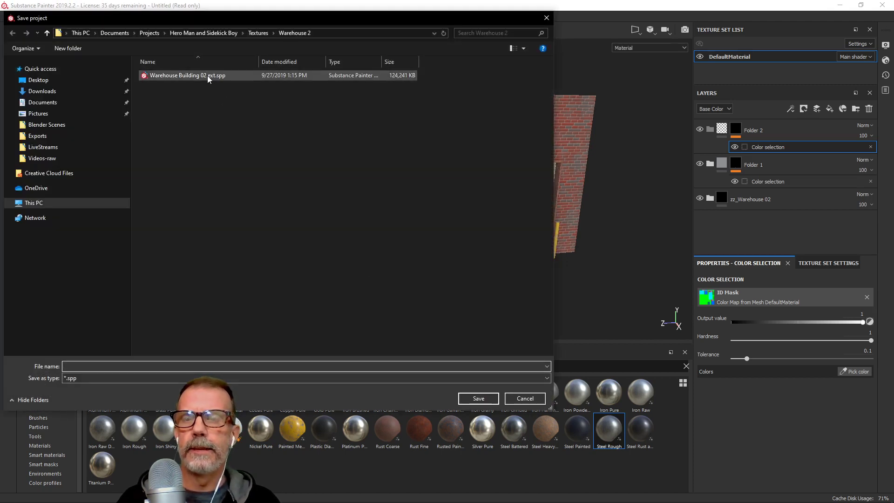
click(184, 75)
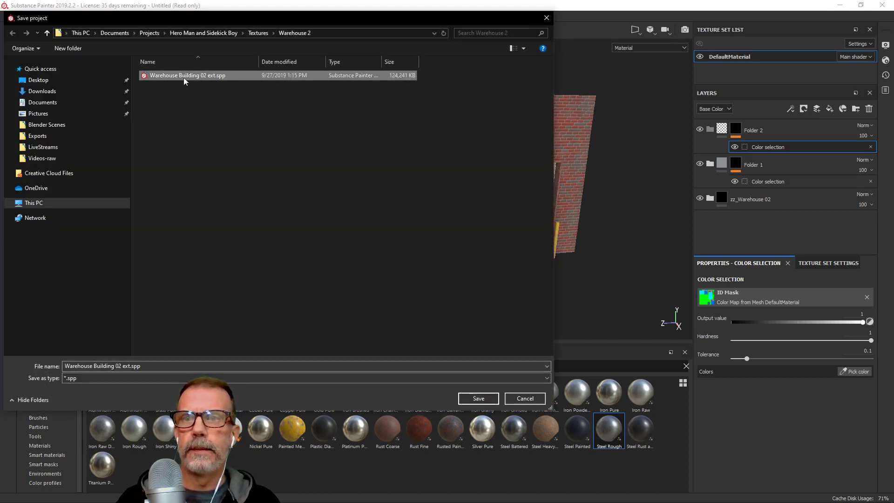
click(146, 366)
click(145, 366)
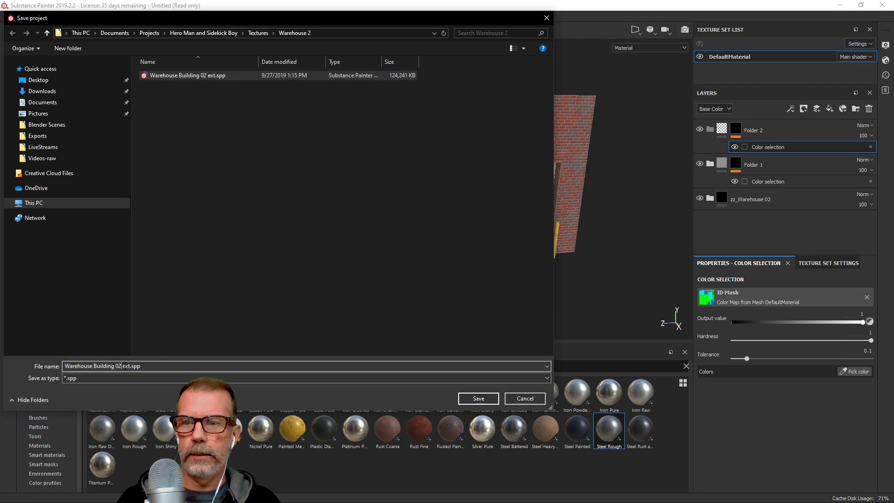
key(Return)
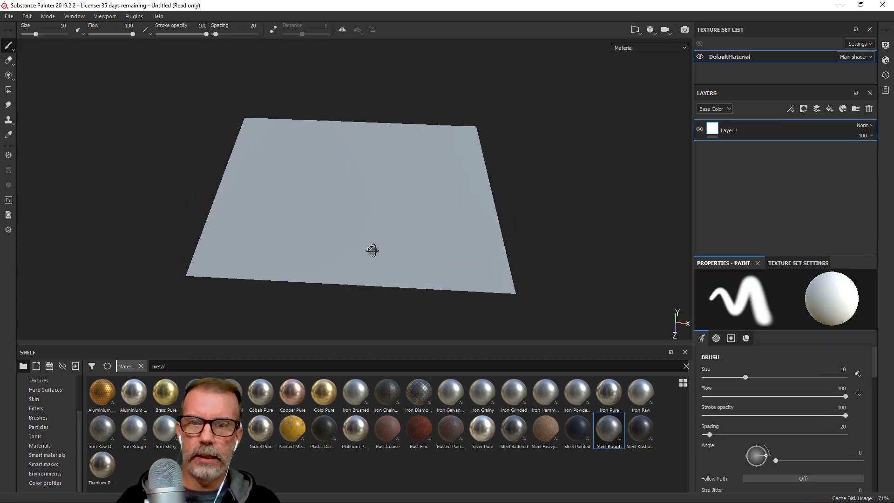
Delete the default Layer 1 and bake all DefaultMaterial mesh maps at an output size of 2048
alt+drag(372, 251, 329, 217)
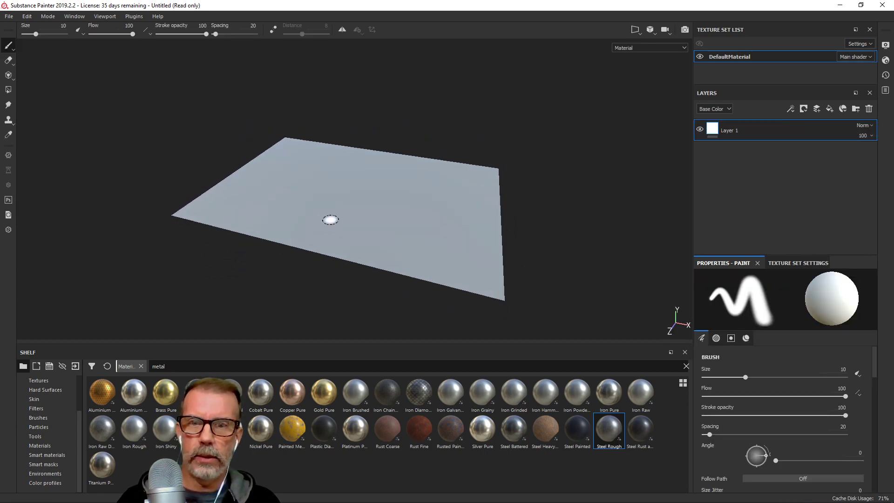
click(869, 108)
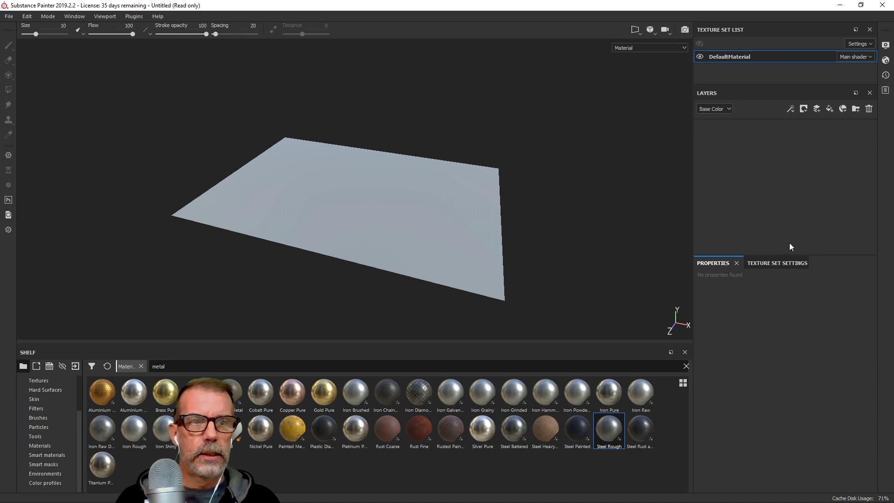
click(769, 263)
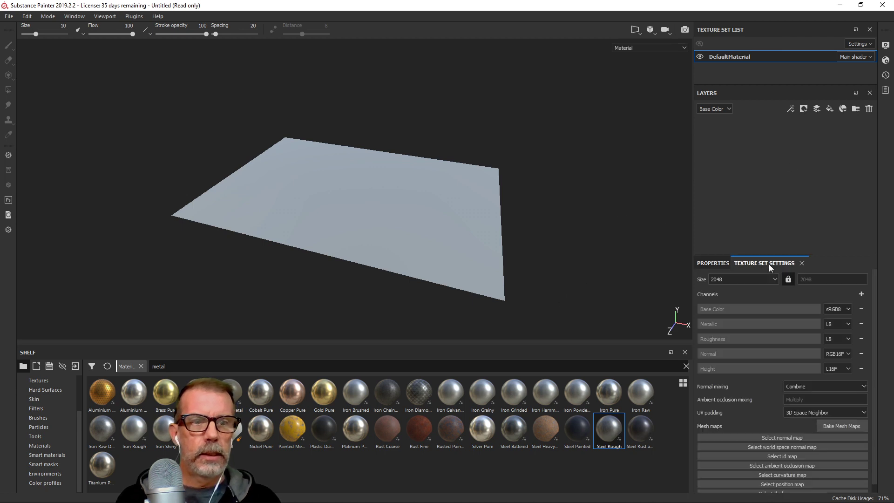
click(836, 425)
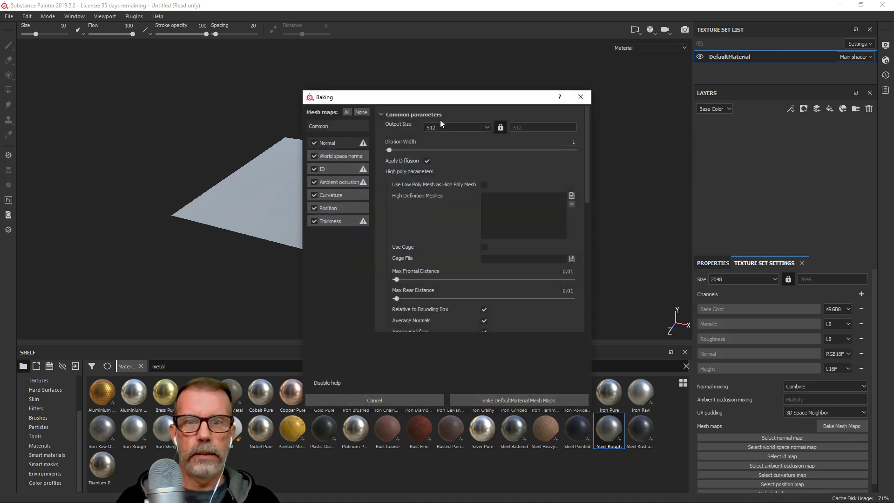
click(445, 125)
click(437, 170)
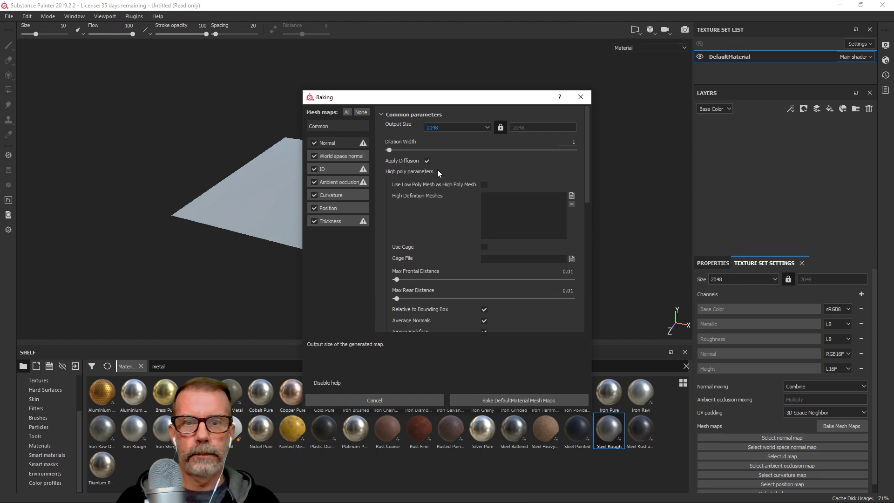
click(521, 399)
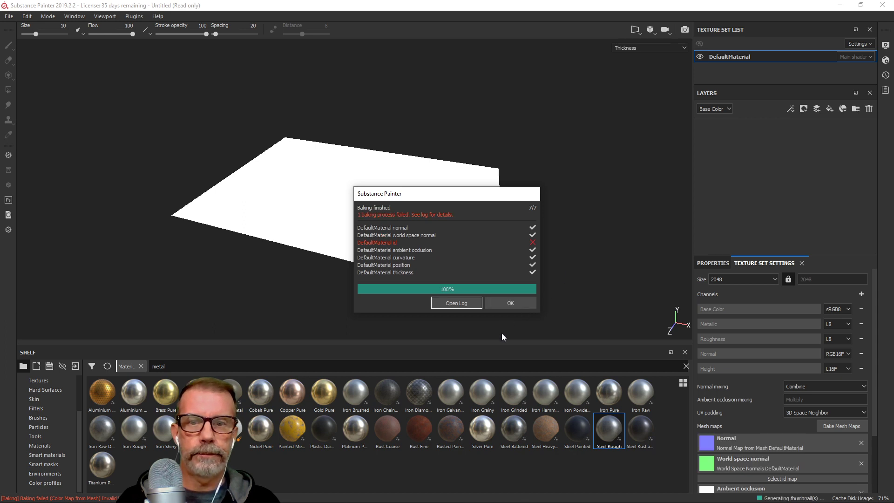
click(509, 303)
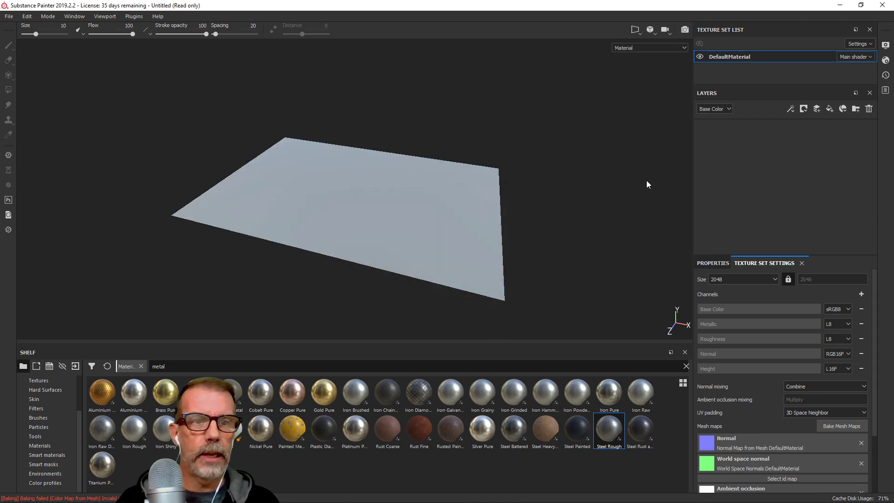
Search the shelf's materials for asphalt
double_click(156, 366)
text(as)
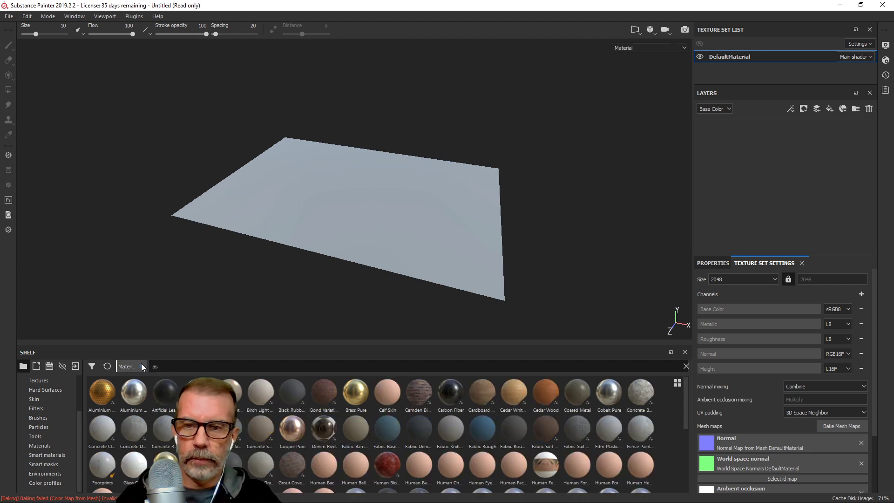
text(phalt)
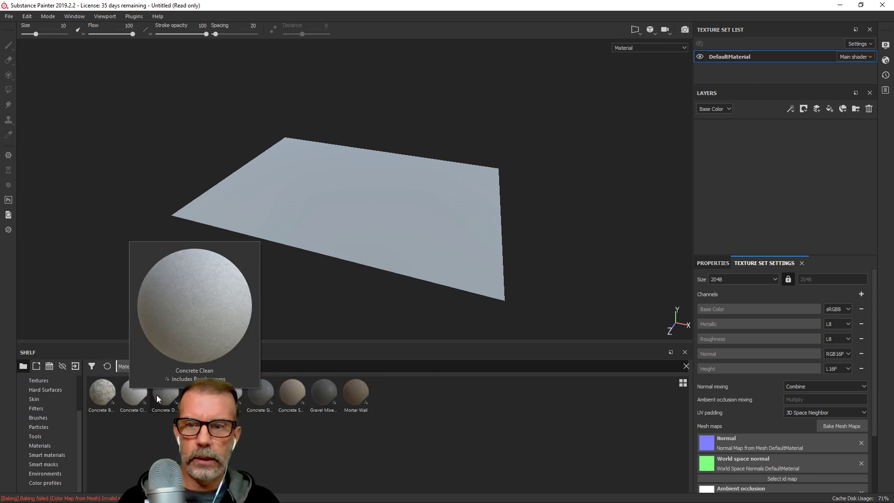
Open Substance Source and log in by entering the account password
click(8, 230)
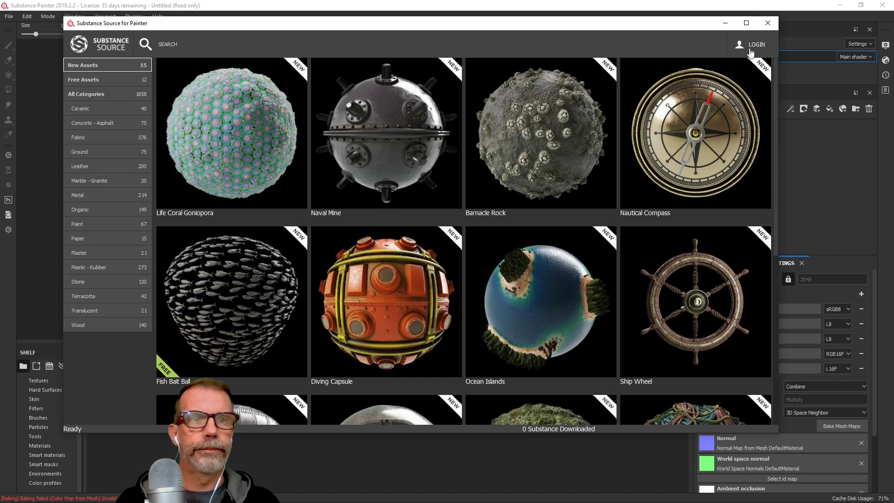
click(751, 51)
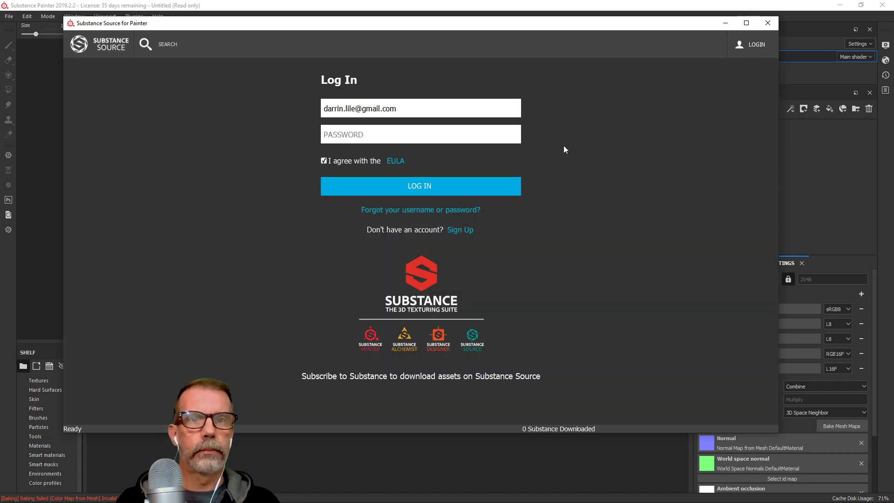
click(396, 135)
text(*********)
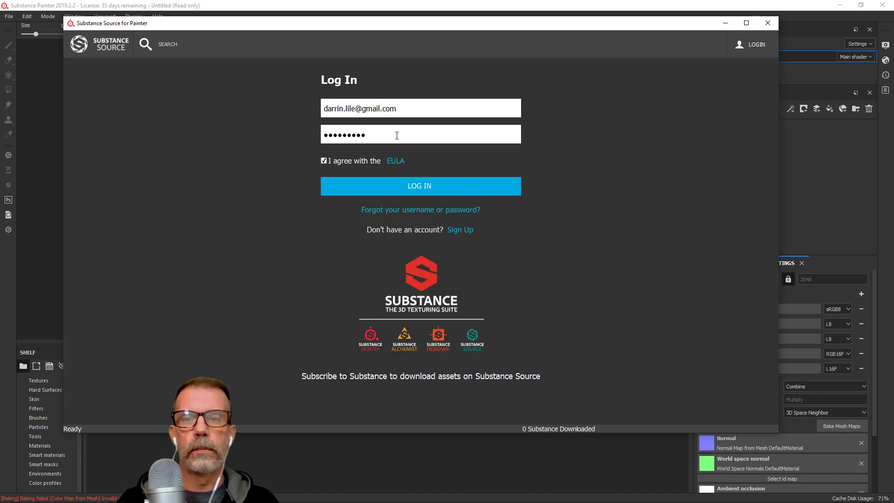
click(417, 186)
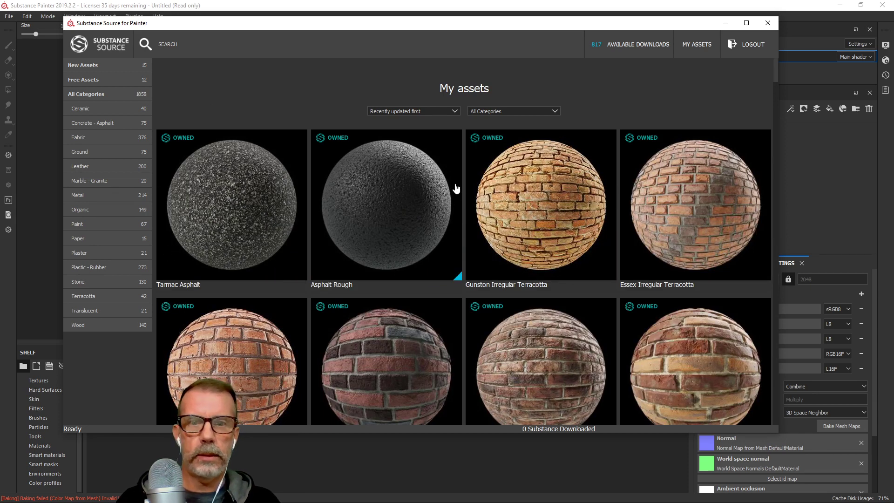
Search Substance Source for asphalt and look through the materials for one suited to the ground
click(192, 45)
text(asphalt)
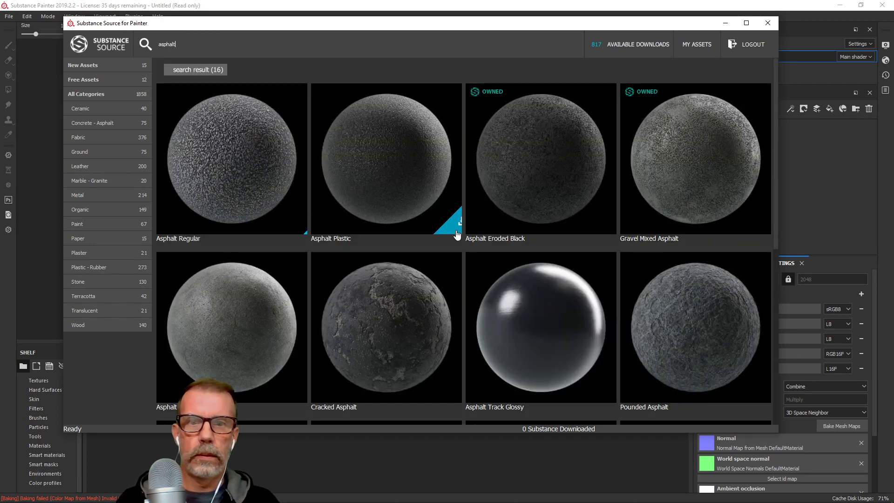
scroll(429, 274, down, 2)
scroll(414, 272, down, 1)
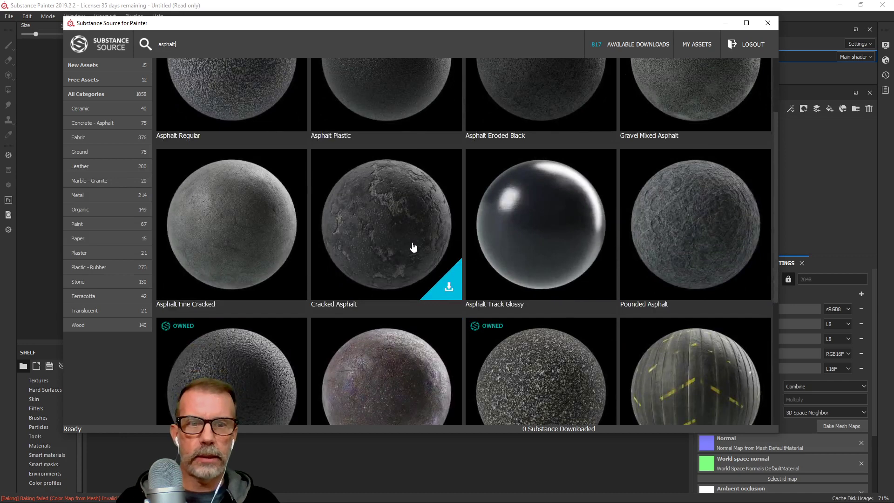
scroll(680, 244, down, 4)
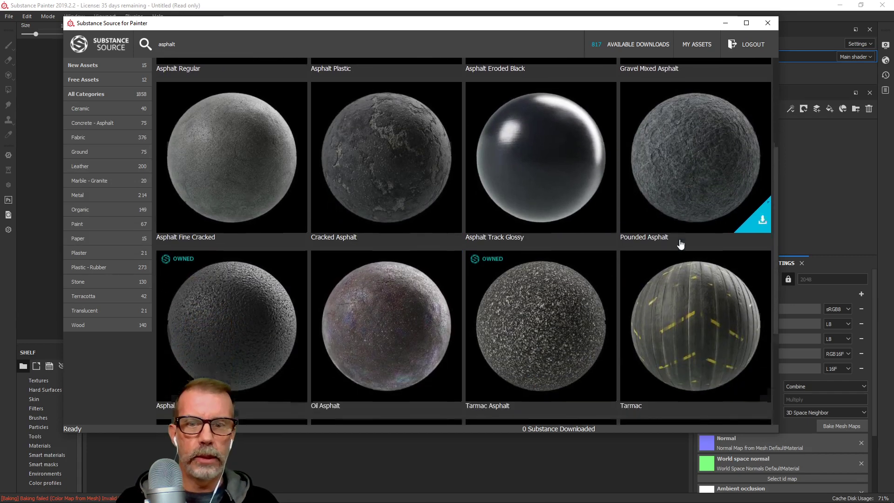
scroll(680, 244, down, 5)
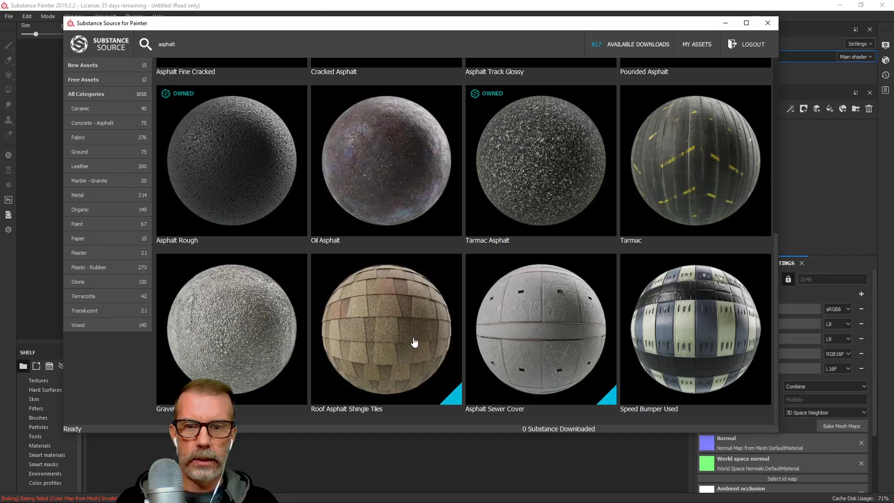
scroll(414, 342, up, 1)
scroll(399, 345, up, 5)
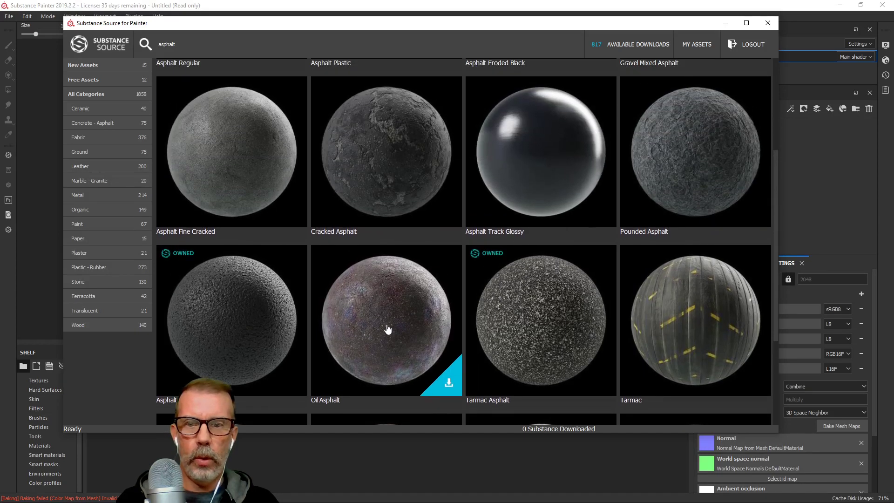
scroll(385, 329, down, 2)
Open the Oil Asphalt material's details and examine its preview images
click(396, 288)
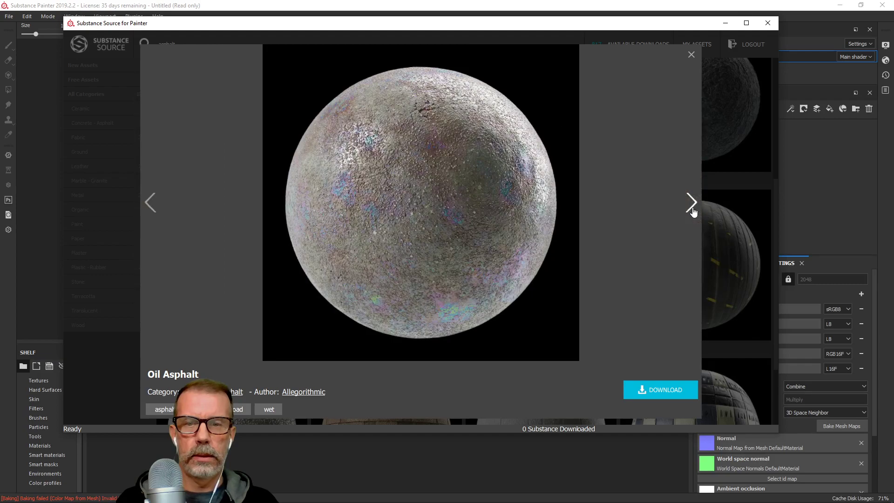
click(692, 210)
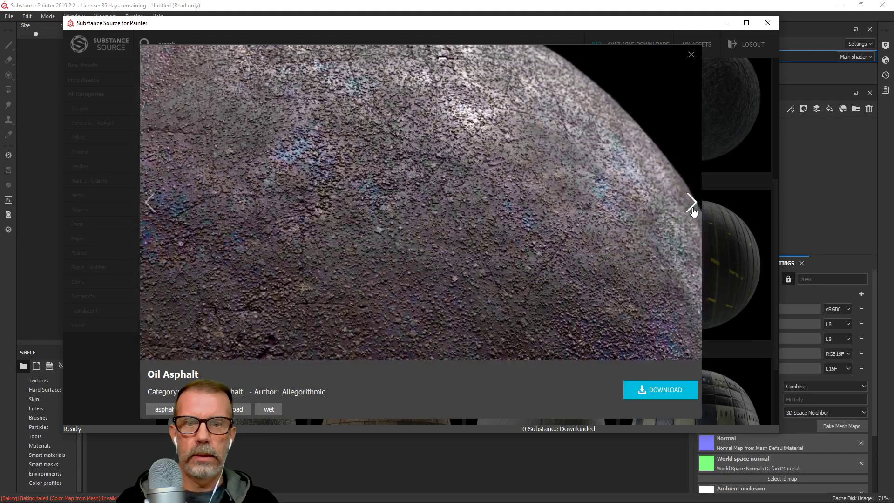
click(692, 210)
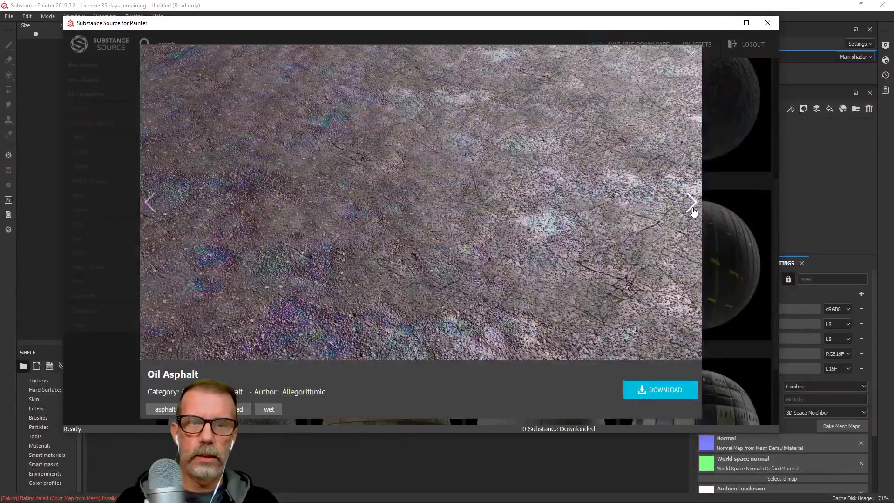
Leave the Oil Asphalt details, download the Cracked Asphalt material, and close Substance Source
click(692, 54)
scroll(398, 300, up, 5)
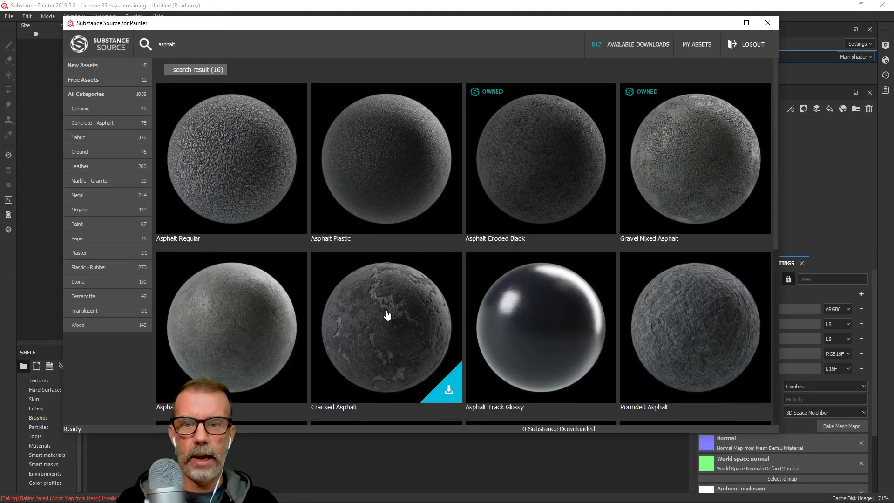
click(387, 315)
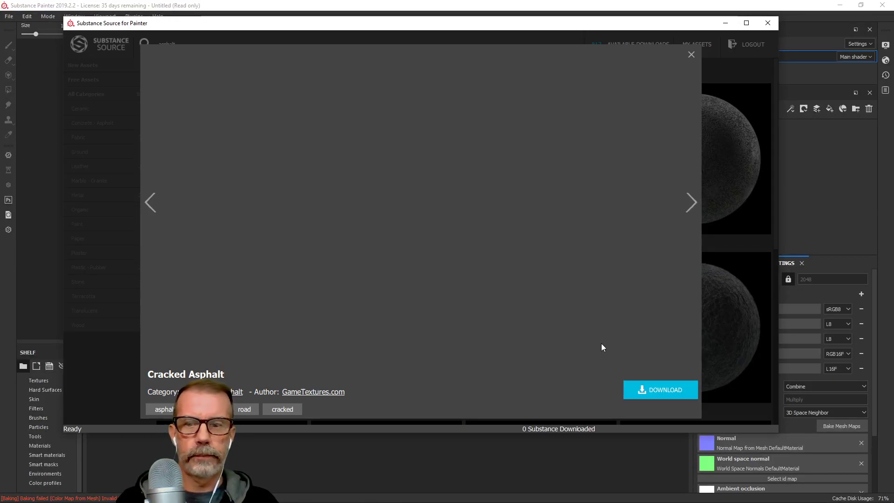
click(661, 391)
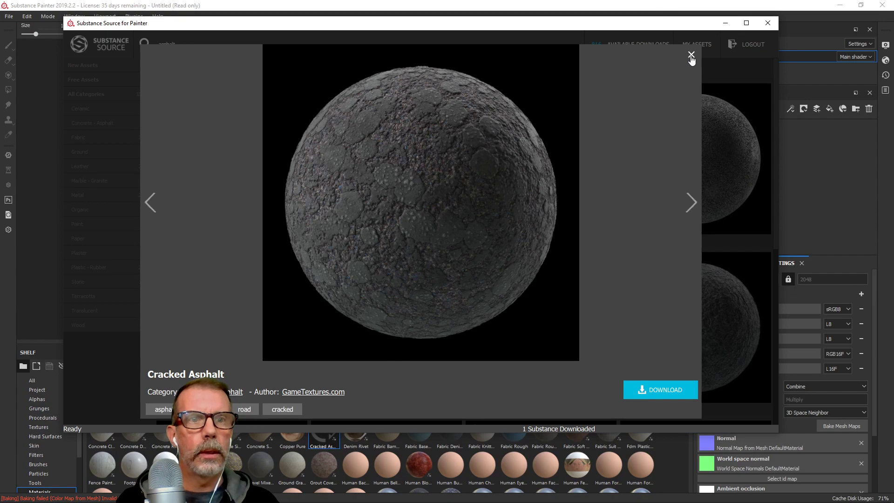
click(691, 55)
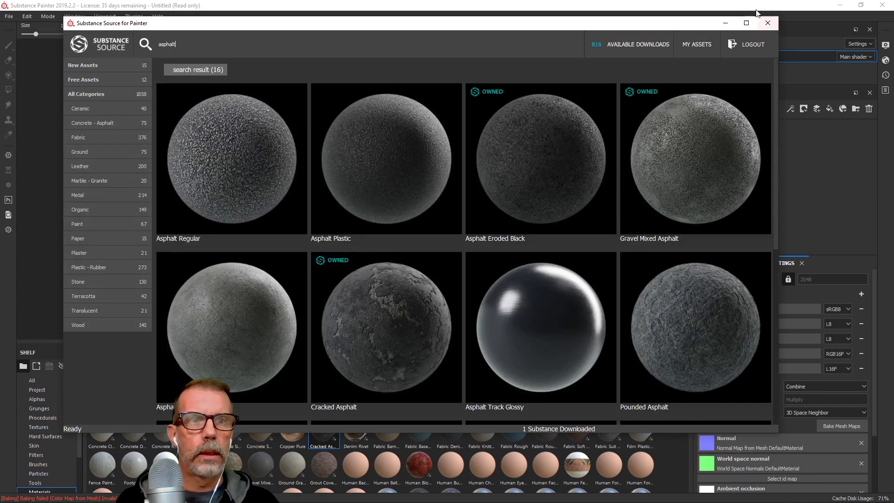
click(767, 23)
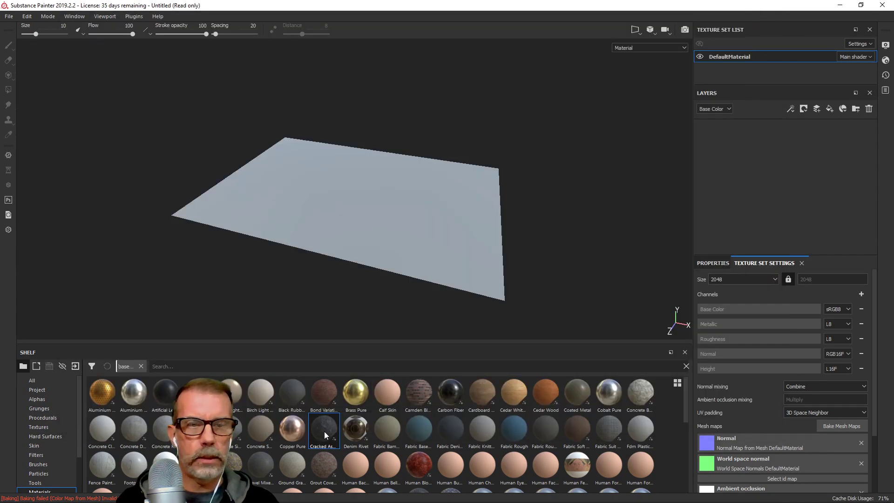
Add the Cracked Asphalt material to the ground plane as a fill layer
drag(324, 432, 777, 144)
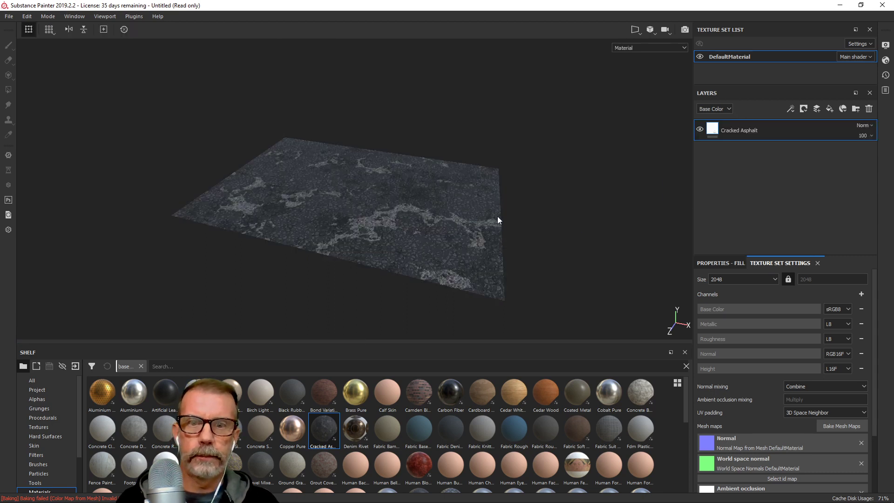
alt+drag(514, 207, 458, 231)
scroll(459, 228, up, 1)
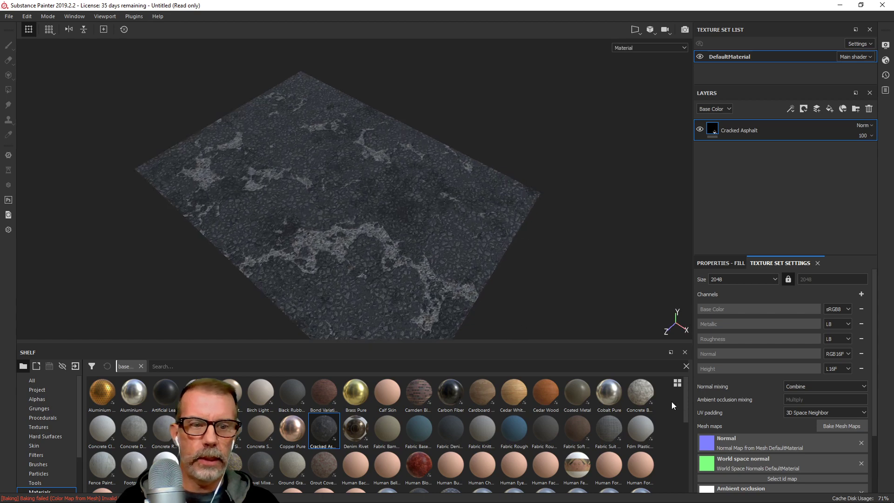
Set the Cracked Asphalt fill's UV scale to 10 and check the tiling on the ground
click(717, 263)
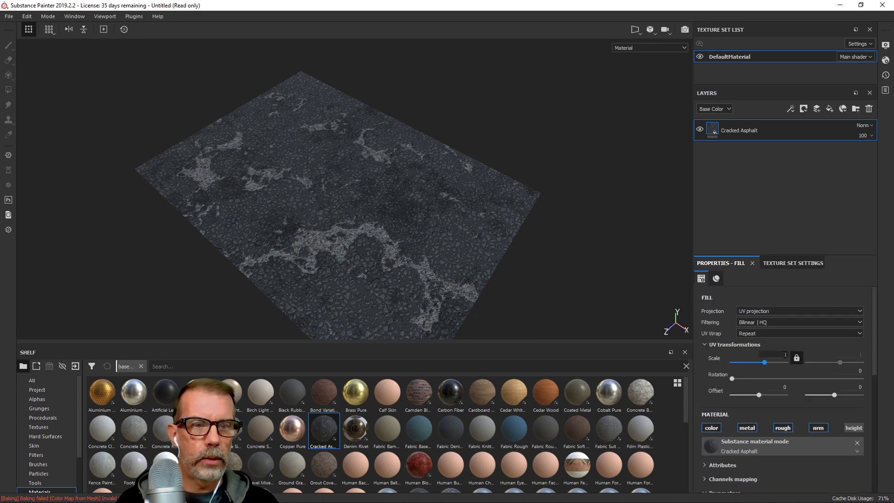
text(0)
key(Return)
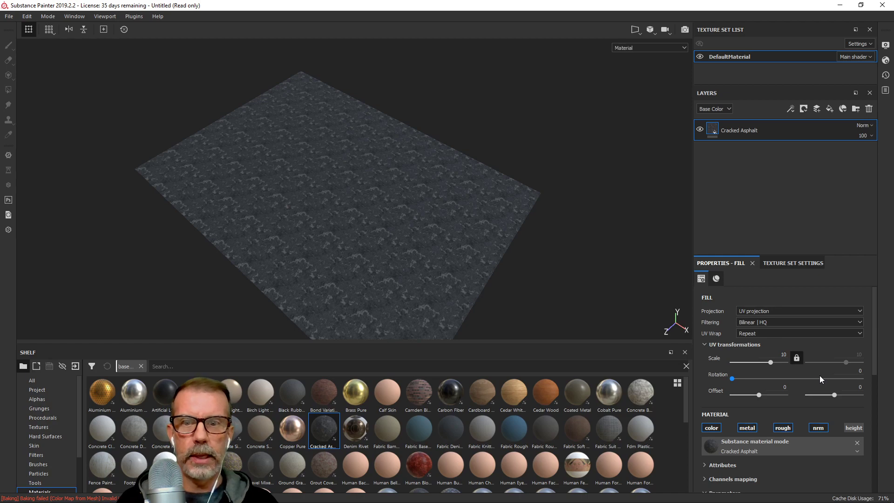
scroll(376, 269, up, 2)
alt+drag(417, 231, 413, 246)
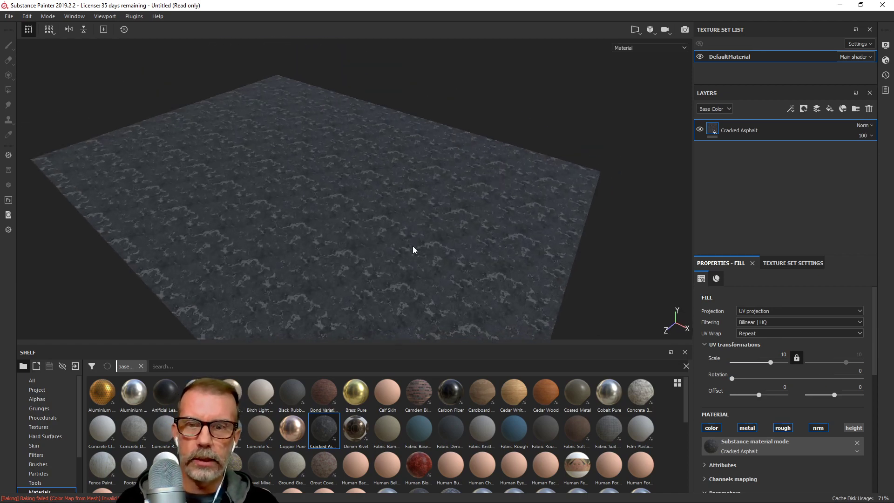
scroll(413, 246, up, 2)
alt+middle_drag(399, 246, 405, 231)
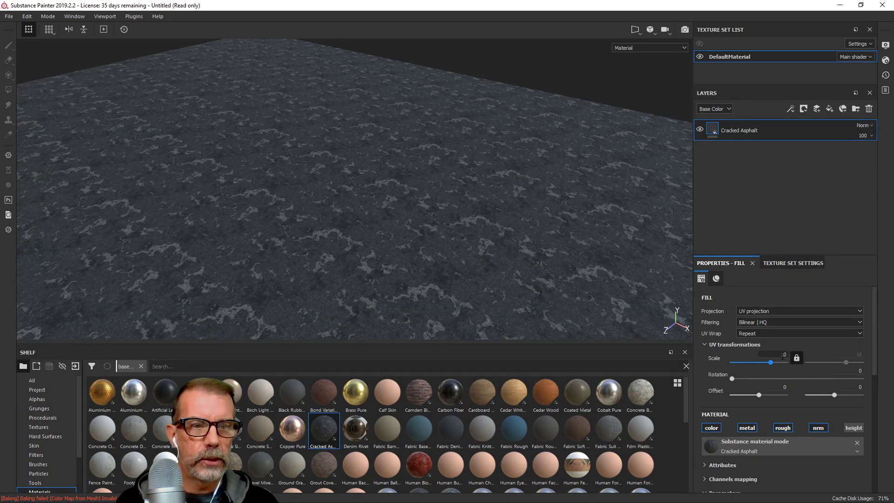
Set the Cracked Asphalt fill's UV scale to 5 and inspect the pattern up close
text(5)
key(Return)
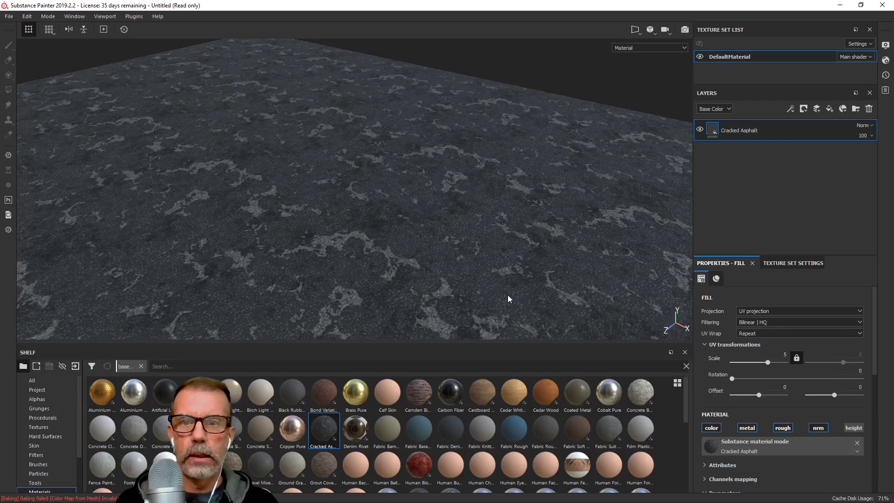
scroll(500, 284, down, 2)
alt+drag(466, 282, 462, 249)
scroll(471, 254, up, 3)
alt+middle_drag(474, 255, 478, 246)
alt+drag(493, 244, 460, 326)
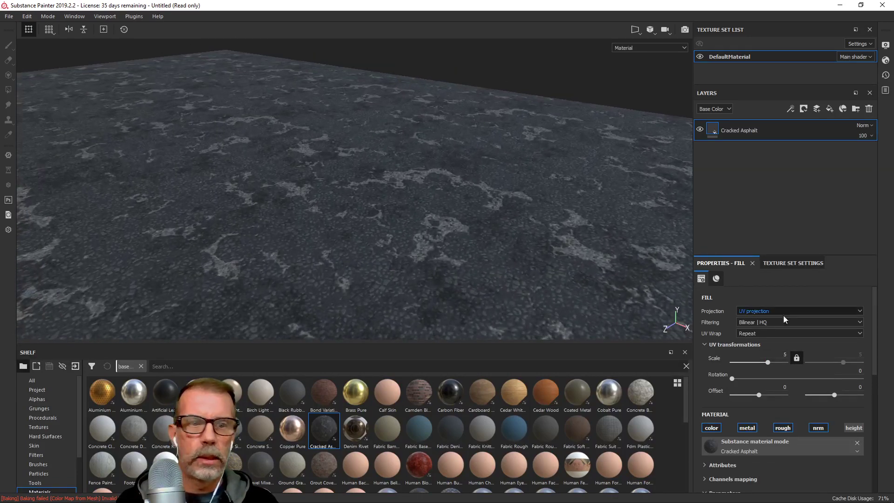
Set the Cracked Asphalt fill's UV scale to 3 and examine the ground from several angles and distances
text(3)
key(Return)
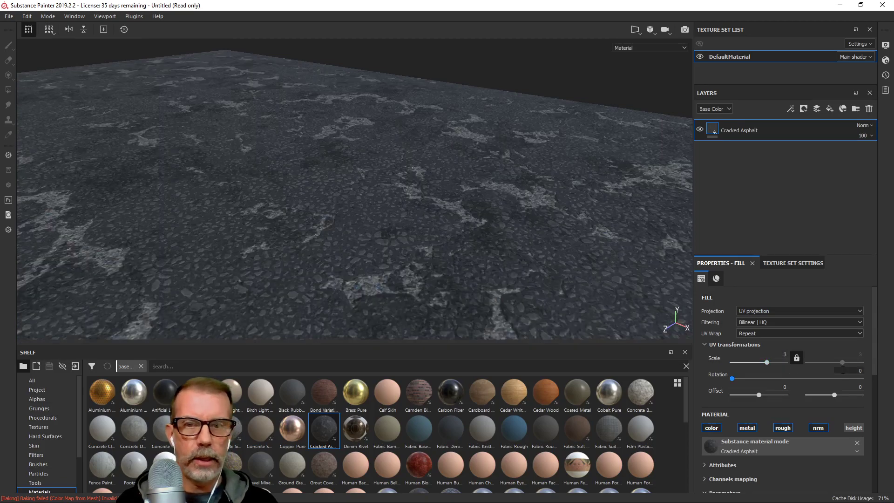
scroll(442, 276, down, 3)
alt+drag(429, 275, 377, 289)
scroll(413, 269, down, 3)
scroll(413, 270, down, 3)
alt+middle_drag(378, 289, 397, 269)
scroll(419, 200, up, 3)
alt+drag(397, 269, 430, 244)
scroll(366, 249, up, 4)
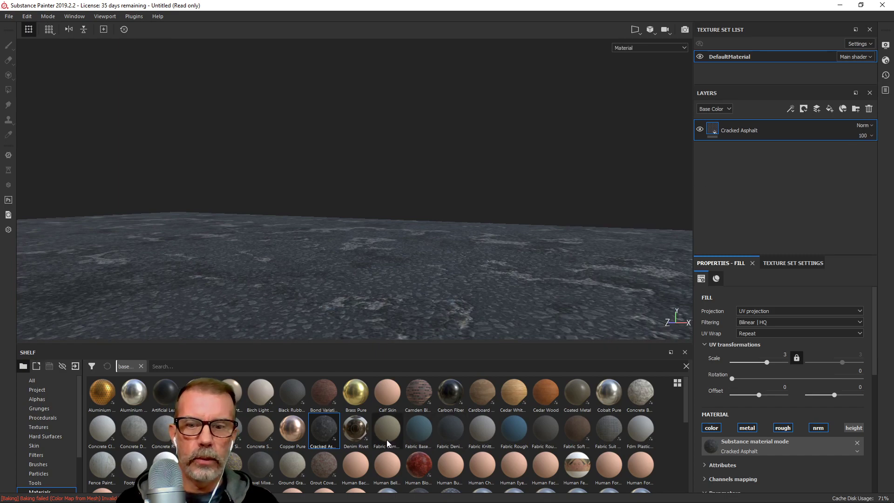
Reopen Substance Source, download the Oil Asphalt material, and return to the project
click(8, 229)
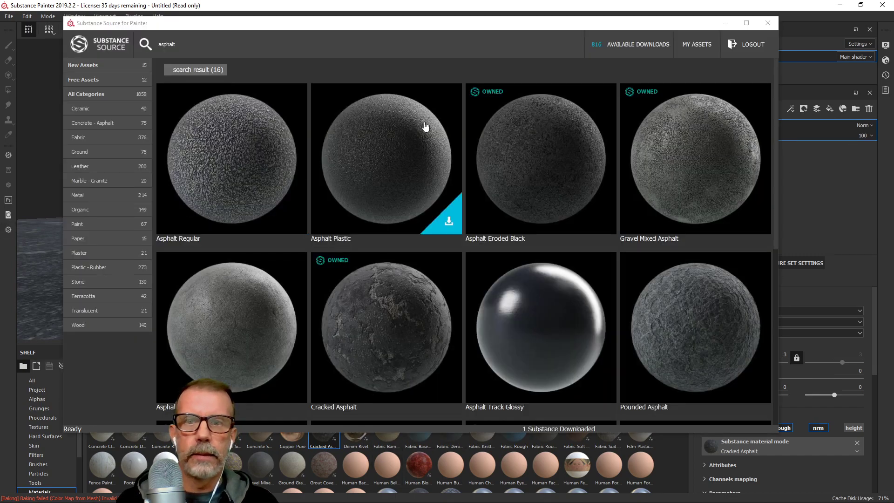
scroll(465, 305, down, 5)
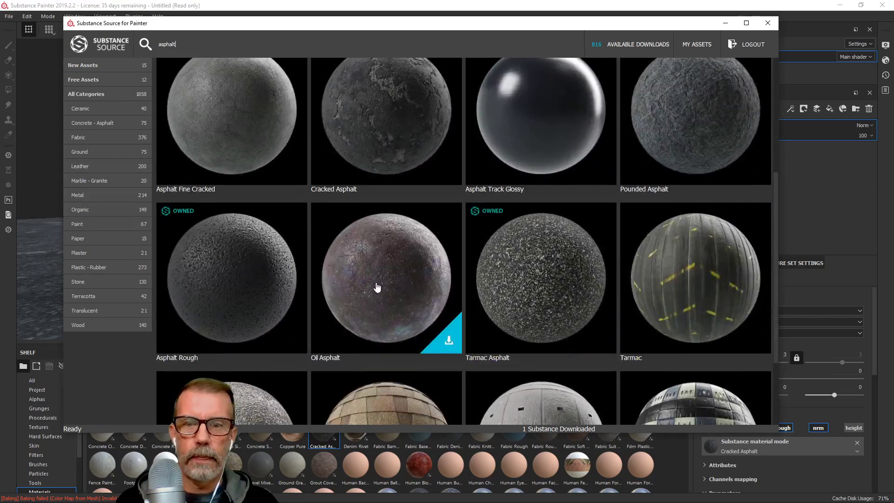
click(371, 285)
click(662, 390)
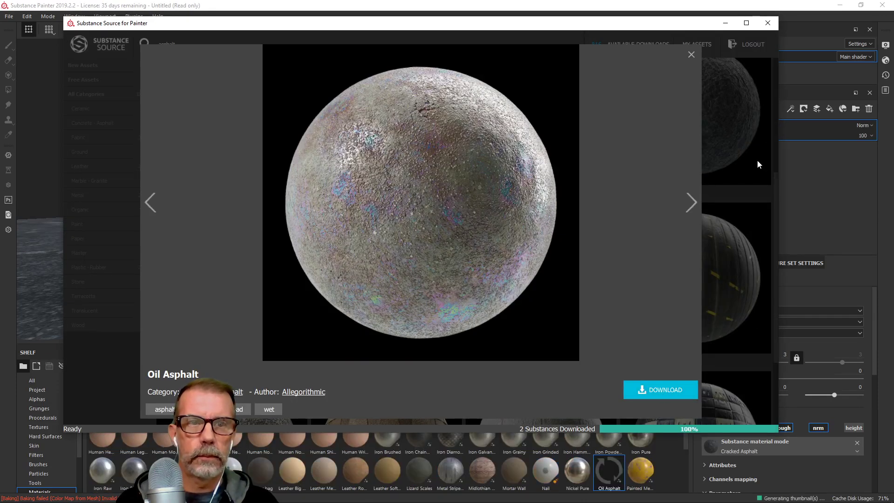
click(680, 5)
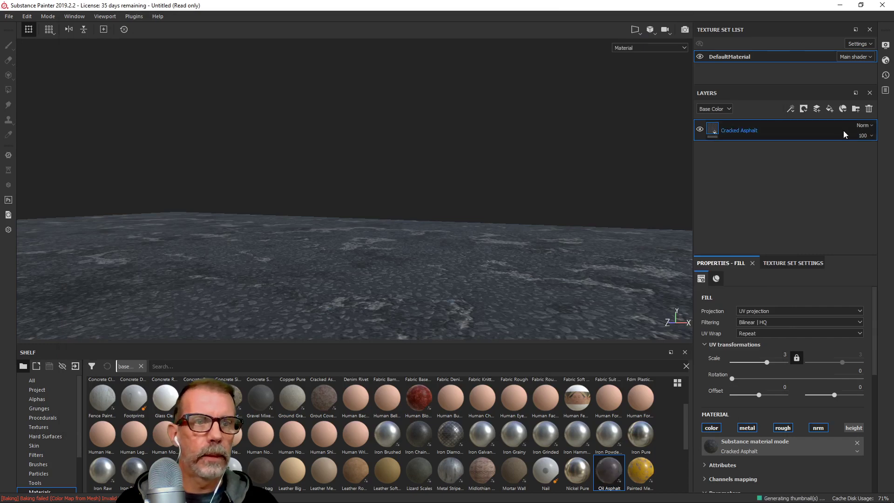
Delete the Cracked Asphalt layer and add the Oil Asphalt material as the ground's fill layer
click(868, 109)
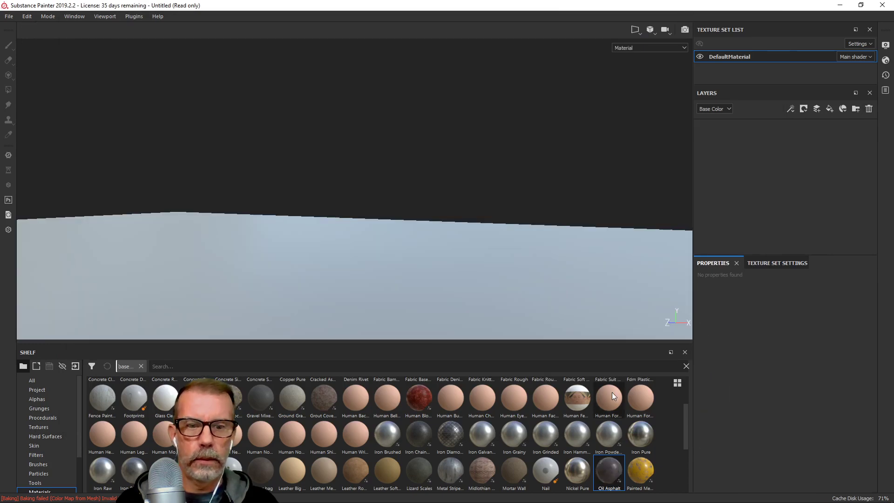
drag(748, 188, 748, 188)
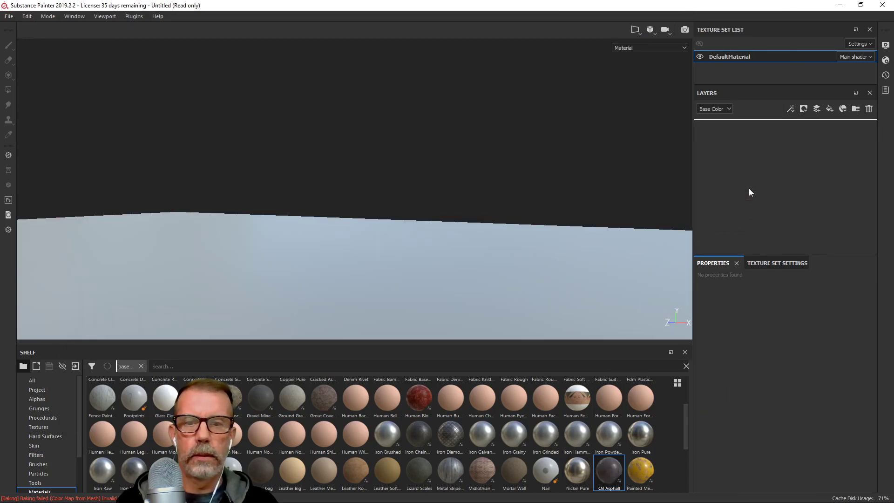
alt+drag(429, 244, 515, 242)
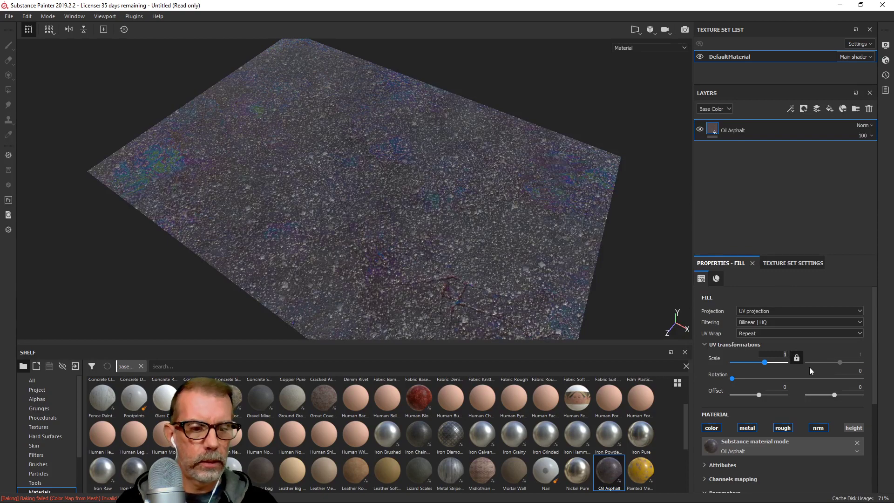
Set the Oil Asphalt fill's UV scale to 3 and examine the ground from several angles and distances
text(3)
key(Return)
alt+drag(433, 242, 436, 216)
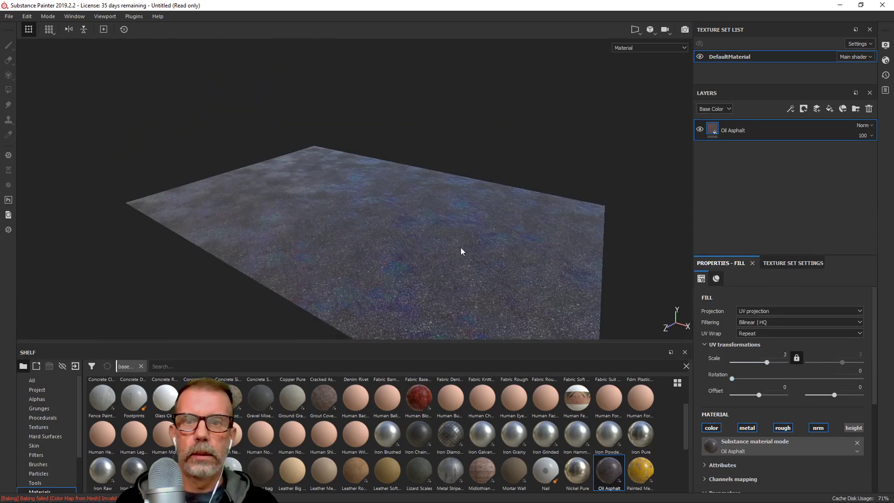
scroll(461, 248, up, 2)
alt+drag(460, 267, 395, 237)
scroll(454, 253, up, 1)
scroll(411, 252, up, 1)
scroll(400, 268, down, 3)
scroll(389, 267, up, 3)
alt+middle_drag(389, 267, 418, 233)
alt+drag(419, 233, 440, 255)
alt+middle_drag(439, 255, 419, 250)
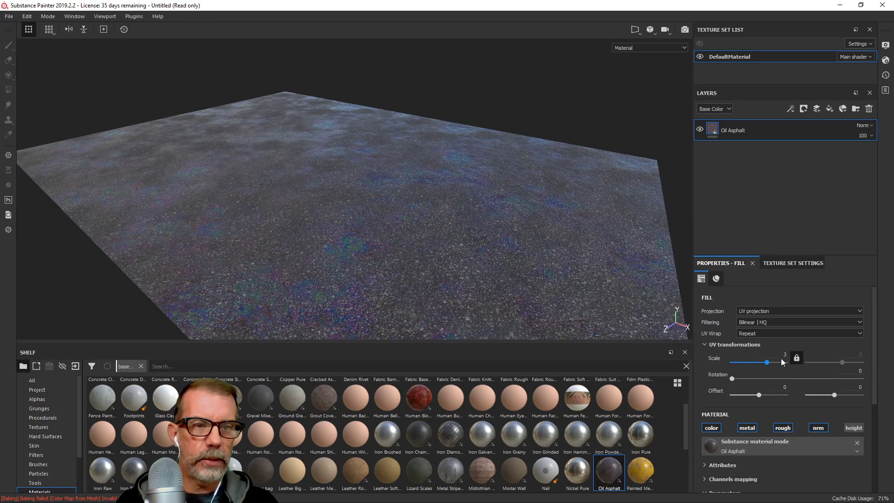
Set the Oil Asphalt fill's UV scale to 5 and check the result across the whole ground plane
drag(765, 362, 768, 362)
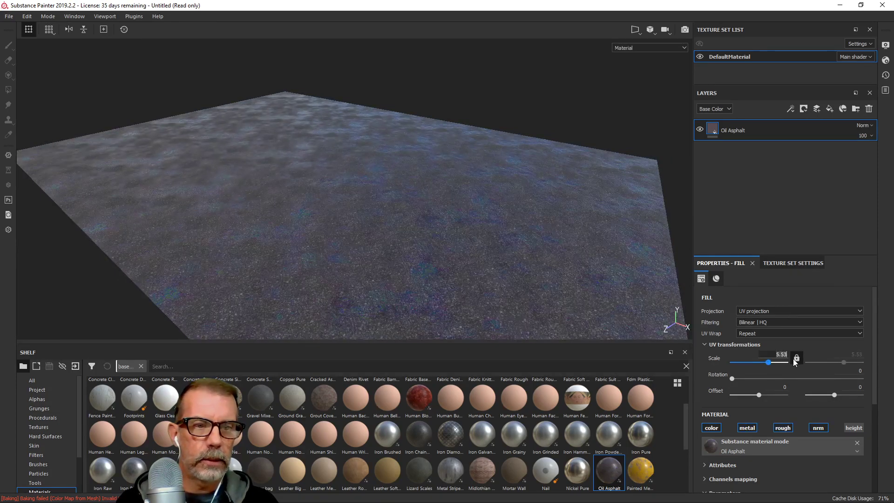
text(5)
key(Return)
alt+drag(493, 261, 427, 233)
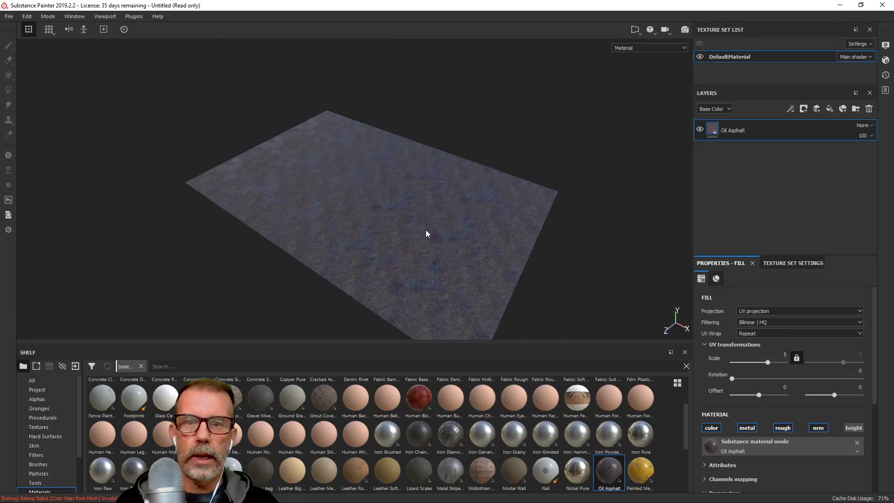
Start saving the project and create a folder named Warehouse area inside the Textures folder
key(ctrl+s)
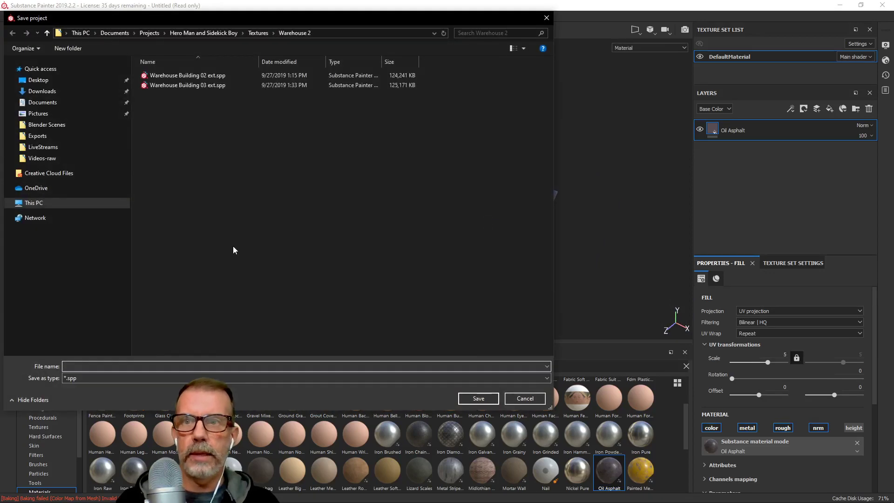
click(258, 33)
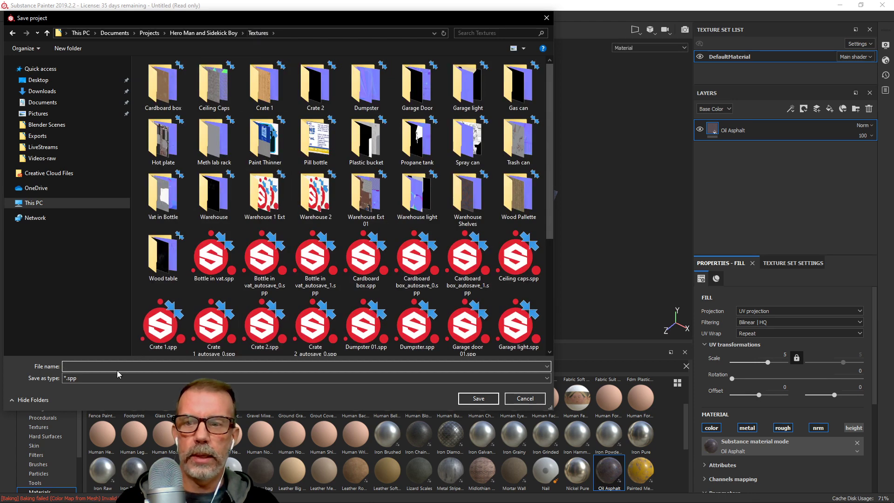
text(Wa)
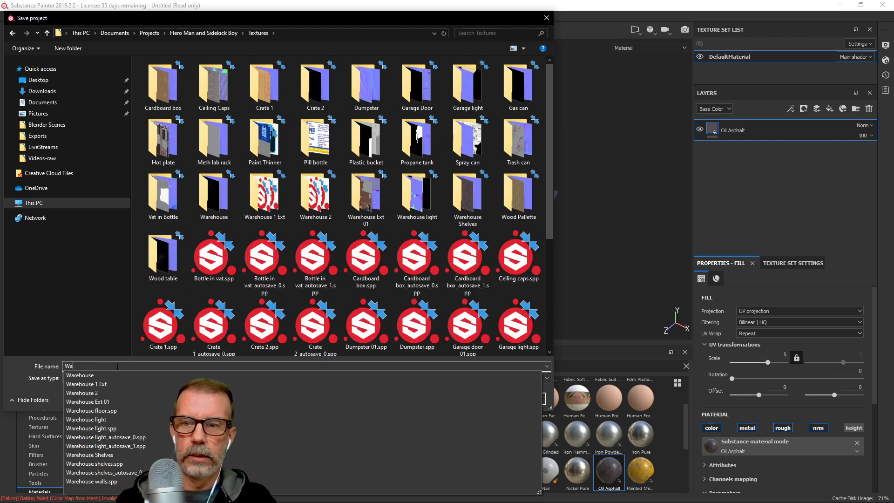
click(117, 367)
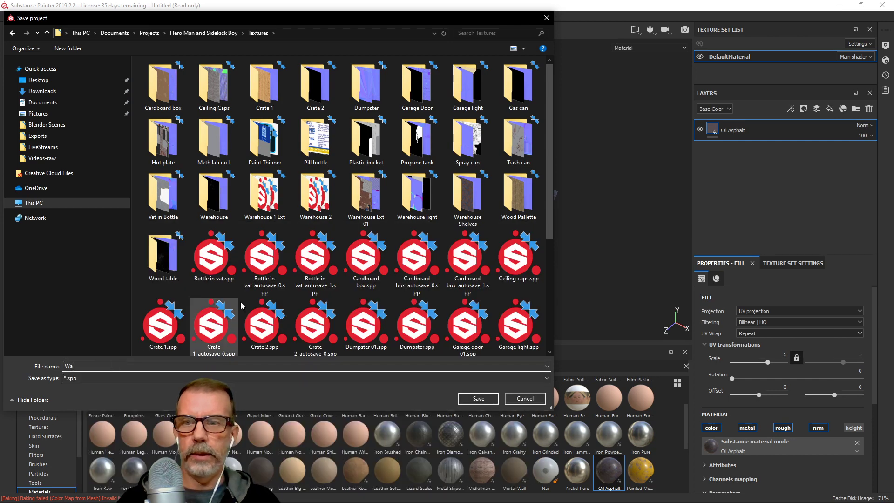
right_click(192, 222)
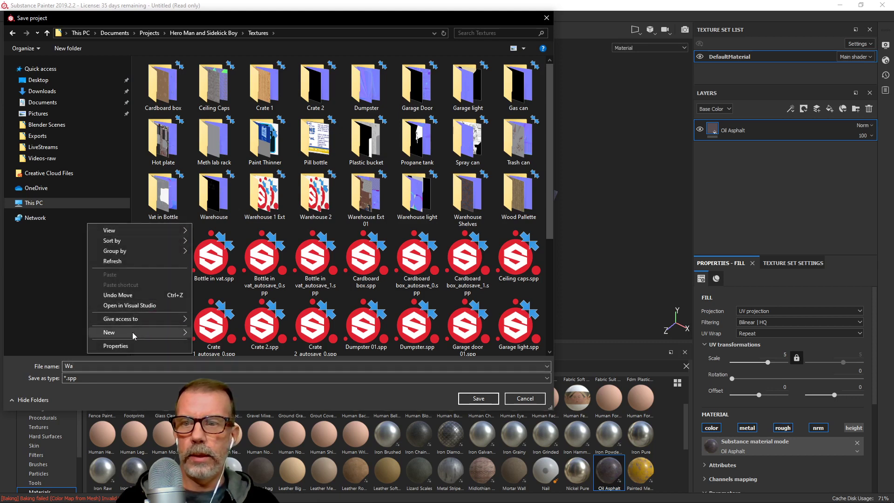
mouse_move(133, 332)
click(215, 337)
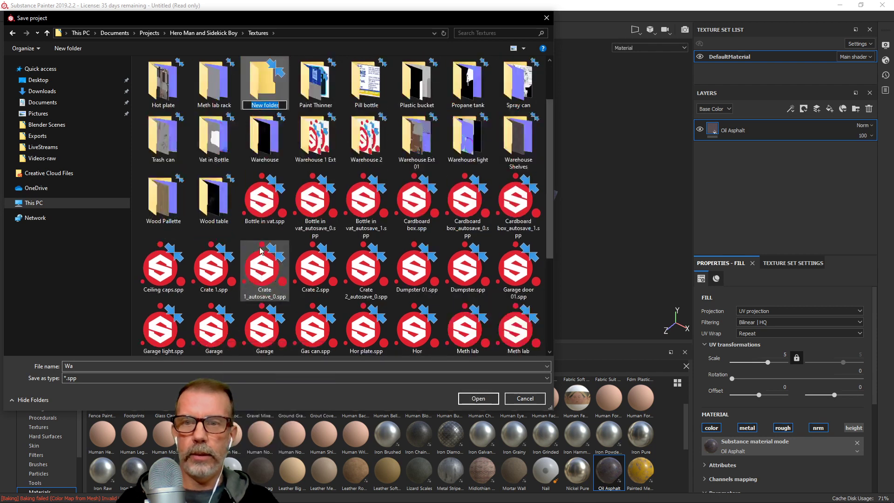
text(Warehouse area)
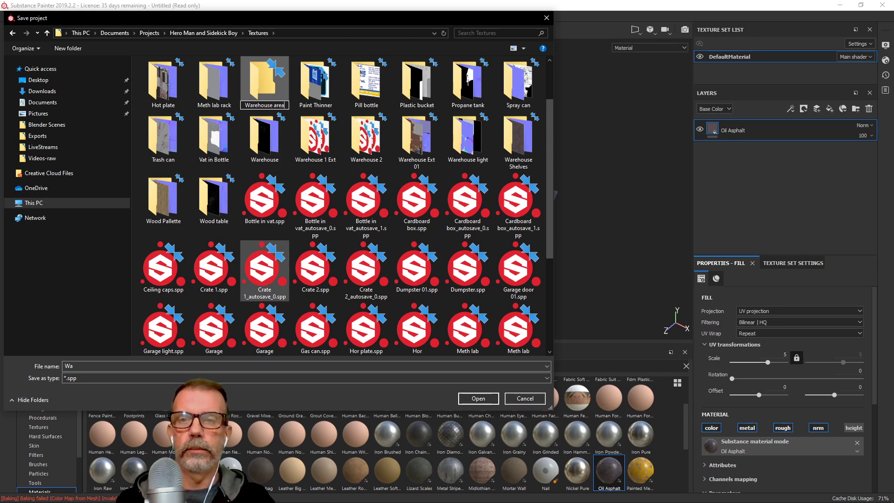
key(Return)
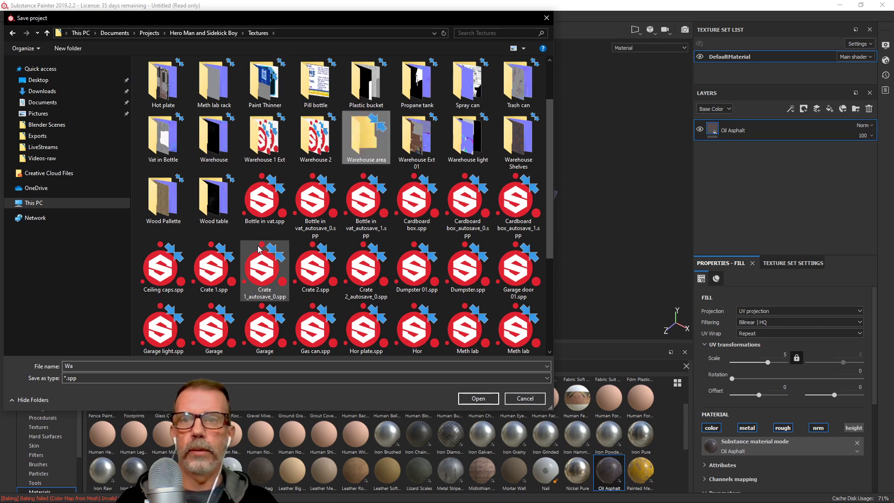
Save the project as Asphalt inside the Warehouse area folder
double_click(363, 147)
double_click(92, 365)
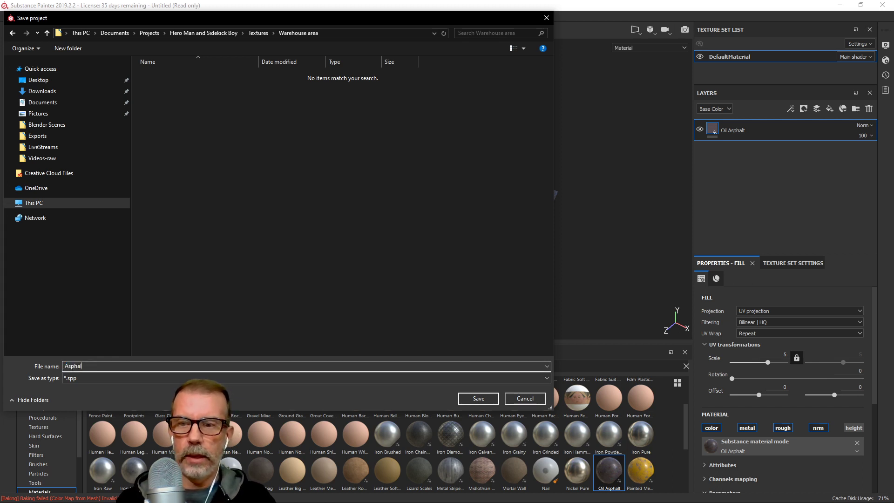
key(Return)
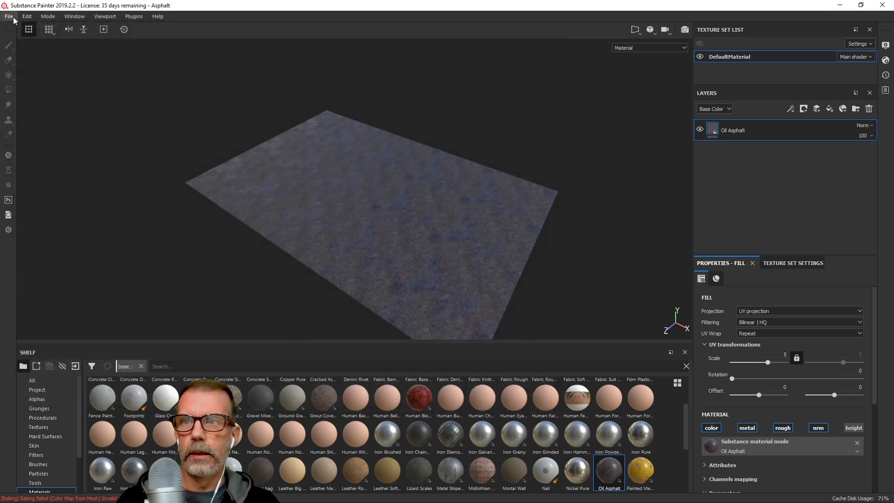
Start a texture export with the Blender PBR configuration and expand DefaultMaterial's list of output maps
click(8, 16)
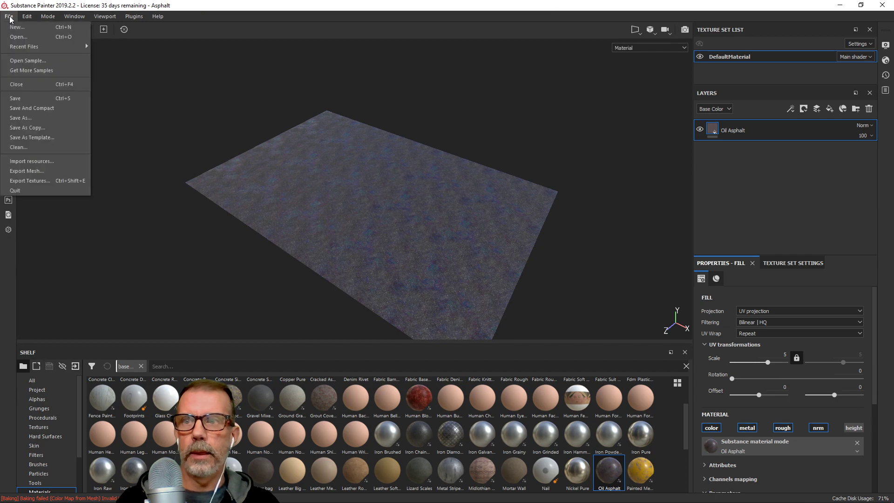
click(26, 180)
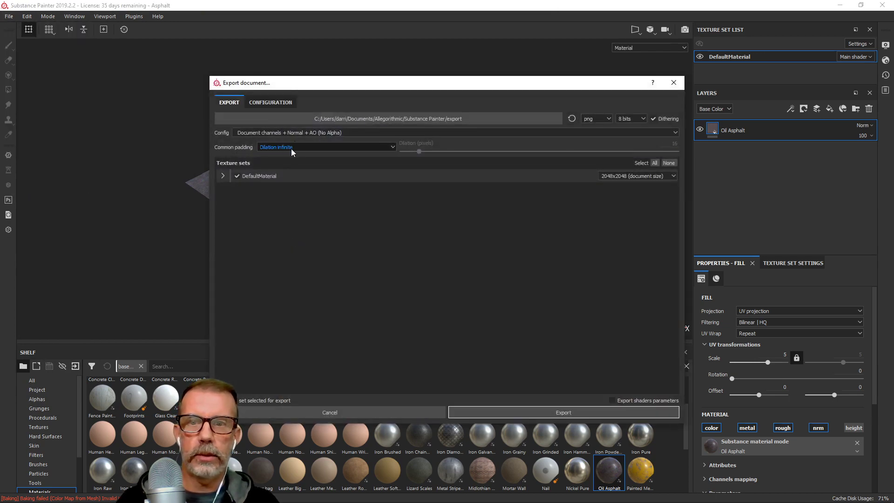
click(294, 133)
scroll(260, 159, down, 2)
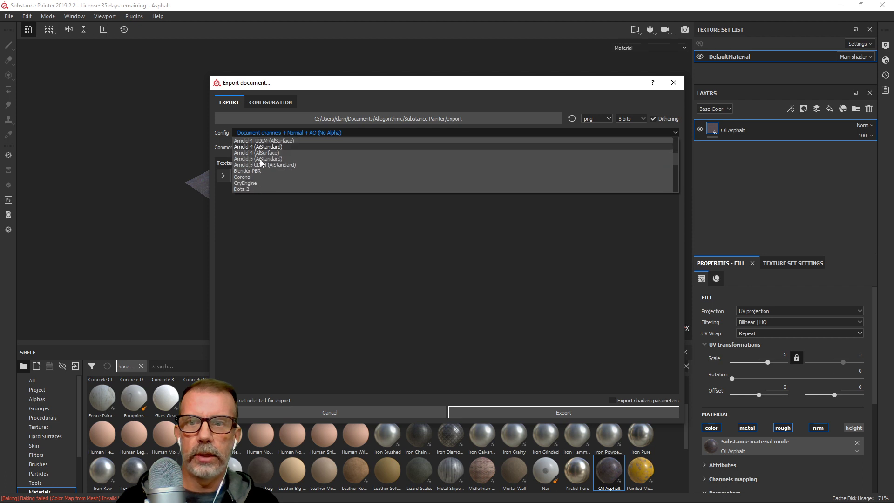
click(258, 170)
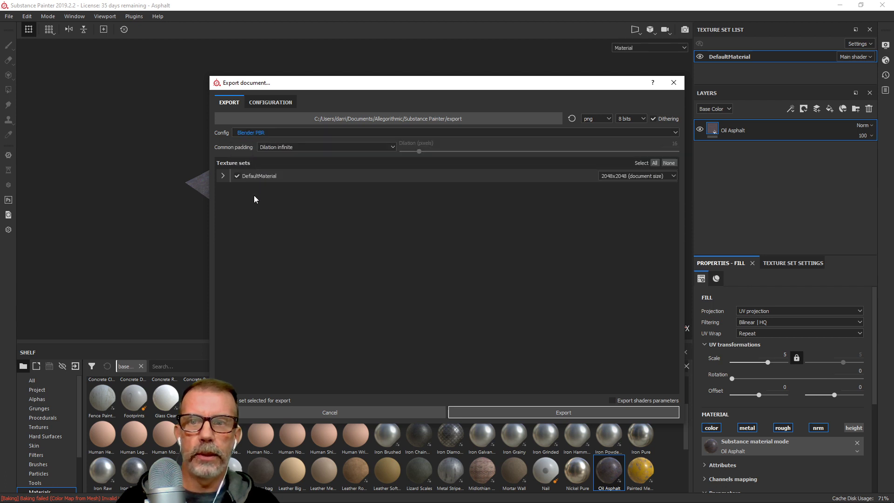
click(223, 176)
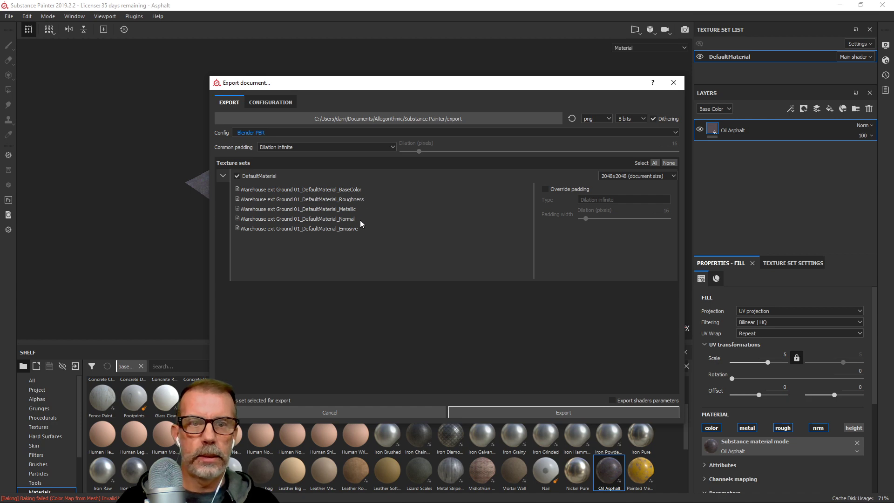
Browse for the export destination to the Textures folder of the Hero Man and Sidekick Boy project in Documents
click(441, 116)
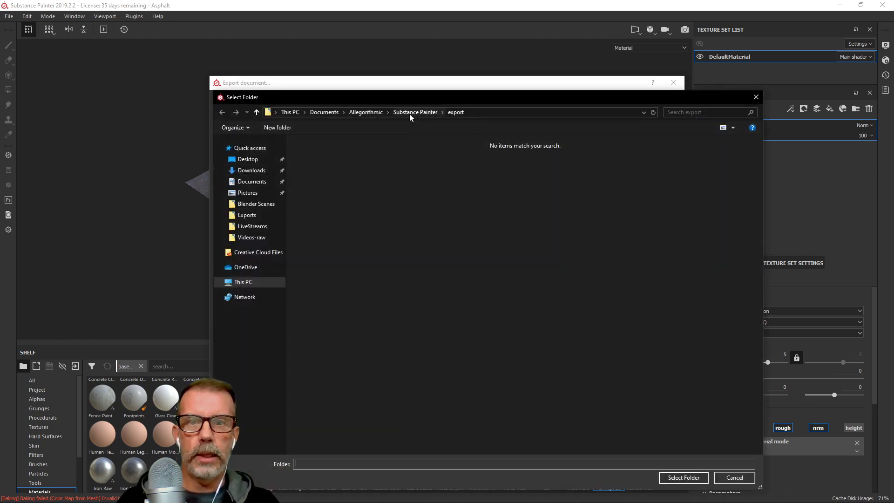
click(252, 182)
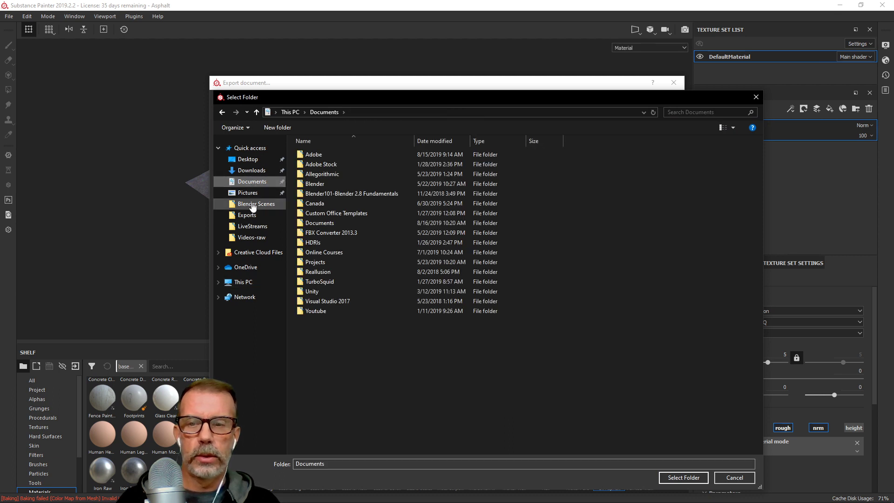
double_click(336, 263)
double_click(348, 157)
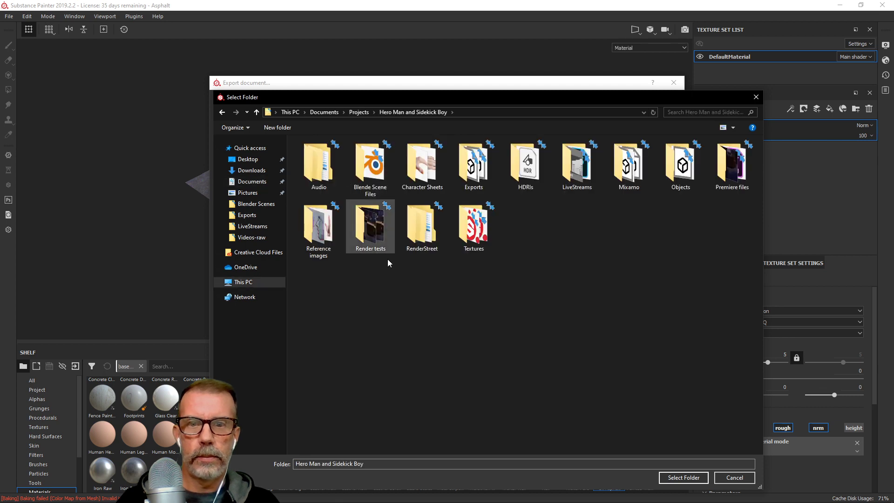
double_click(473, 226)
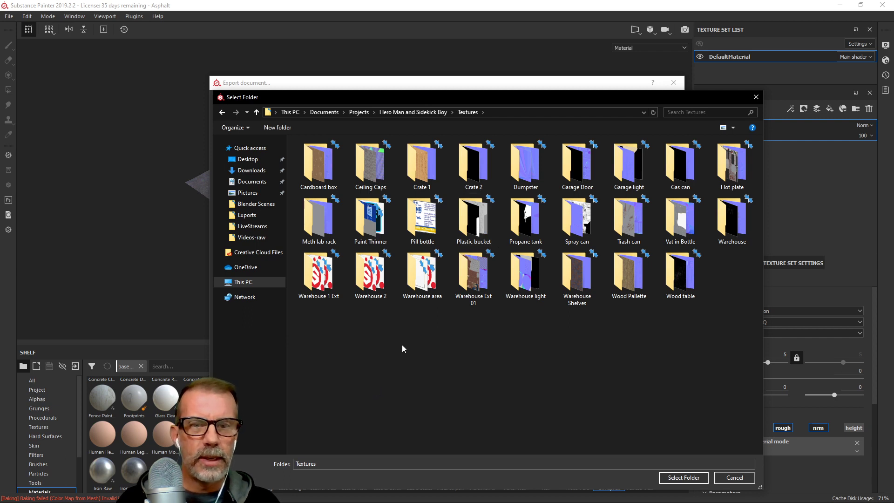
Try to create another folder named Warehouse area inside the Textures folder
right_click(380, 356)
mouse_move(320, 466)
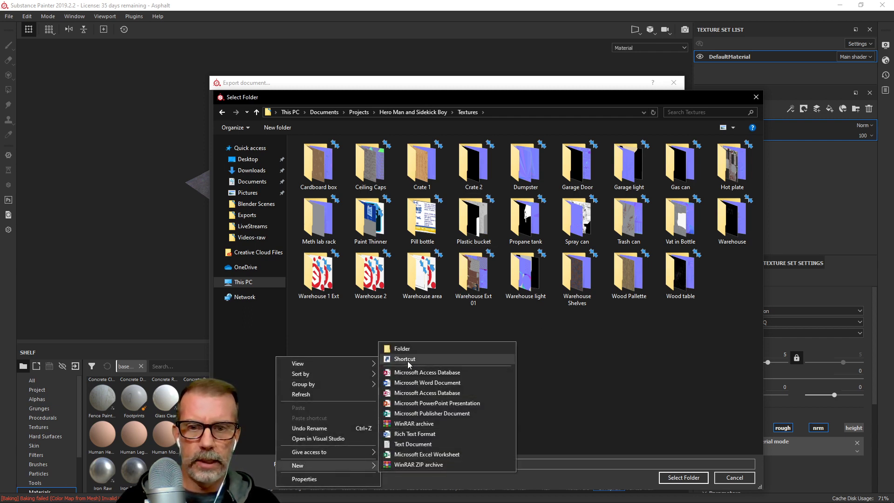
click(403, 348)
text(Warehouse area)
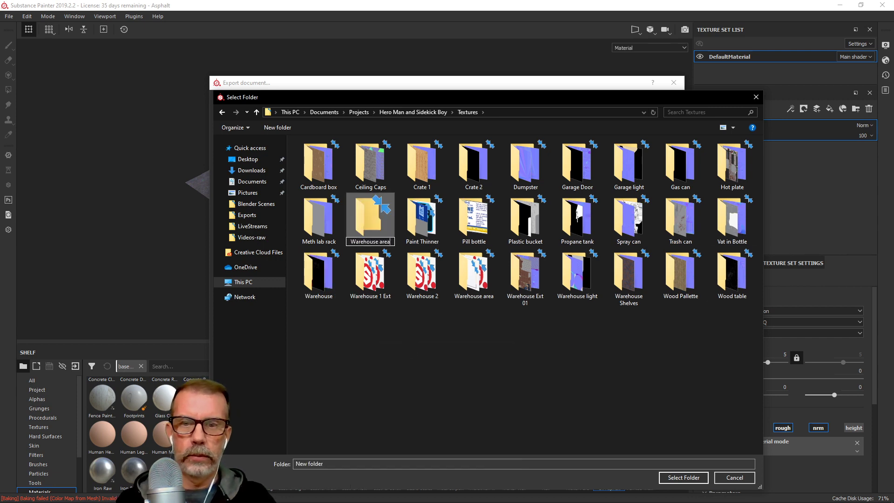
key(Return)
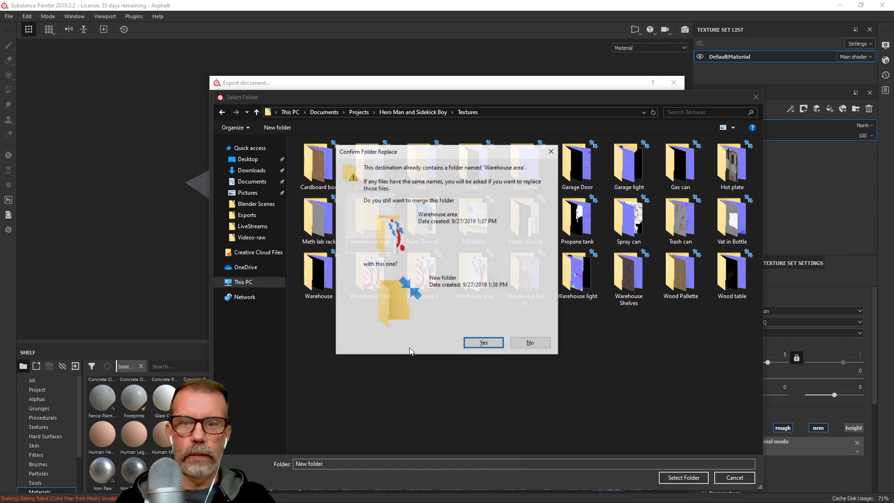
click(530, 343)
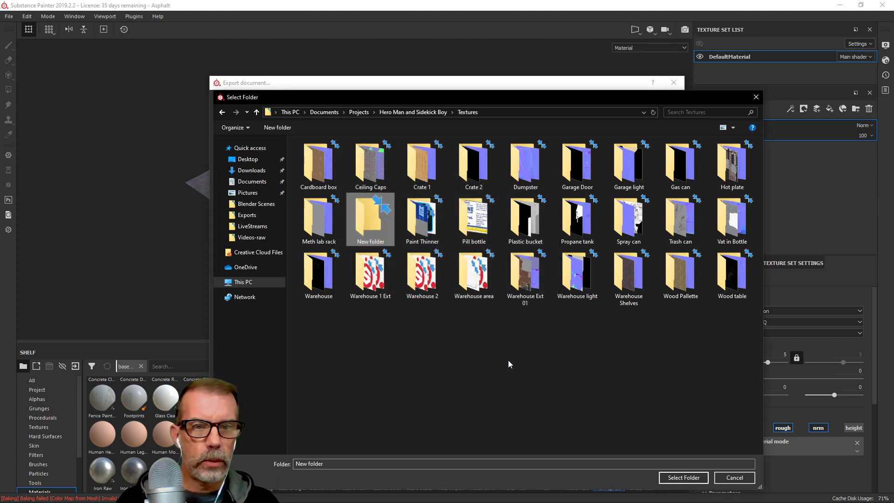
Choose the existing Warehouse area folder as the destination and export the ground textures as 8-bit PNG files
click(487, 294)
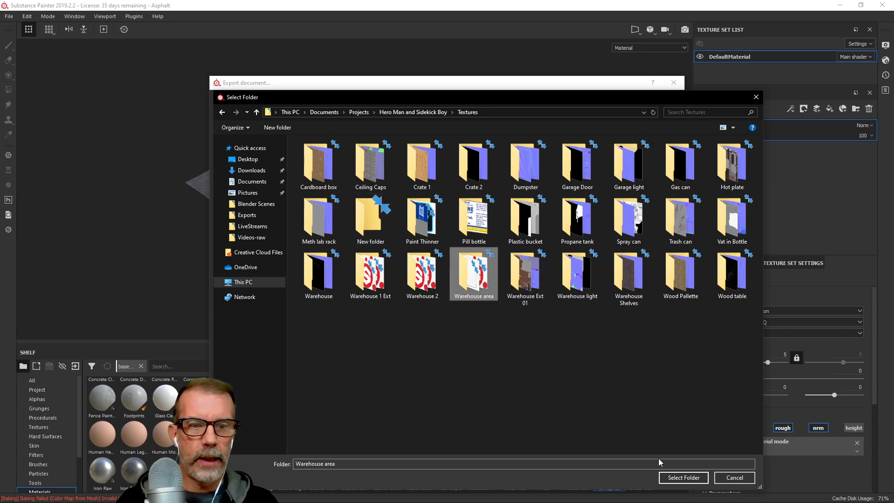
click(687, 478)
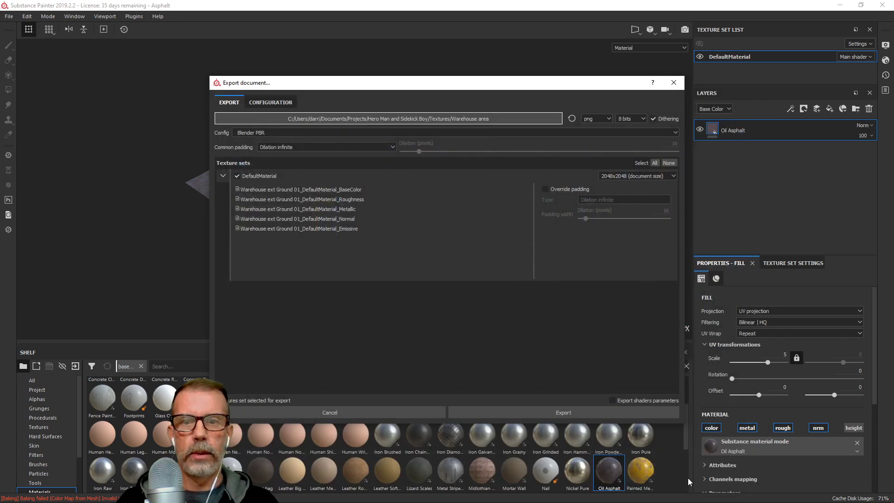
click(573, 412)
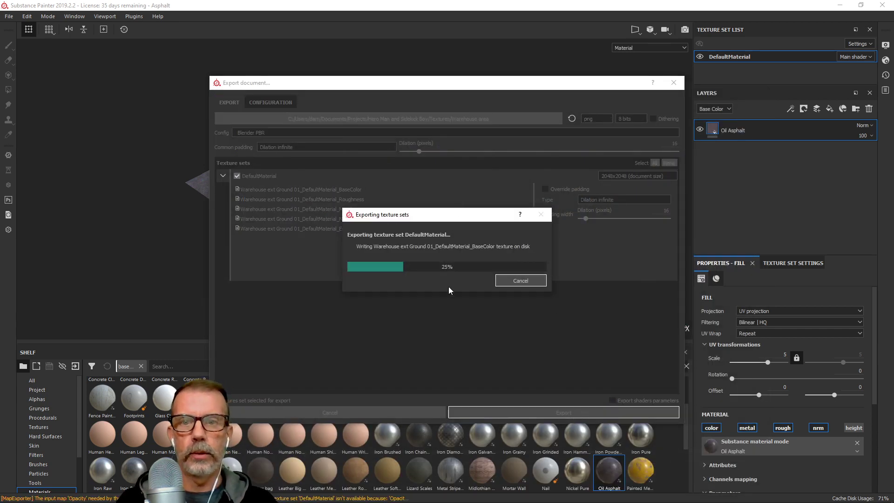
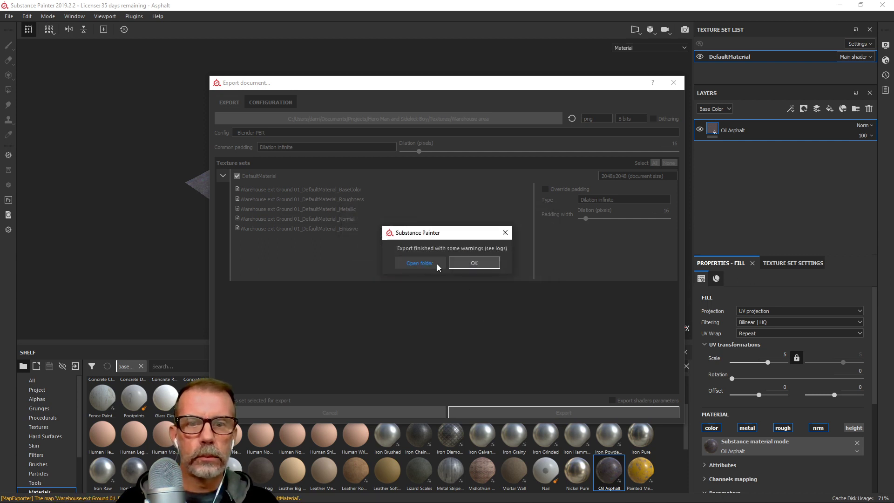
click(473, 263)
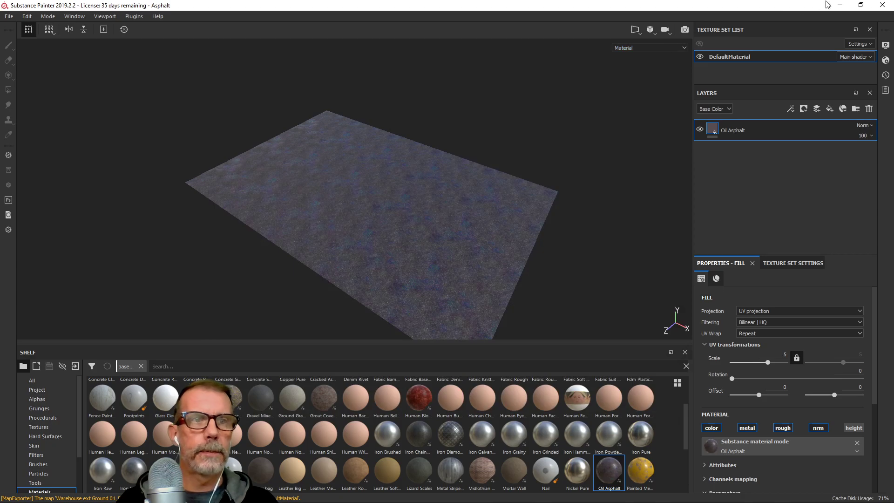
Switch to Blender, closing the Oil Asphalt preview and the Substance Source window, and save the Warehouse exterior 09 scene
click(839, 5)
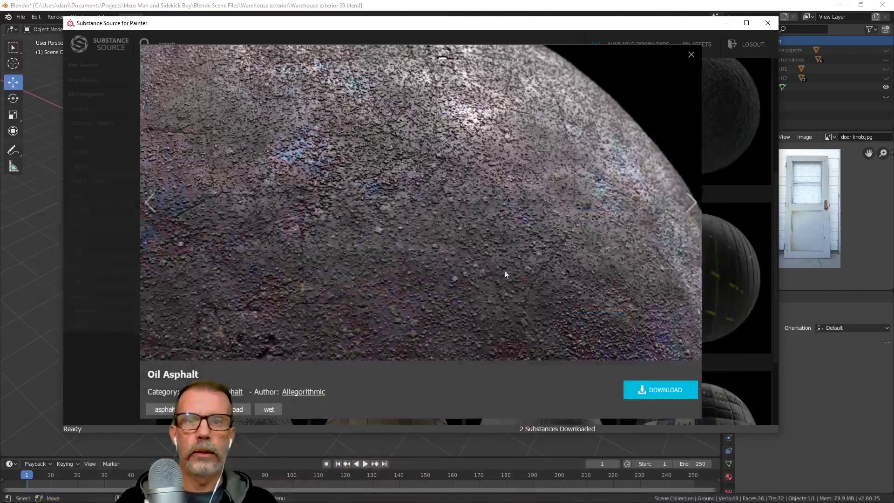
click(692, 55)
click(594, 28)
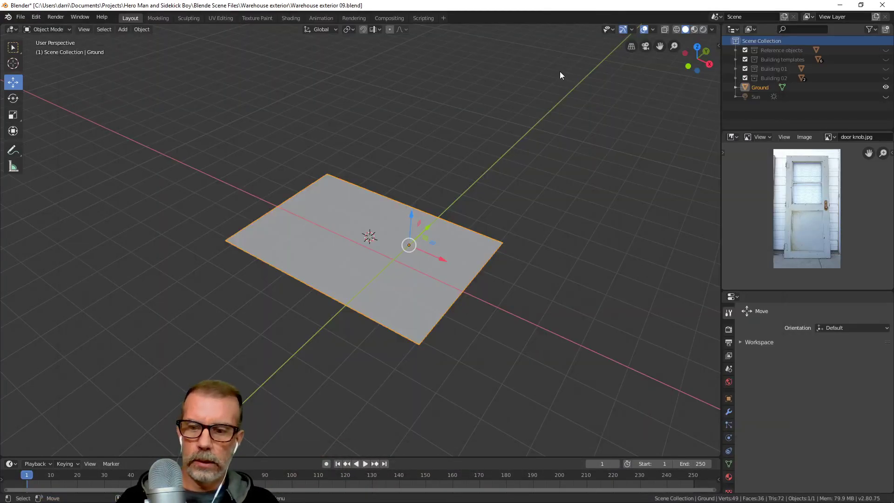
shift+middle_drag(442, 207, 464, 203)
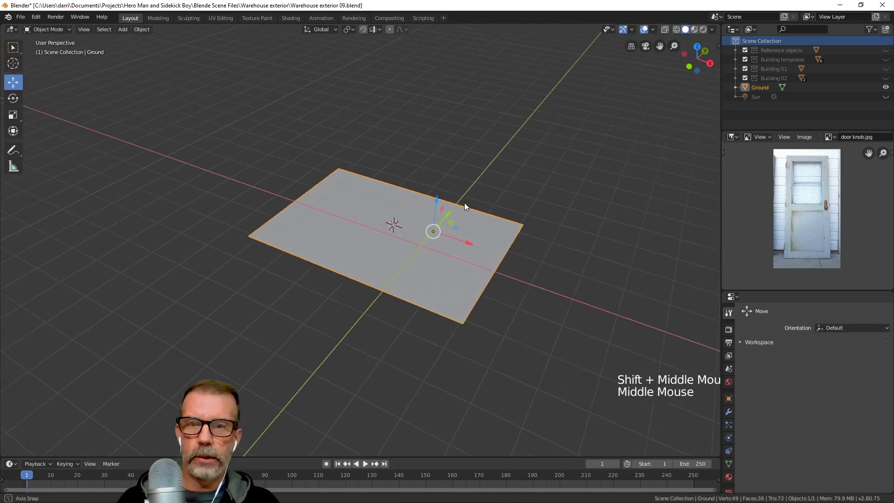
key(ctrl+s)
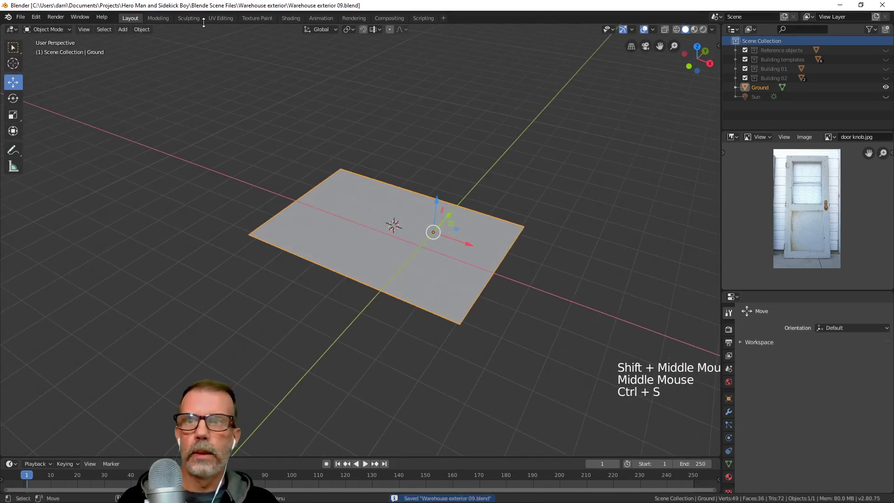
Switch to the Shading workspace with the whole Ground plane in view
click(284, 19)
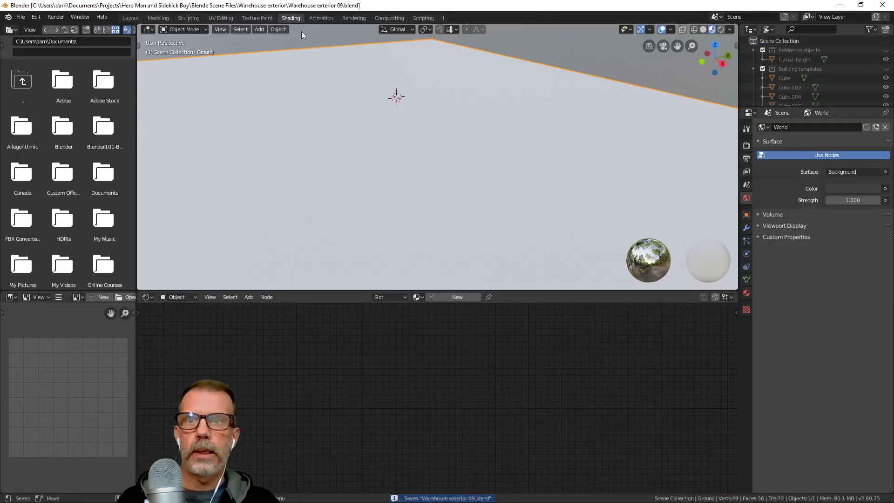
scroll(458, 205, down, 8)
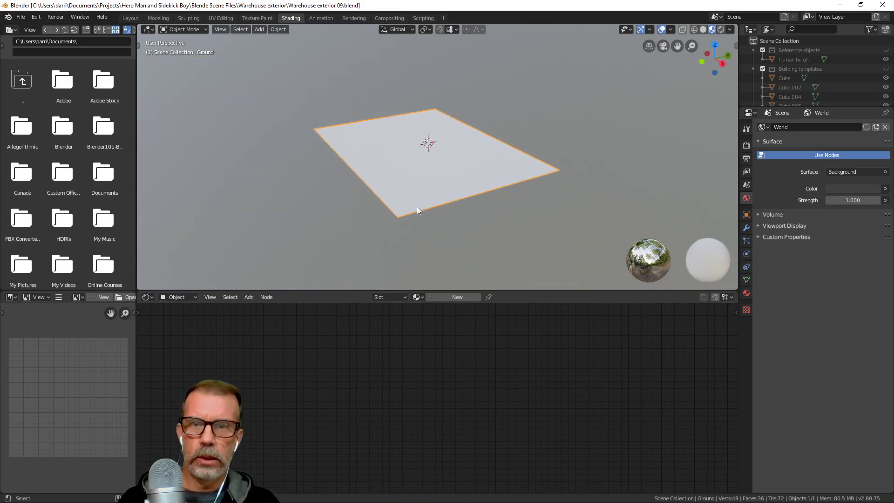
middle_drag(480, 218, 432, 178)
scroll(468, 172, up, 4)
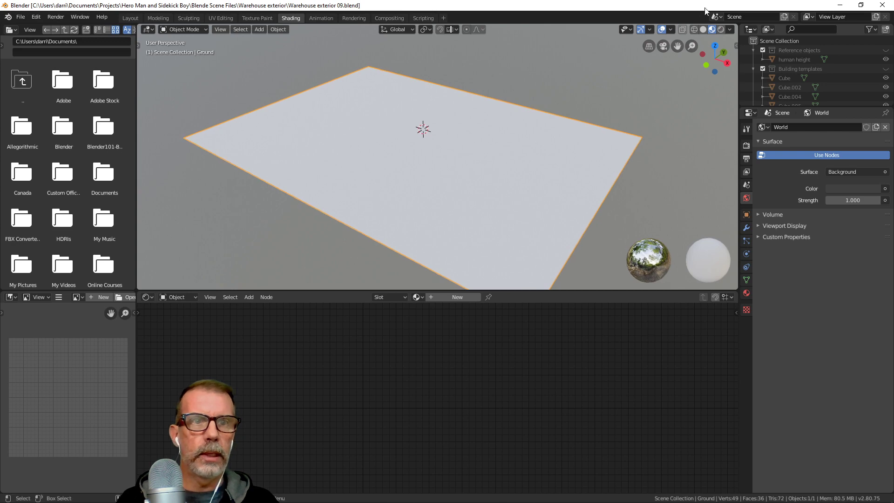
Set the viewport to rendered shading and unhide the Sun light so it illuminates the ground
click(721, 30)
scroll(825, 62, down, 5)
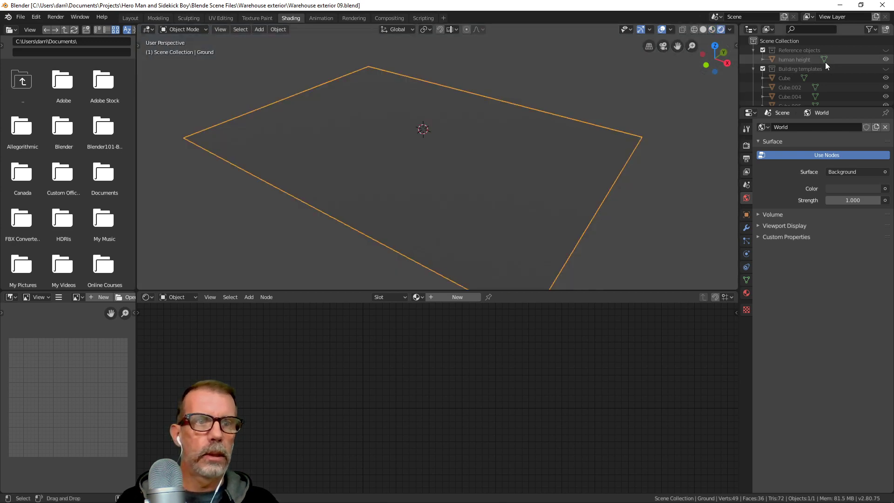
click(885, 97)
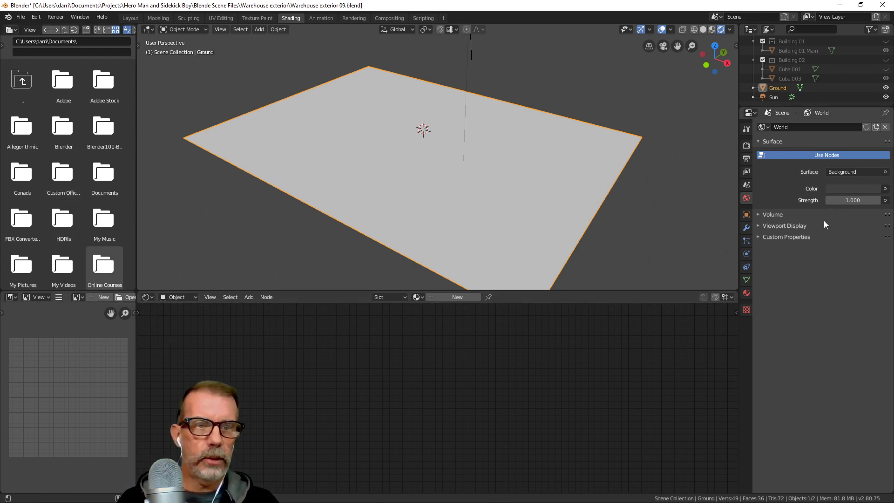
Create a new material on the Ground plane and name it Asphalt
click(745, 294)
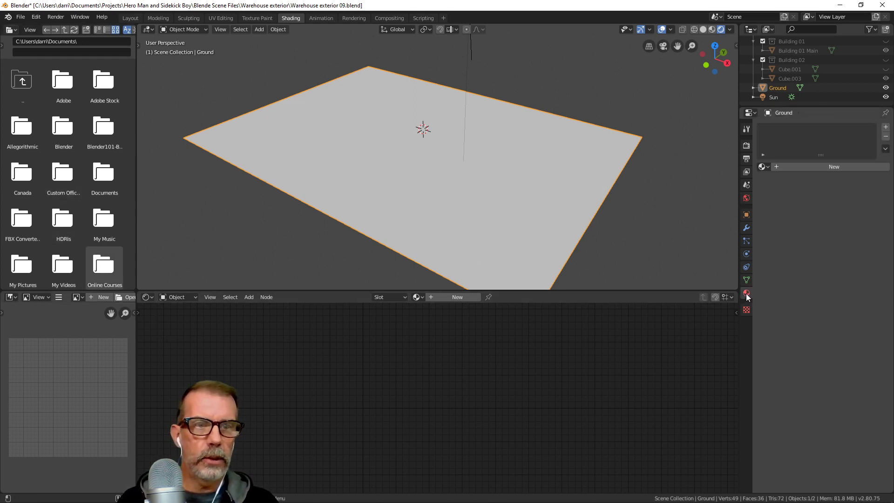
click(812, 166)
double_click(809, 166)
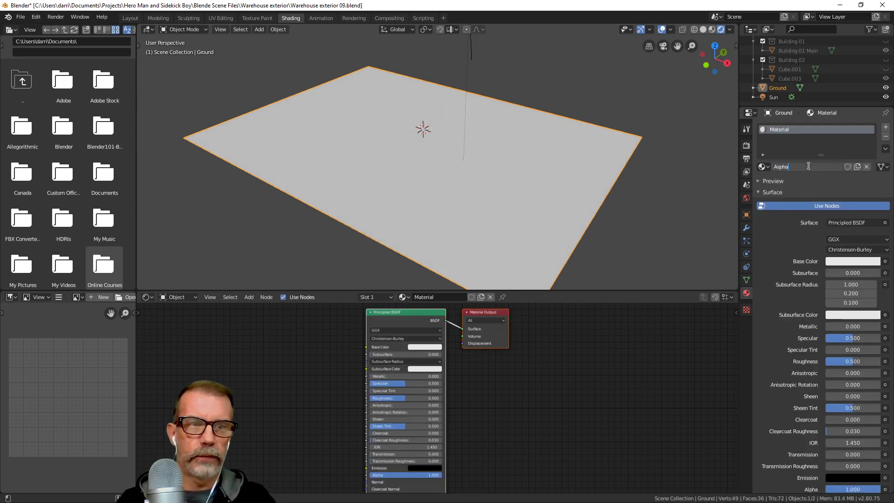
key(Return)
Enlarge the shader editor area and bring the Principled BSDF and Material Output nodes of the Asphalt material fully into view
scroll(422, 412, up, 5)
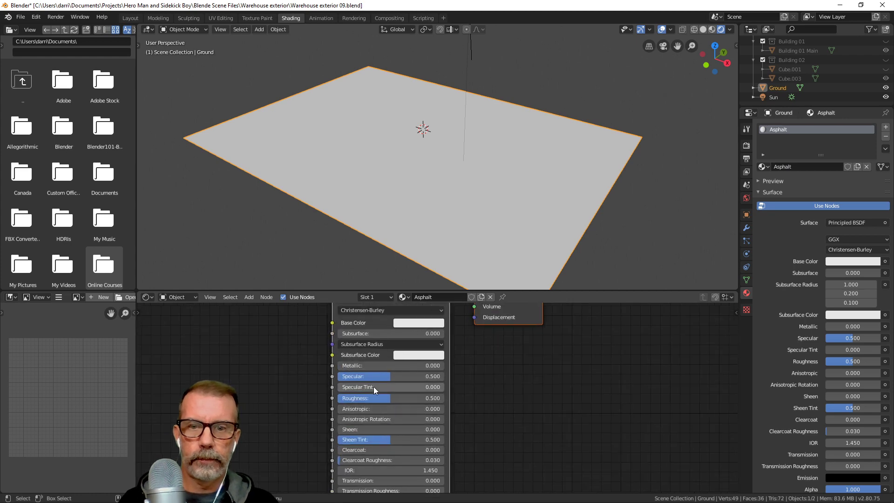
middle_drag(373, 389, 482, 416)
scroll(465, 403, down, 1)
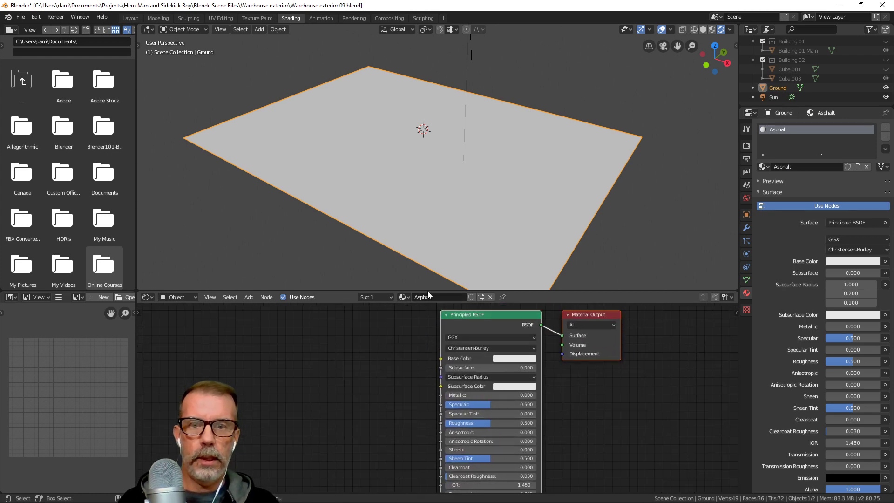
drag(428, 292, 428, 229)
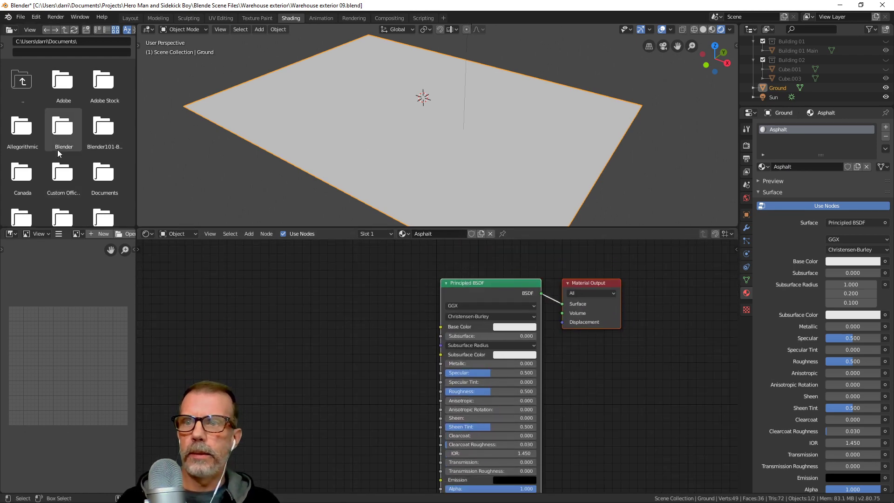
Browse to the Textures folder of the Hero Man and Sidekick Boy project inside Projects
scroll(61, 156, down, 4)
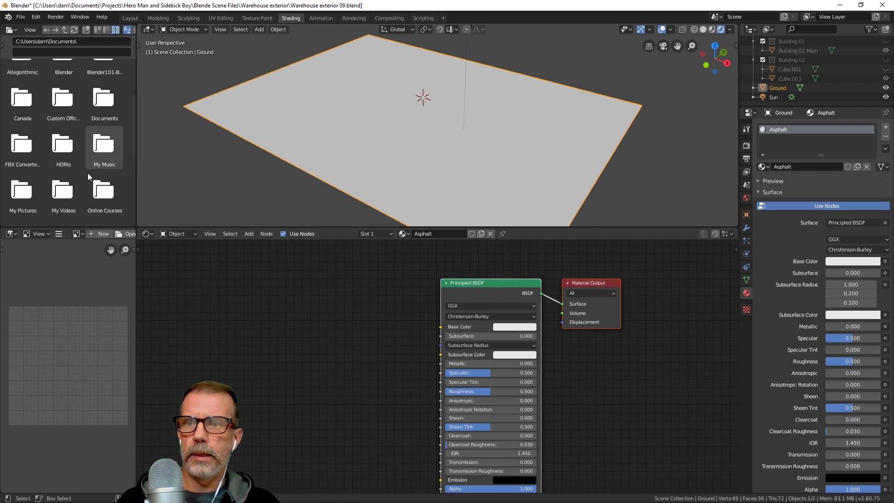
scroll(88, 176, down, 6)
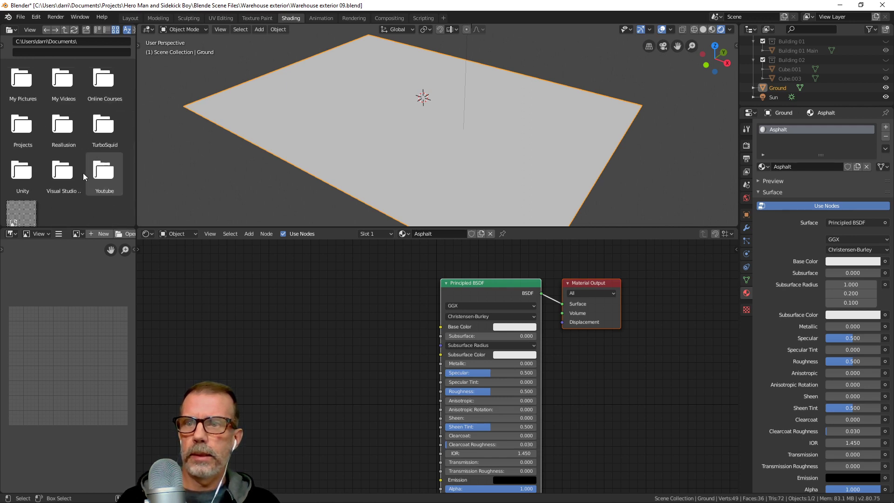
scroll(66, 138, up, 1)
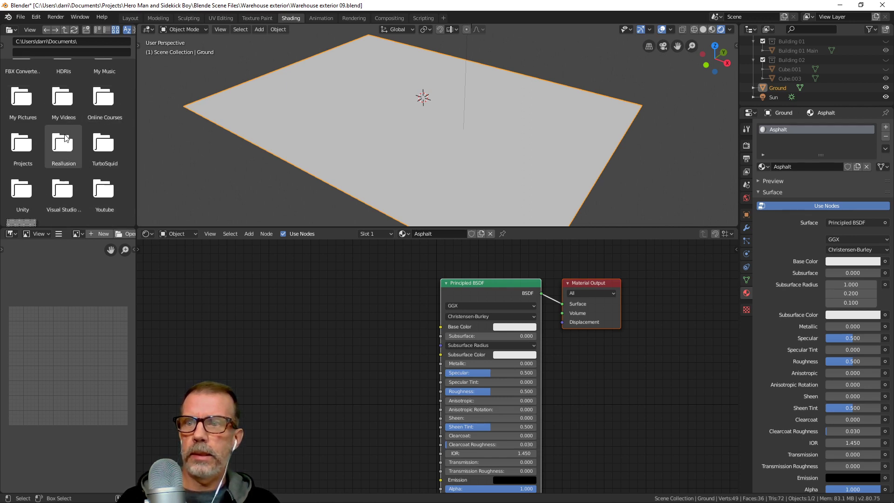
scroll(66, 138, up, 1)
double_click(26, 167)
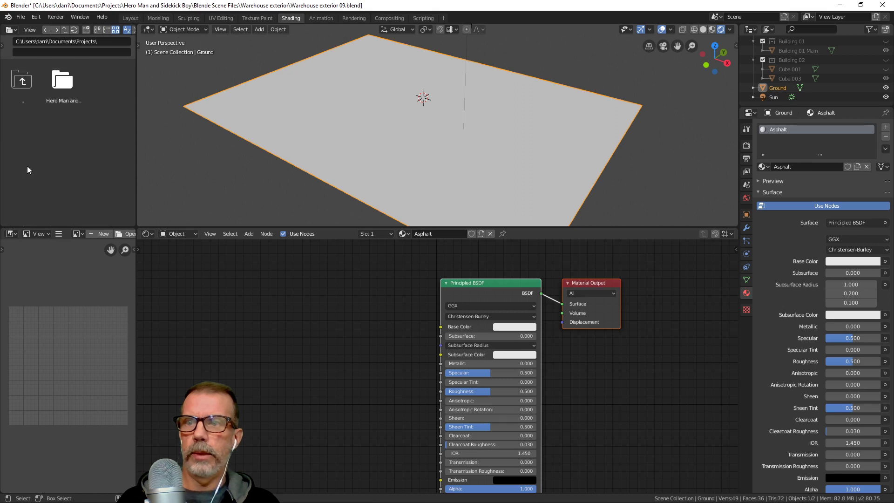
double_click(65, 87)
scroll(107, 163, down, 3)
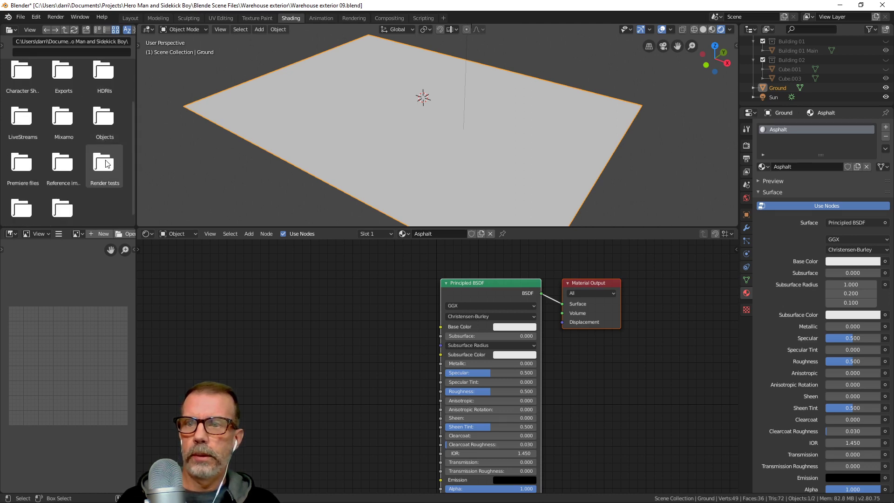
scroll(105, 161, down, 1)
double_click(60, 202)
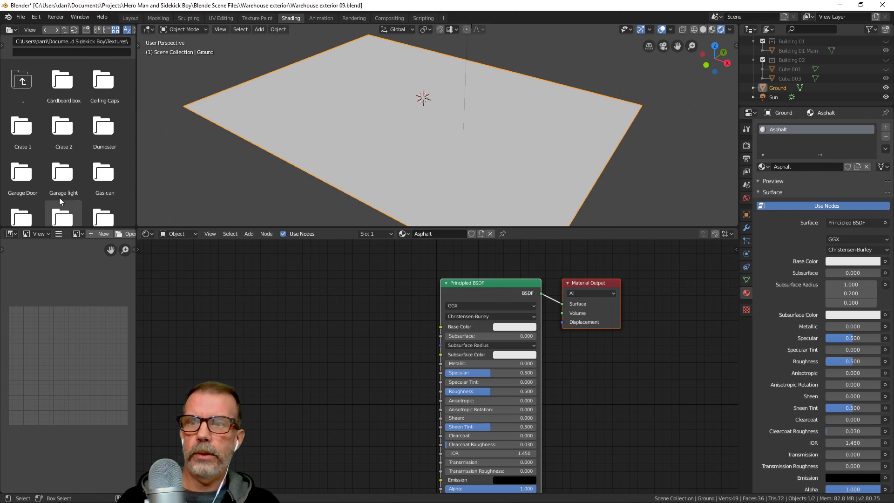
Open the Warehouse area folder among the project's textures
scroll(100, 147, down, 6)
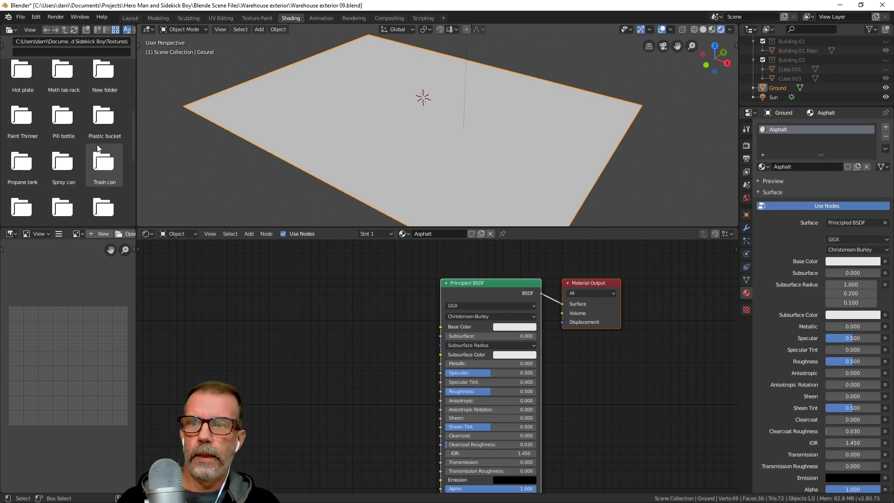
scroll(98, 149, down, 2)
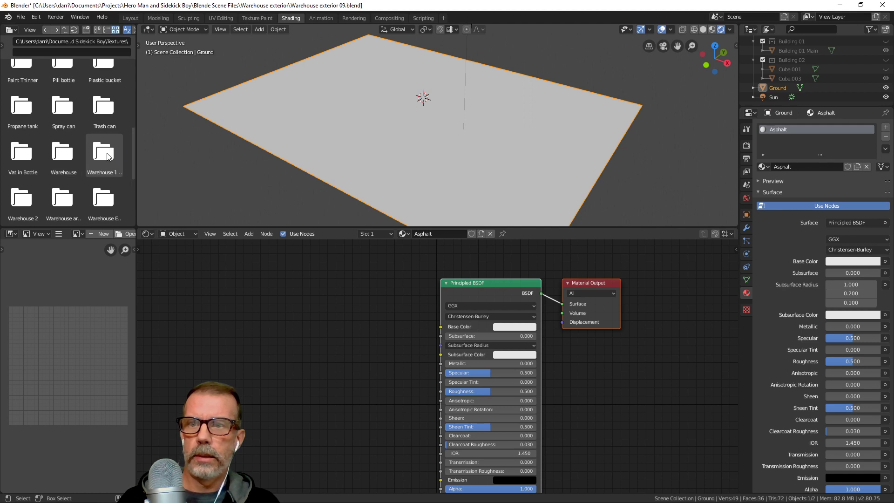
scroll(103, 153, down, 2)
double_click(64, 163)
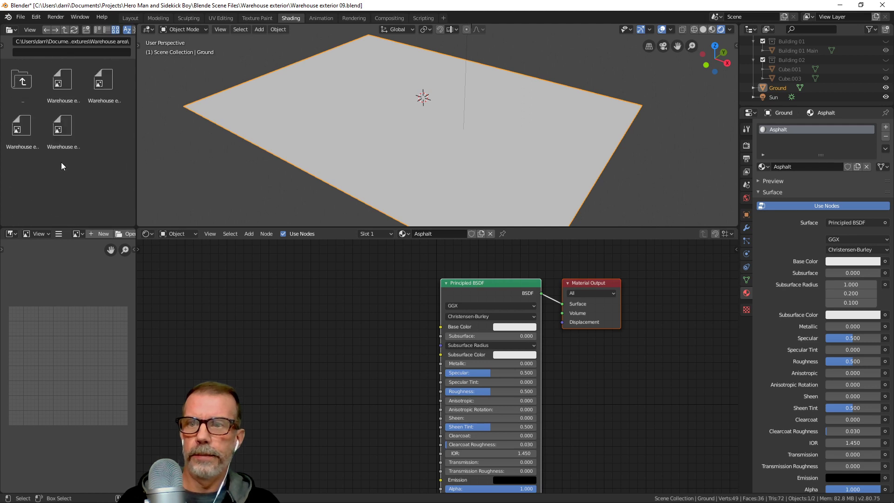
Add the BaseColor image as a texture node, link its Color to Base Color, and collapse the node further from the shader
click(64, 86)
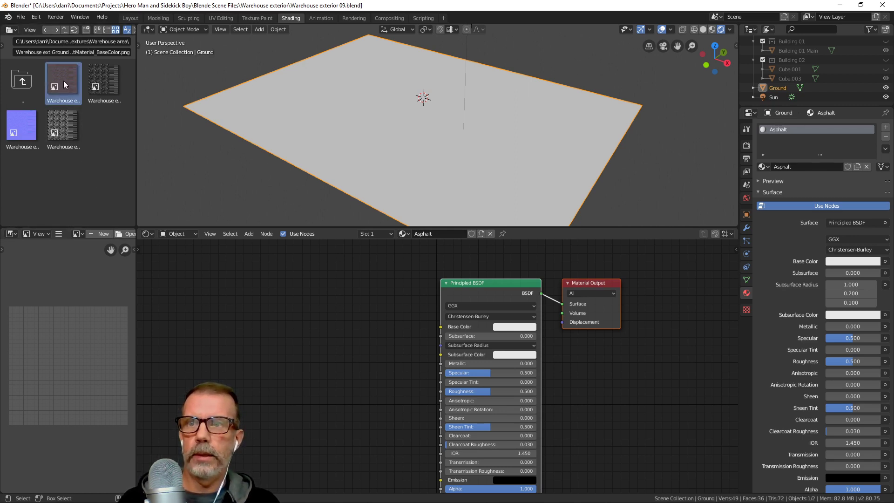
drag(66, 84, 285, 294)
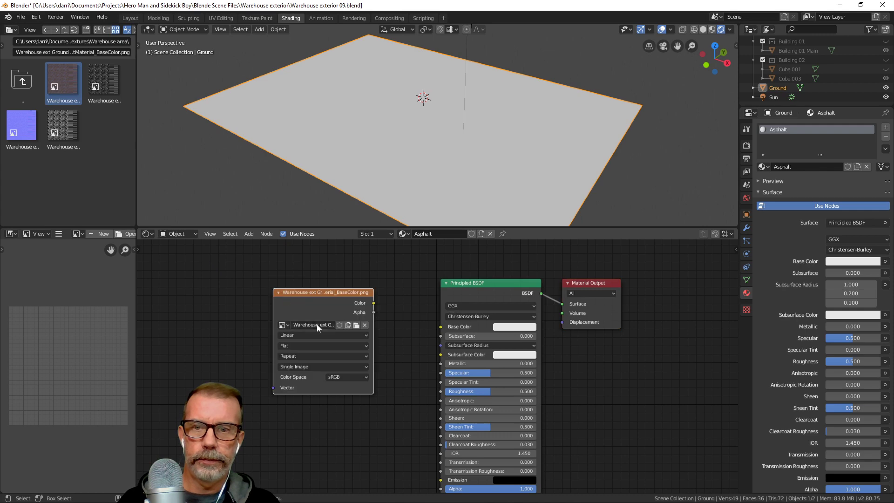
drag(374, 303, 401, 315)
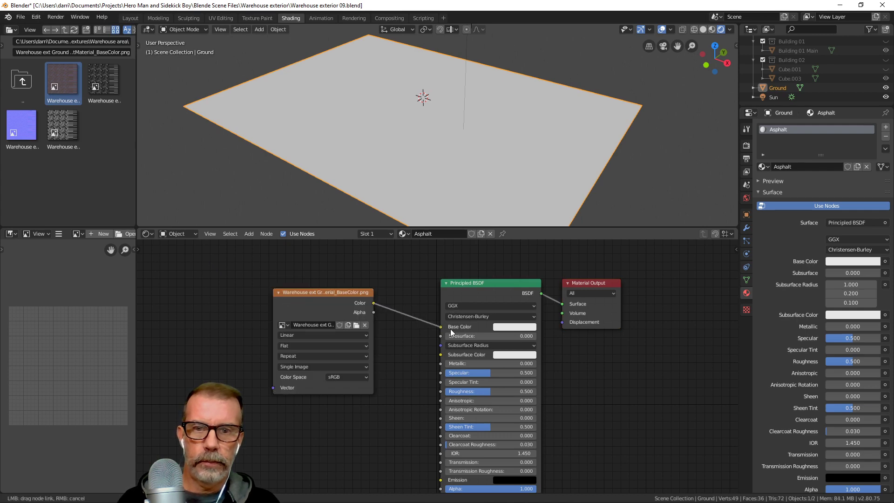
drag(450, 332, 451, 332)
click(330, 298)
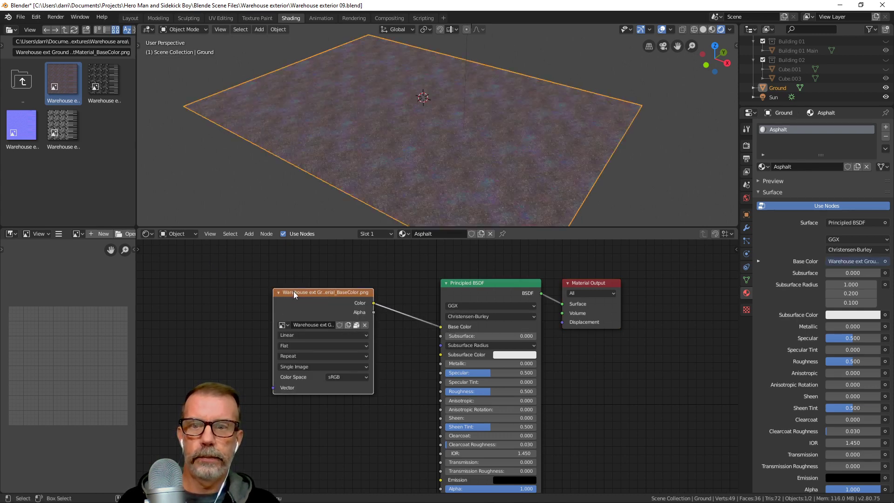
click(277, 293)
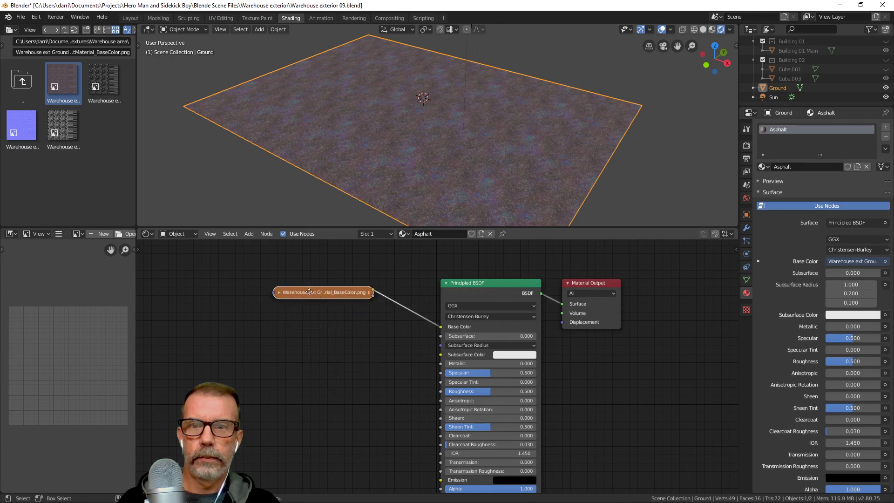
drag(309, 292, 247, 286)
Add the Metallic image as a Non-Color texture linked to Metallic, and park the collapsed node beneath the BaseColor node
click(108, 84)
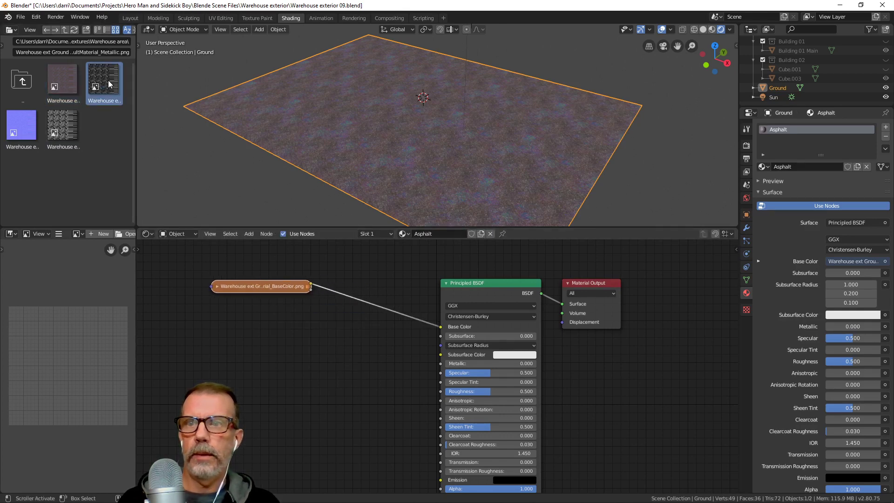
drag(105, 86, 230, 336)
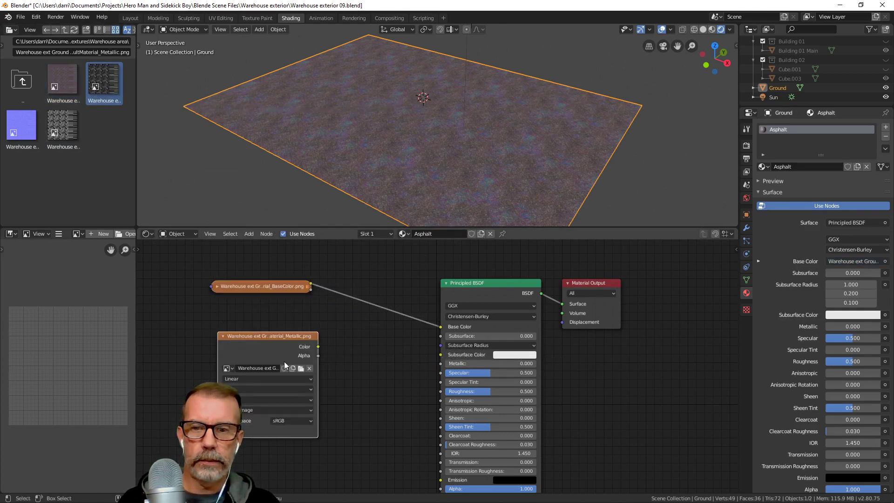
click(303, 420)
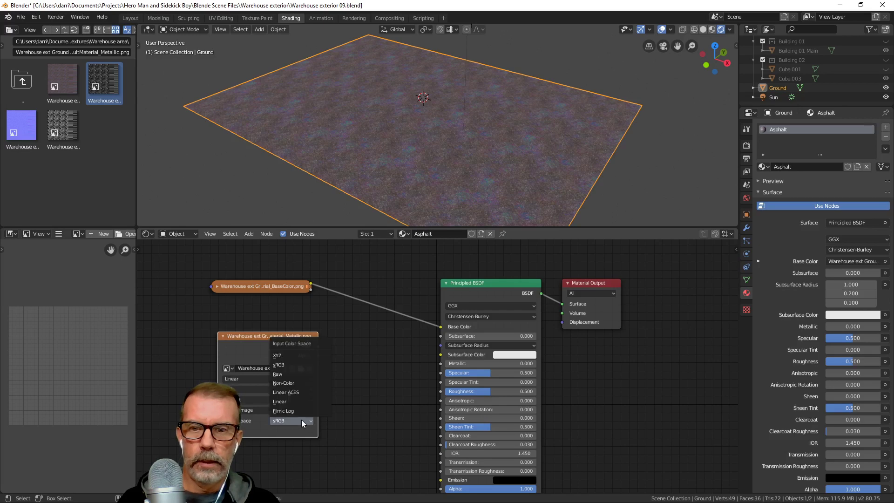
click(297, 384)
drag(318, 346, 437, 365)
key(h)
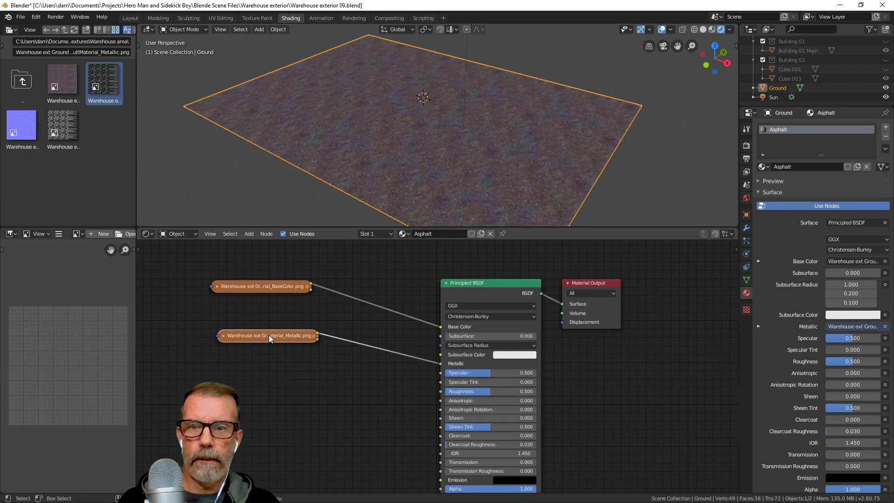
drag(269, 334, 258, 316)
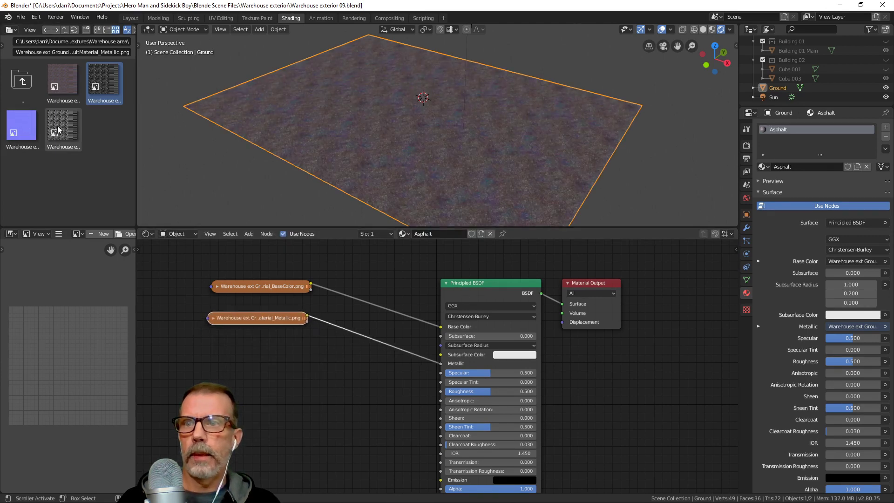
Add the Roughness image as a Non-Color texture linked to the Roughness input, and collapse its node below the Metallic one
drag(58, 130, 239, 393)
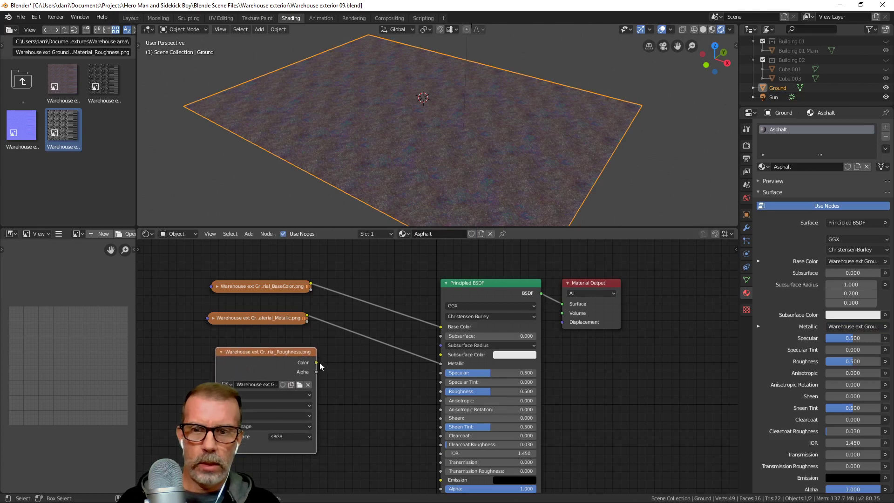
drag(316, 362, 438, 392)
click(286, 435)
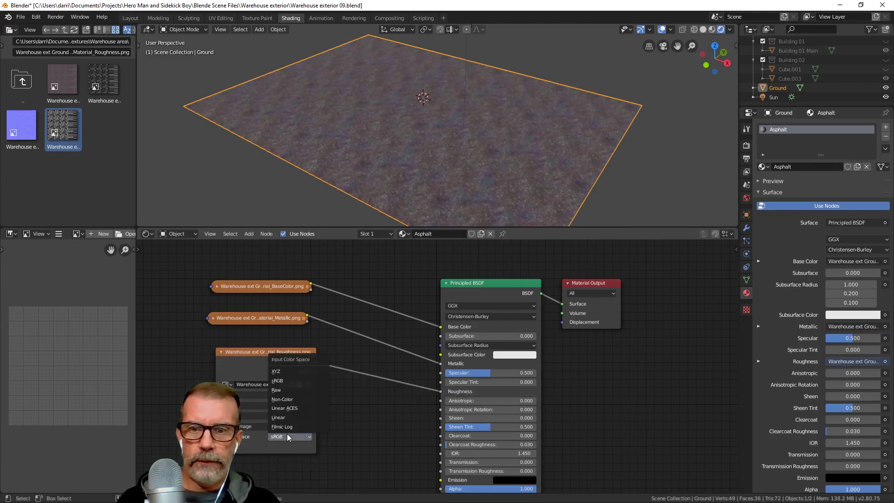
click(287, 399)
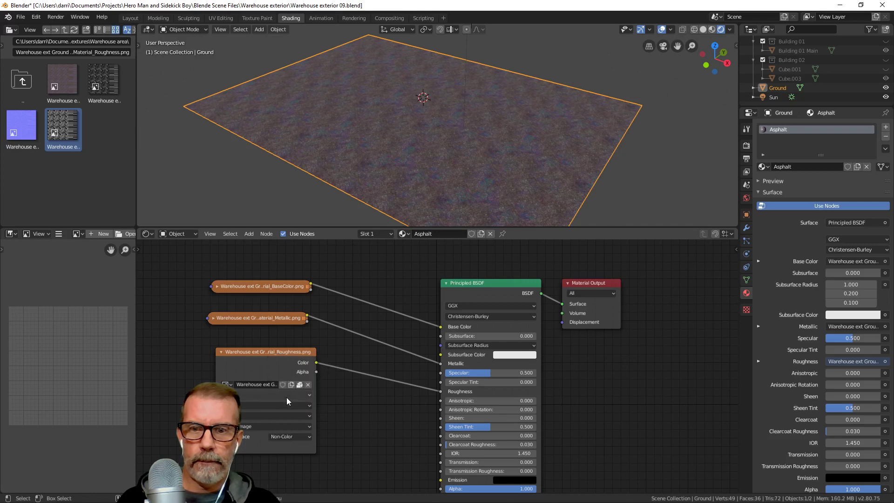
click(221, 352)
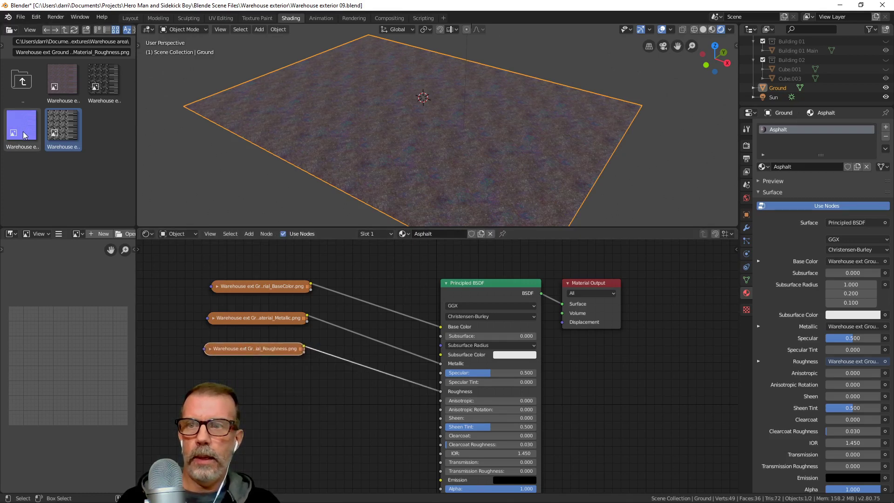
Add the Normal image as a texture node and place a Normal Map node between it and the Principled BSDF
drag(24, 131, 195, 421)
middle_drag(315, 404, 364, 338)
key(shift+a)
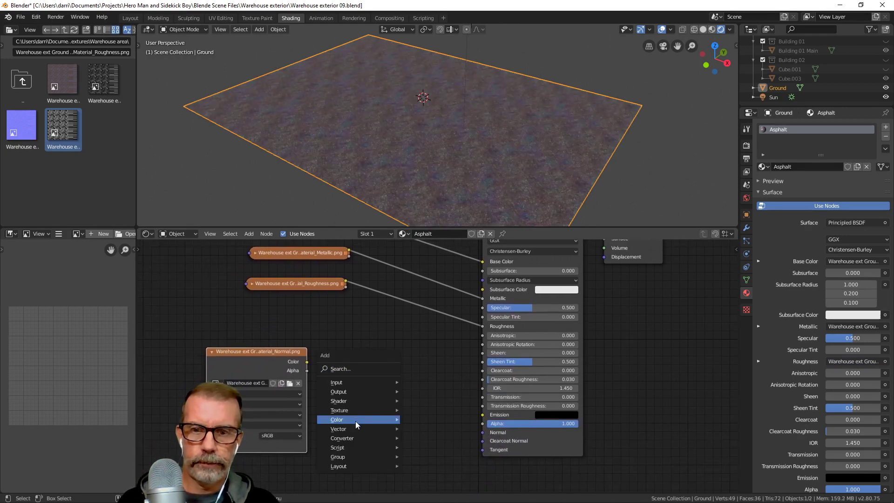
mouse_move(352, 430)
click(440, 407)
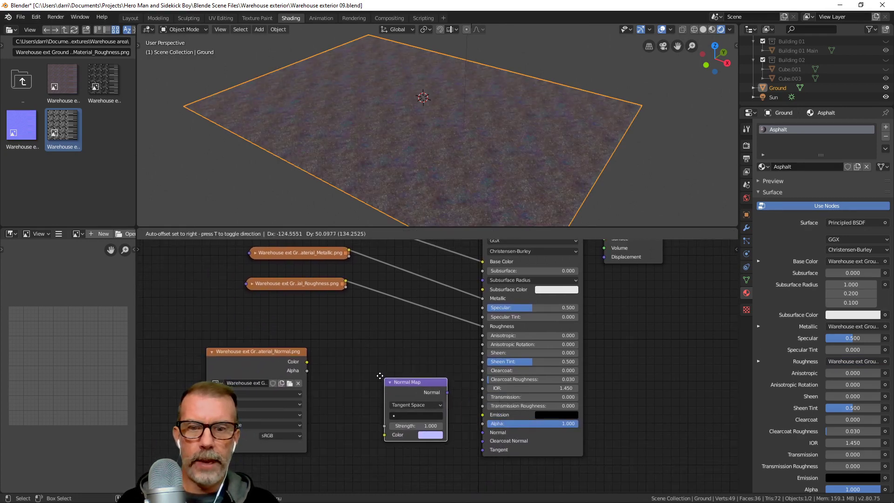
click(366, 365)
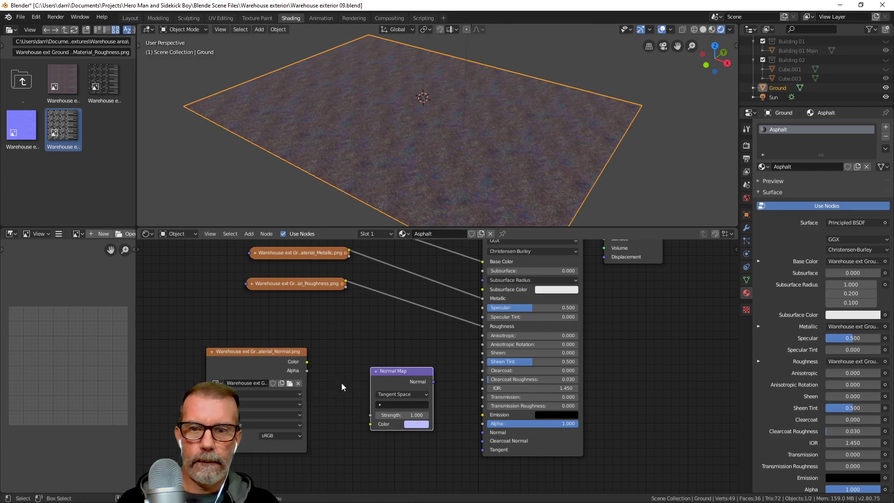
Link the Normal texture through the Normal Map node to the shader's Normal input and set the texture's color space to Non-Color
drag(306, 361, 370, 424)
mouse_move(433, 381)
mouse_down()
mouse_move(452, 413)
mouse_move(481, 431)
mouse_up()
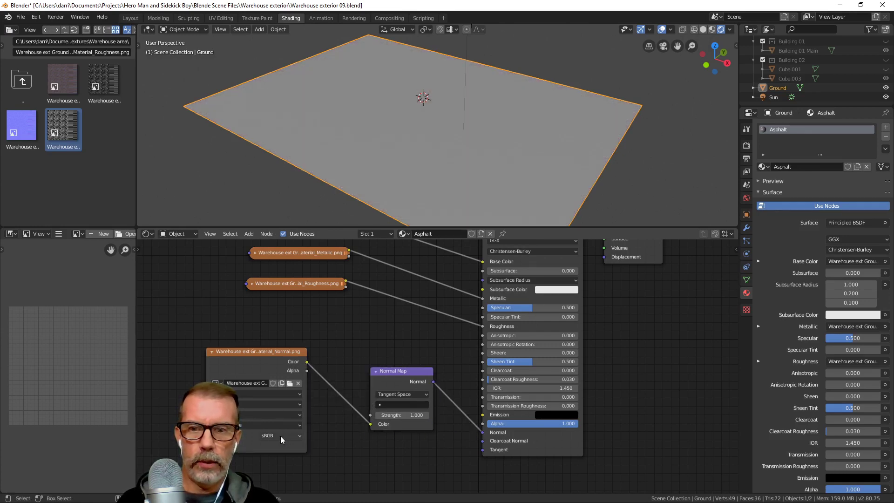
click(278, 436)
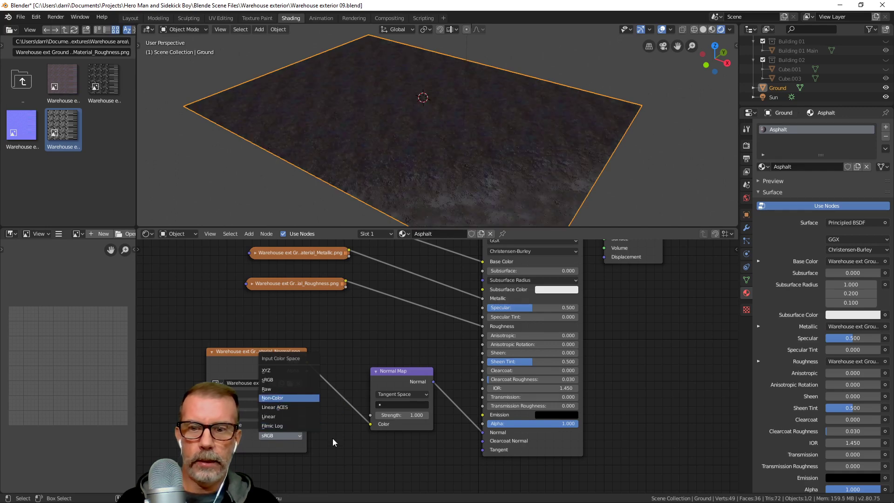
key(Return)
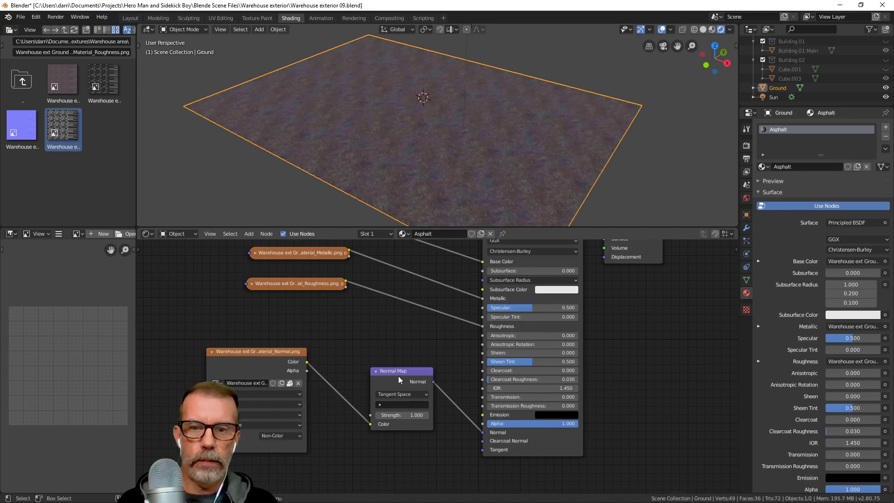
drag(401, 369, 394, 380)
Return to the Layout workspace and display its viewport in rendered shading
scroll(476, 163, down, 4)
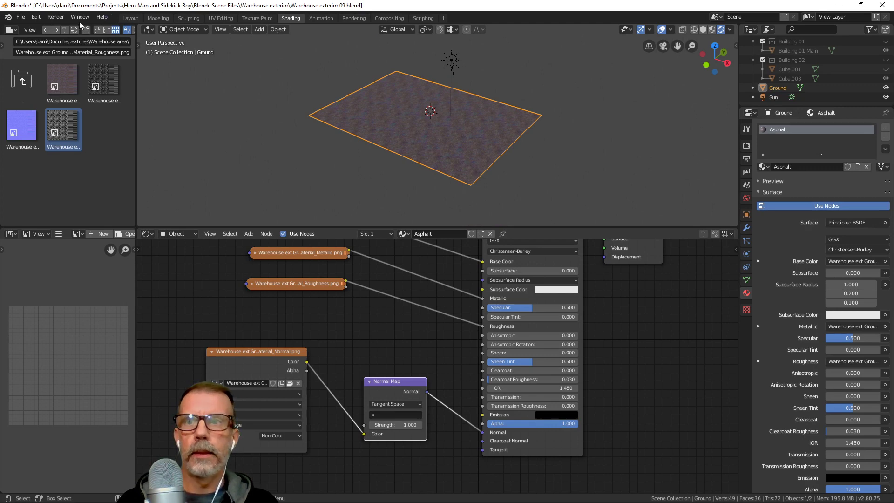
click(130, 18)
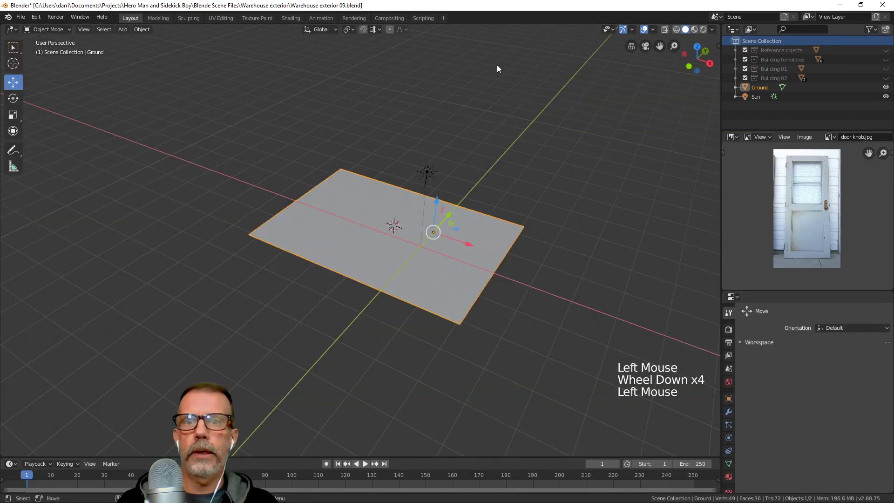
click(703, 29)
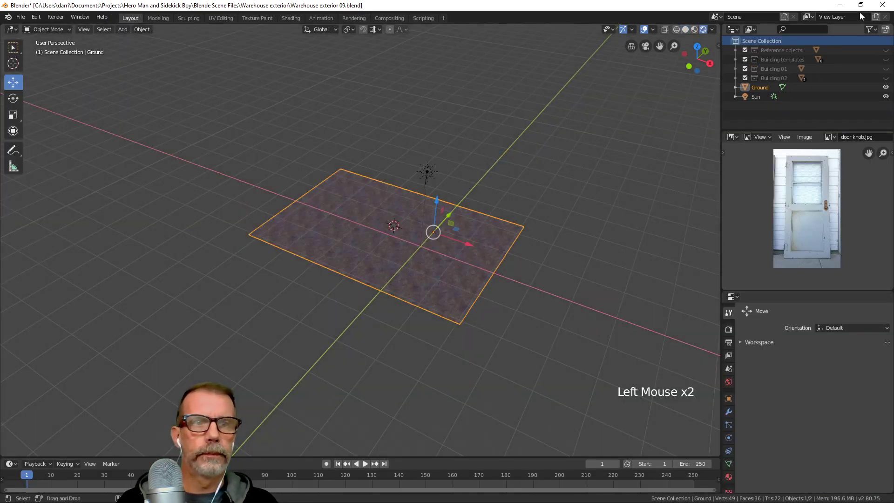
Unhide the Building 01 and Building 02 collections and deselect the Ground plane
click(885, 69)
click(886, 77)
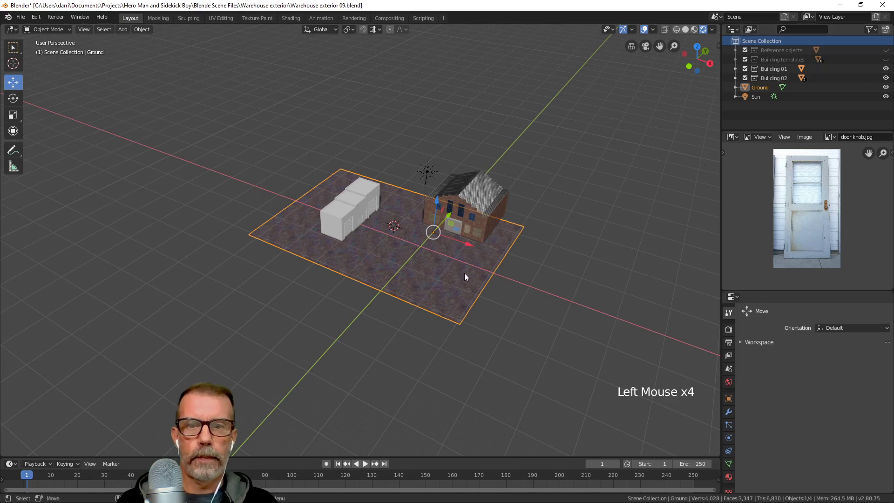
scroll(468, 272, up, 3)
alt+click(491, 264)
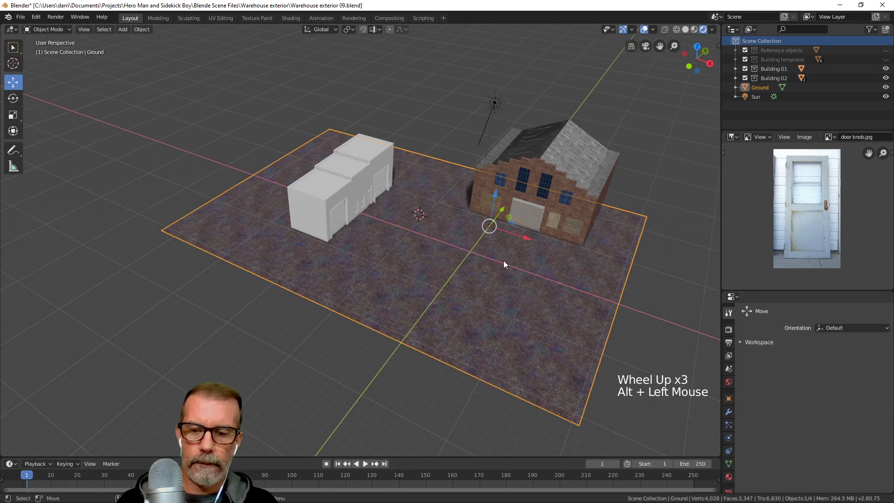
middle_drag(504, 261, 448, 234)
scroll(503, 239, up, 5)
scroll(423, 239, down, 2)
key(alt+a)
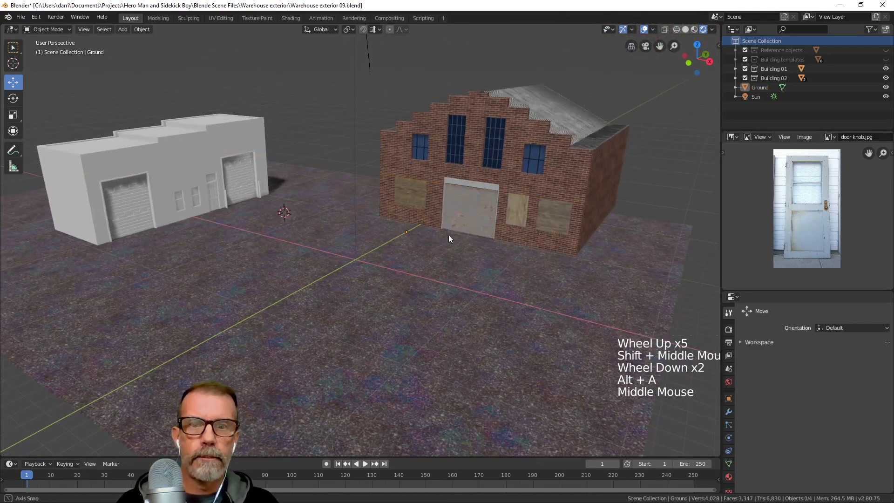
Unhide the Building templates collection and check the asphalt ground with all the surrounding buildings, leaving nothing selected
click(885, 59)
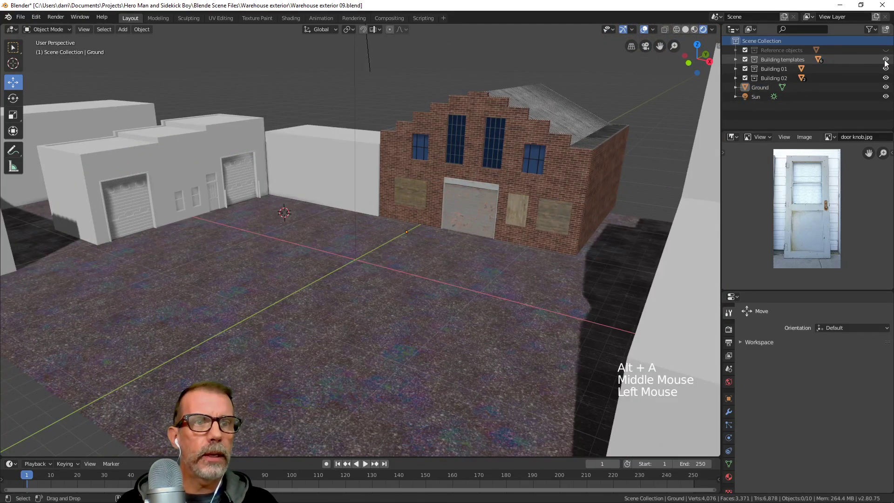
middle_drag(373, 302, 355, 272)
scroll(354, 295, up, 3)
scroll(367, 248, down, 3)
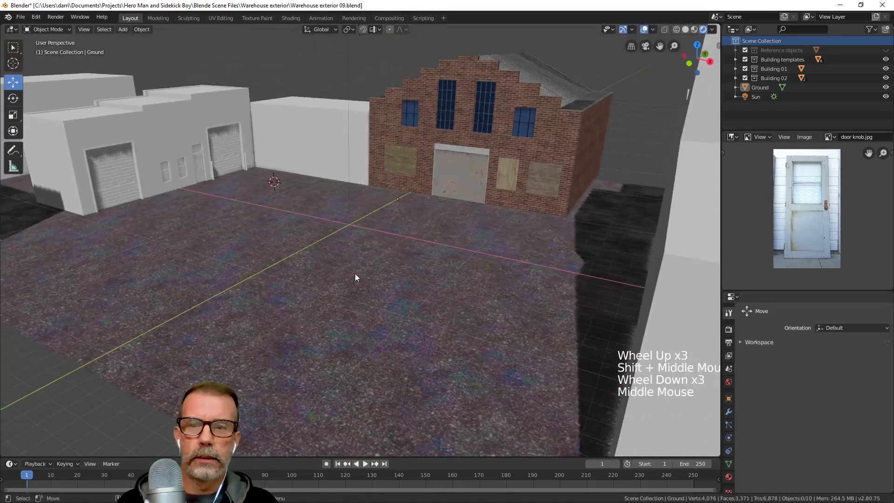
click(354, 278)
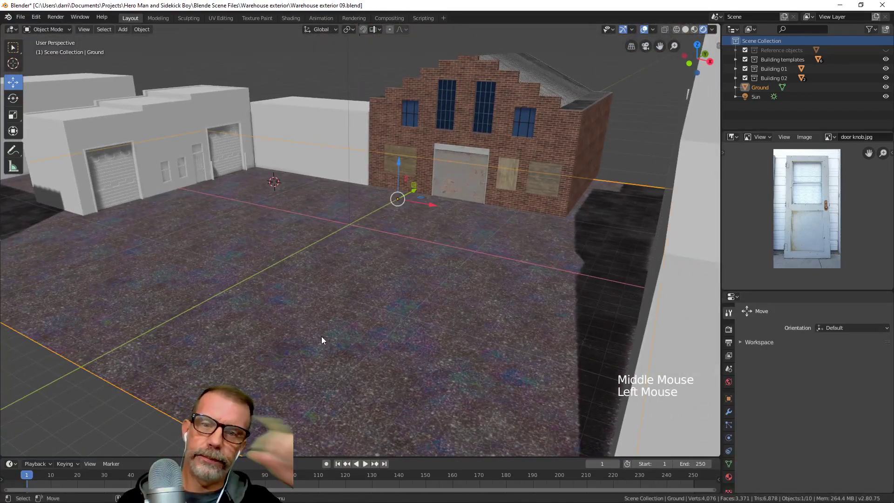
scroll(352, 289, down, 3)
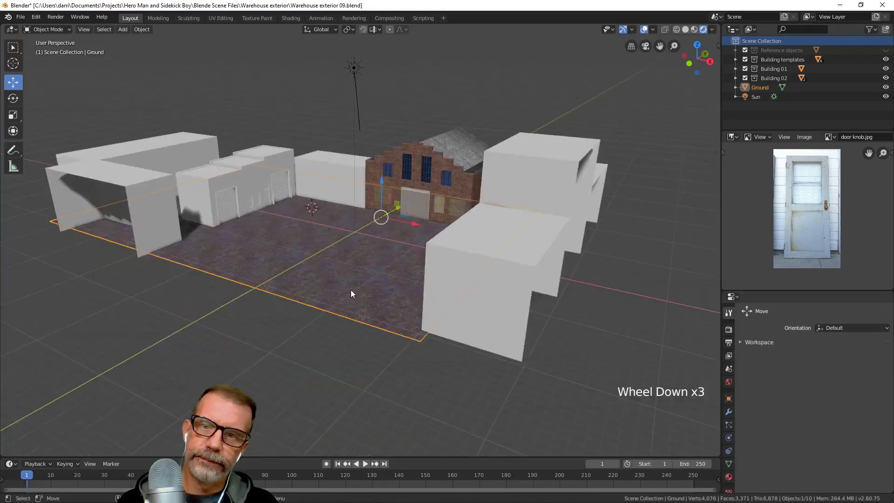
scroll(350, 289, up, 3)
mouse_move(351, 289)
middle_down()
mouse_move(333, 310)
mouse_move(356, 286)
mouse_move(345, 287)
middle_up()
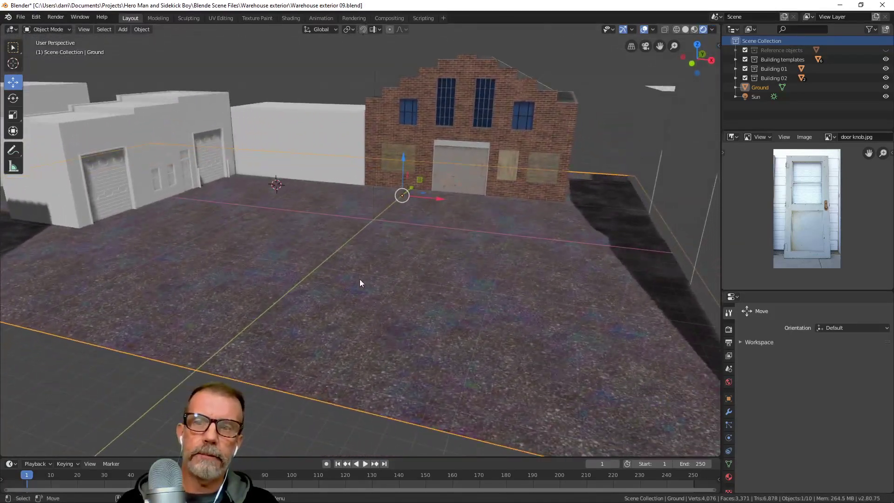
key(alt+a)
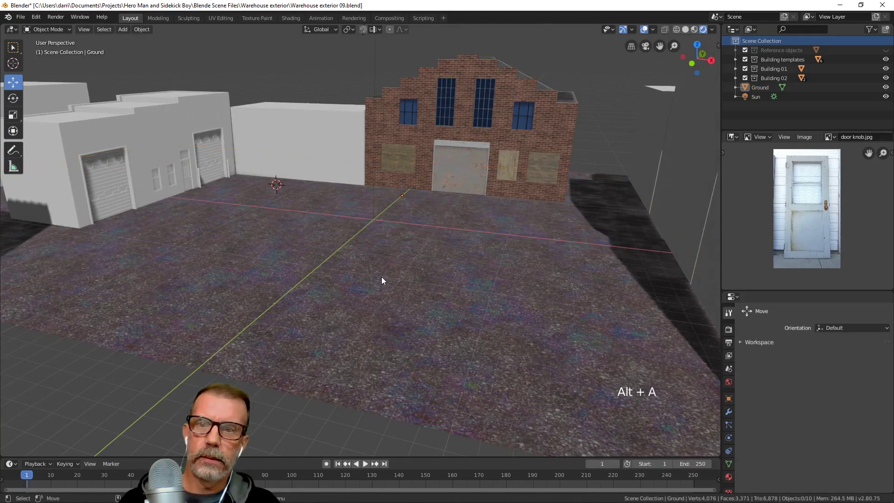
Examine the asphalt surface between the buildings from close up and farther away, and save the scene file
mouse_move(381, 277)
middle_down()
mouse_move(368, 278)
mouse_move(373, 284)
middle_up()
shift+middle_drag(295, 252, 348, 264)
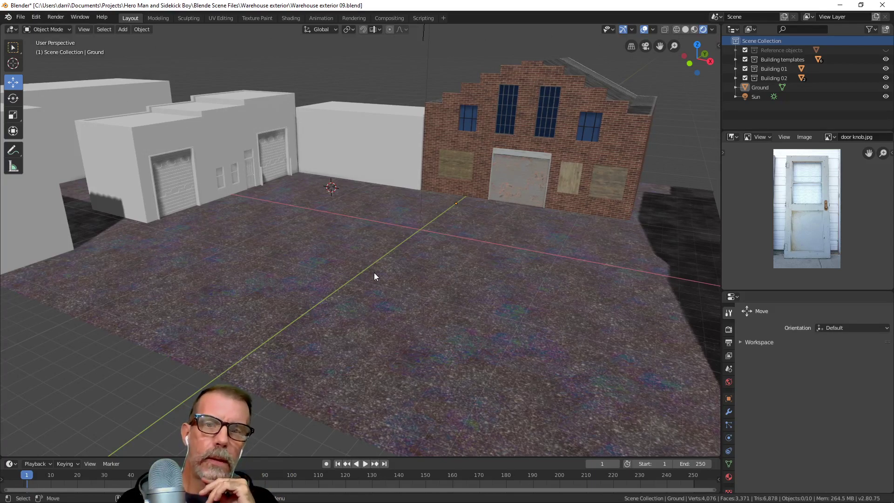
middle_drag(515, 245, 409, 269)
scroll(380, 253, up, 2)
scroll(380, 254, up, 1)
scroll(399, 298, up, 4)
scroll(404, 267, down, 7)
scroll(410, 266, down, 1)
middle_drag(409, 269, 403, 279)
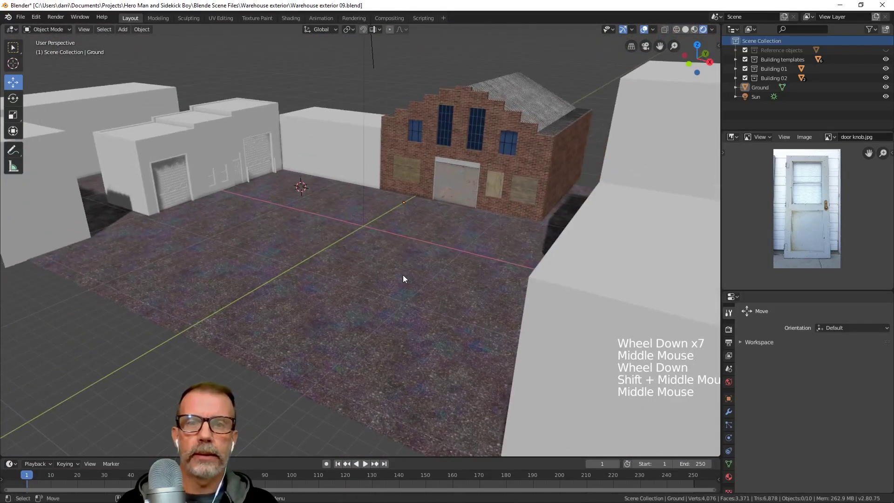
shift+middle_drag(406, 239, 406, 250)
key(ctrl+s)
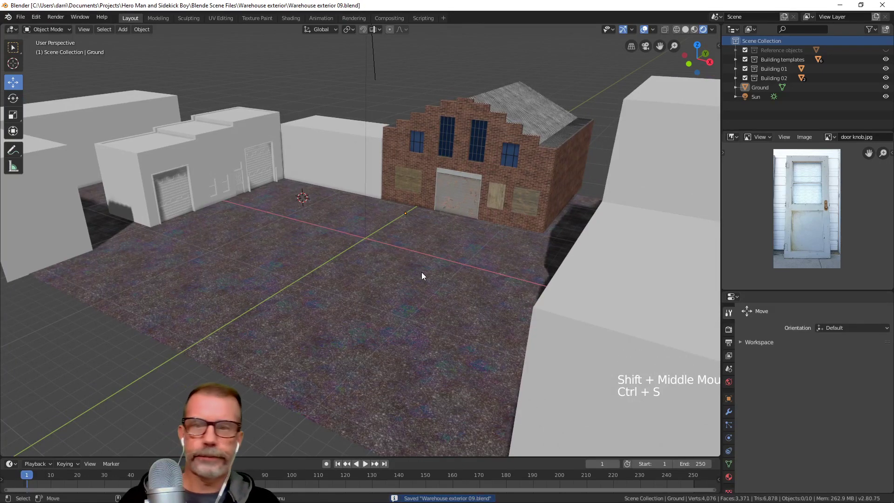
Select the untextured building with the two garage doors and frame its front wall up close
shift+middle_drag(411, 252, 431, 272)
click(259, 181)
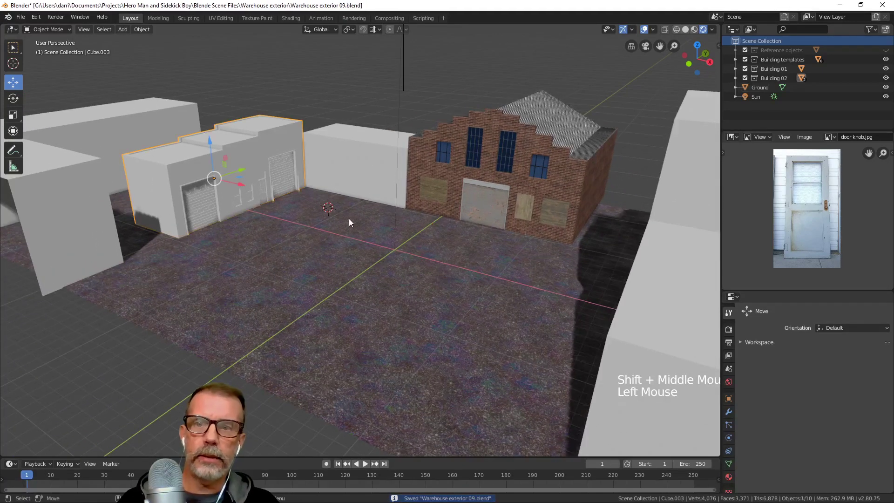
key(KP_Decimal)
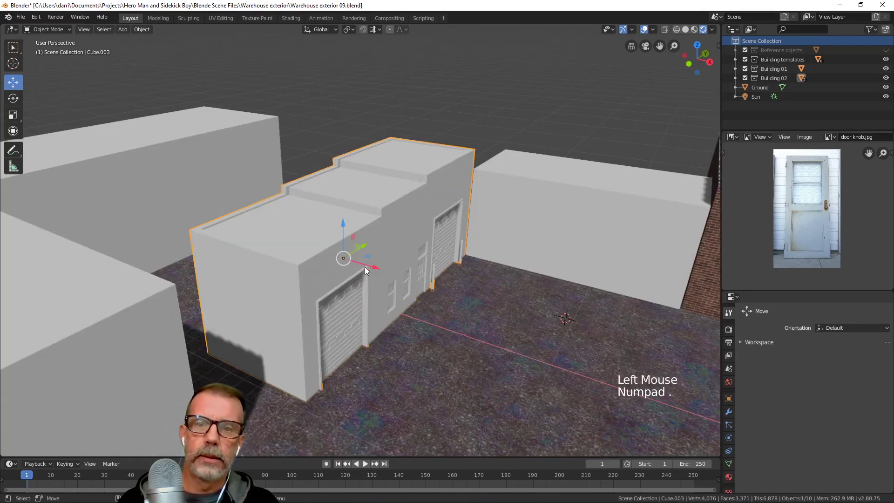
mouse_move(364, 266)
middle_down()
mouse_move(333, 253)
mouse_move(367, 253)
middle_up()
scroll(344, 265, up, 3)
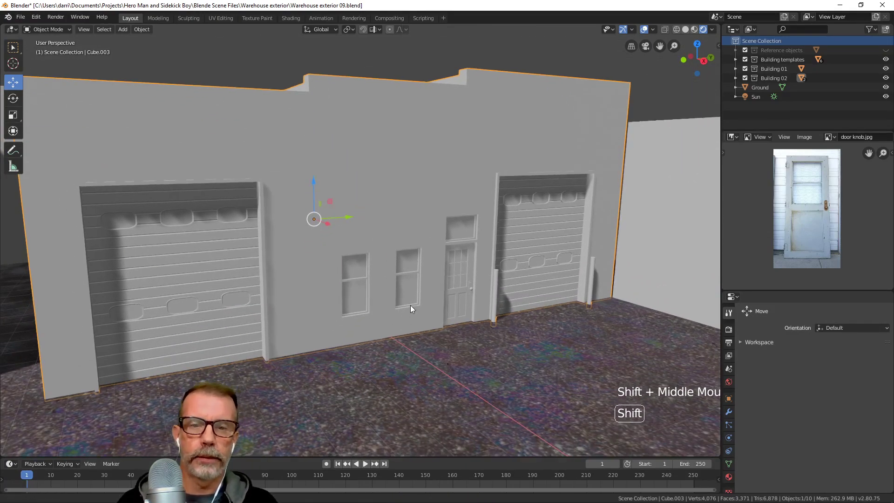
shift+middle_drag(410, 306, 470, 300)
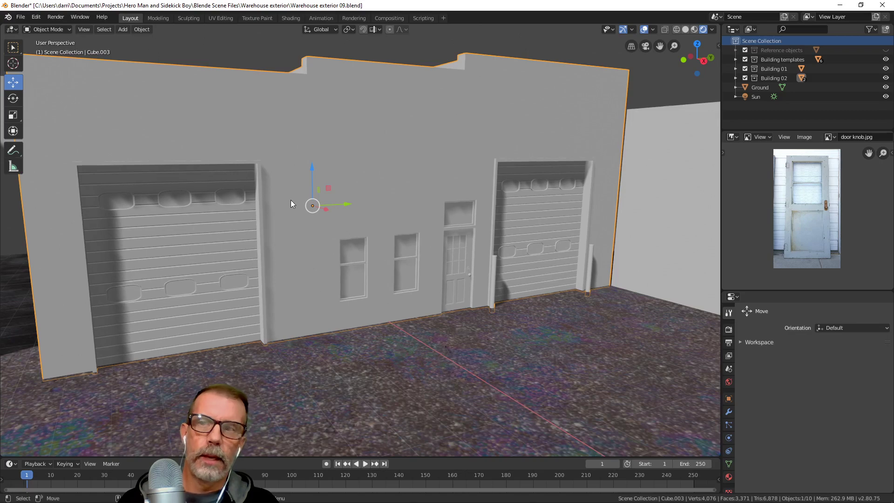
Close the Substance Source window and open the recent project Warehouse Building 03 ext.spp in Substance Painter
key(alt+Tab)
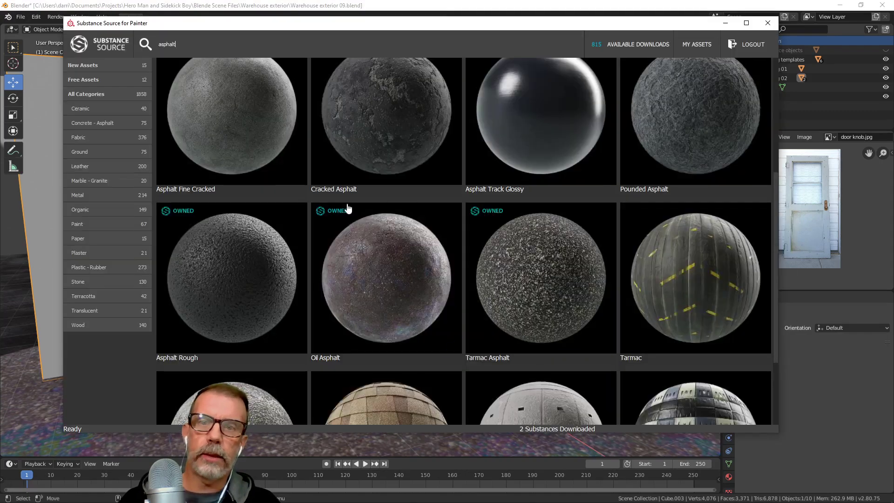
click(767, 24)
key(alt+Tab)
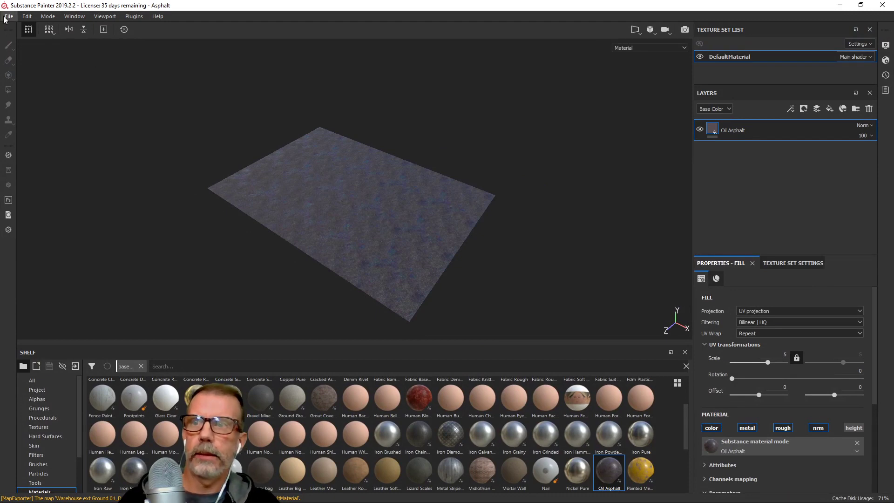
click(8, 16)
mouse_move(46, 47)
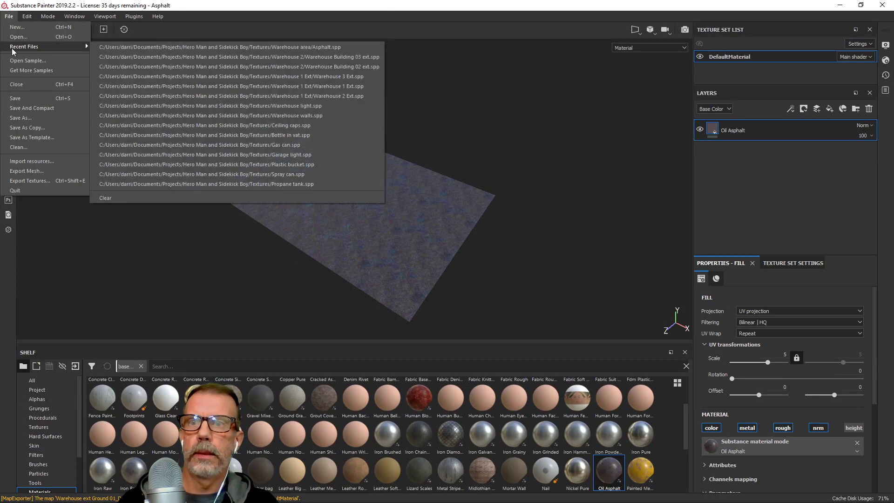
click(284, 57)
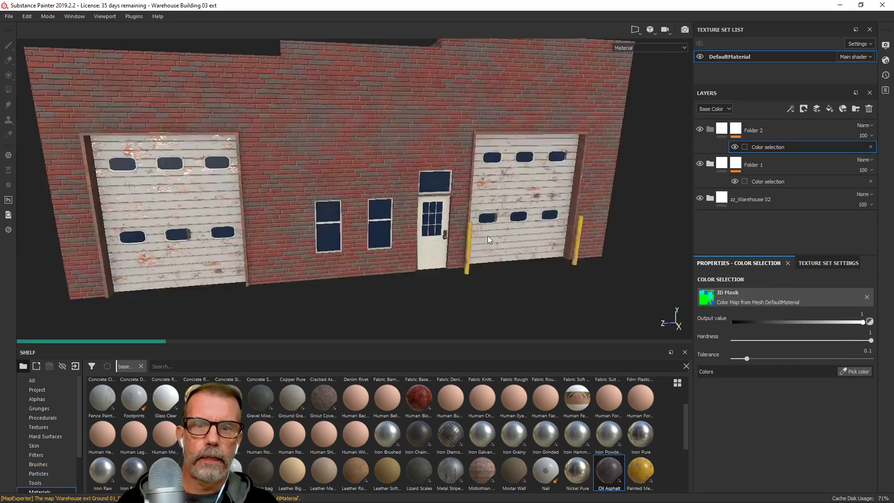
Show the 3D model and the 2D texture layout side by side
scroll(487, 236, up, 3)
click(654, 33)
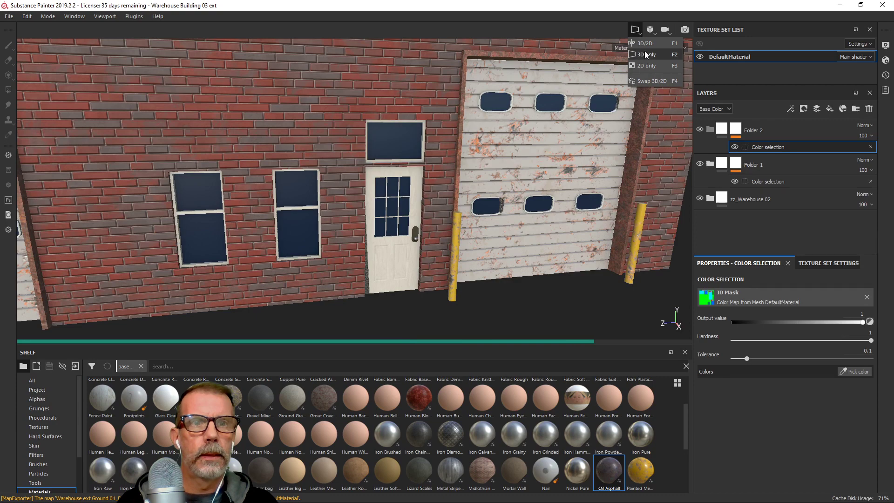
click(645, 43)
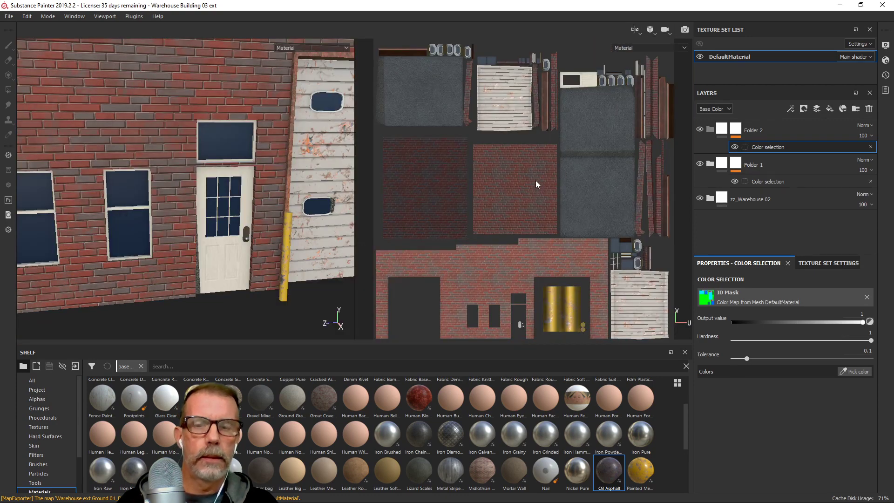
Examine the gravel roof area in the 2D texture layout and bring the whole building into the 3D view
scroll(523, 199, up, 5)
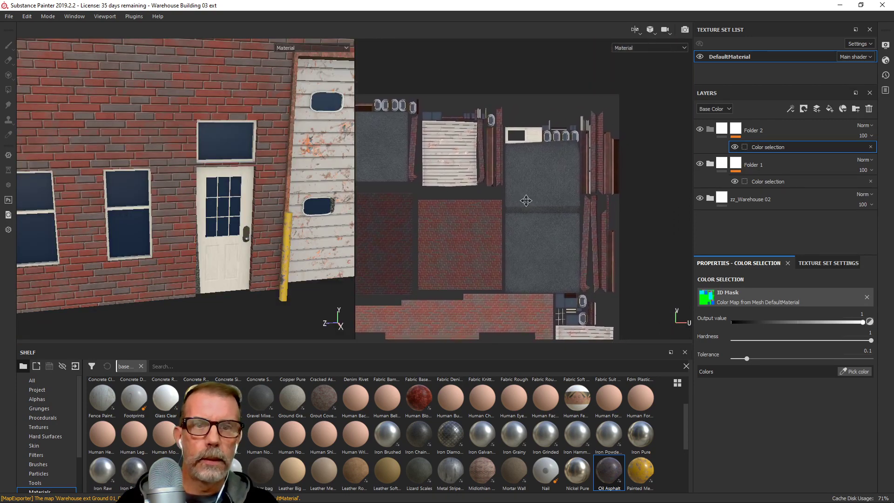
scroll(550, 195, up, 3)
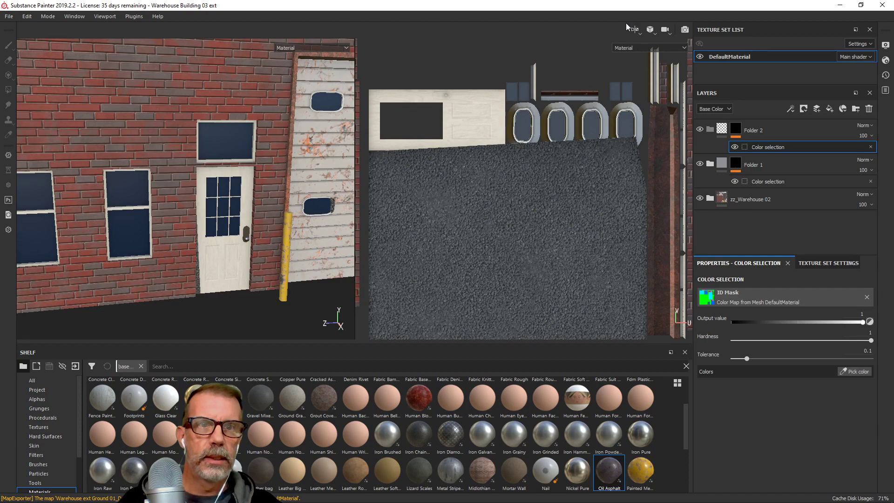
click(628, 48)
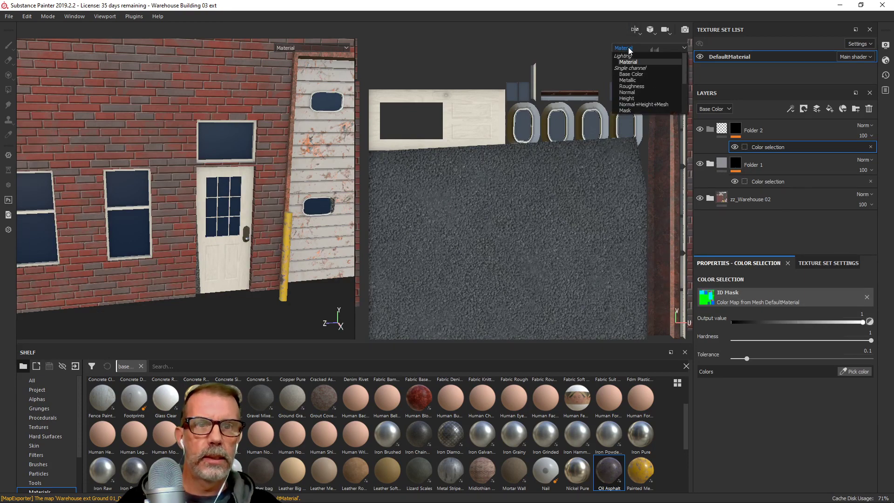
click(570, 48)
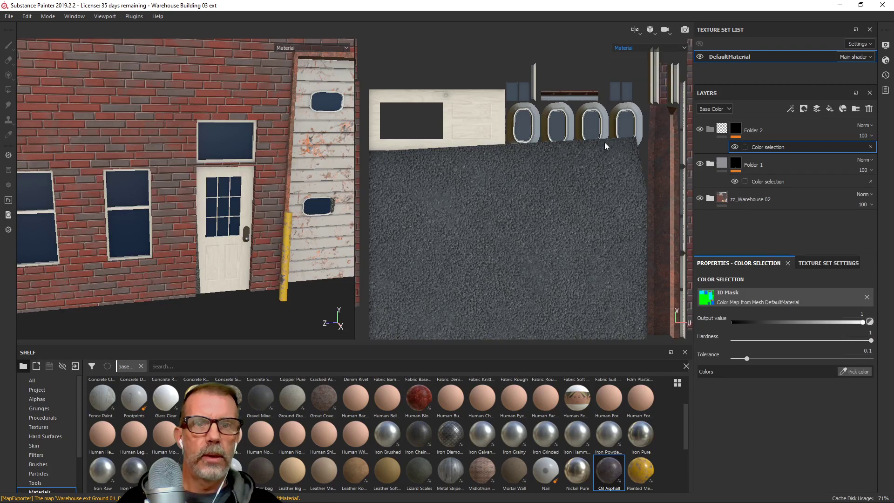
scroll(604, 144, down, 2)
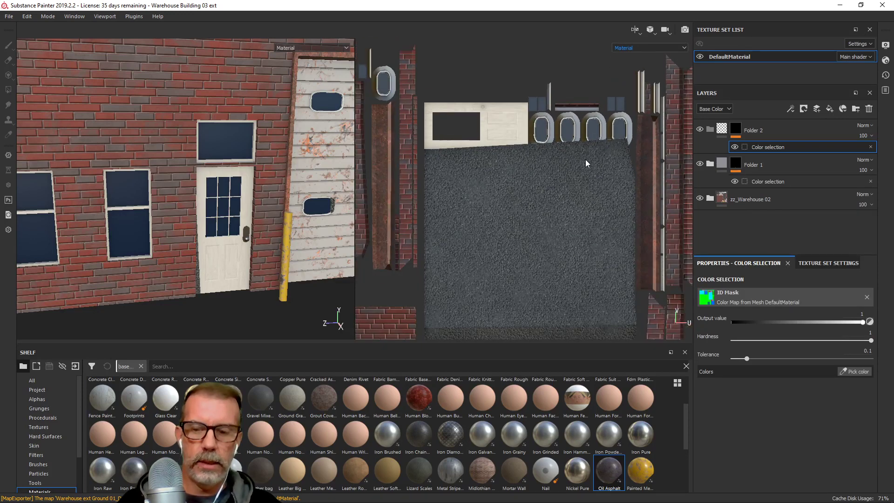
middle_drag(585, 160, 602, 142)
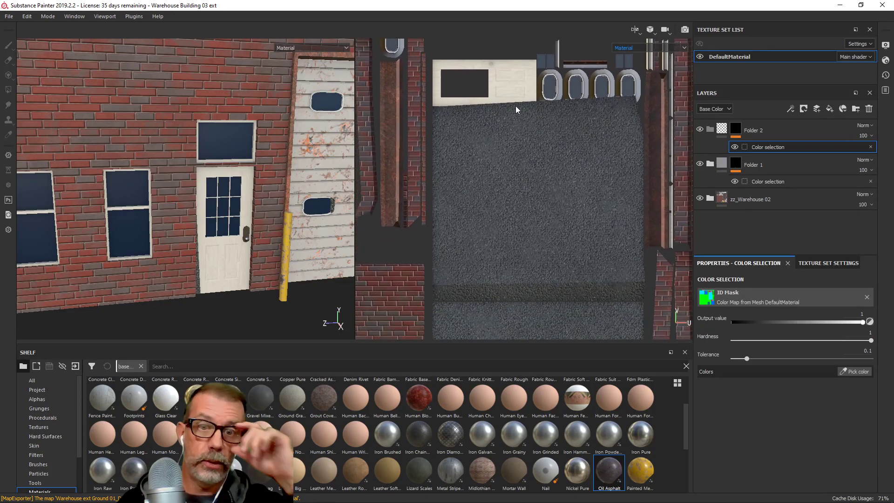
scroll(170, 199, down, 2)
scroll(175, 197, down, 3)
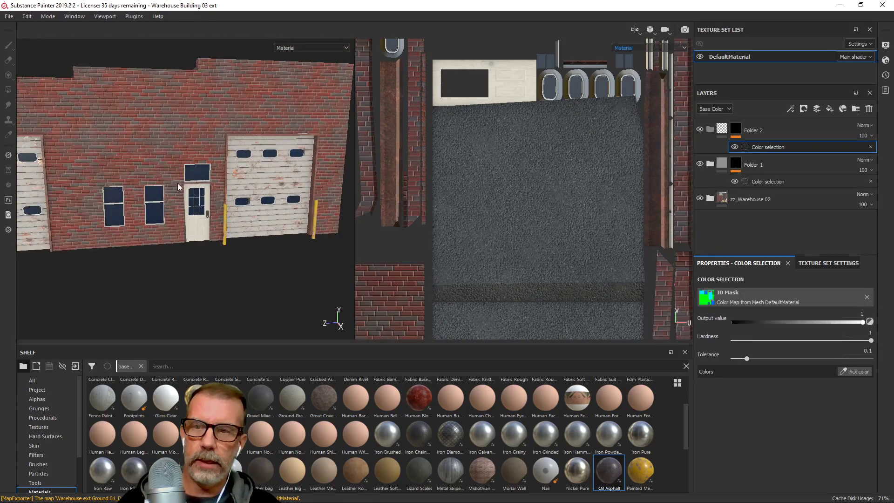
alt+middle_drag(176, 183, 203, 202)
scroll(203, 200, down, 4)
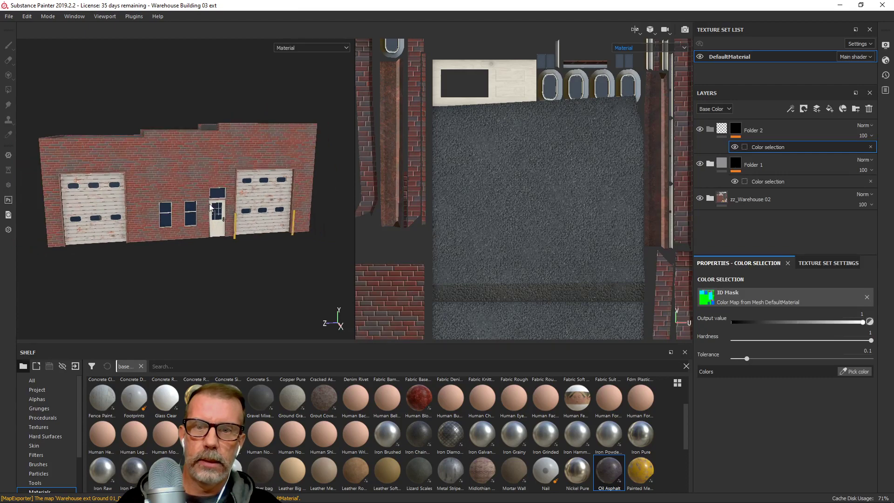
Inspect the texture layout's front wall, yellow bollards, door knob and window pieces up close
scroll(484, 217, down, 5)
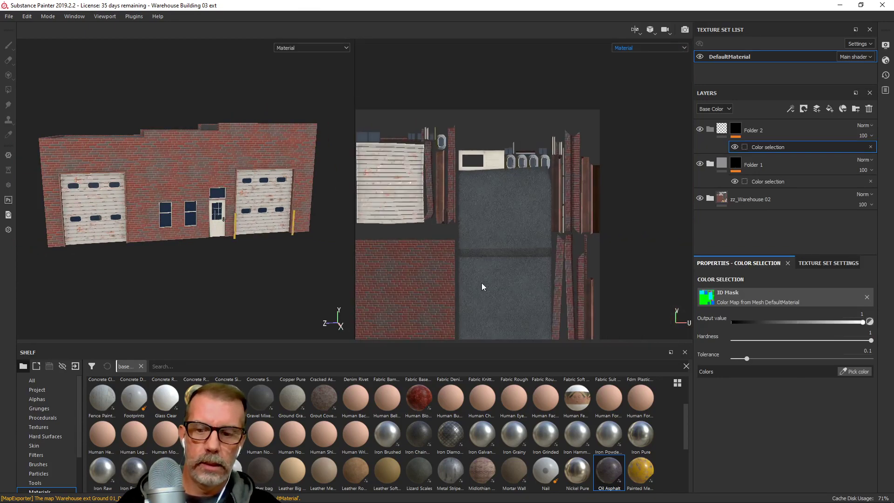
alt+middle_drag(482, 283, 513, 162)
scroll(492, 228, up, 3)
alt+middle_drag(488, 246, 493, 123)
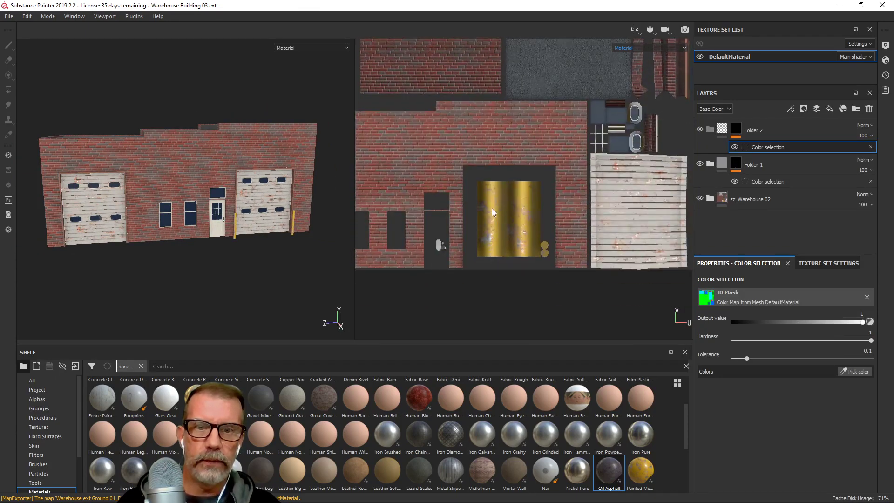
scroll(454, 238, up, 5)
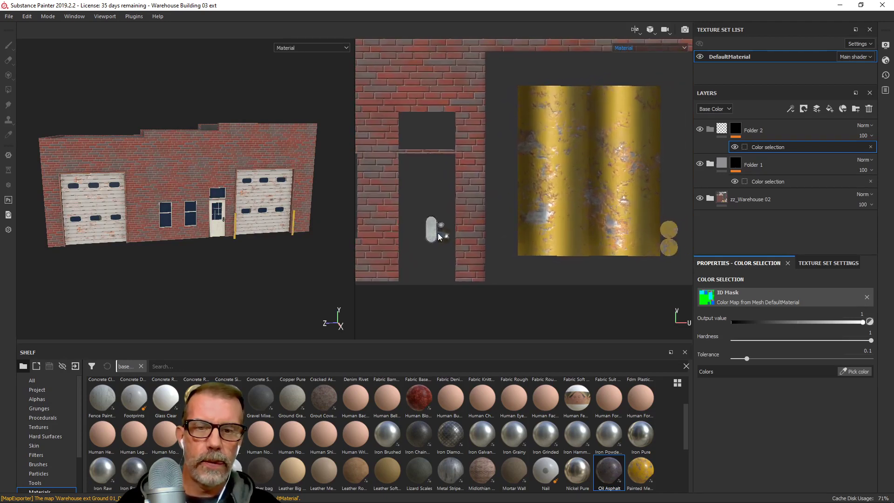
scroll(437, 233, down, 4)
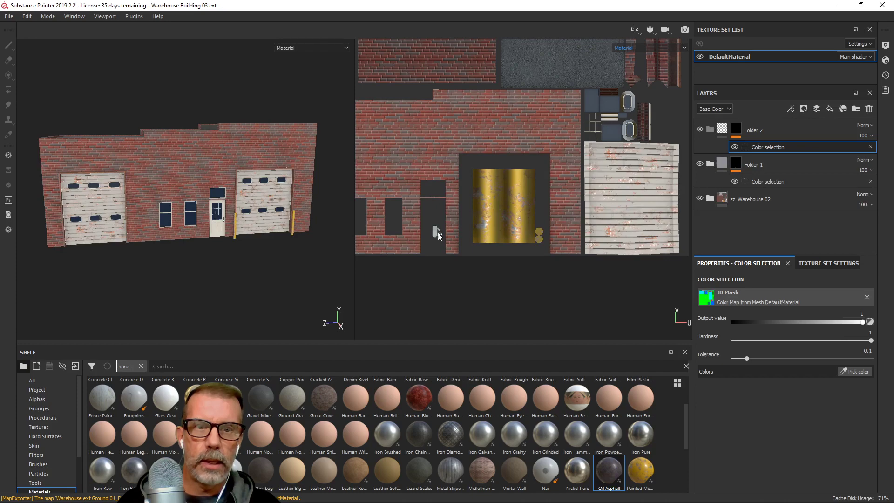
alt+middle_drag(565, 127, 545, 213)
scroll(541, 160, up, 3)
scroll(540, 205, up, 4)
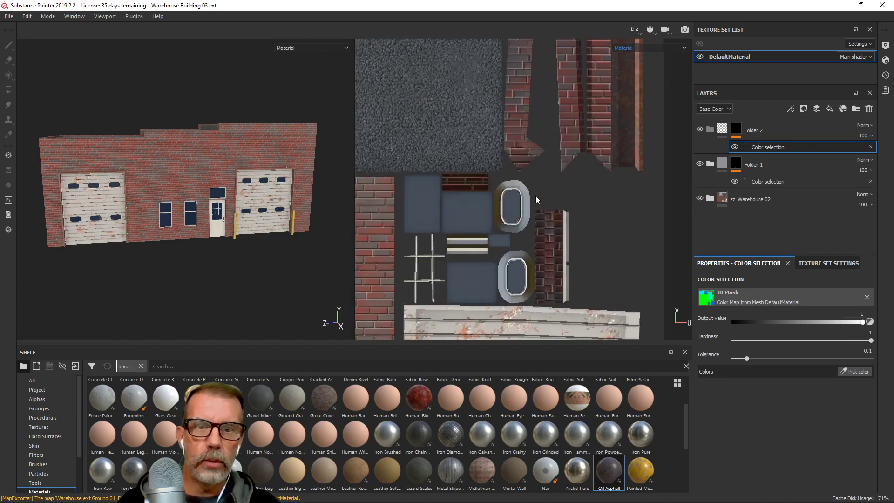
Examine the roof, brick trim and white garage door pieces across the 2D texture layout
scroll(506, 200, down, 5)
alt+middle_drag(515, 108, 517, 289)
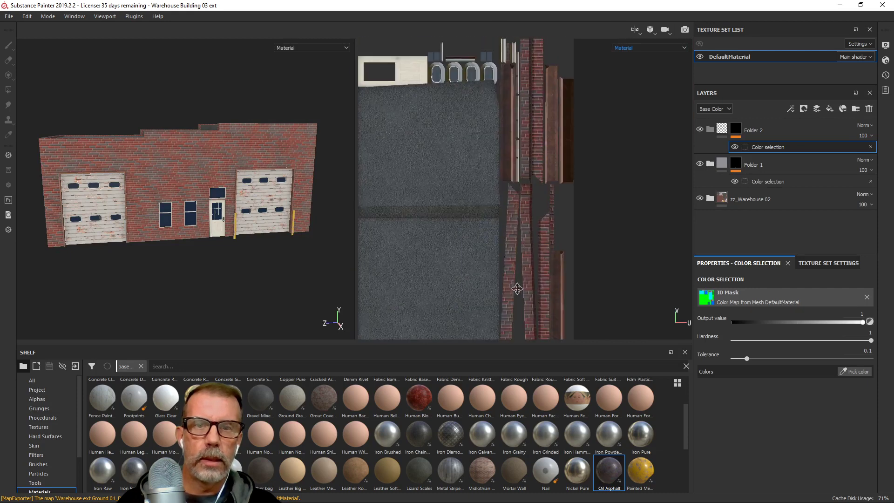
alt+middle_drag(515, 178, 522, 298)
scroll(502, 240, up, 2)
alt+middle_drag(471, 200, 551, 244)
alt+middle_drag(413, 227, 541, 222)
scroll(460, 237, down, 2)
scroll(526, 230, down, 2)
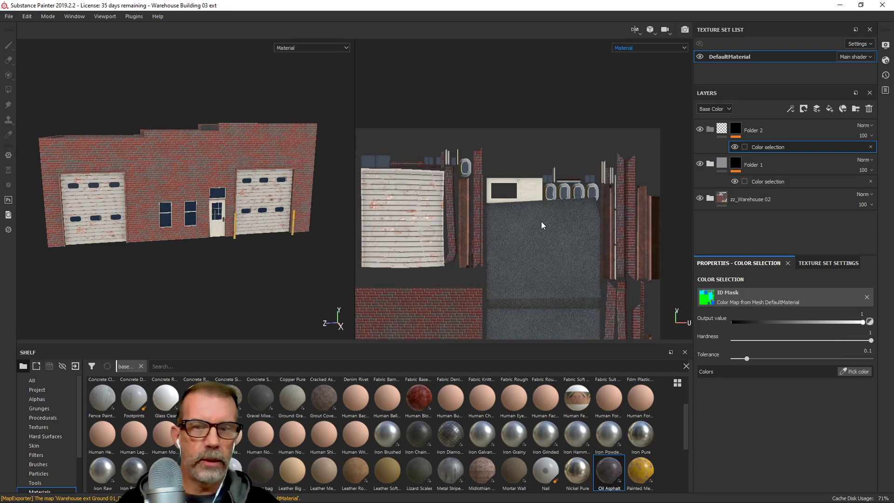
scroll(460, 249, down, 2)
alt+middle_drag(479, 282, 520, 241)
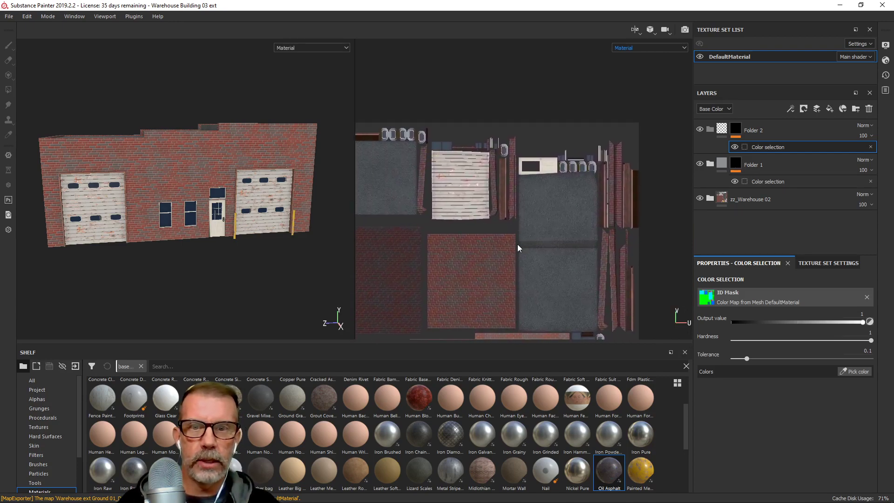
scroll(457, 194, up, 2)
alt+middle_drag(457, 194, 469, 238)
scroll(422, 158, up, 2)
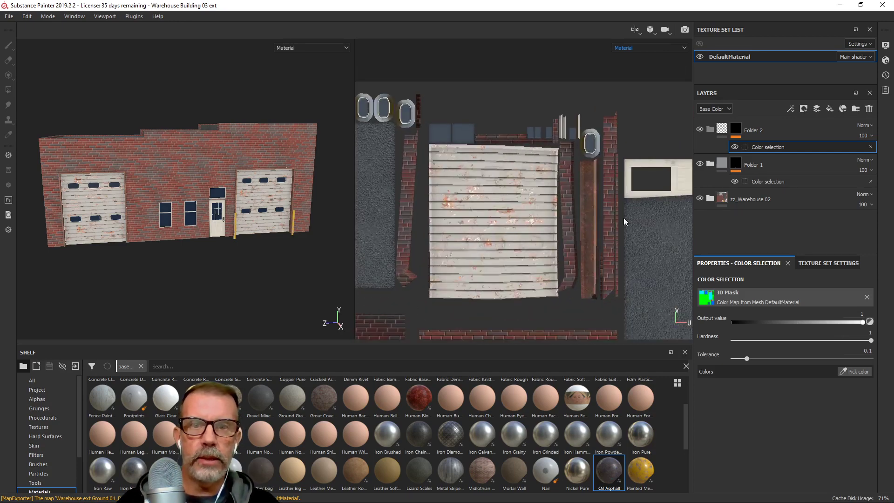
alt+middle_drag(614, 233, 428, 231)
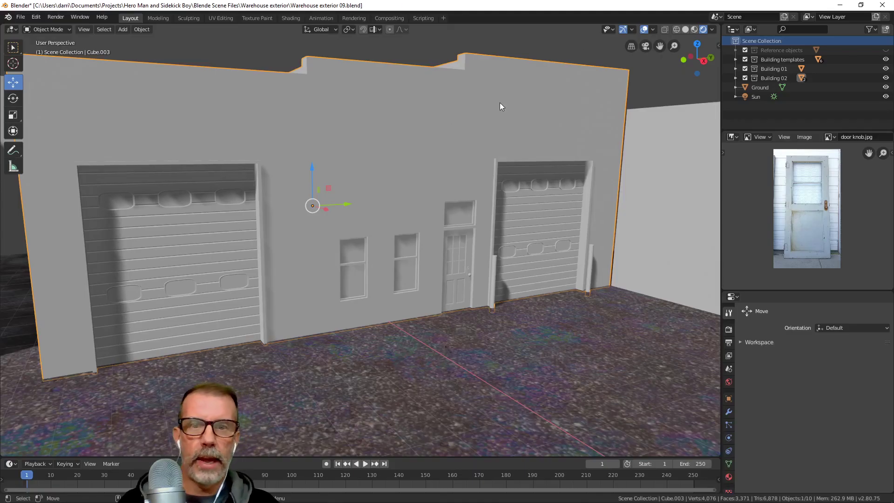
Switch to Blender, hide Building templates, Building 01, Ground and Sun, and show the whole Building 02 in solid shading
click(885, 60)
click(886, 68)
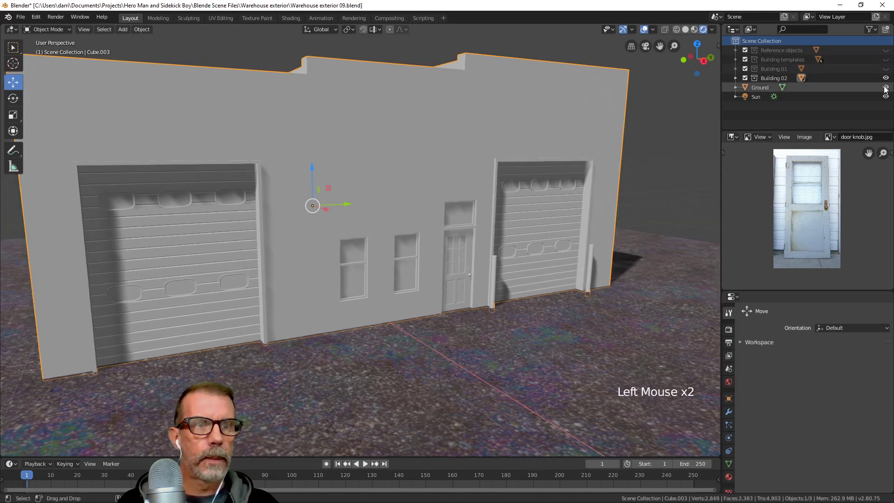
click(885, 87)
click(886, 96)
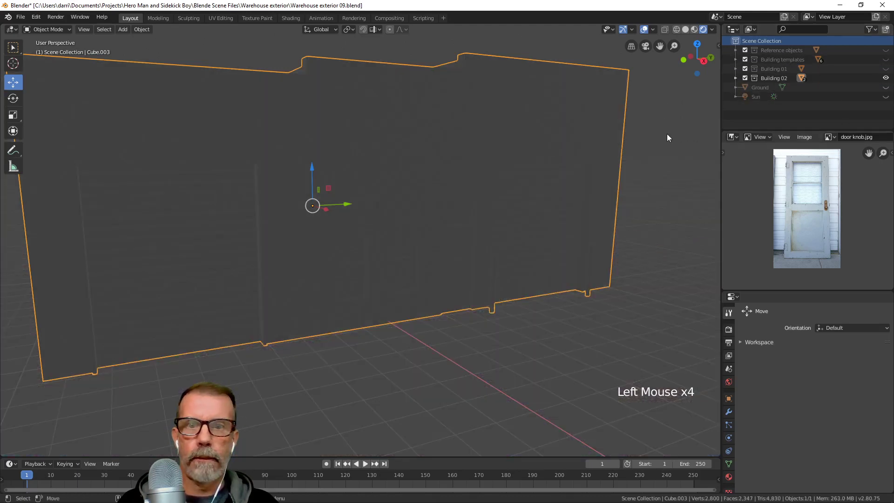
click(683, 29)
scroll(482, 154, down, 3)
mouse_move(482, 154)
shift+middle_down()
mouse_move(419, 157)
mouse_move(306, 49)
shift+middle_up()
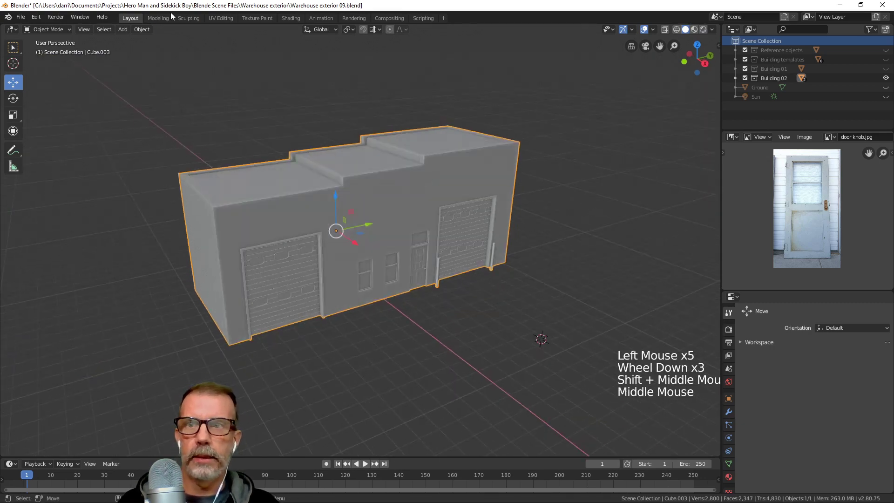
Bring up the UV Editing workspace and examine the garage building's complete UV layout
click(225, 18)
scroll(182, 259, up, 5)
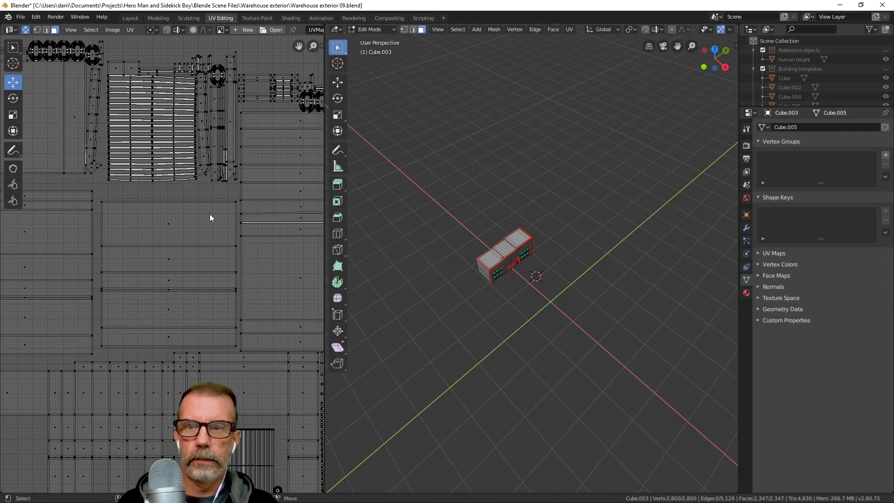
scroll(125, 258, down, 4)
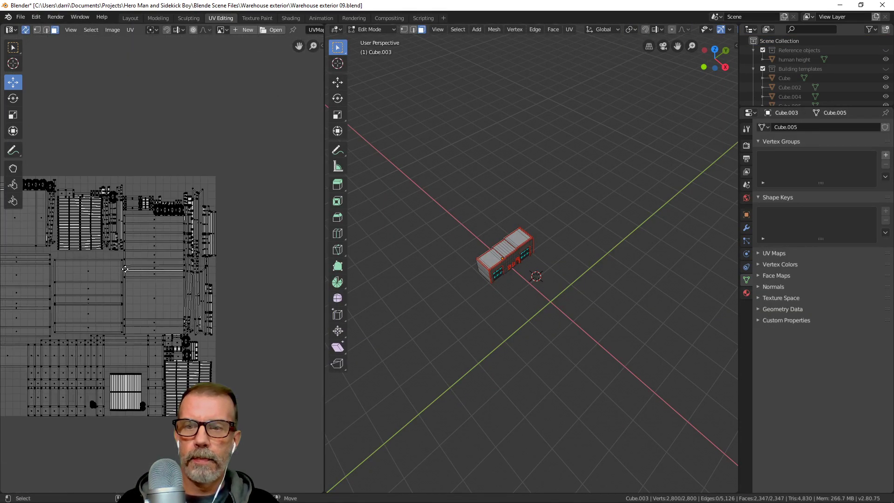
scroll(196, 242, up, 2)
scroll(460, 269, up, 6)
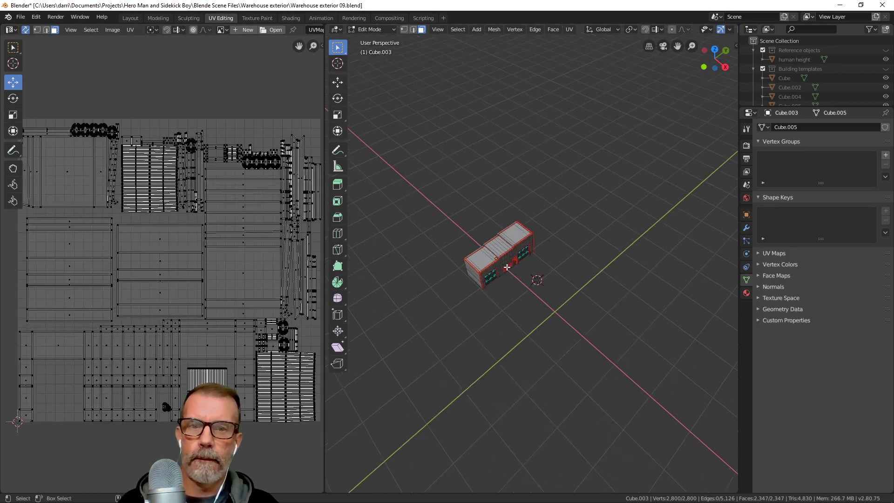
Inspect the building's solid model and edit-mode seams beside its UV layout, and widen the UV editor
middle_drag(460, 269, 523, 266)
key(Tab)
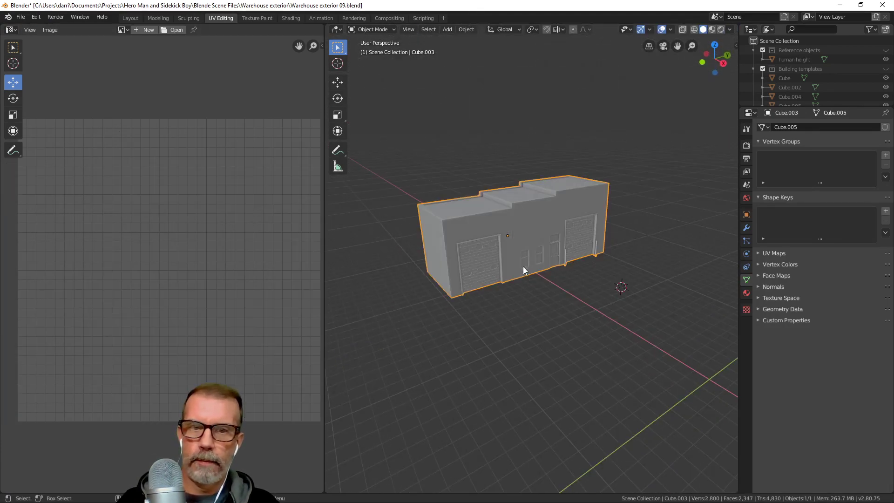
scroll(522, 268, up, 4)
scroll(521, 267, down, 4)
key(Tab)
scroll(261, 171, up, 4)
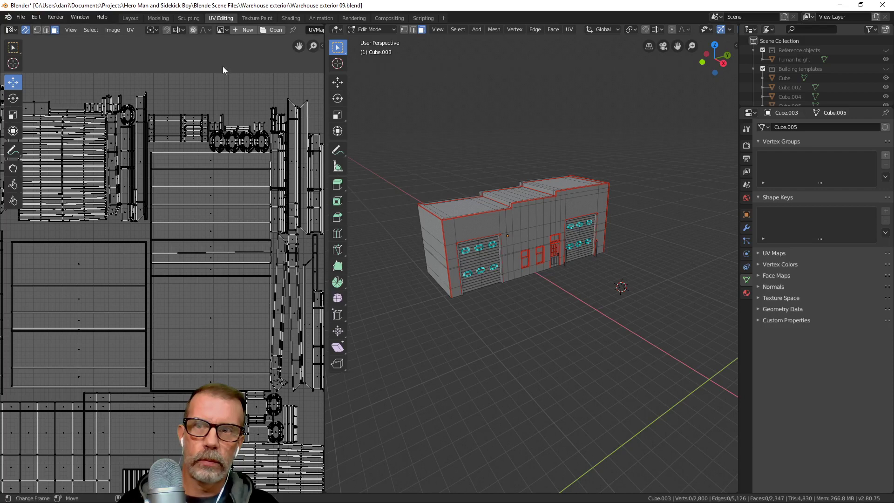
click(12, 30)
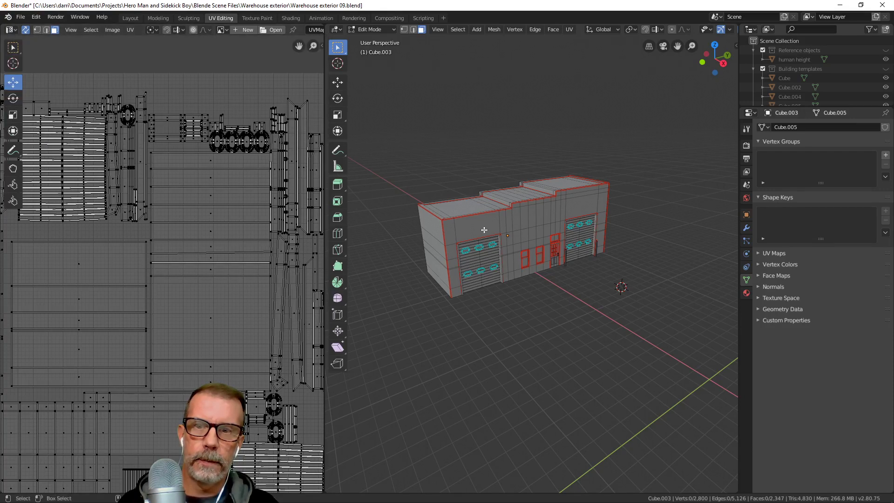
scroll(246, 251, down, 4)
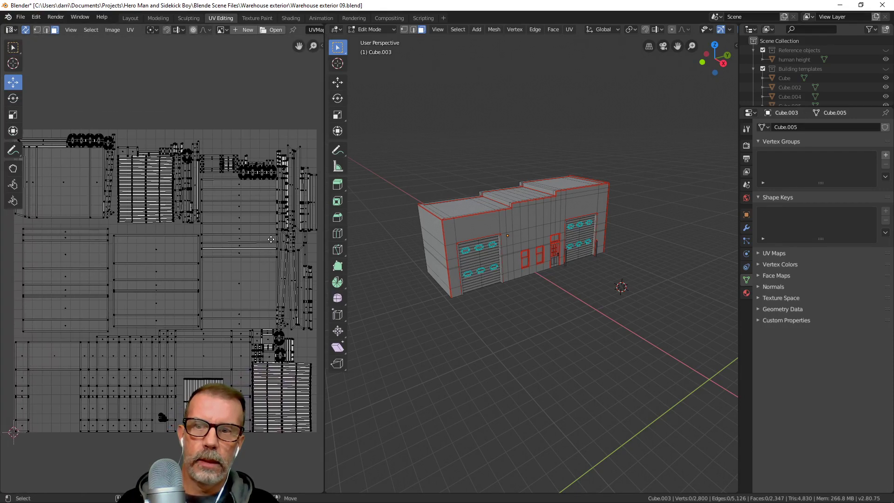
drag(324, 249, 375, 254)
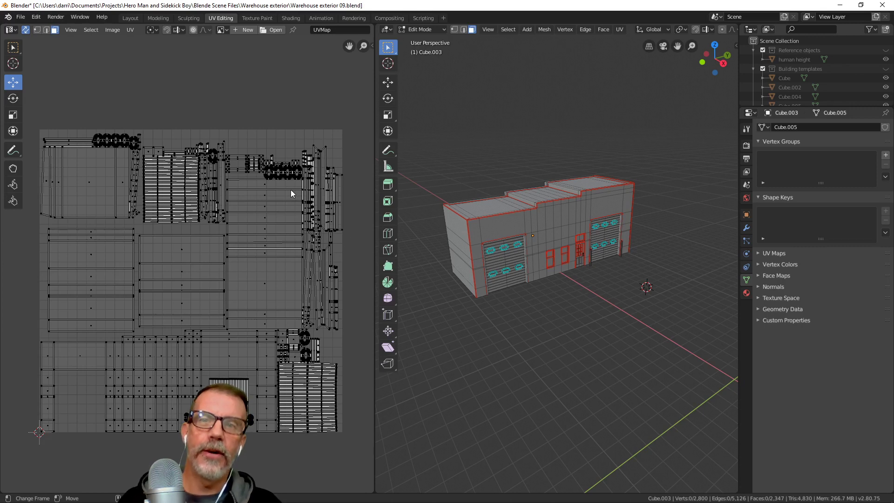
Return the building to Object Mode and save the Blender scene
key(Tab)
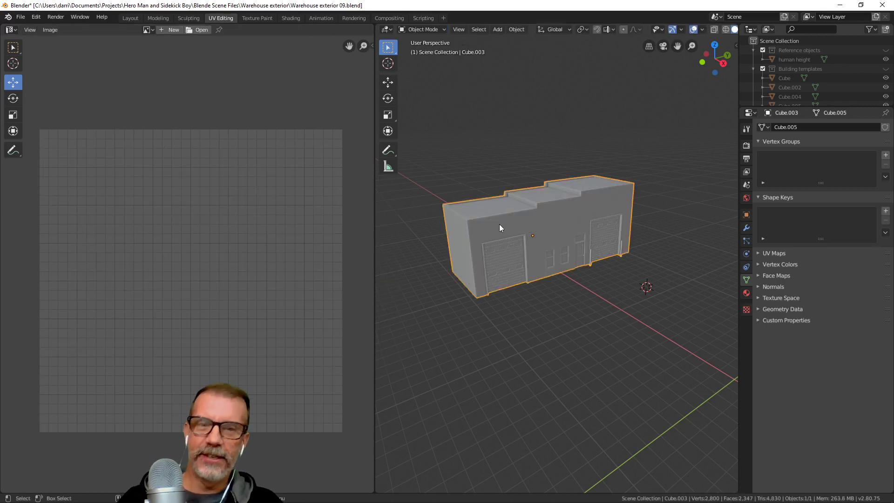
key(ctrl+s)
Check the Exports folder for existing building FBX files without exporting anything
click(20, 16)
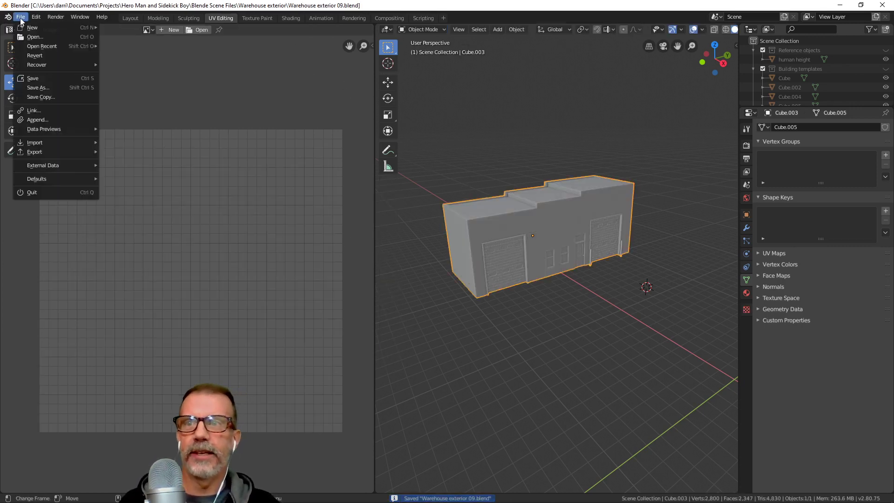
mouse_move(39, 153)
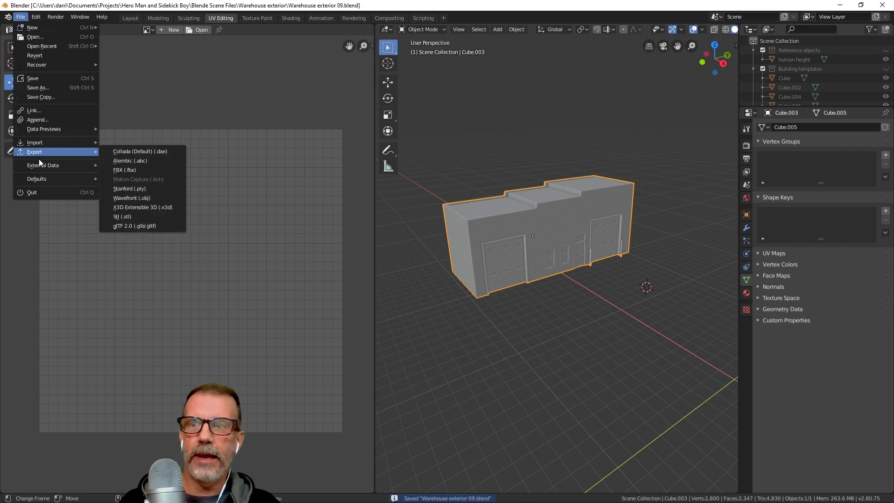
click(127, 167)
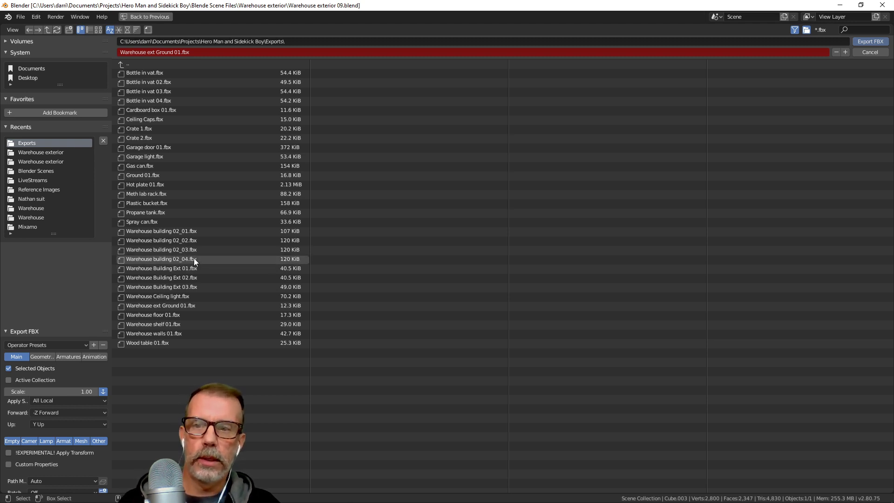
click(869, 52)
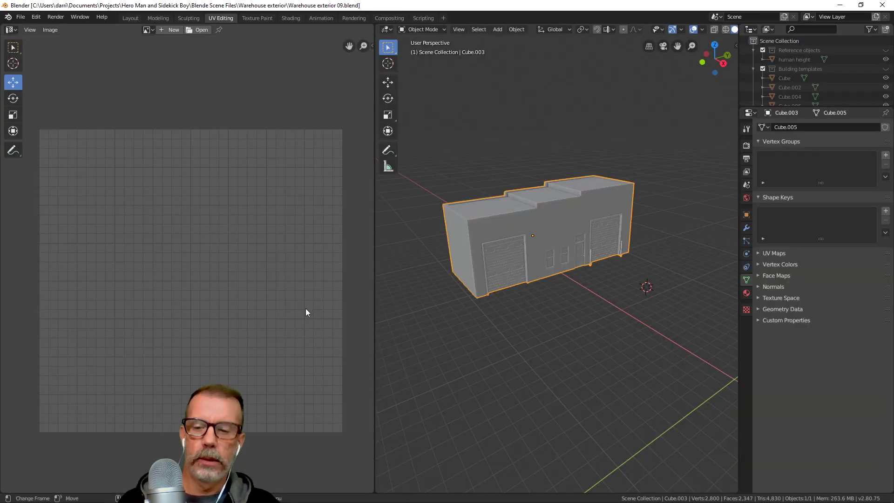
Switch to Substance Painter and show only the 3D view of the textured building
key(alt+Tab)
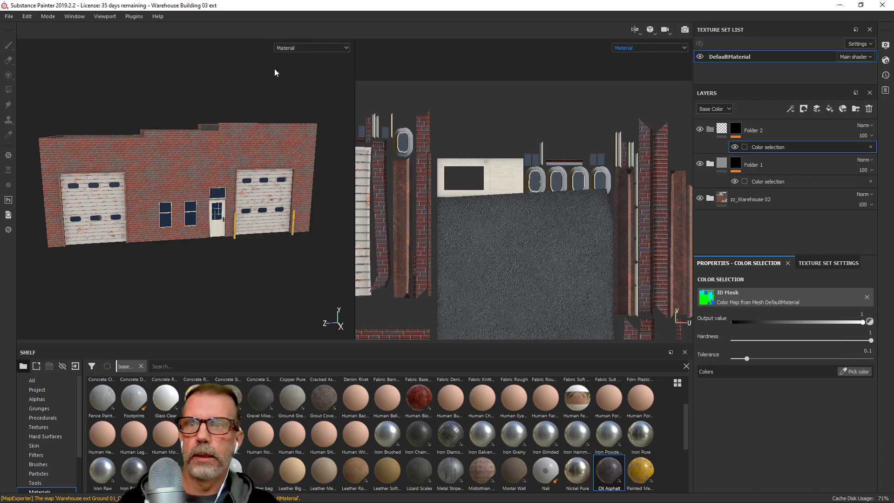
click(635, 30)
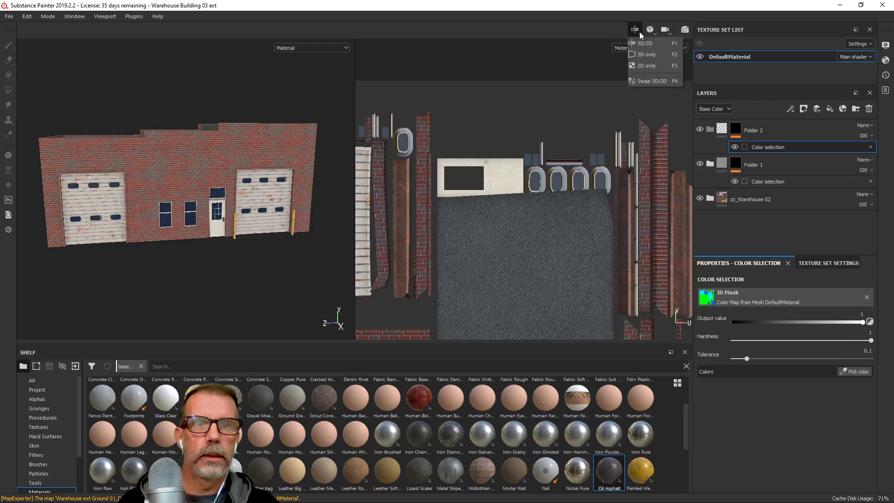
click(650, 54)
Create a new project from the mesh Warehouse building 02_04.fbx, saving the changes to the current project
click(9, 17)
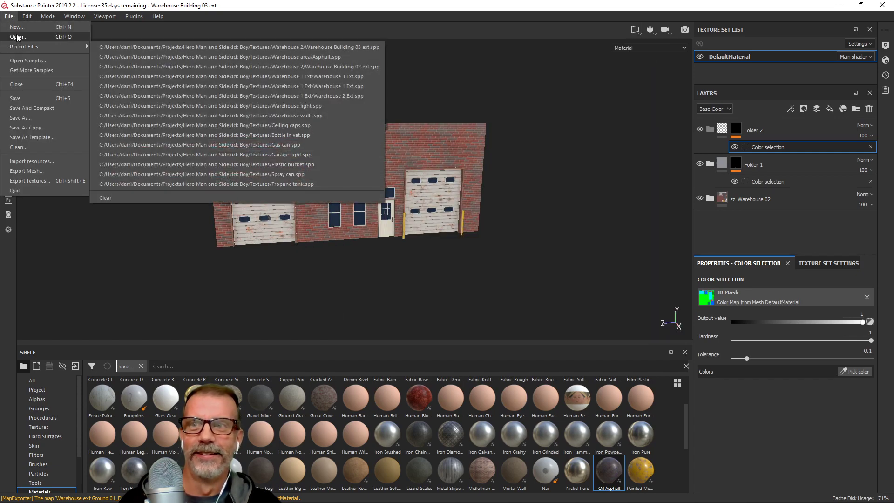
click(16, 27)
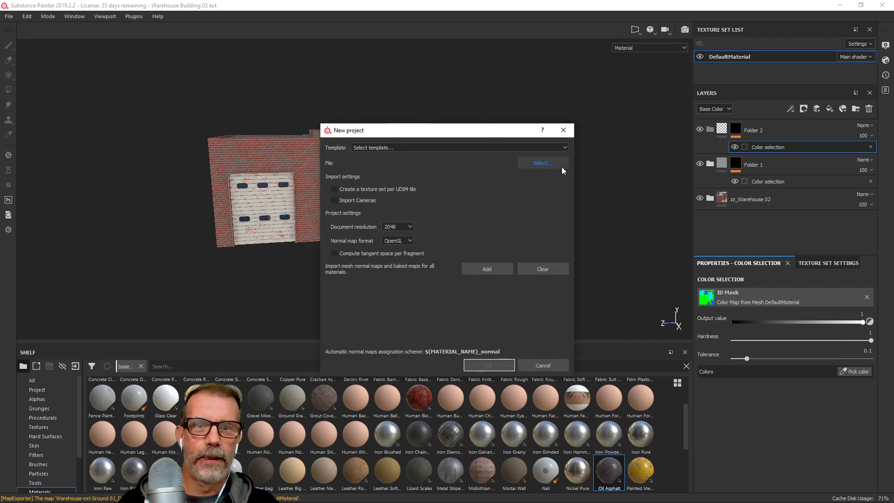
click(557, 163)
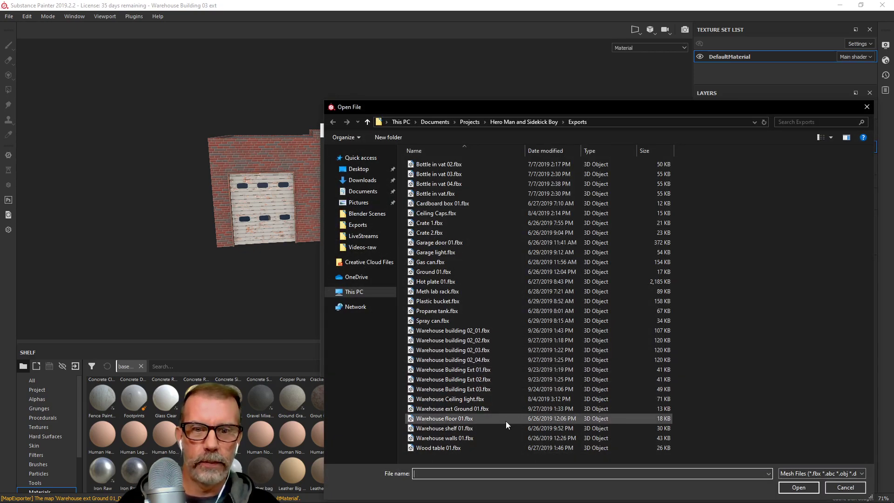
click(487, 359)
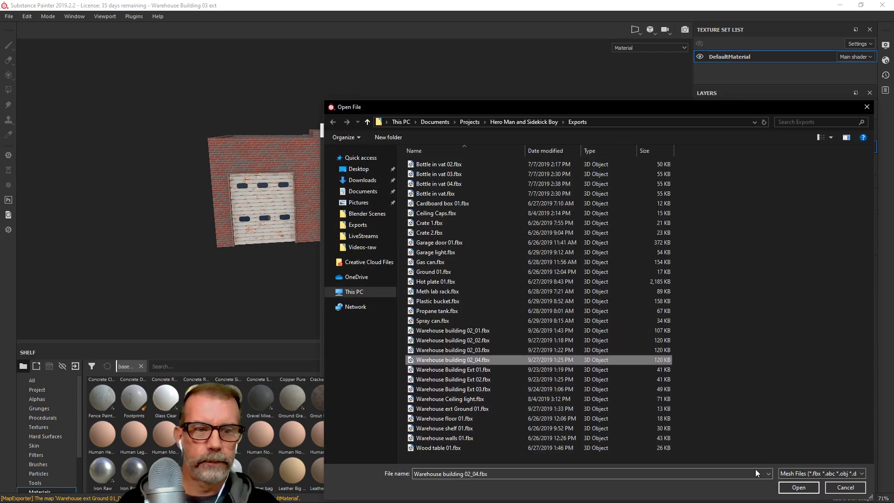
click(798, 487)
click(489, 364)
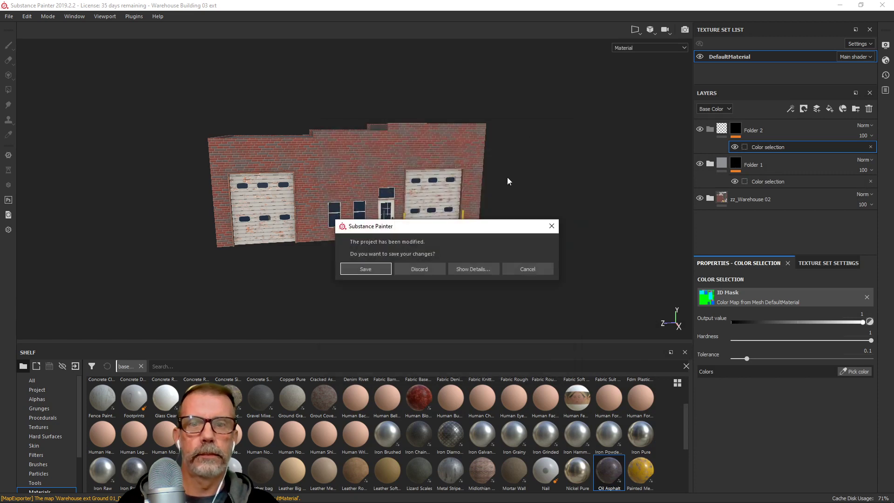
click(374, 272)
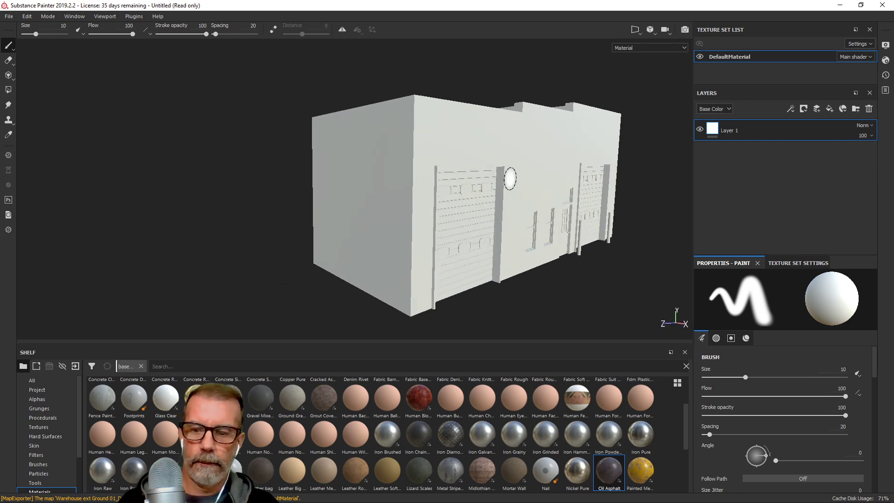
Turn the untextured building toward its front and delete Layer 1
alt+drag(478, 182, 369, 180)
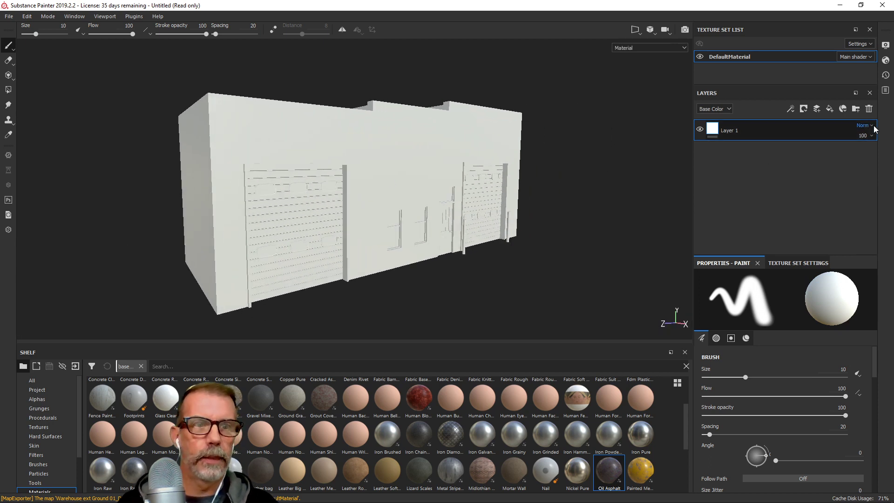
click(868, 109)
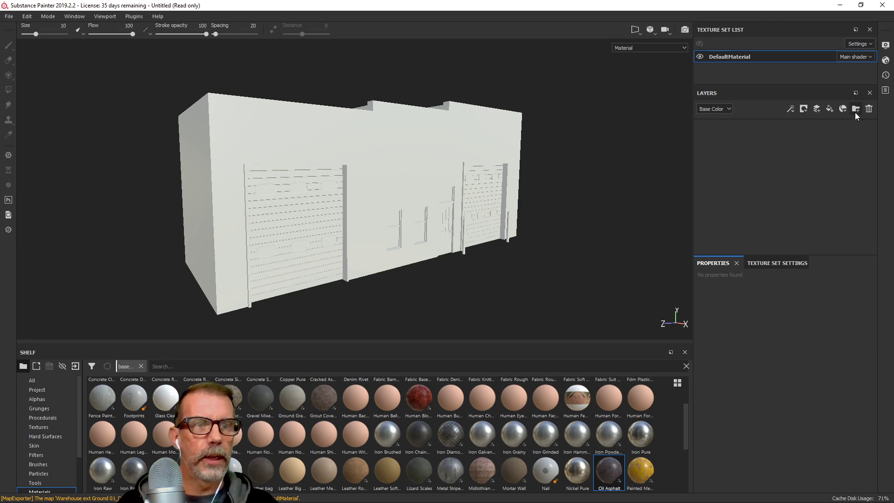
Bake all the DefaultMaterial mesh maps at an output size of 2048
click(769, 262)
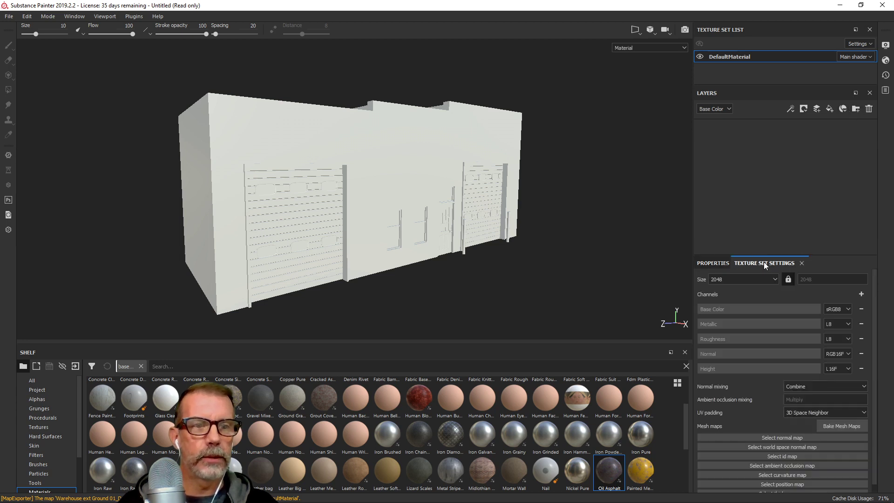
click(833, 427)
click(442, 125)
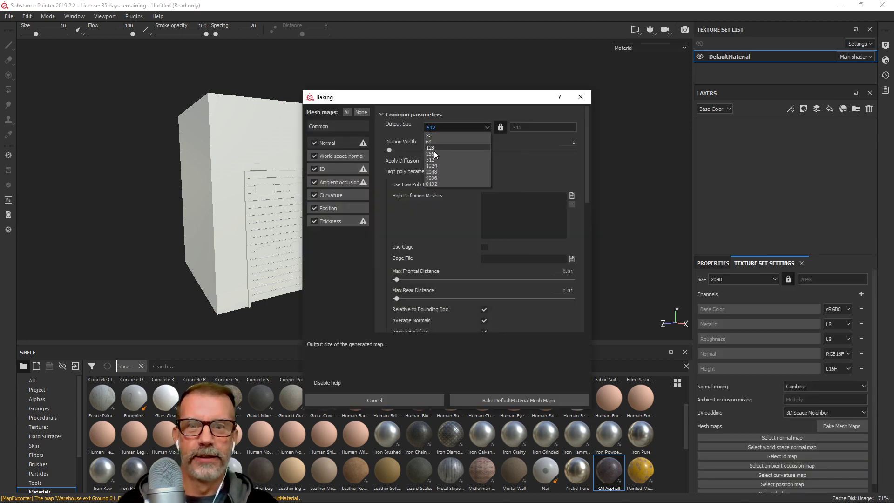
click(438, 169)
click(529, 399)
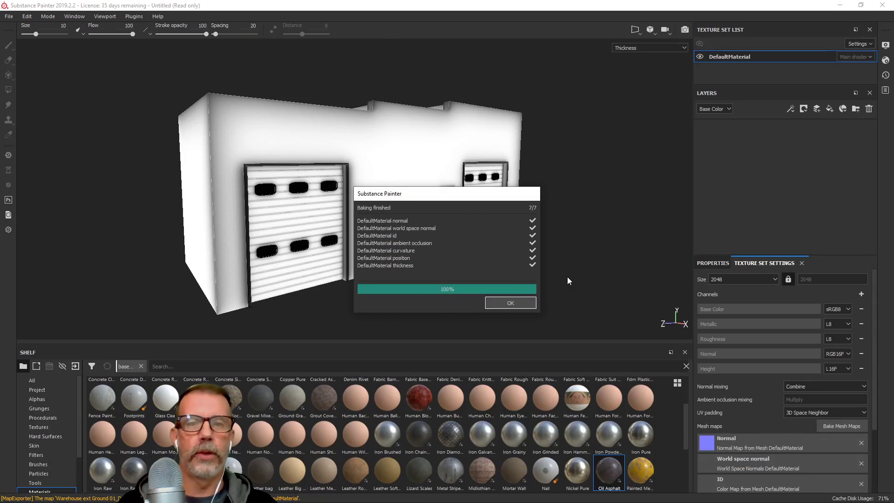
click(515, 306)
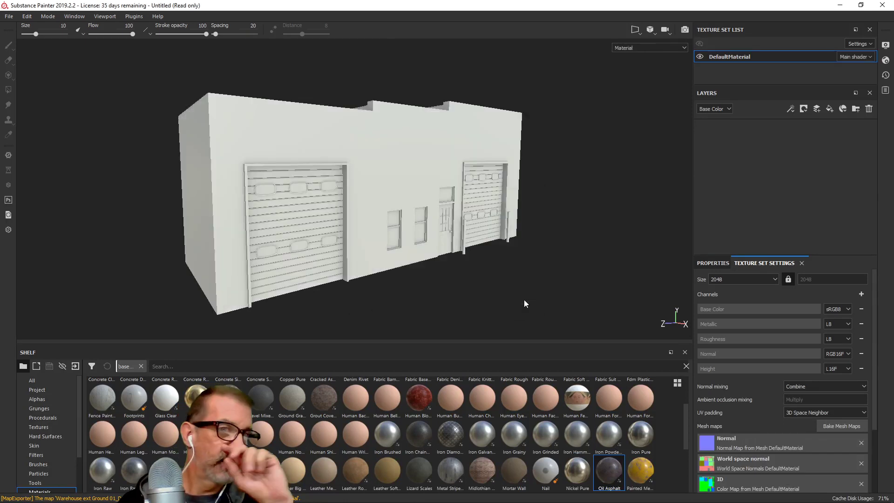
alt+drag(564, 223, 507, 209)
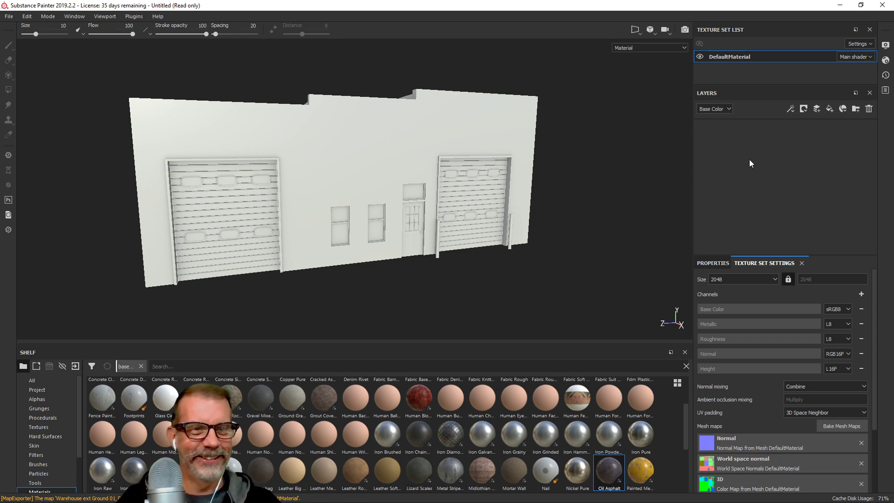
click(856, 109)
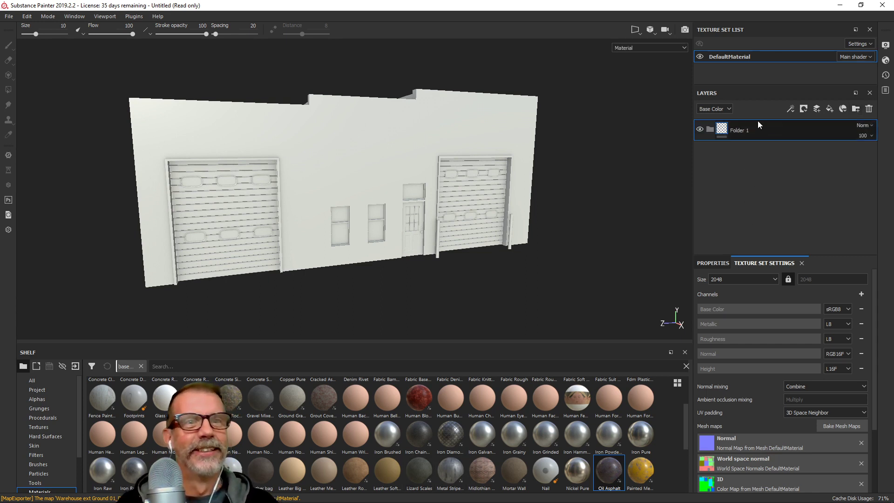
click(867, 110)
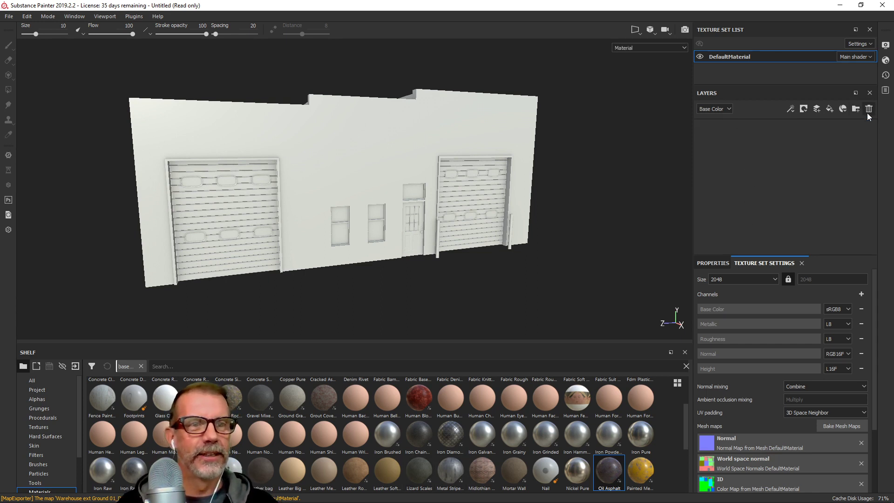
Apply the smart material zz_Warehouse 02 to the building as its base layer
scroll(48, 449, down, 2)
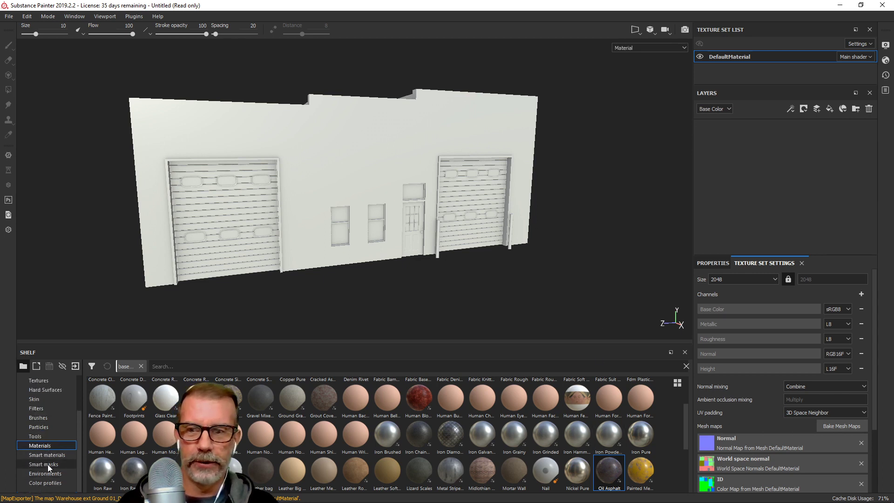
click(49, 455)
scroll(587, 406, down, 10)
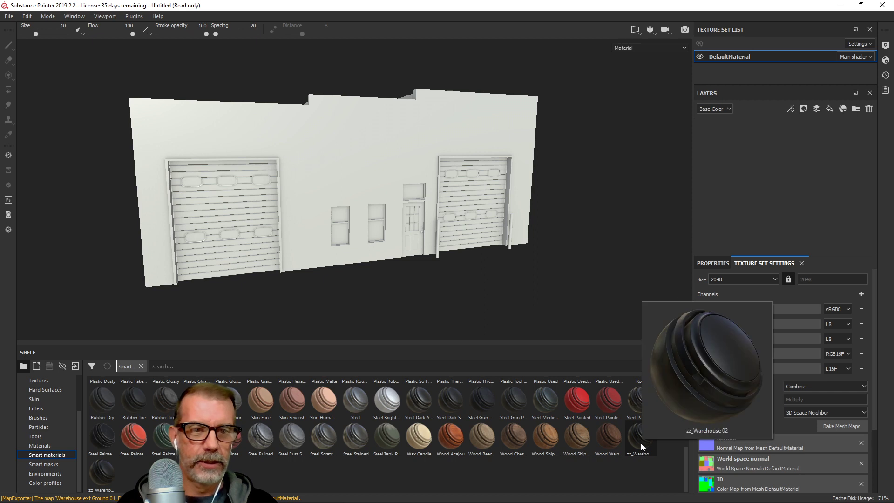
drag(640, 442, 764, 192)
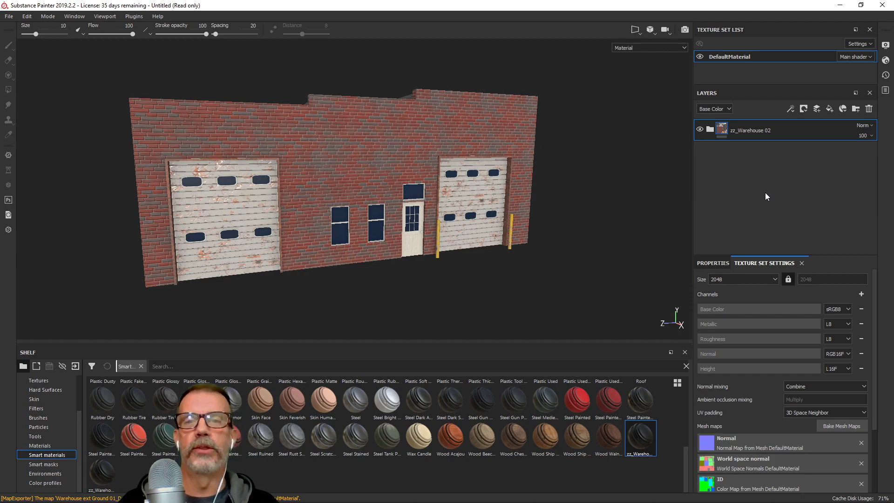
Examine the textured brickwork, windows, entry door and garage door up close
scroll(497, 245, up, 5)
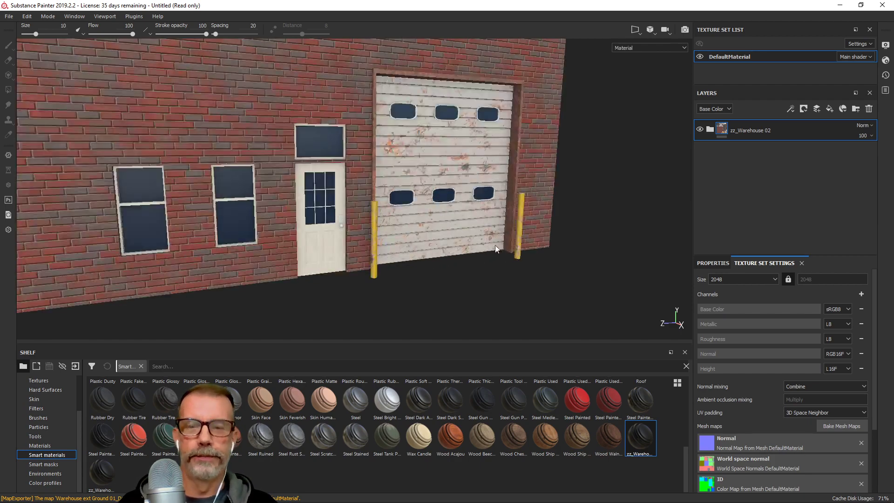
alt+drag(497, 245, 438, 239)
scroll(439, 243, up, 4)
alt+middle_drag(479, 242, 492, 261)
alt+drag(410, 257, 453, 281)
alt+middle_drag(453, 281, 507, 208)
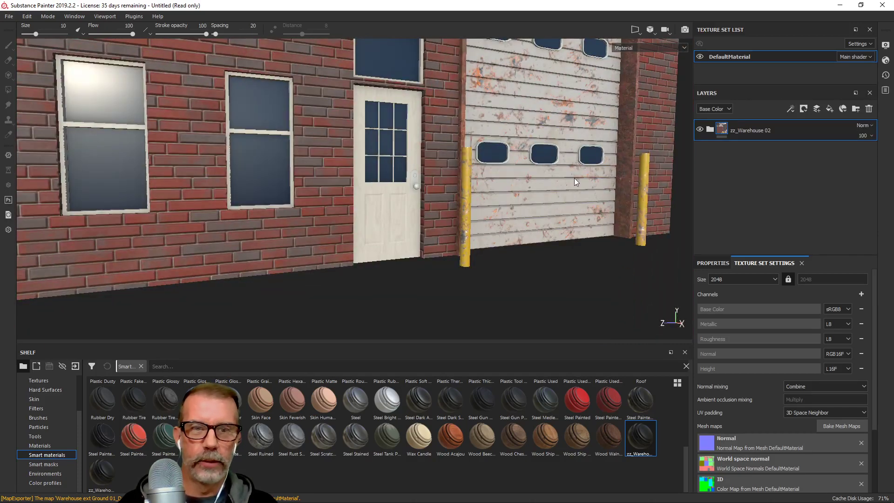
scroll(493, 193, up, 3)
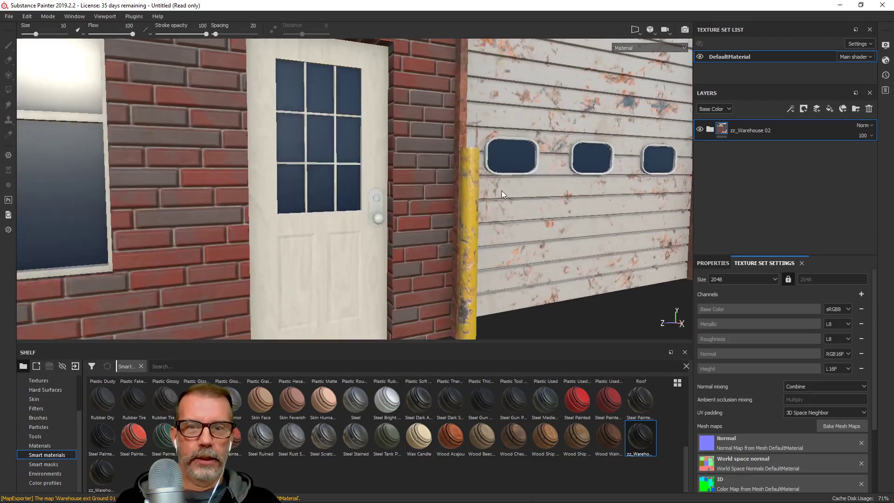
alt+middle_drag(502, 191, 511, 169)
Add a folder named door knob above zz_Warehouse 02 and mask it by color selection with the door knob's ID color
click(855, 110)
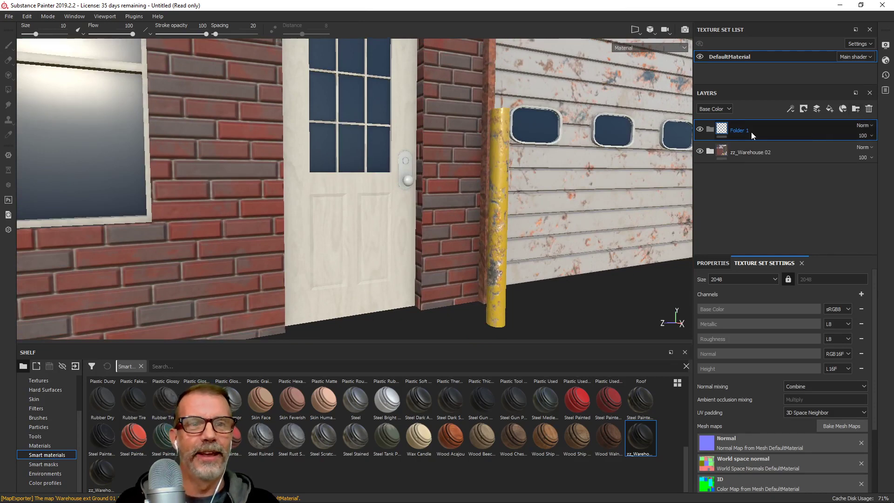
key(Return)
right_click(784, 128)
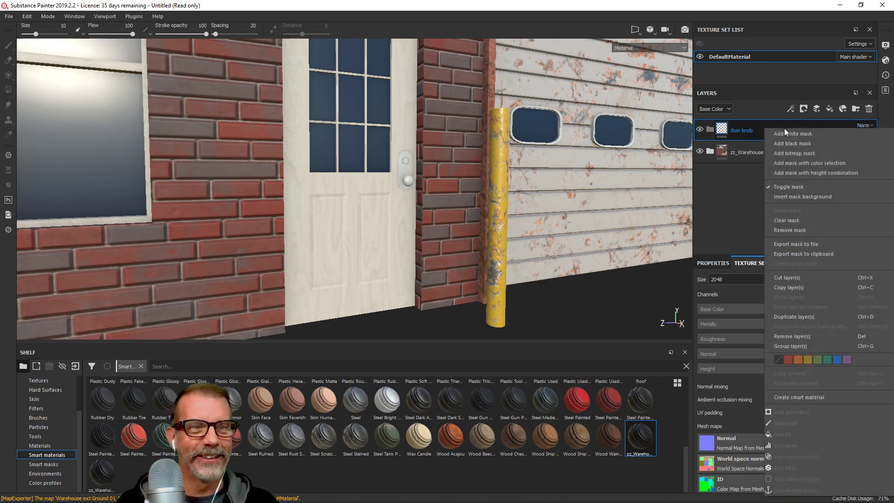
click(816, 164)
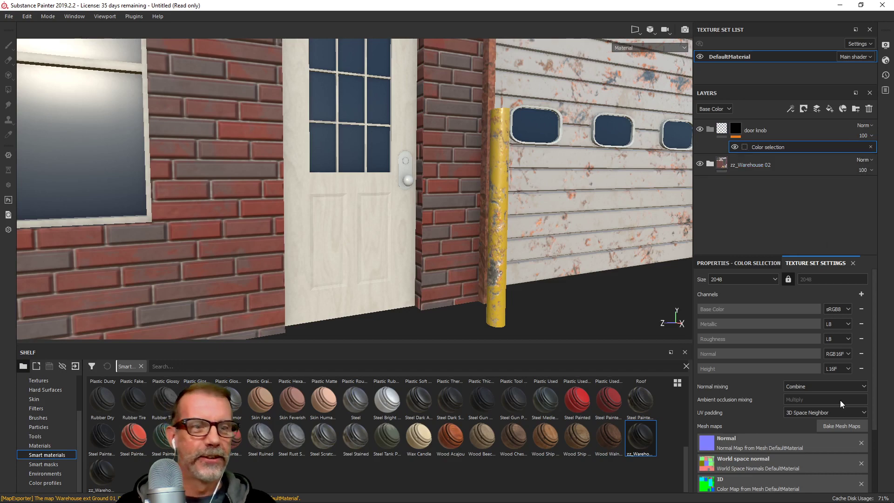
click(740, 263)
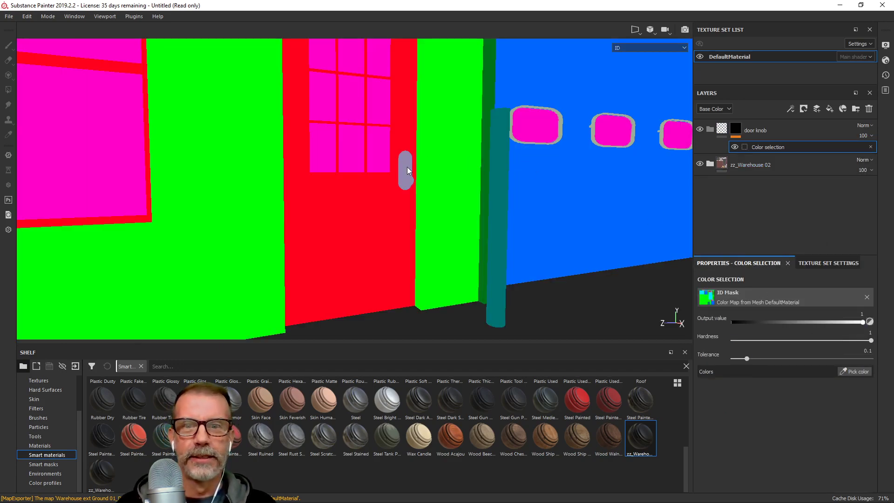
click(407, 168)
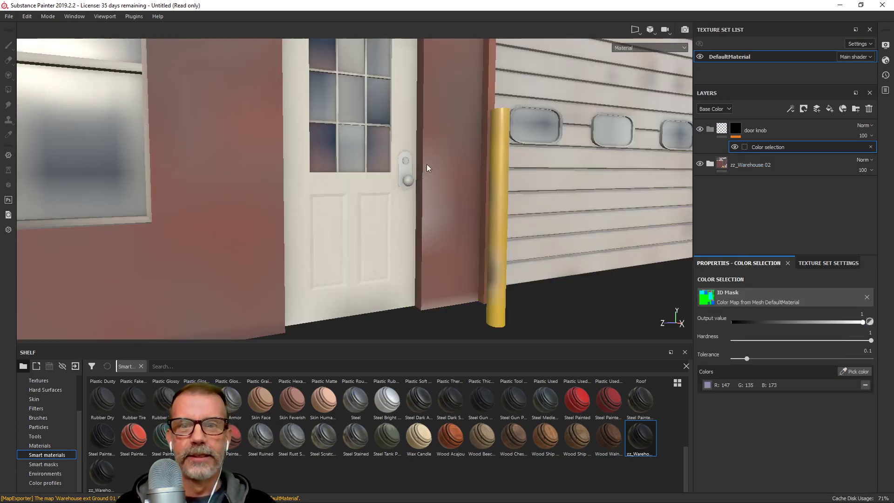
Select the door knob folder and filter the shelf's materials by metal
scroll(444, 249, up, 1)
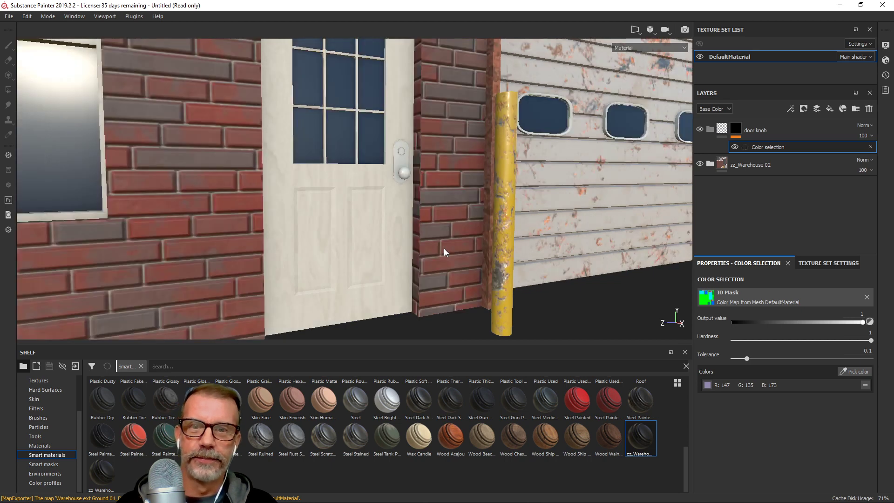
click(799, 129)
click(41, 445)
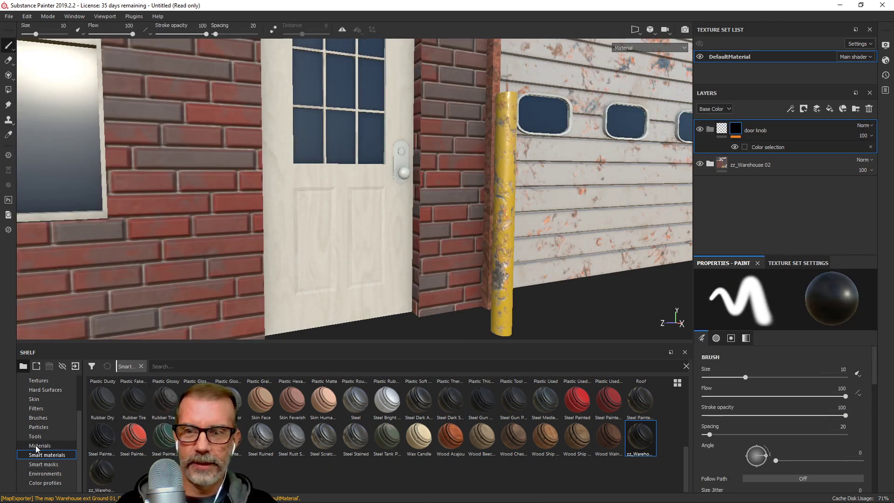
click(219, 367)
text(metal)
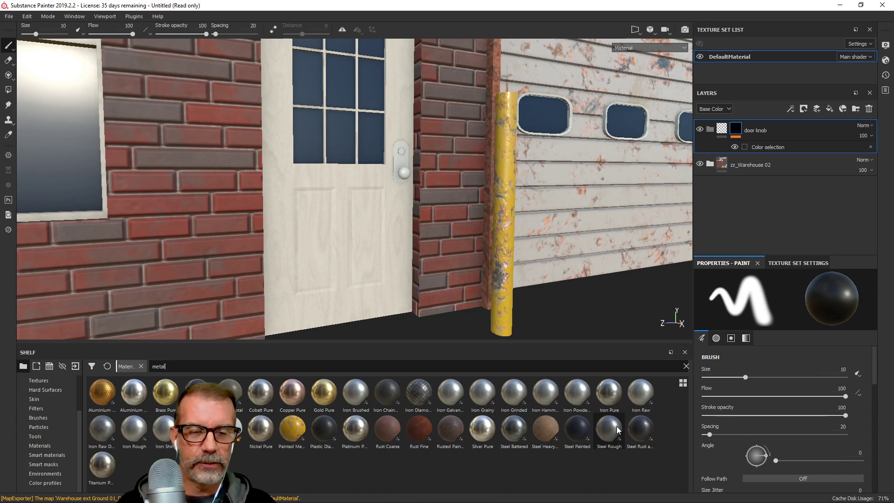
Try the Steel Rust and Wear material in the door knob folder and remove it
mouse_move(637, 429)
drag(638, 430, 785, 126)
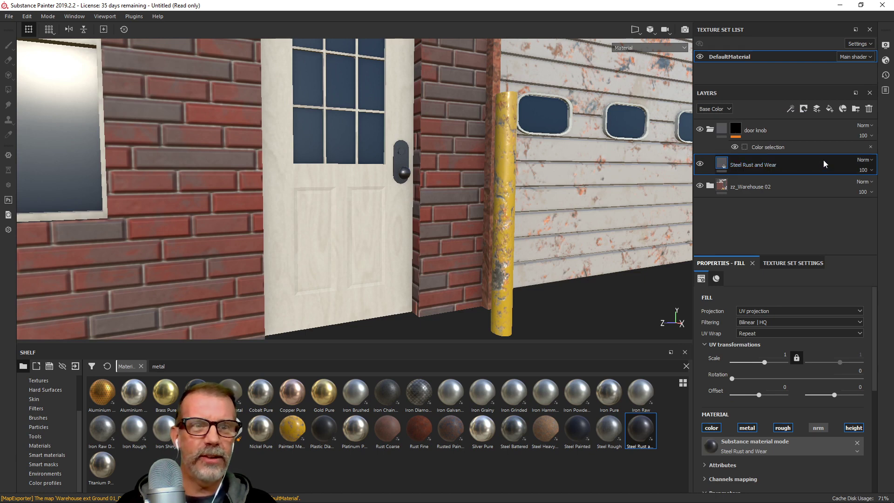
key(Delete)
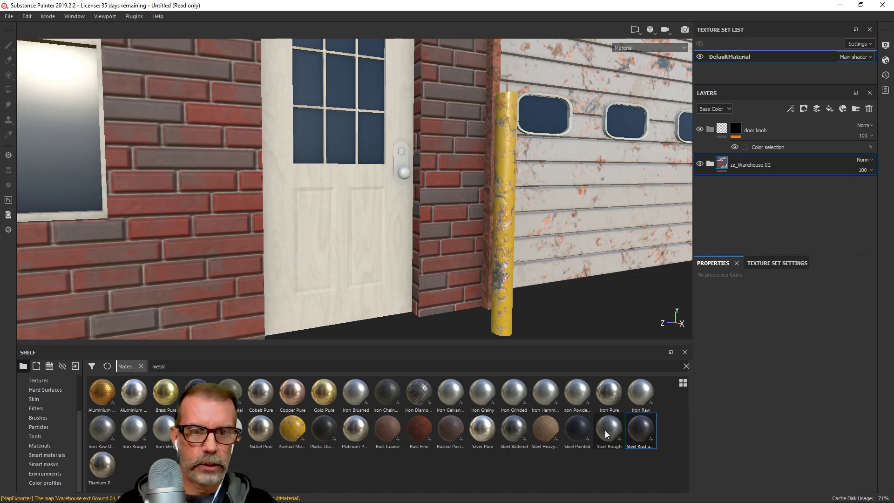
Add the Steel Rough material to the door knob folder
drag(604, 430, 779, 138)
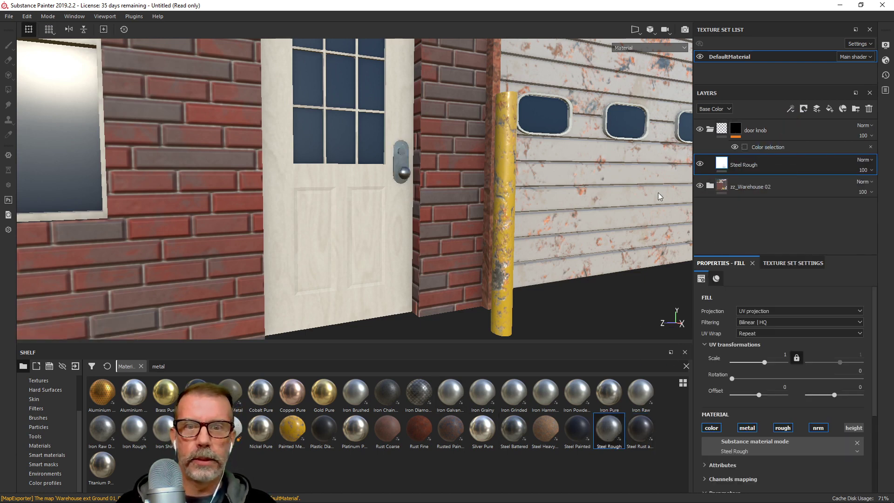
scroll(432, 229, up, 4)
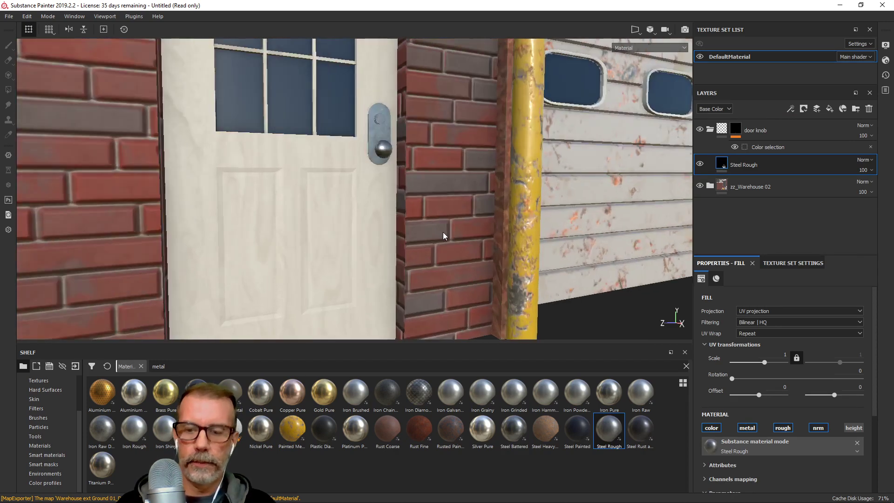
alt+drag(443, 232, 395, 227)
scroll(431, 221, up, 3)
alt+middle_drag(443, 158, 479, 283)
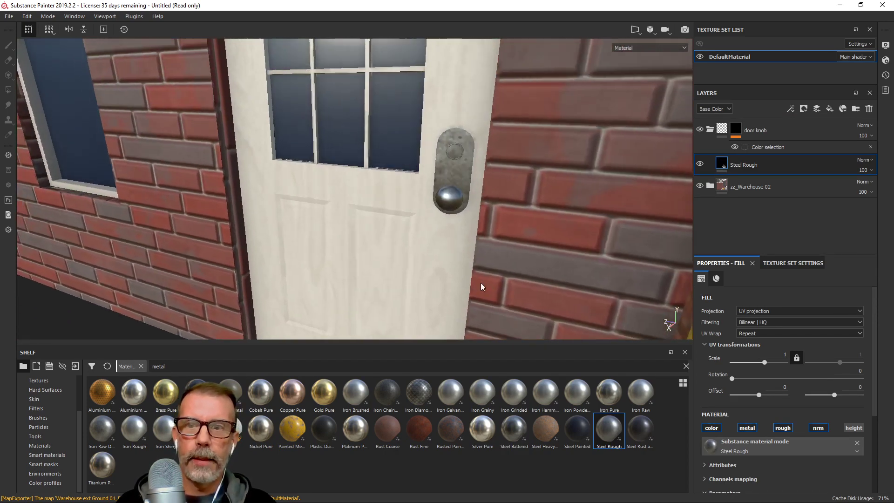
Set the UV scale of the door knob's Steel Rough fill to 3
scroll(436, 256, up, 2)
alt+drag(437, 251, 505, 246)
scroll(406, 258, up, 3)
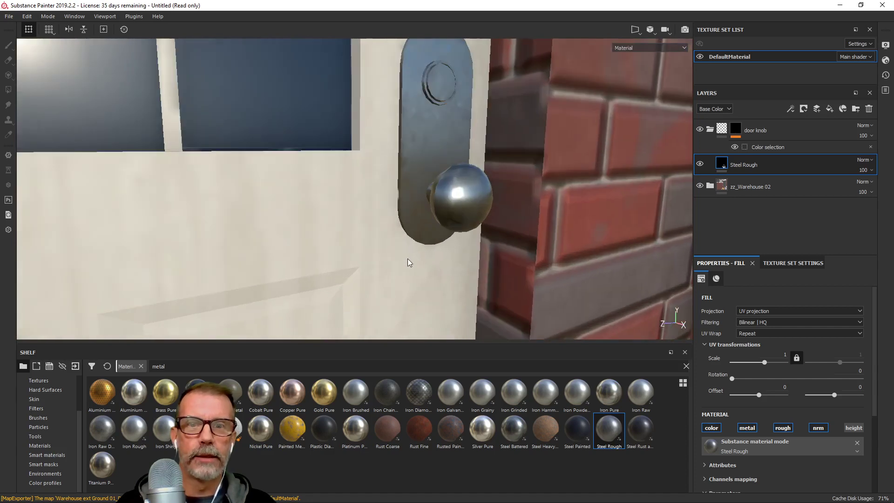
alt+middle_drag(444, 226, 420, 276)
scroll(434, 230, down, 1)
scroll(434, 230, up, 3)
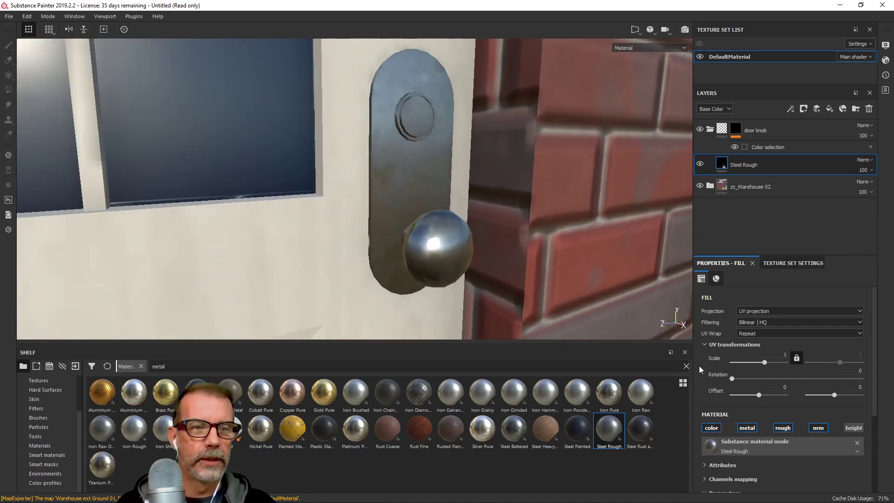
click(785, 355)
text(3)
key(Return)
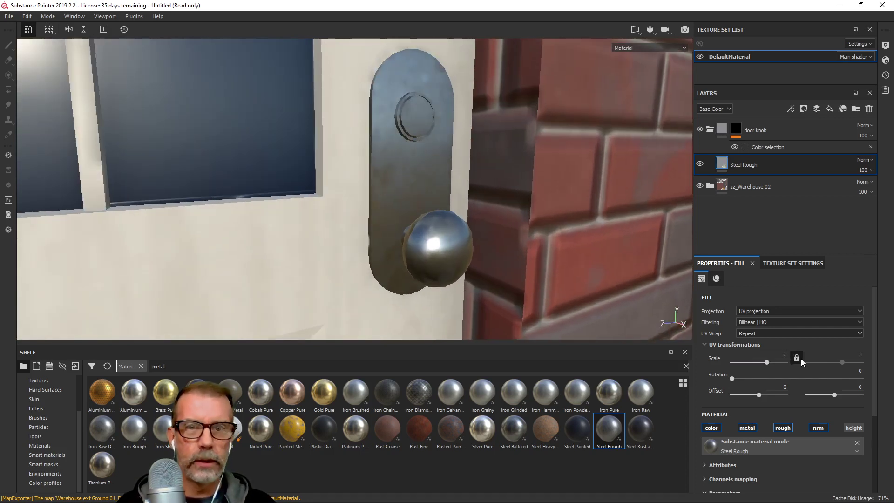
Save the project as Warehouse Building 04 ext.spp in the Warehouse 2 folder under Textures
alt+drag(358, 205, 421, 210)
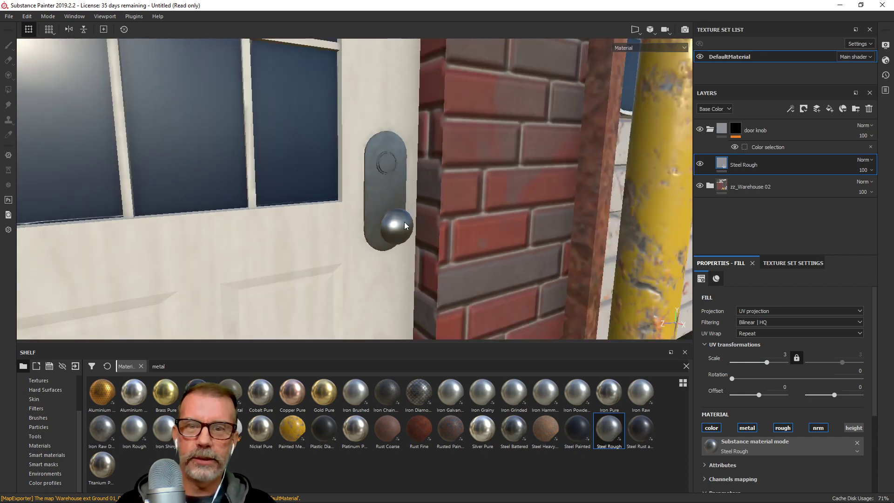
scroll(374, 220, down, 6)
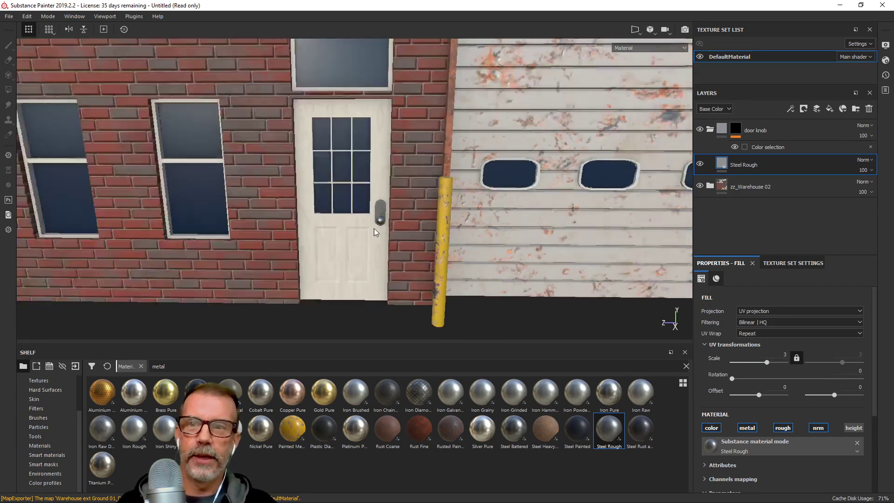
scroll(373, 228, down, 4)
alt+drag(422, 224, 388, 213)
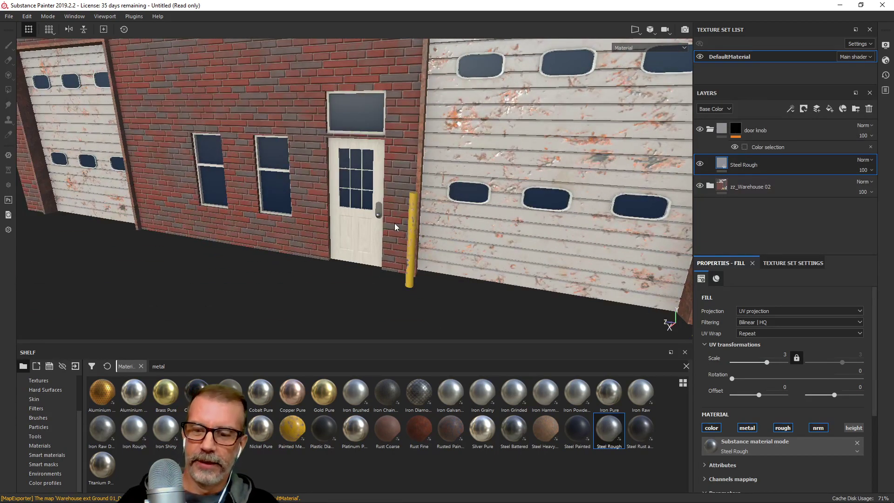
key(ctrl+s)
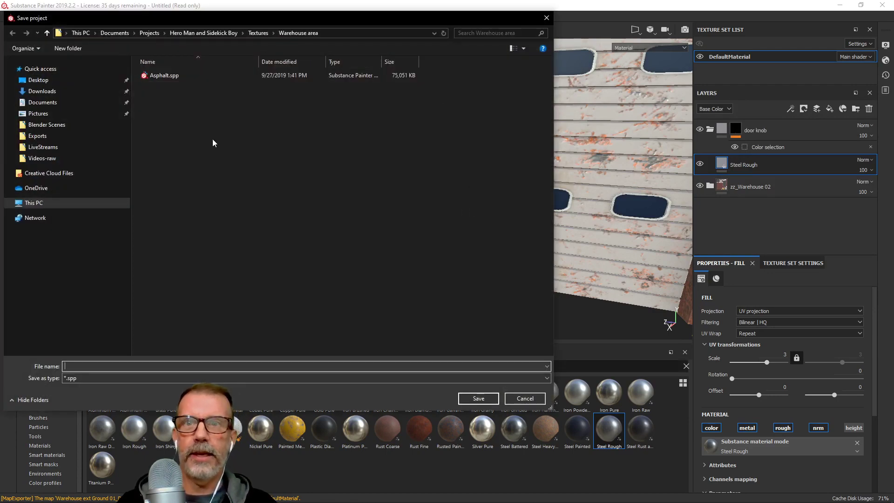
click(258, 33)
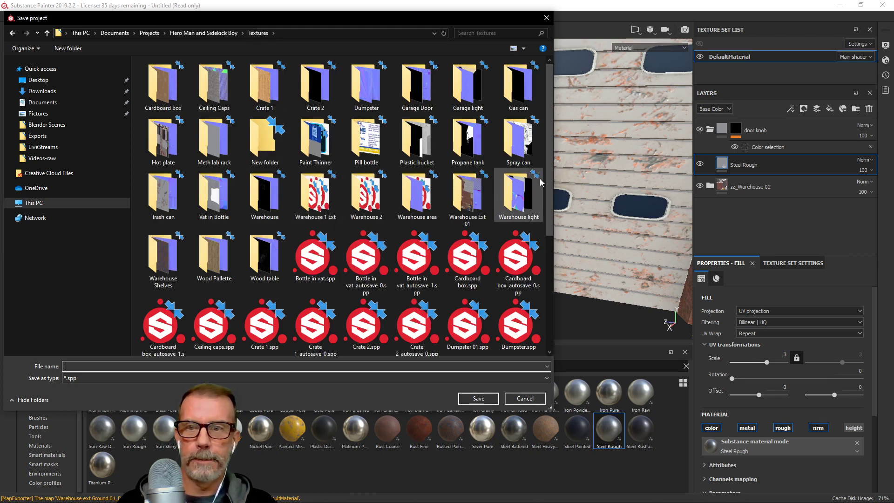
double_click(367, 196)
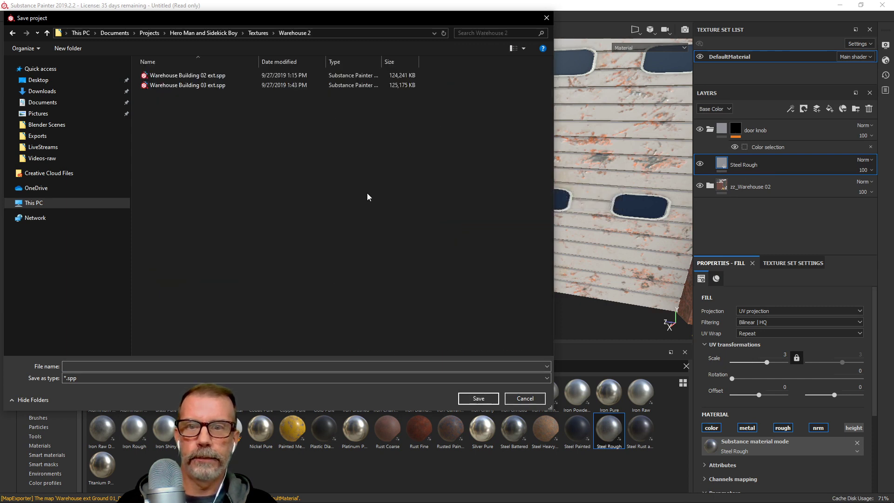
click(210, 85)
click(128, 367)
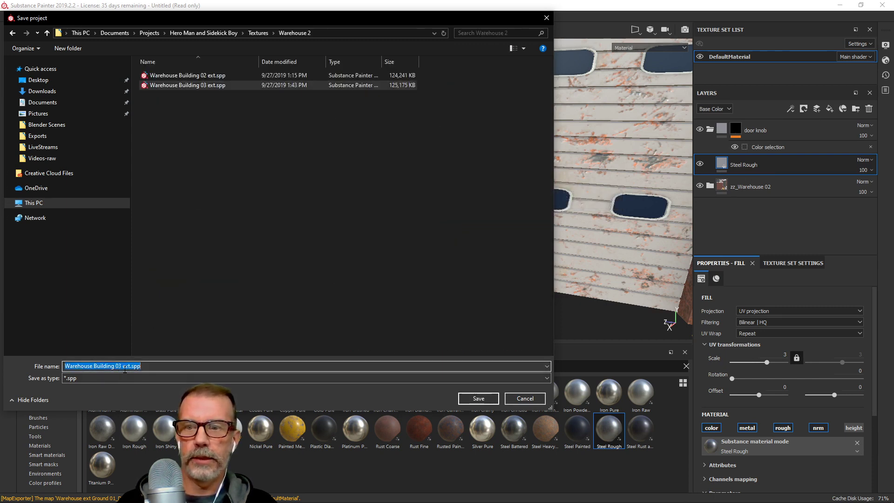
click(119, 366)
key(BackSpace)
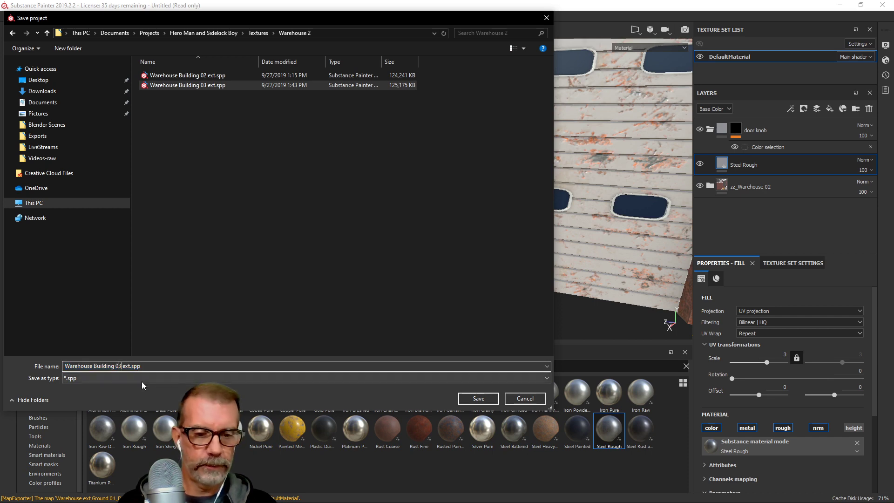
text(4)
key(Return)
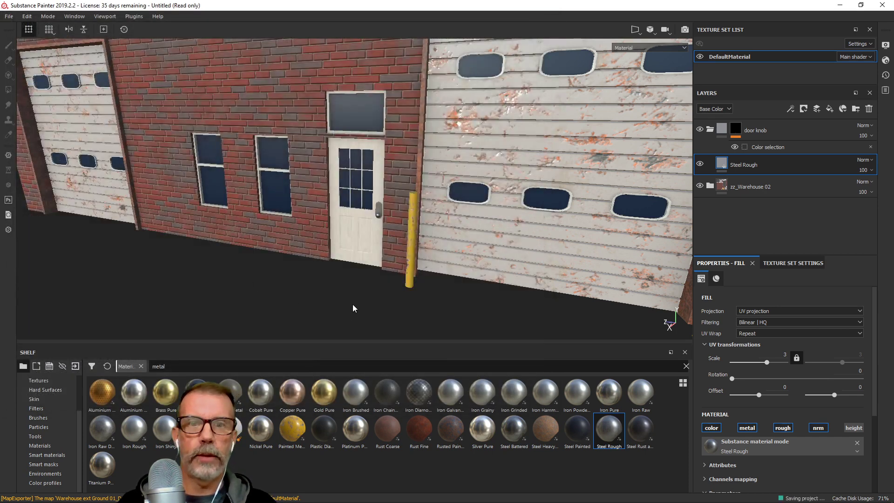
Examine the window frames and weathered panels of the garage door beside the entry door
scroll(373, 241, down, 4)
alt+middle_drag(399, 228, 340, 287)
scroll(387, 261, down, 2)
alt+drag(339, 286, 437, 273)
alt+middle_drag(437, 274, 434, 214)
scroll(421, 251, up, 5)
scroll(435, 214, up, 3)
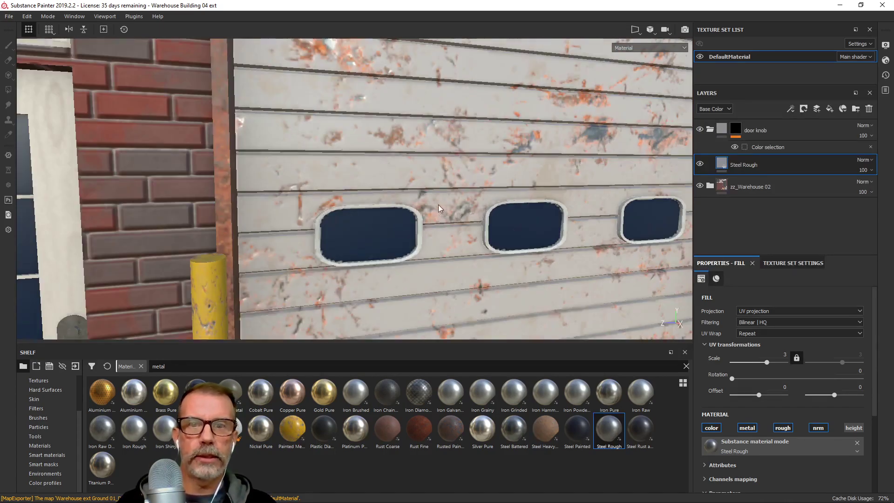
Add a new folder above the door knob folder and name it garage door window trim
click(772, 129)
click(855, 108)
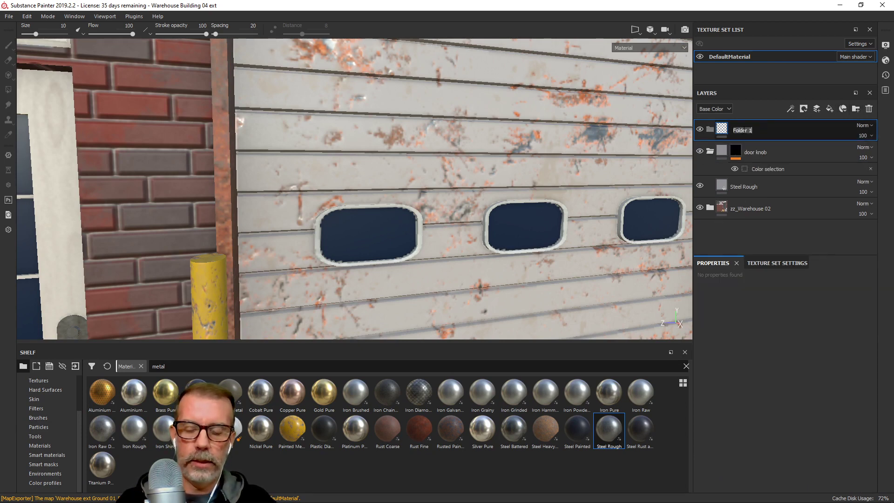
double_click(741, 131)
text(garage door wind)
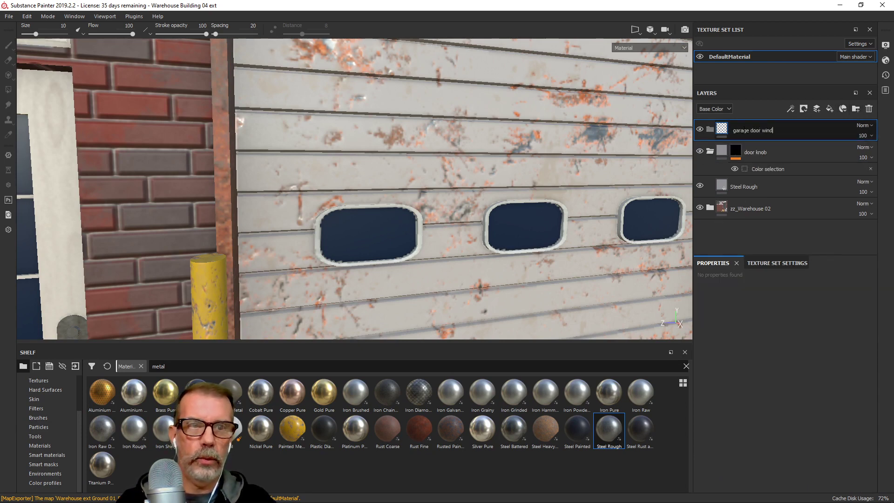
text(ow drim)
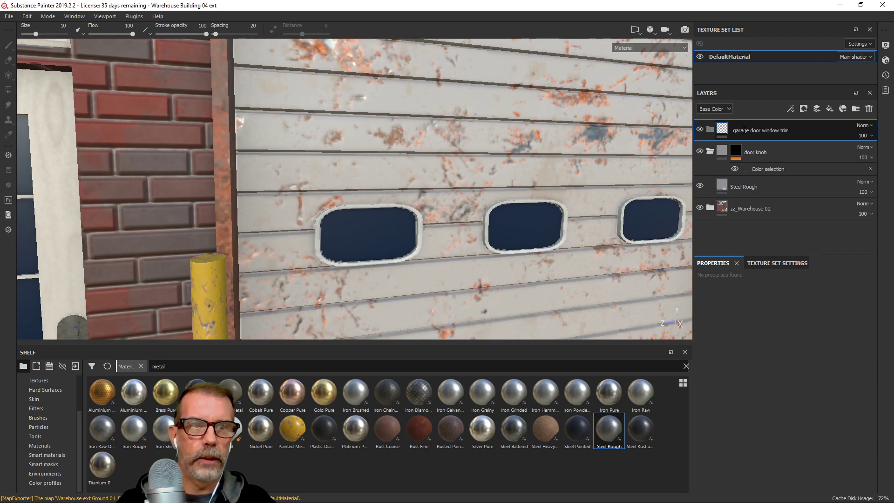
key(Return)
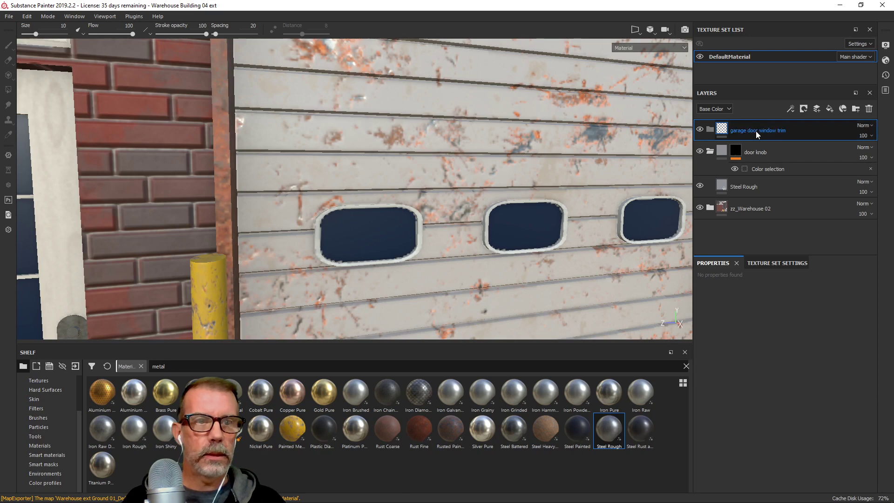
Mask the garage door window trim folder with a color selection using the grey ID color of the window frames
right_click(756, 130)
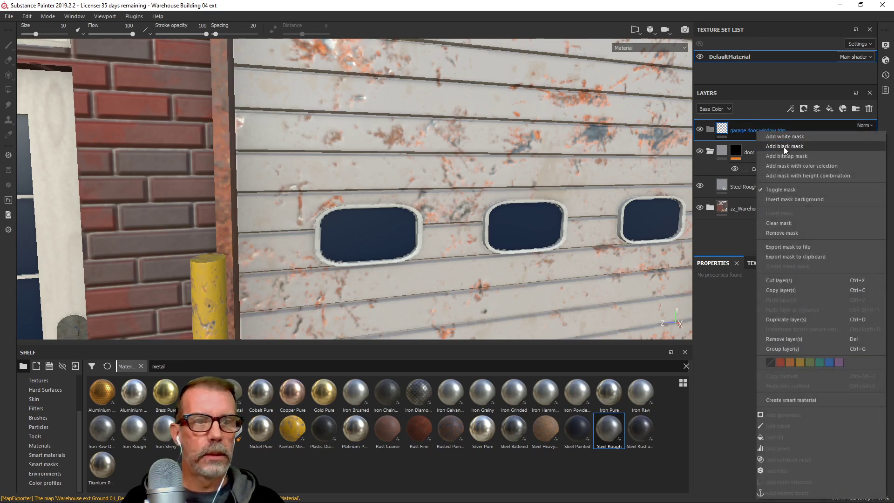
click(787, 165)
click(853, 371)
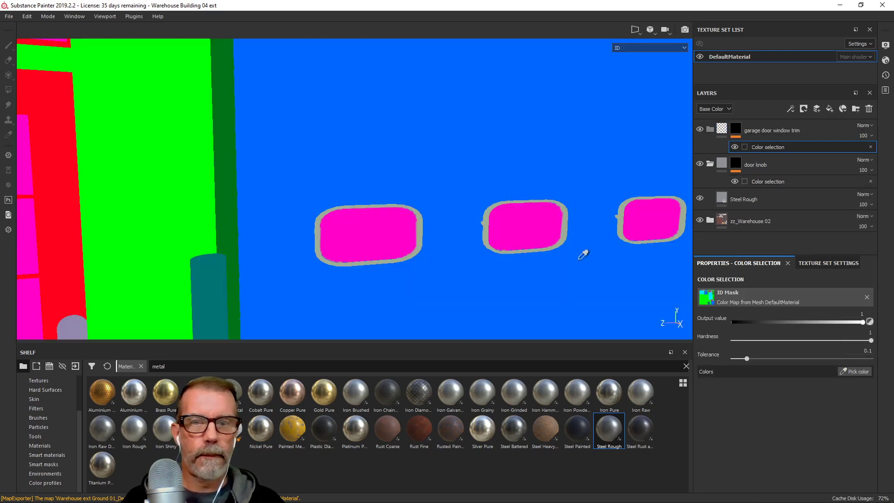
click(422, 233)
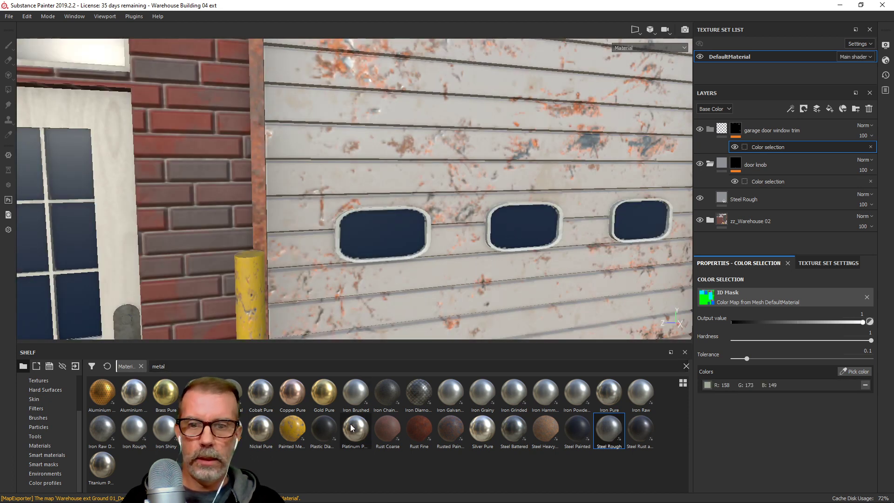
Search the shelf materials for rubber and check the Black Rubber material
click(685, 366)
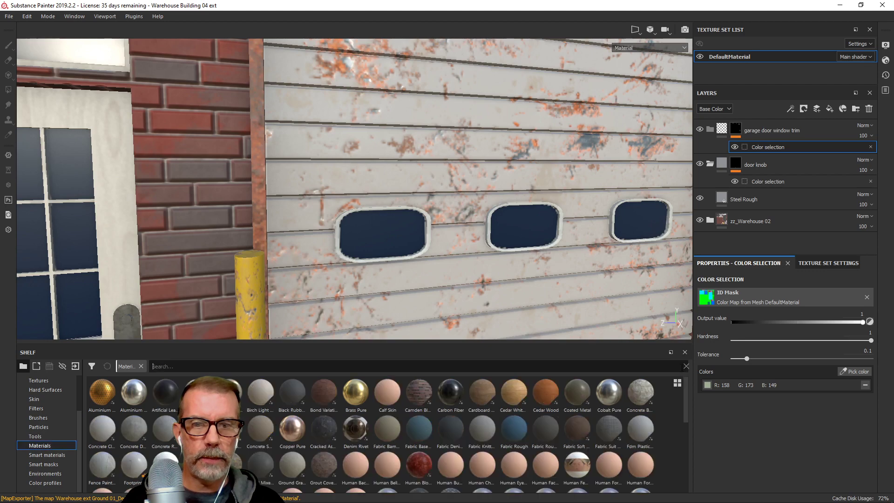
click(181, 366)
text(rubber)
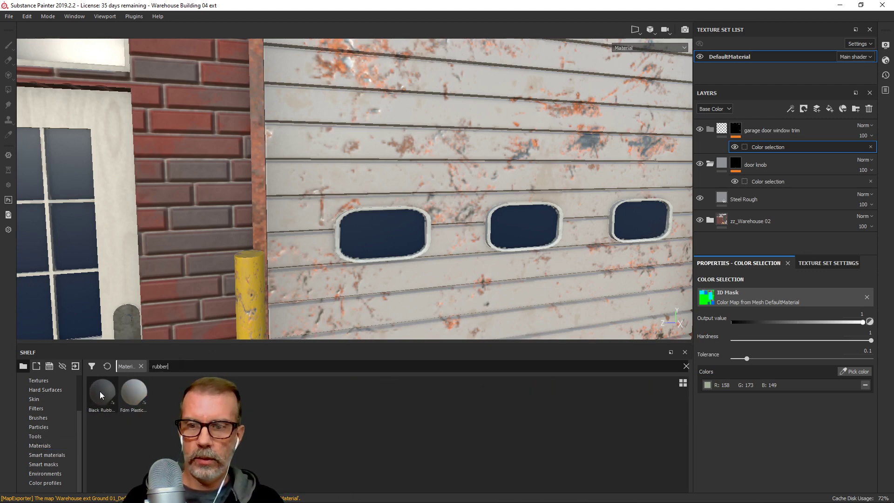
mouse_move(101, 395)
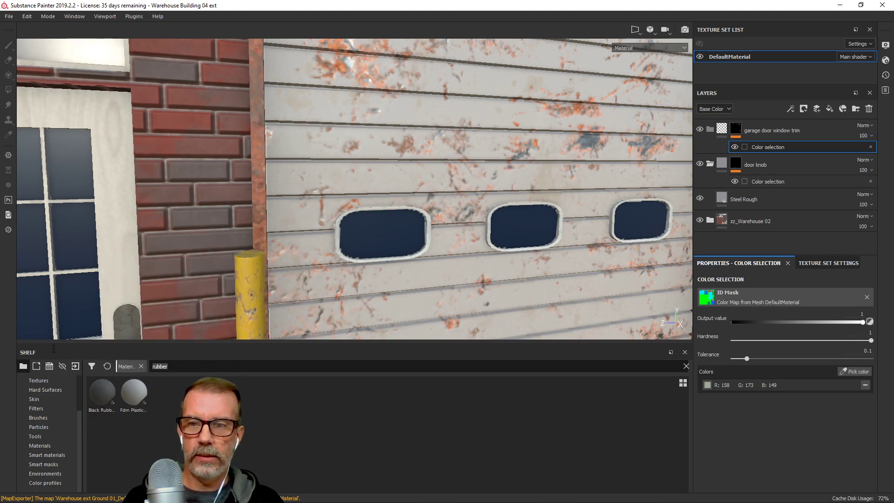
Search the materials for plastic and add Plastic Grainy to the garage door window trim folder
key(ctrl+a)
key(BackSpace)
text(plastic)
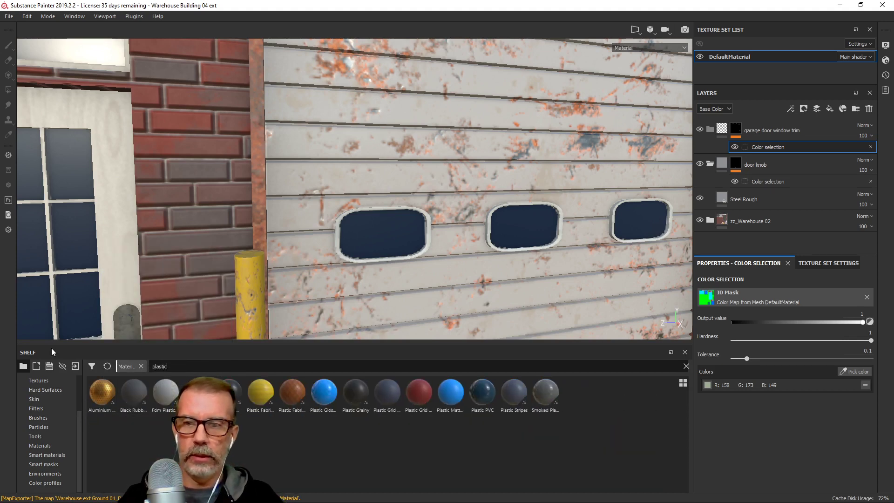
mouse_move(229, 393)
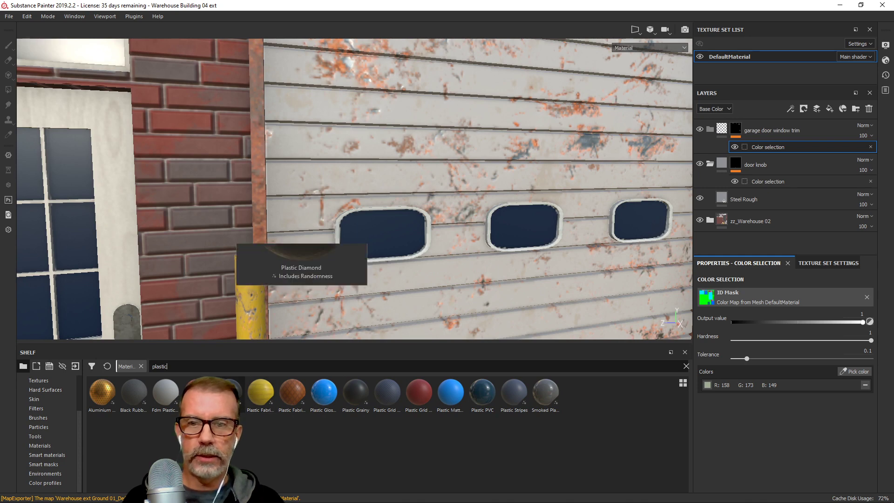
mouse_move(355, 393)
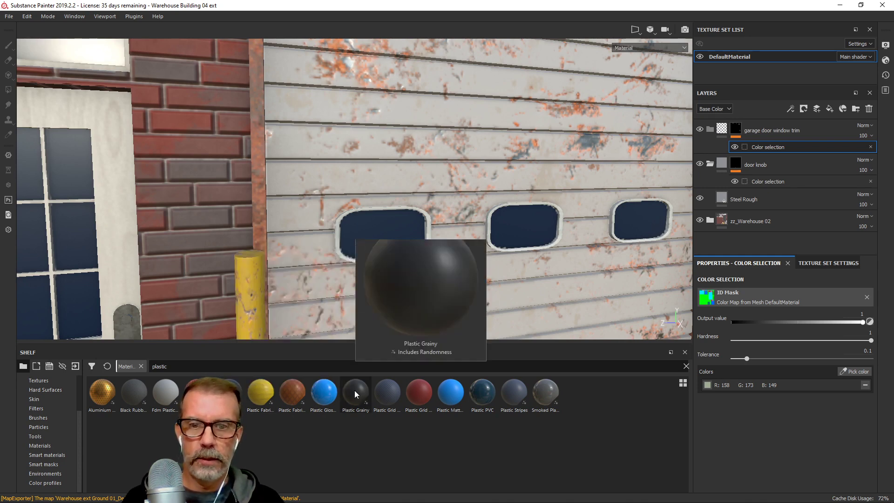
drag(355, 393, 783, 129)
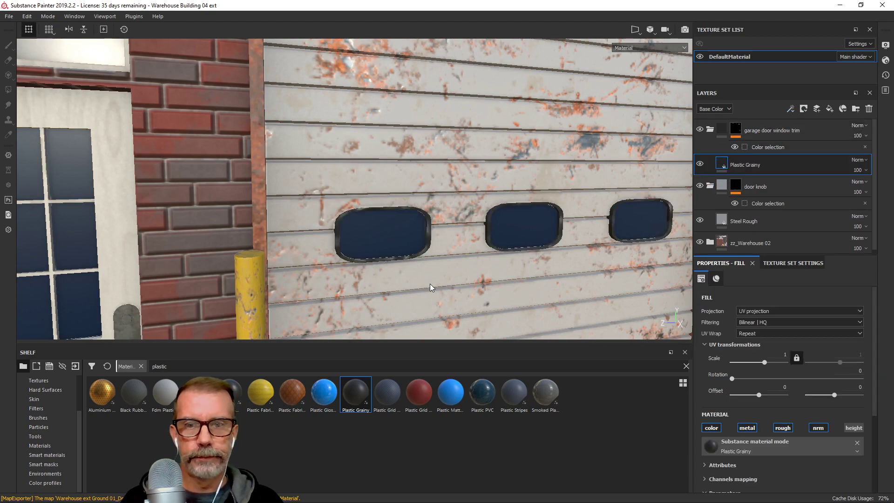
Set the UV scale of the window trim's Plastic Grainy fill to 10.8
scroll(429, 283, up, 3)
scroll(452, 218, down, 3)
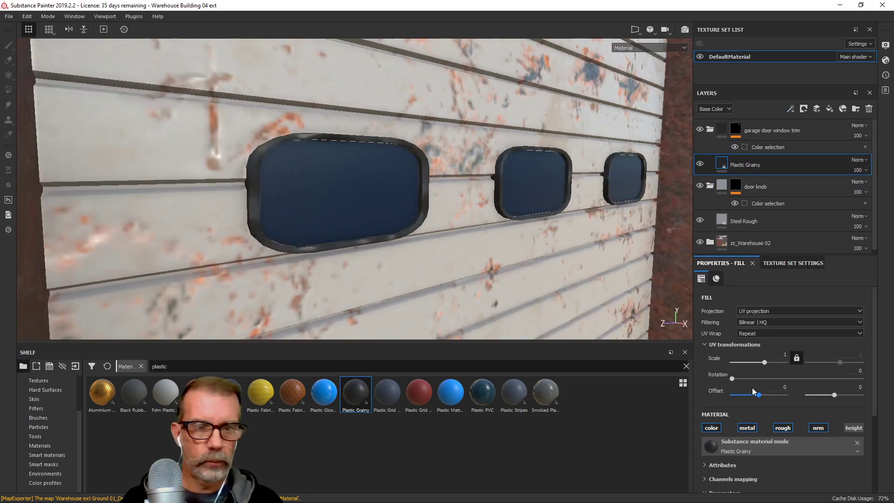
text(5)
key(Return)
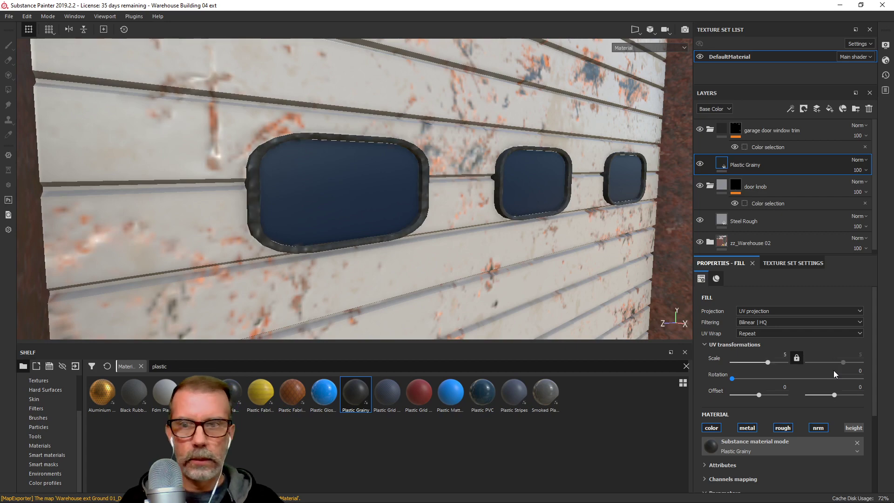
drag(767, 362, 771, 368)
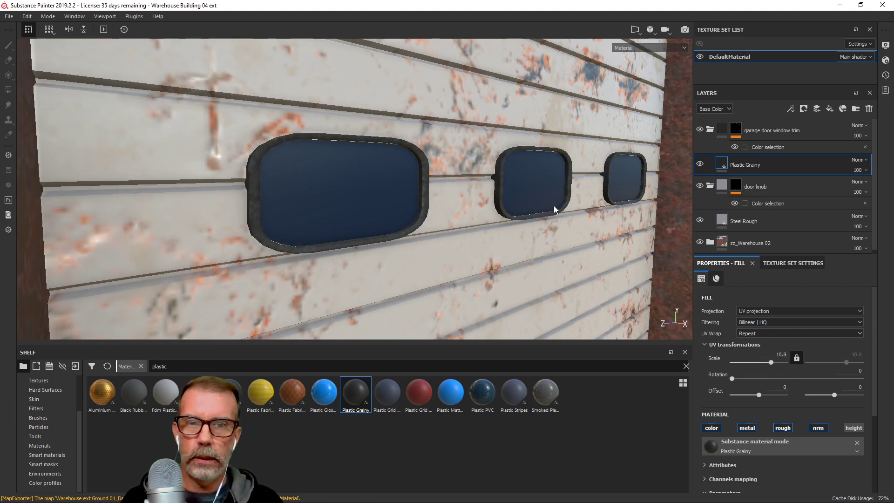
Examine the garage door window trim up close and across the whole building facade
scroll(553, 207, down, 5)
mouse_move(543, 228)
alt+mouse_down()
mouse_move(527, 241)
mouse_move(477, 212)
mouse_move(502, 237)
mouse_move(543, 239)
alt+mouse_up()
scroll(528, 241, down, 3)
scroll(539, 241, down, 2)
scroll(538, 241, down, 2)
alt+middle_drag(536, 240, 462, 230)
scroll(462, 230, up, 4)
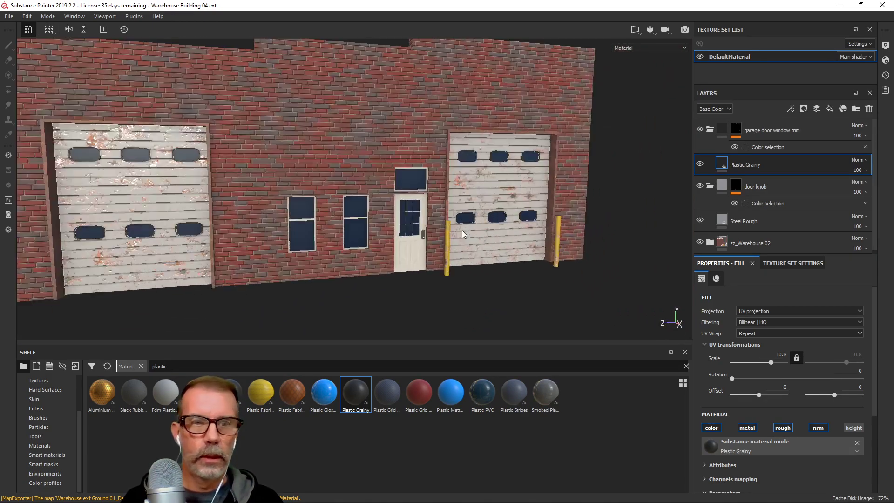
alt+drag(462, 230, 473, 231)
scroll(474, 227, up, 6)
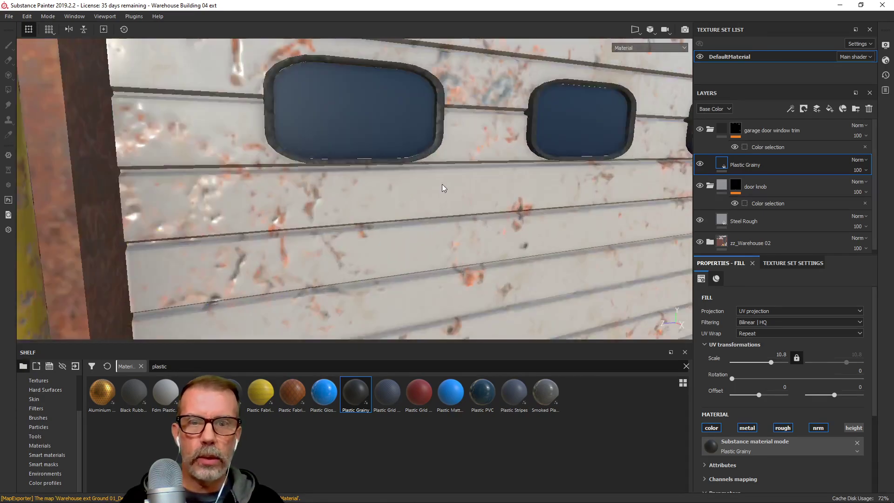
alt+drag(443, 186, 334, 213)
alt+right_drag(395, 195, 309, 228)
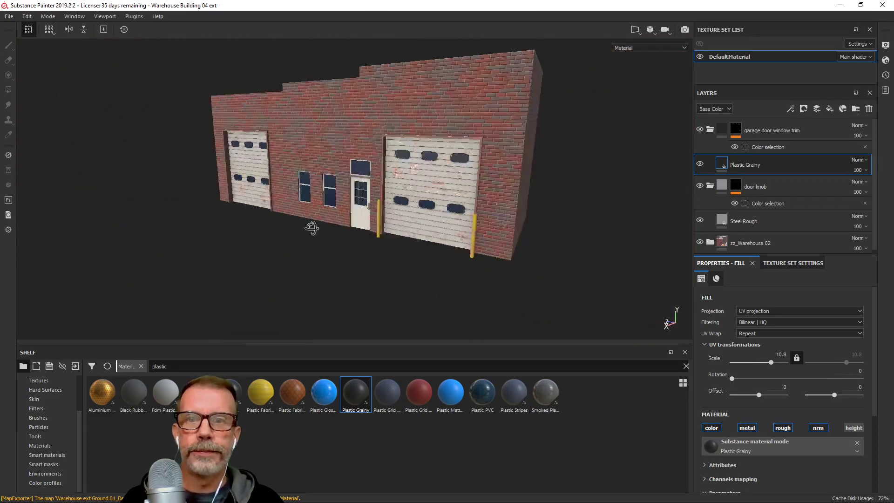
alt+drag(311, 229, 434, 223)
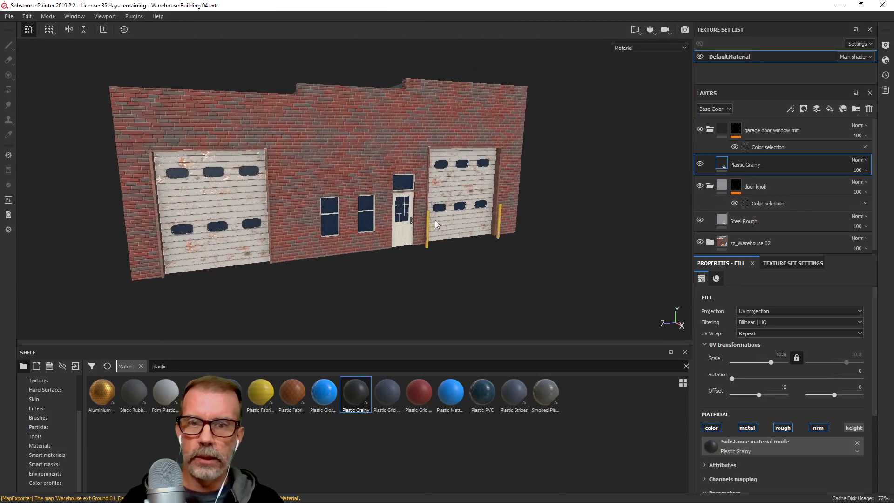
Collapse the garage door window trim and door knob folders, and expand zz_Warehouse 02 in an enlarged layer list
click(708, 129)
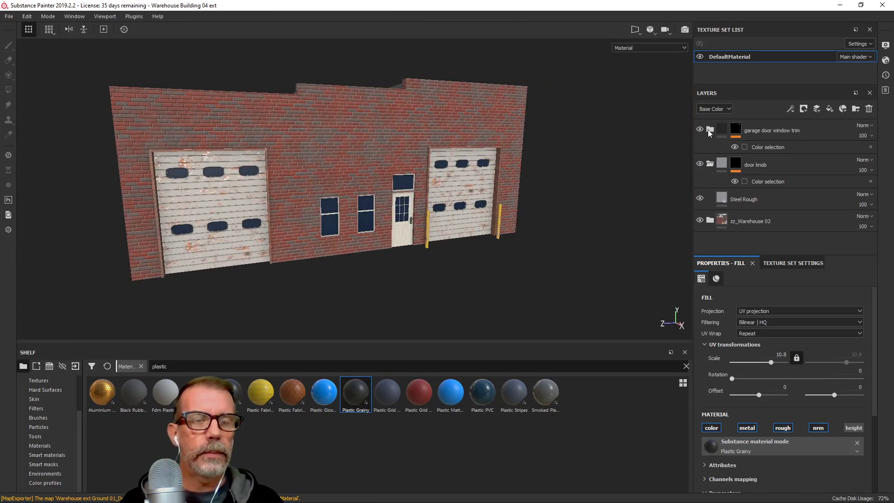
click(709, 164)
click(709, 201)
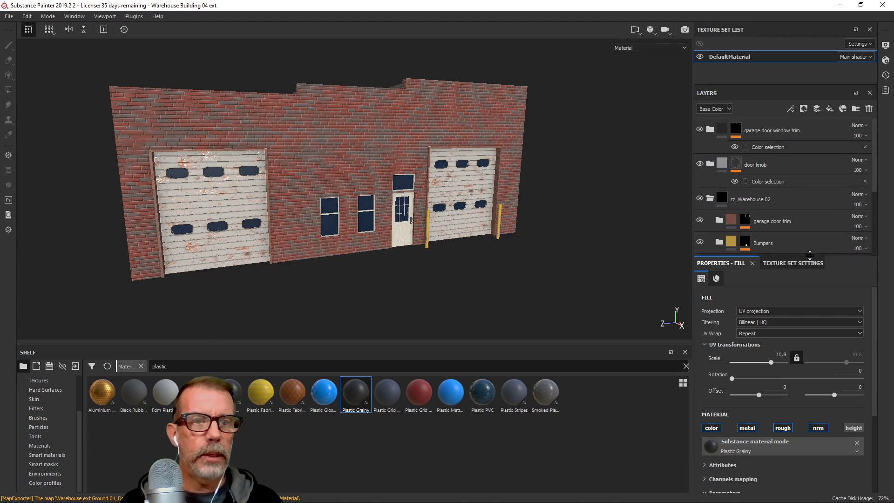
drag(808, 255, 813, 320)
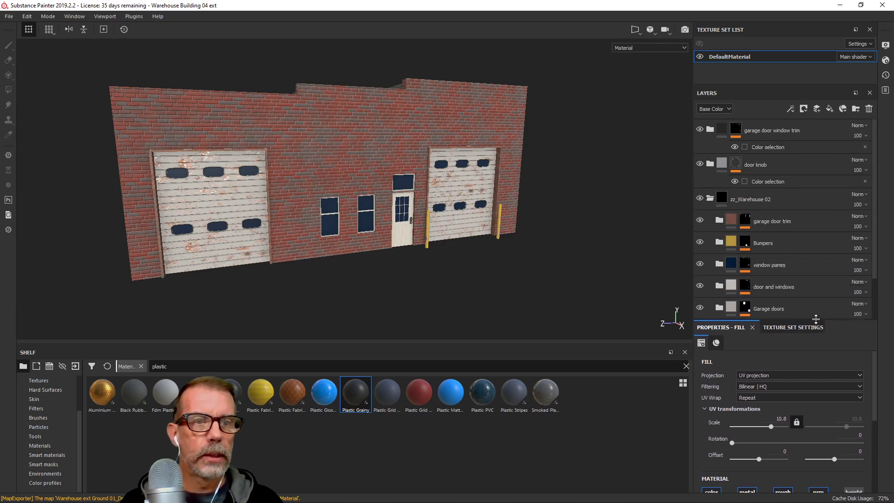
Add a Dripping Rust generator to the Royal Range Combined layer in the Bricks folder
scroll(805, 262, down, 2)
click(719, 305)
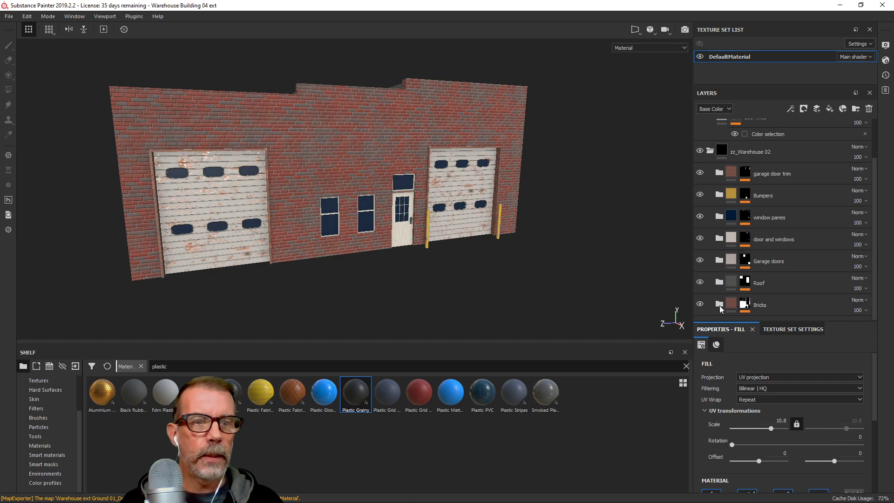
scroll(770, 242, down, 1)
click(734, 302)
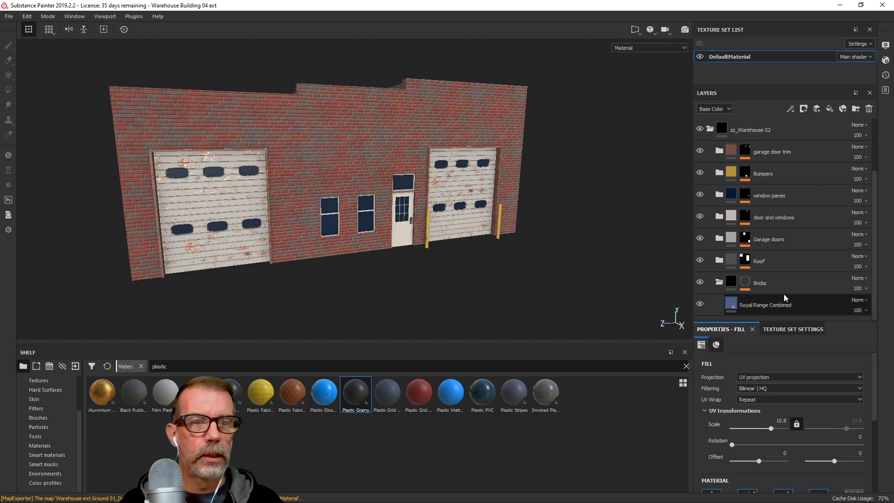
right_click(800, 300)
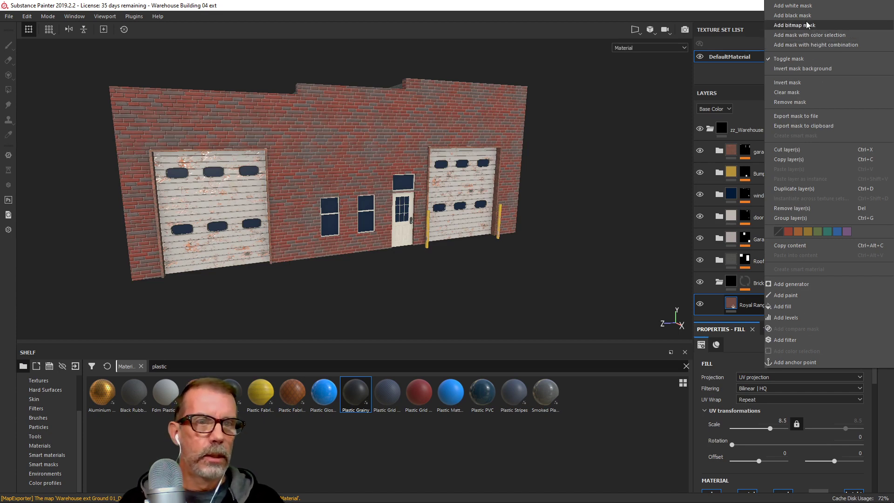
click(798, 284)
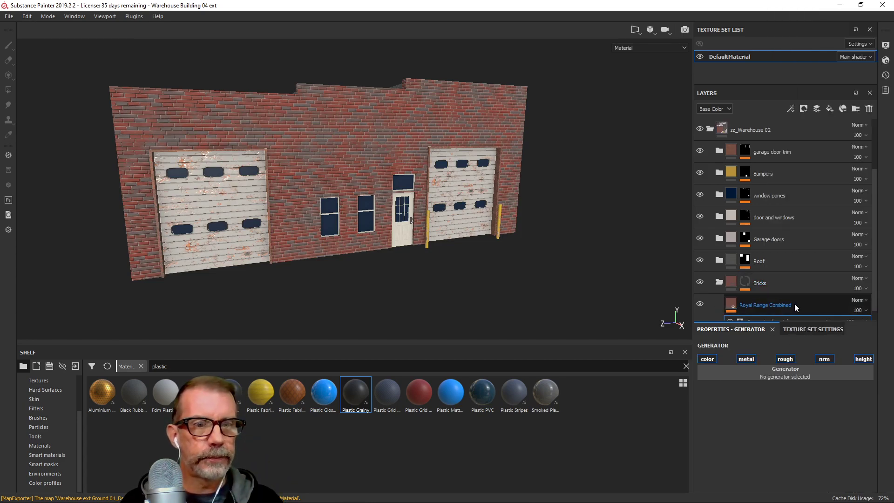
scroll(810, 297, down, 1)
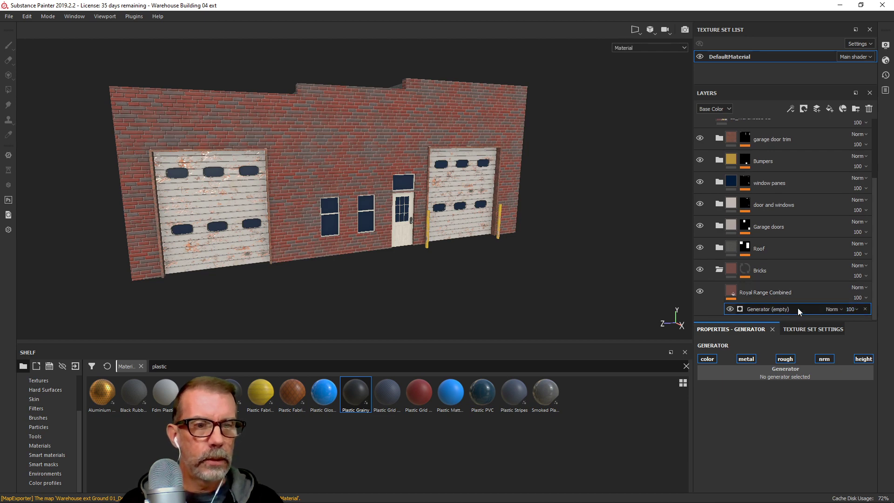
click(792, 371)
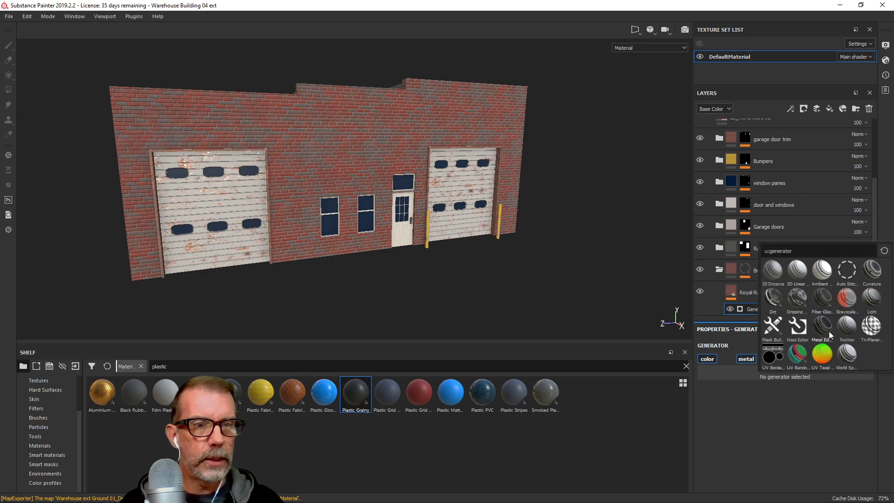
click(797, 298)
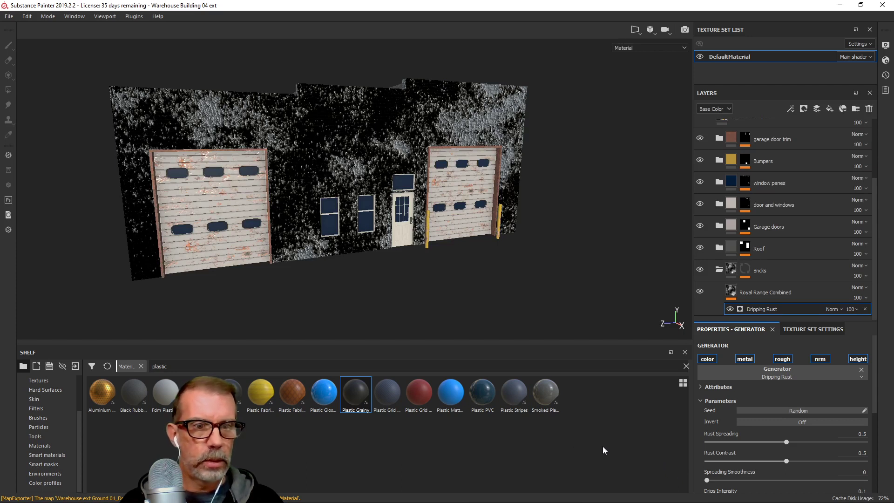
Try inverting the Dripping Rust generator on the brick layer
scroll(753, 393, down, 5)
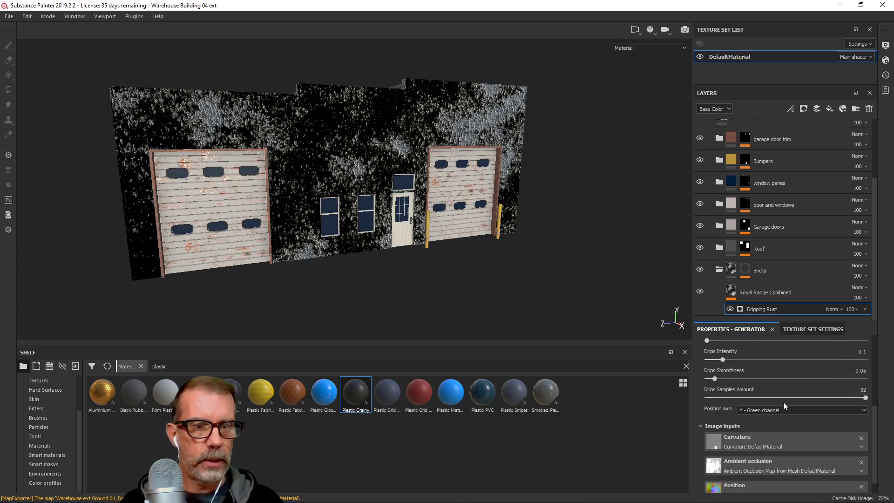
scroll(783, 403, up, 5)
click(788, 393)
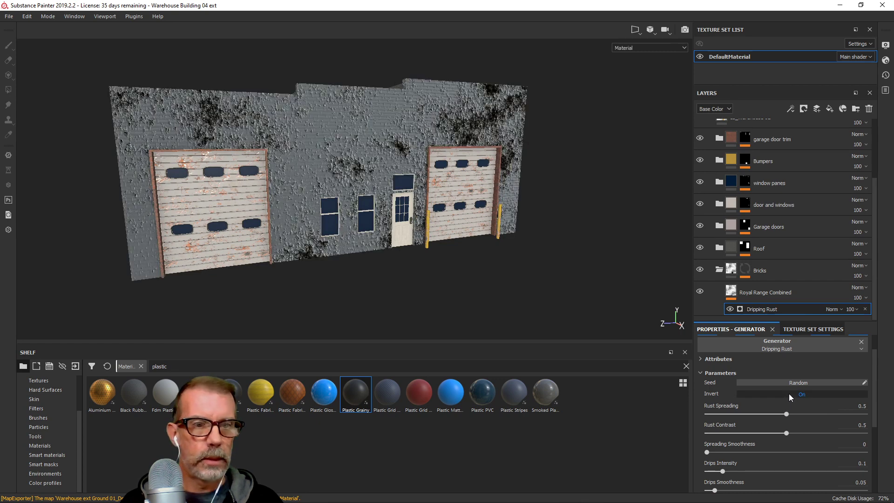
click(788, 393)
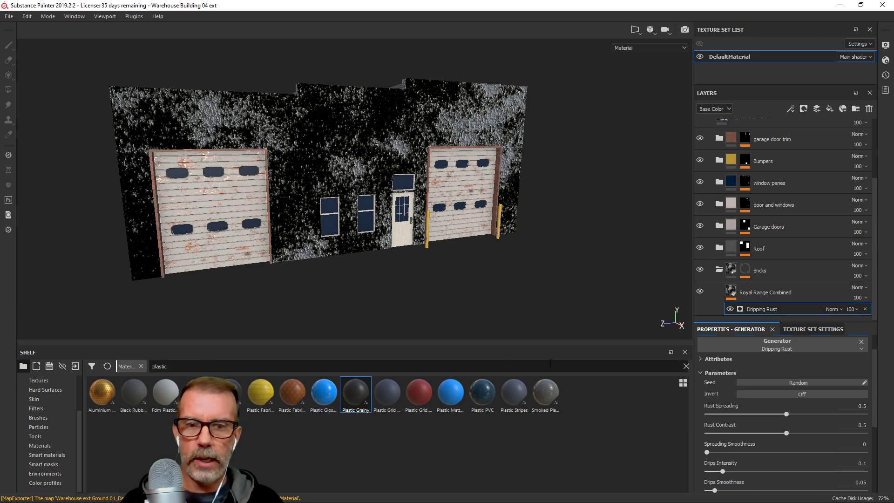
Search the material shelf for rust and add Rust Coarse beneath the Royal Range Combined layer in the Bricks folder
click(686, 366)
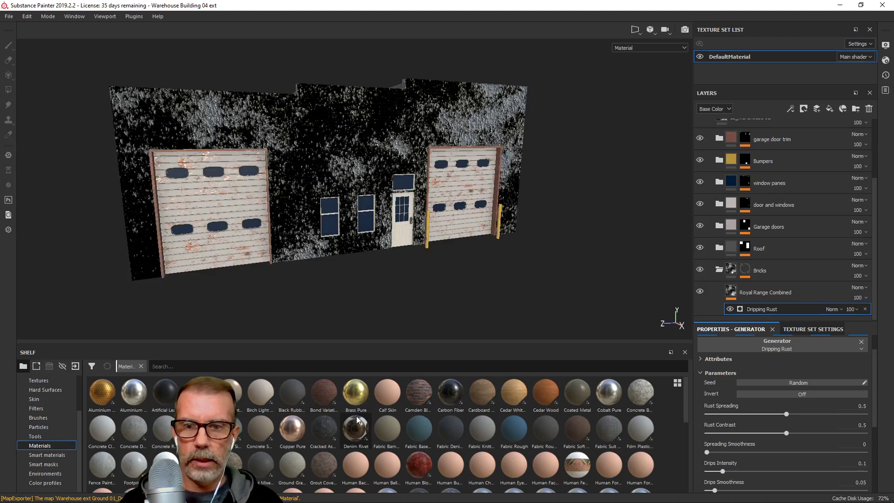
click(230, 366)
text(rust)
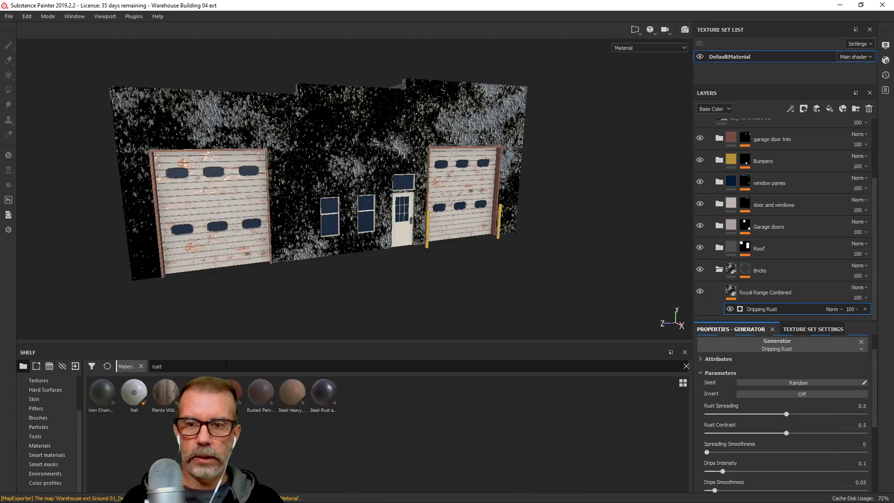
drag(197, 393, 788, 300)
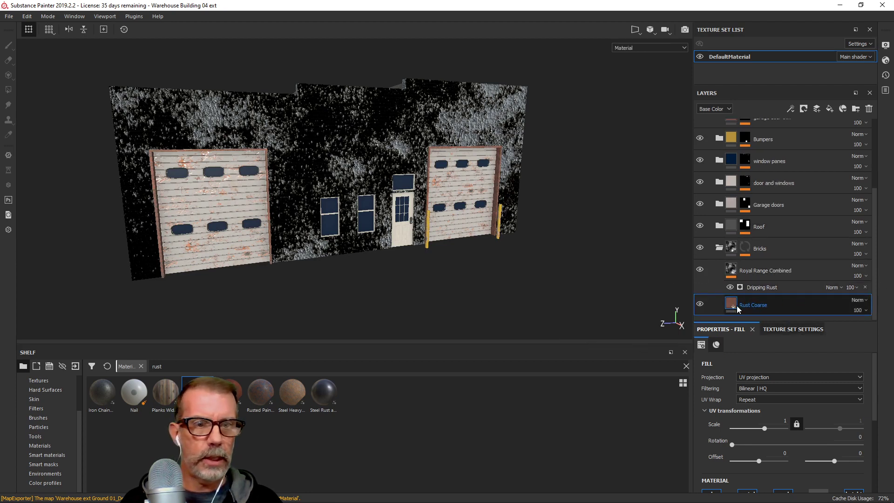
Undo the Bumpers move, Rust Coarse layer and Dripping Rust choice, and delete the empty generator from Royal Range Combined
drag(747, 138, 780, 267)
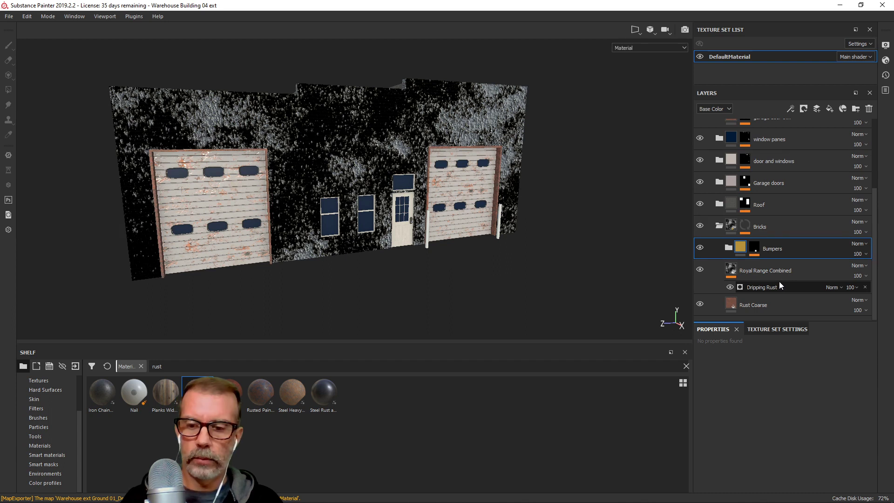
click(791, 277)
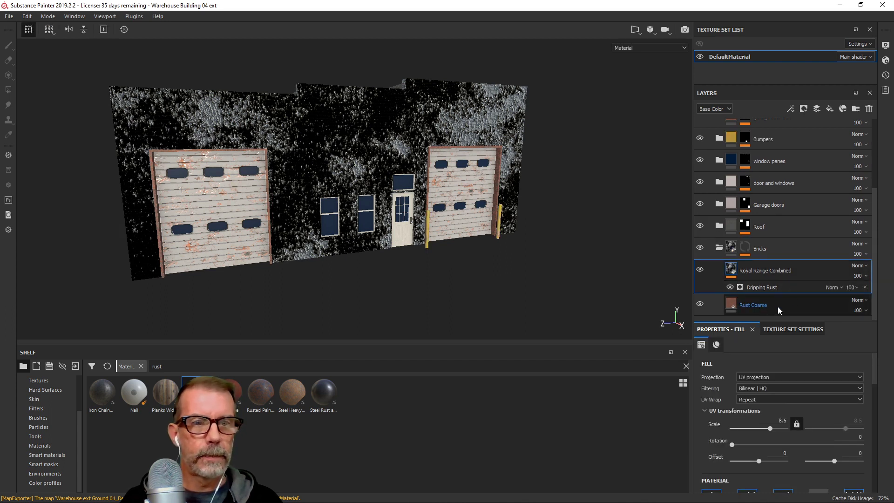
scroll(766, 308, up, 1)
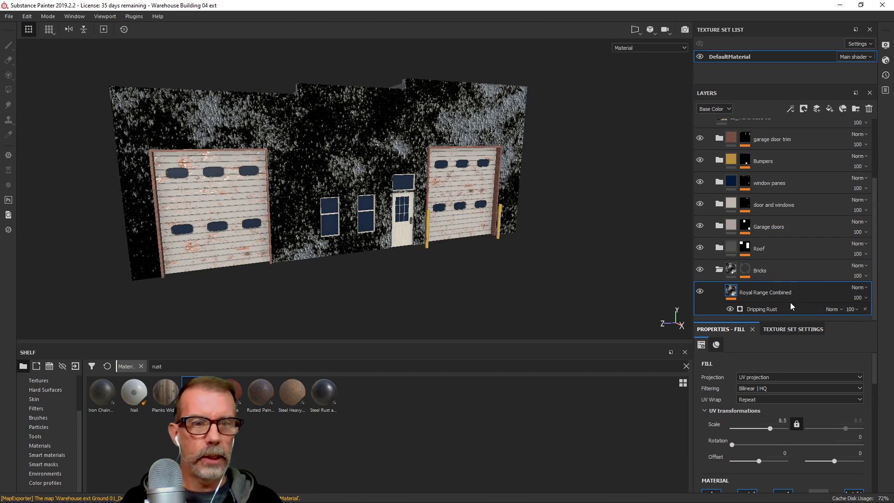
key(ctrl+z)
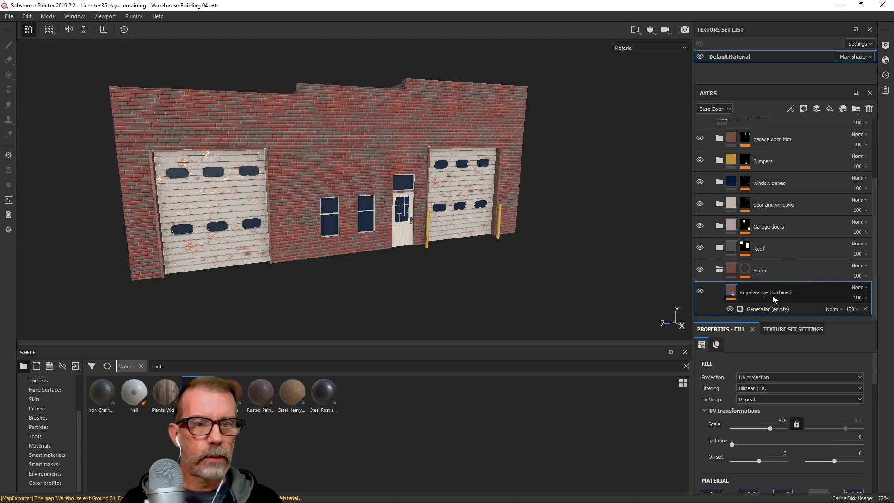
click(779, 309)
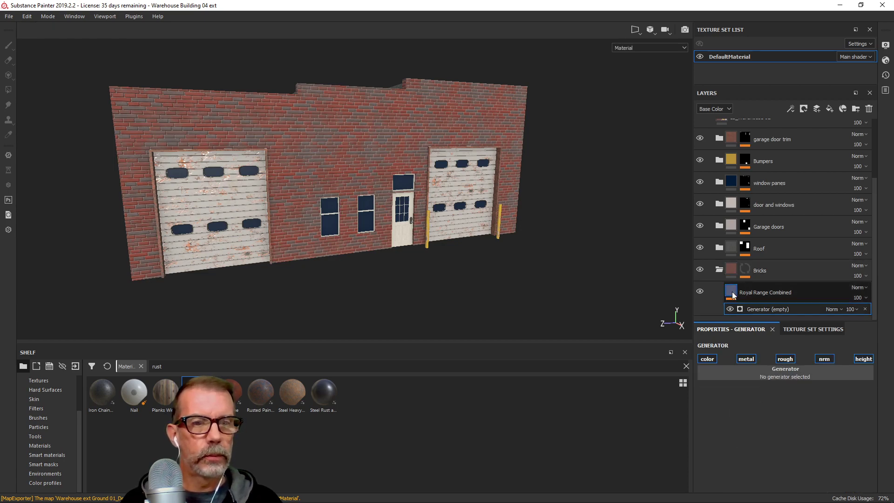
click(865, 309)
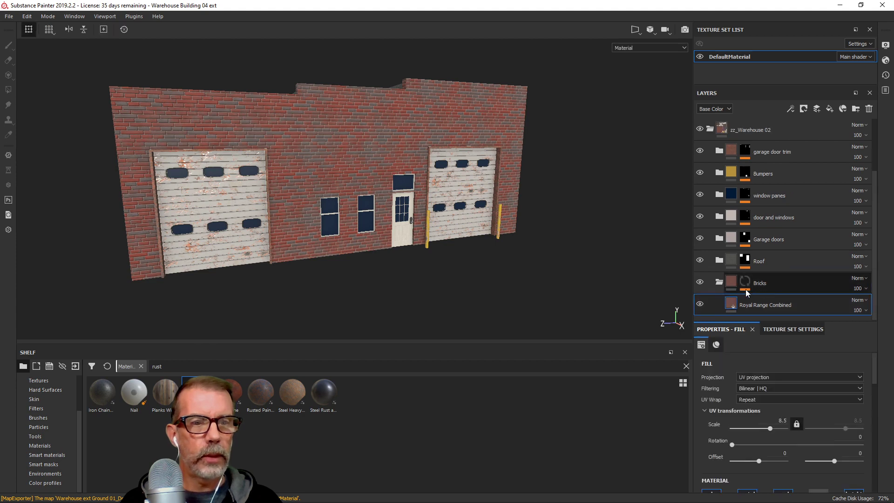
Collapse the Bricks folder, save the project and inspect the building's facade and roof
click(719, 282)
scroll(434, 250, down, 1)
scroll(434, 250, up, 2)
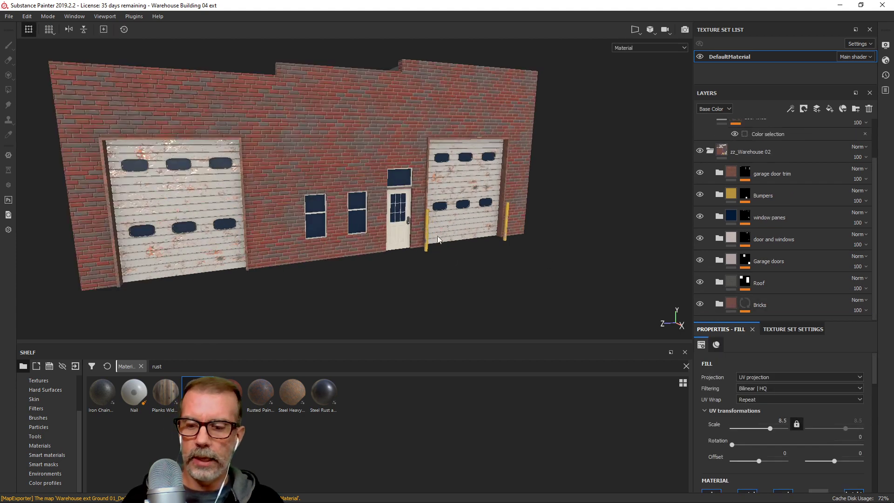
key(ctrl+s)
scroll(434, 208, down, 3)
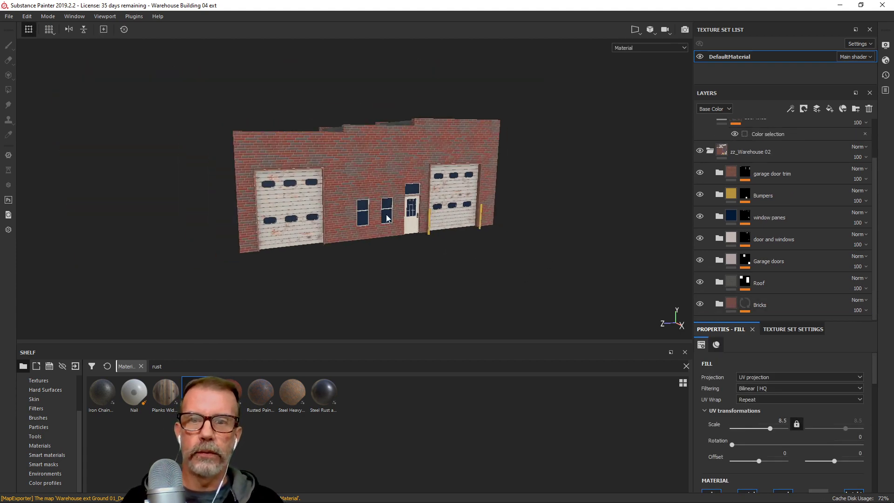
scroll(386, 214, up, 1)
alt+drag(410, 226, 431, 232)
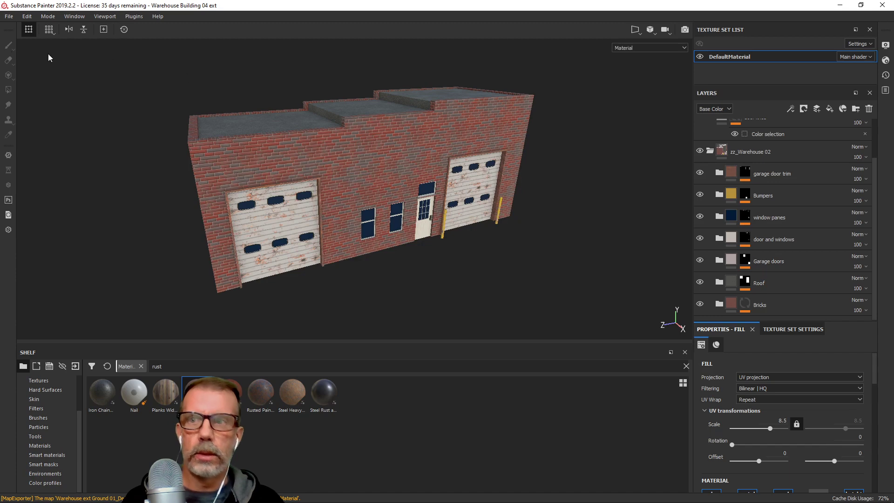
Start a texture export with the Blender PBR configuration and expand the DefaultMaterial map list
click(8, 17)
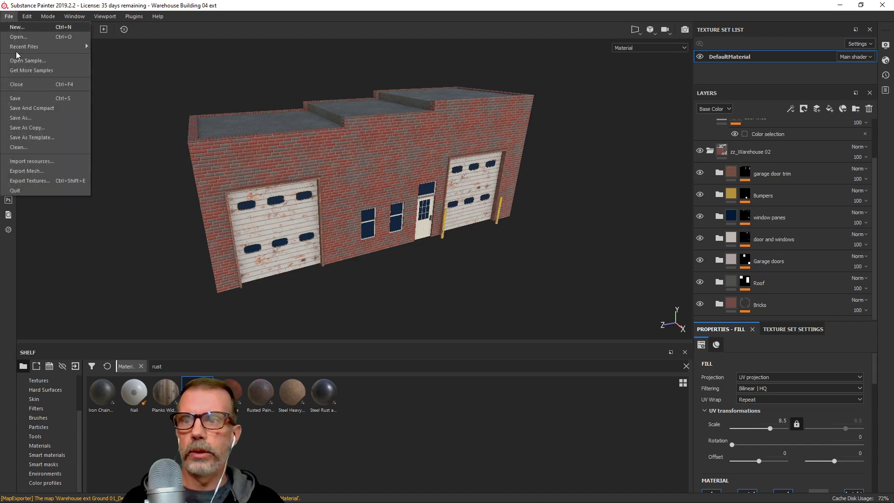
click(39, 181)
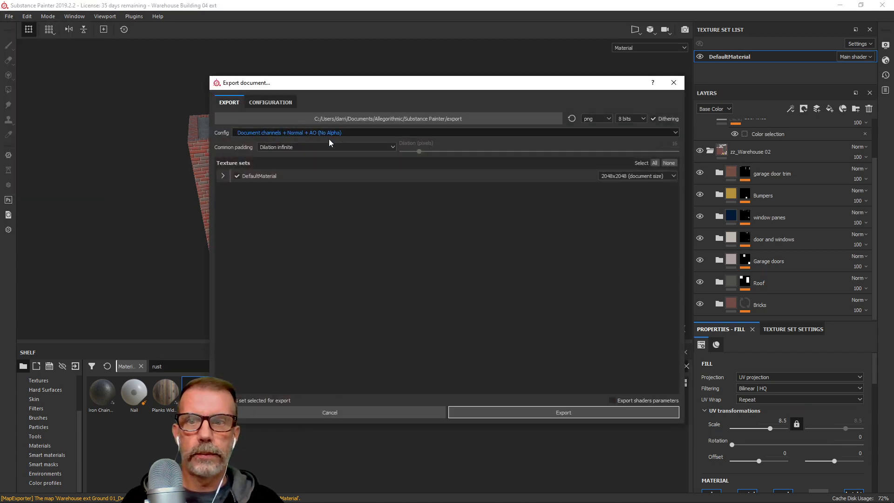
click(287, 134)
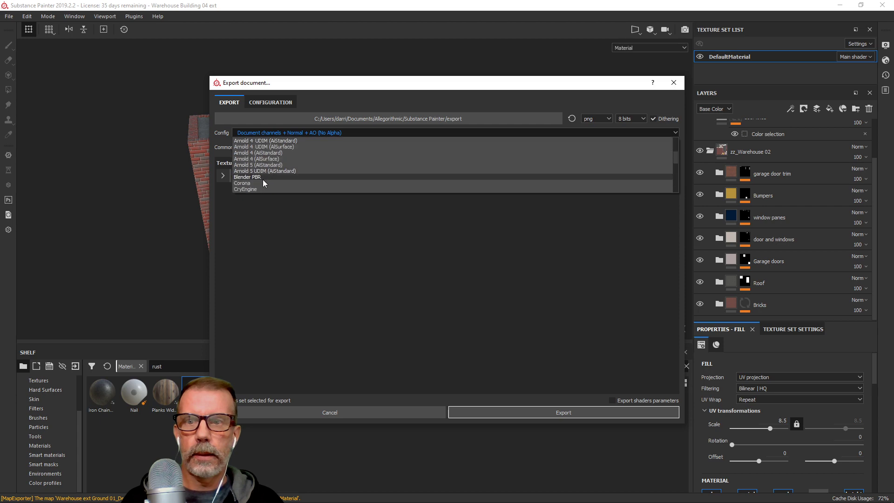
click(258, 177)
click(222, 175)
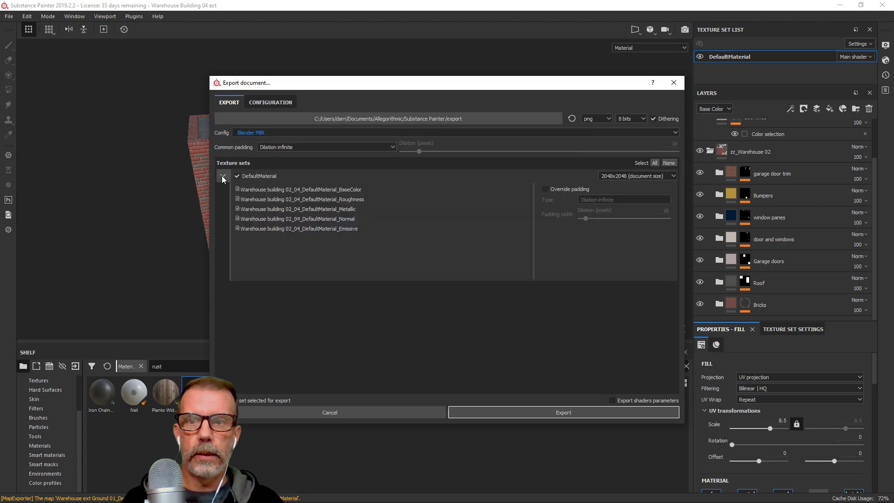
Export the textures to the Warehouse 2 folder inside the Hero Man and Sidekick Boy project's Textures folder
click(499, 122)
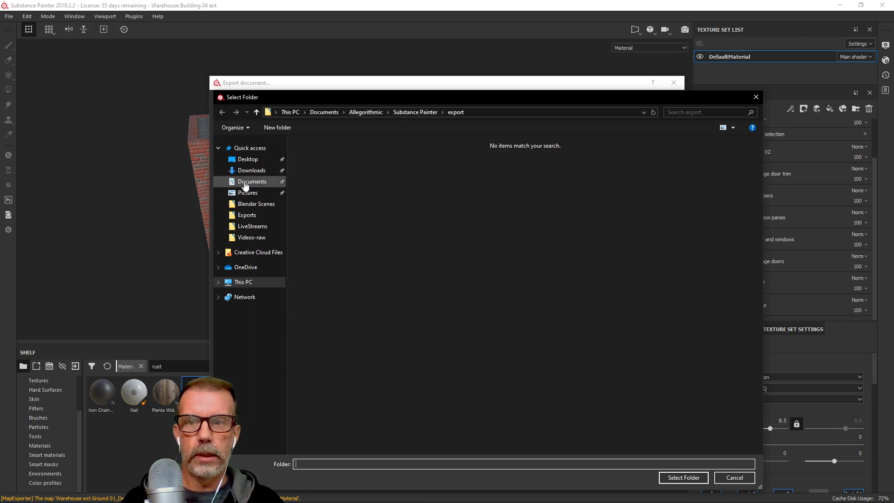
click(245, 186)
double_click(327, 258)
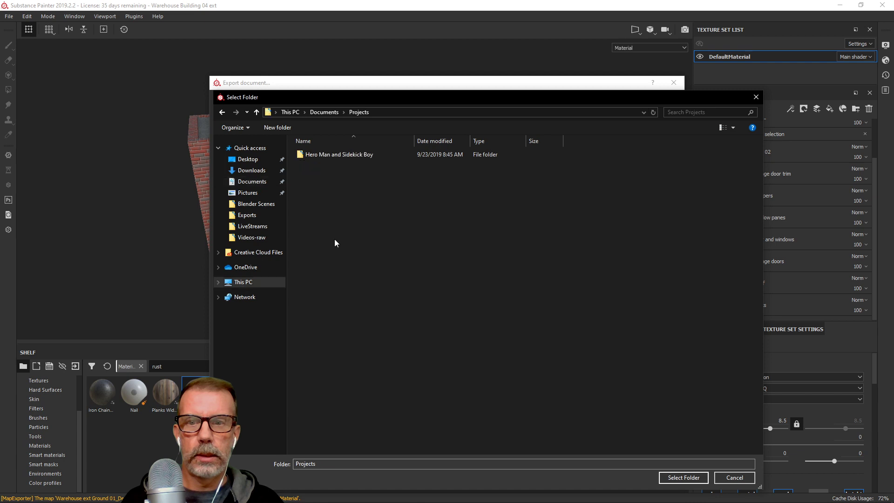
double_click(345, 155)
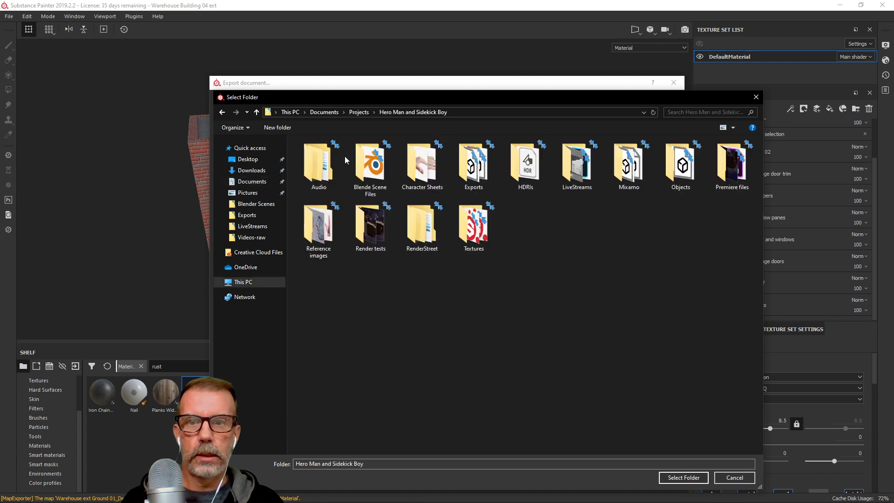
double_click(473, 226)
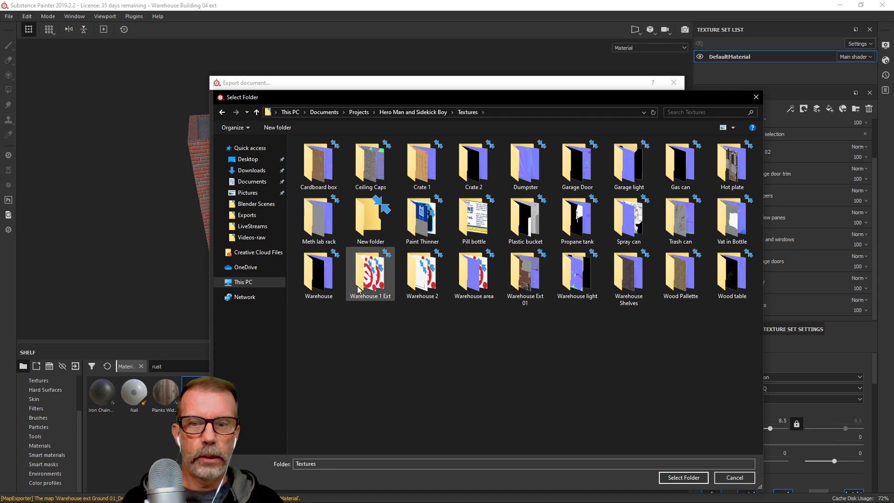
double_click(423, 279)
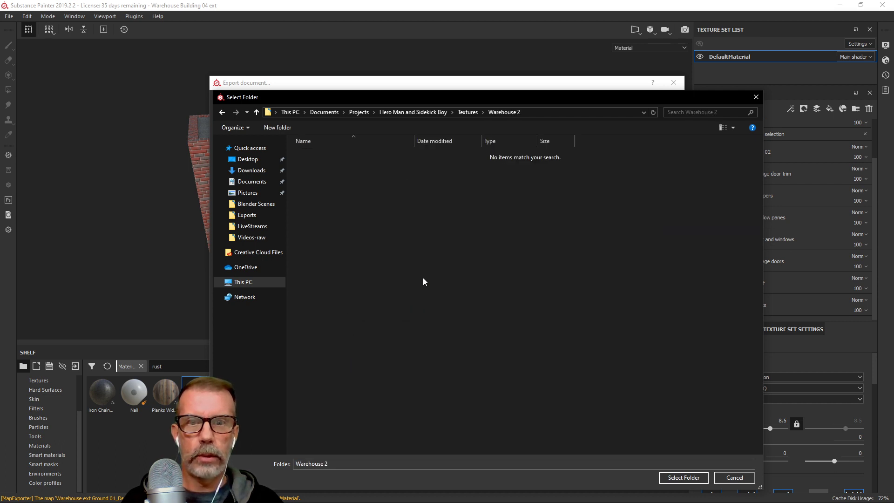
click(682, 477)
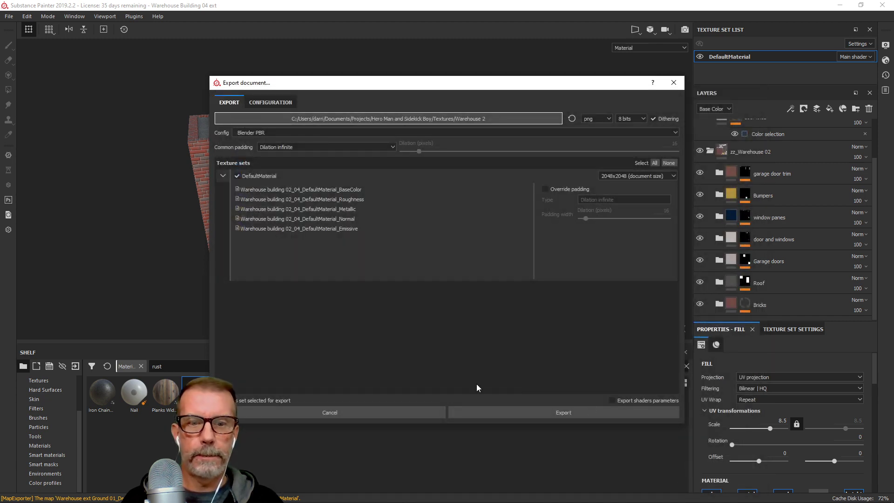
click(554, 414)
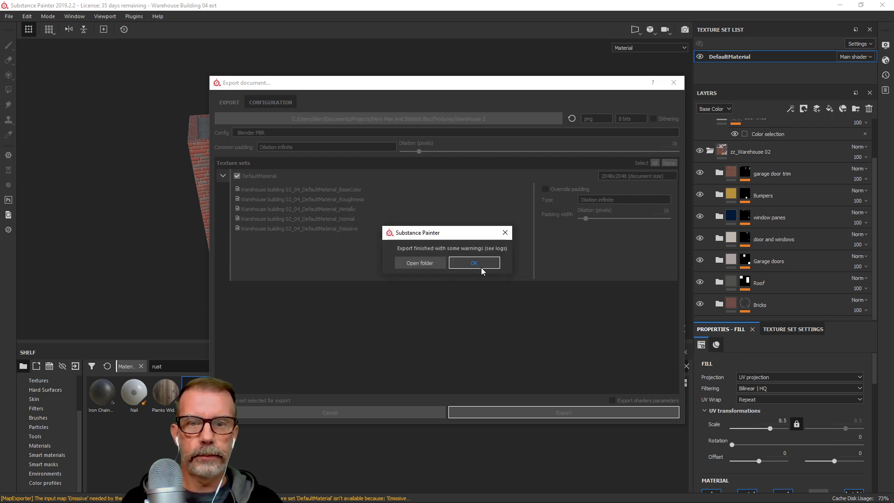
click(474, 263)
Switch to Blender's Shading workspace and unhide the Sun light to illuminate the front of the building
click(839, 6)
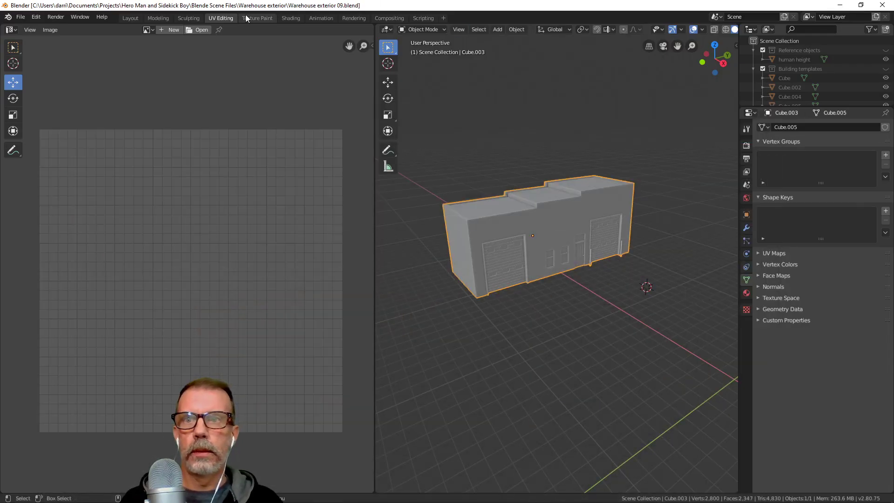
click(290, 17)
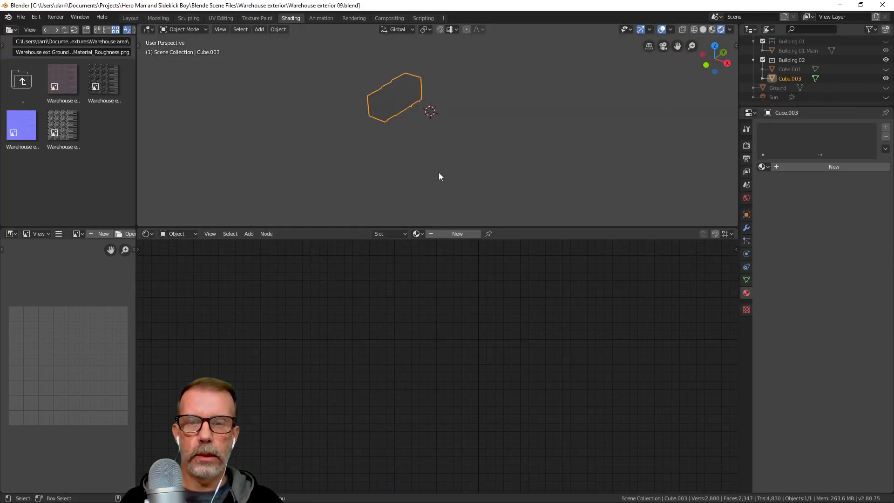
scroll(386, 125, up, 4)
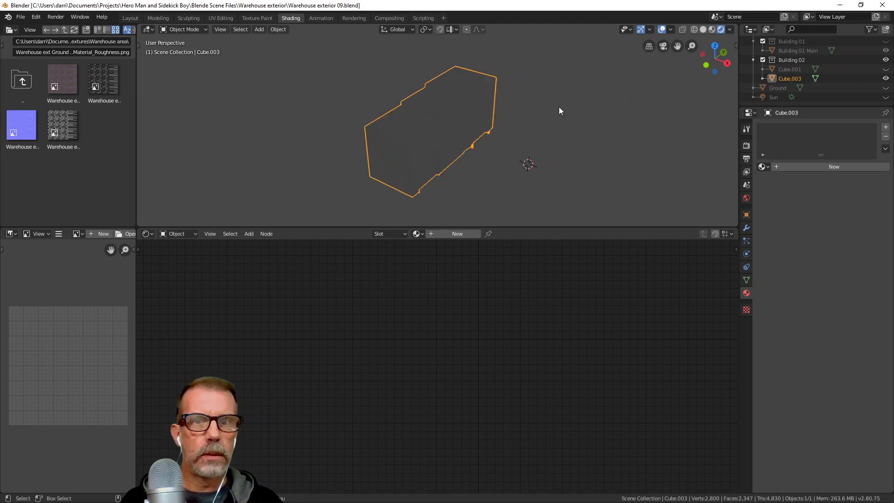
click(885, 97)
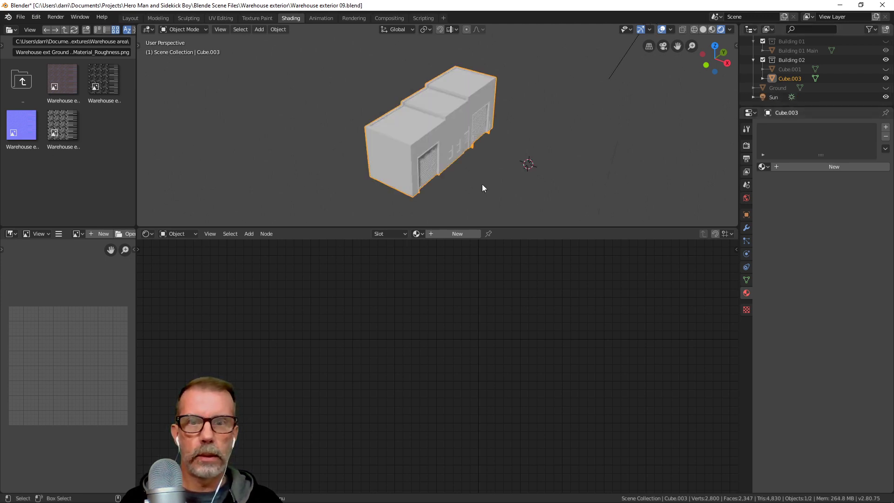
middle_drag(554, 163, 644, 163)
scroll(512, 154, up, 3)
key(ctrl+KP_1)
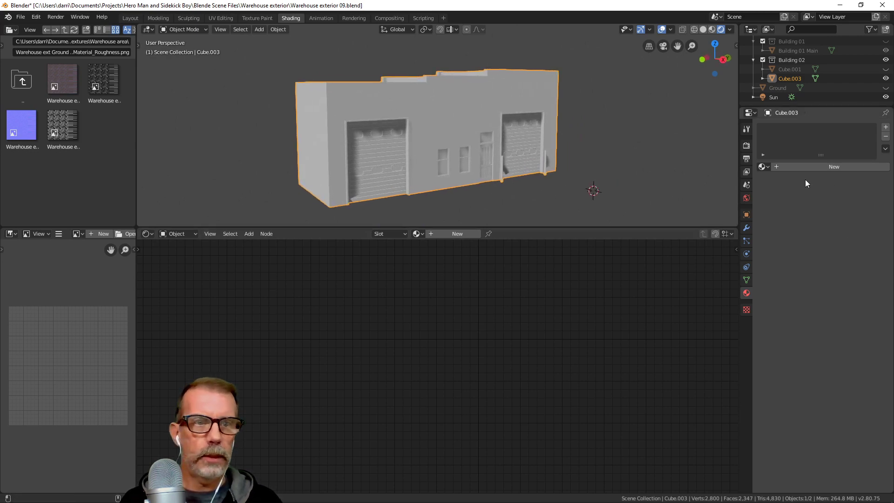
Create a new material for the building and name it Warehouse 2
click(800, 166)
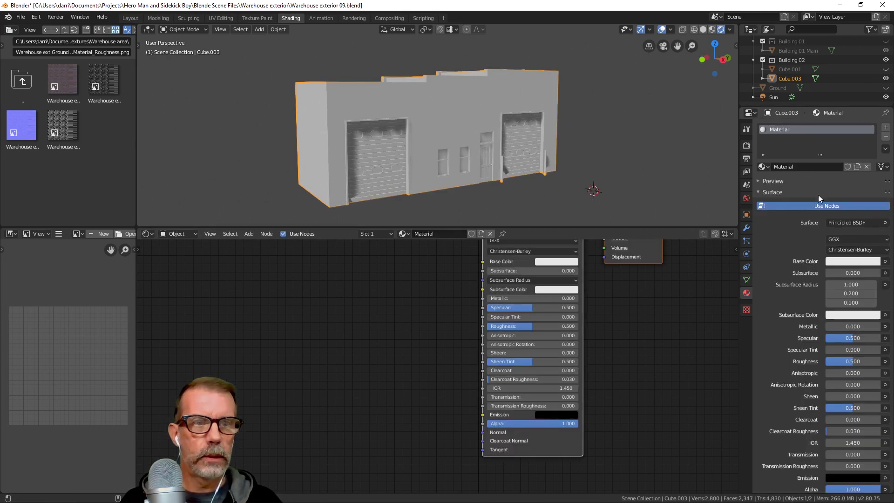
click(808, 168)
text(W)
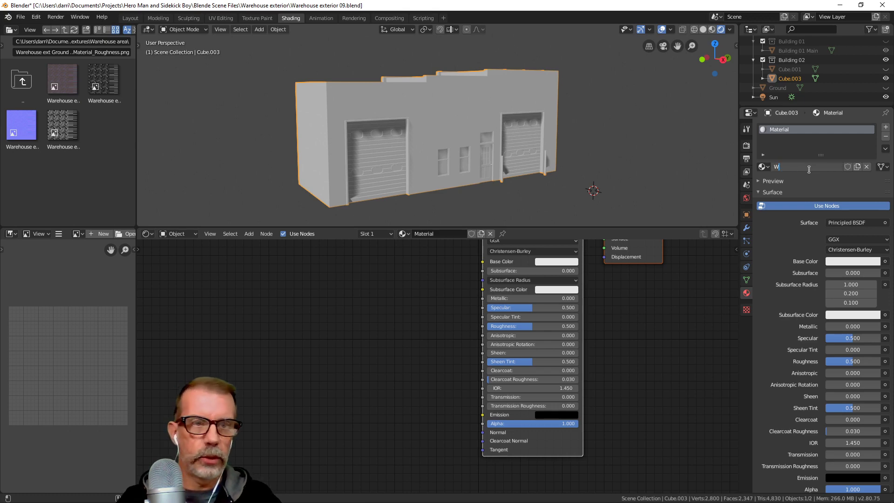
text(arehouse )
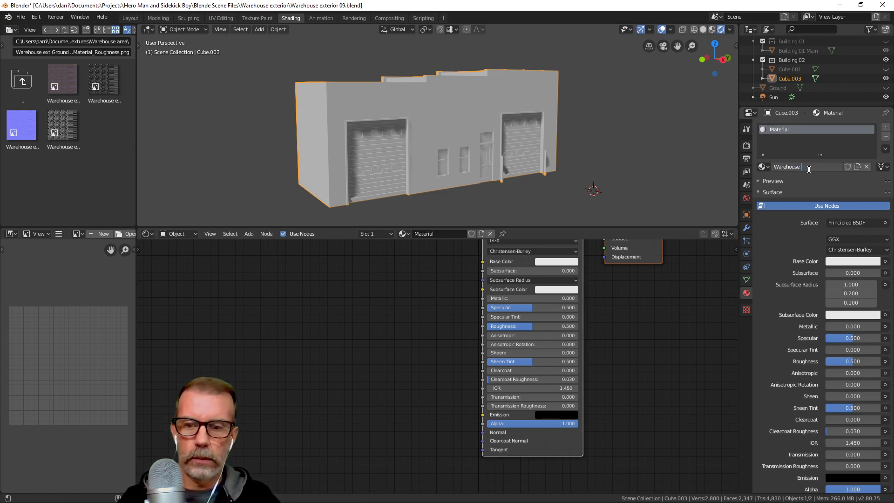
text(2)
key(Return)
scroll(457, 317, down, 1)
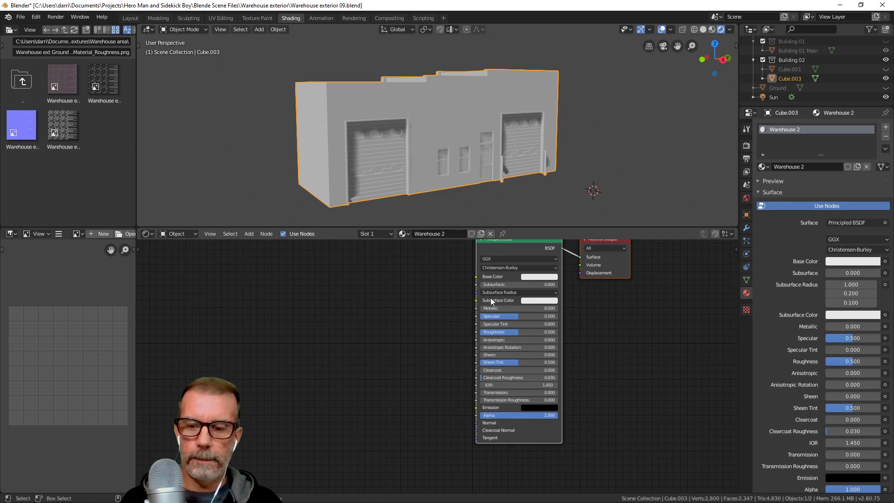
Add the Warehouse ext Ground BaseColor image as a texture node and connect its color to the Principled BSDF's Base Color
middle_drag(490, 297, 482, 331)
click(64, 84)
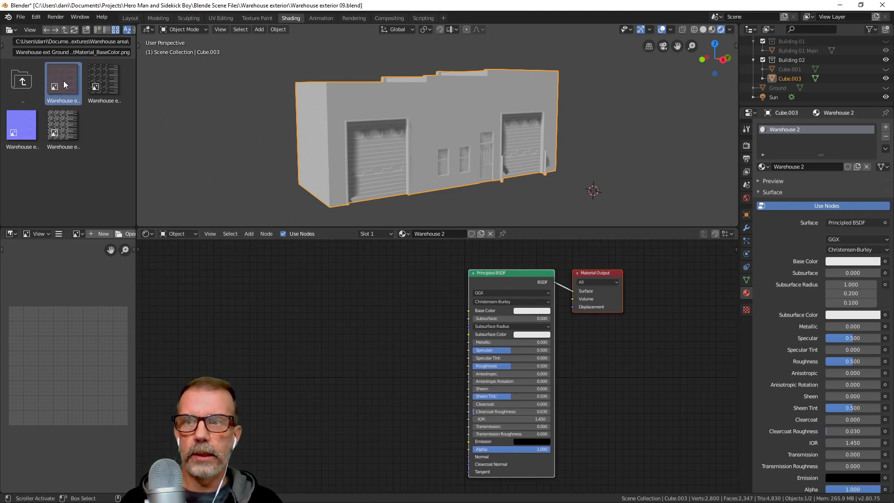
drag(63, 80, 260, 273)
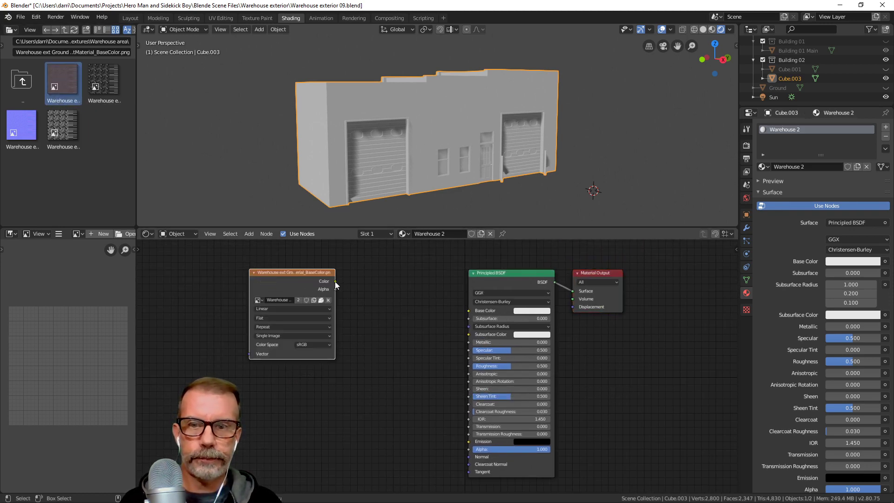
drag(335, 281, 474, 310)
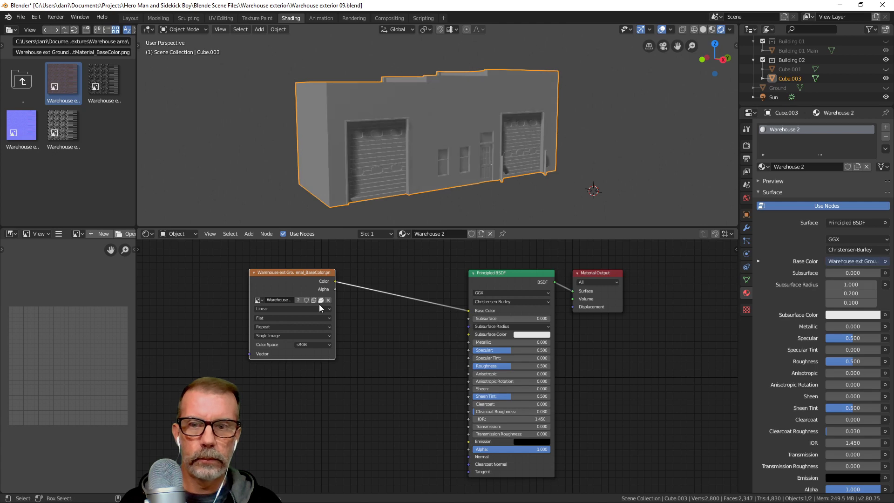
Disconnect the Warehouse ext Ground BaseColor texture from the Principled BSDF and delete its node
click(253, 272)
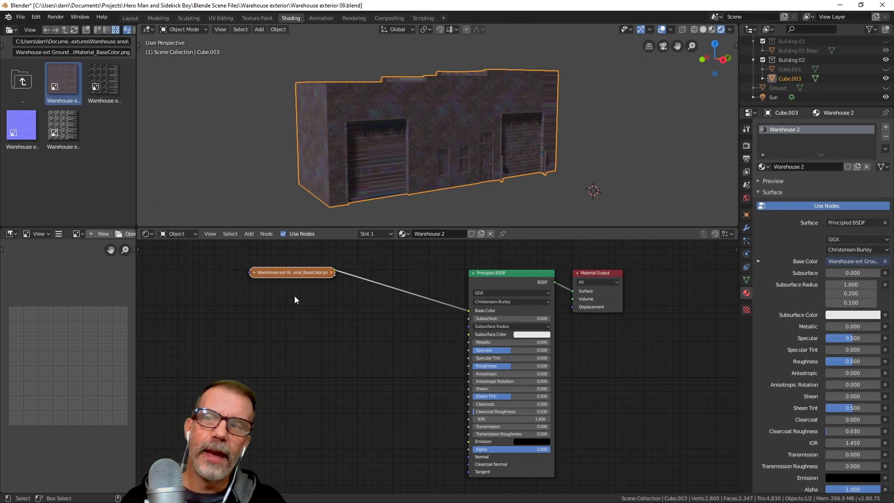
drag(464, 310, 292, 274)
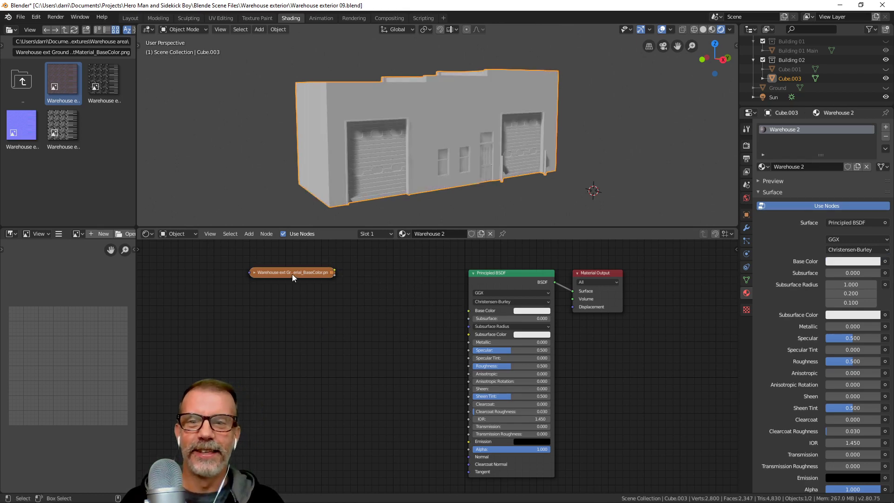
right_click(292, 274)
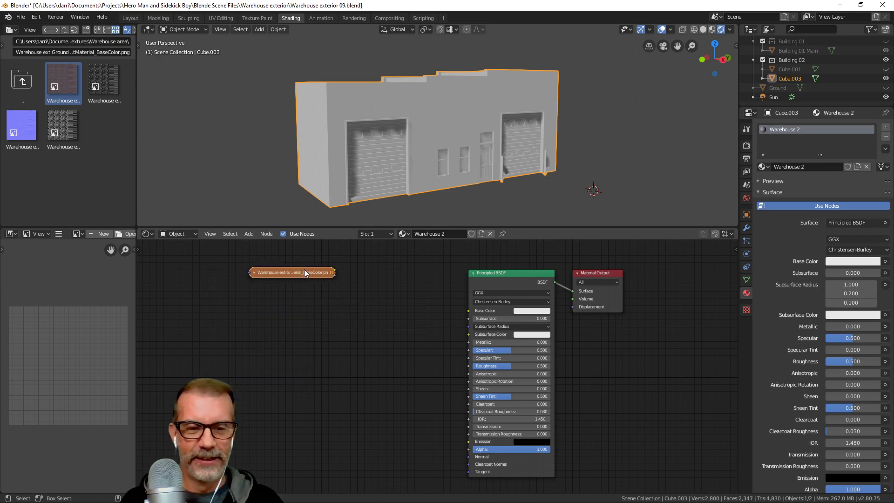
key(Delete)
Browse the image files to the Warehouse 2 folder inside the project's Textures folder
click(22, 81)
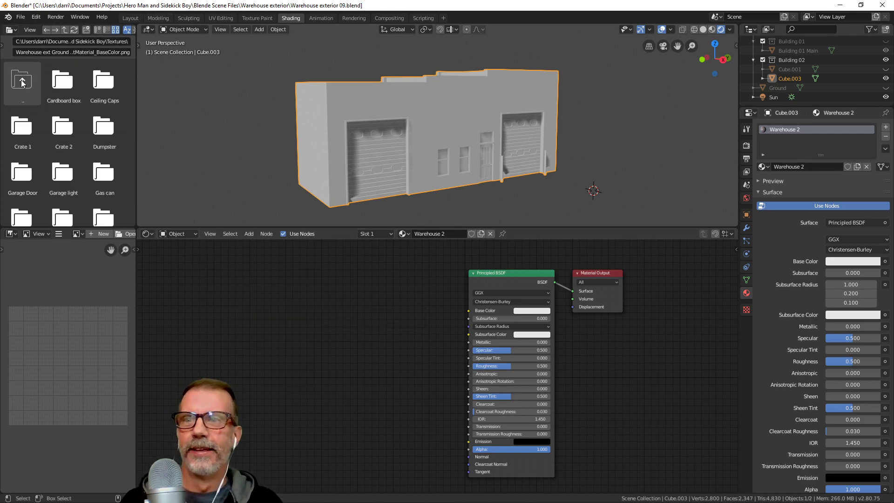
scroll(84, 114, down, 6)
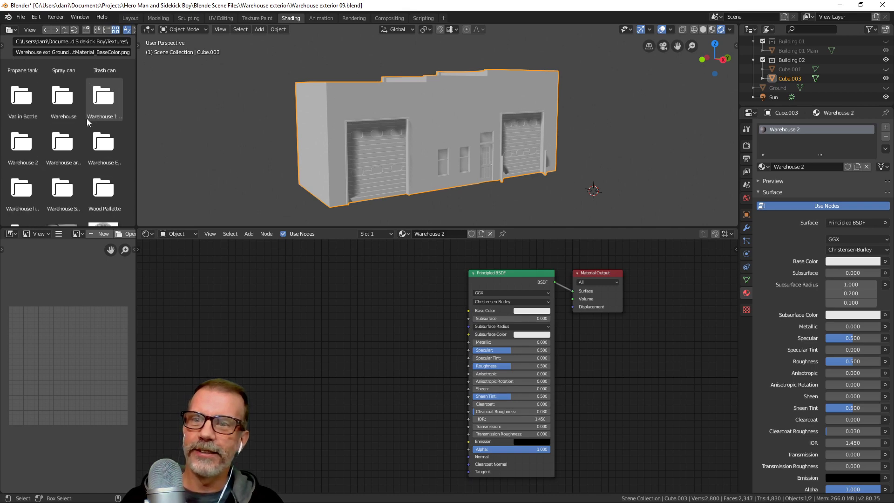
scroll(87, 118, down, 4)
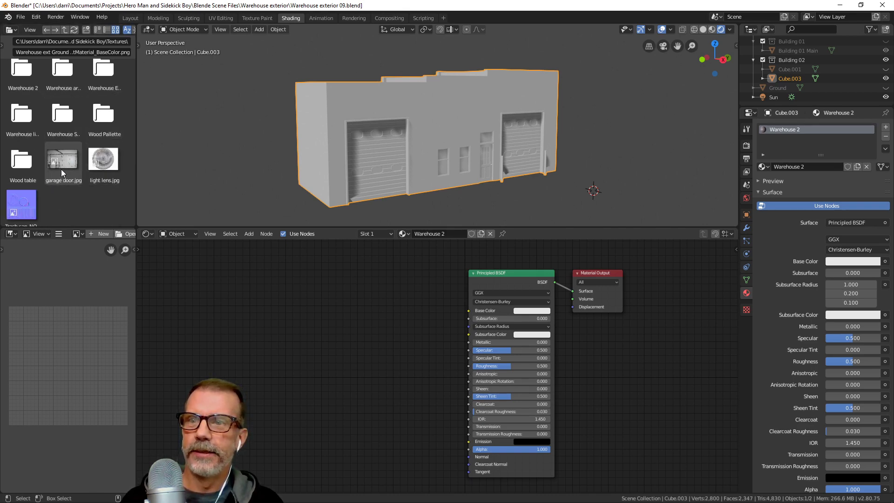
scroll(61, 169, up, 2)
double_click(22, 89)
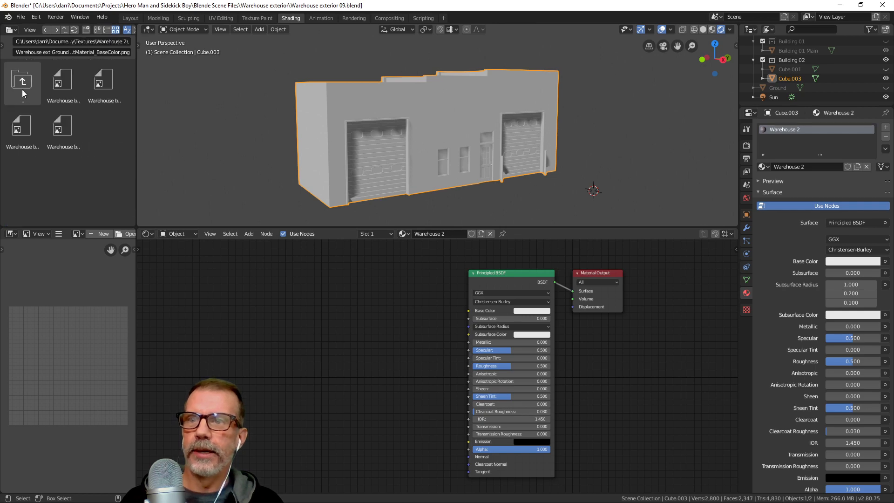
Add the Warehouse building 02 BaseColor image as a texture node, connect it to Base Color, and collapse the node
click(63, 82)
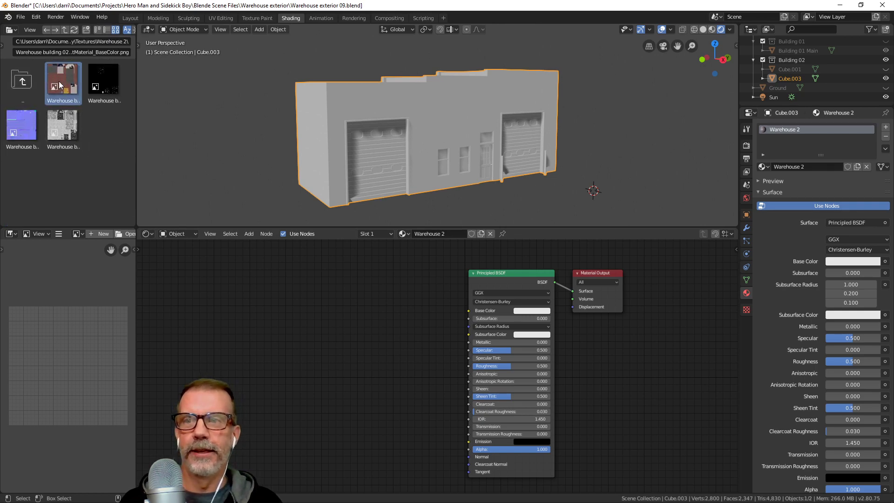
drag(59, 82, 264, 284)
drag(345, 289, 469, 310)
drag(304, 280, 281, 265)
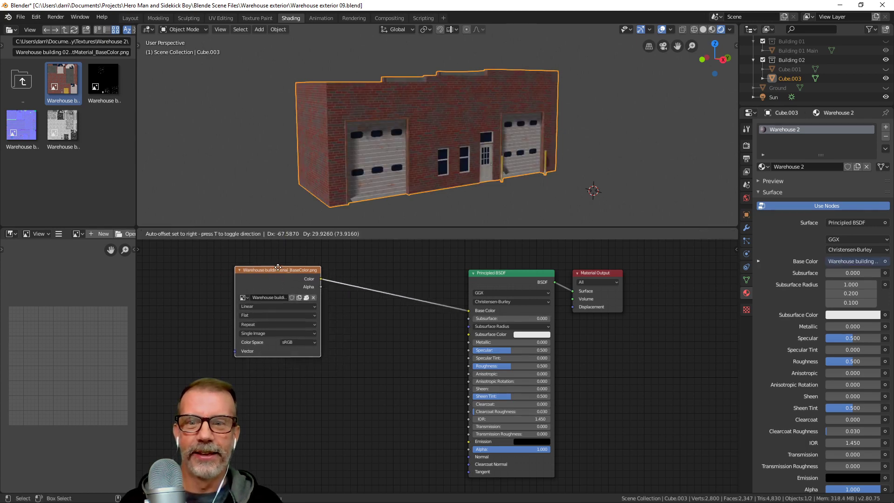
click(240, 266)
Add the Metallic image as a Non-Color texture connected to the Principled BSDF's Metallic input, then collapse it beneath the BaseColor node
drag(103, 83, 428, 333)
drag(459, 341, 469, 342)
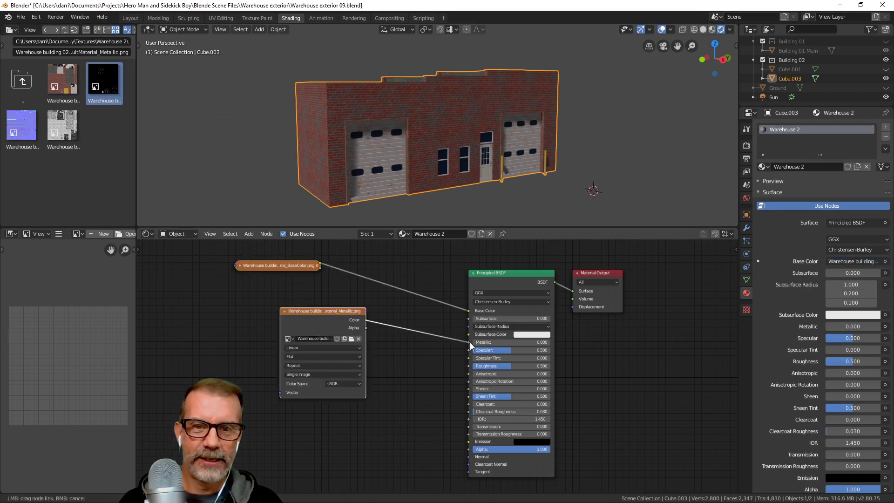
click(345, 384)
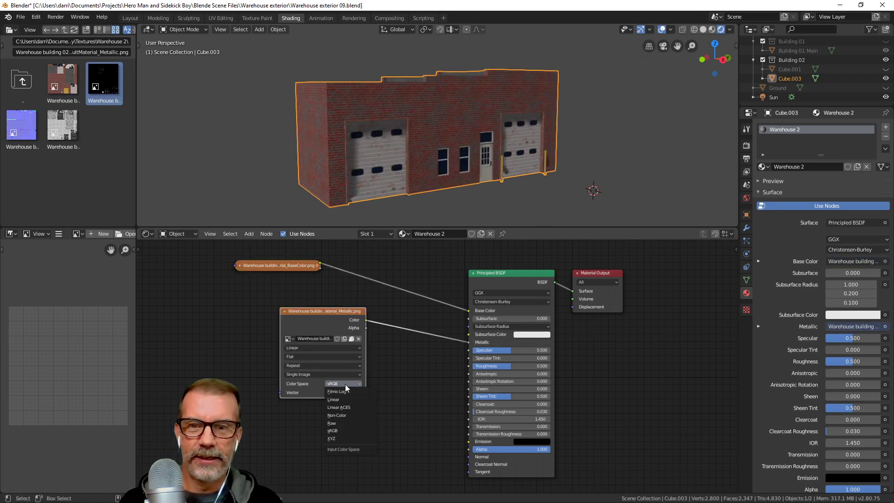
click(342, 415)
click(285, 311)
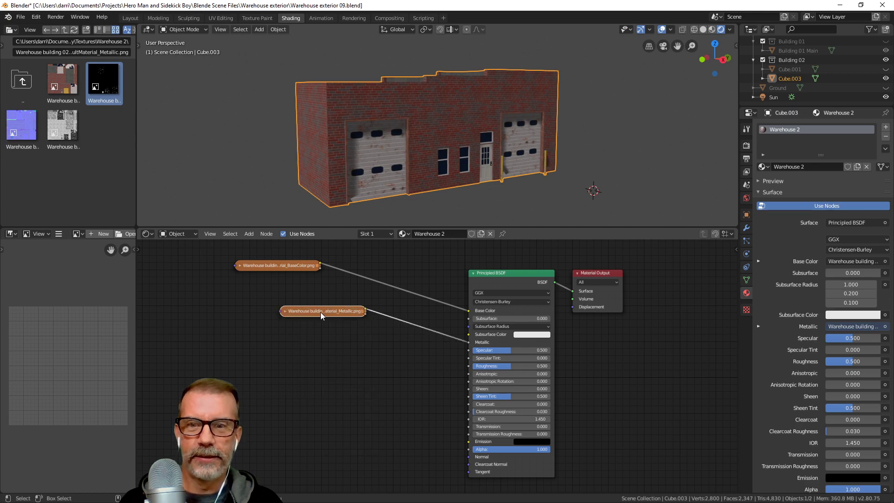
drag(320, 312, 319, 293)
Add the Roughness image as a Non-Color texture feeding the Principled BSDF's Roughness input, and collapse it below the Metallic node
click(69, 131)
drag(68, 132, 468, 366)
click(328, 405)
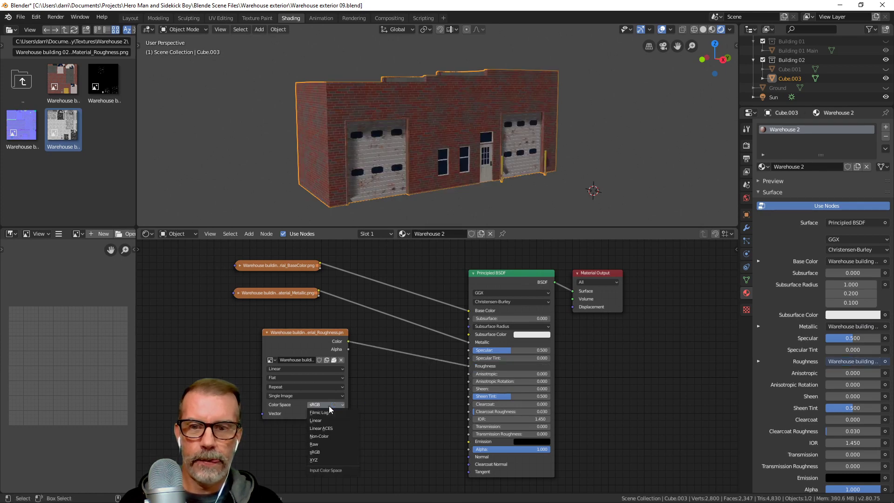
click(329, 436)
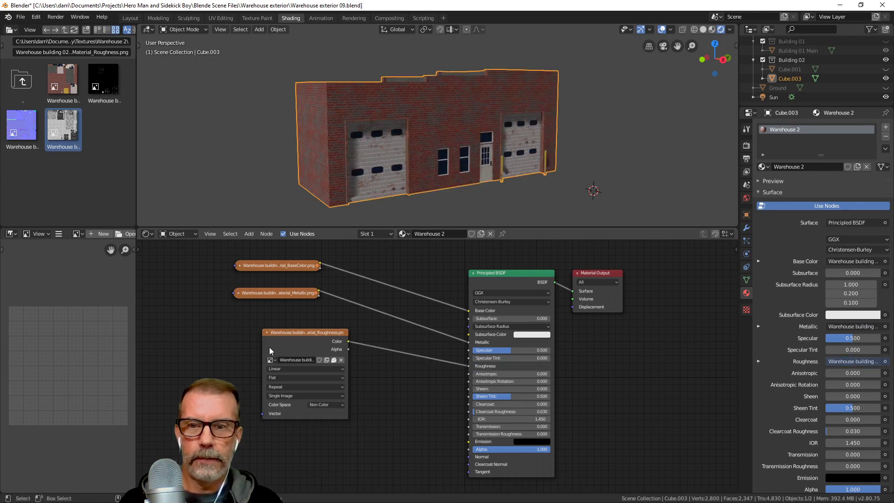
click(266, 332)
drag(301, 332, 274, 324)
Add the Warehouse building 02 Normal image as a texture node and place a Normal Map node beside it
drag(21, 127, 224, 410)
key(shift+a)
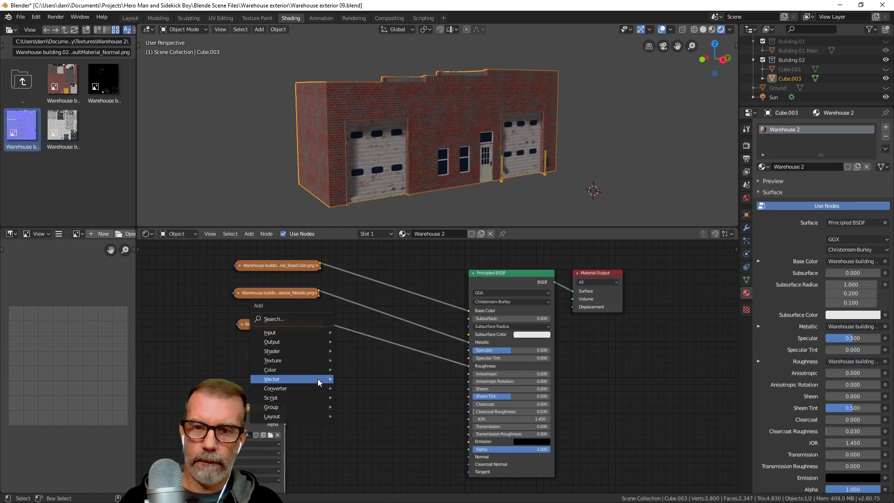
mouse_move(317, 378)
click(365, 415)
click(361, 394)
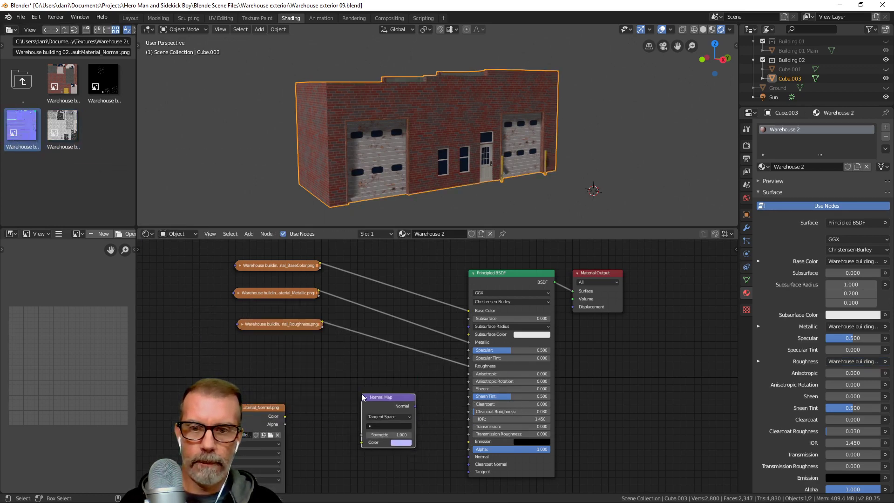
Route the normal texture, set to Non-Color, through the Normal Map node into the Principled BSDF's Normal input and save the file
drag(257, 404, 361, 442)
click(283, 443)
click(284, 414)
drag(416, 406, 469, 456)
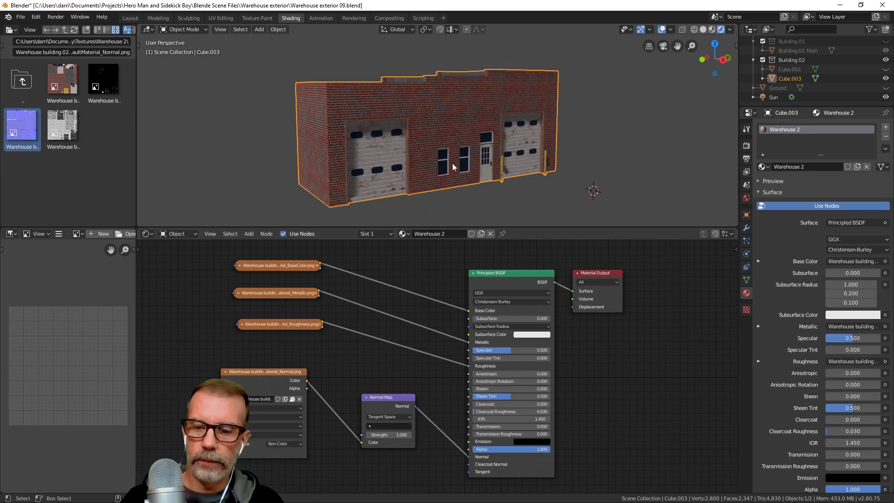
key(ctrl+s)
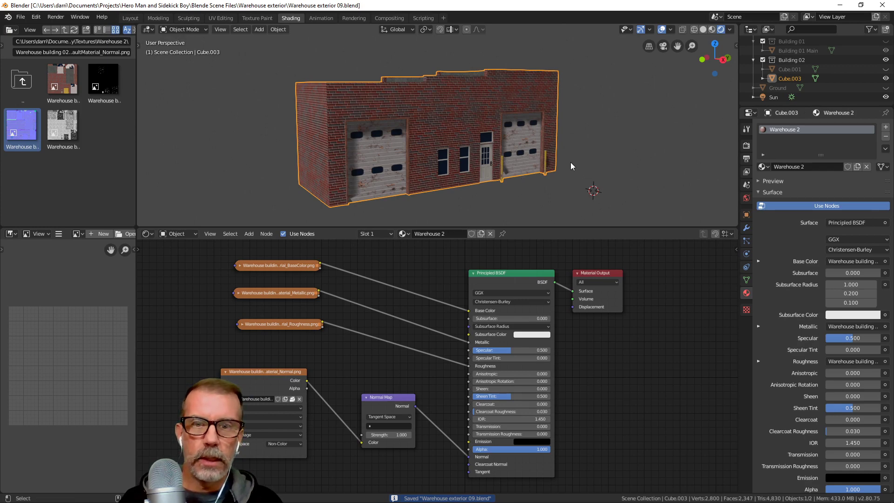
In the Layout workspace, unhide Building 01, the Building templates and the Ground, and show the scene with rendered shading
middle_drag(522, 169, 465, 139)
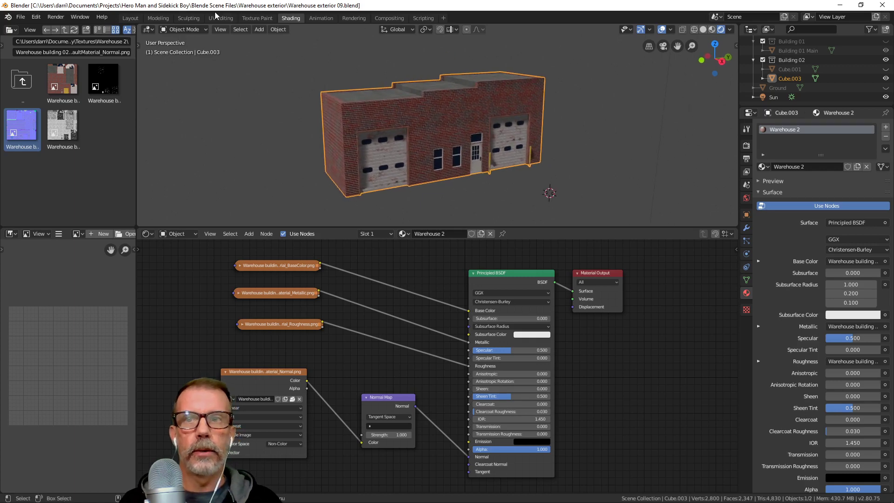
click(136, 17)
scroll(389, 183, down, 6)
mouse_move(390, 183)
shift+middle_down()
mouse_move(446, 191)
mouse_move(370, 212)
mouse_move(383, 205)
shift+middle_up()
click(886, 68)
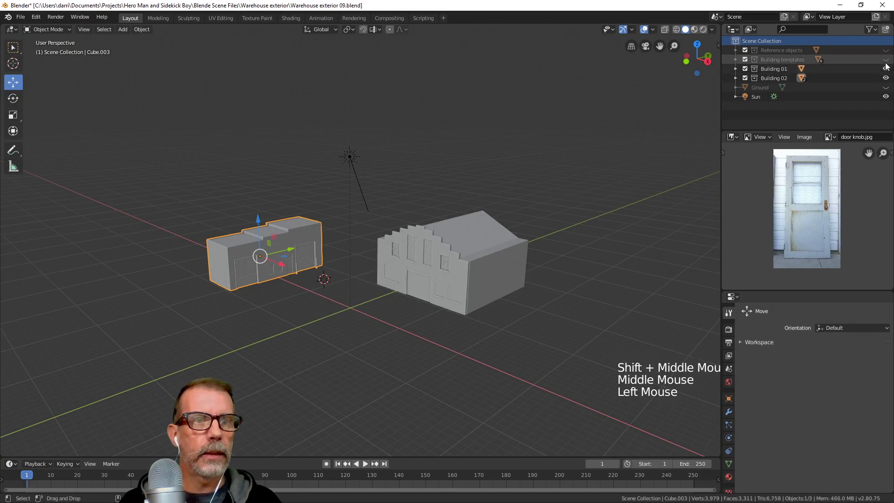
click(885, 59)
click(885, 87)
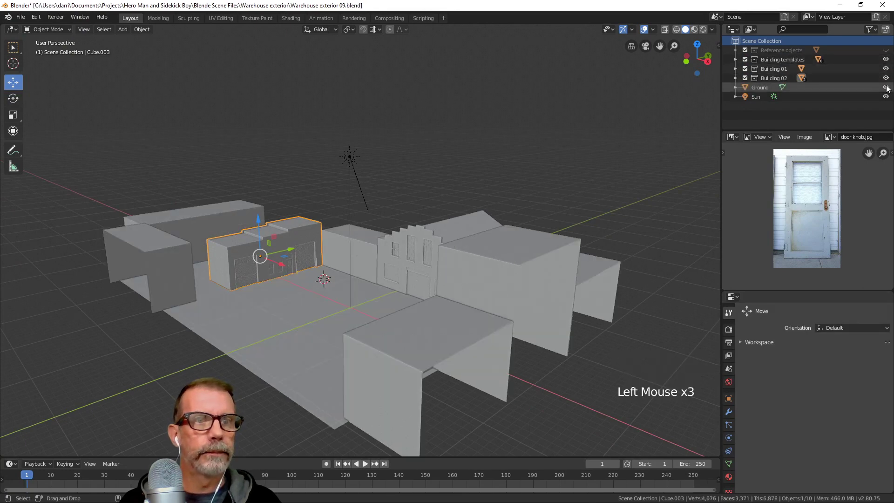
click(703, 28)
scroll(326, 242, up, 4)
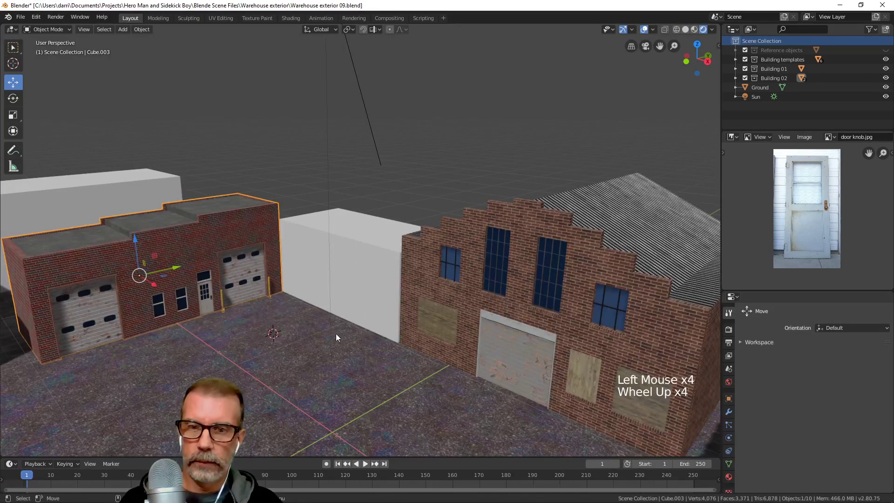
Deselect all objects in the warehouse scene and save the file
middle_drag(324, 348, 381, 315)
scroll(338, 331, down, 2)
scroll(349, 322, up, 2)
mouse_move(382, 315)
middle_down()
mouse_move(404, 313)
mouse_move(383, 313)
middle_up()
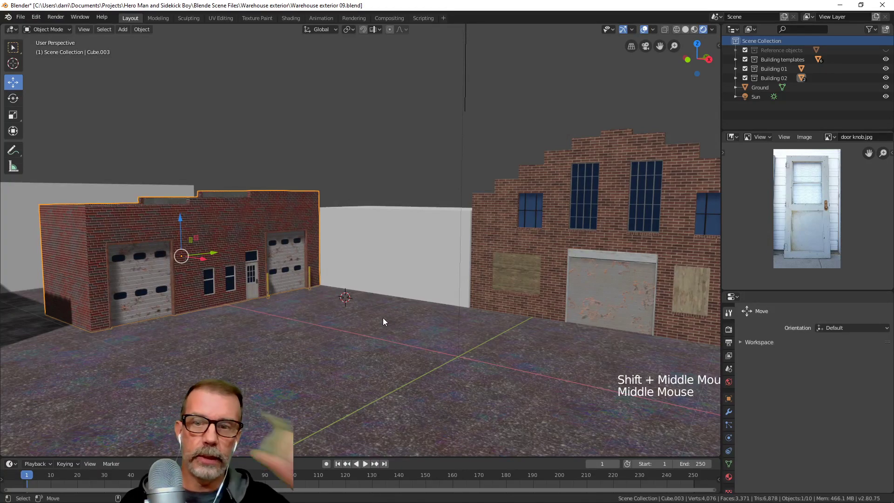
key(alt+a)
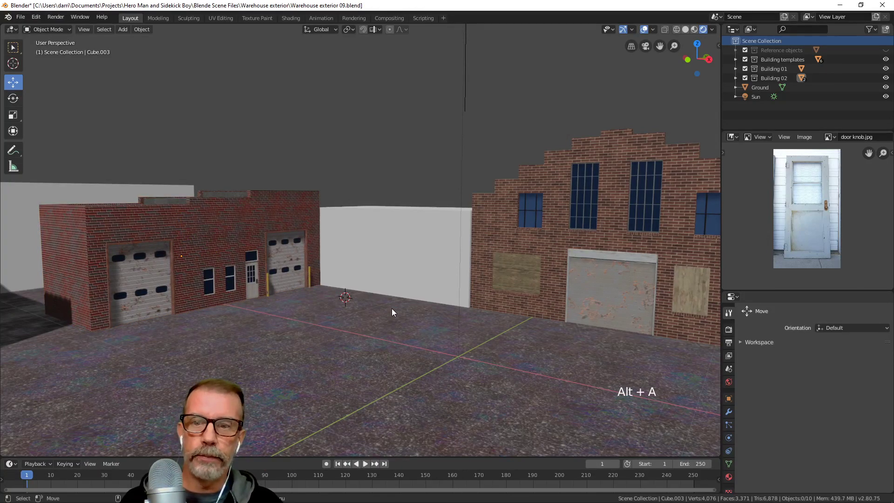
shift+middle_drag(427, 300, 436, 279)
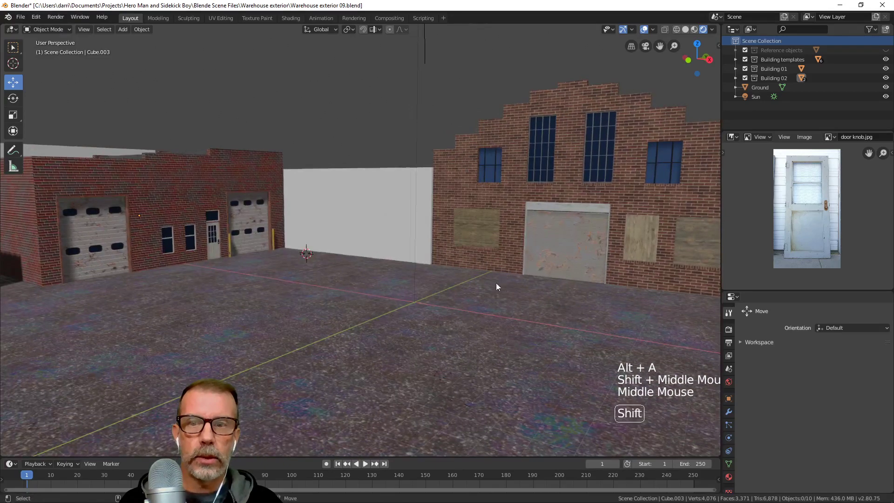
shift+middle_drag(497, 285, 491, 287)
middle_drag(491, 287, 484, 289)
scroll(485, 289, down, 2)
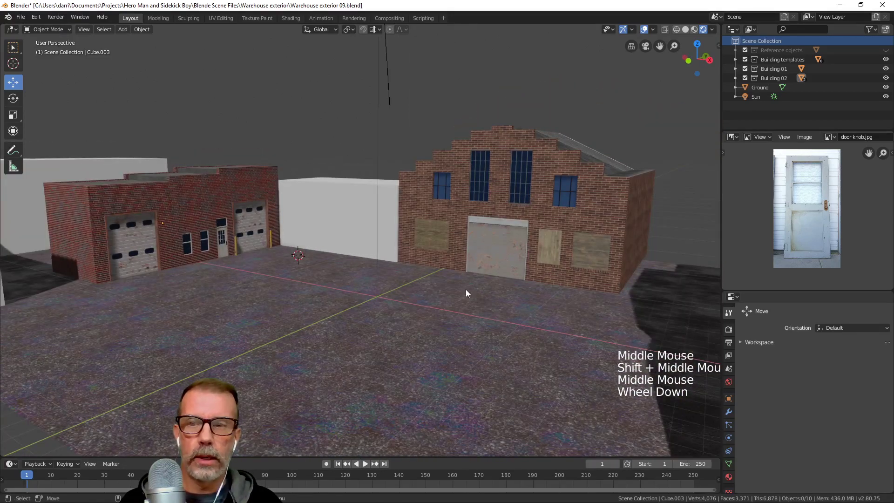
key(ctrl+s)
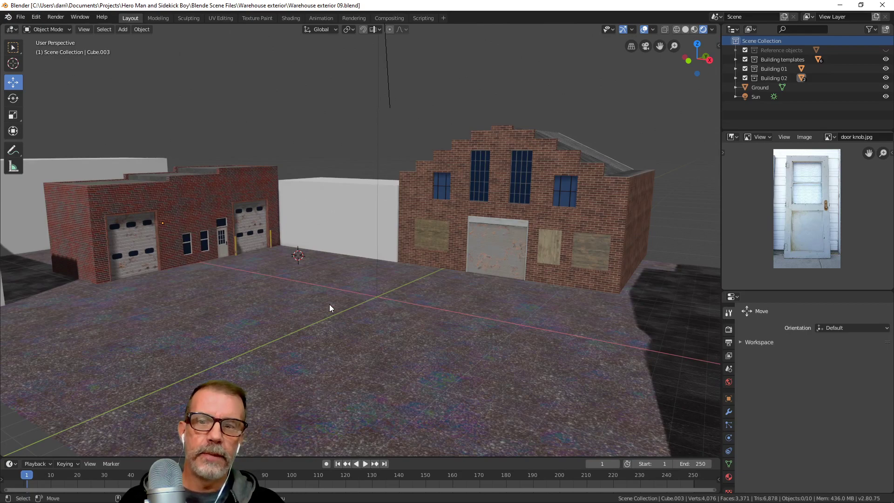
Snap the 3D cursor to the world origin
scroll(329, 303, down, 2)
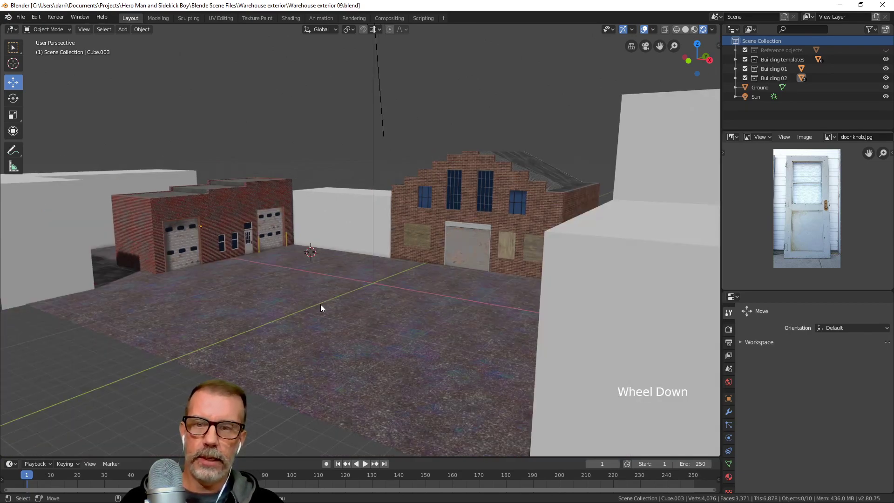
middle_drag(321, 303, 353, 317)
scroll(364, 313, up, 2)
scroll(361, 320, down, 1)
key(shift+s)
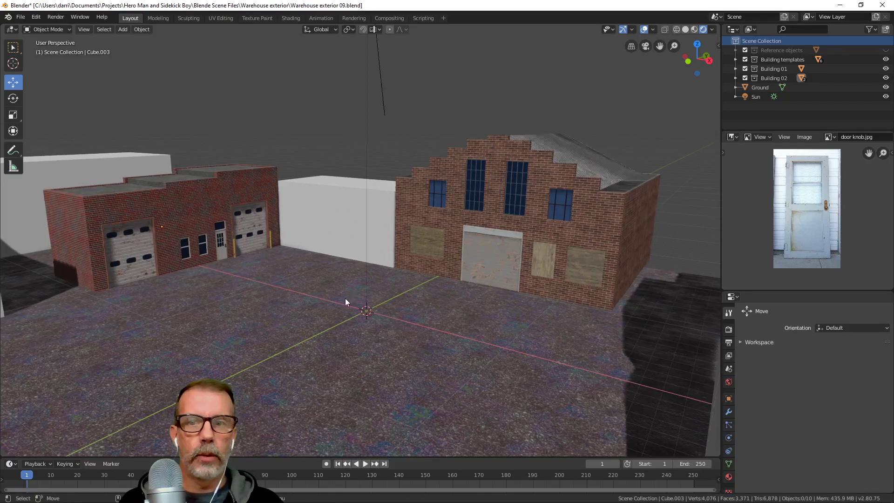
middle_drag(345, 300, 419, 296)
shift+middle_drag(544, 293, 370, 289)
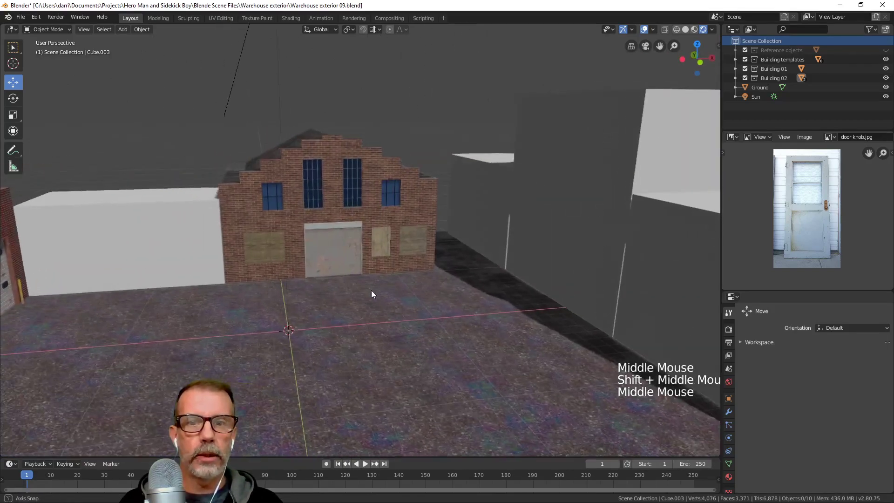
middle_drag(431, 289, 351, 285)
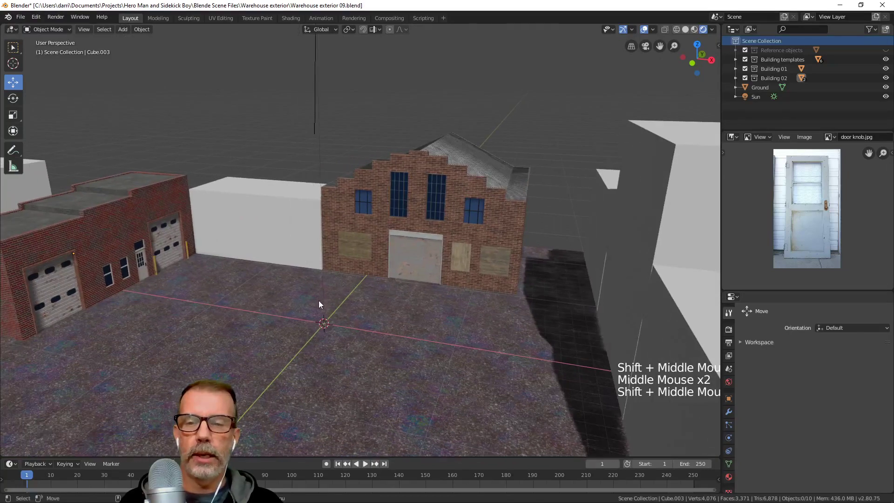
shift+middle_drag(294, 298, 343, 303)
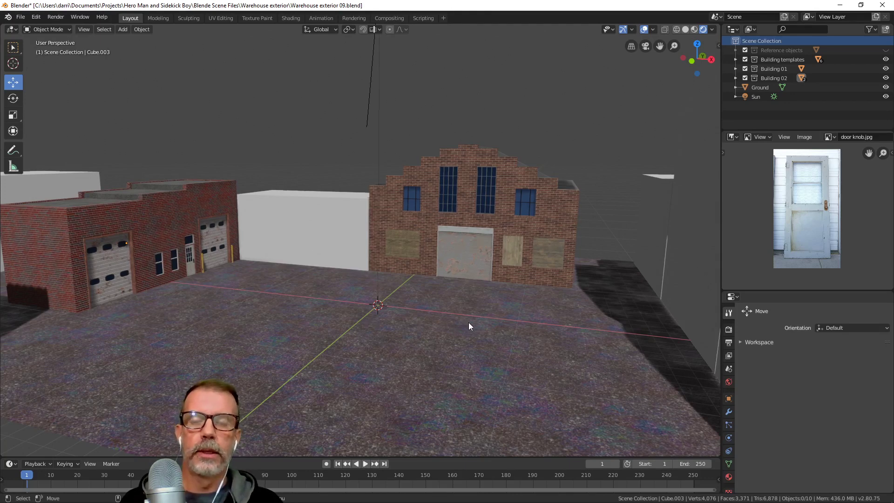
middle_drag(477, 325, 458, 309)
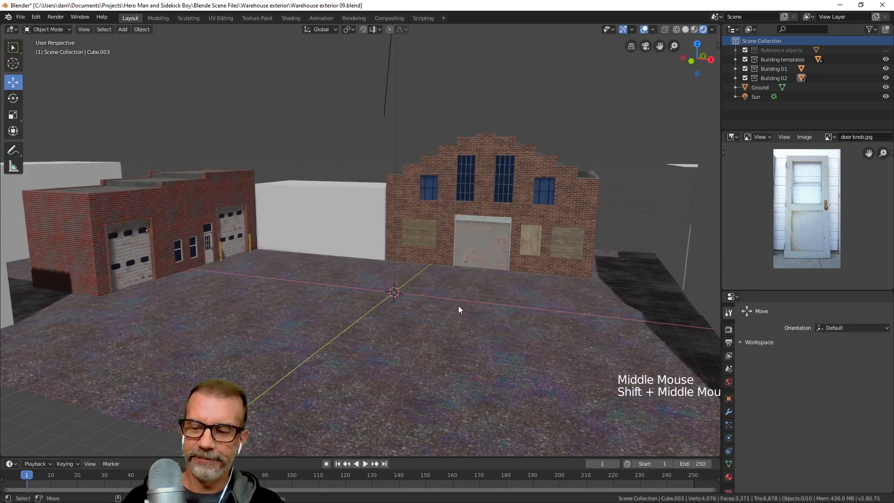